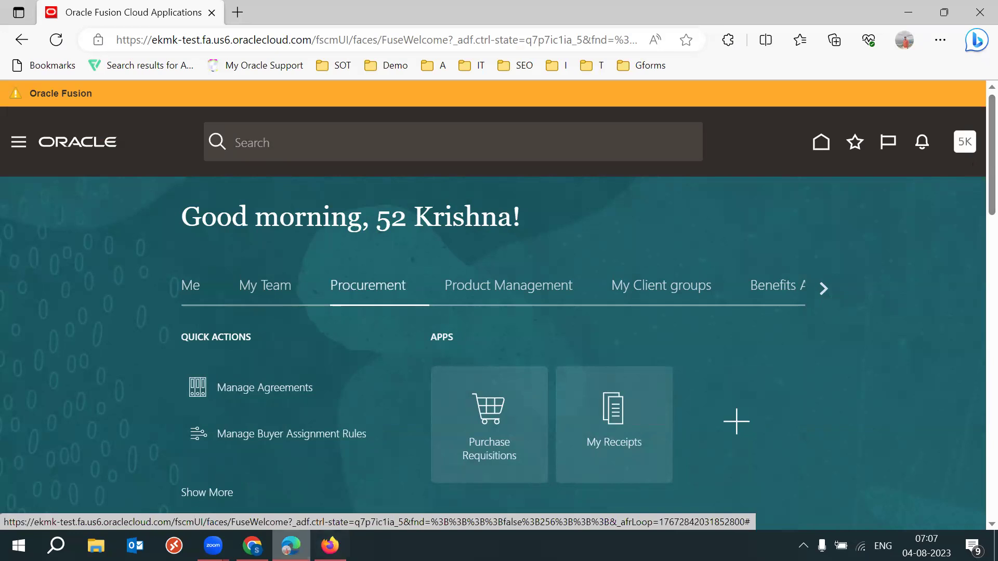
# Return to the Oracle Fusion home page and sign out of the current account.
pyautogui.click(330, 545)
pyautogui.hotkey('alt', 'Tab')
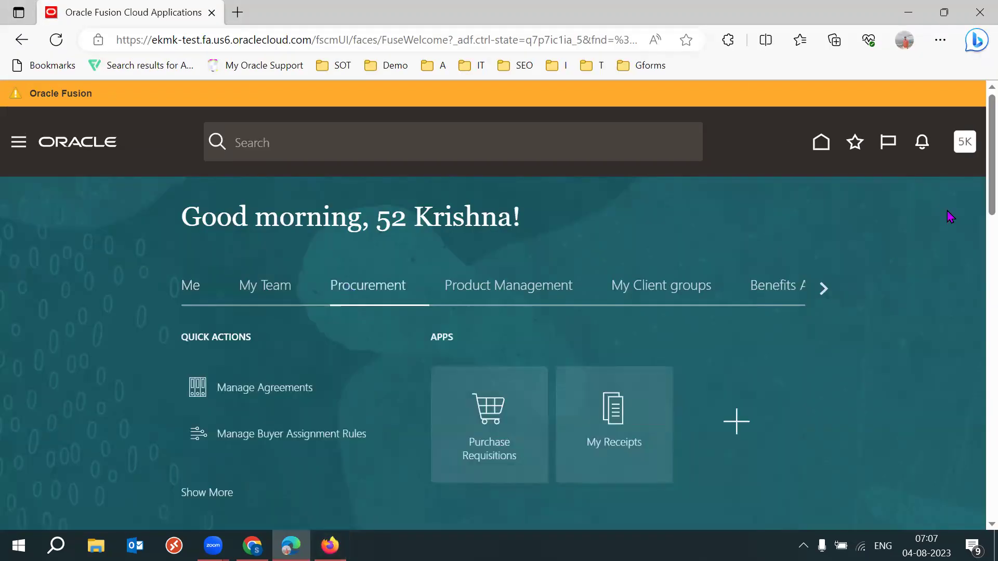
pyautogui.click(964, 142)
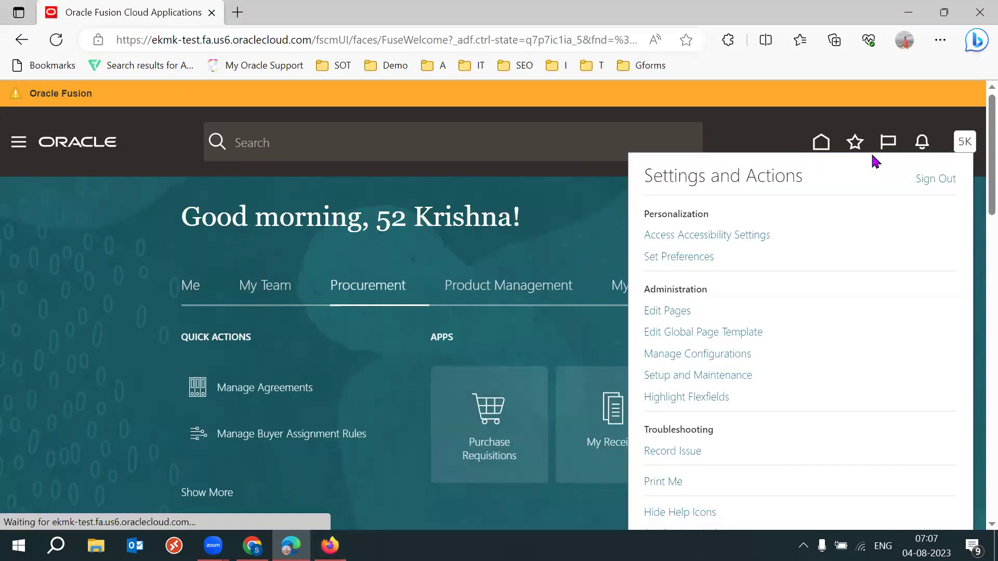
pyautogui.click(935, 178)
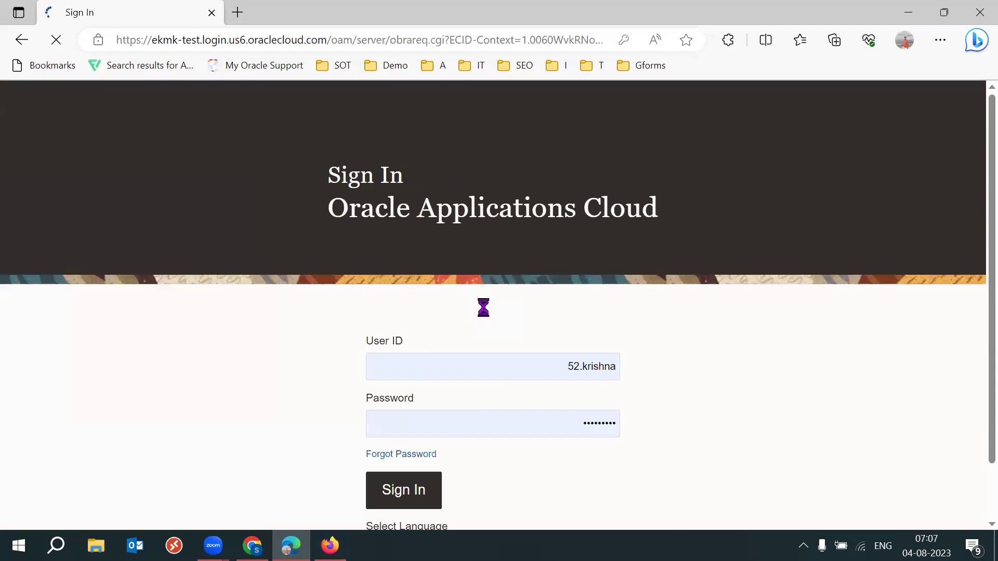
# On the sign-in page, replace the User ID with the new user's saved login.
pyautogui.tripleClick(452, 356)
pyautogui.write('53')
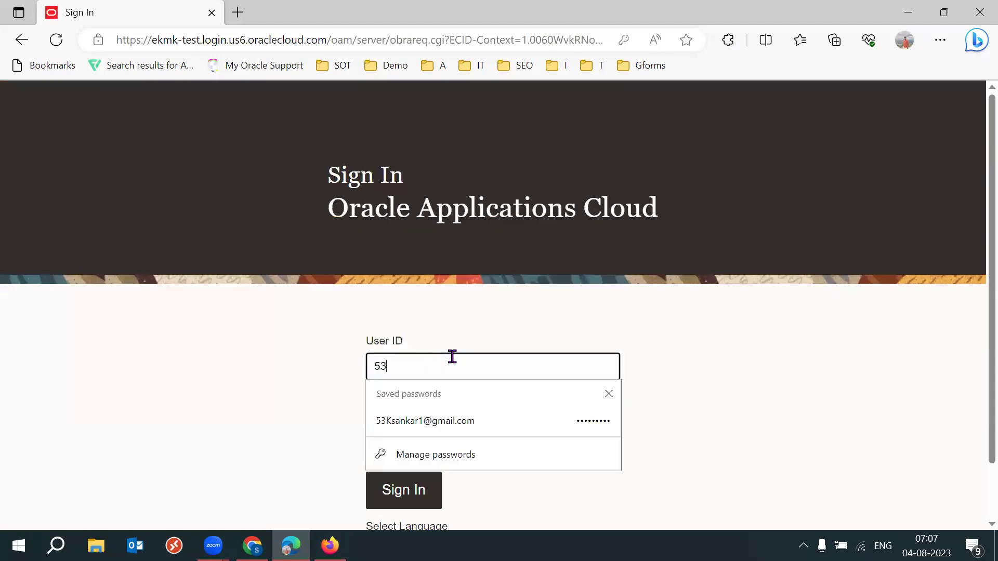
pyautogui.click(424, 431)
# Sign in, open Procurement's Purchase Requisitions page, and view it full screen.
pyautogui.click(407, 489)
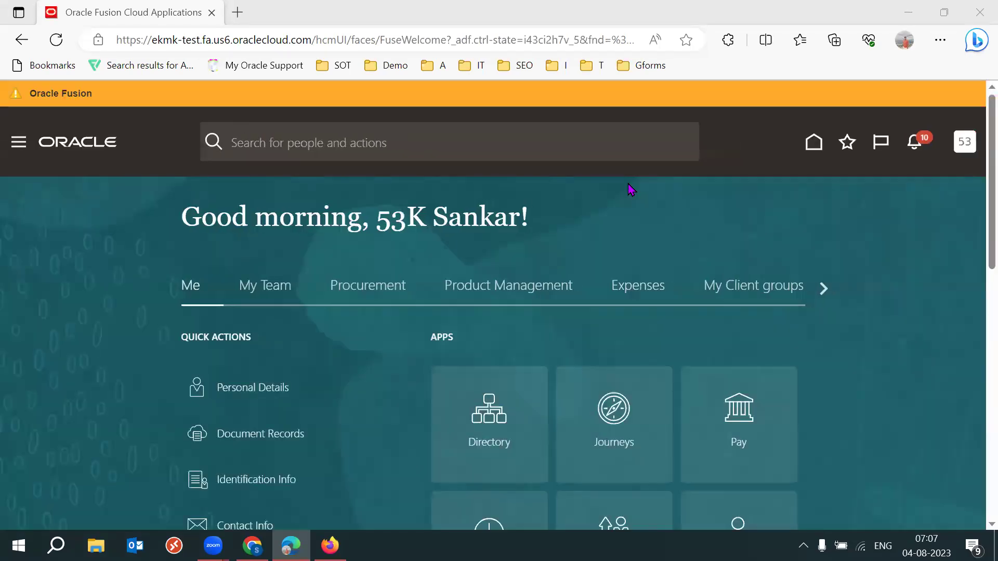
pyautogui.click(382, 290)
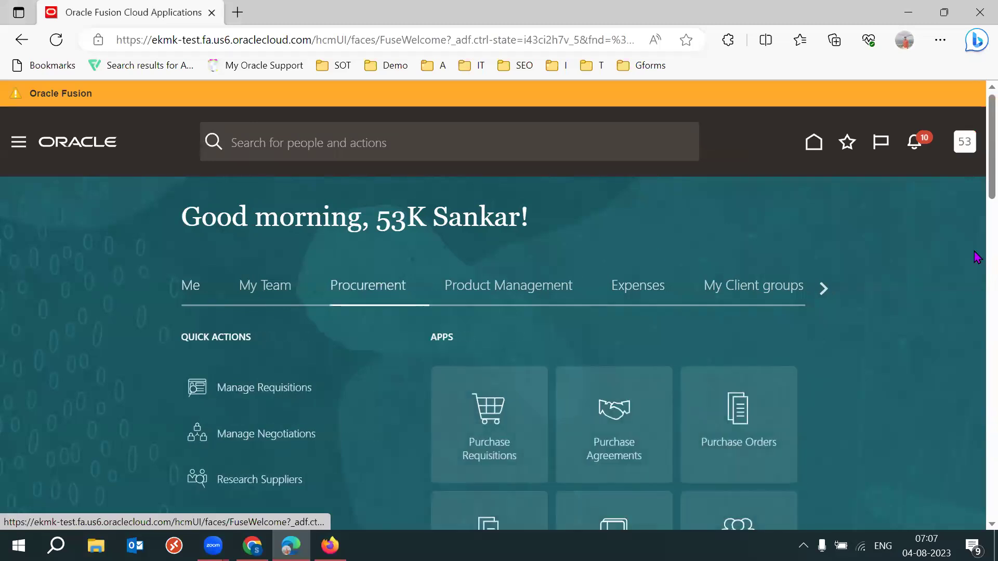
pyautogui.scroll(-3, 657, 278)
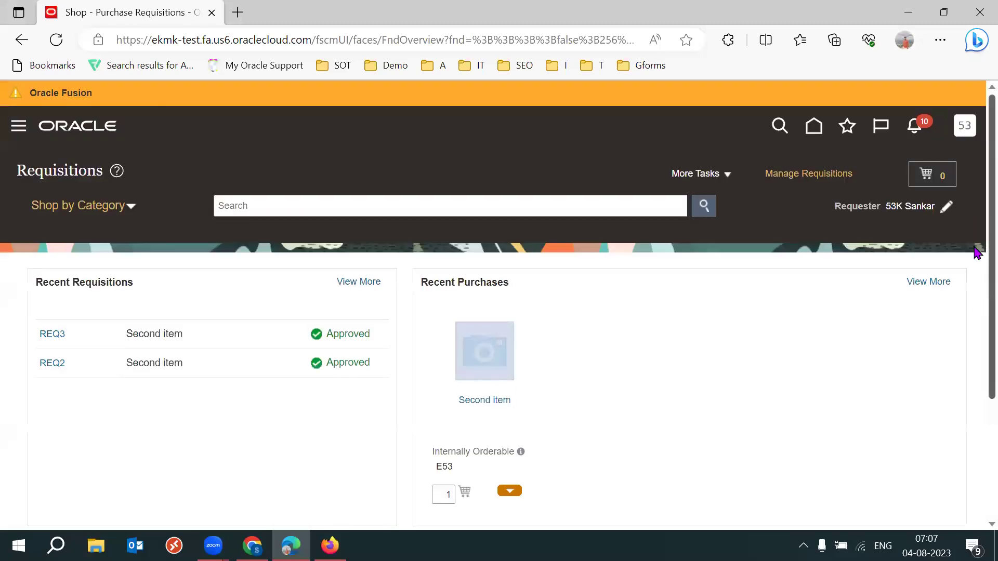
pyautogui.scroll(-1, 691, 236)
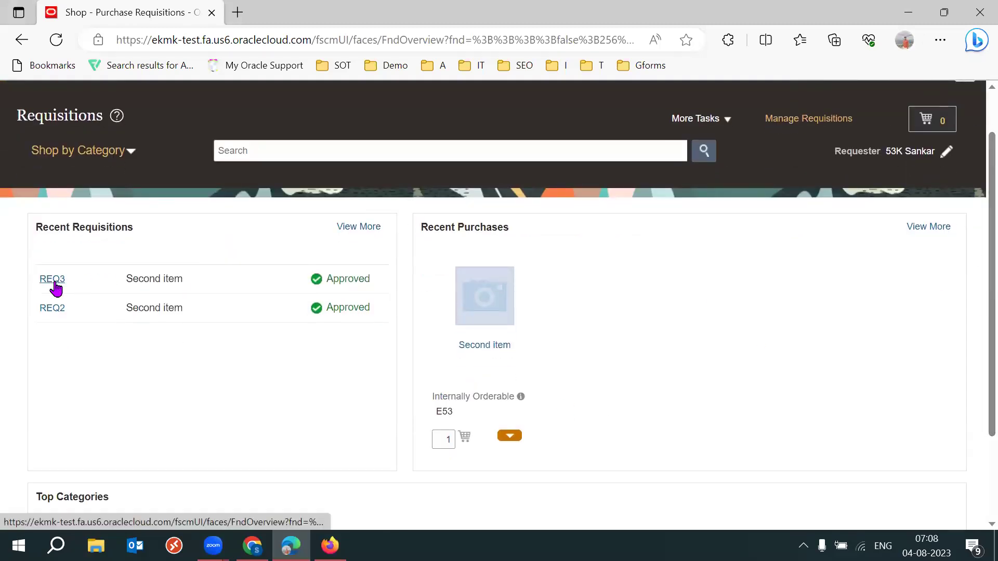
pyautogui.press('F11')
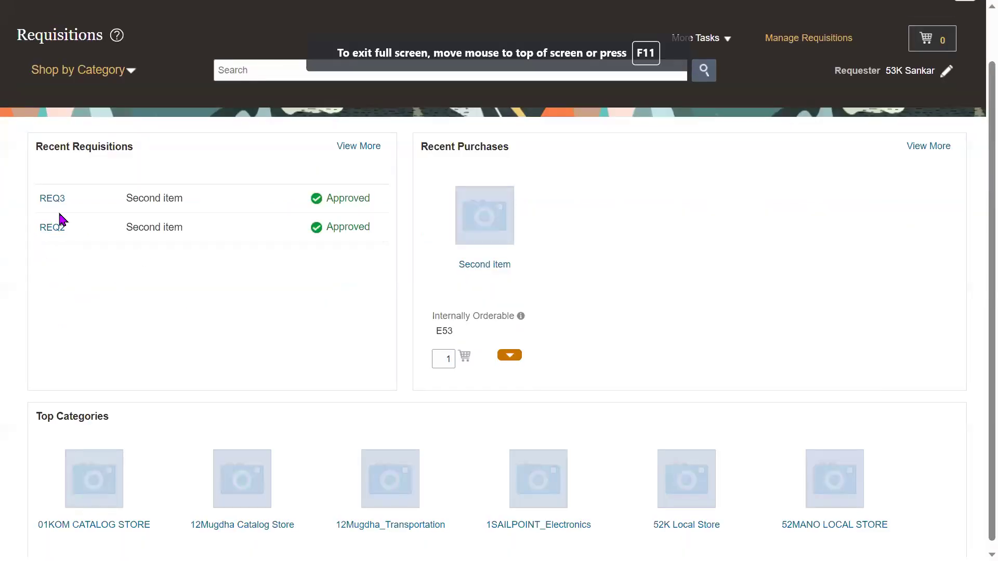
# Duplicate requisition REQ2 through its Actions menu and save the copy as REQ4.
pyautogui.click(51, 228)
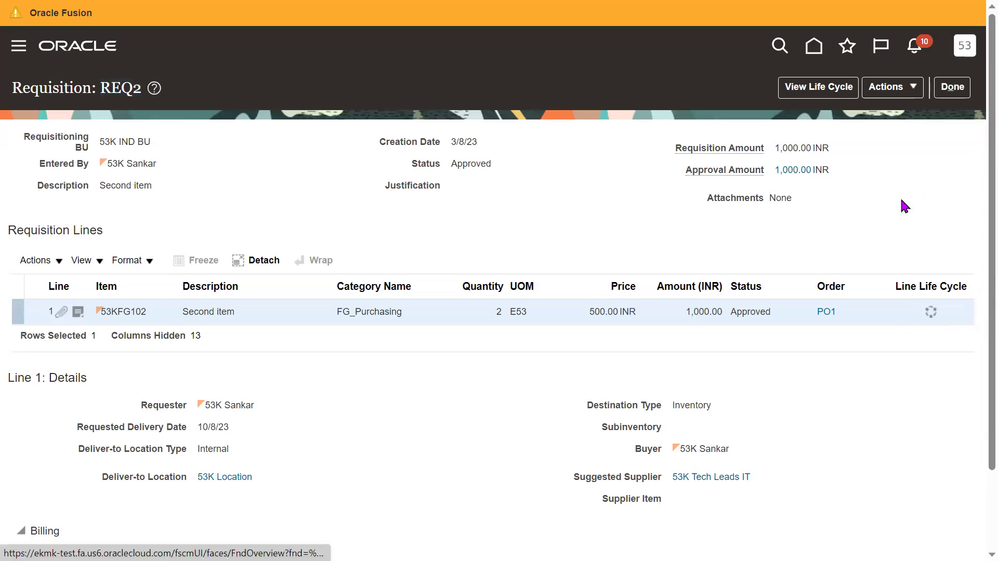
pyautogui.click(894, 100)
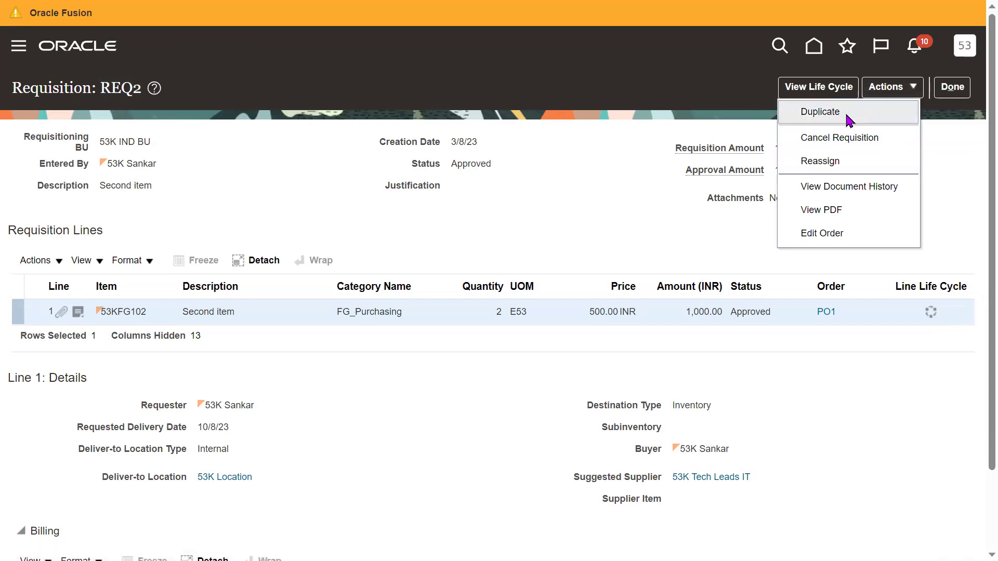
pyautogui.click(819, 112)
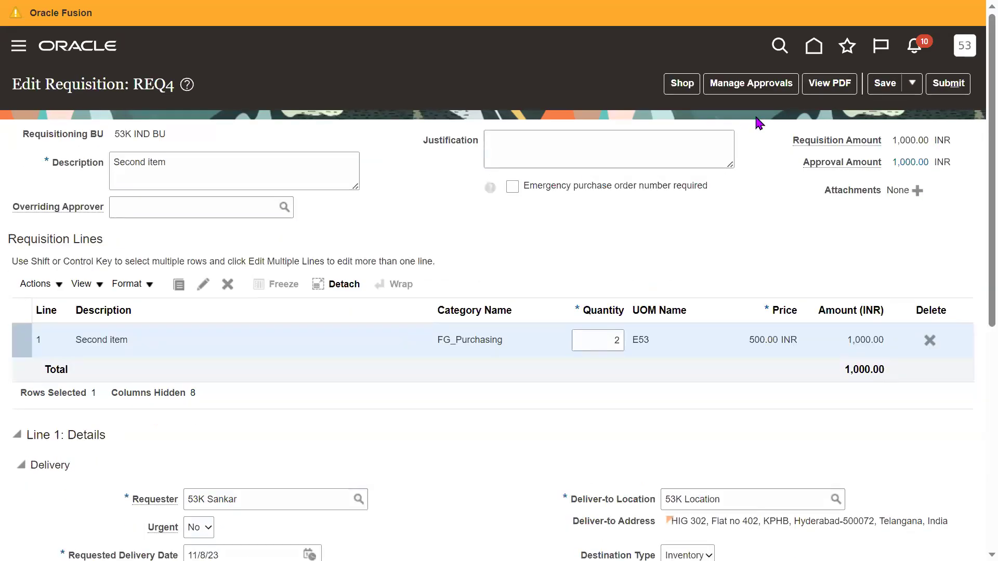
pyautogui.click(884, 83)
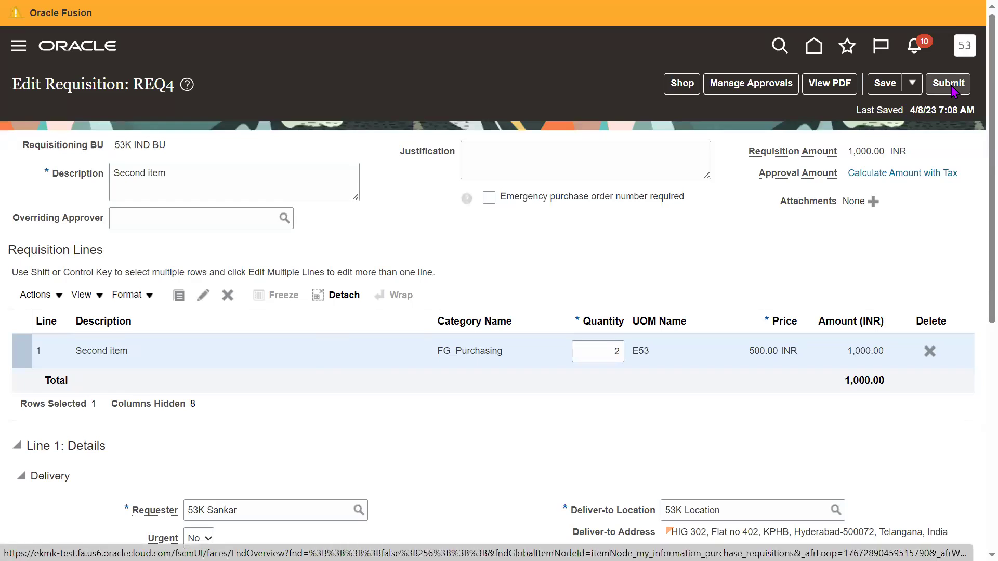
# Submit REQ4 for approval, then reopen it repeatedly until its status reads Approved.
pyautogui.click(953, 88)
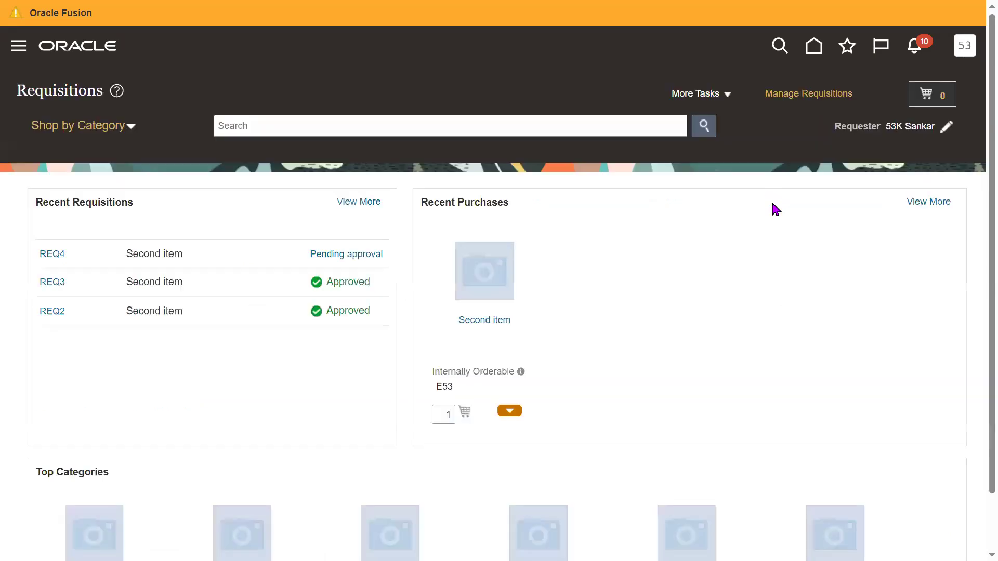
pyautogui.click(555, 302)
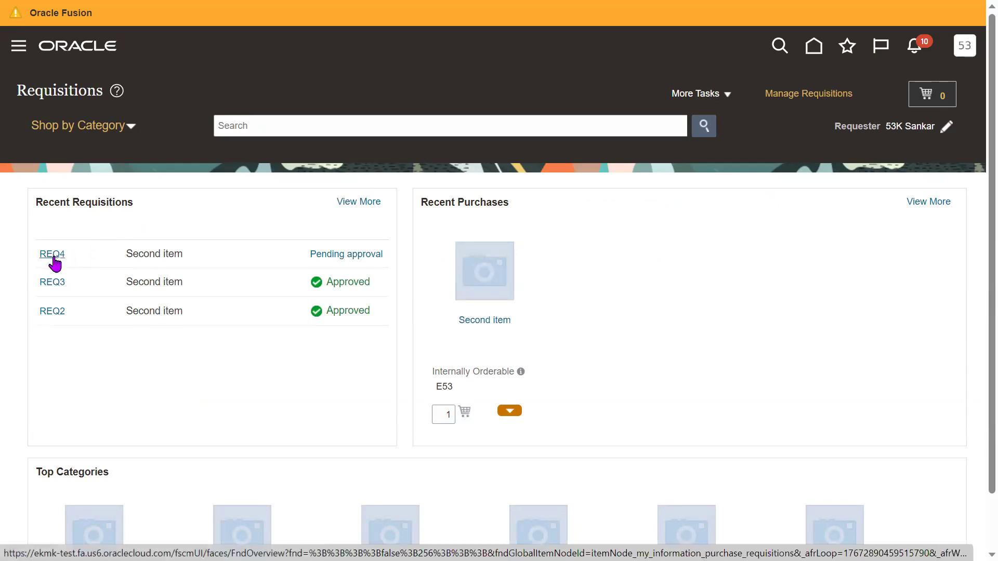
pyautogui.click(51, 254)
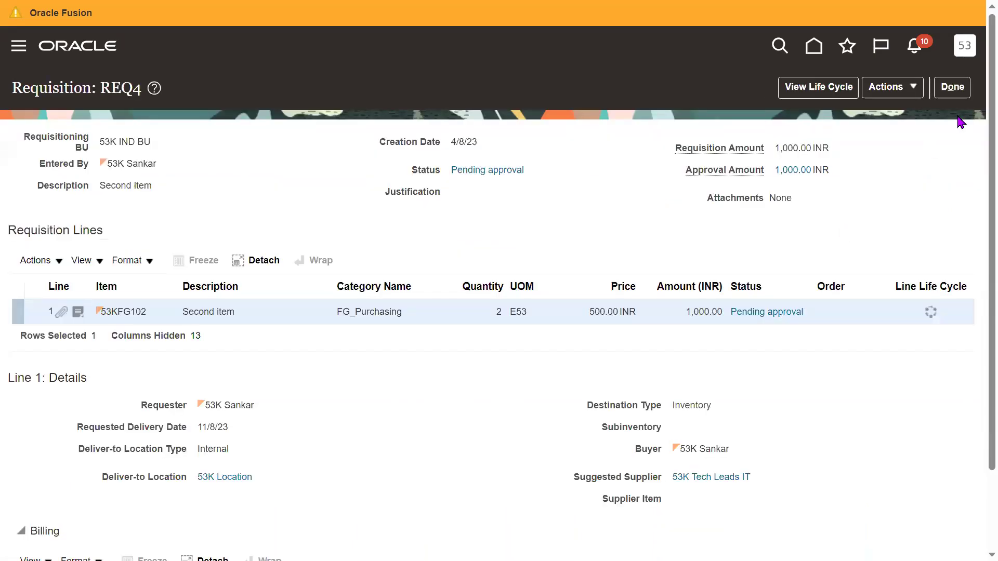
pyautogui.click(952, 86)
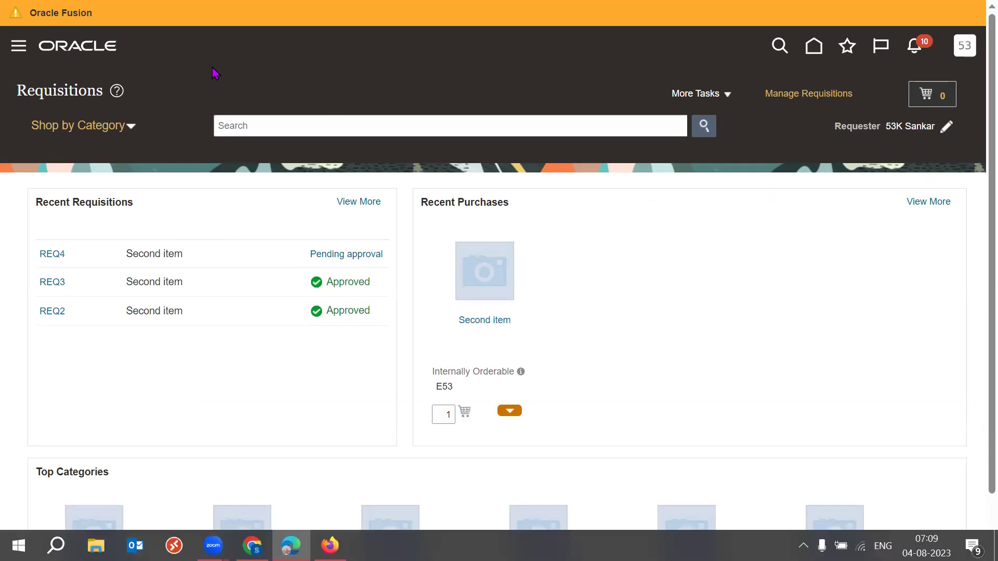
pyautogui.click(52, 254)
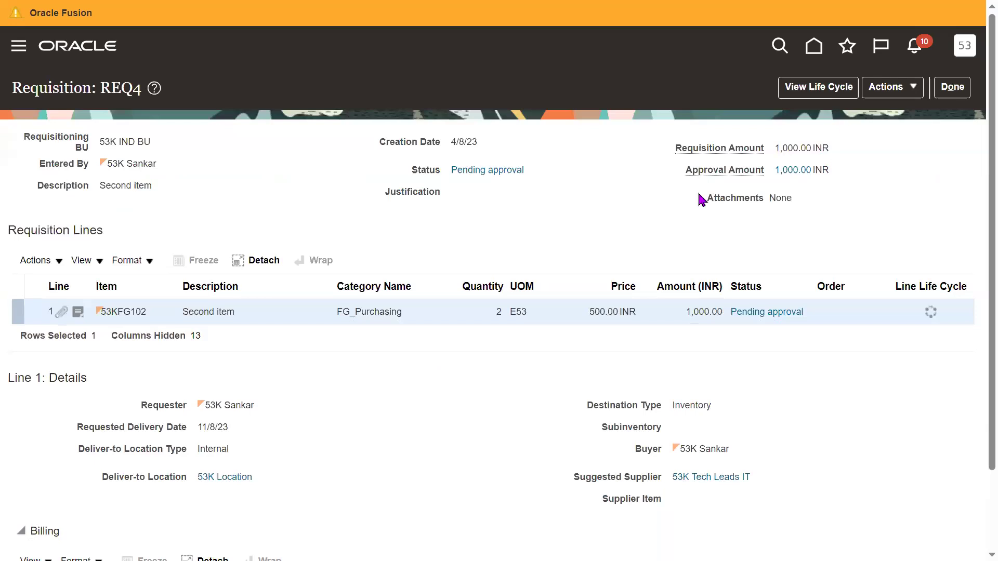
pyautogui.click(953, 89)
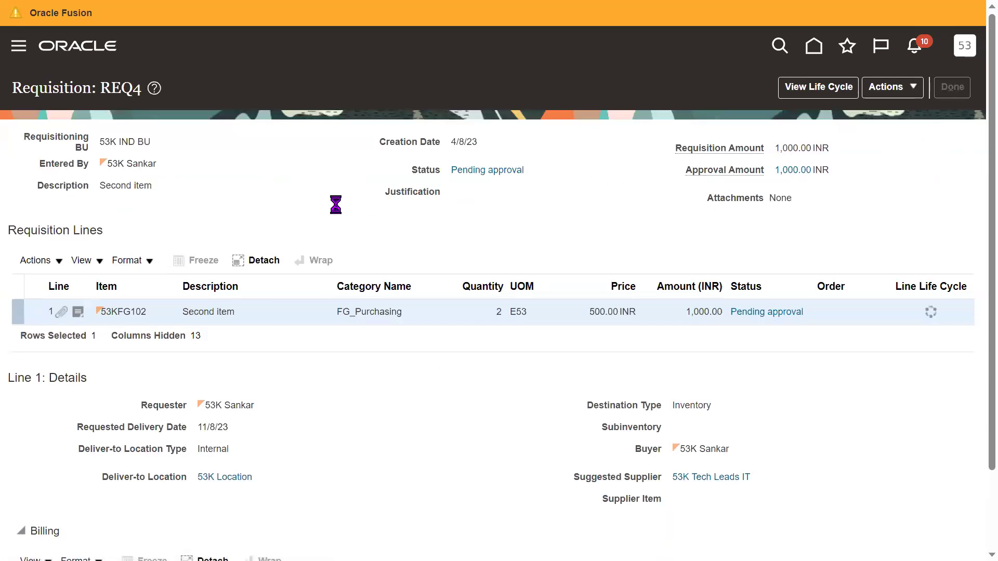
pyautogui.click(53, 254)
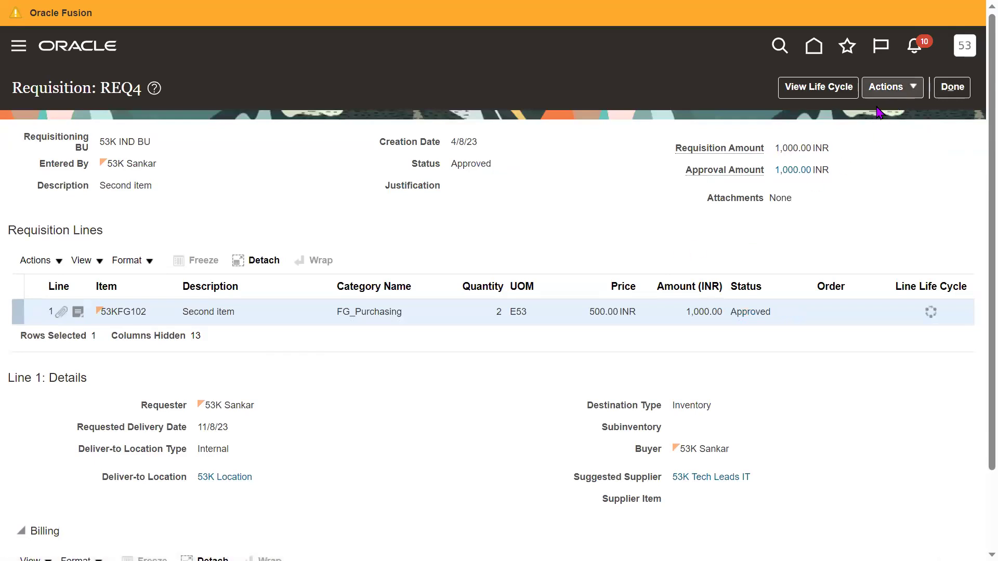
# Highlight REQ4's Entered By and Requester values and glance at its Actions menu.
pyautogui.moveTo(156, 164); pyautogui.dragTo(111, 168)
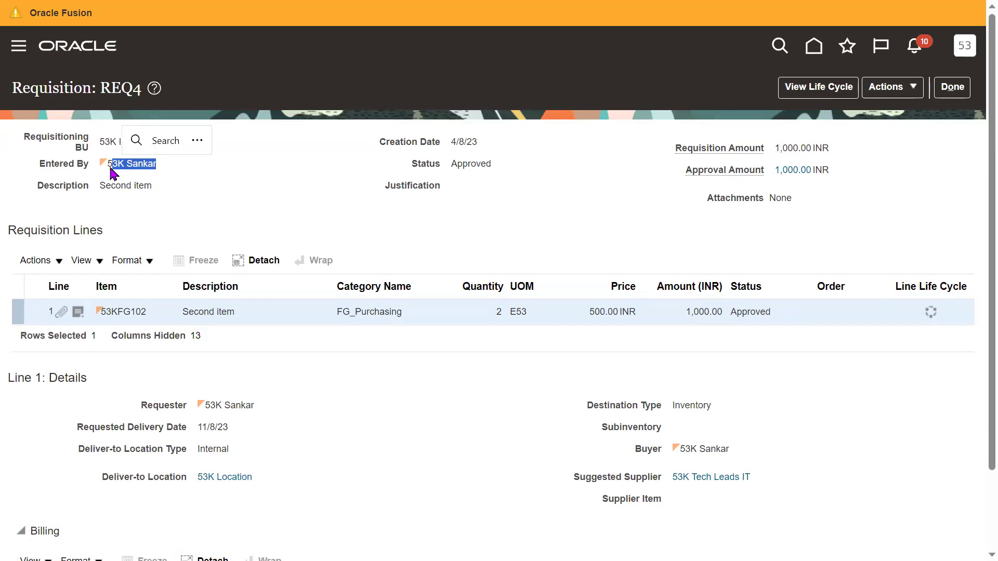
pyautogui.moveTo(255, 405); pyautogui.dragTo(217, 407)
pyautogui.click(302, 414)
pyautogui.click(913, 89)
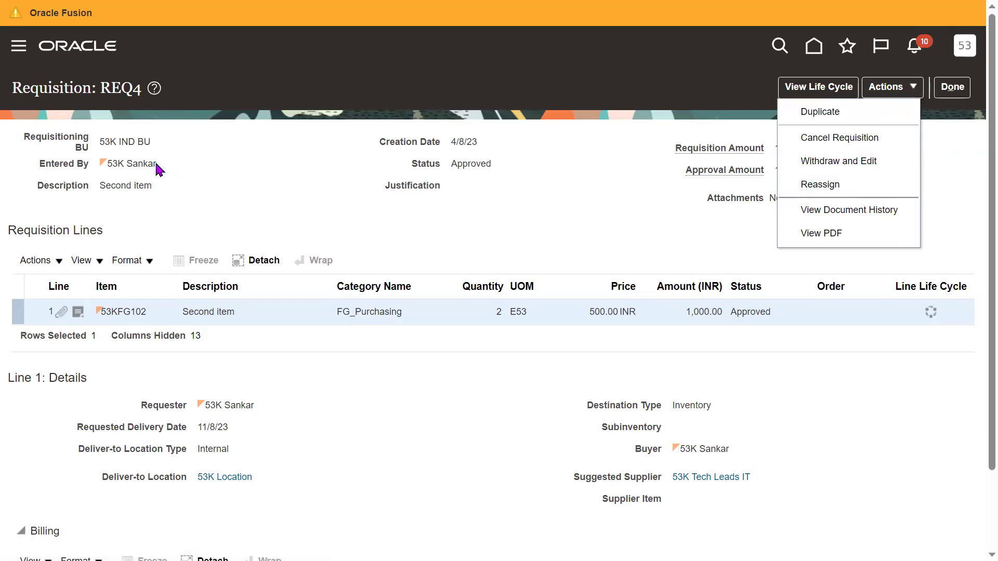
pyautogui.moveTo(159, 165); pyautogui.dragTo(100, 164)
pyautogui.click(272, 196)
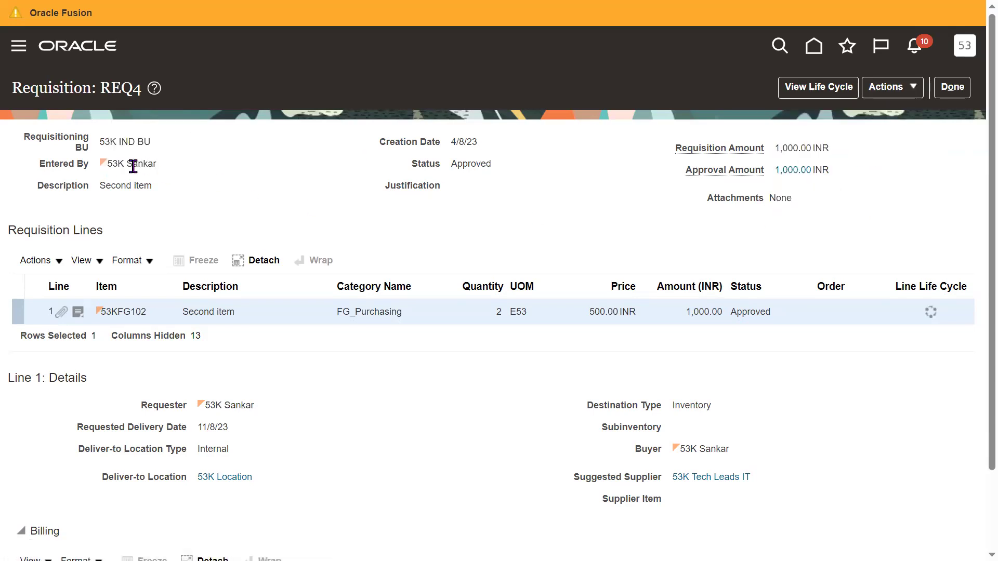
pyautogui.moveTo(157, 164); pyautogui.dragTo(111, 165)
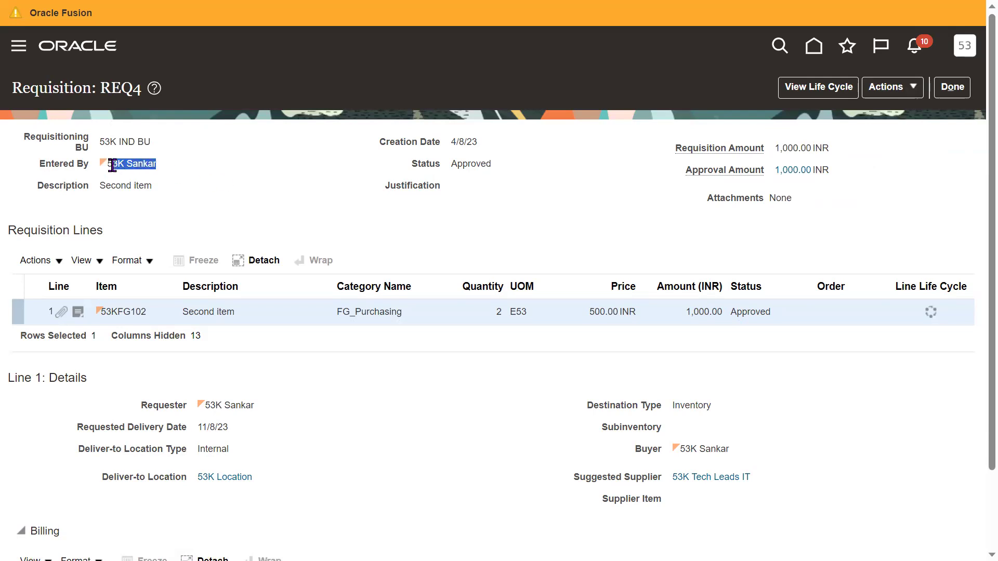
pyautogui.click(418, 229)
# Open Reassign Requisition, close it unchanged, and reopen REQ4's Actions menu.
pyautogui.click(878, 96)
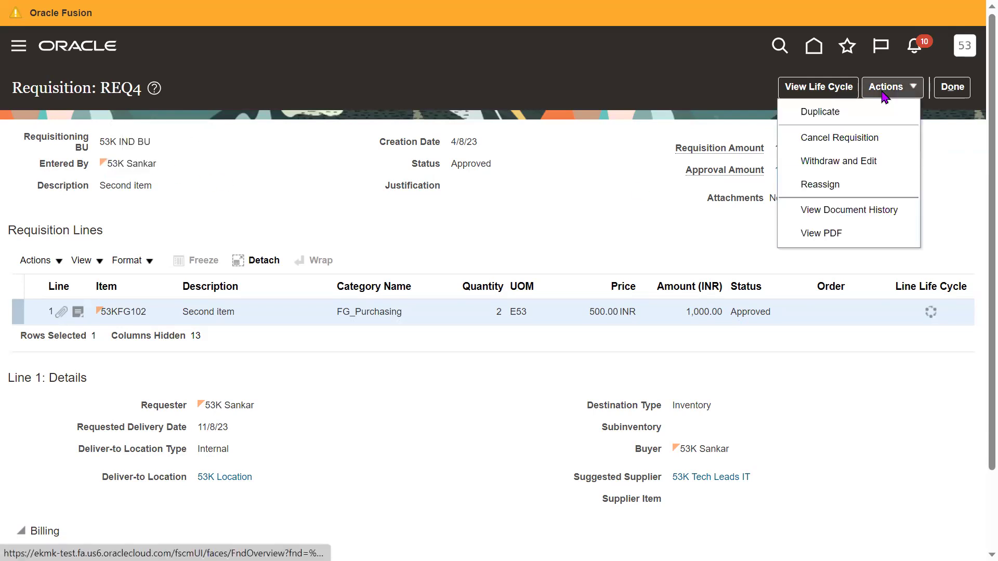
pyautogui.click(837, 184)
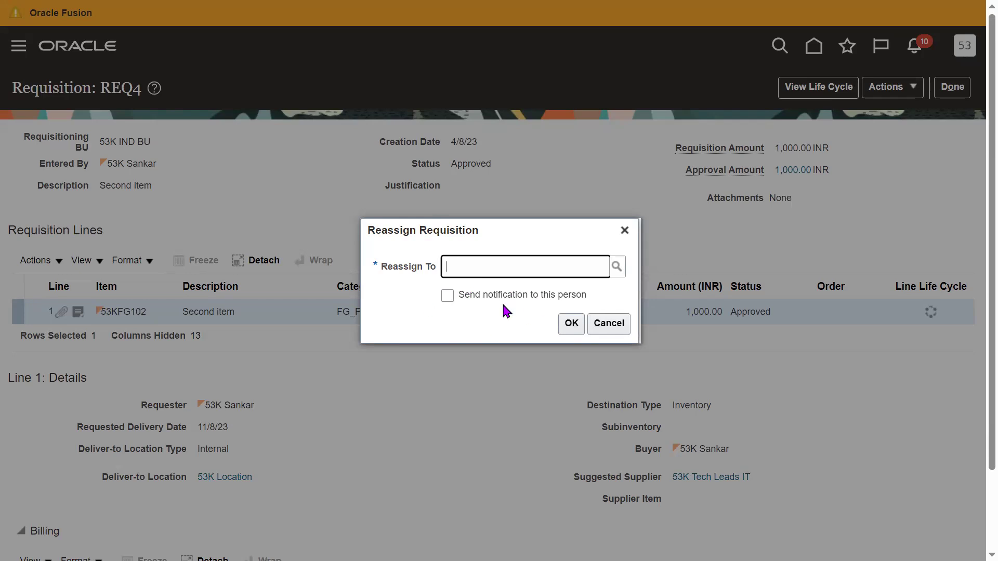
pyautogui.click(624, 230)
pyautogui.click(898, 89)
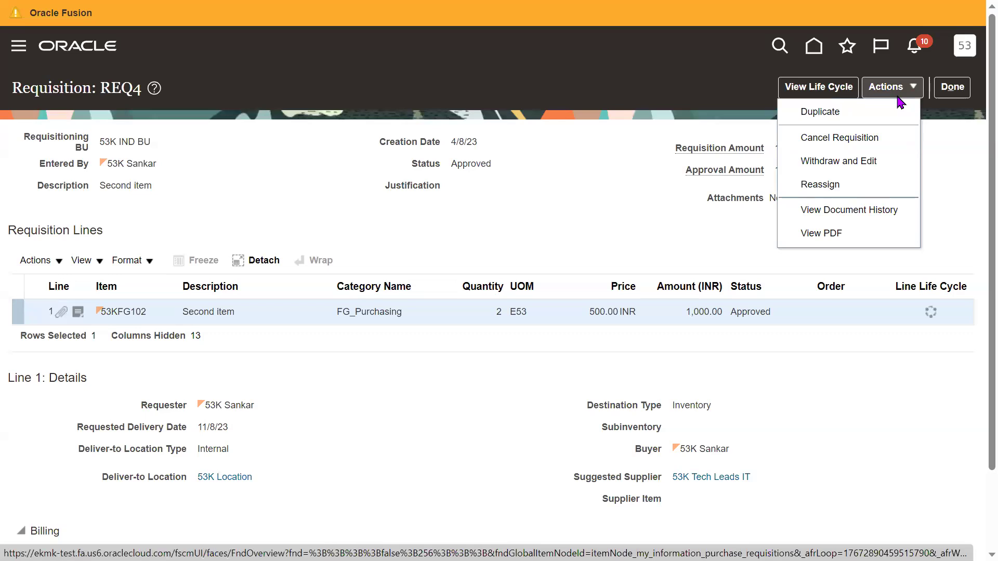
# Inspect REQ4's document history and the approver's approval details, then return to REQ4.
pyautogui.click(879, 210)
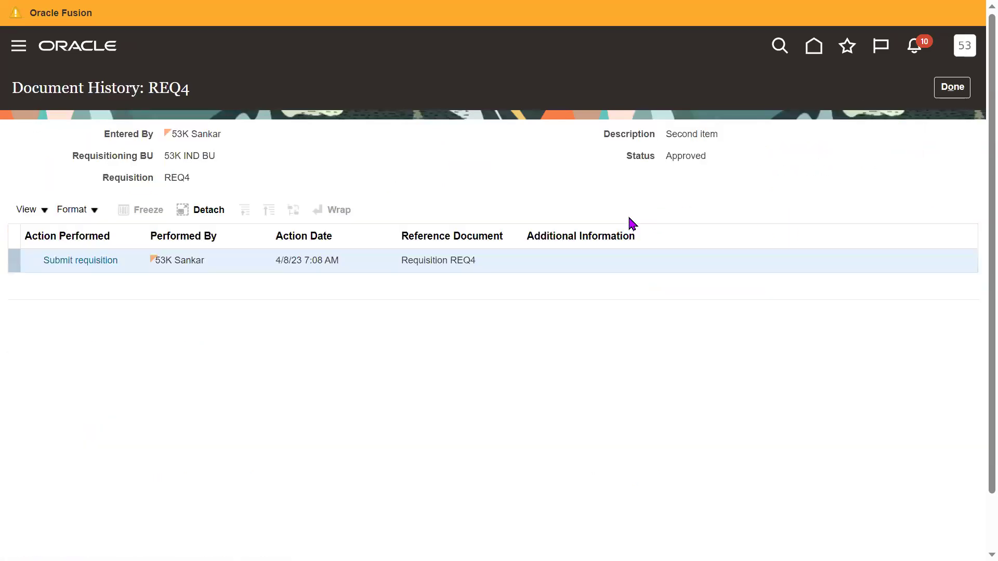
pyautogui.click(89, 261)
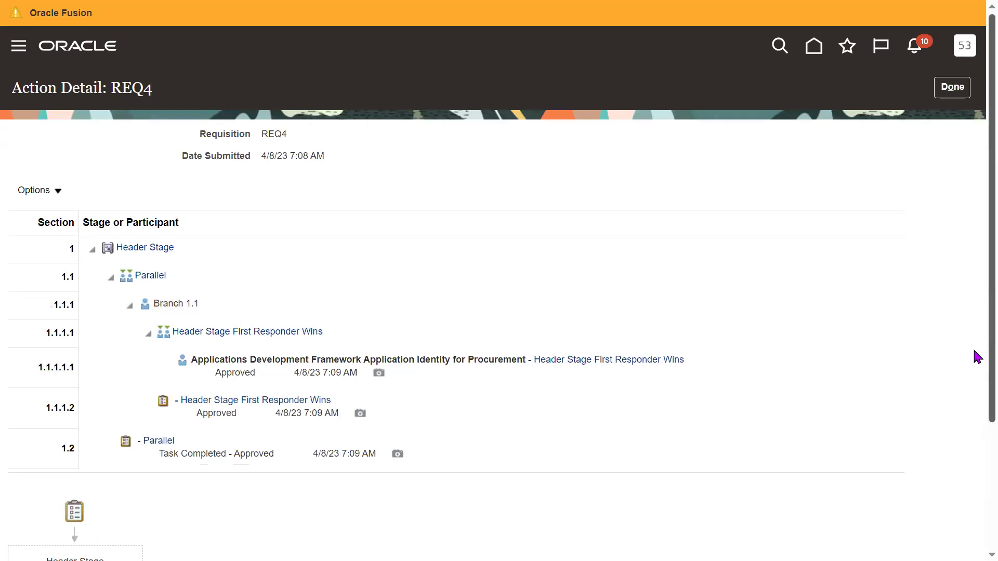
pyautogui.scroll(-2, 975, 352)
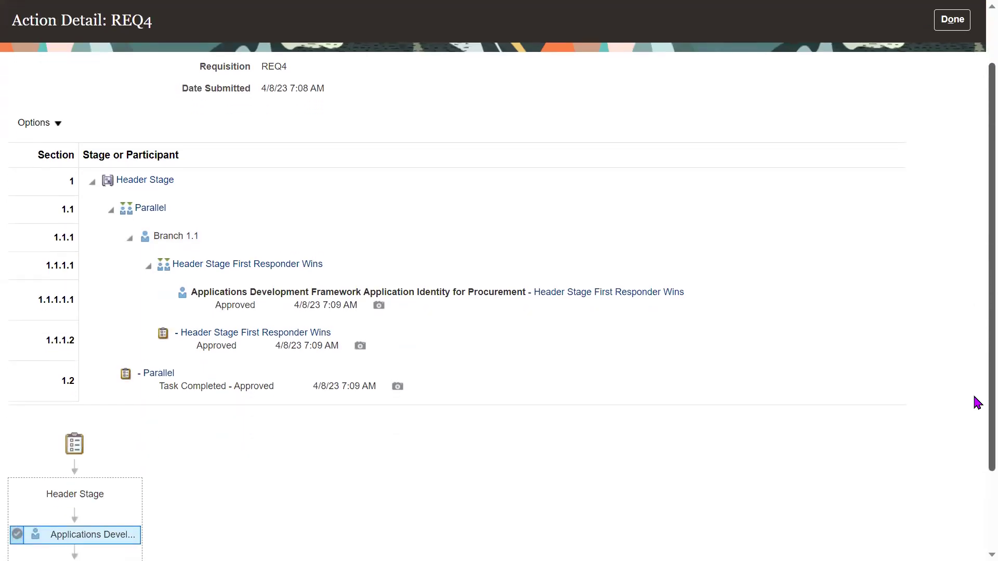
pyautogui.scroll(-1, 975, 426)
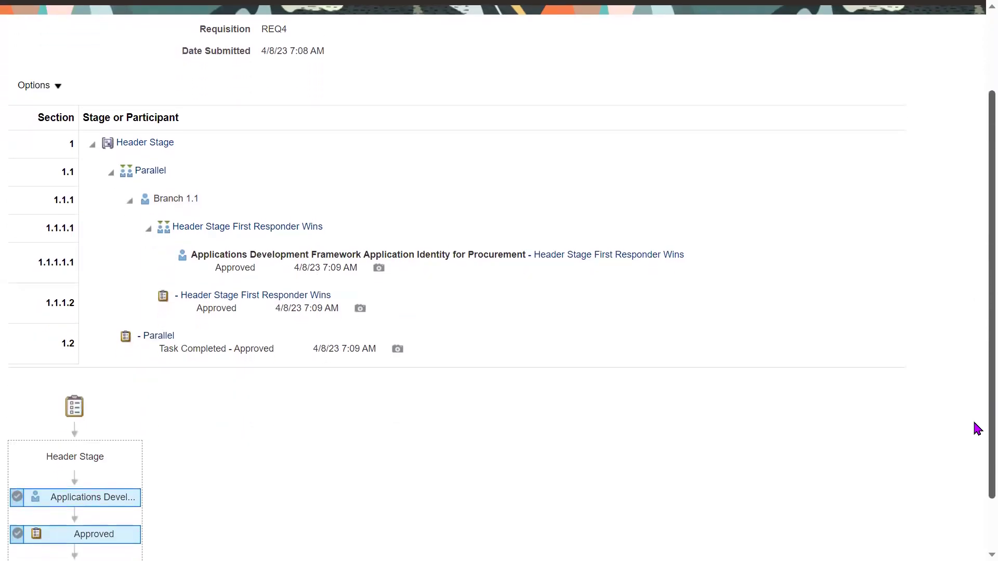
pyautogui.click(310, 270)
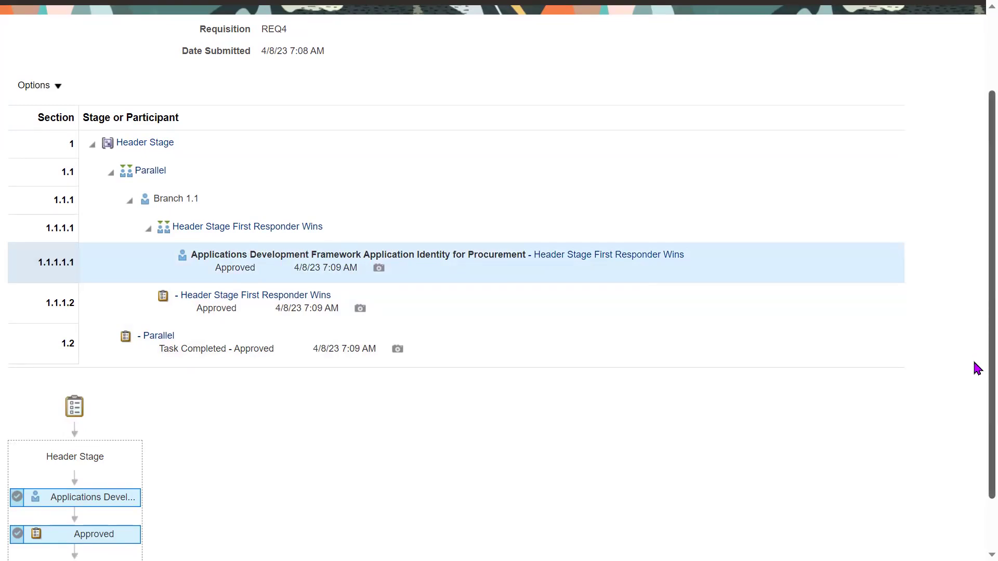
pyautogui.scroll(2, 974, 312)
pyautogui.click(951, 88)
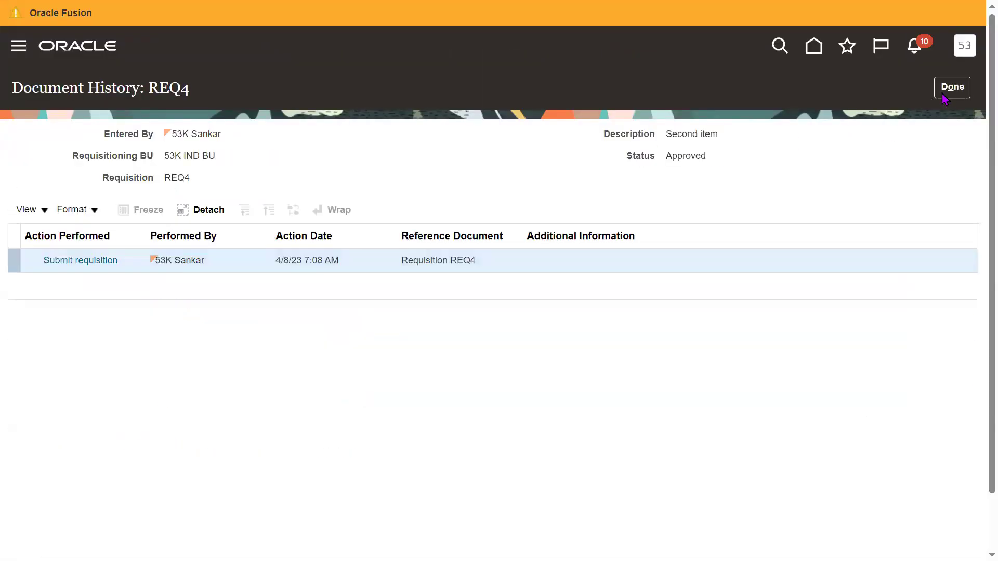
pyautogui.click(952, 87)
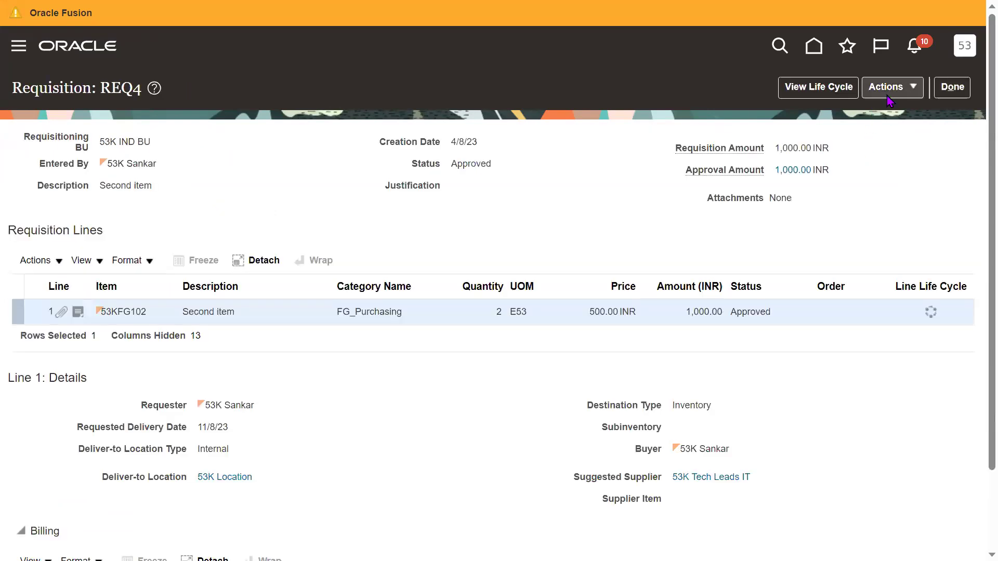
# Review the options in REQ4's Actions menu, then close the requisition with Done.
pyautogui.click(890, 94)
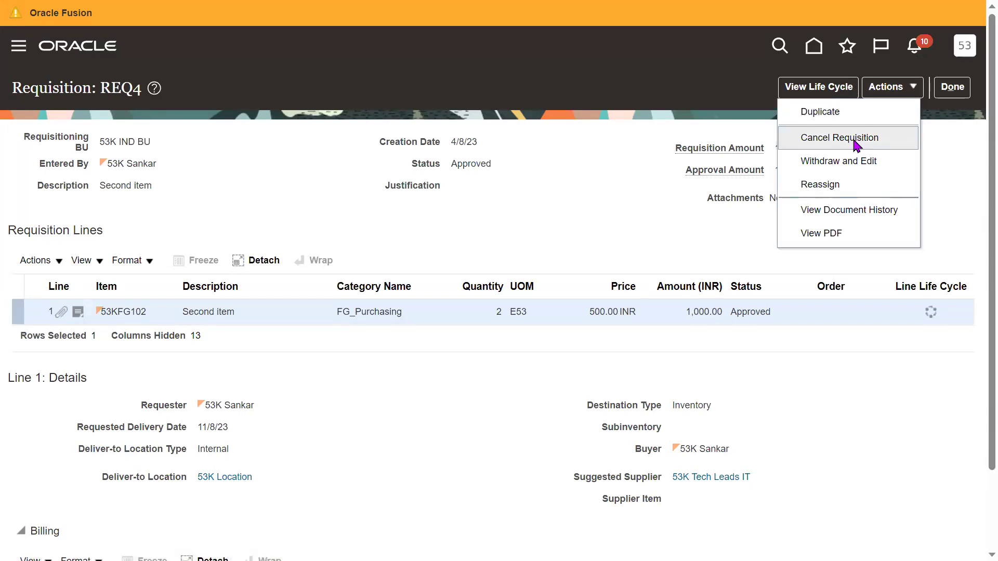
pyautogui.click(534, 207)
pyautogui.click(895, 90)
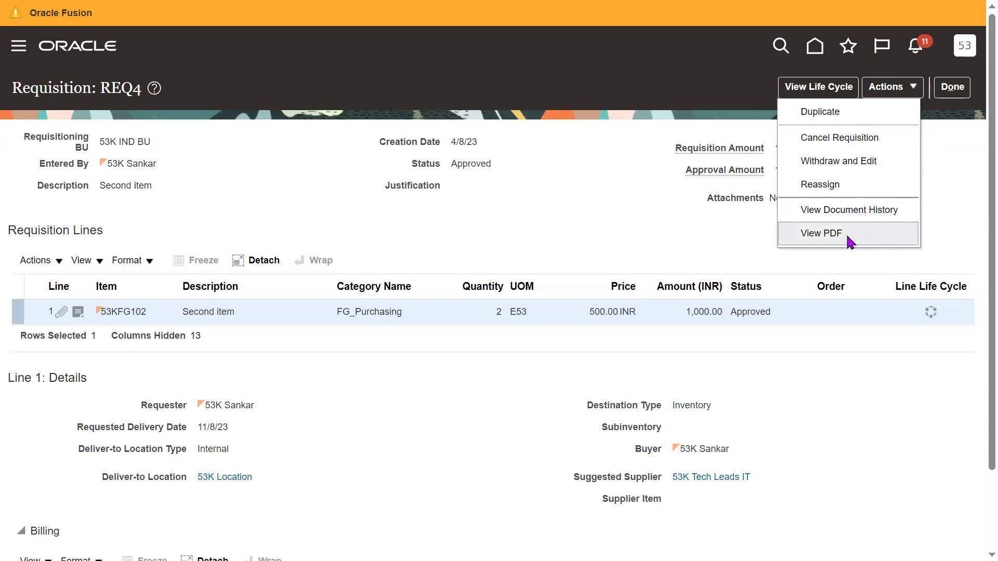
pyautogui.click(646, 220)
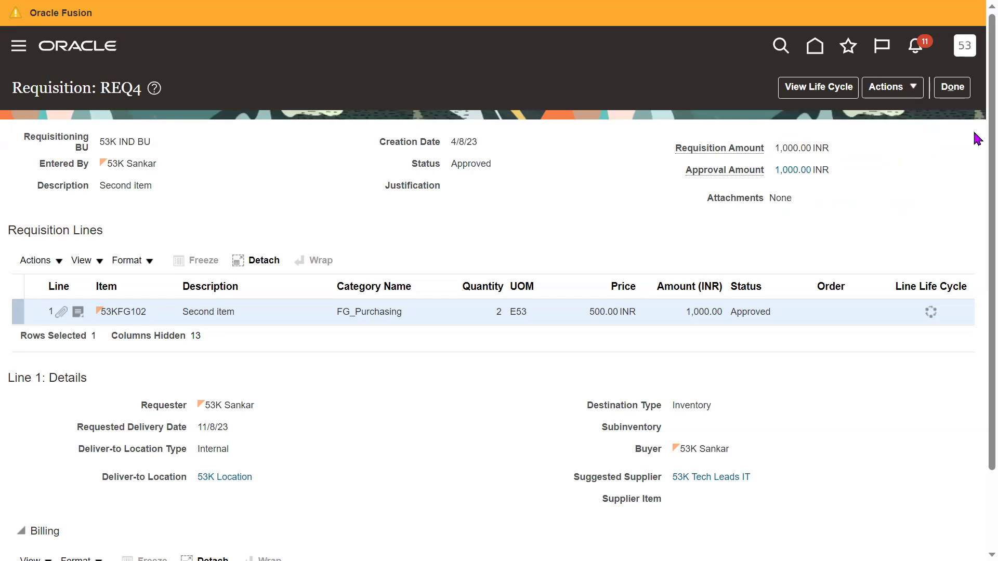
pyautogui.click(952, 87)
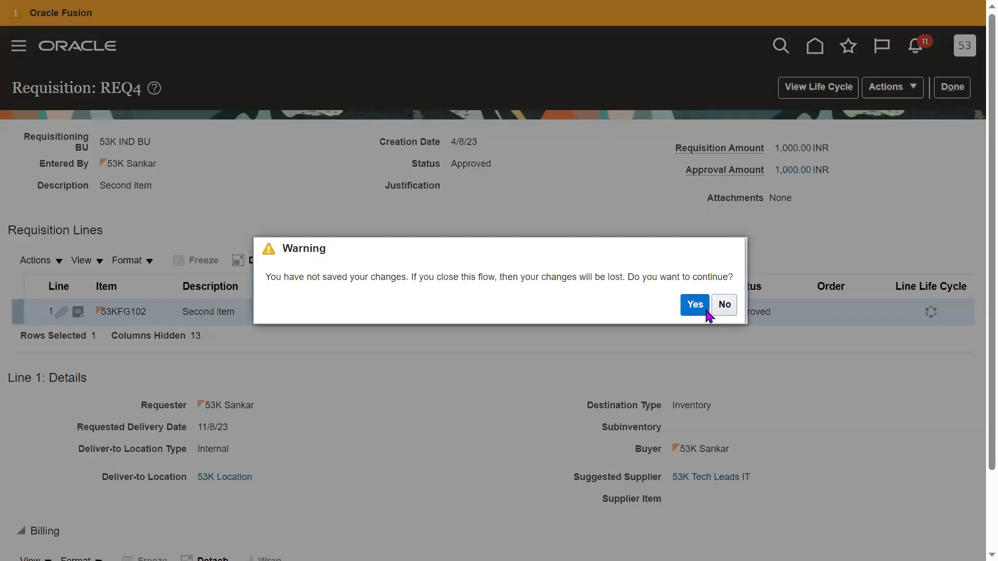
# Leave REQ4 without saving, browse the More Tasks list, scroll to Top Categories, and exit full screen.
pyautogui.click(694, 305)
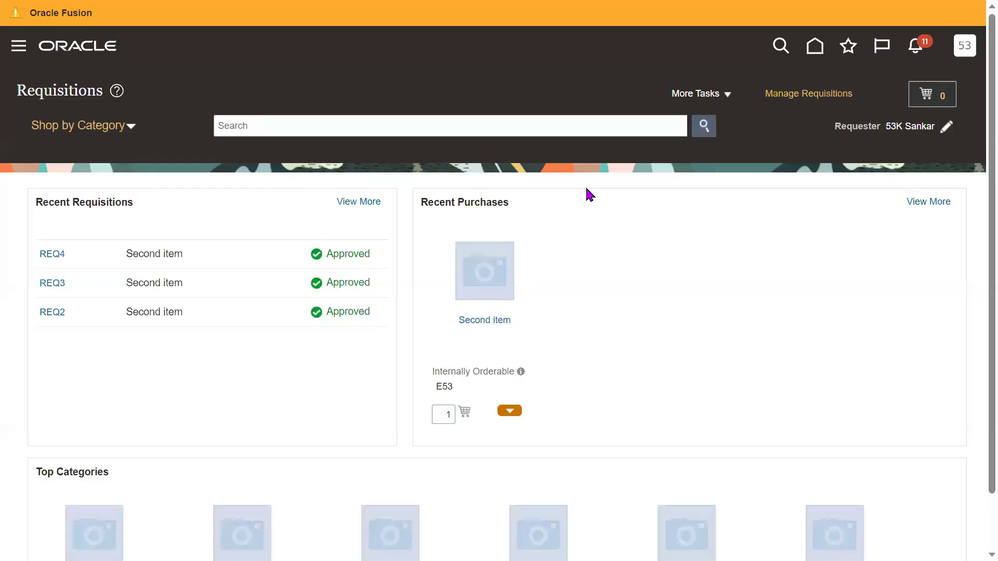
pyautogui.click(697, 93)
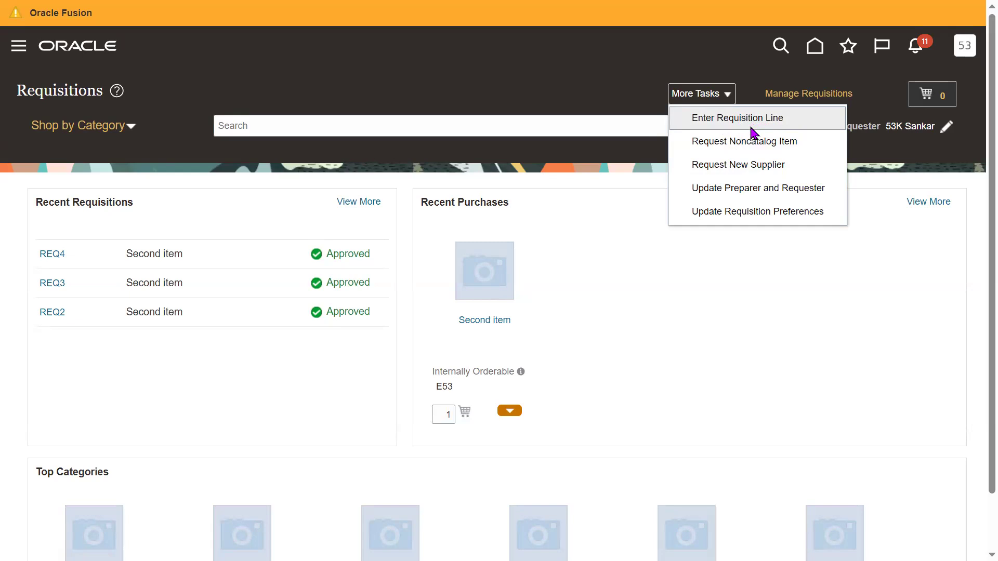
pyautogui.click(562, 211)
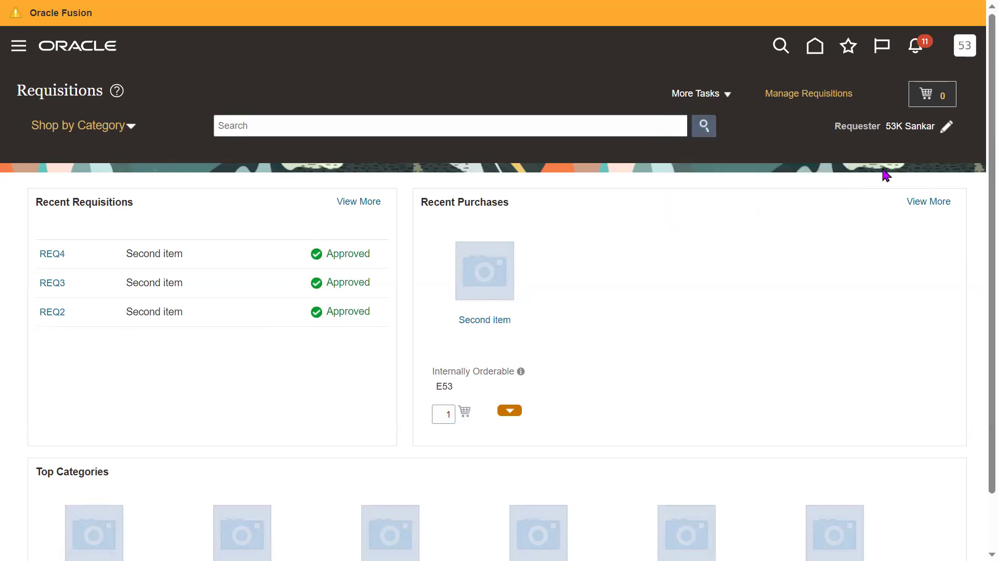
pyautogui.click(722, 97)
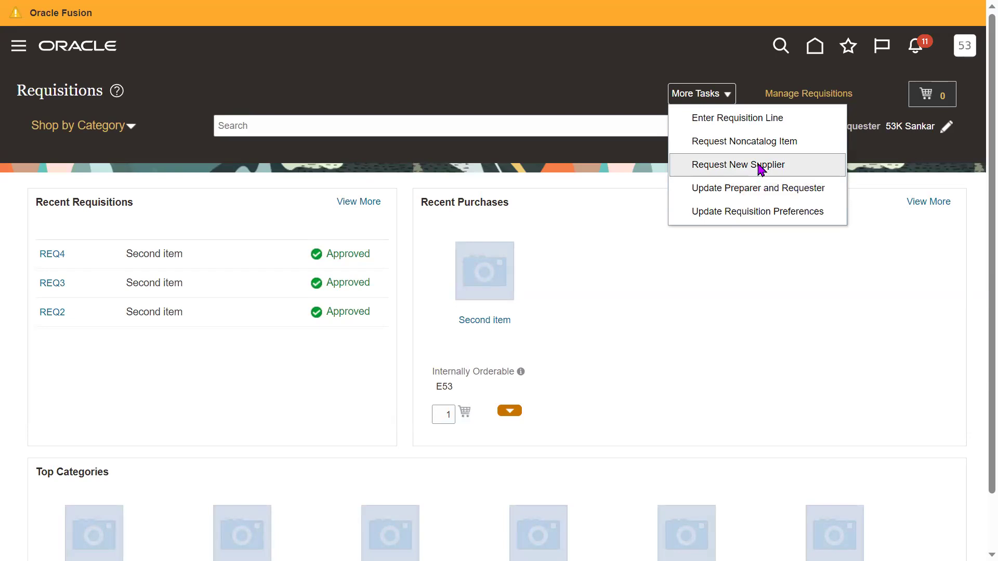
pyautogui.click(557, 202)
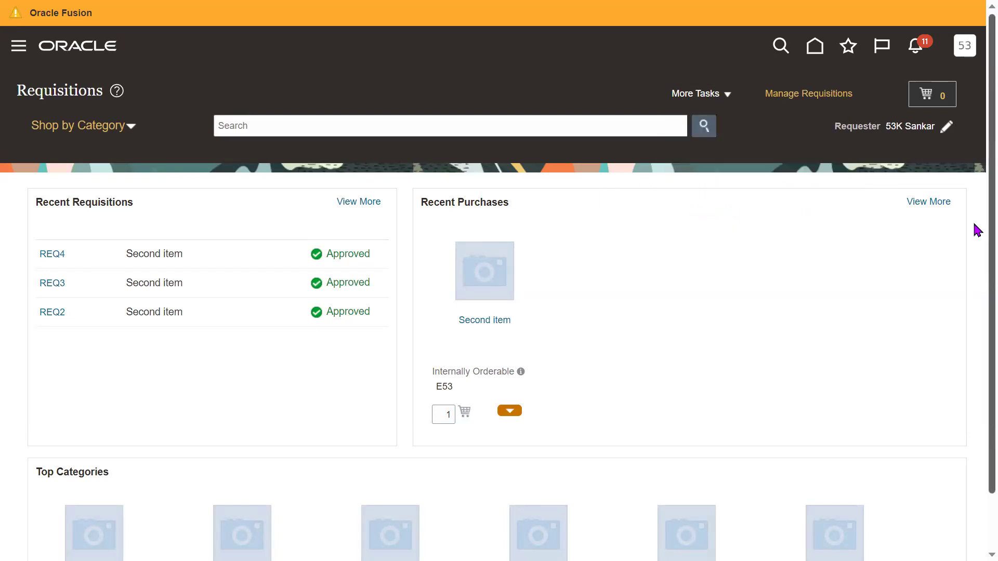
pyautogui.scroll(-1, 975, 216)
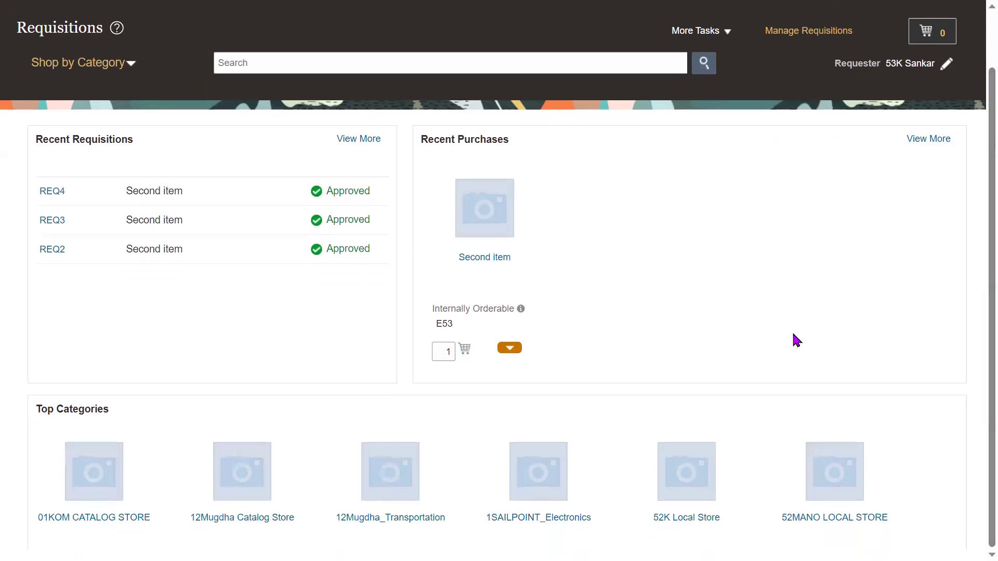
pyautogui.press('F11')
pyautogui.moveTo(252, 546)
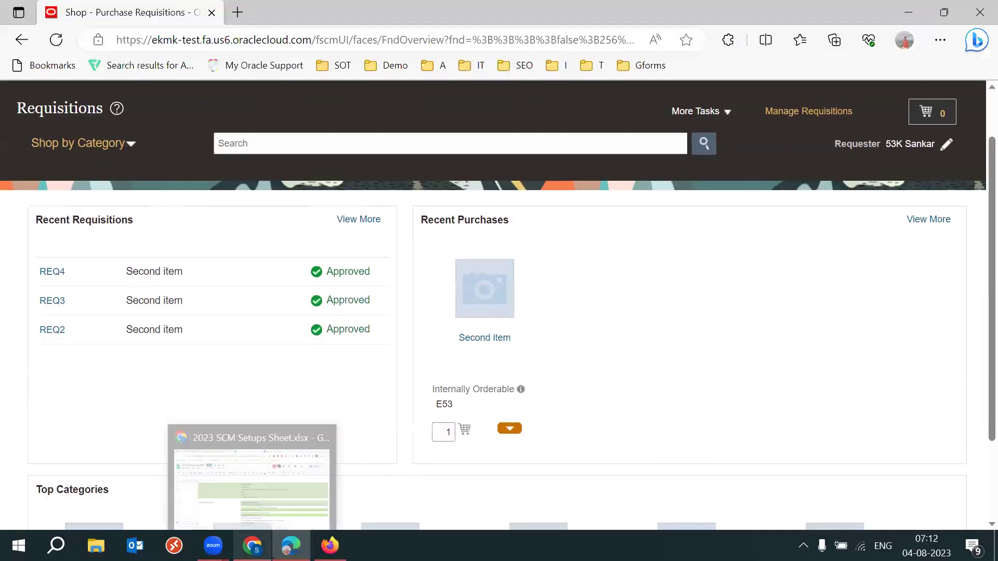
pyautogui.click(260, 478)
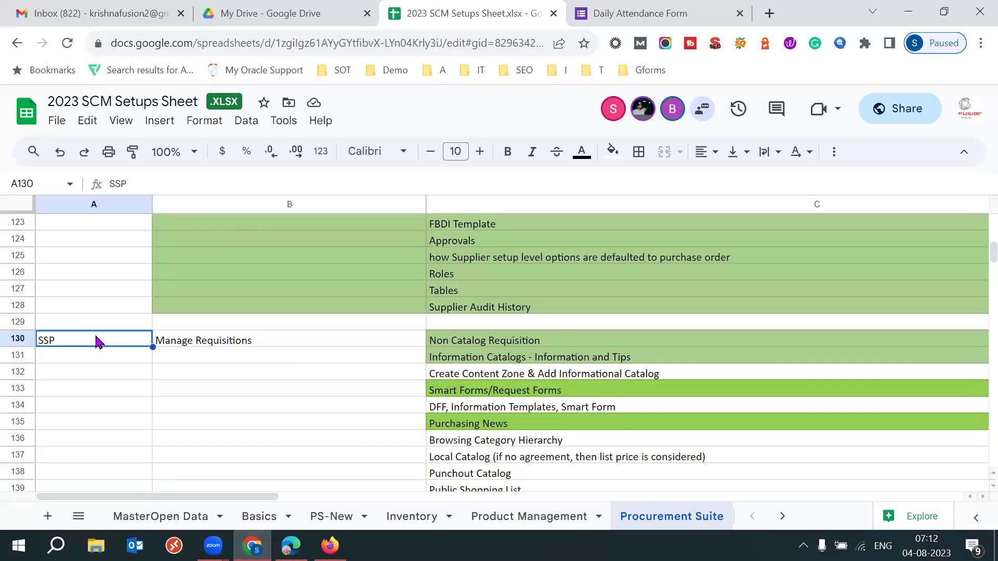
pyautogui.click(221, 325)
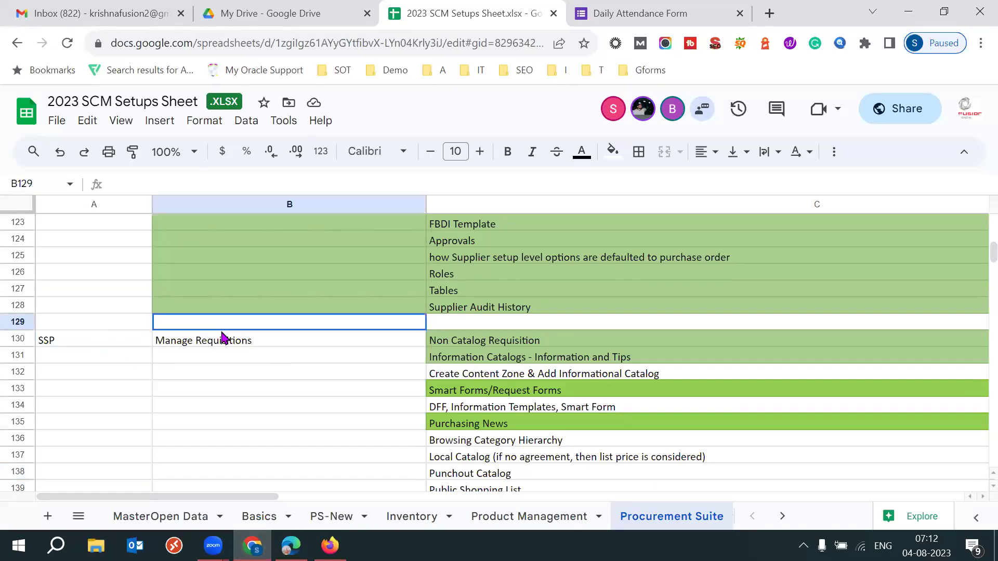
pyautogui.click(515, 345)
pyautogui.click(556, 360)
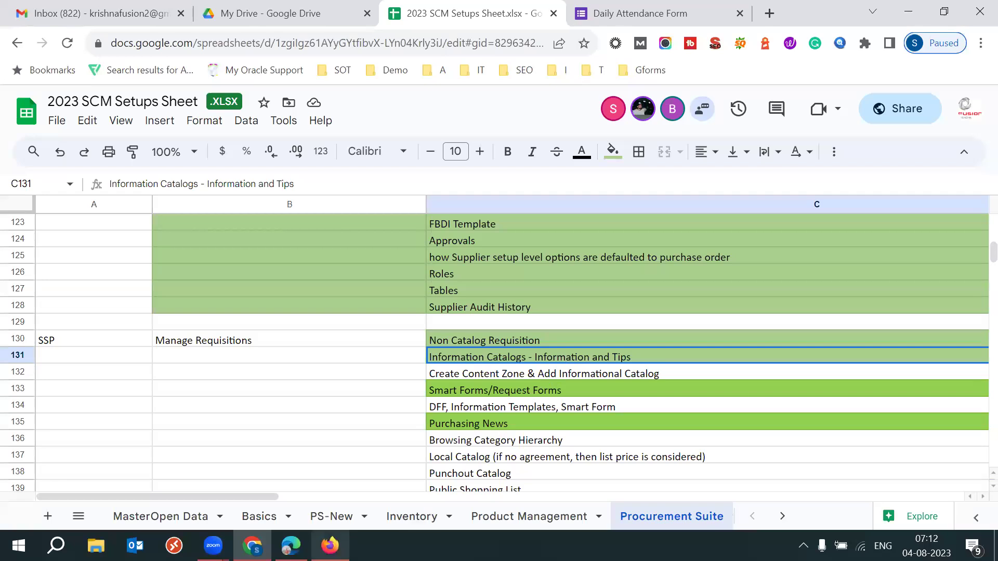
pyautogui.moveTo(291, 545)
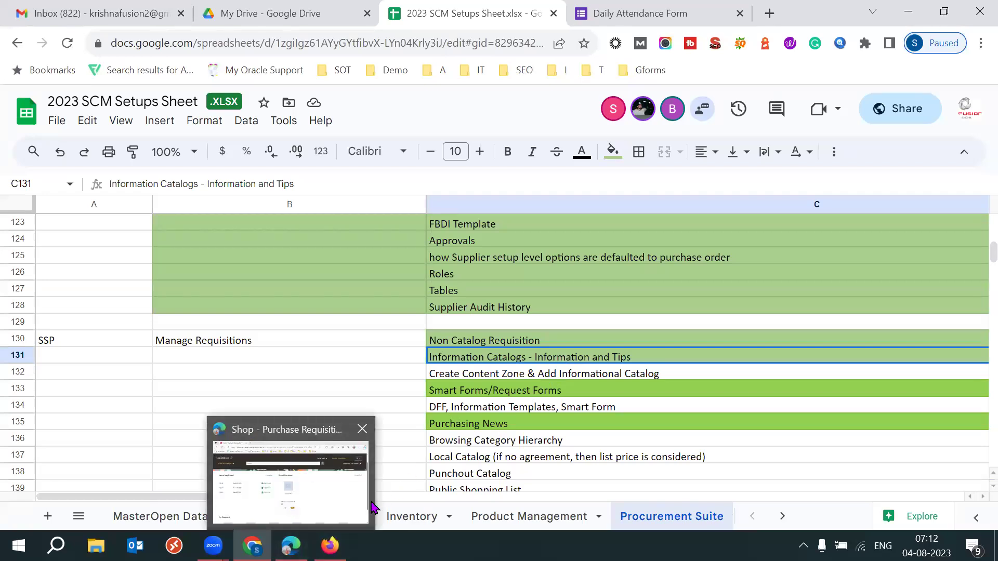
pyautogui.click(320, 501)
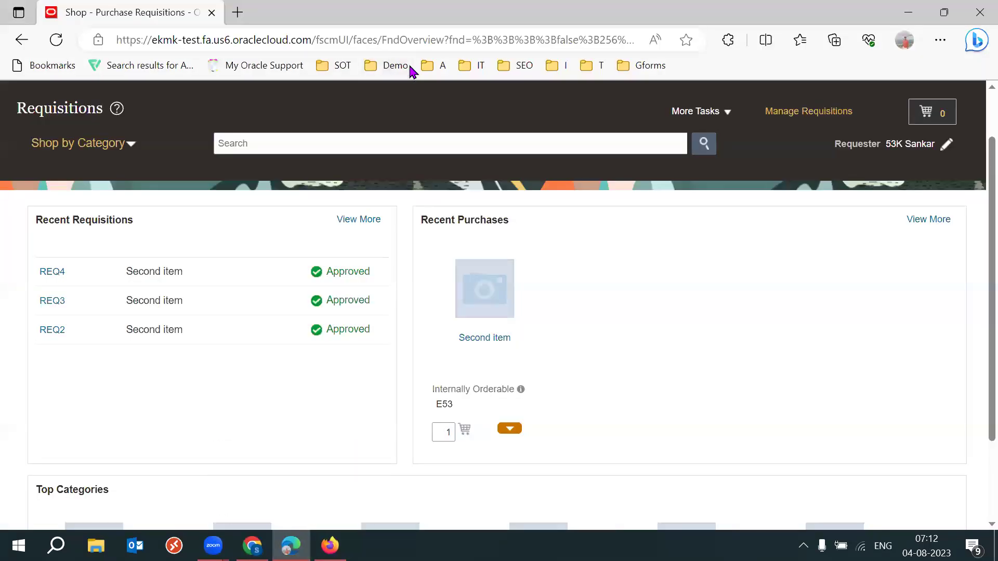
# Copy the Oracle site address and load it in a new tab of the other browser.
pyautogui.moveTo(314, 39); pyautogui.dragTo(104, 44)
pyautogui.hotkey('ctrl', 'c')
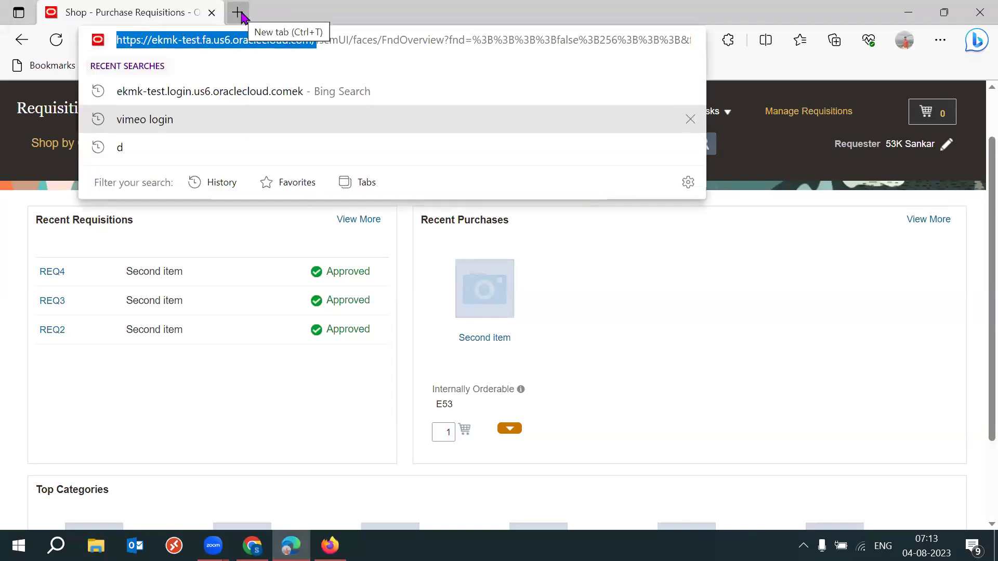
pyautogui.click(329, 546)
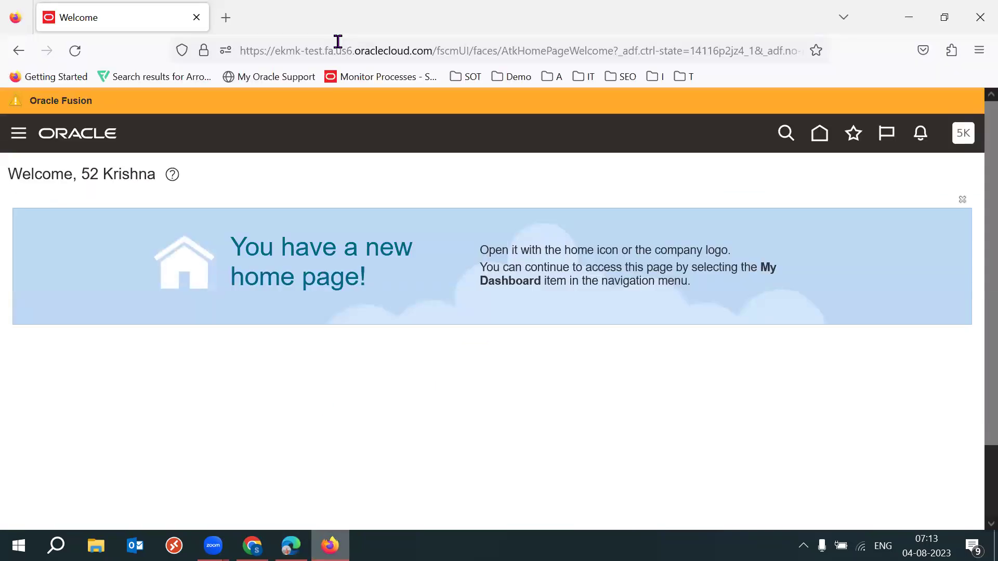
pyautogui.click(219, 30)
pyautogui.hotkey('ctrl', 'v')
pyautogui.press('Return')
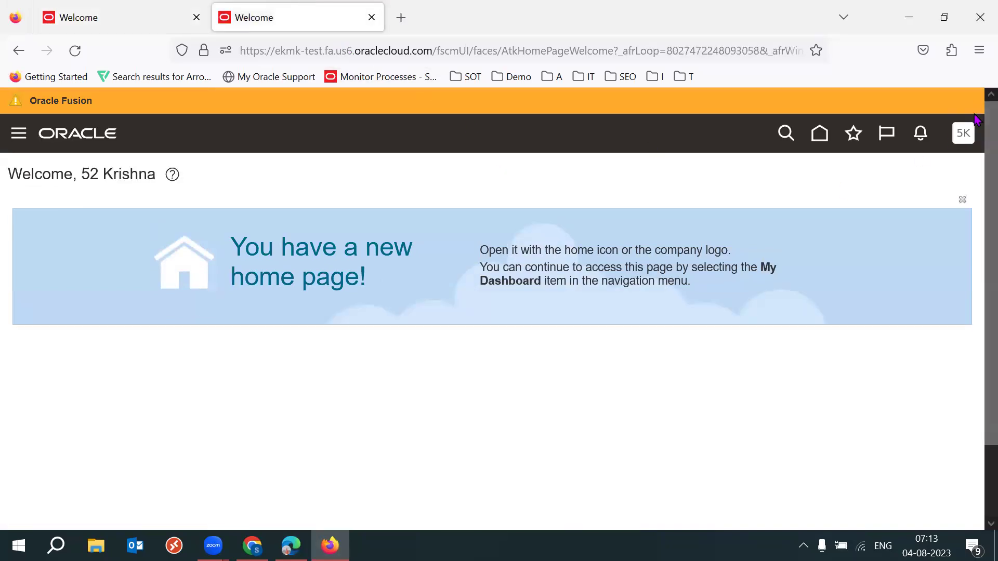
# Sign out of that Oracle session, close the leftover Welcome tab, and confirm single sign-off.
pyautogui.click(967, 136)
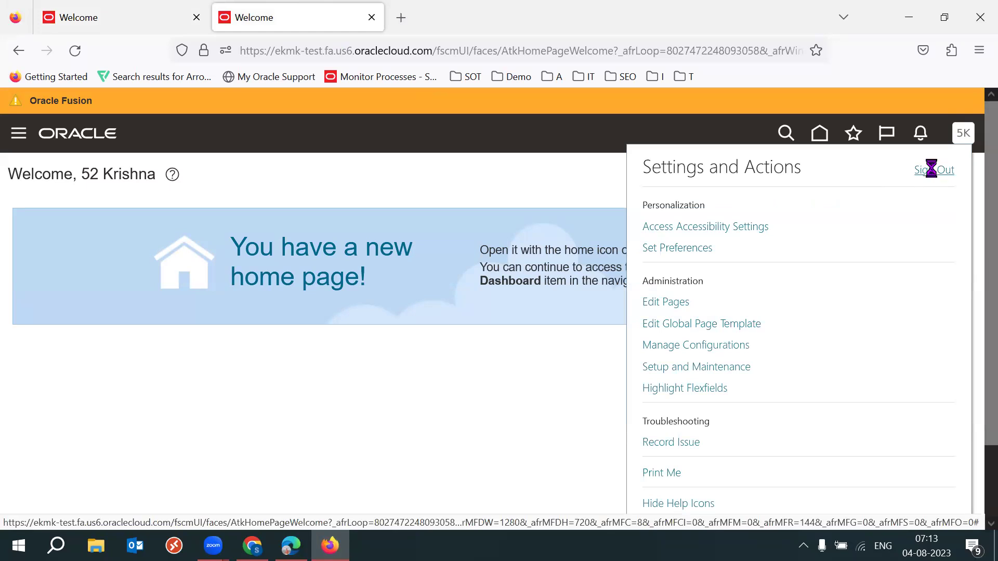
pyautogui.click(934, 169)
pyautogui.click(178, 17)
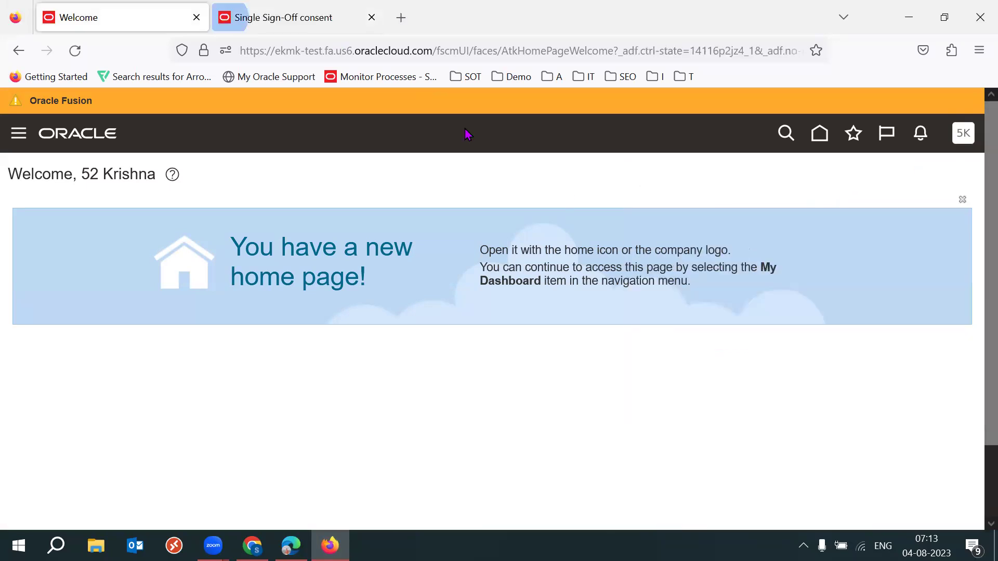
pyautogui.click(197, 18)
pyautogui.click(454, 405)
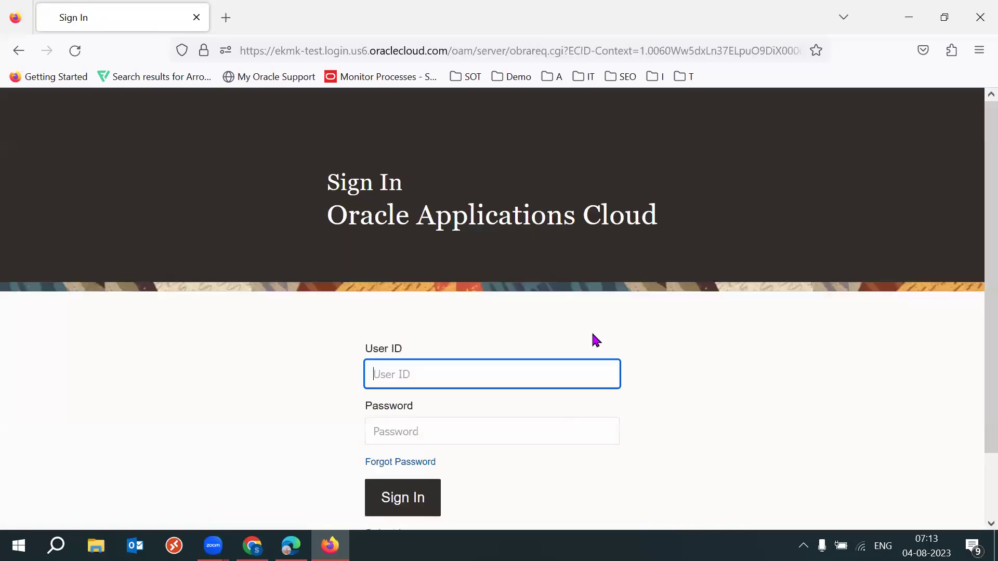
# Enter the user's e-mail ID and password and attempt sign-in, which fails authentication.
pyautogui.write('5')
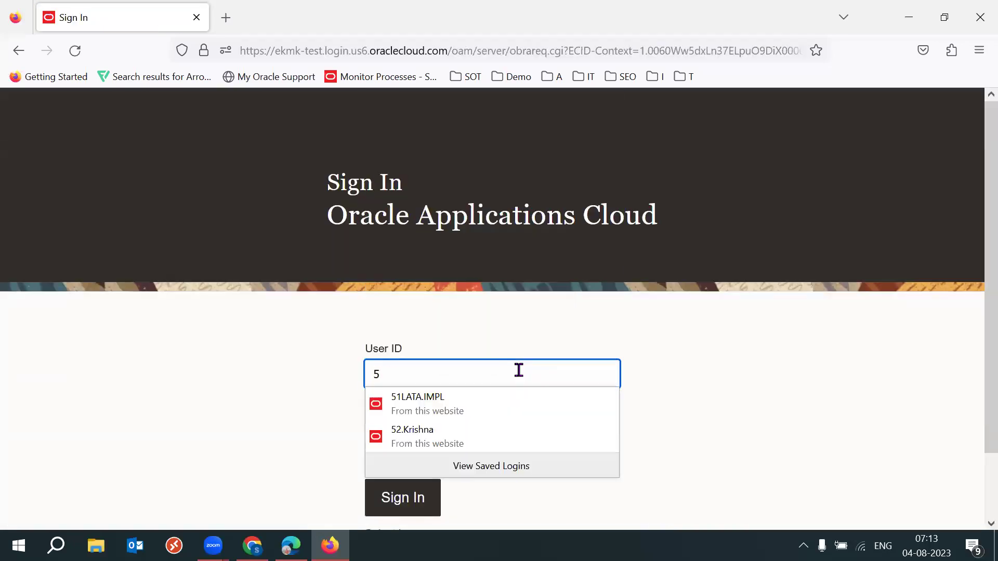
pyautogui.write('3')
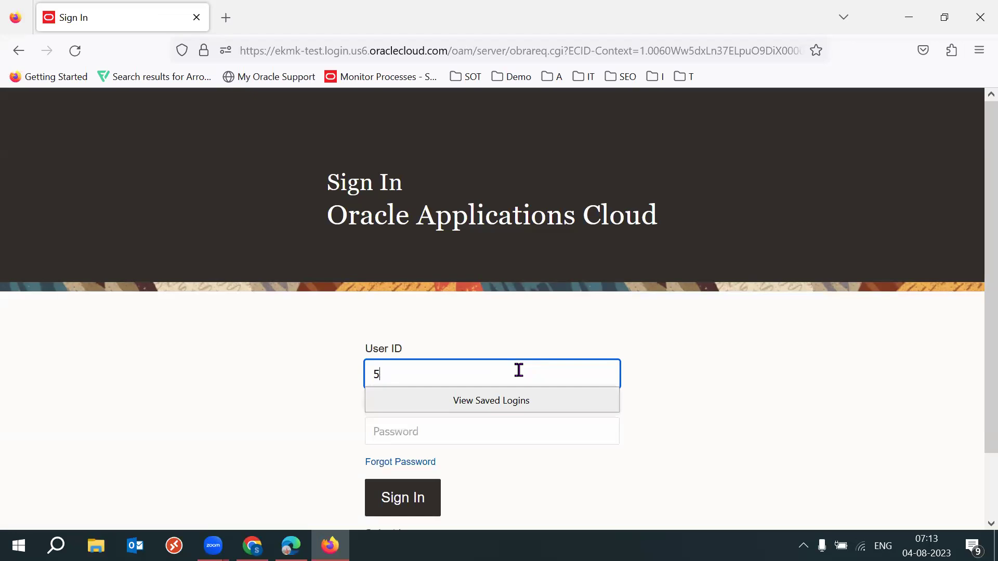
pyautogui.press('BackSpace')
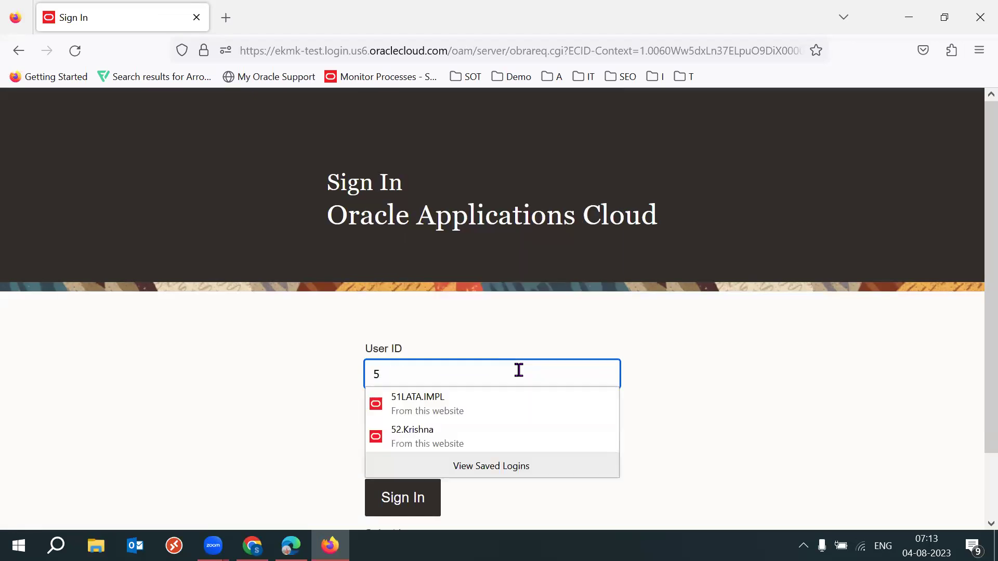
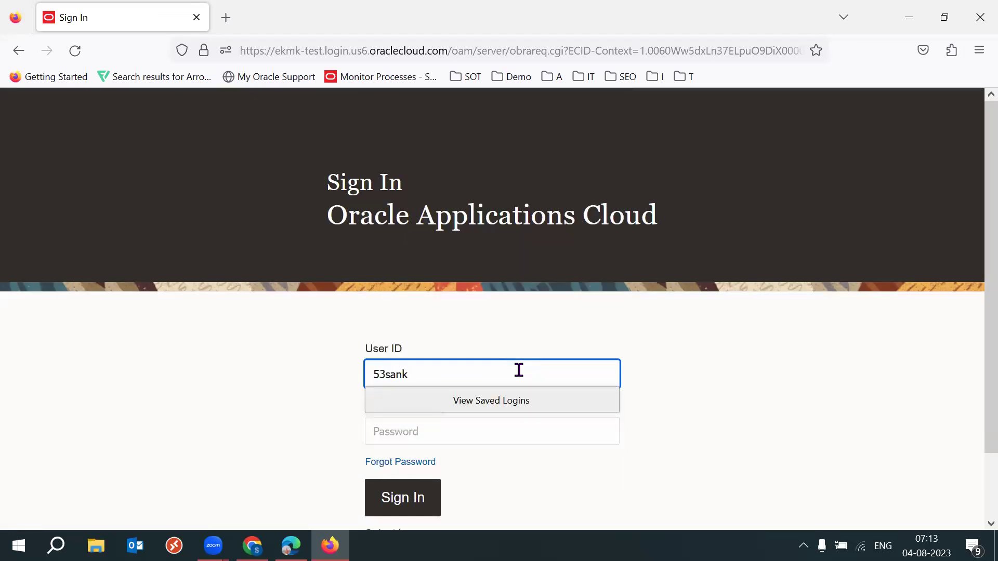
pyautogui.press('Tab')
pyautogui.write('******')
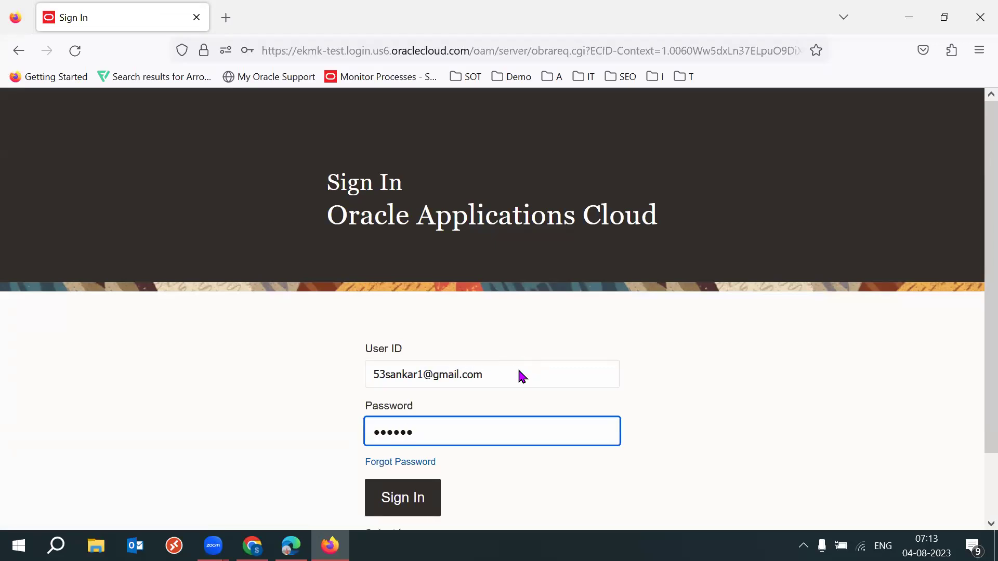
pyautogui.write('***')
pyautogui.click(404, 508)
pyautogui.press('Return')
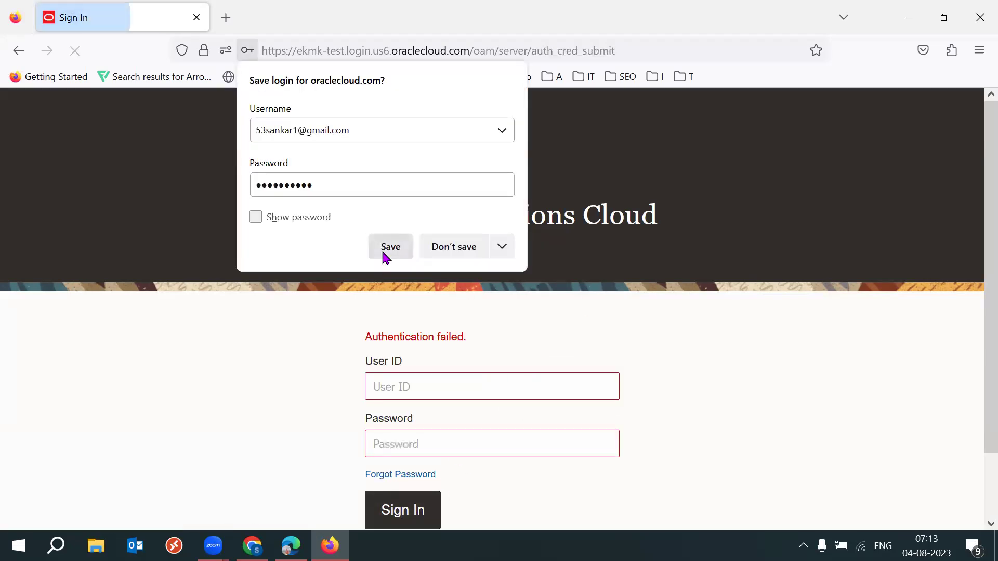
pyautogui.click(513, 346)
# Re-enter the corrected user ID with the saved password, sign in, and save the login in Firefox.
pyautogui.click(423, 383)
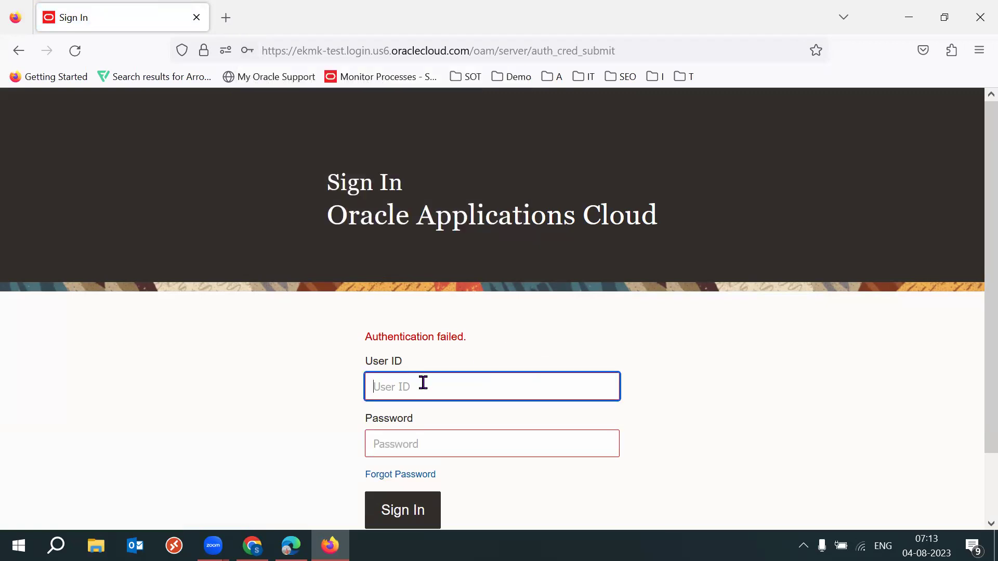
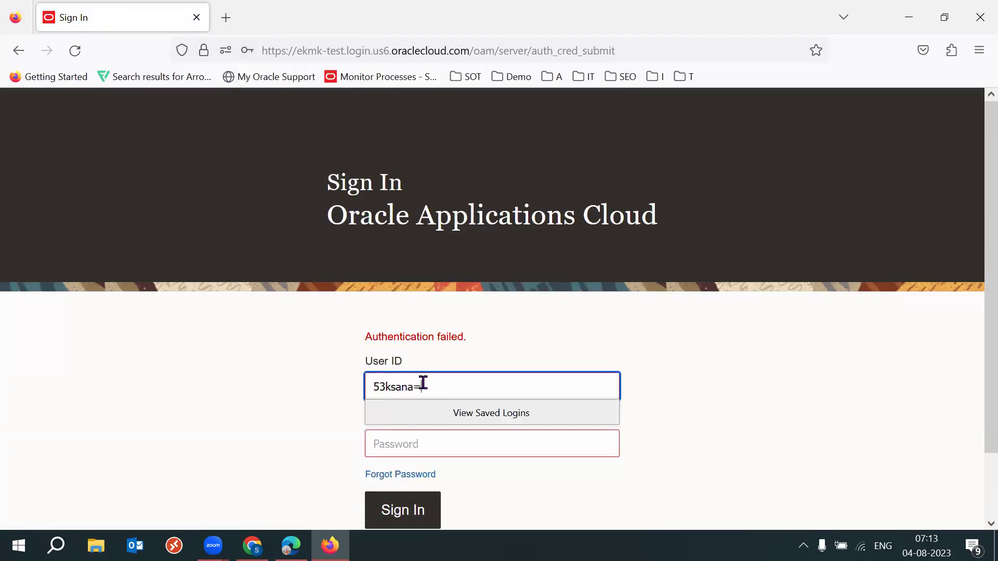
pyautogui.press('Tab')
pyautogui.press('Down')
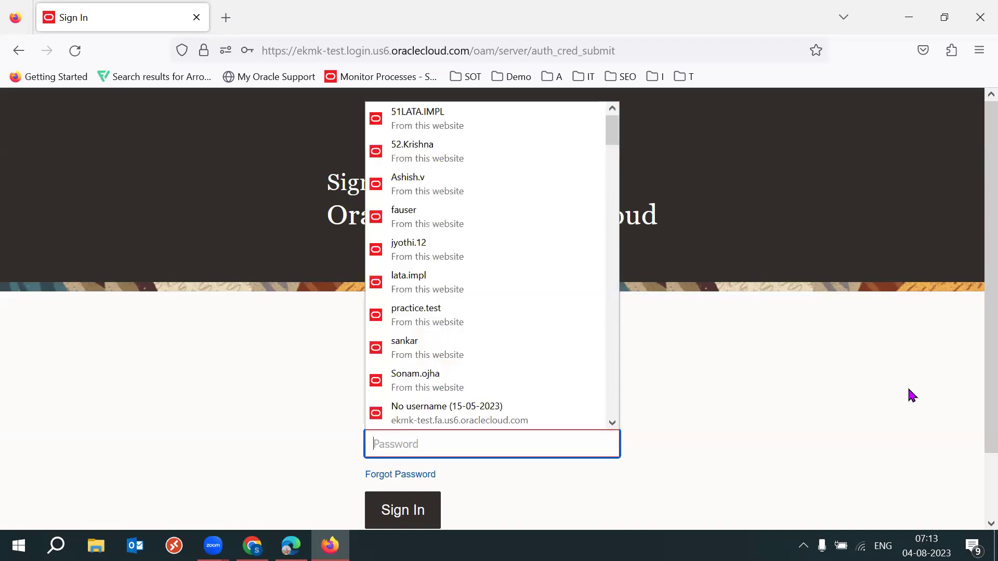
pyautogui.write('••••••')
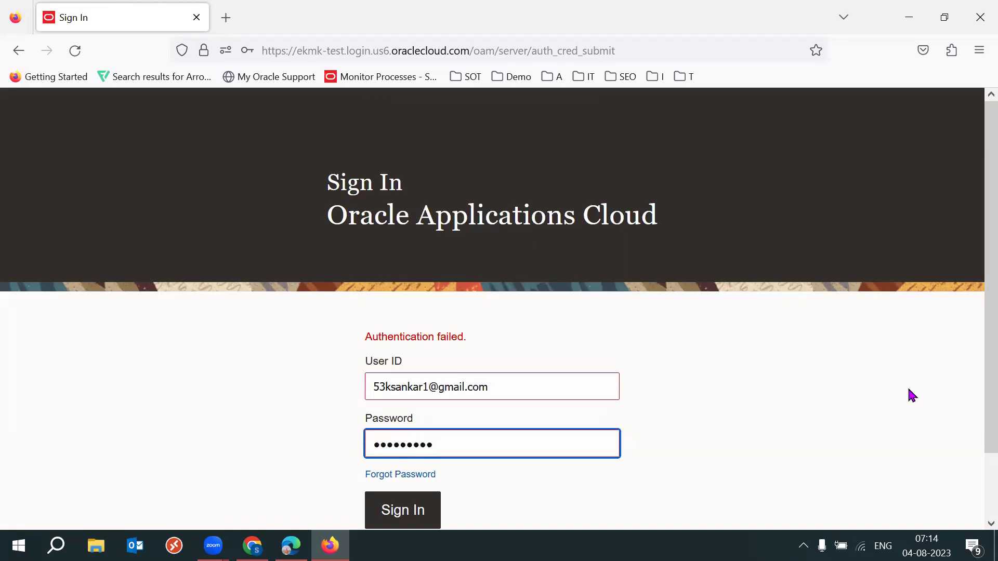
pyautogui.press('Return')
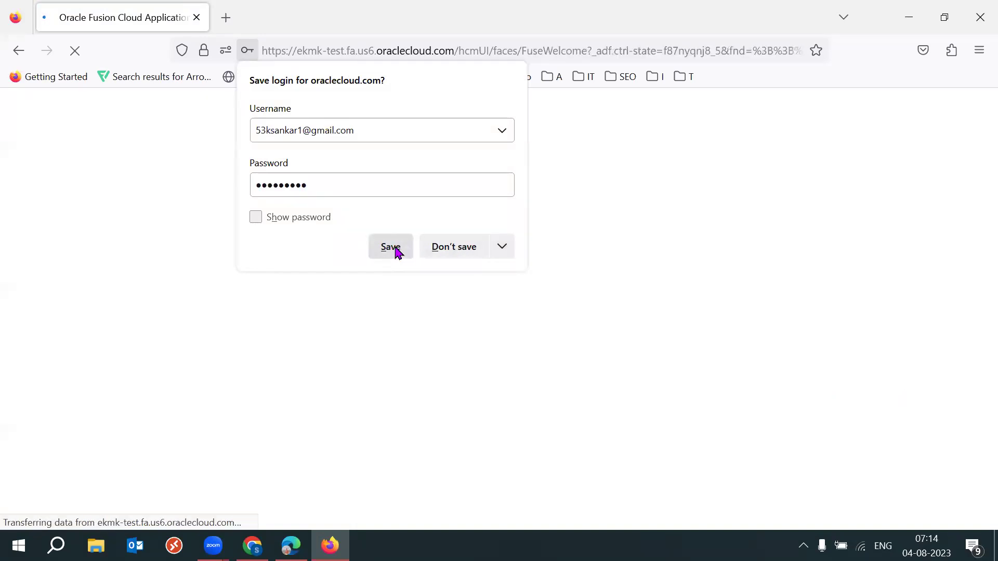
pyautogui.click(395, 252)
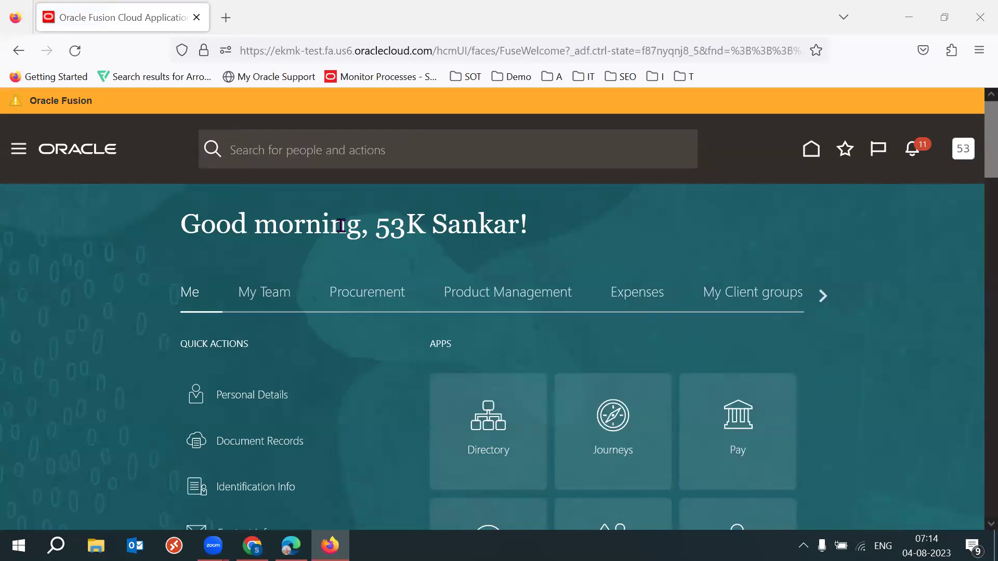
# Go to Procurement Catalogs, open Manage Information Templates and start a new template.
pyautogui.moveTo(377, 227); pyautogui.dragTo(526, 217)
pyautogui.click(643, 226)
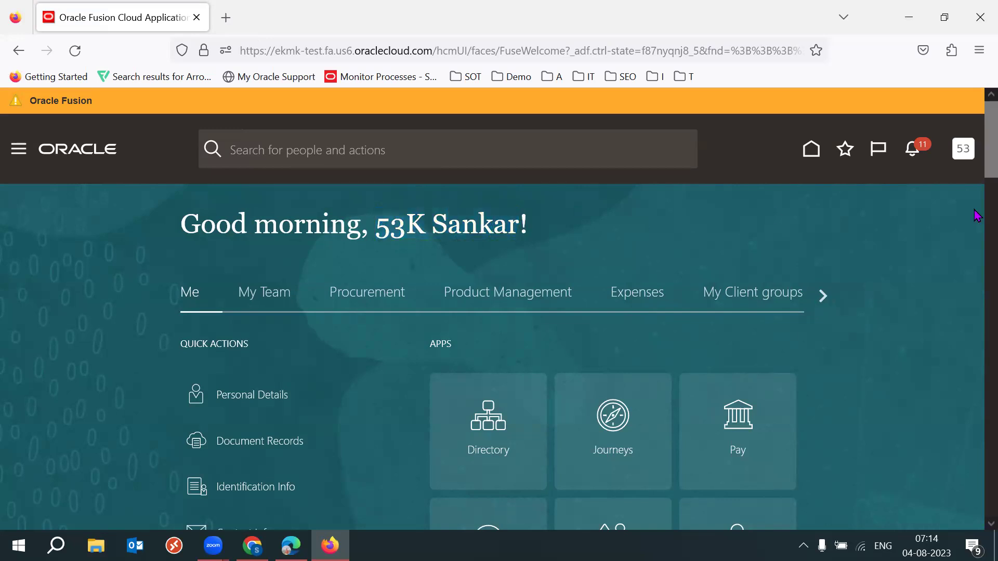
pyautogui.scroll(-2, 977, 174)
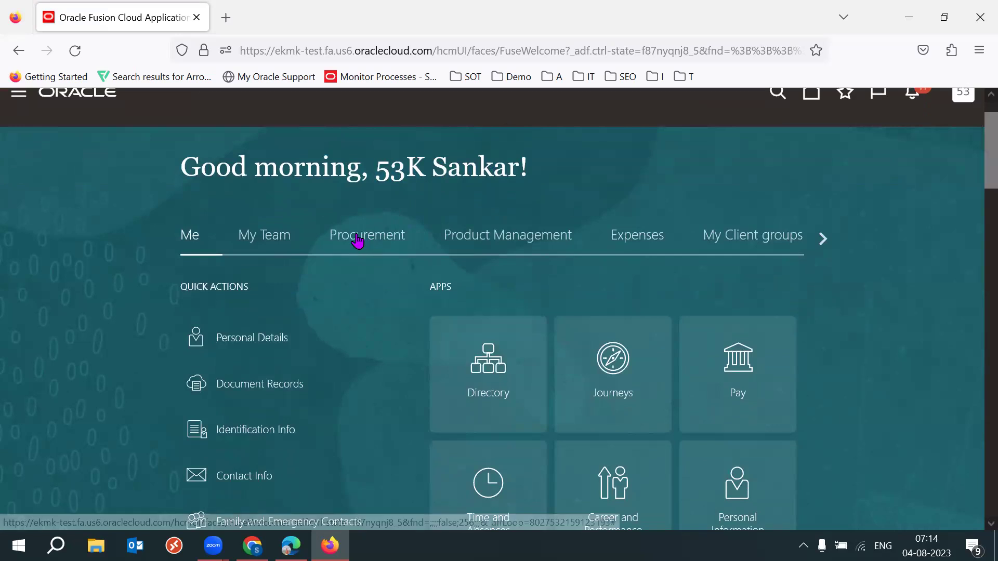
pyautogui.click(381, 232)
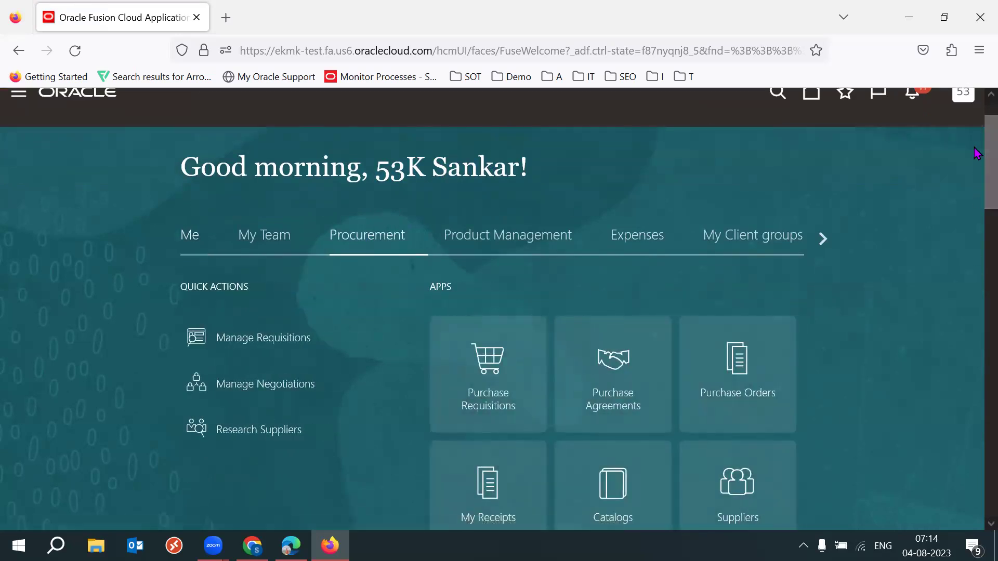
pyautogui.scroll(-2, 977, 198)
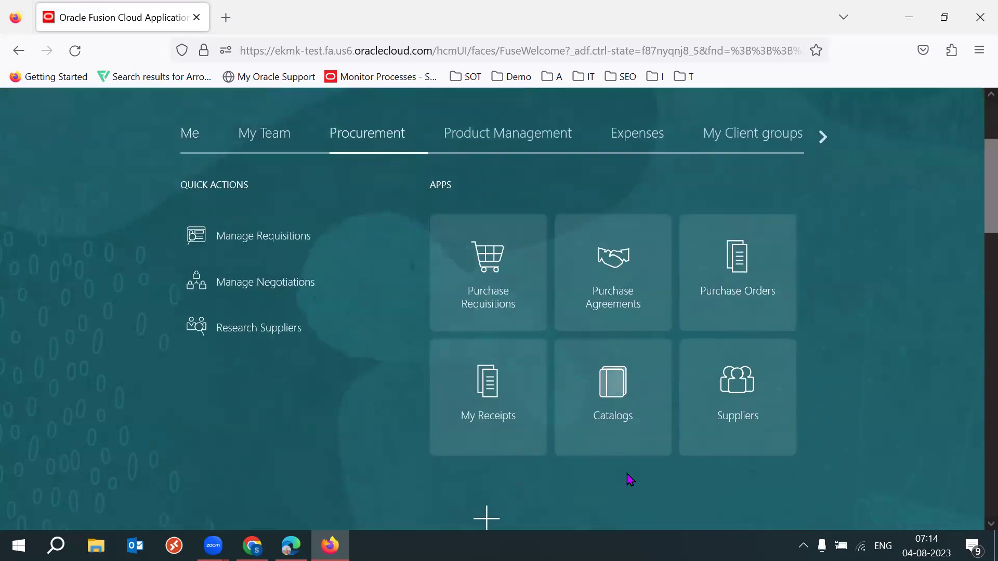
pyautogui.click(624, 415)
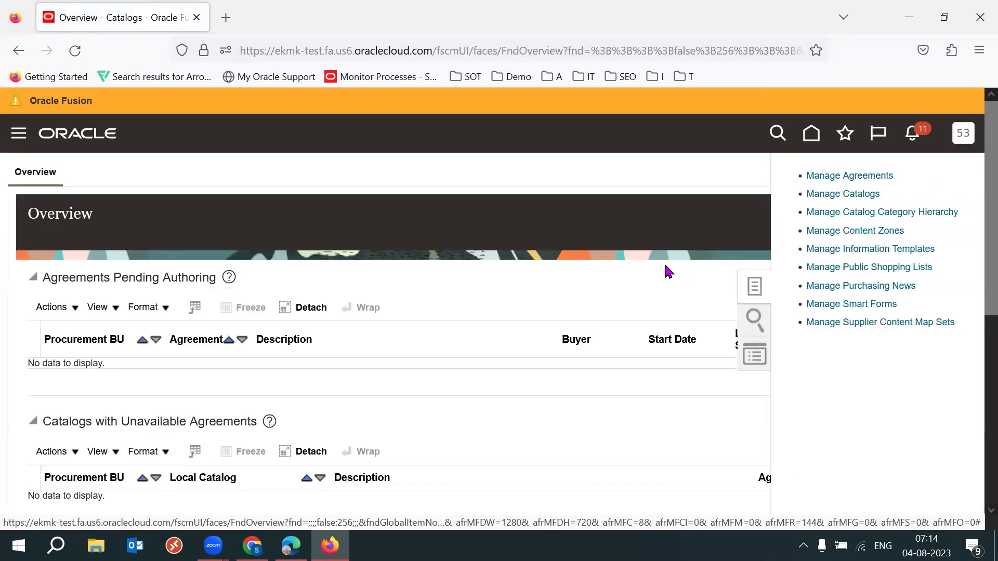
pyautogui.moveTo(957, 245); pyautogui.dragTo(831, 250)
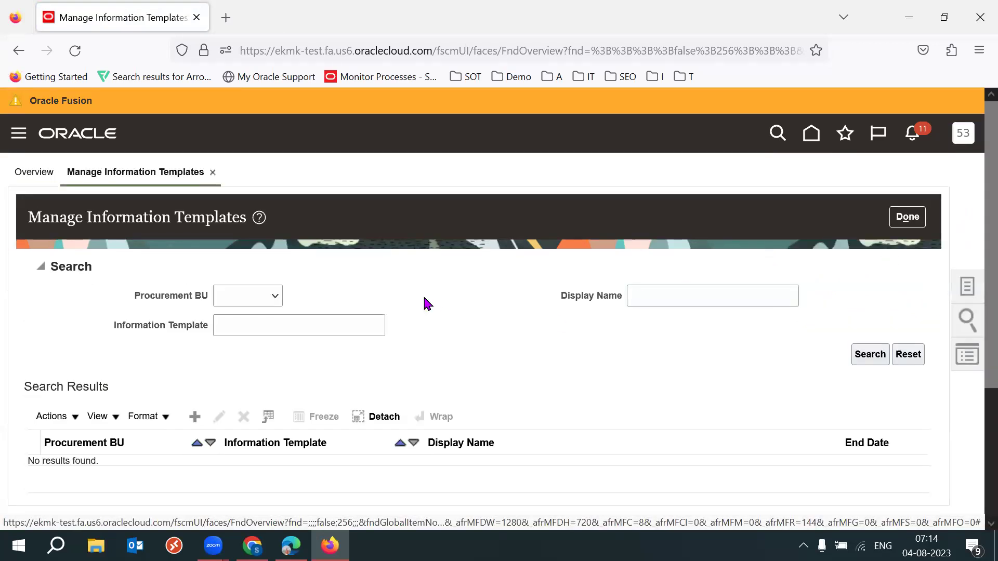
pyautogui.press('F11')
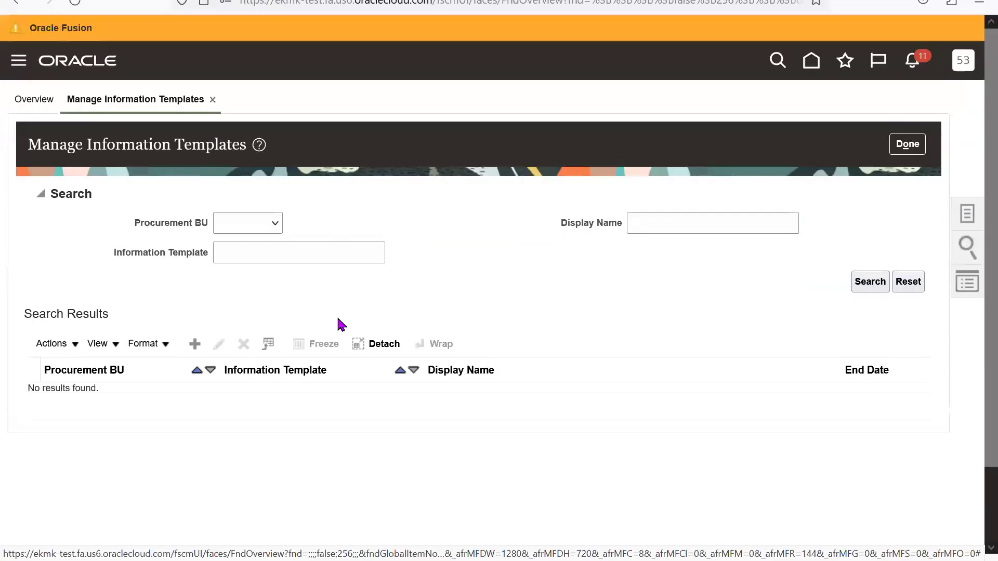
pyautogui.click(196, 329)
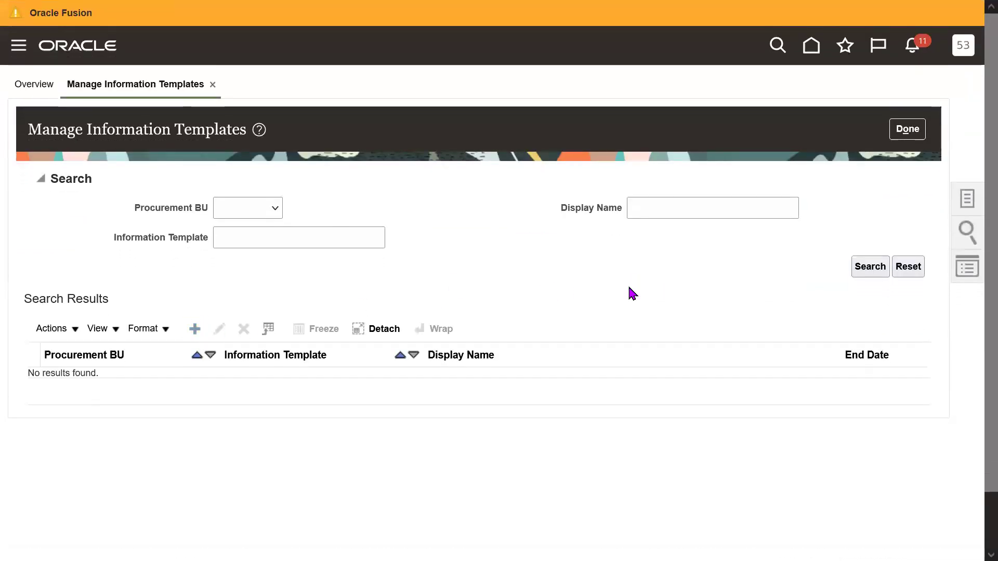
# Set Procurement BU to 53K IND BU and enter the template name 53K Company Terms and Conditions.
pyautogui.doubleClick(102, 222)
pyautogui.click(597, 229)
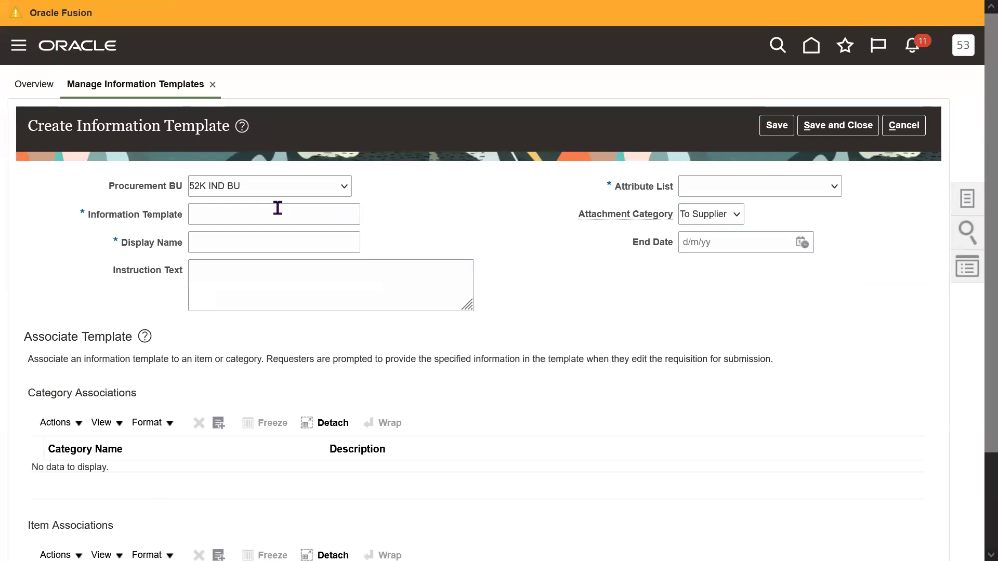
pyautogui.click(261, 190)
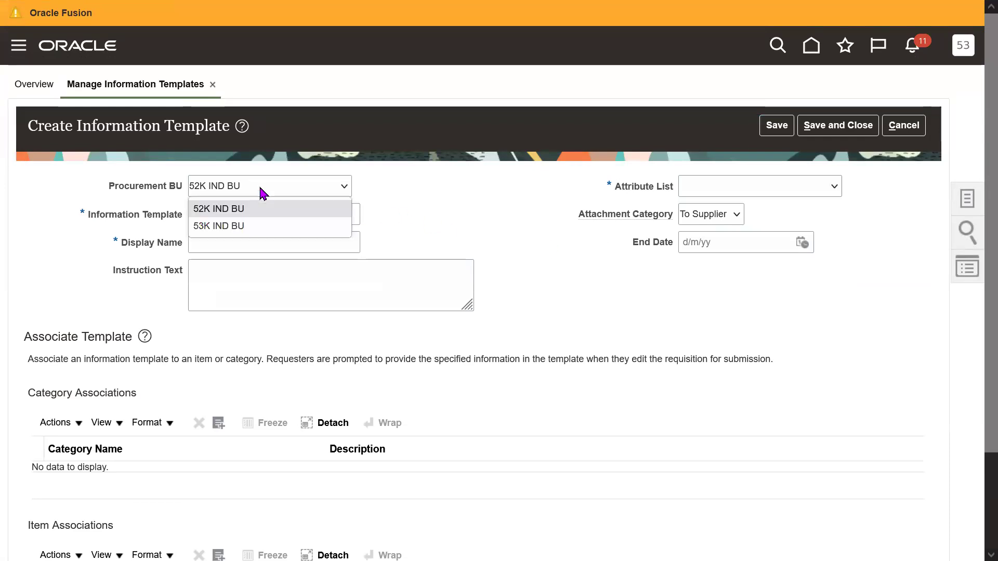
pyautogui.click(221, 225)
pyautogui.click(260, 213)
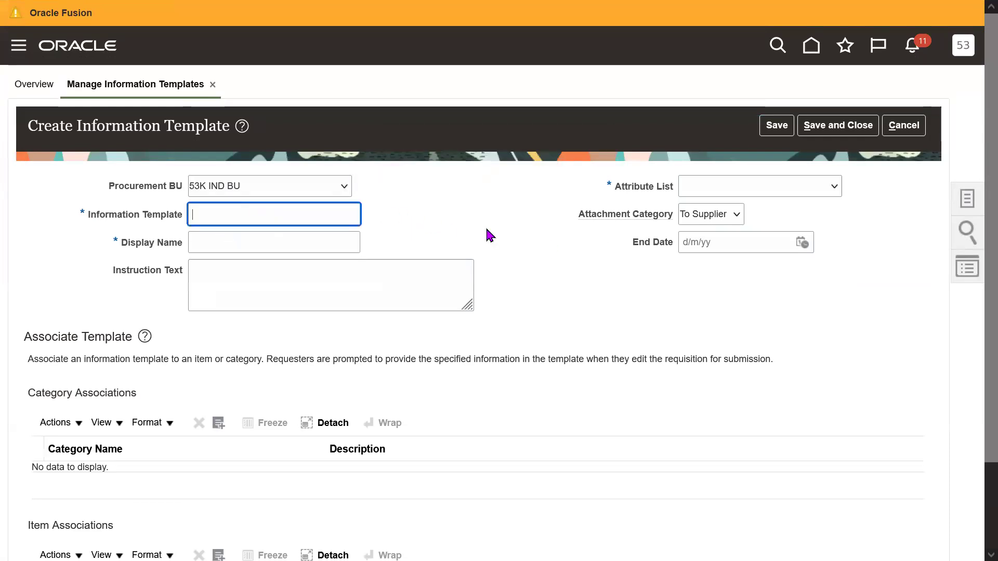
pyautogui.write('5')
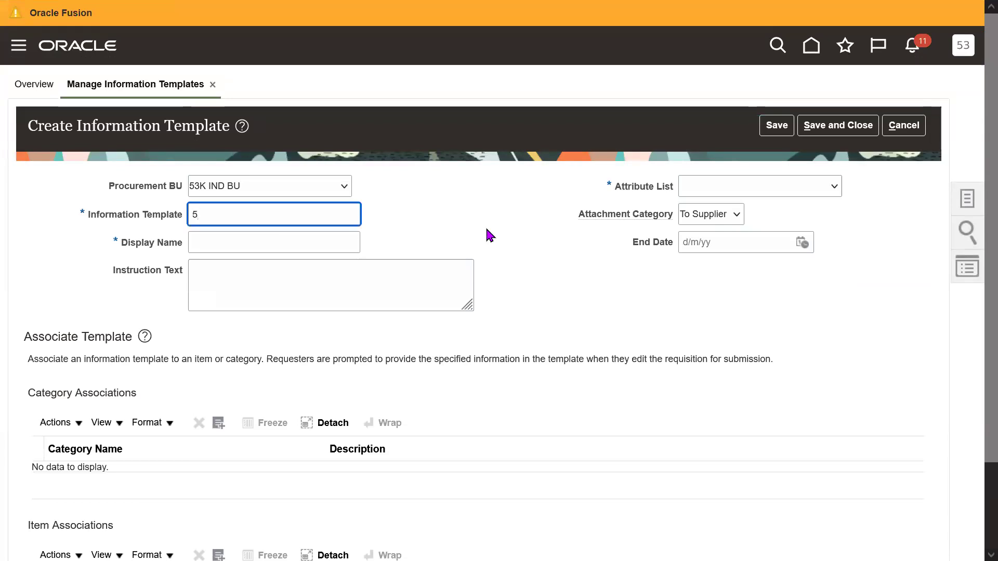
pyautogui.write('3K Comp')
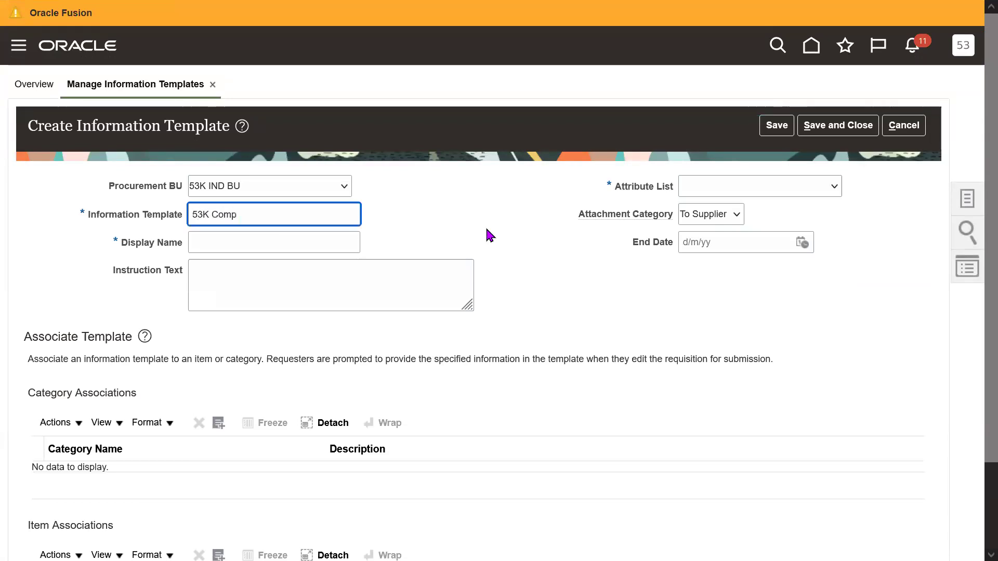
pyautogui.write('any Terms And Conditions')
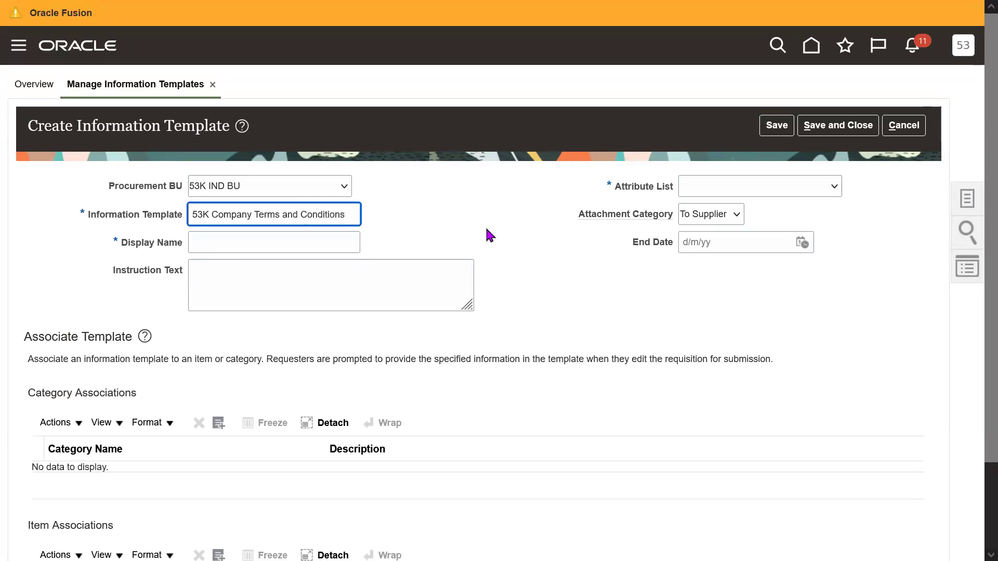
pyautogui.press('BackSpace')
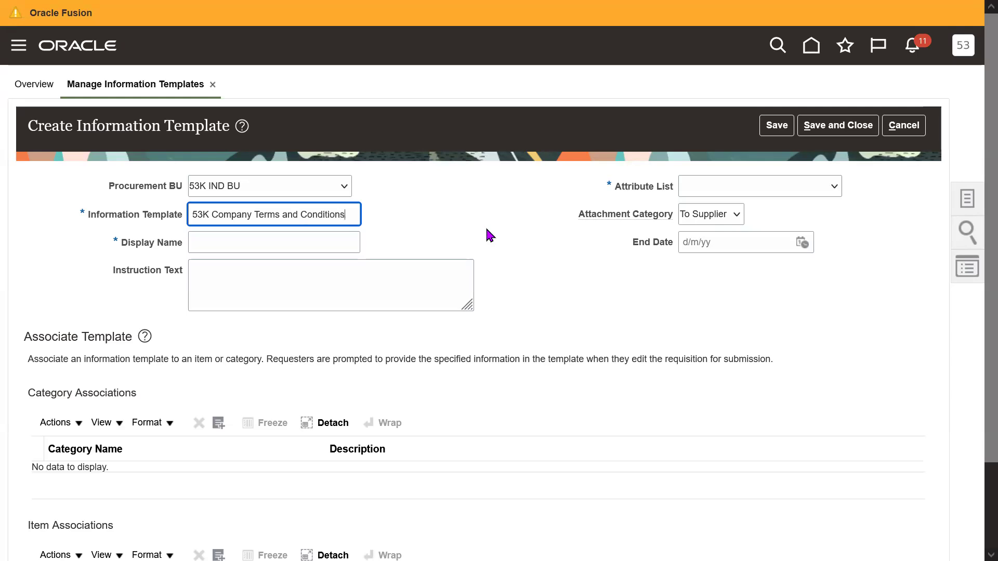
pyautogui.press('Tab')
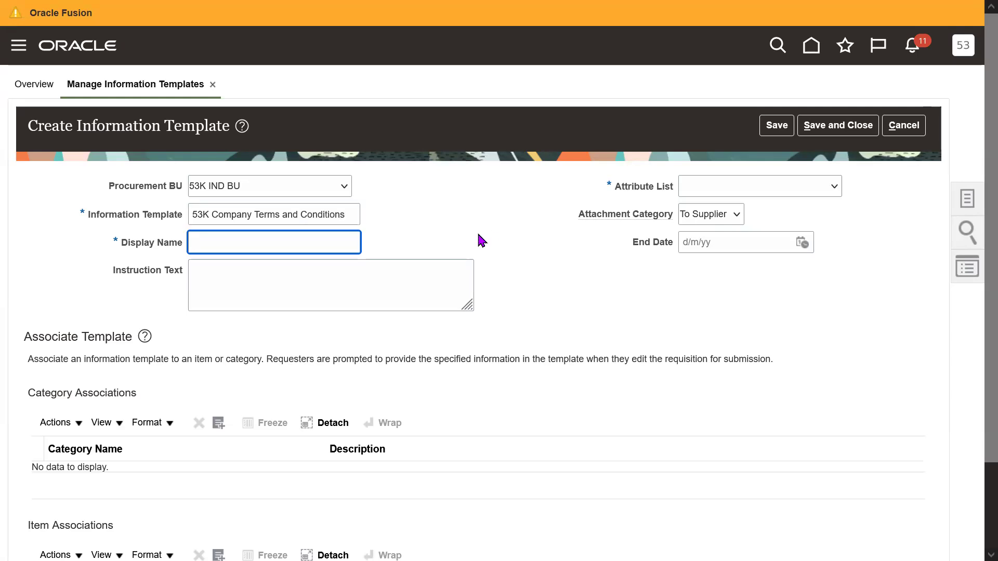
# Copy the template name into the Display Name and Instruction Text fields.
pyautogui.moveTo(338, 214); pyautogui.dragTo(192, 214)
pyautogui.hotkey('ctrl', 'c')
pyautogui.click(299, 242)
pyautogui.hotkey('ctrl', 'v')
pyautogui.click(289, 277)
pyautogui.hotkey('ctrl', 'v')
# Check the attribute list choices without selecting one, then cancel the unsaved template.
pyautogui.click(602, 282)
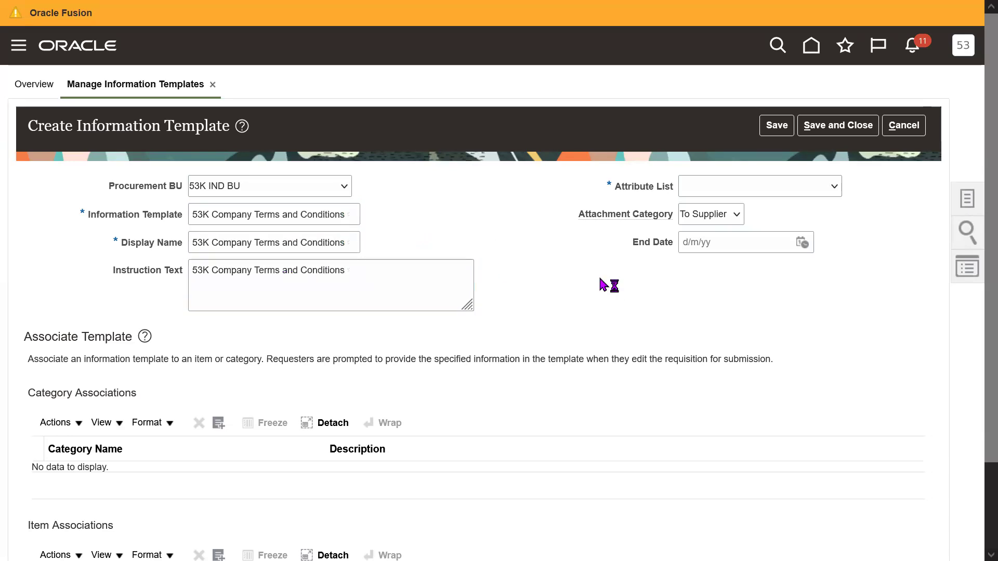
pyautogui.click(772, 185)
pyautogui.click(639, 242)
pyautogui.click(386, 268)
pyautogui.hotkey('ctrl', 'a')
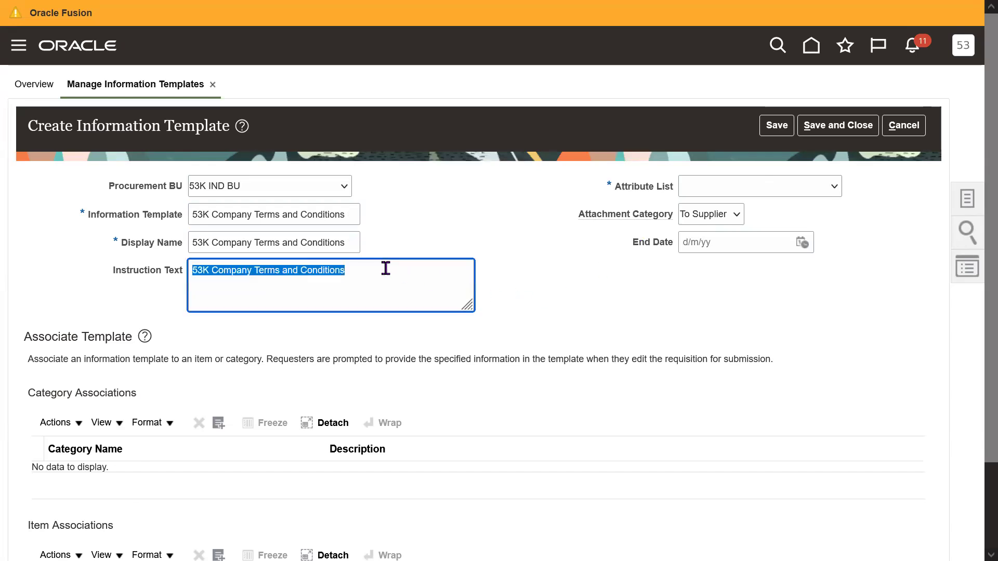
pyautogui.click(609, 291)
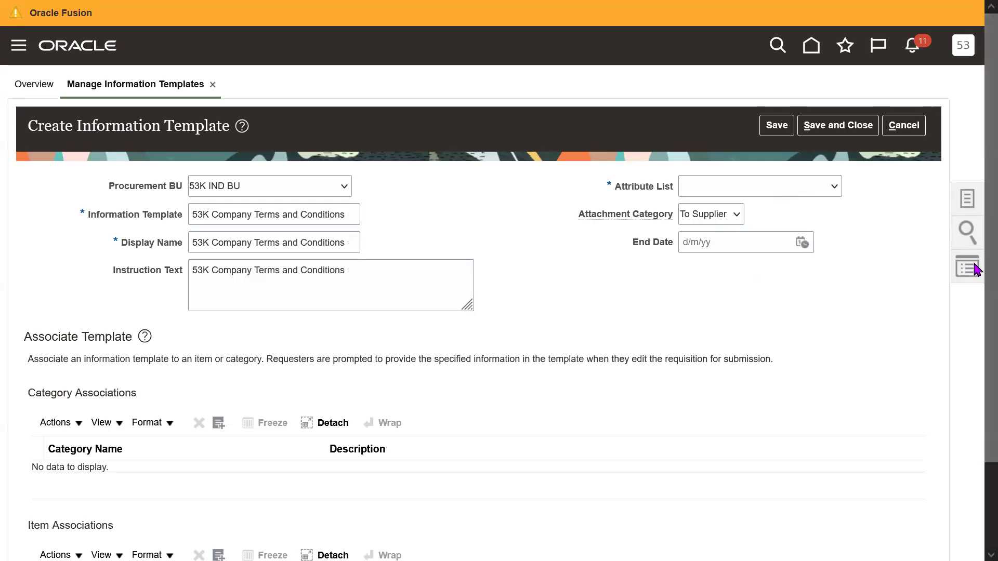
pyautogui.scroll(-2, 974, 306)
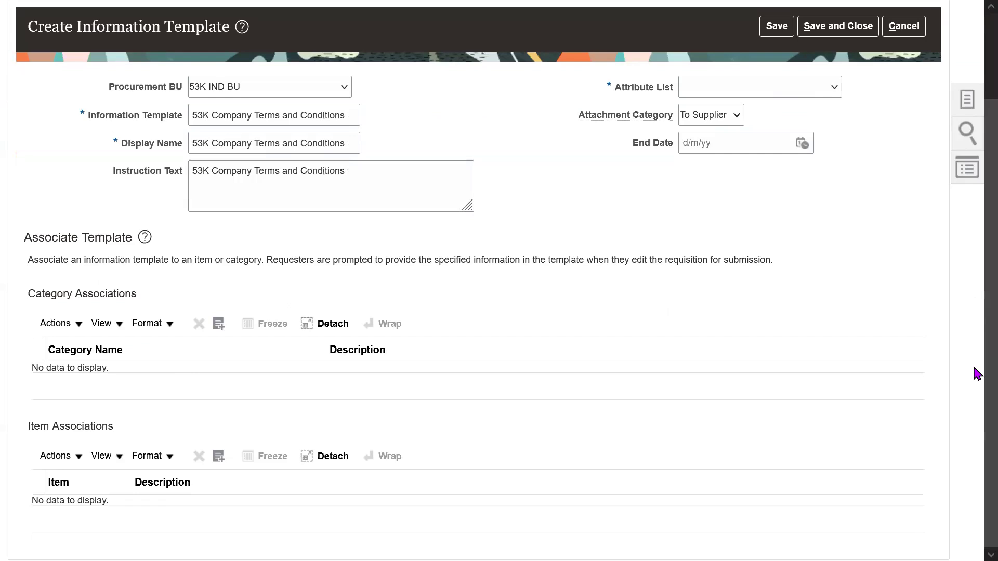
pyautogui.scroll(2, 973, 345)
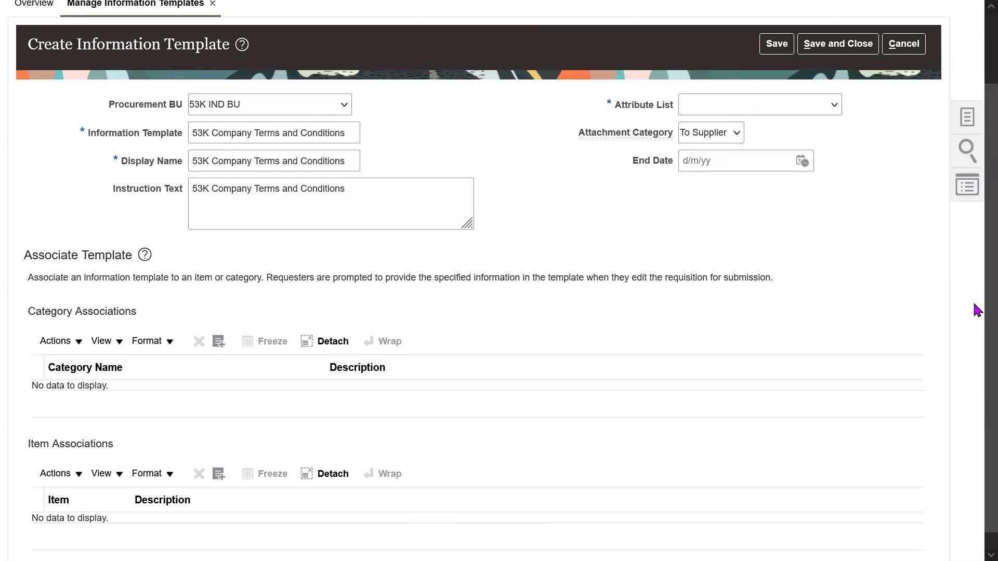
pyautogui.click(903, 114)
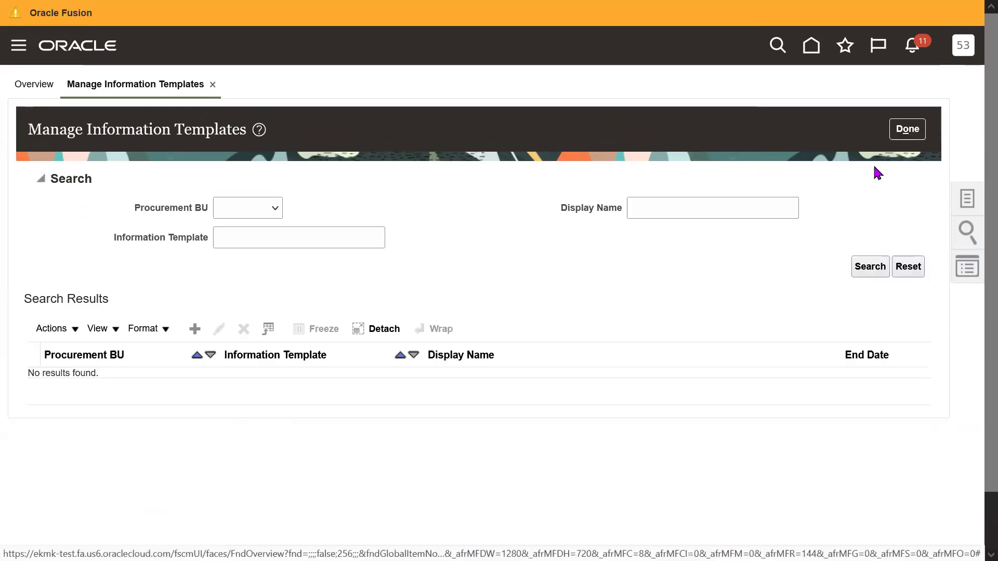
# Reopen Manage Information Templates from Tasks and review a fresh Create Information Template form.
pyautogui.click(966, 197)
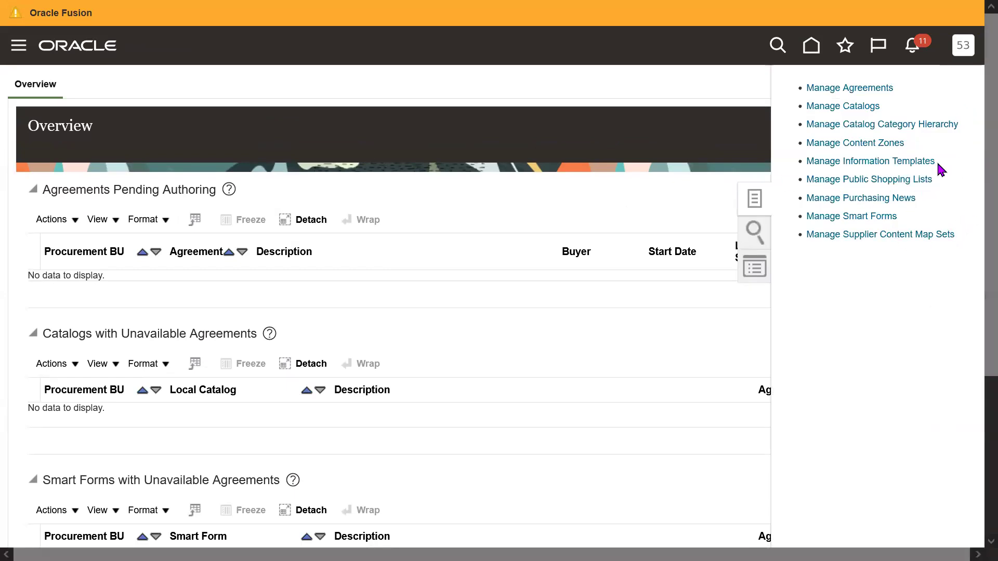
pyautogui.click(909, 163)
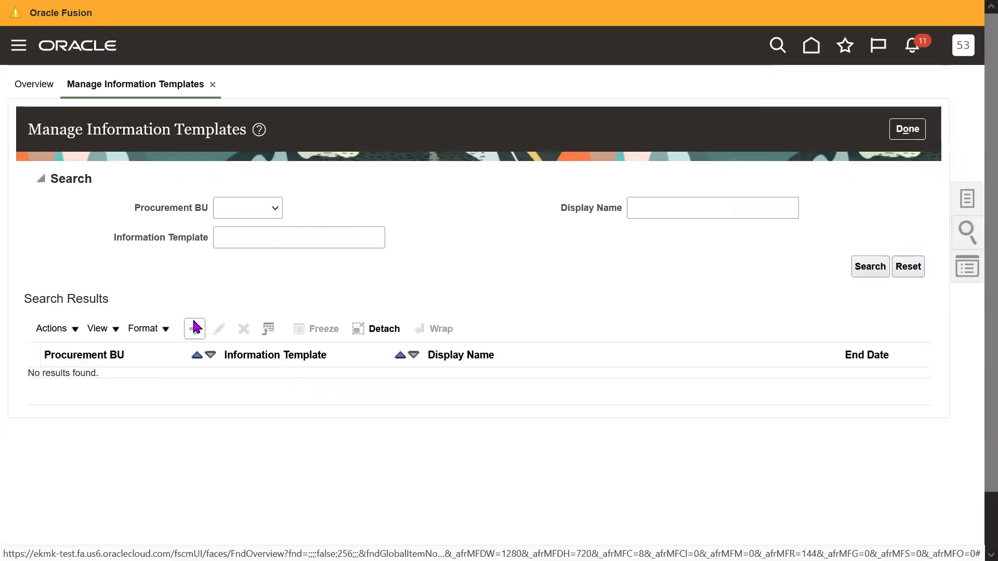
pyautogui.click(194, 328)
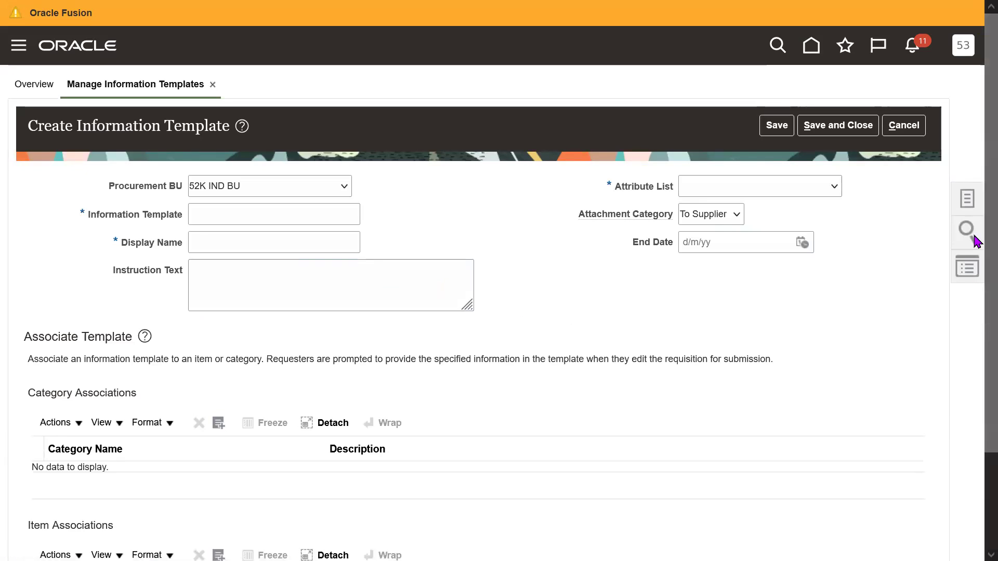
pyautogui.scroll(-3, 975, 348)
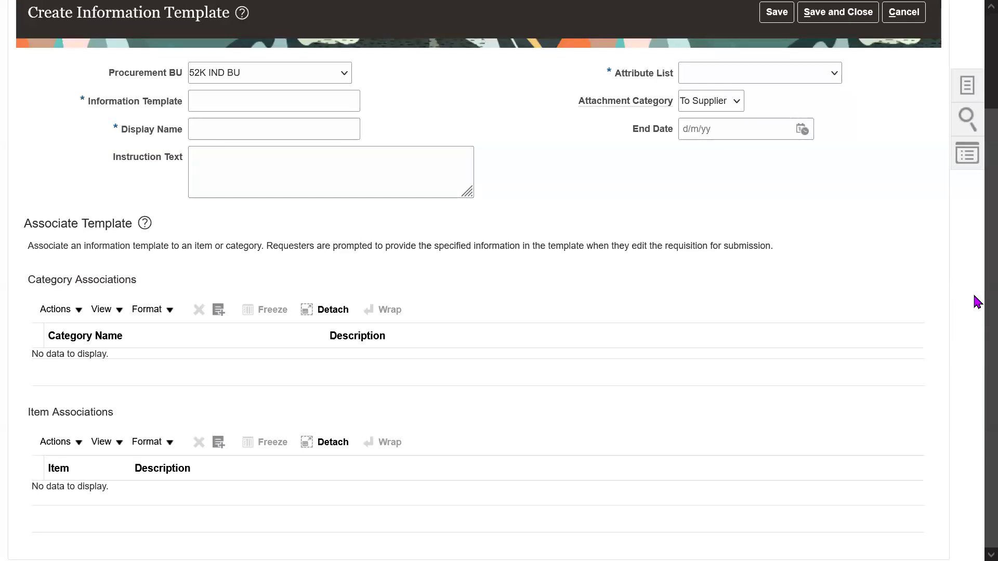
pyautogui.scroll(1, 974, 299)
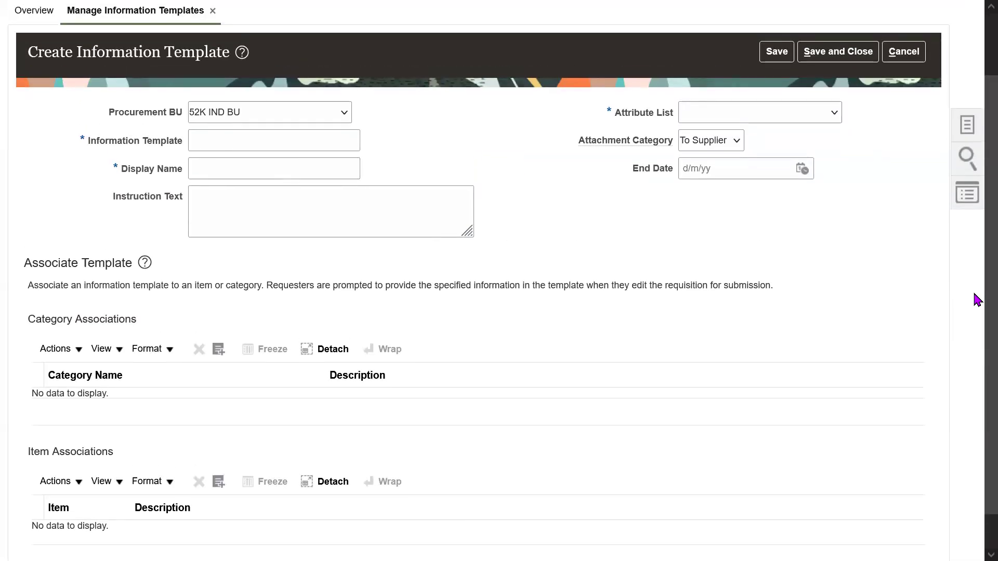
pyautogui.scroll(1, 974, 267)
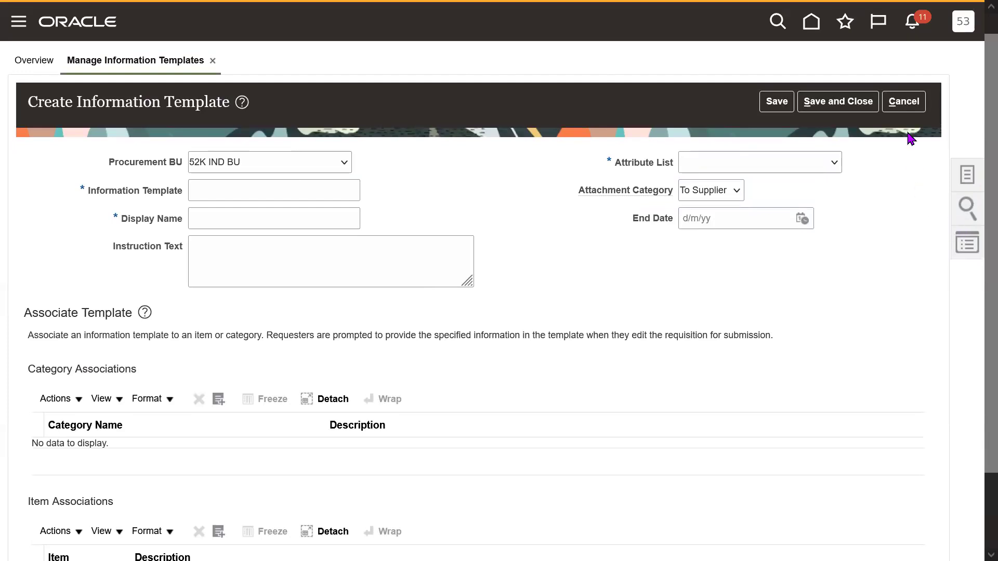
# Cancel the new template and close Manage Information Templates after checking the setups spreadsheet.
pyautogui.click(906, 108)
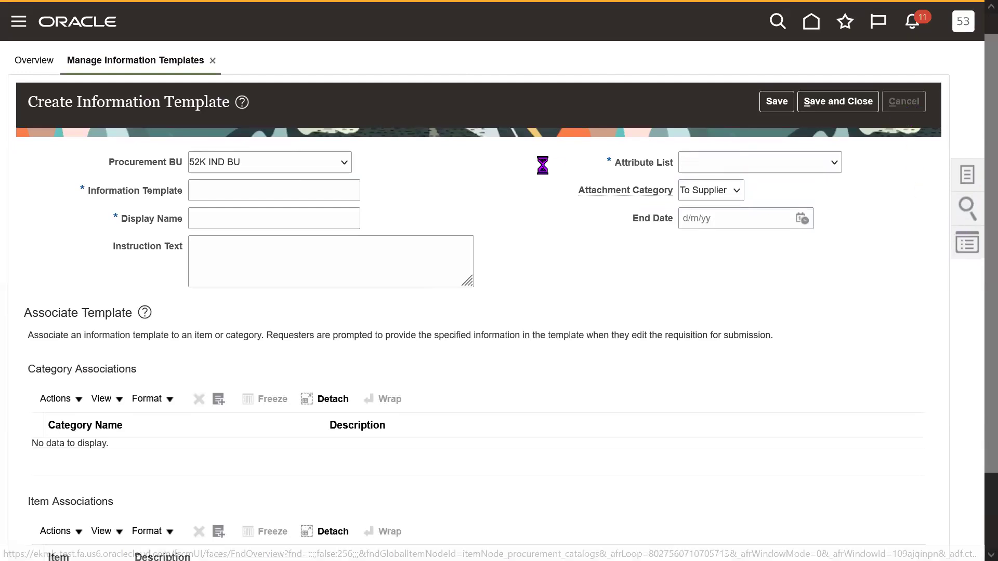
pyautogui.press('F11')
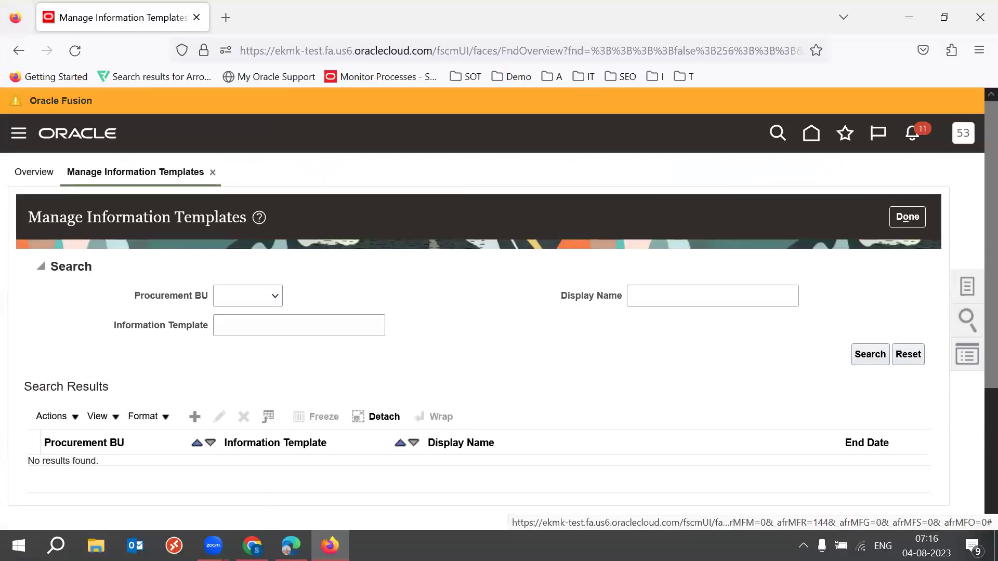
pyautogui.hotkey('alt', 'Tab')
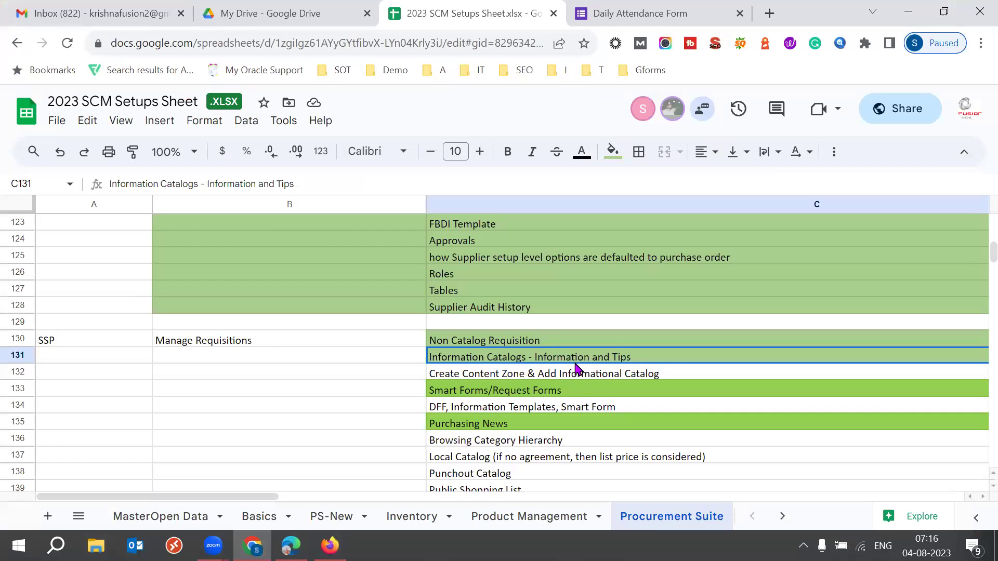
pyautogui.hotkey('alt', 'Tab')
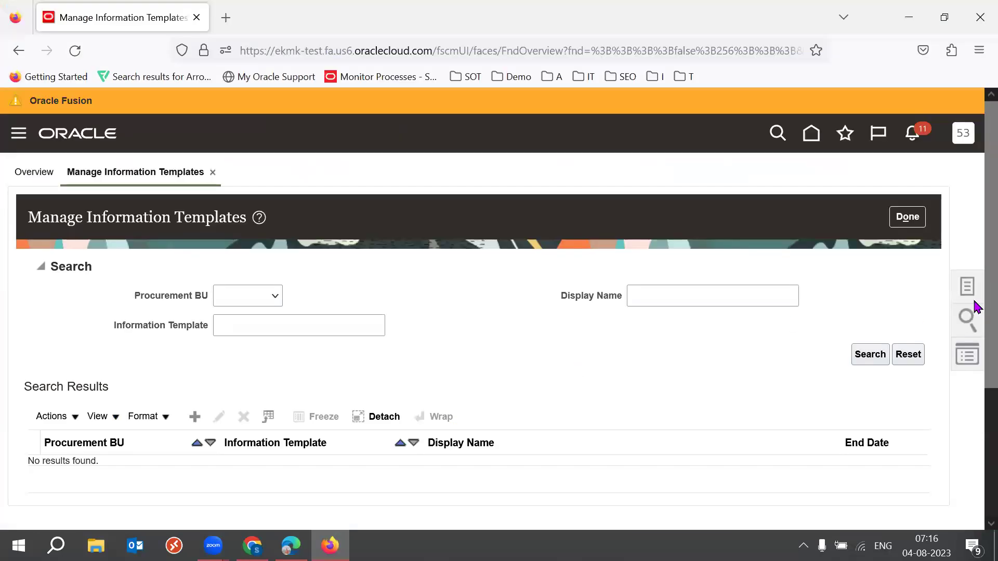
pyautogui.click(907, 216)
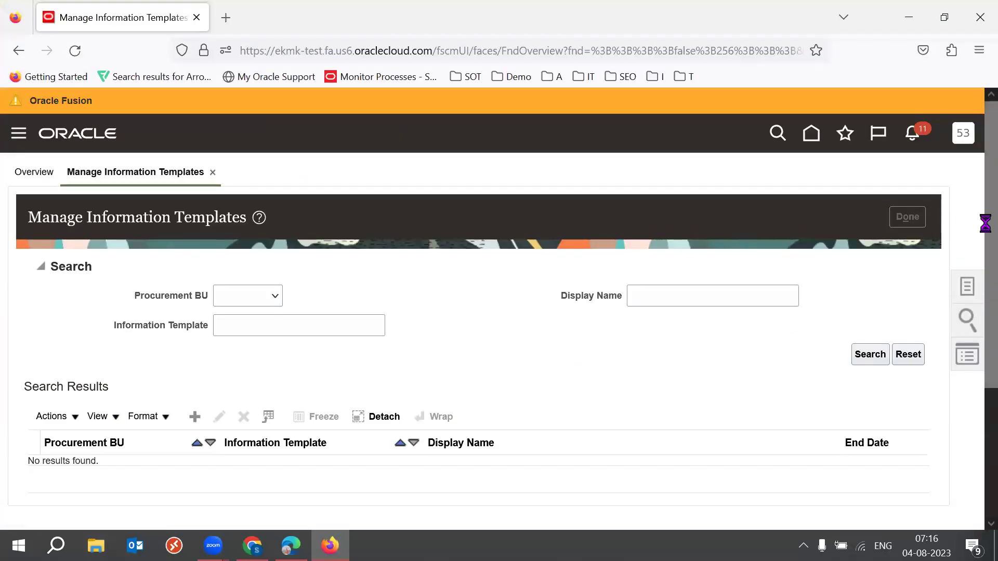
# Open Manage Catalogs from the Tasks panel, listing the three 52K catalogs.
pyautogui.click(960, 286)
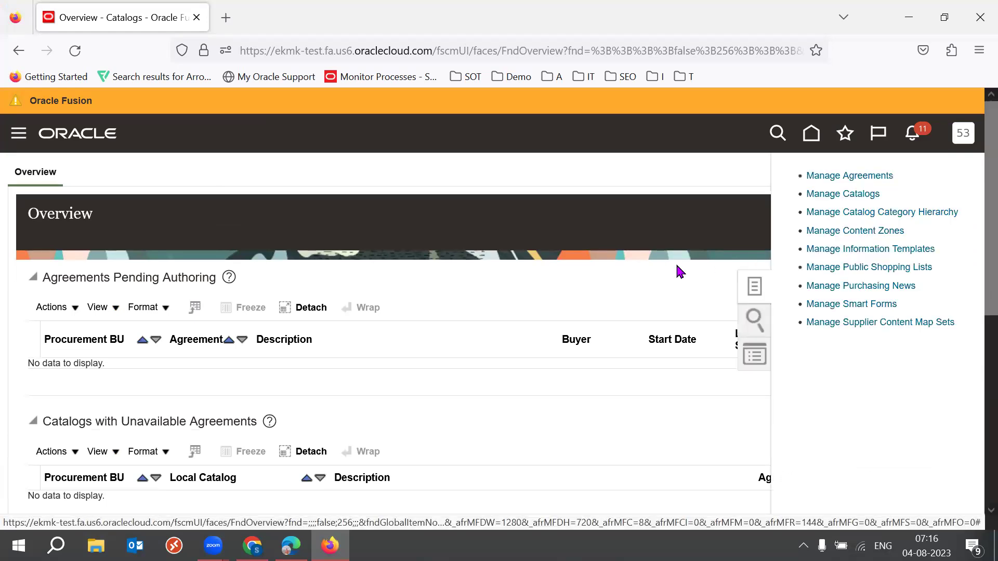
pyautogui.press('F11')
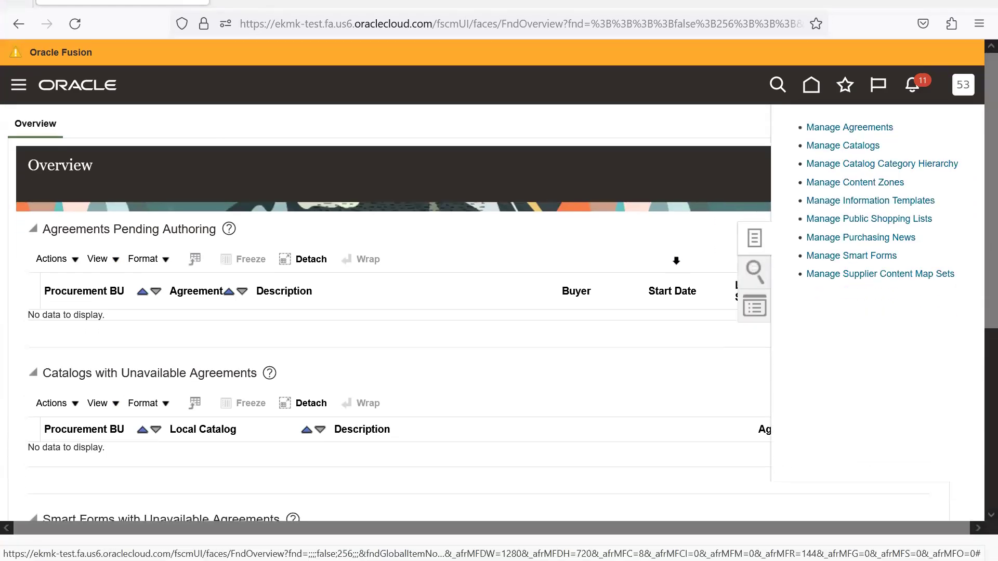
pyautogui.click(847, 106)
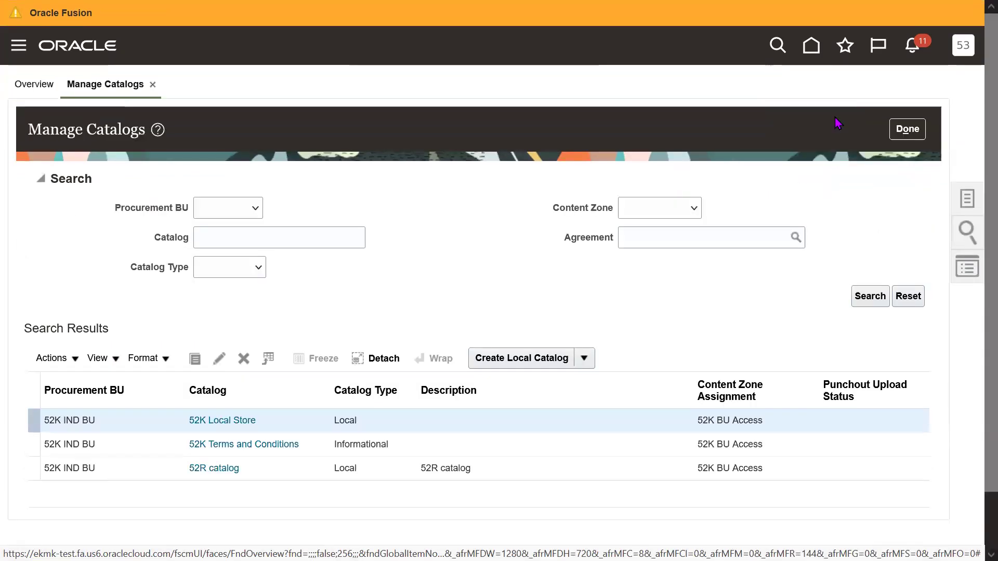
# Create an informational catalog named 53K Company Terms and Conditions for 53K IND BU.
pyautogui.click(585, 359)
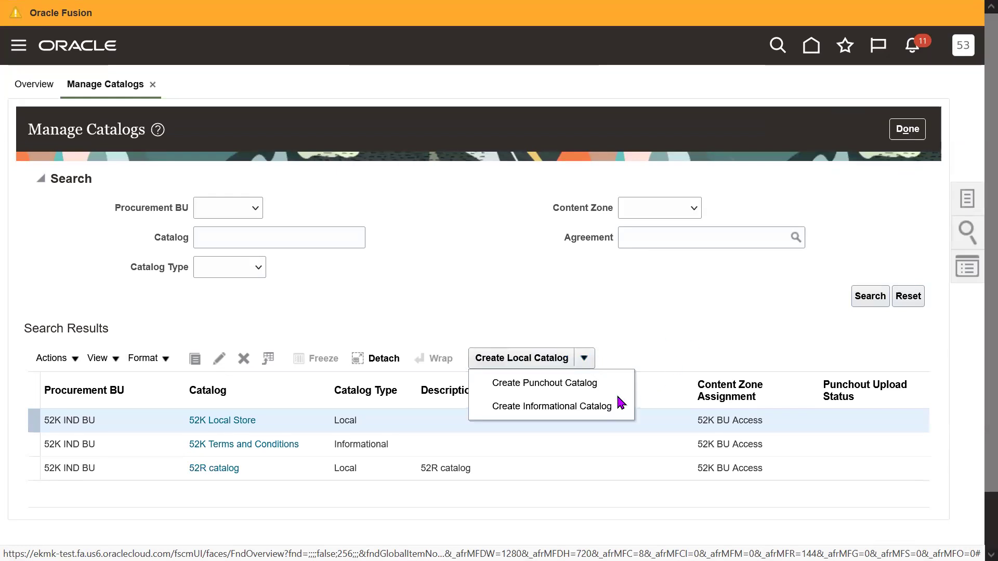
pyautogui.click(558, 413)
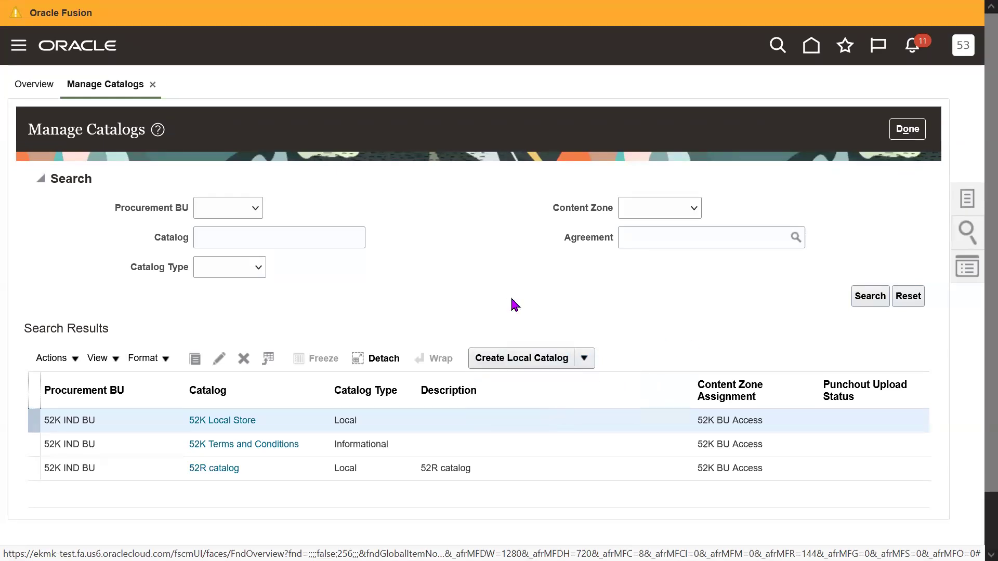
pyautogui.click(248, 213)
pyautogui.write('53K Company Terms and Conditio')
pyautogui.click(196, 186)
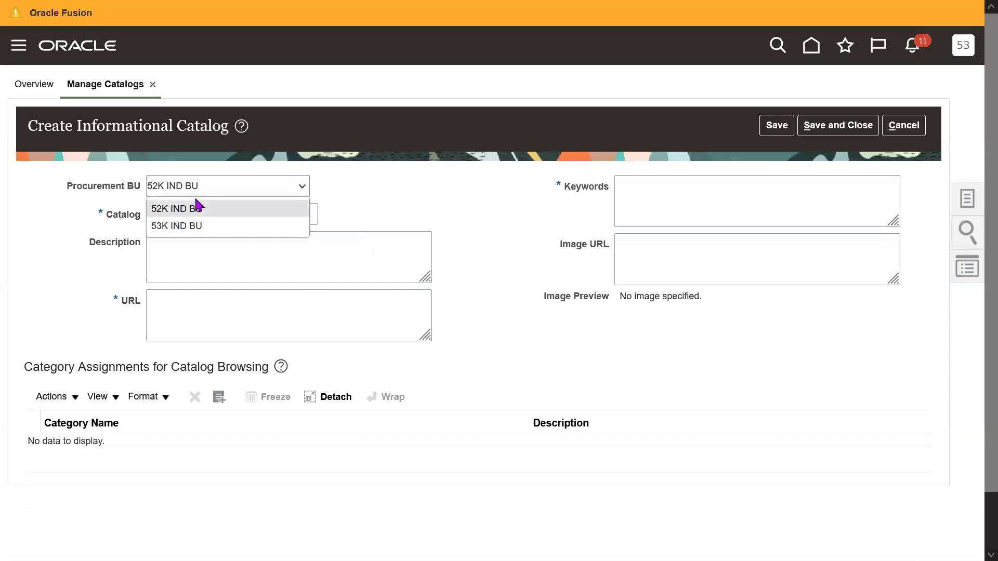
pyautogui.click(172, 225)
# Enter the catalog description 53K Company Terms and Conditions.
pyautogui.click(254, 252)
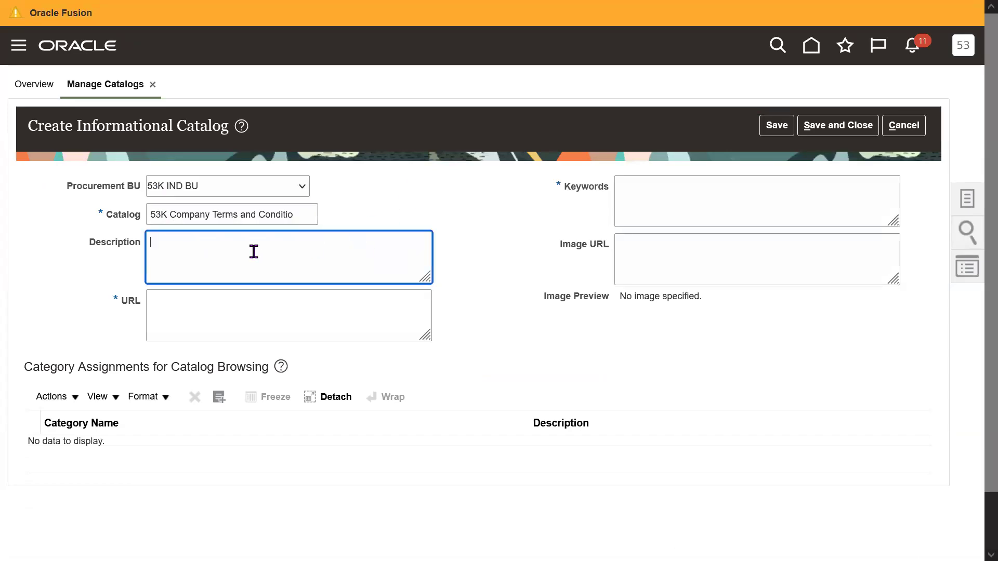
pyautogui.write('53K Company Terms and Conditions')
pyautogui.click(715, 214)
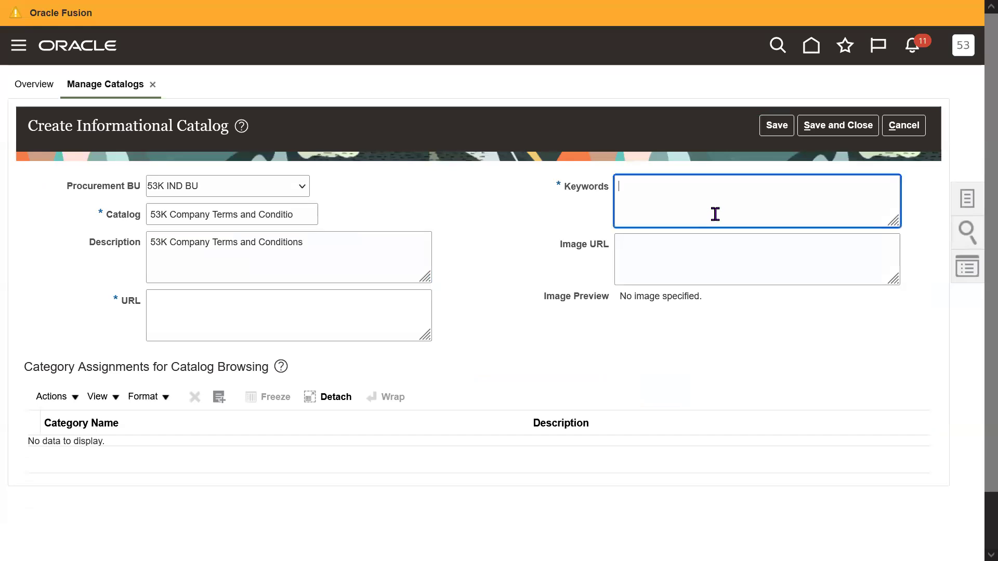
pyautogui.click(338, 241)
pyautogui.tripleClick(337, 241)
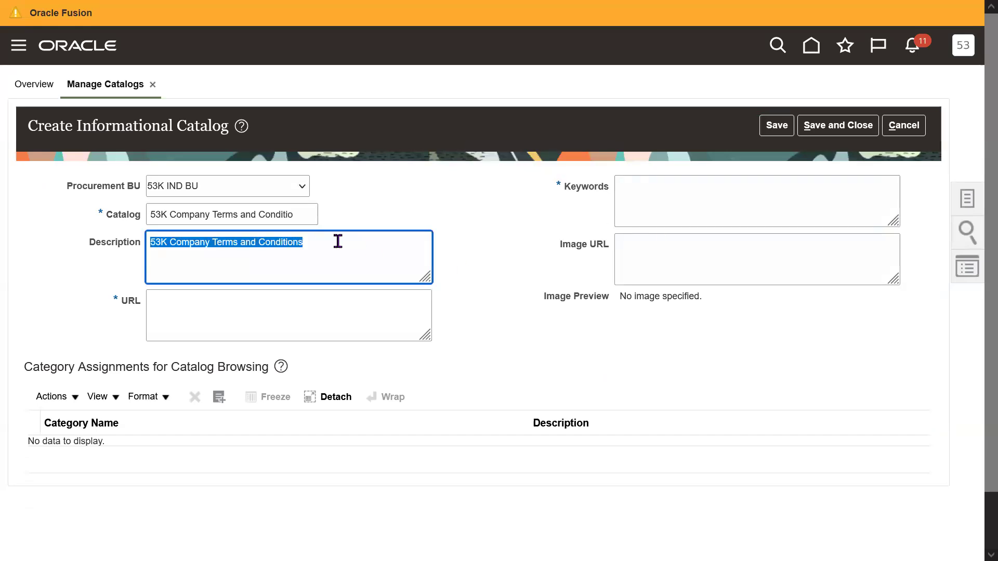
pyautogui.click(251, 316)
pyautogui.press('F11')
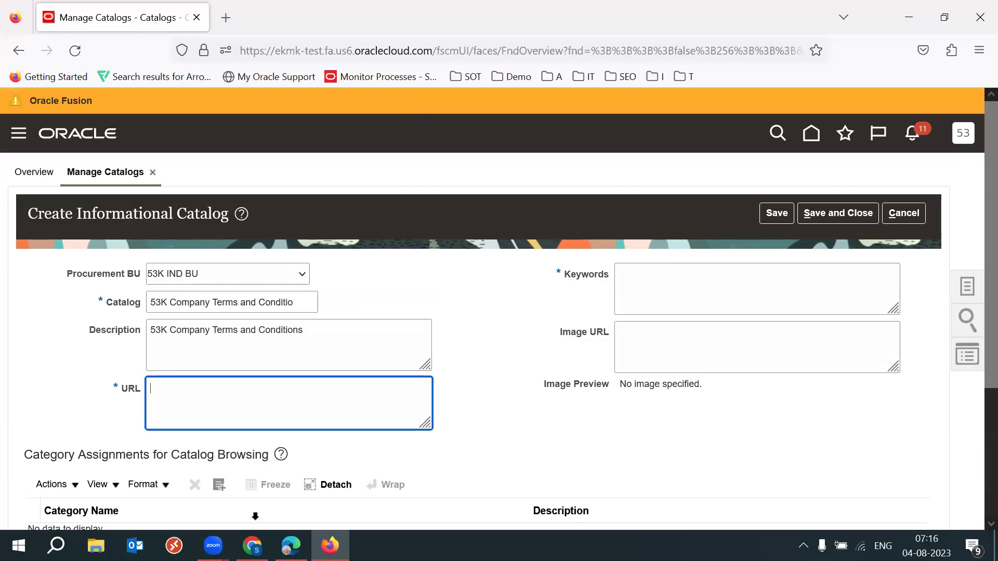
# In Chrome, open the lms.techleadsit.com Terms and condition page and copy its address.
pyautogui.click(252, 546)
pyautogui.click(686, 14)
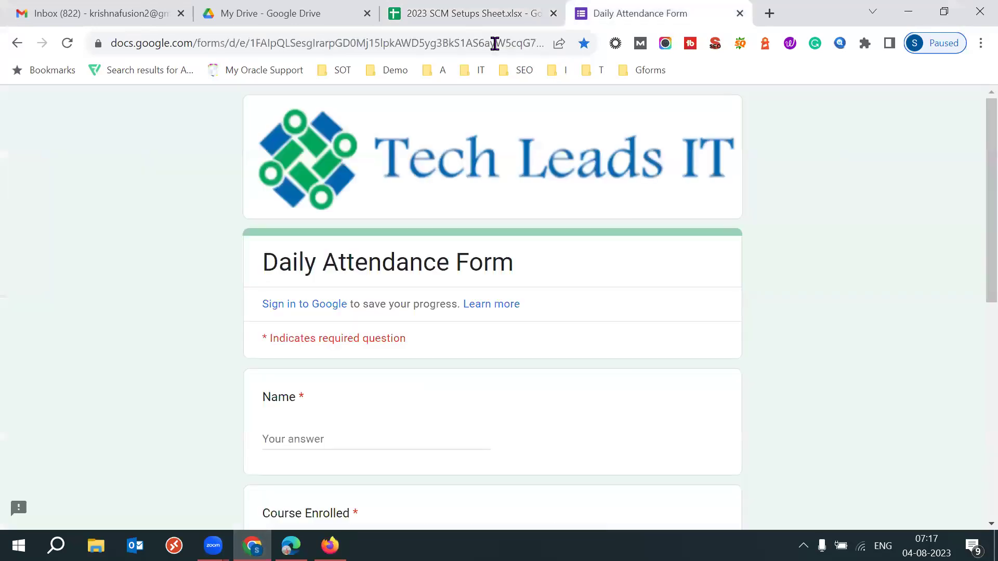
pyautogui.click(494, 43)
pyautogui.write('lms')
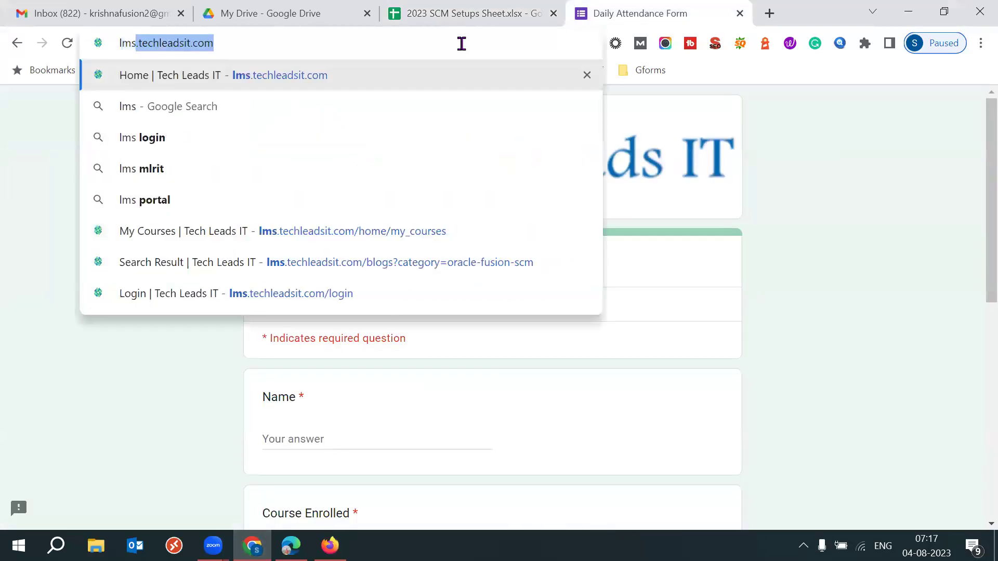
pyautogui.press('Return')
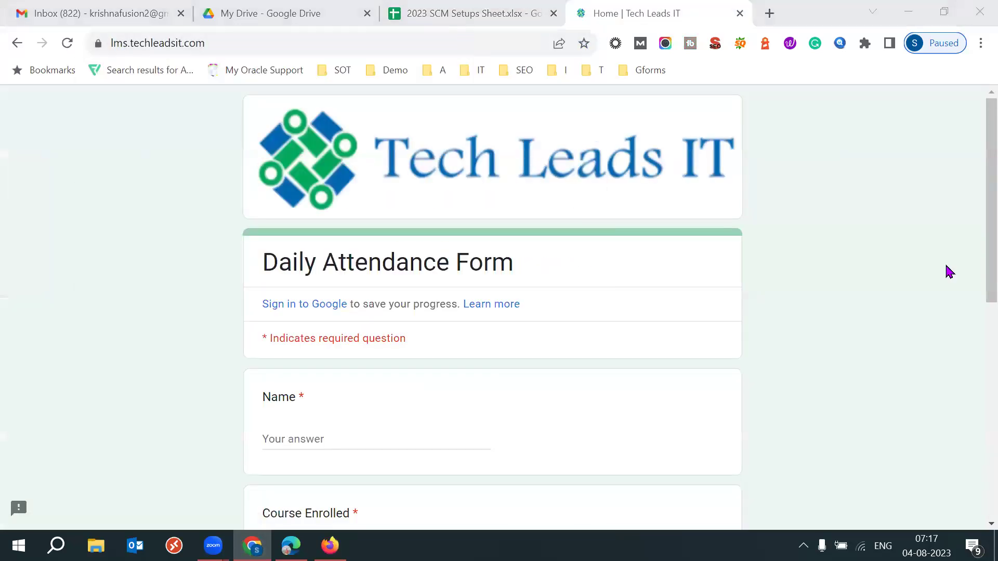
pyautogui.scroll(-20, 973, 345)
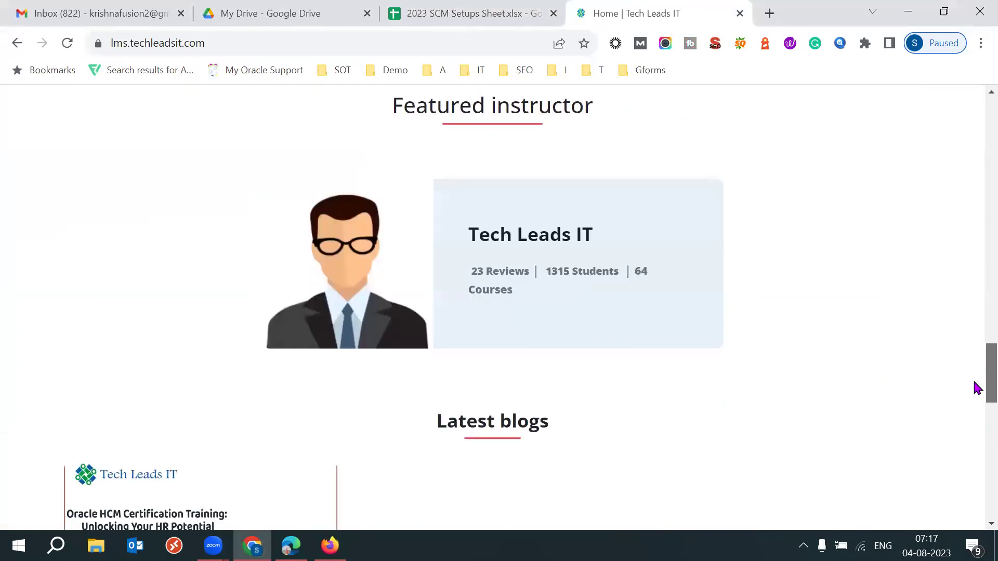
pyautogui.scroll(-17, 975, 387)
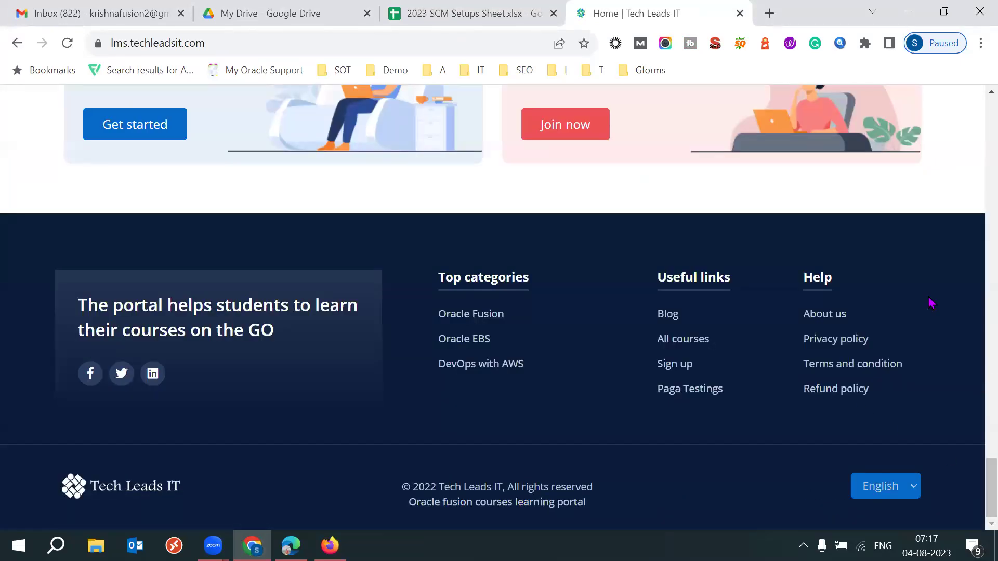
pyautogui.click(863, 365)
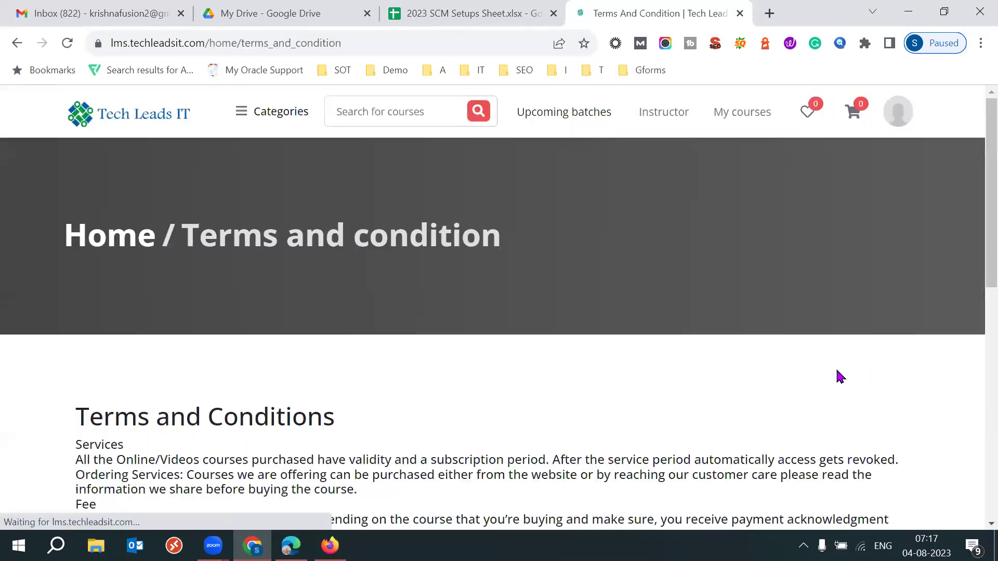
pyautogui.scroll(3, 975, 336)
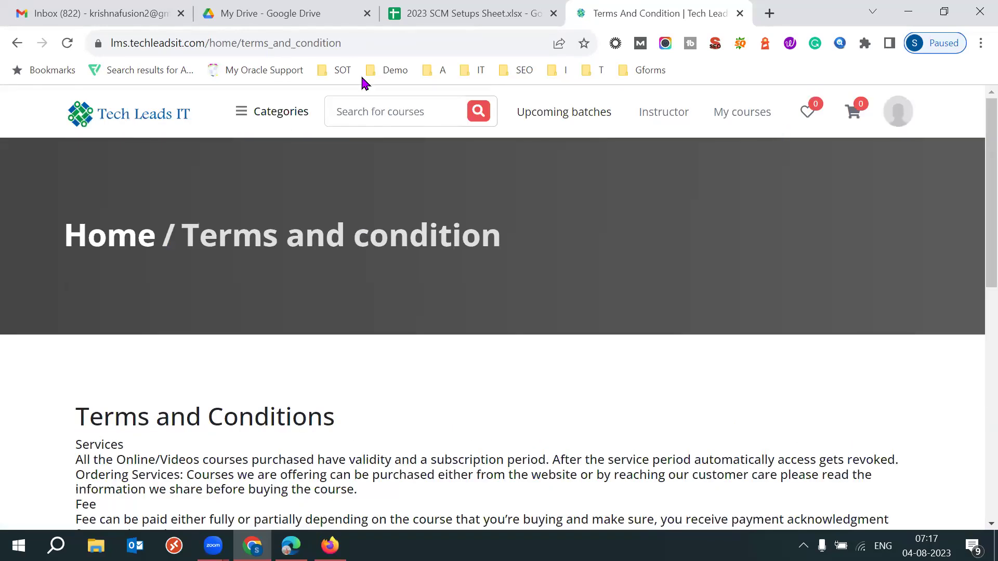
pyautogui.click(349, 48)
pyautogui.hotkey('ctrl', 'c')
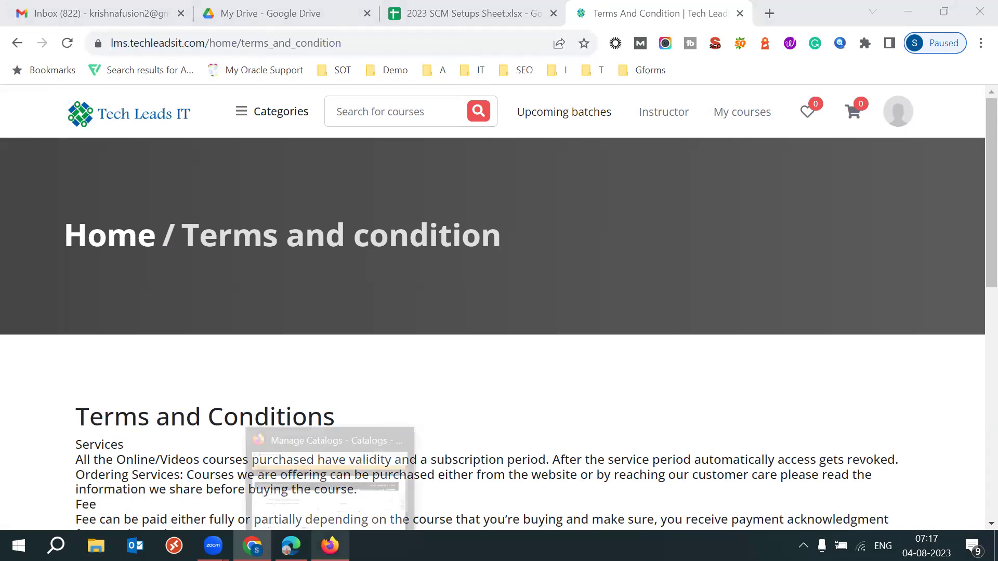
pyautogui.click(329, 546)
pyautogui.hotkey('ctrl', 'v')
pyautogui.click(642, 434)
pyautogui.click(700, 281)
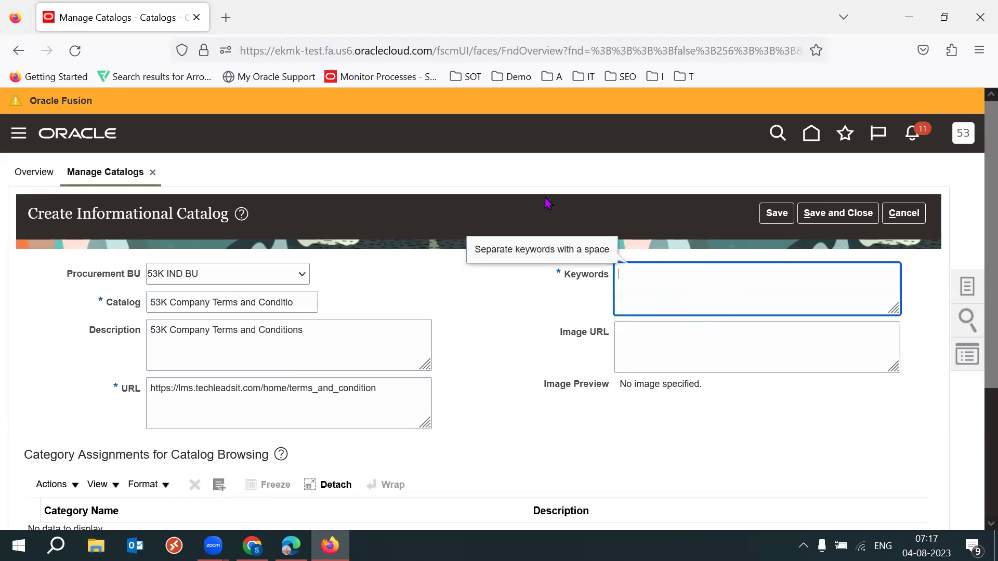
# Switch between the Requisitions window and the catalog form, ending on the Requisitions Search field.
pyautogui.moveTo(291, 546)
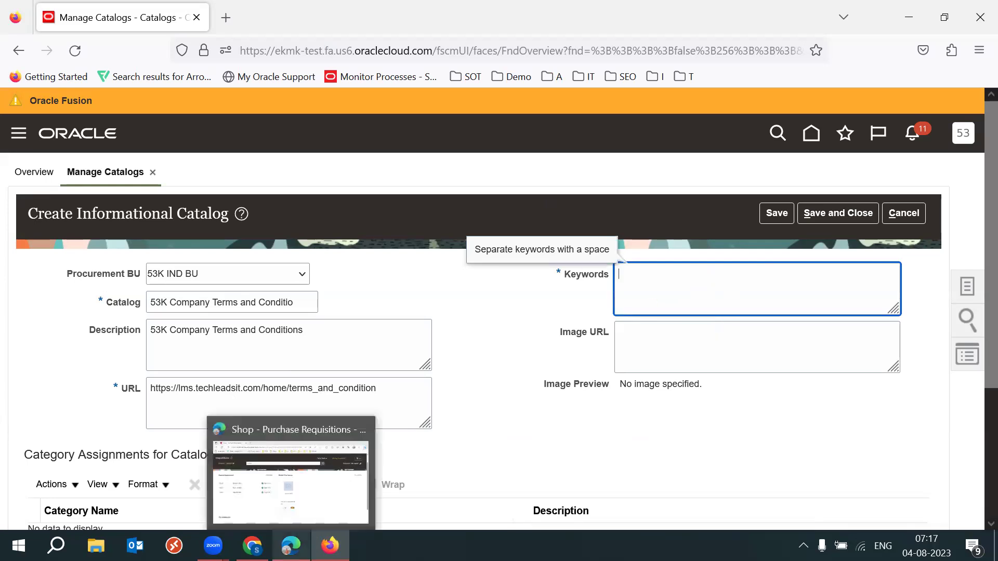
pyautogui.click(291, 478)
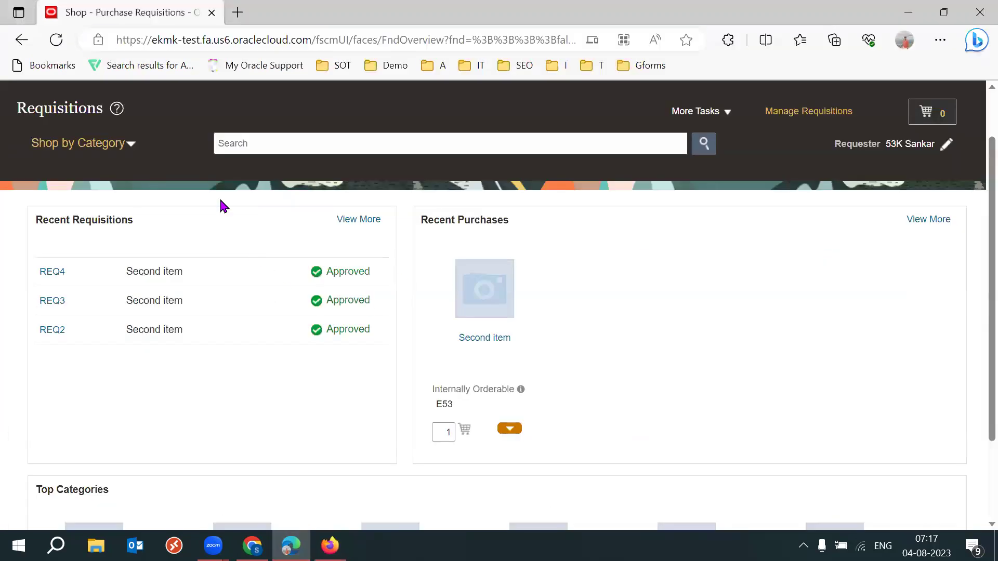
pyautogui.press('F11')
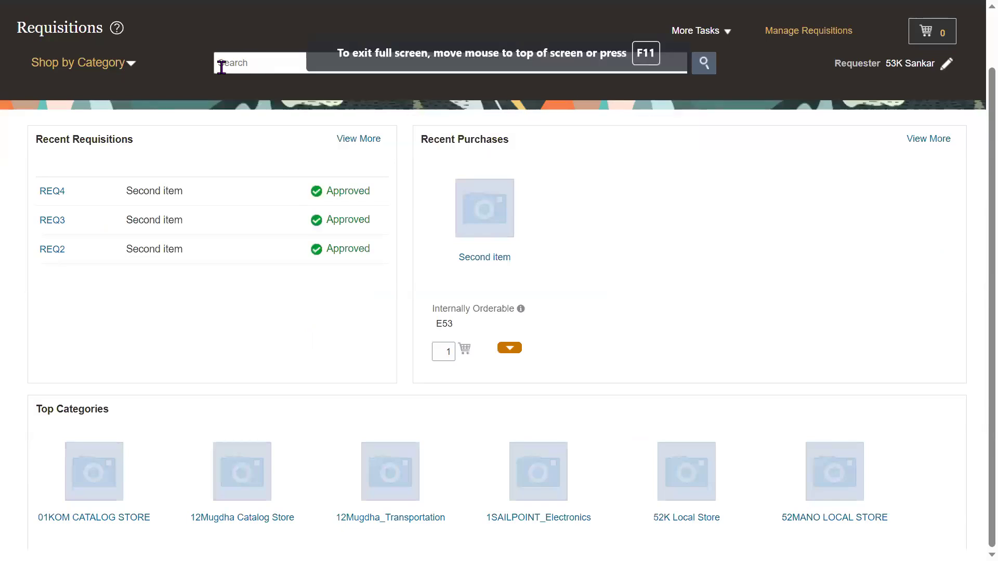
pyautogui.click(221, 67)
pyautogui.press('F11')
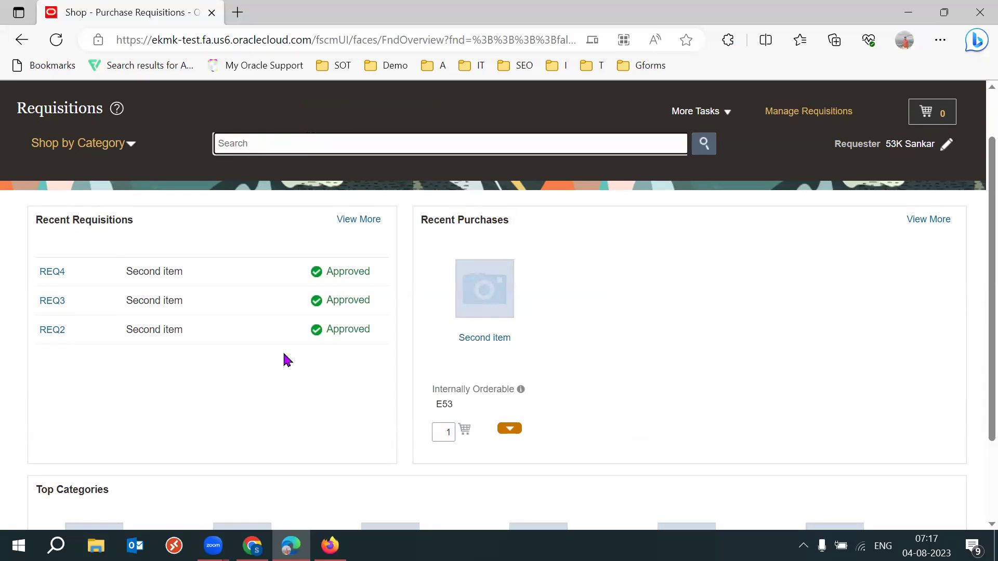
pyautogui.moveTo(329, 546)
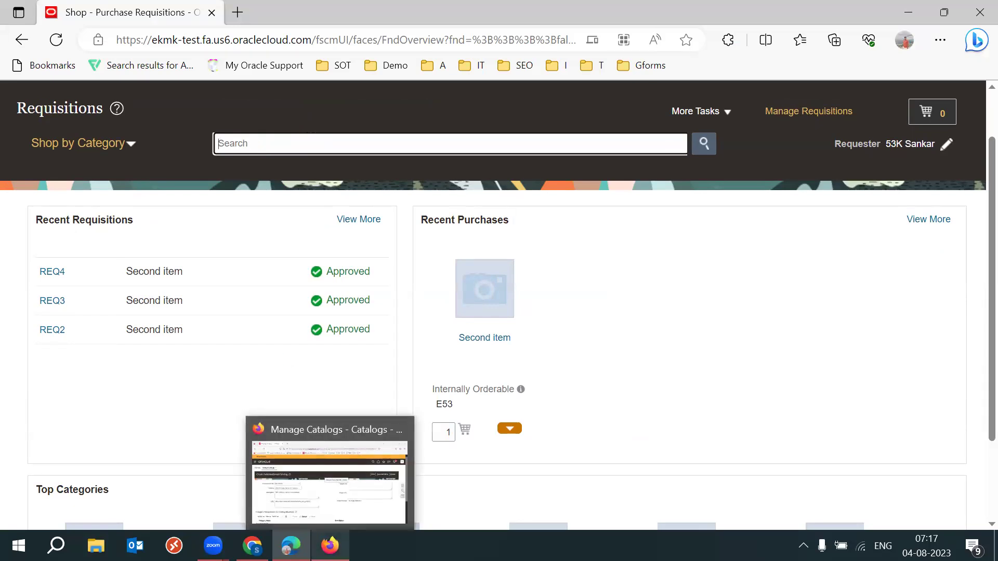
pyautogui.click(330, 471)
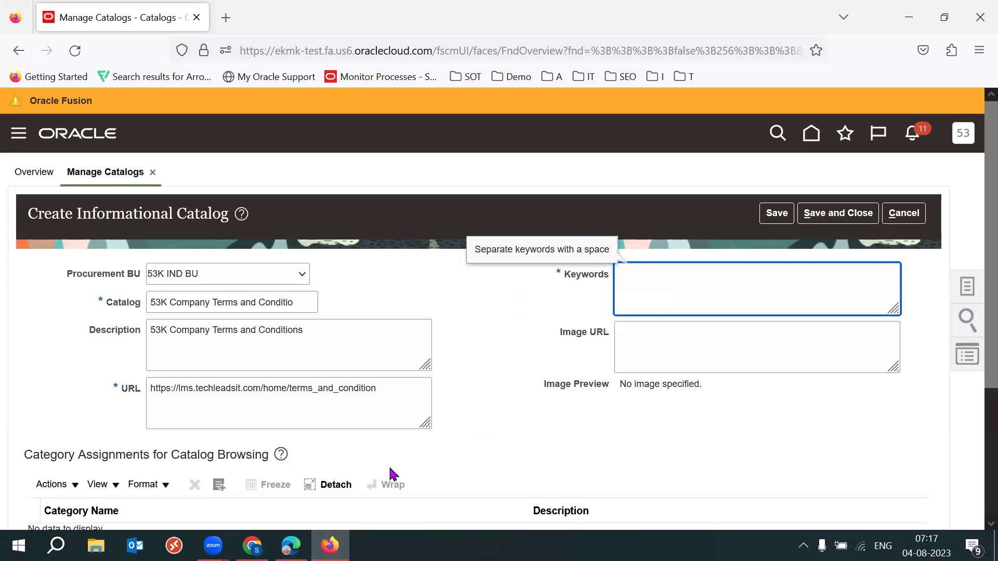
pyautogui.click(291, 545)
pyautogui.click(243, 148)
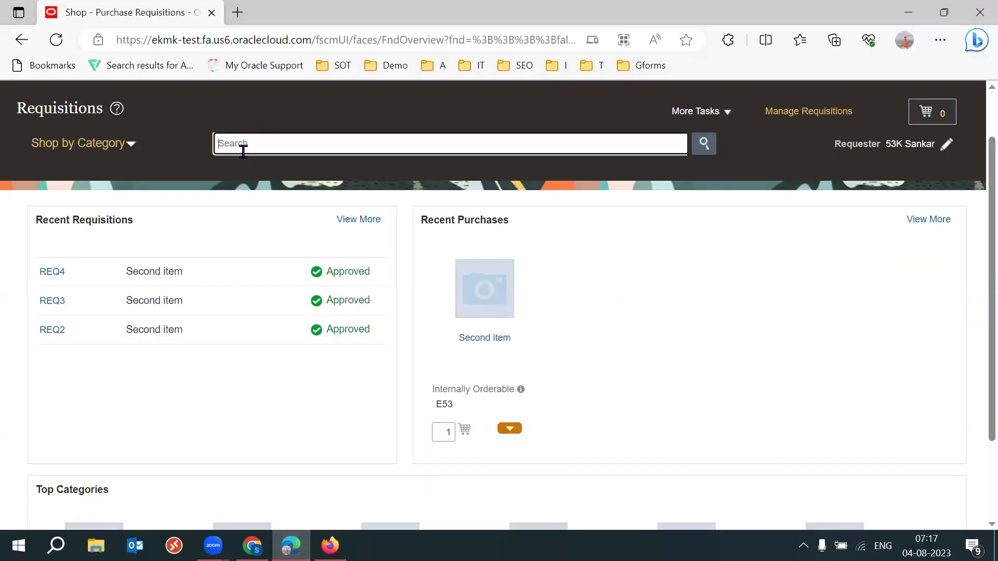
# Add keywords 'company terms and conditions' and save and close the informational catalog.
pyautogui.hotkey('alt', 'Tab')
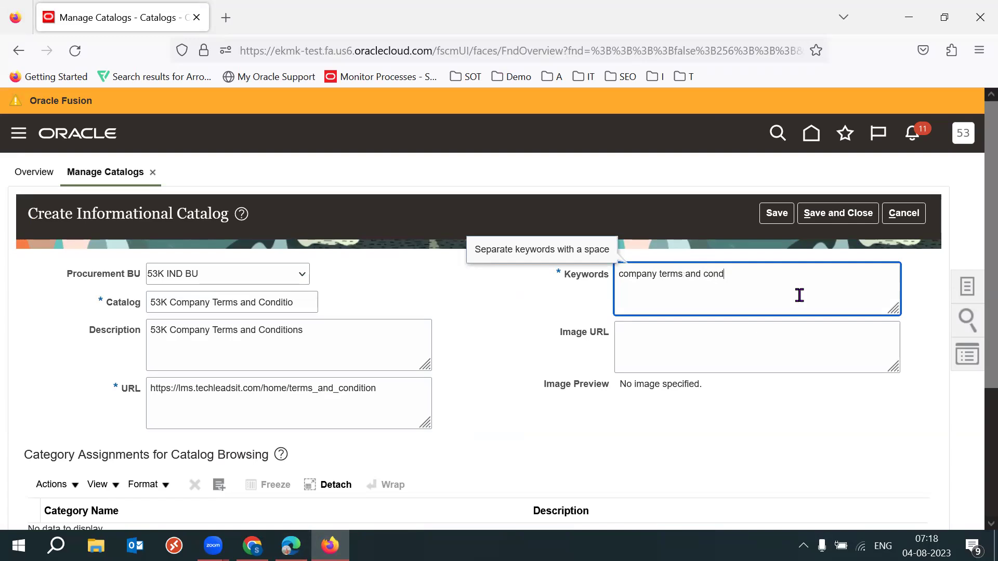
pyautogui.click(552, 333)
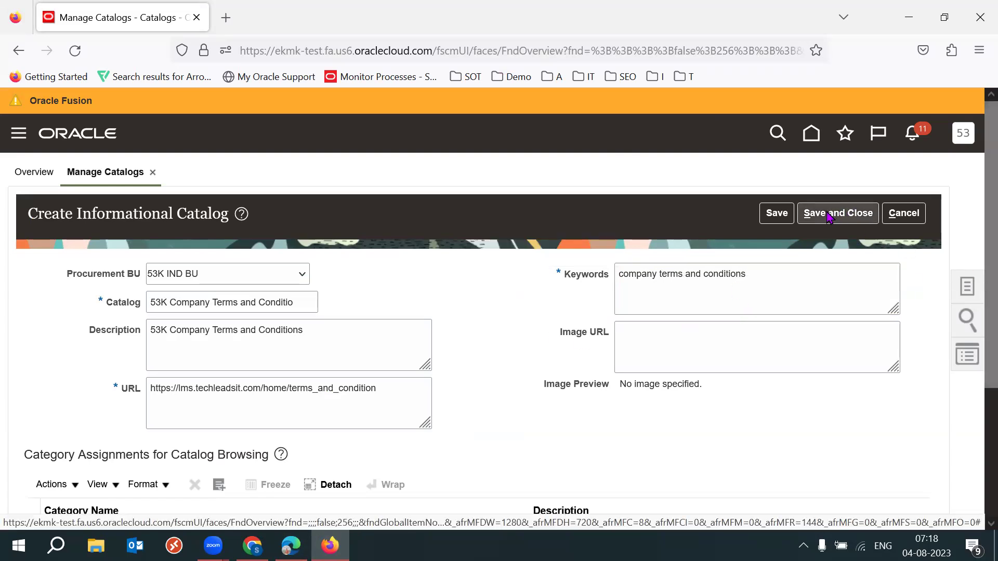
pyautogui.click(830, 218)
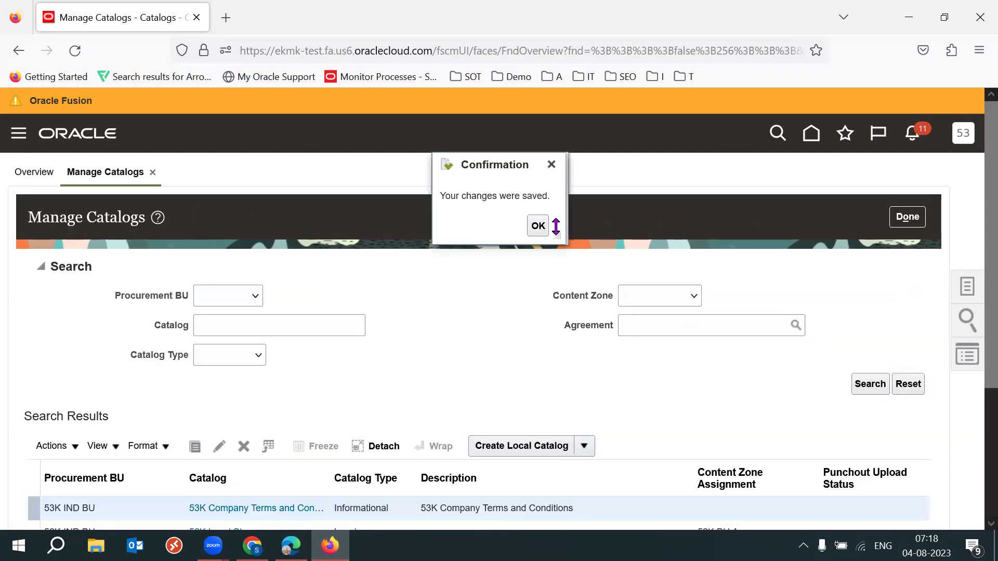
# Acknowledge the save confirmation and review the Manage Catalogs results showing the new 53K catalog.
pyautogui.click(537, 226)
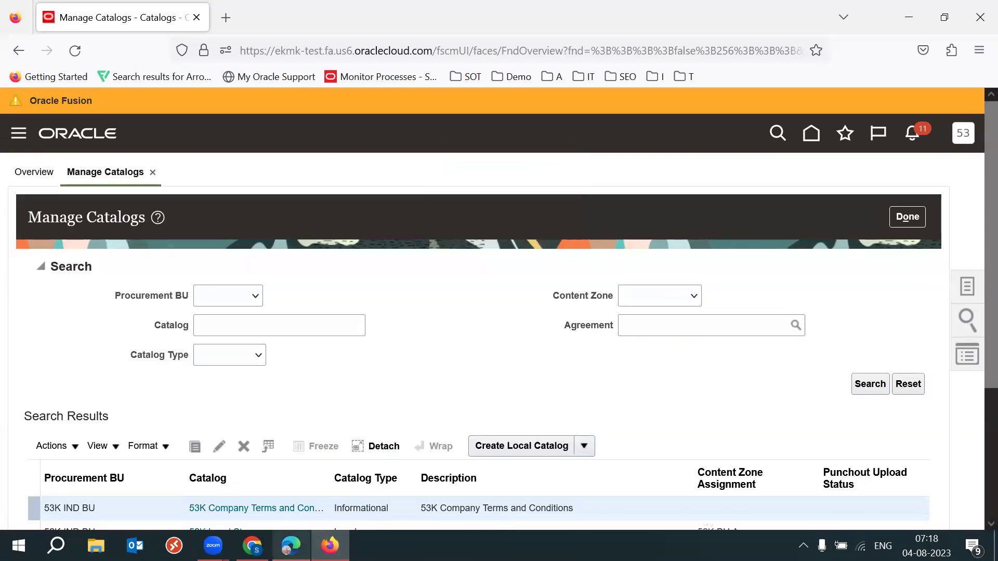
pyautogui.moveTo(291, 546)
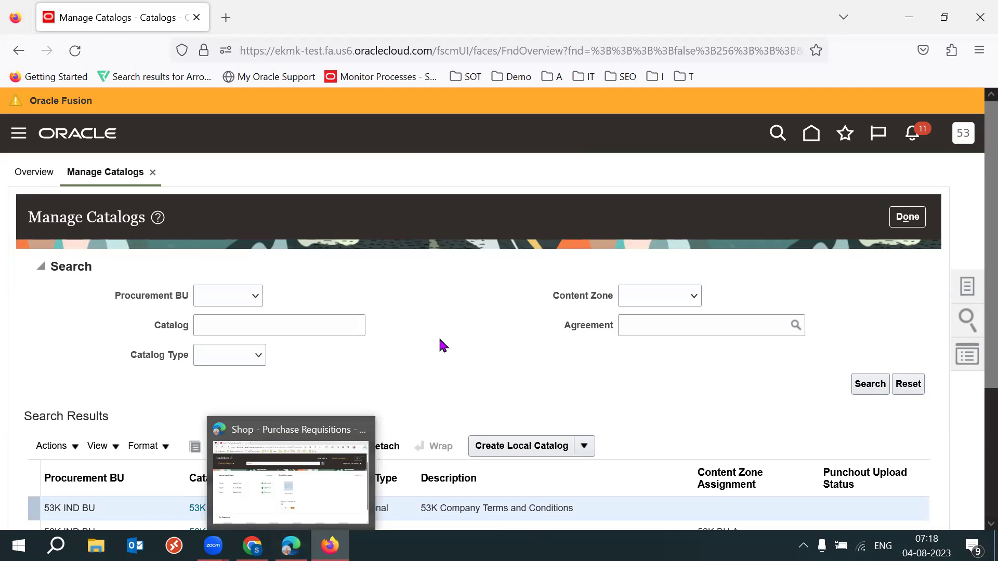
pyautogui.scroll(-2, 974, 364)
pyautogui.scroll(-1, 974, 377)
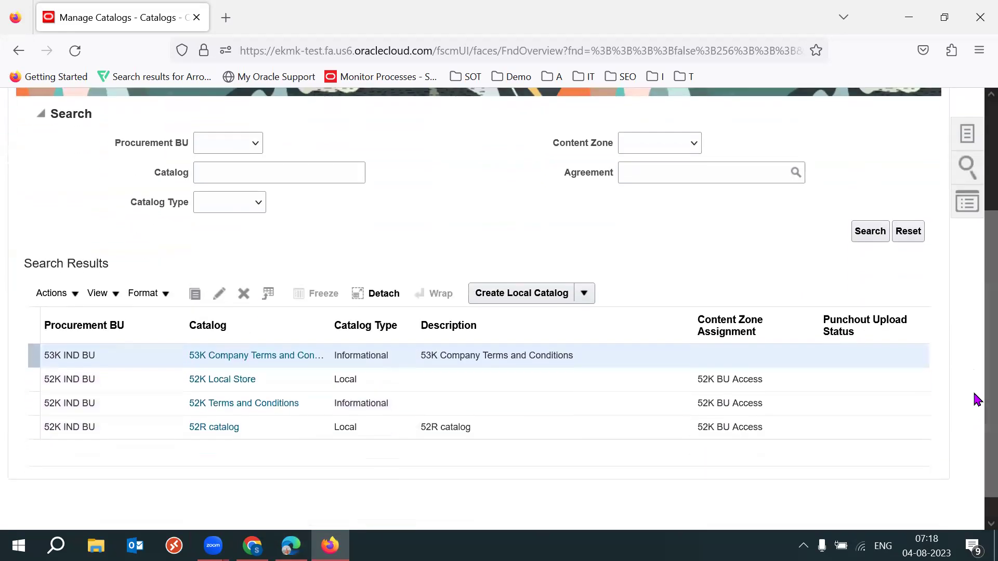
pyautogui.scroll(2, 974, 333)
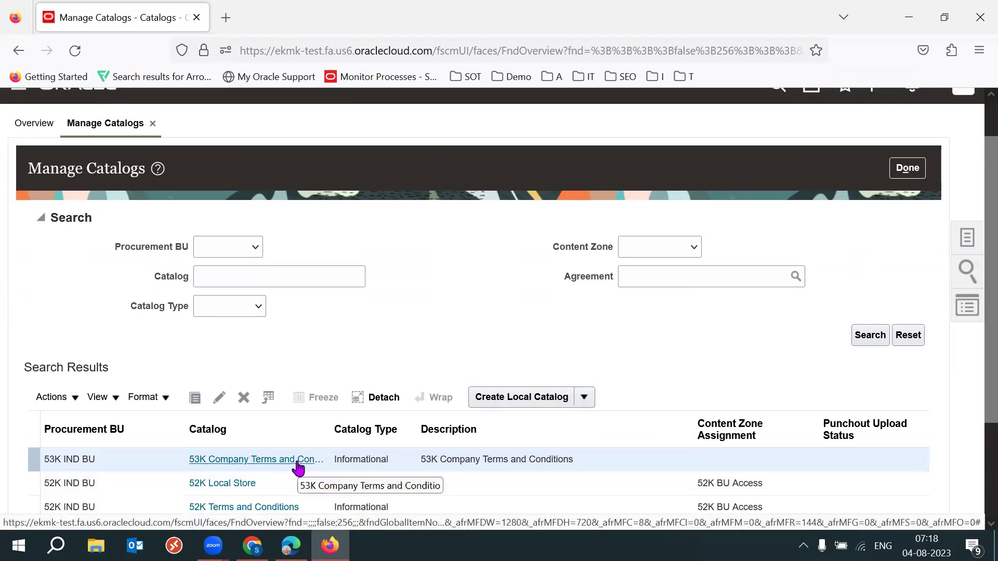
# Open Manage Content Zones from the Tasks panel and start a new content zone.
pyautogui.click(966, 238)
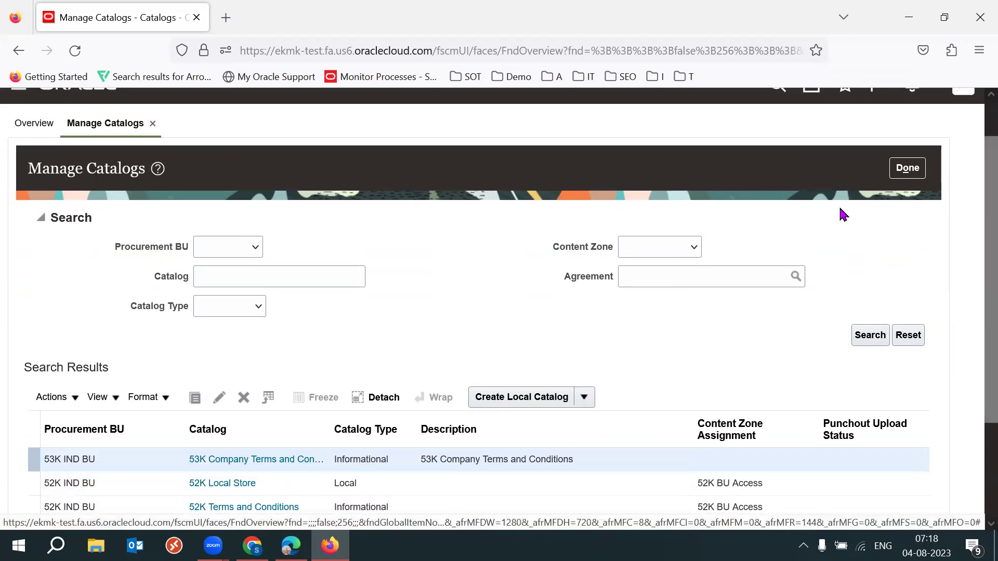
pyautogui.moveTo(905, 182); pyautogui.dragTo(837, 192)
pyautogui.click(923, 185)
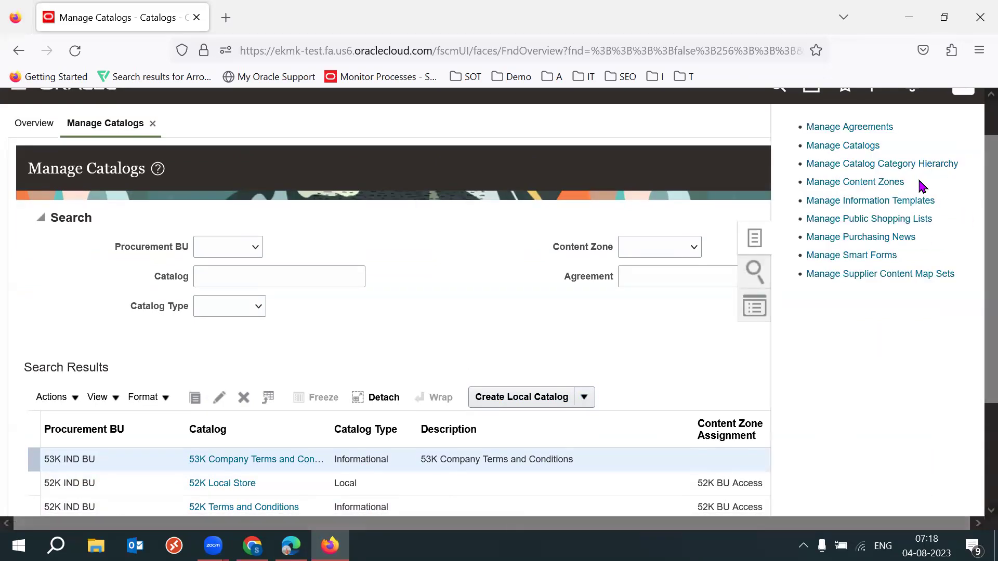
pyautogui.click(861, 183)
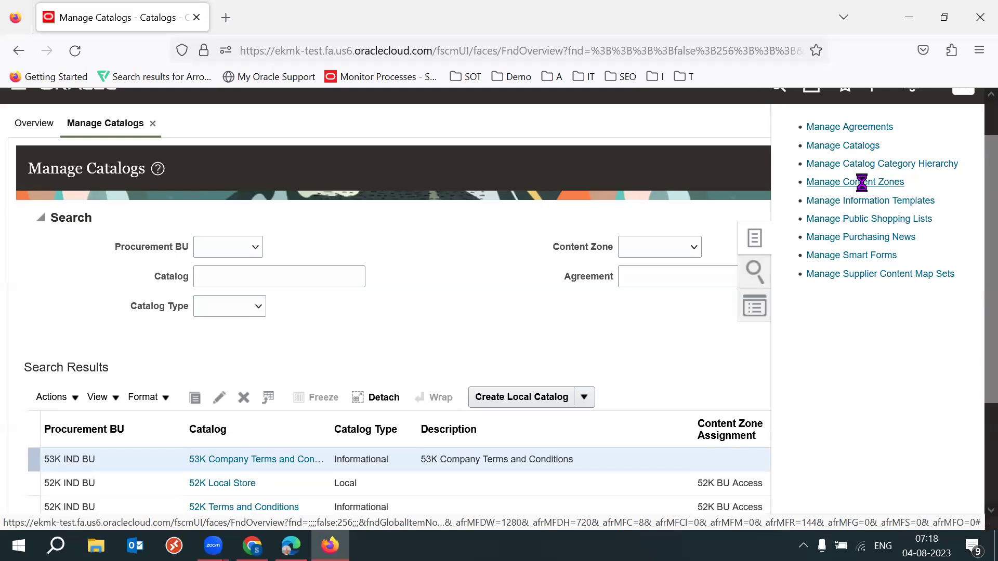
pyautogui.scroll(-2, 883, 353)
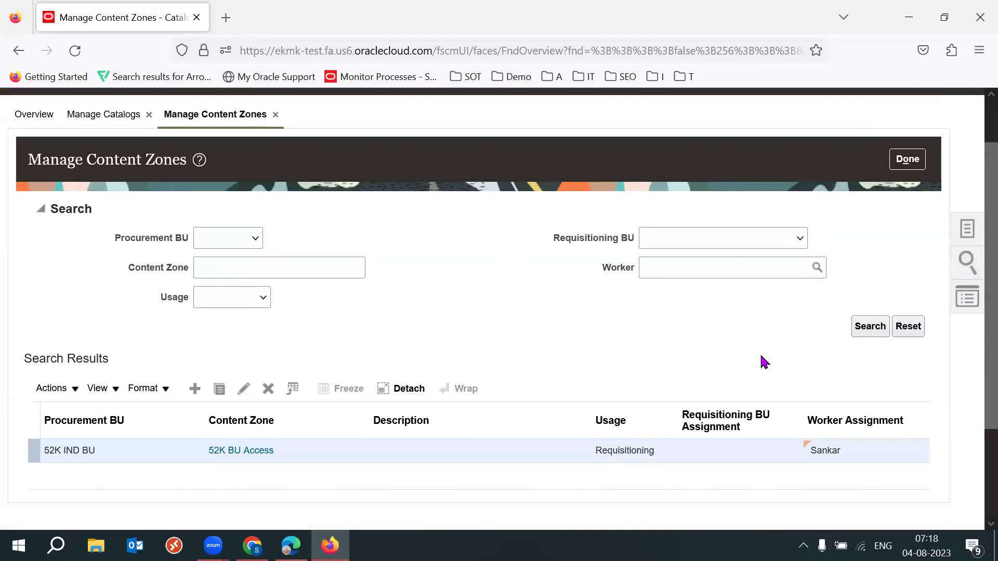
pyautogui.click(195, 390)
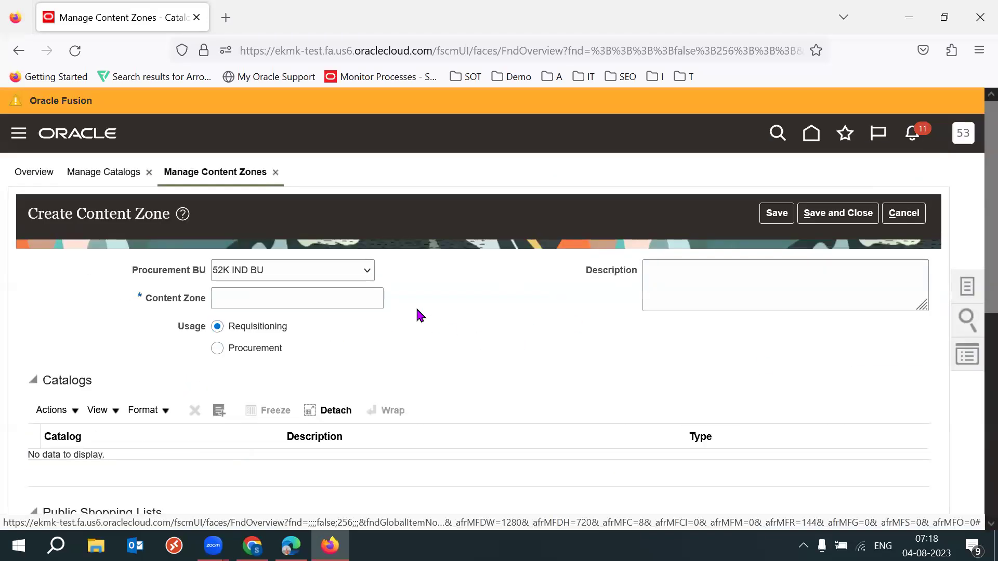
# Set Procurement BU to 53K IND BU and name the zone 53K All BU Users.
pyautogui.click(334, 276)
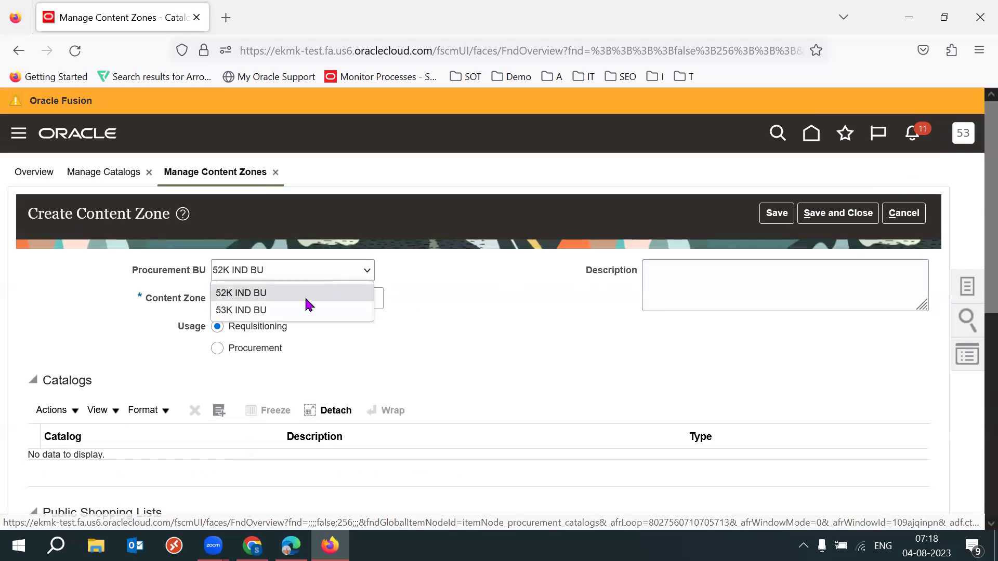
pyautogui.click(307, 305)
pyautogui.scroll(-2, 975, 307)
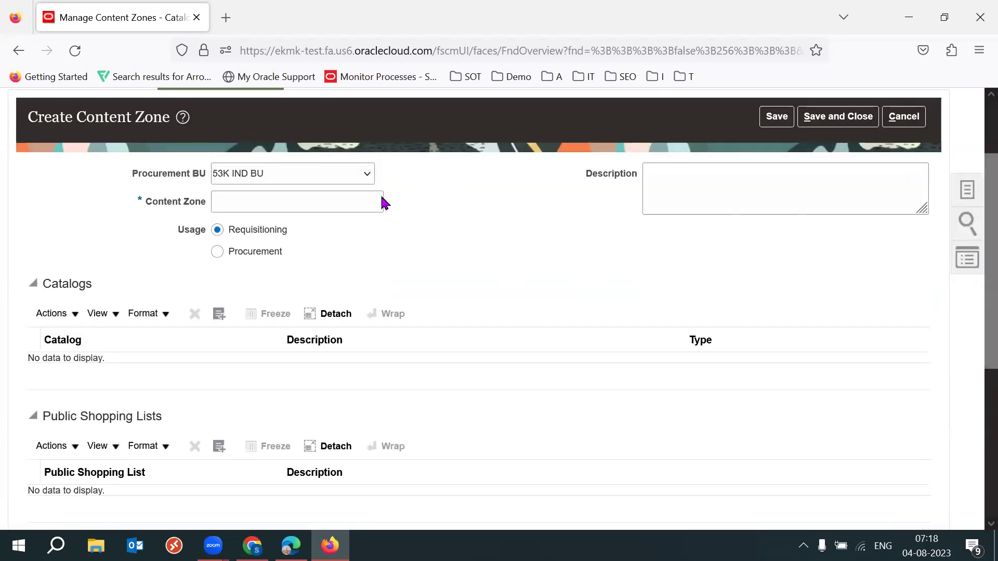
pyautogui.click(313, 207)
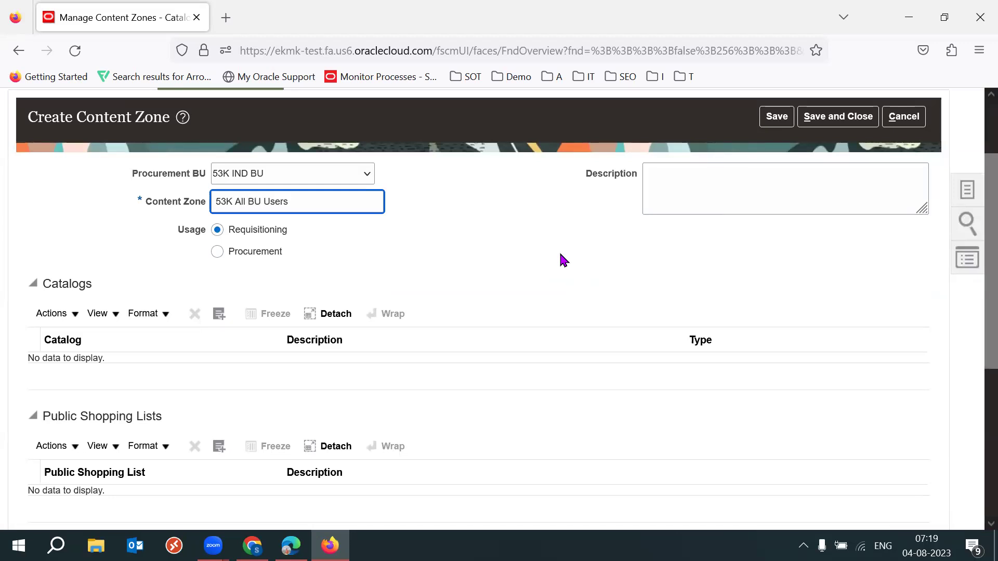
pyautogui.tripleClick(354, 205)
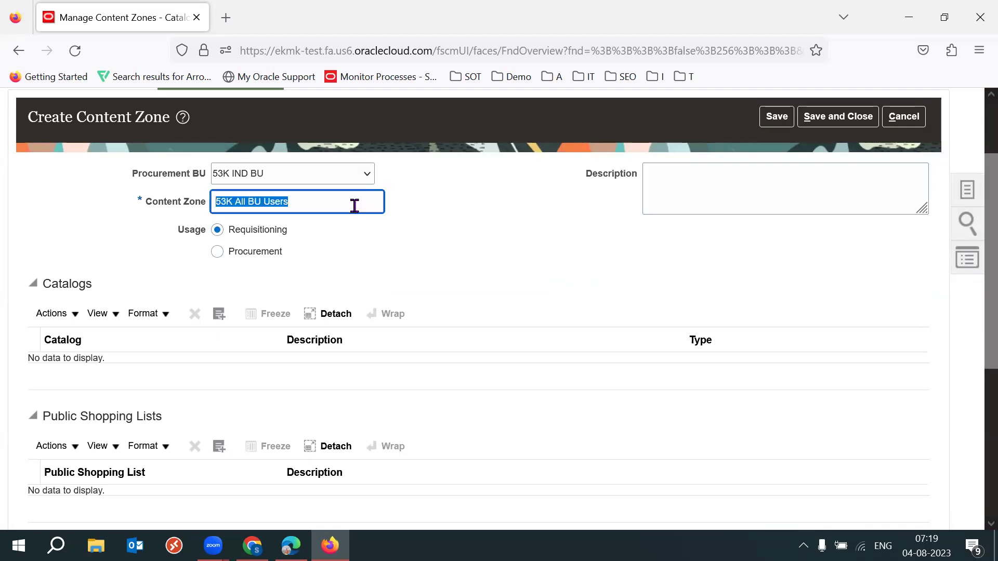
pyautogui.scroll(-3, 975, 338)
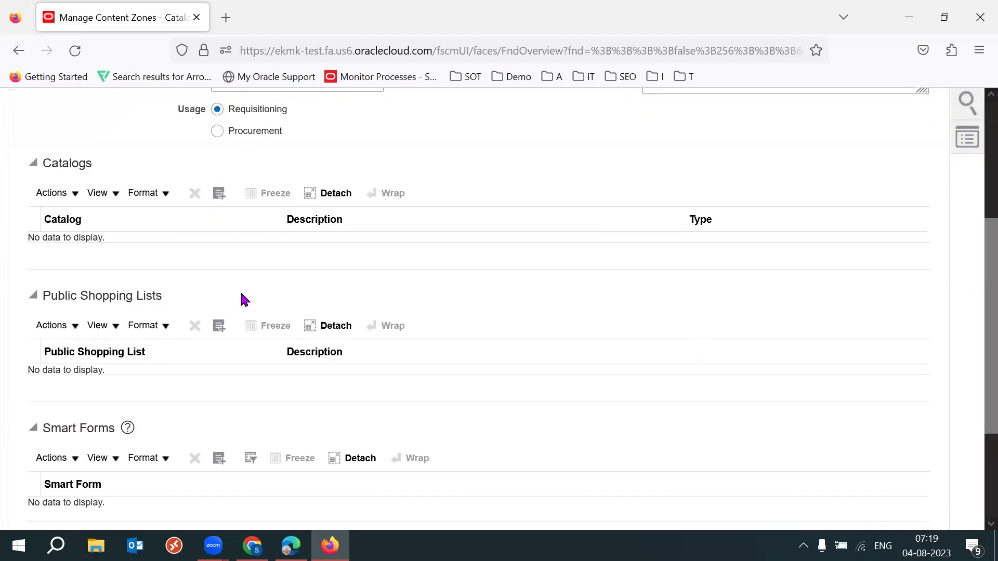
# Add the 53K Company Terms and Conditions catalog to the content zone.
pyautogui.click(220, 194)
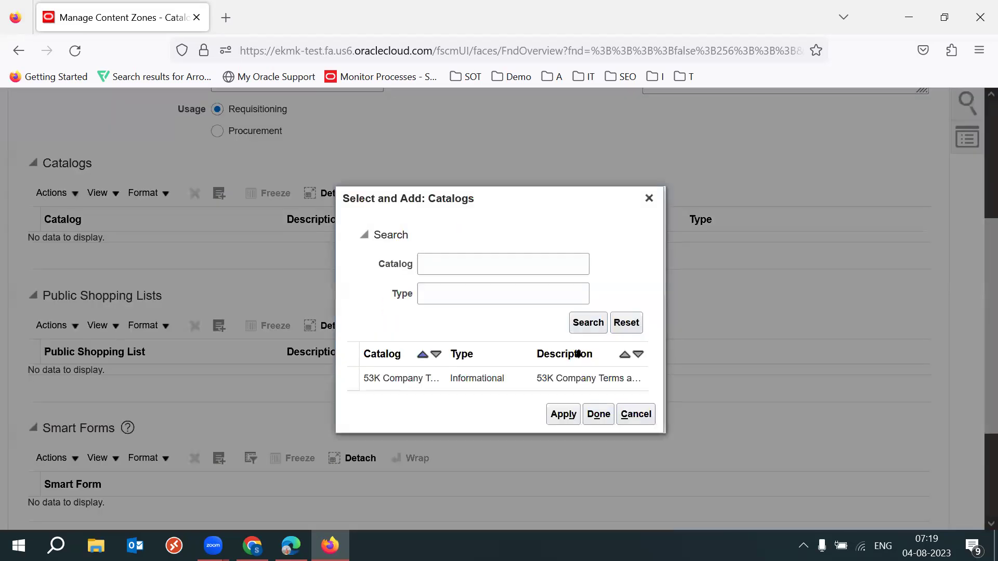
pyautogui.click(431, 378)
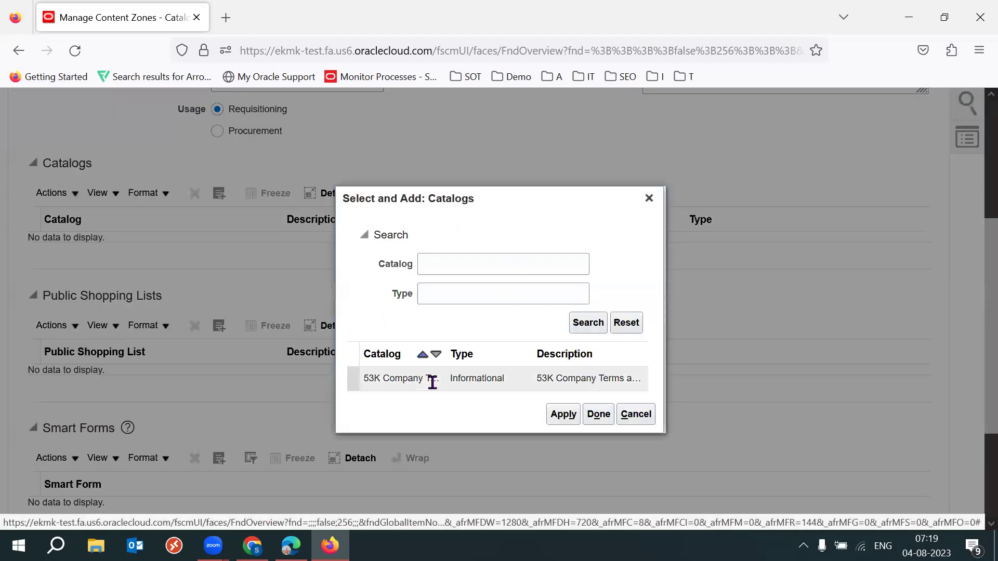
pyautogui.click(563, 414)
pyautogui.click(597, 415)
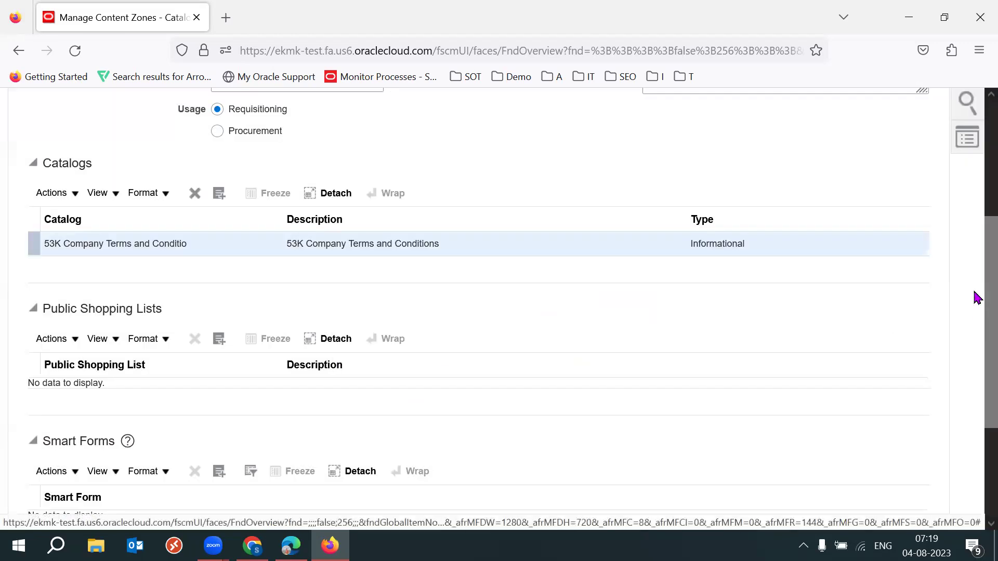
pyautogui.scroll(3, 973, 267)
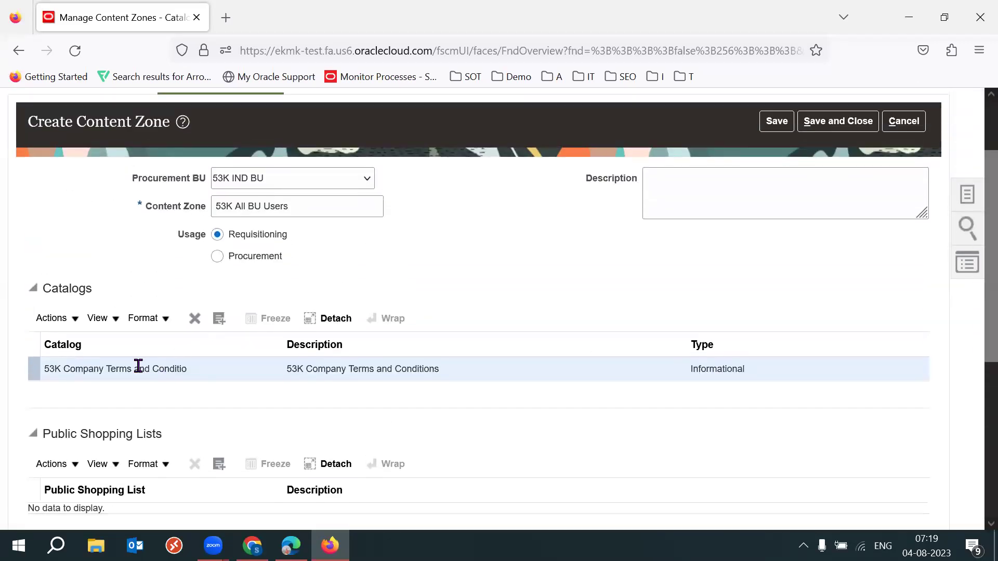
pyautogui.tripleClick(139, 366)
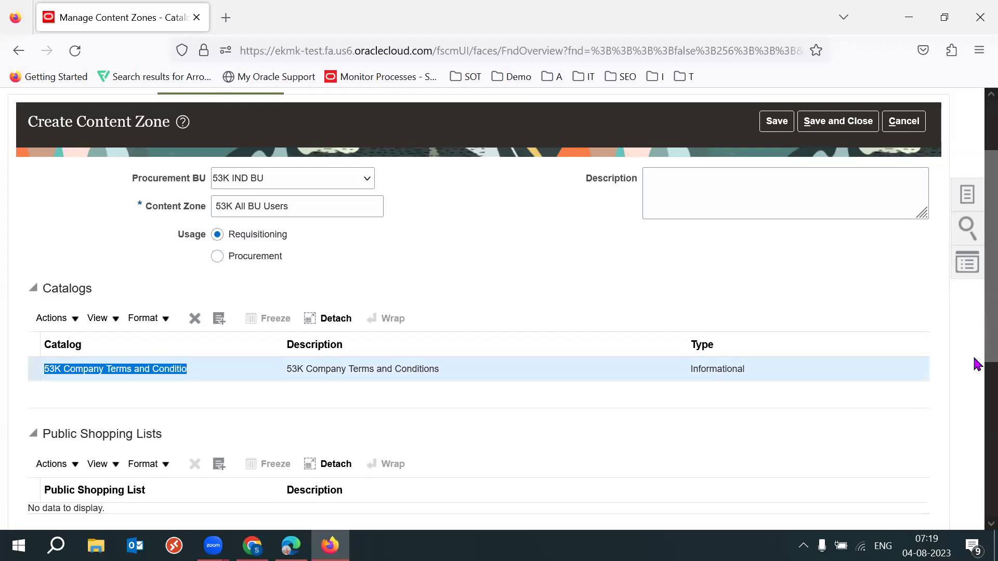
pyautogui.scroll(-5, 975, 395)
# Secure the zone by requisitioning business unit and add 53K IND BU.
pyautogui.click(43, 480)
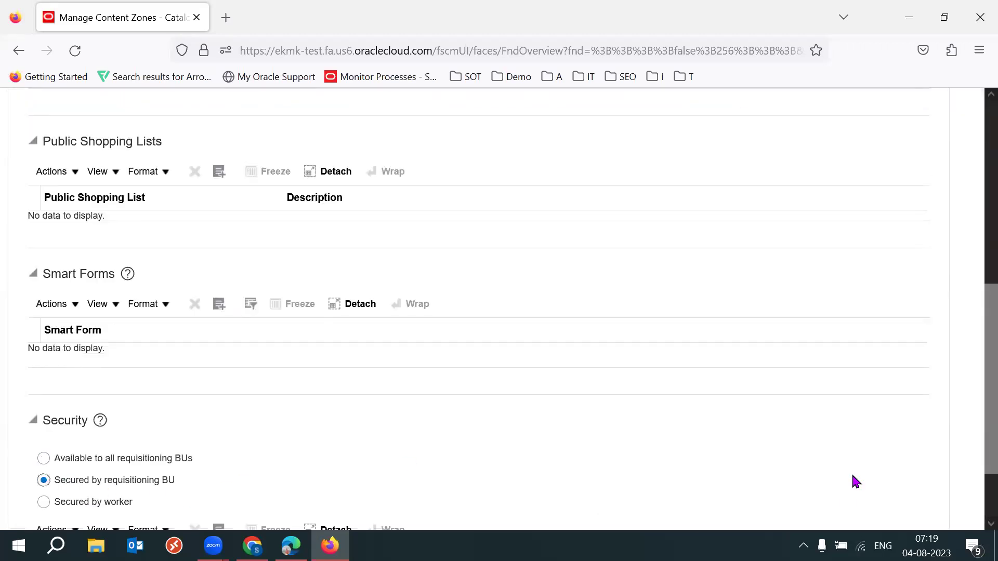
pyautogui.scroll(-2, 974, 394)
pyautogui.moveTo(198, 401); pyautogui.dragTo(127, 394)
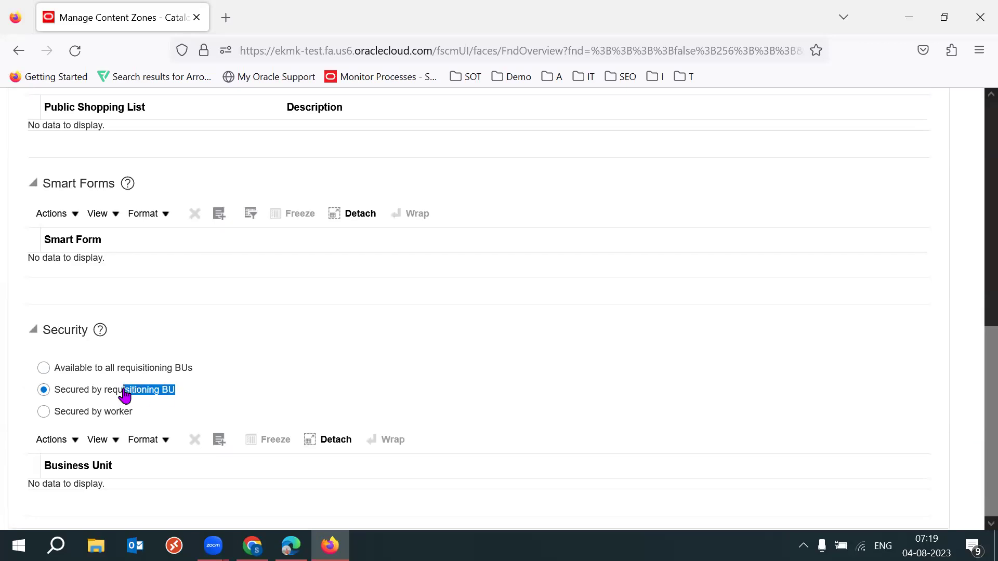
pyautogui.click(219, 441)
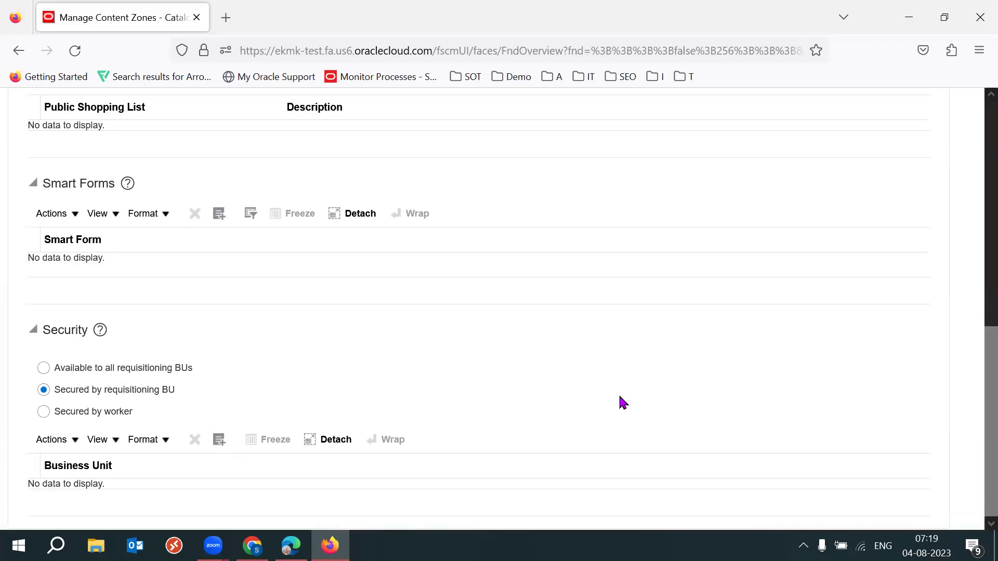
pyautogui.click(478, 363)
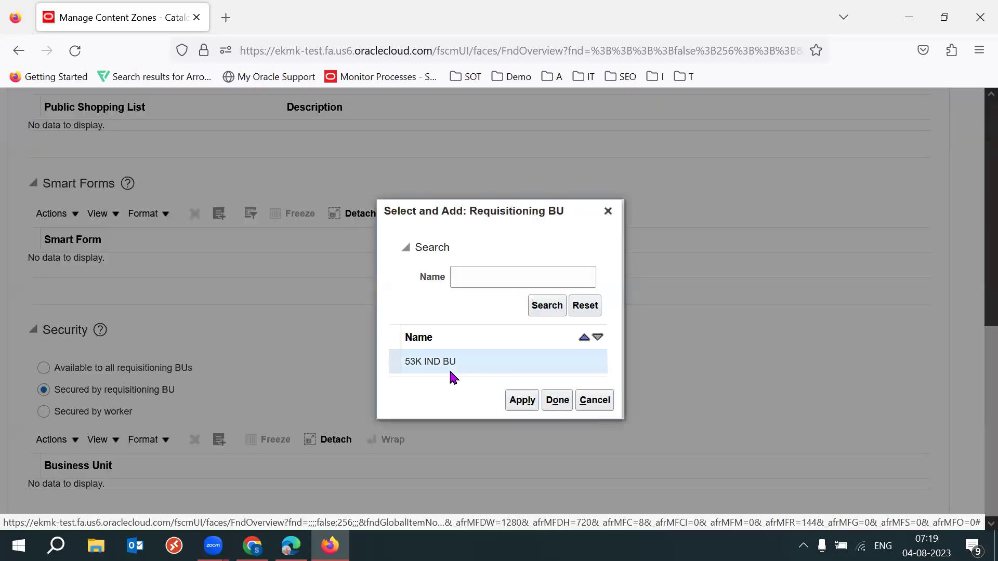
pyautogui.click(522, 400)
pyautogui.click(557, 400)
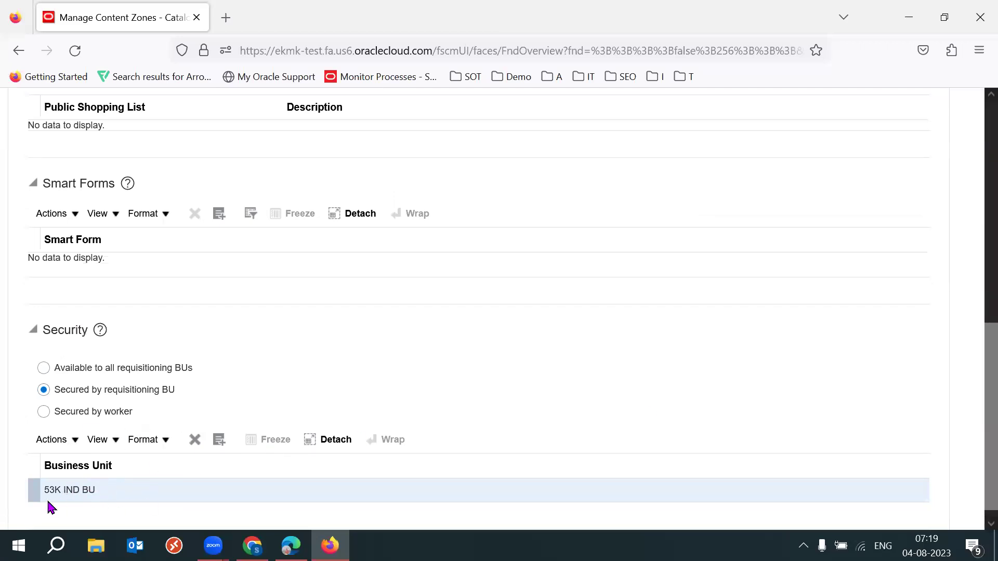
pyautogui.scroll(3, 973, 368)
pyautogui.scroll(2, 975, 280)
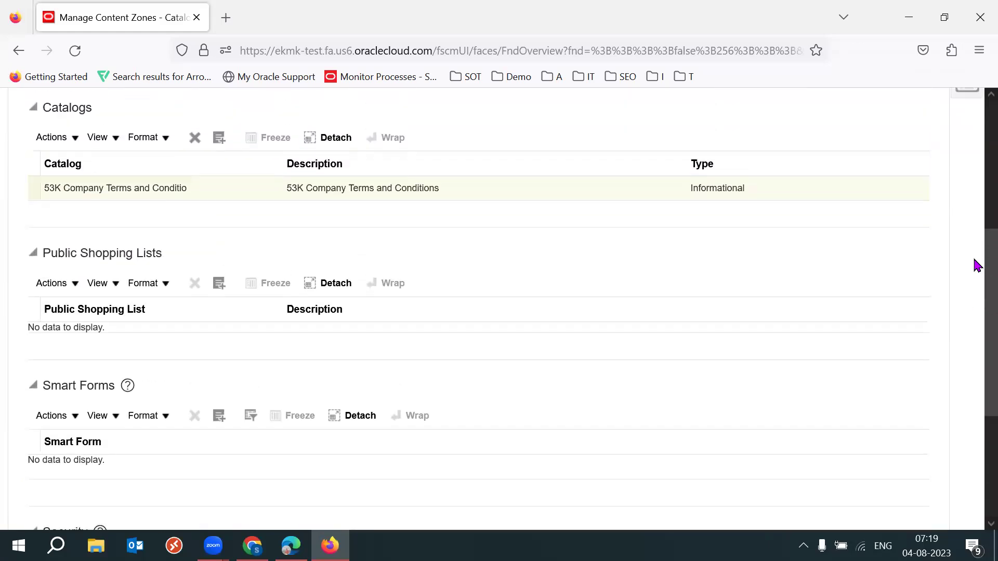
pyautogui.moveTo(89, 223); pyautogui.dragTo(161, 223)
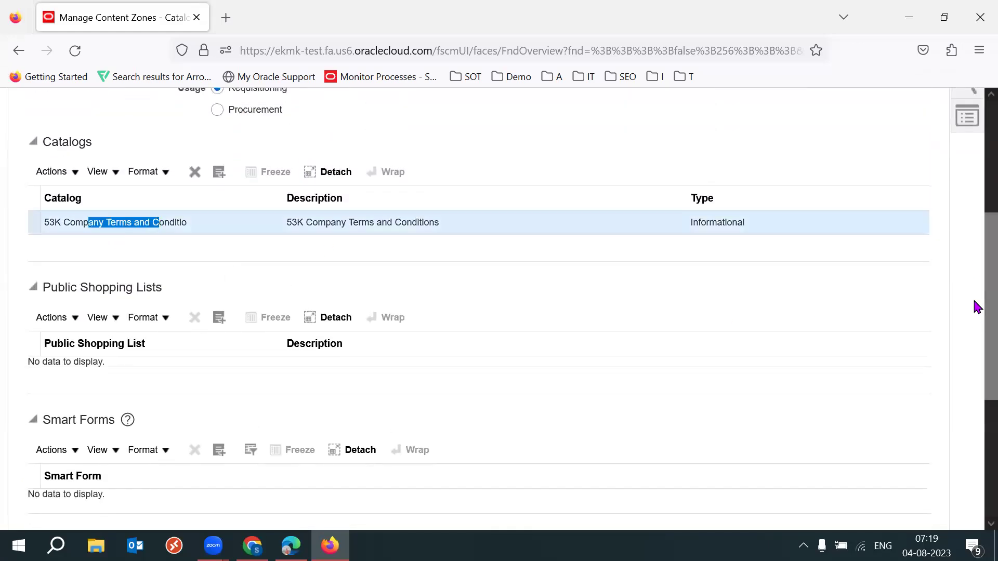
pyautogui.scroll(3, 975, 307)
pyautogui.moveTo(85, 109); pyautogui.dragTo(162, 109)
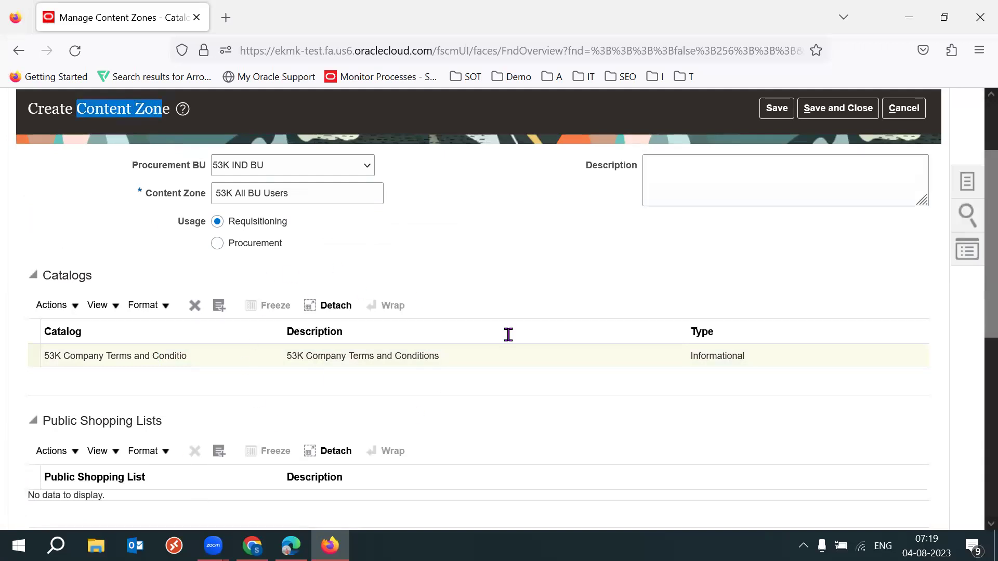
pyautogui.click(596, 268)
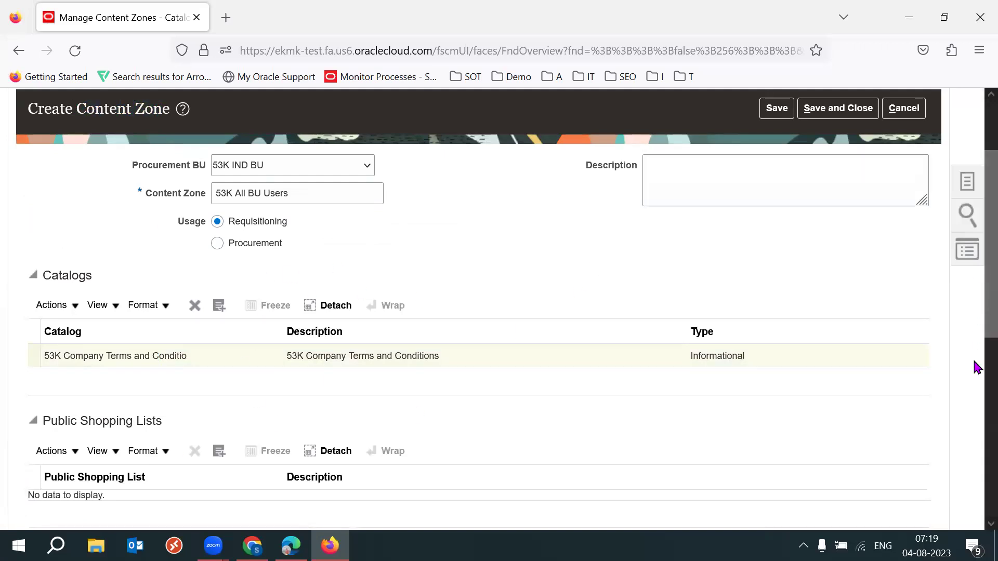
pyautogui.scroll(-9, 975, 367)
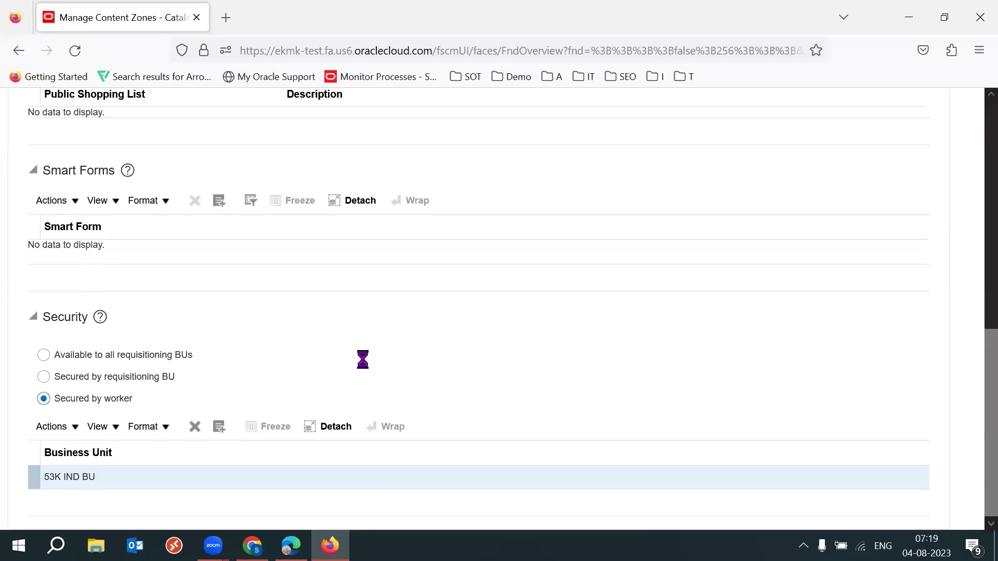
# Search for the worker by name and add them to the zone's security.
pyautogui.click(220, 439)
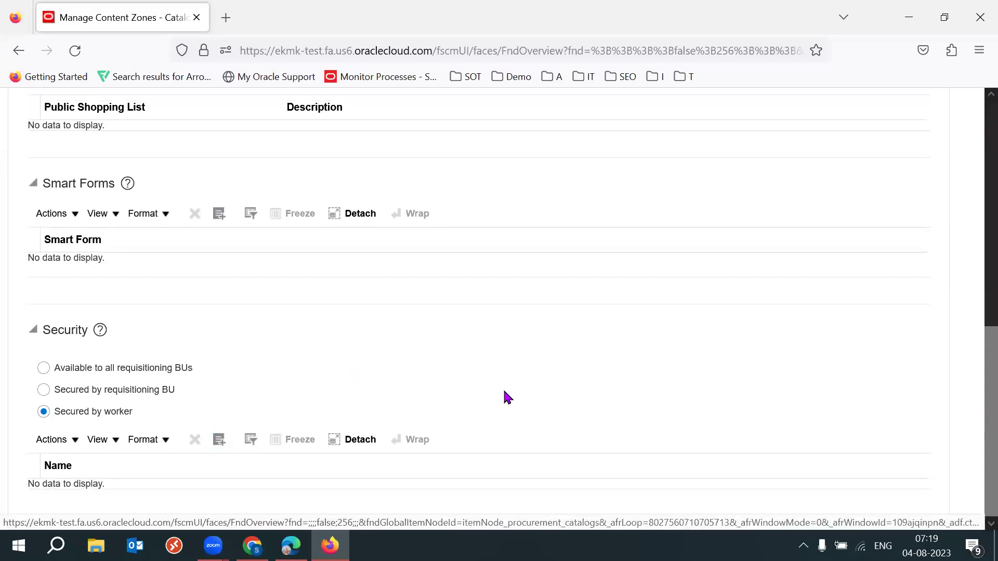
pyautogui.click(417, 221)
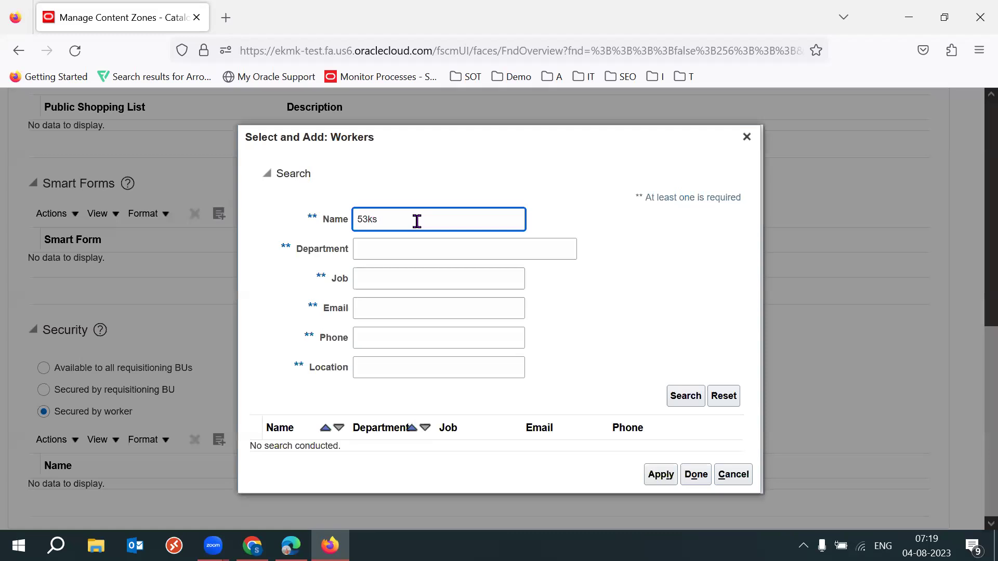
pyautogui.press('Return')
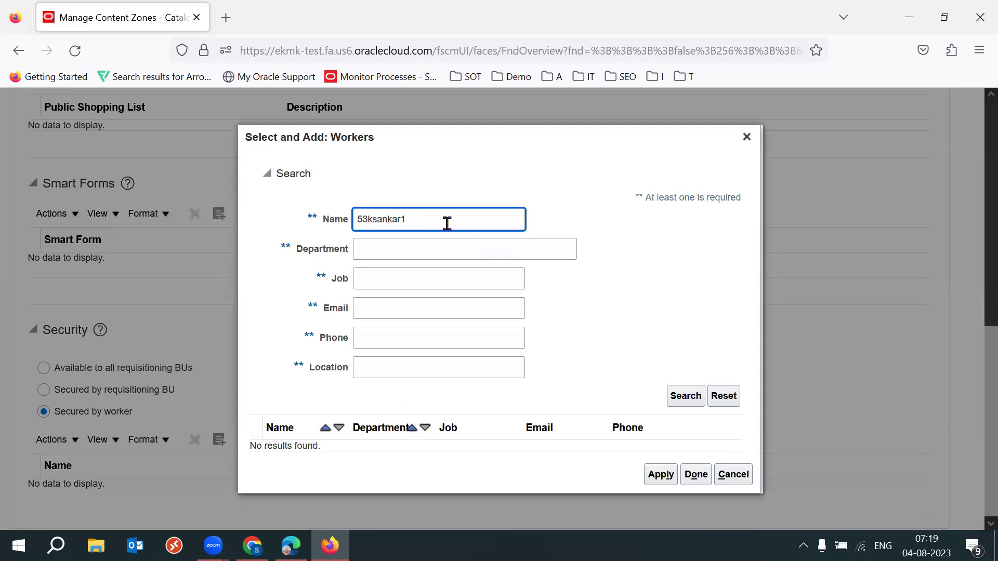
pyautogui.doubleClick(447, 223)
pyautogui.click(447, 223)
pyautogui.press('Return')
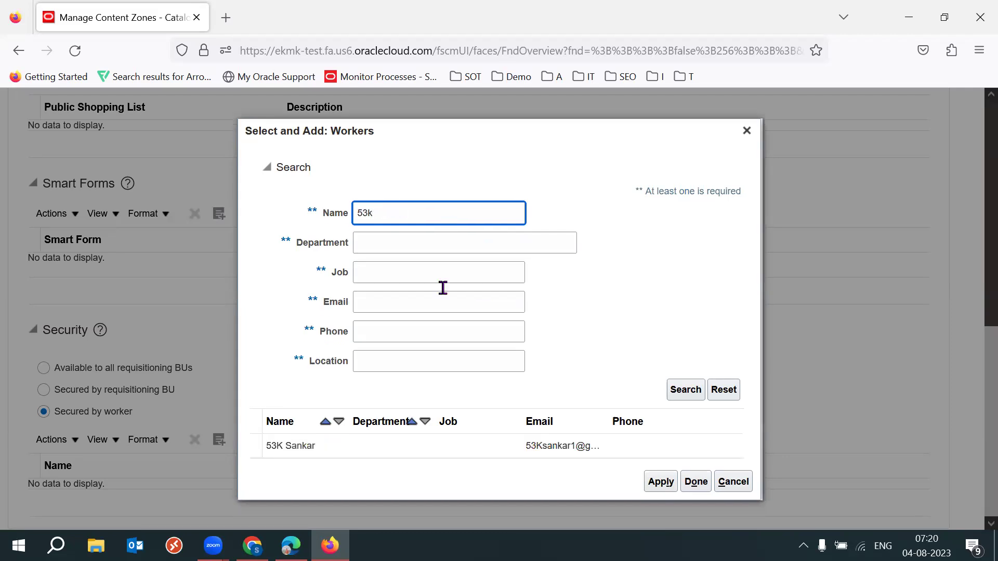
pyautogui.click(367, 448)
pyautogui.click(659, 482)
pyautogui.click(680, 483)
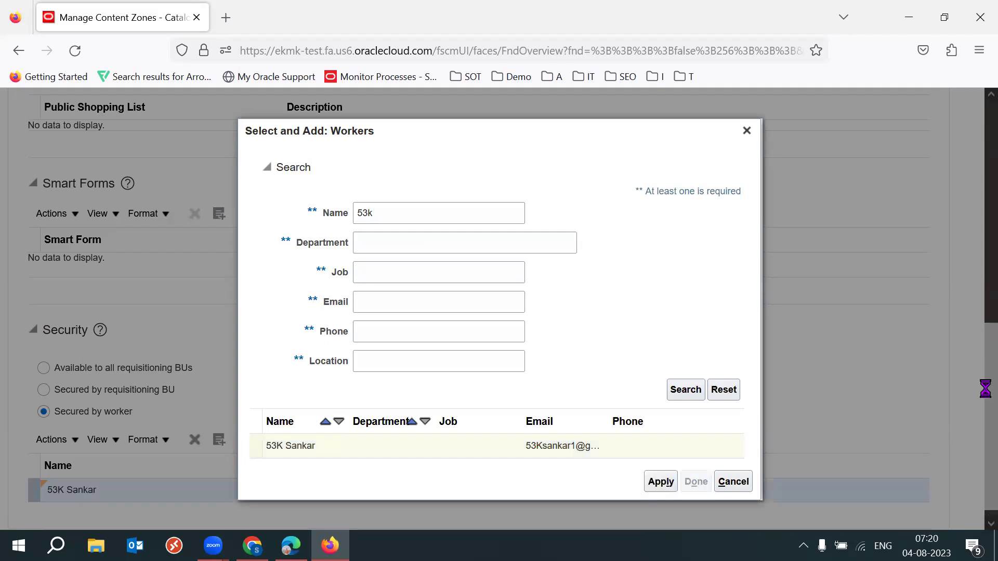
# Save and close the content zone, then return to the Requisitions shop page.
pyautogui.scroll(3, 977, 310)
pyautogui.scroll(8, 977, 311)
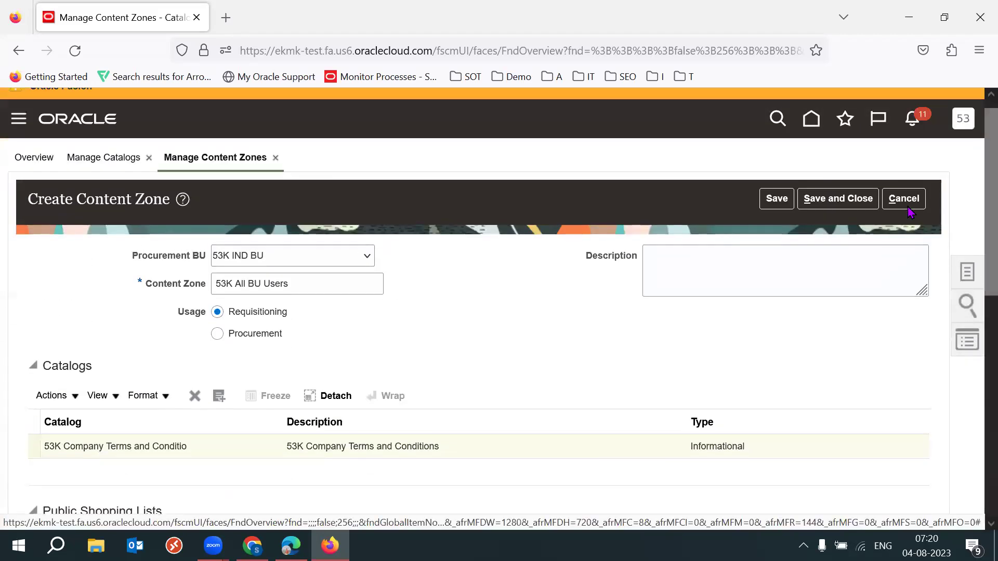
pyautogui.click(776, 198)
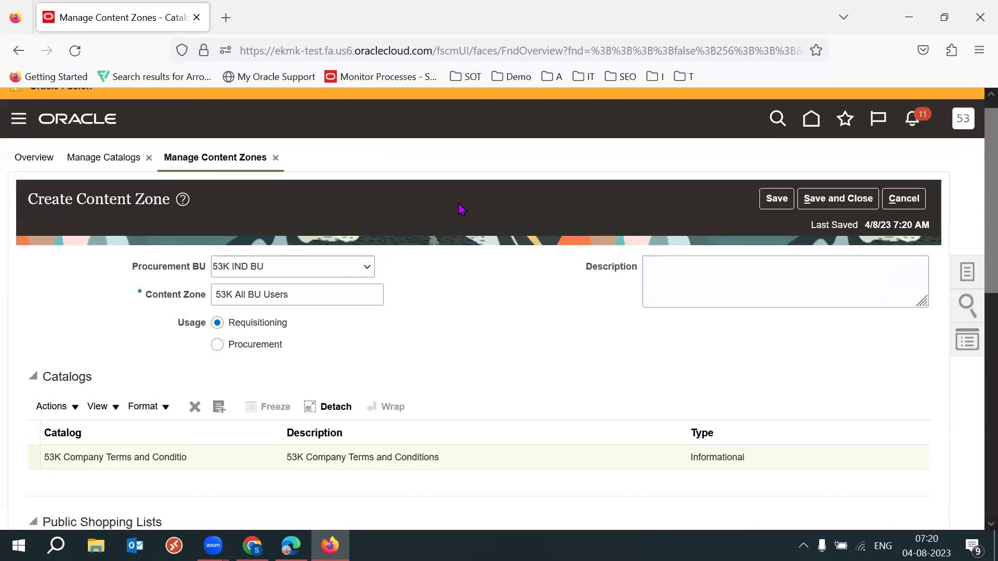
pyautogui.click(838, 199)
pyautogui.click(291, 545)
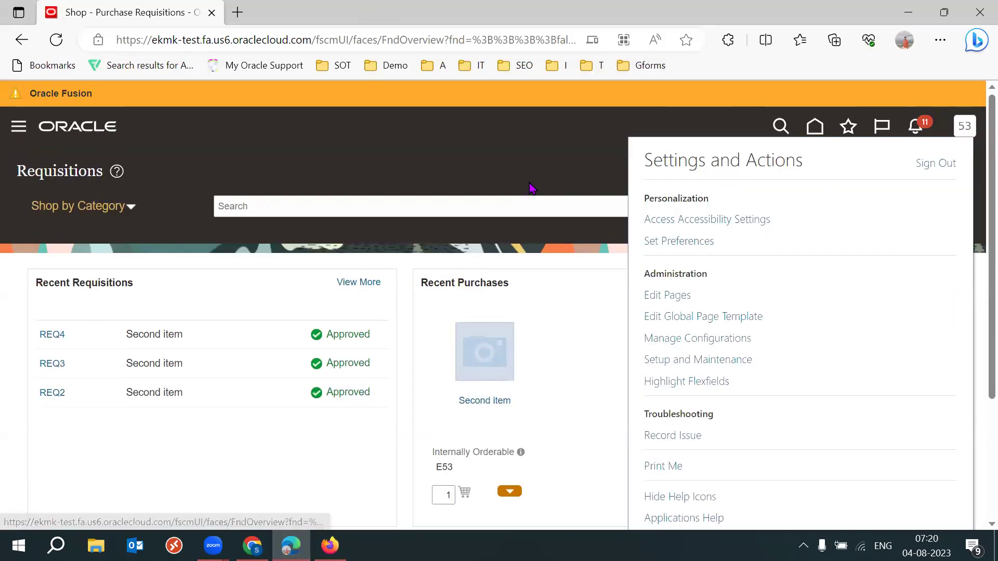
pyautogui.click(528, 165)
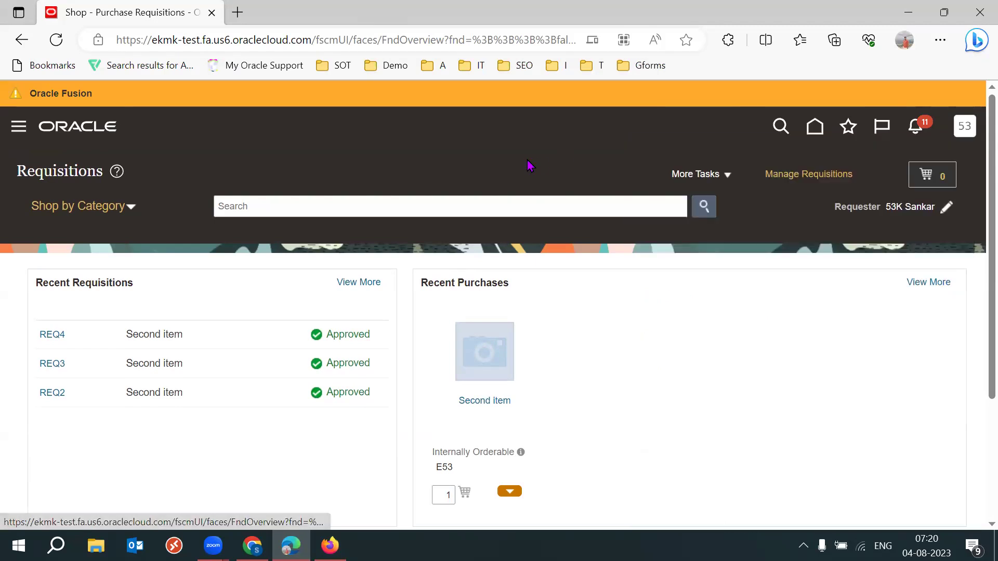
pyautogui.scroll(-3, 976, 301)
pyautogui.scroll(3, 976, 198)
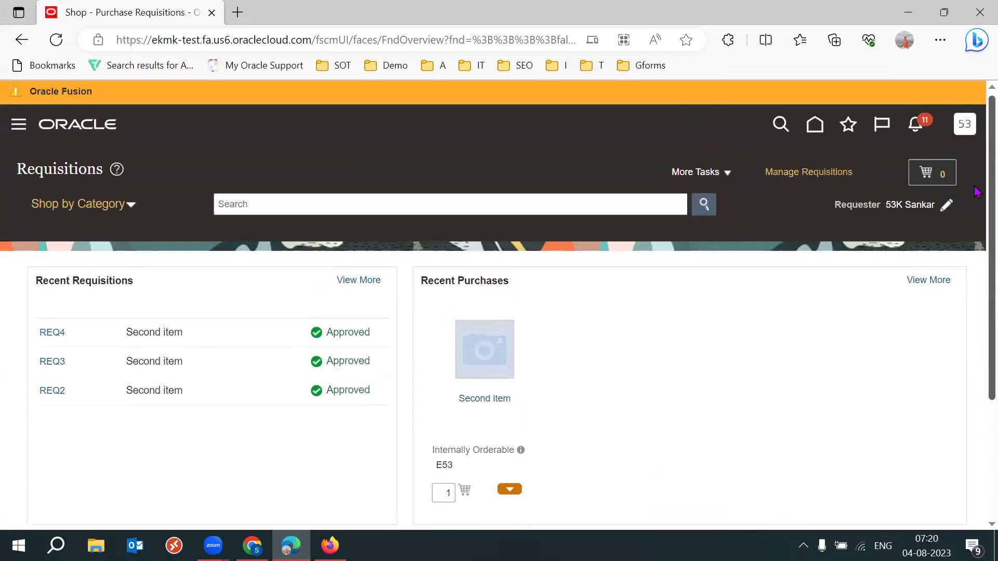
pyautogui.click(817, 130)
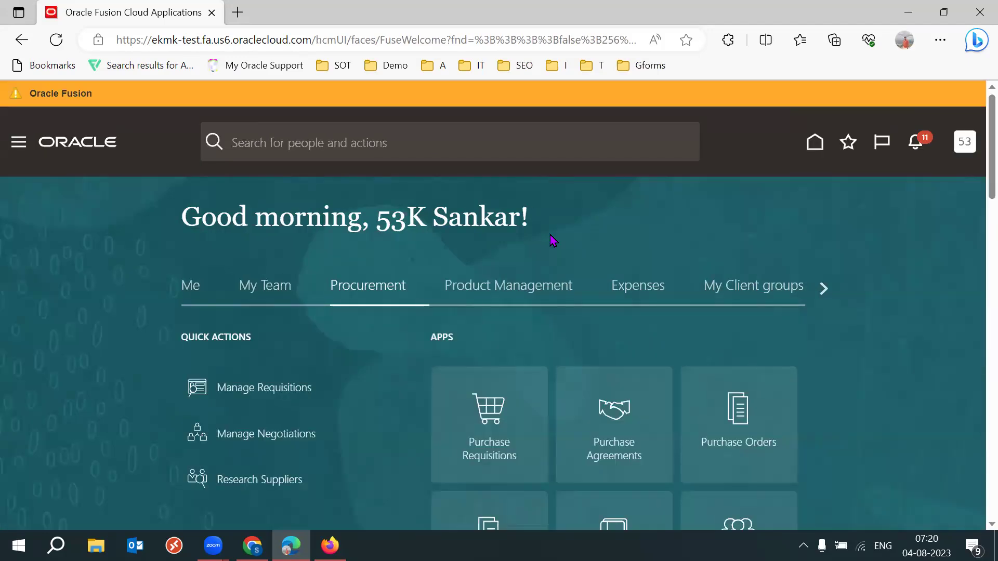
pyautogui.click(507, 429)
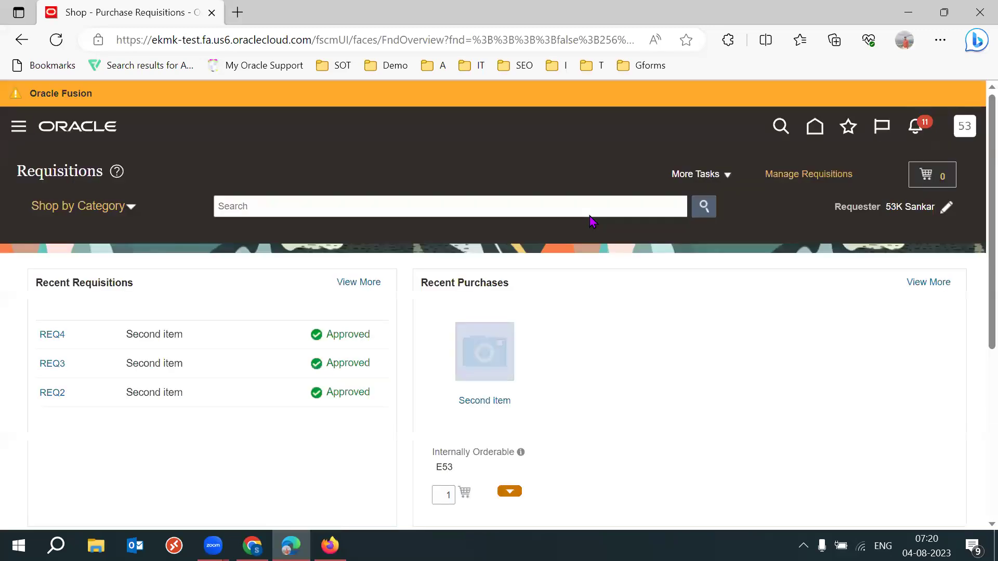
# View the 53K Company Terms and Conditions tip under Information and Tips, then return to Shop.
pyautogui.scroll(-5, 977, 234)
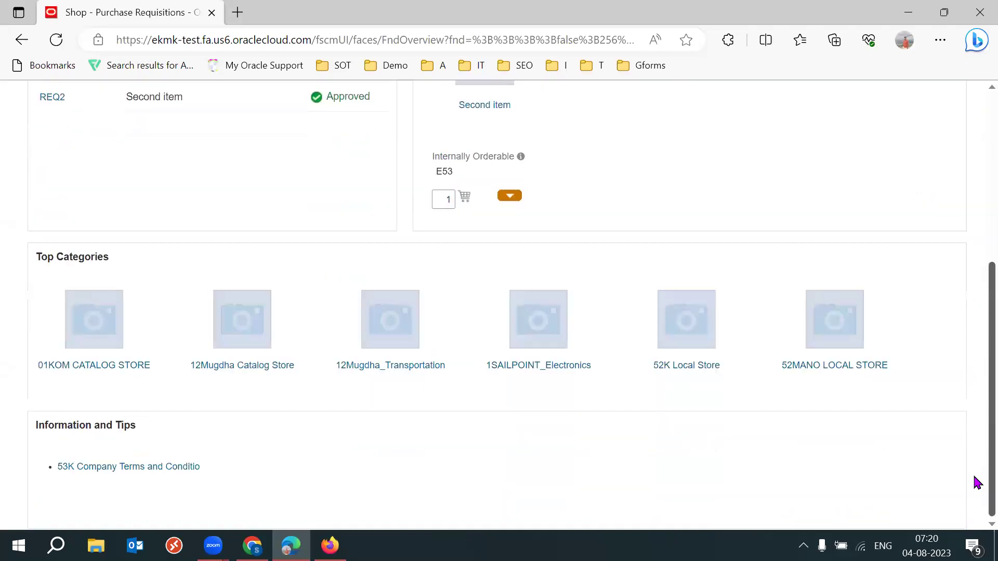
pyautogui.moveTo(54, 425); pyautogui.dragTo(136, 426)
pyautogui.click(446, 485)
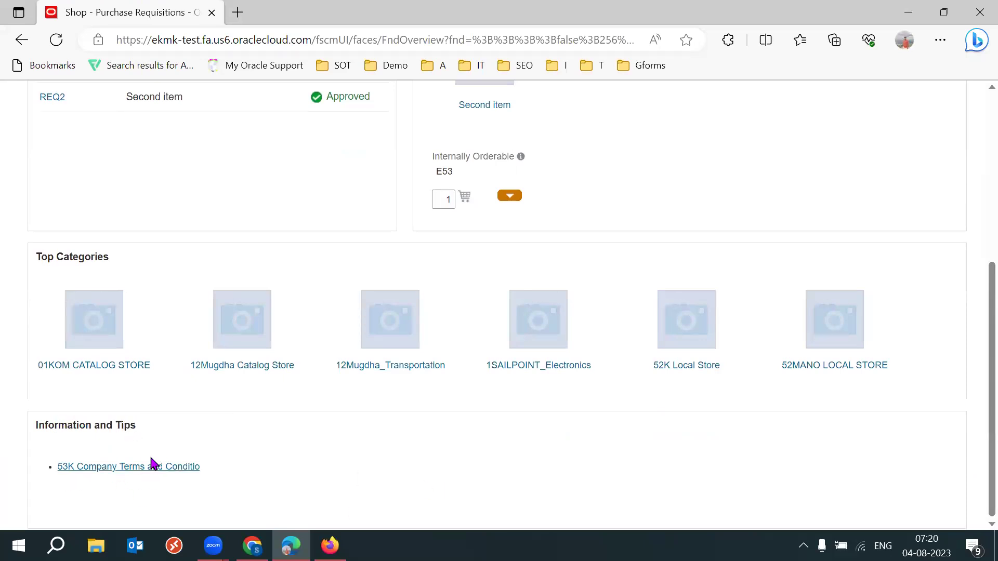
pyautogui.click(119, 468)
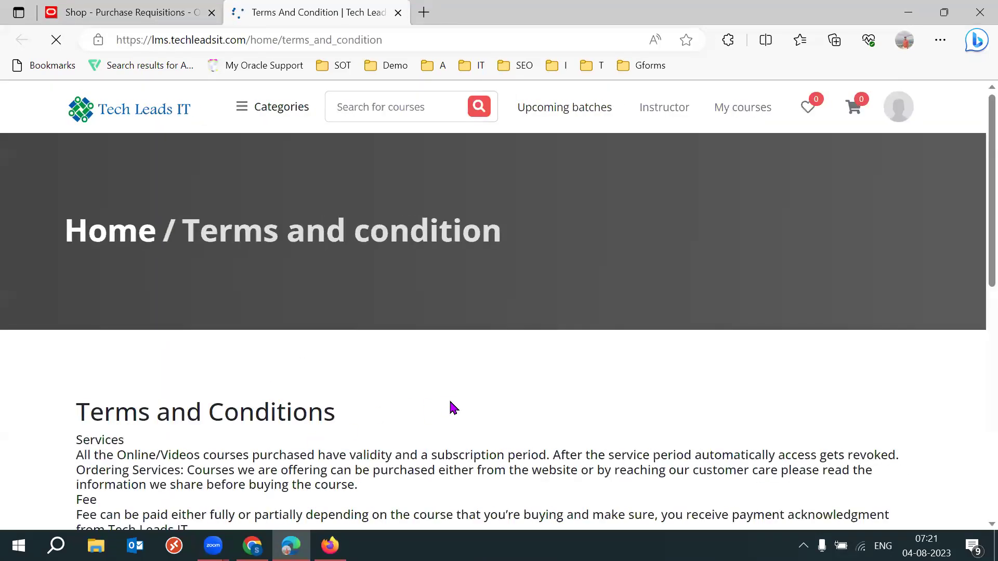
pyautogui.scroll(-1, 451, 408)
pyautogui.scroll(-5, 451, 408)
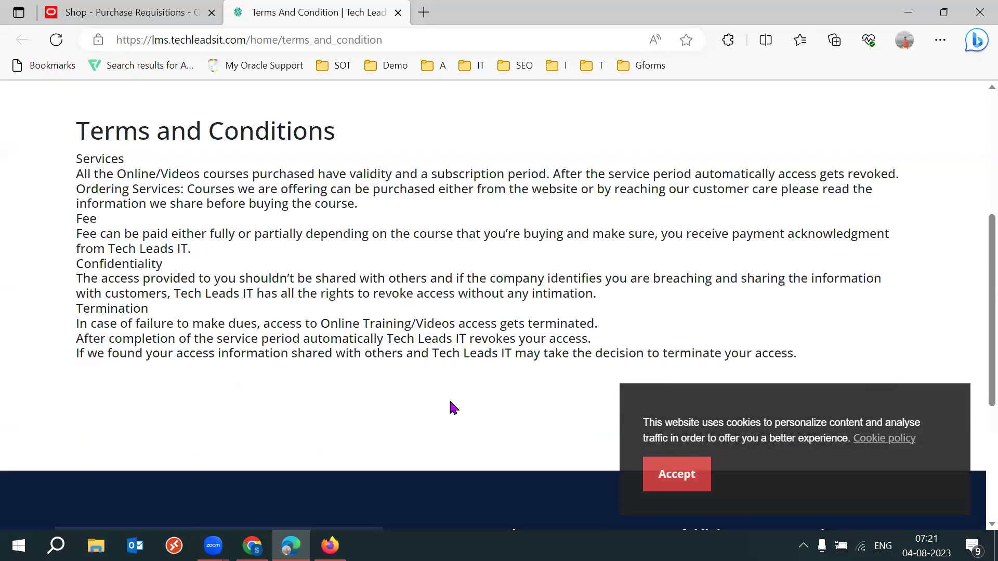
pyautogui.scroll(3, 447, 400)
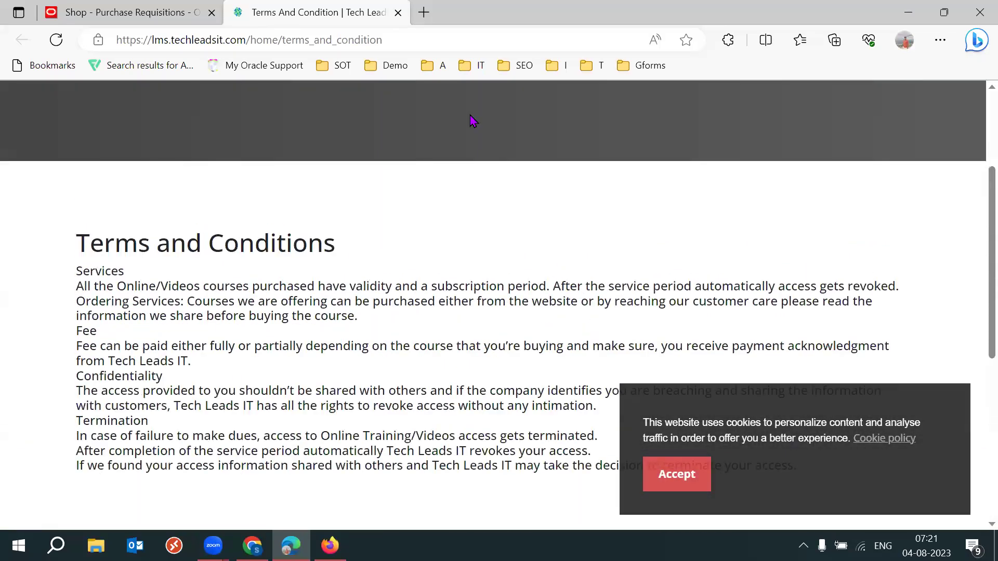
pyautogui.click(122, 19)
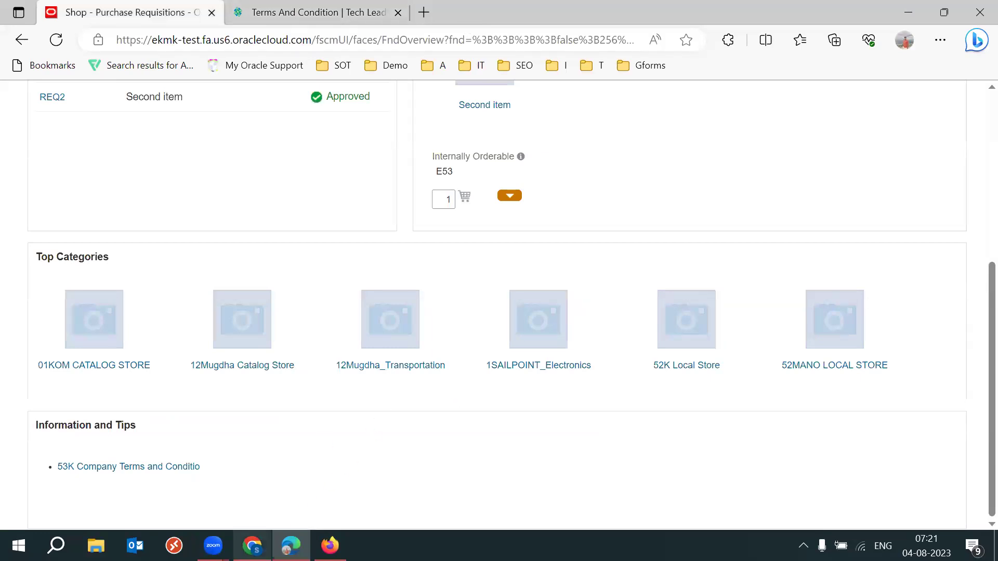
pyautogui.moveTo(252, 546)
pyautogui.click(244, 447)
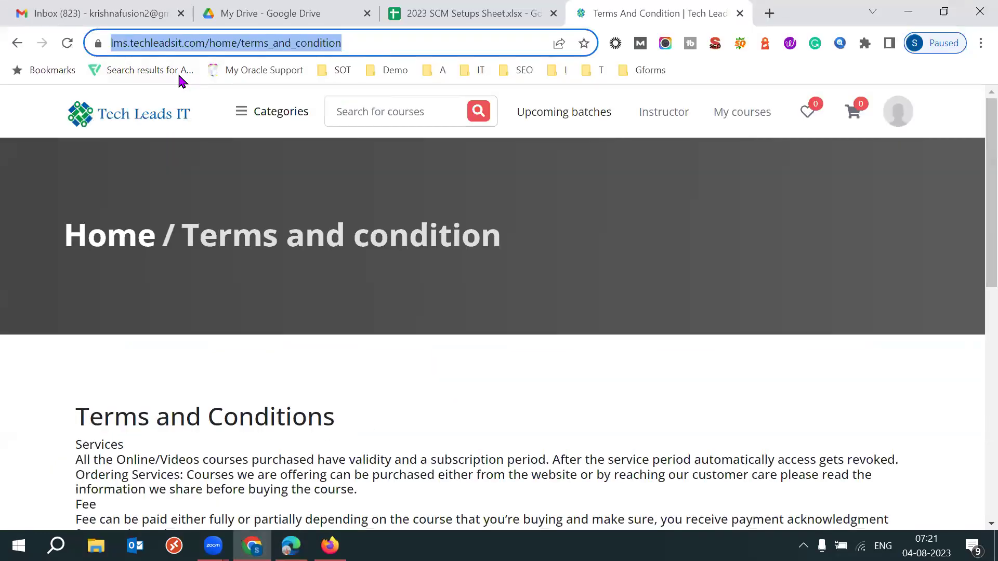
pyautogui.click(434, 18)
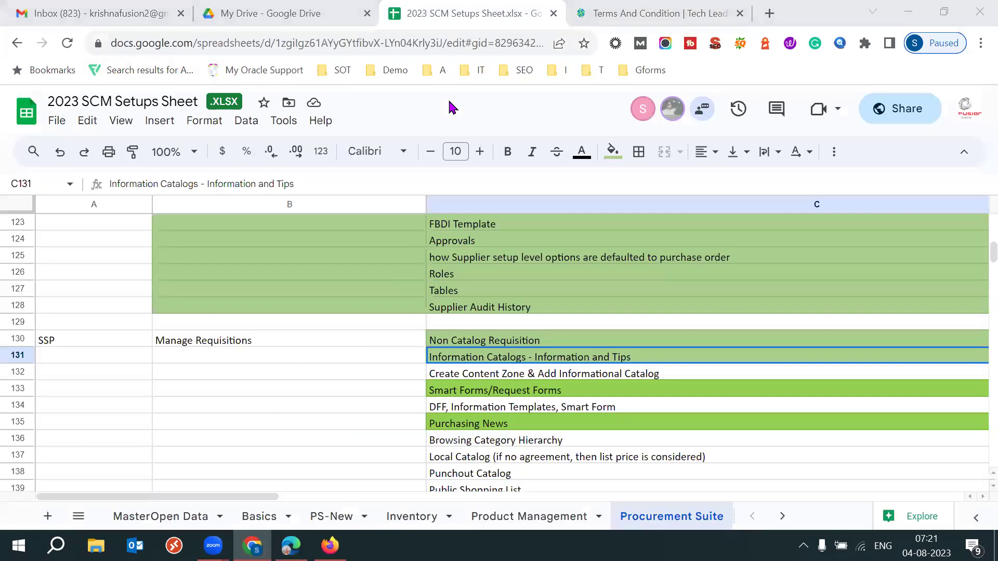
pyautogui.press('Down')
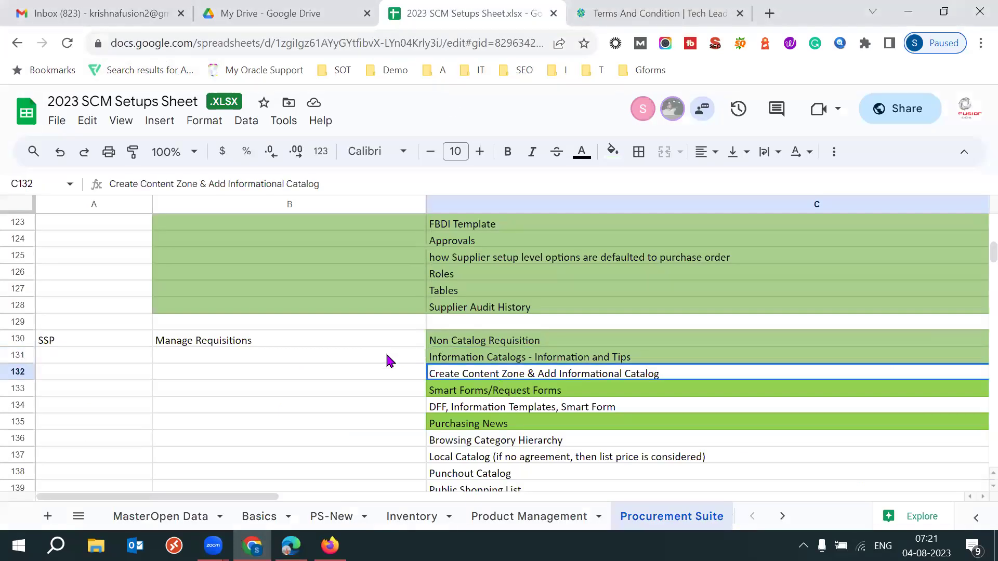
pyautogui.click(387, 359)
pyautogui.hotkey('shift', 'Down')
pyautogui.hotkey('shift', 'Right')
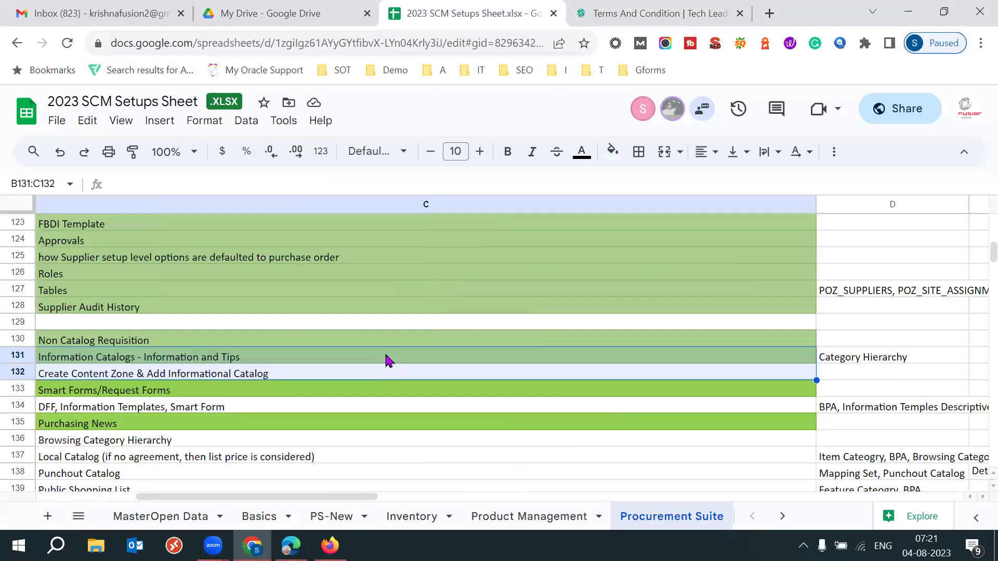
pyautogui.click(177, 399)
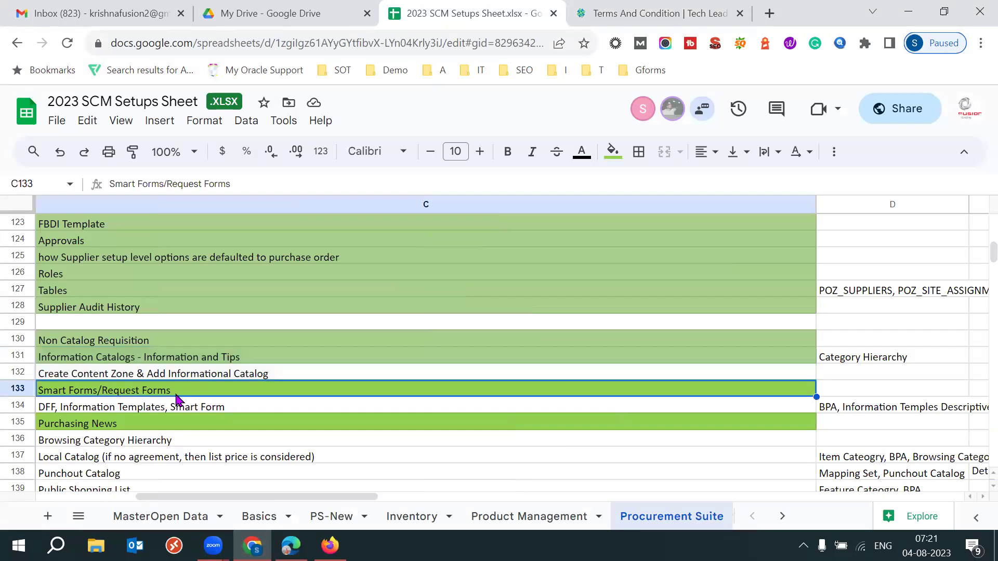
pyautogui.doubleClick(177, 398)
pyautogui.tripleClick(176, 393)
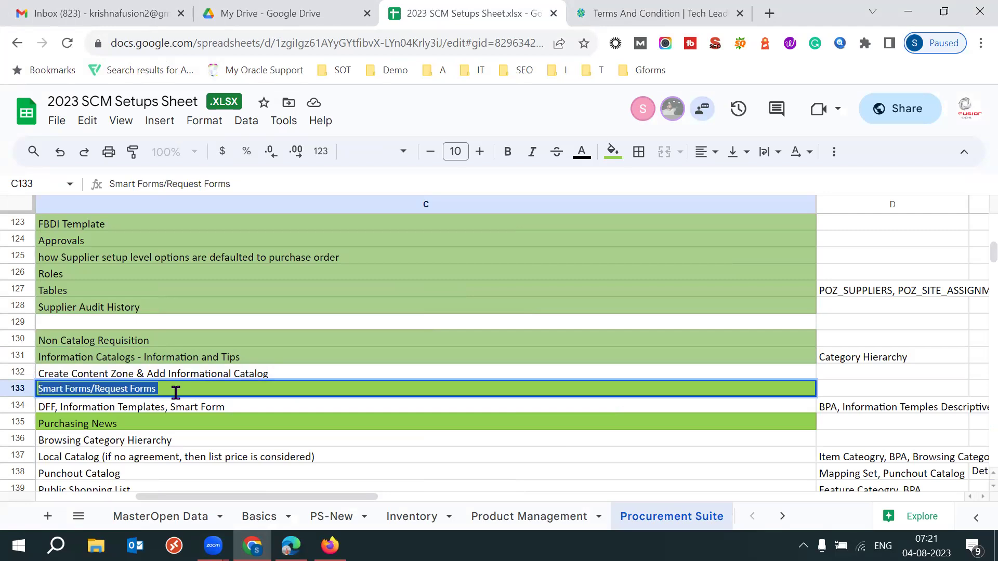
pyautogui.moveTo(330, 546)
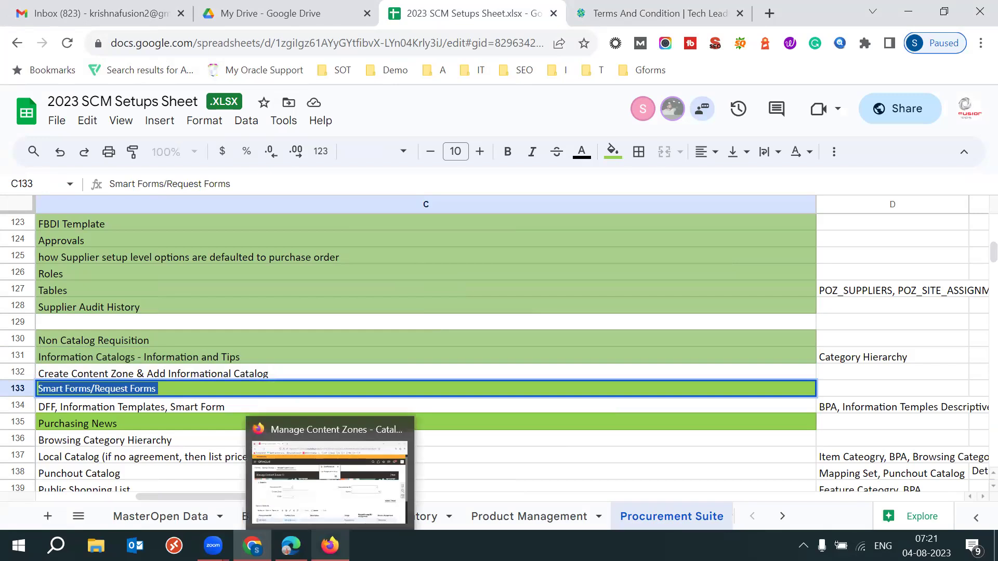
# Dismiss the save confirmation, close Manage Content Zones and Manage Catalogs, and go full screen.
pyautogui.moveTo(291, 545)
pyautogui.click(329, 546)
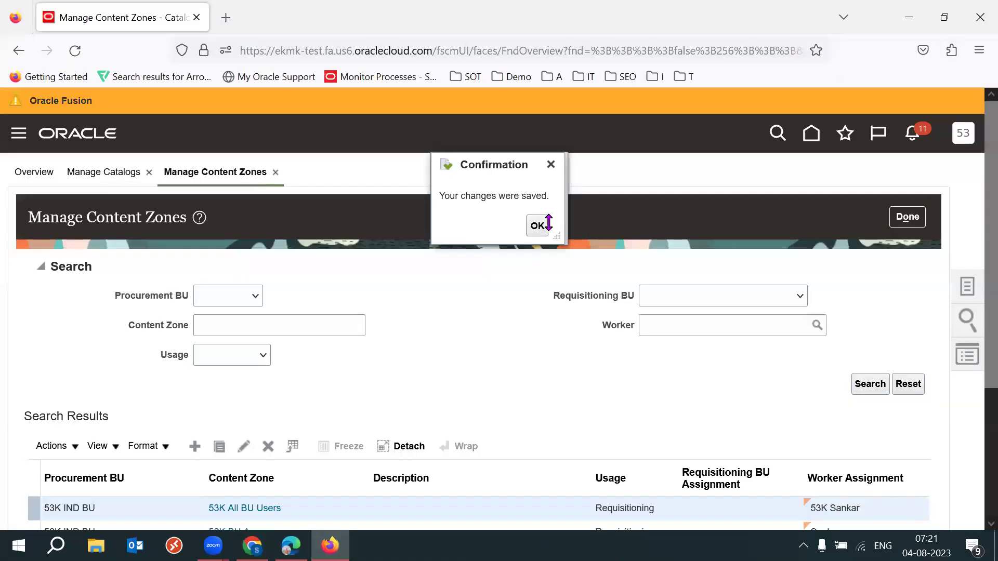
pyautogui.click(538, 225)
pyautogui.click(907, 216)
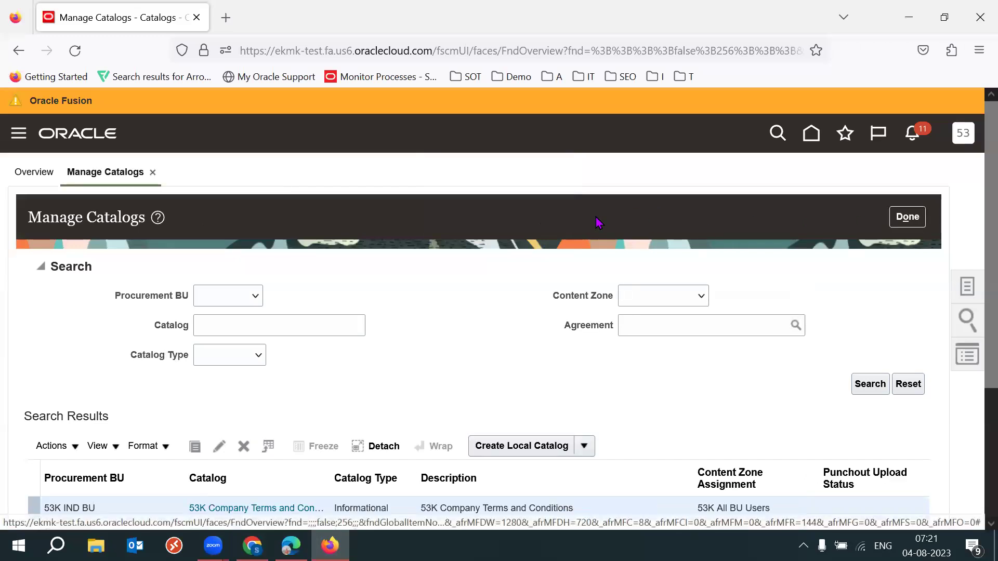
pyautogui.click(907, 216)
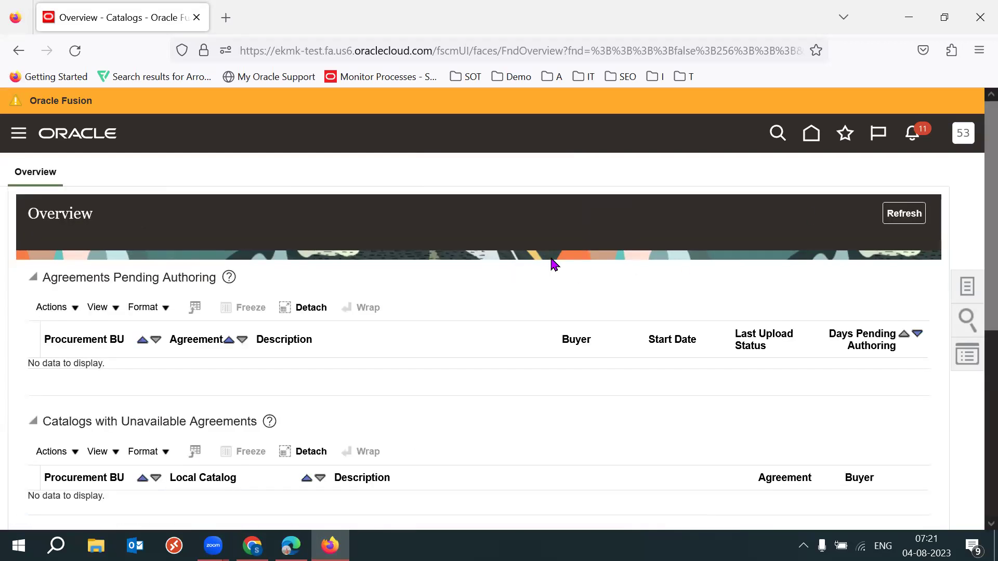
pyautogui.press('F11')
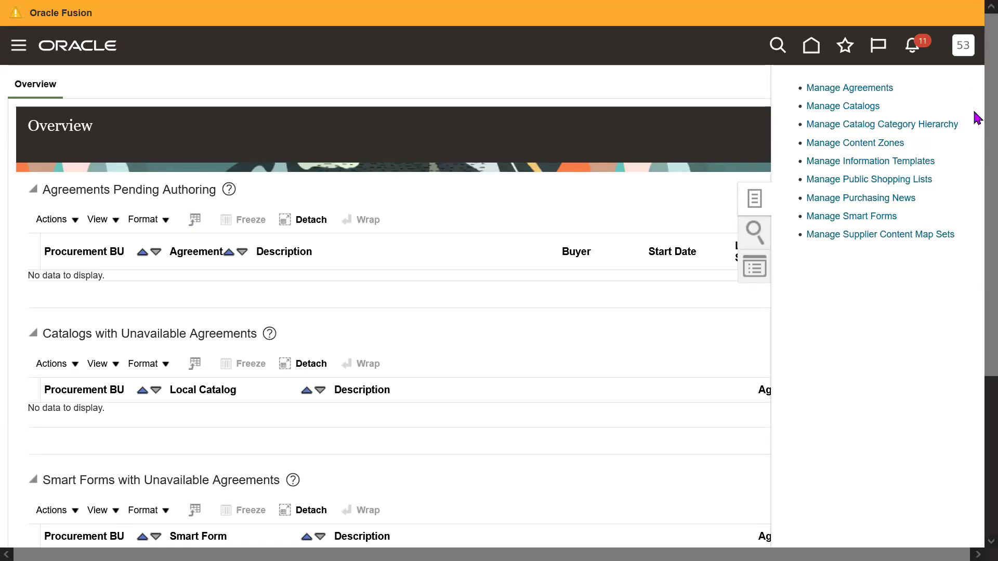
# Create a new smart form with procurement BU 53K IND BU.
pyautogui.click(845, 218)
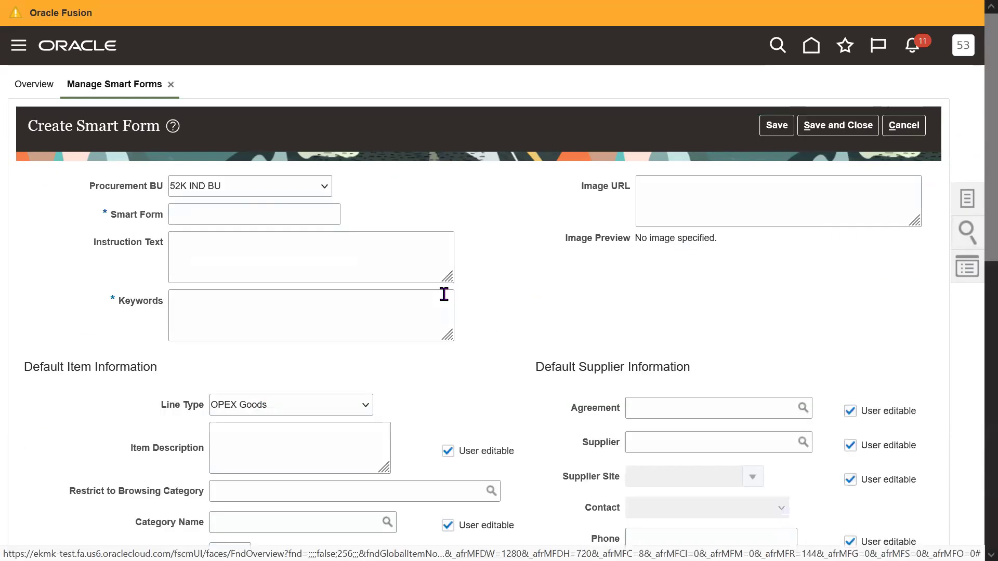
pyautogui.click(247, 196)
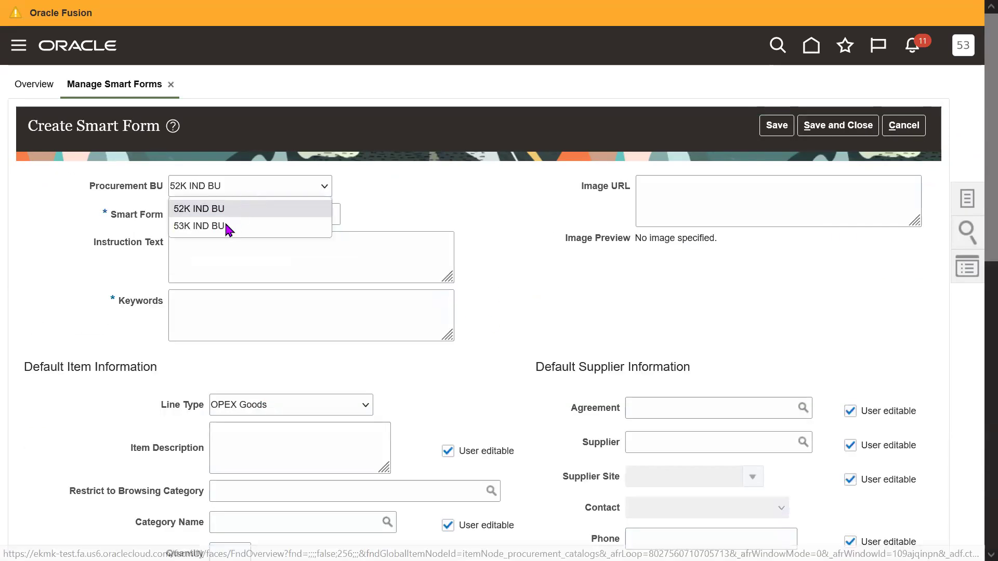
pyautogui.click(225, 225)
# Name the smart form '53K Business Cards'.
pyautogui.click(294, 221)
pyautogui.write('5')
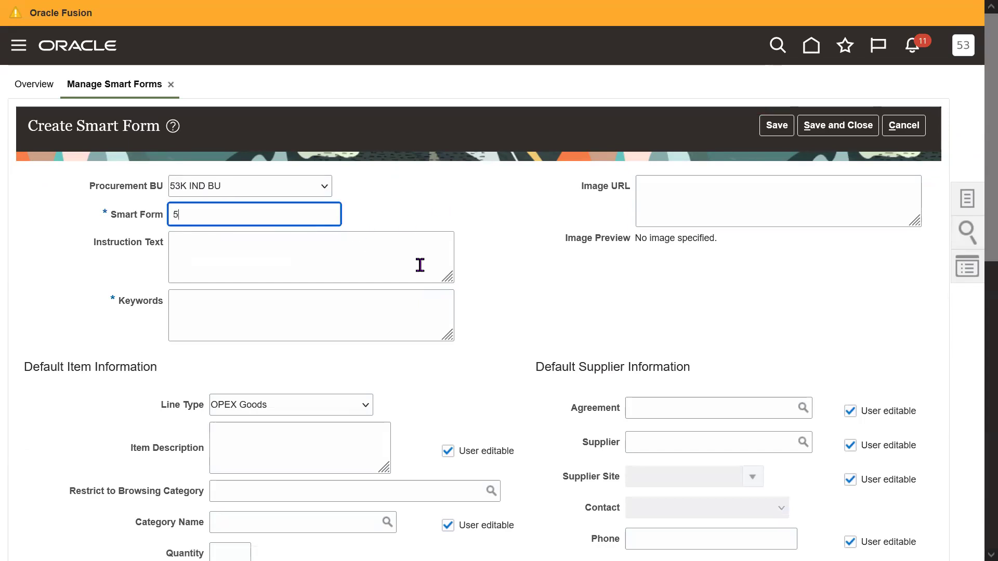
pyautogui.write('3K')
pyautogui.click(515, 268)
pyautogui.scroll(-1, 976, 250)
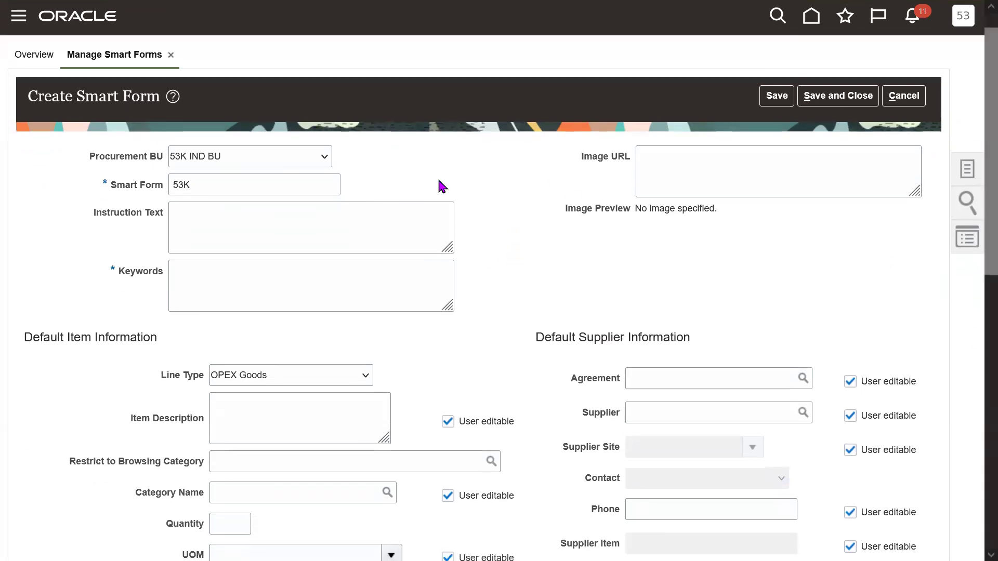
pyautogui.click(258, 186)
pyautogui.click(638, 266)
pyautogui.click(300, 188)
pyautogui.write('u')
pyautogui.press('BackSpace')
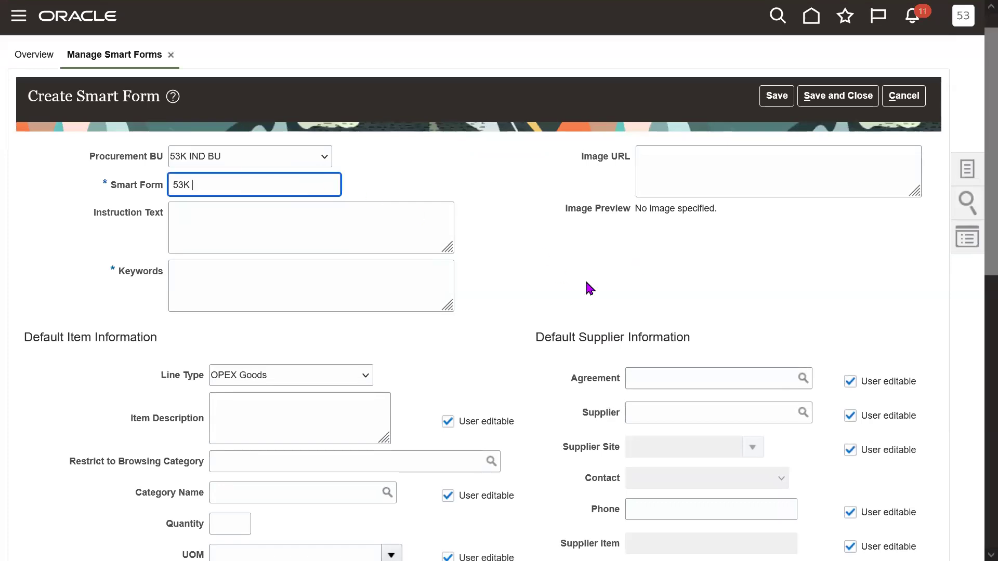
pyautogui.write('u')
pyautogui.press('BackSpace')
pyautogui.write('Busines s')
pyautogui.press('BackSpace')
pyautogui.press('BackSpace')
pyautogui.write('s Cards')
pyautogui.press('Tab')
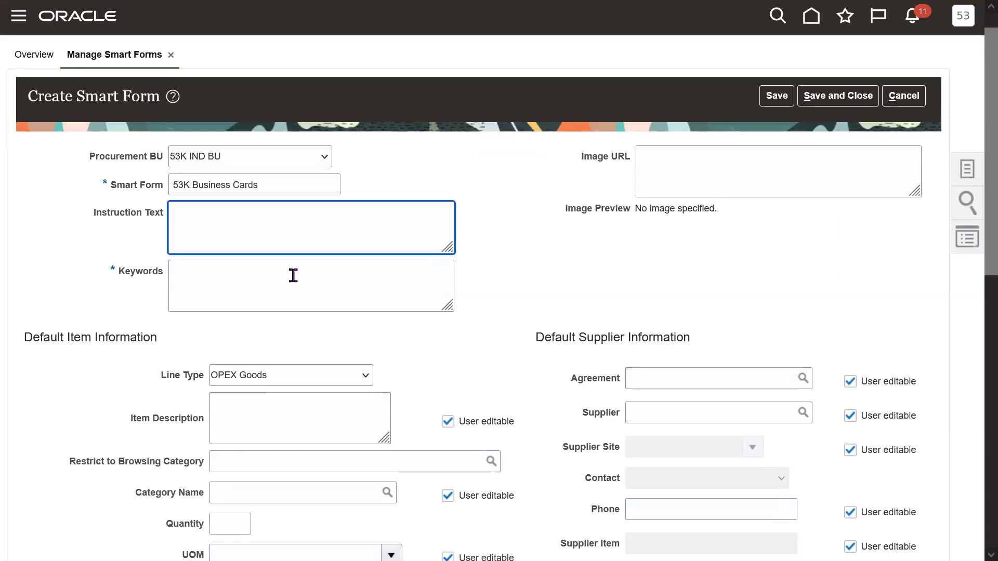
# Start the Keywords entry with 'Business'.
pyautogui.moveTo(118, 275); pyautogui.dragTo(167, 273)
pyautogui.click(311, 297)
pyautogui.write('Business K')
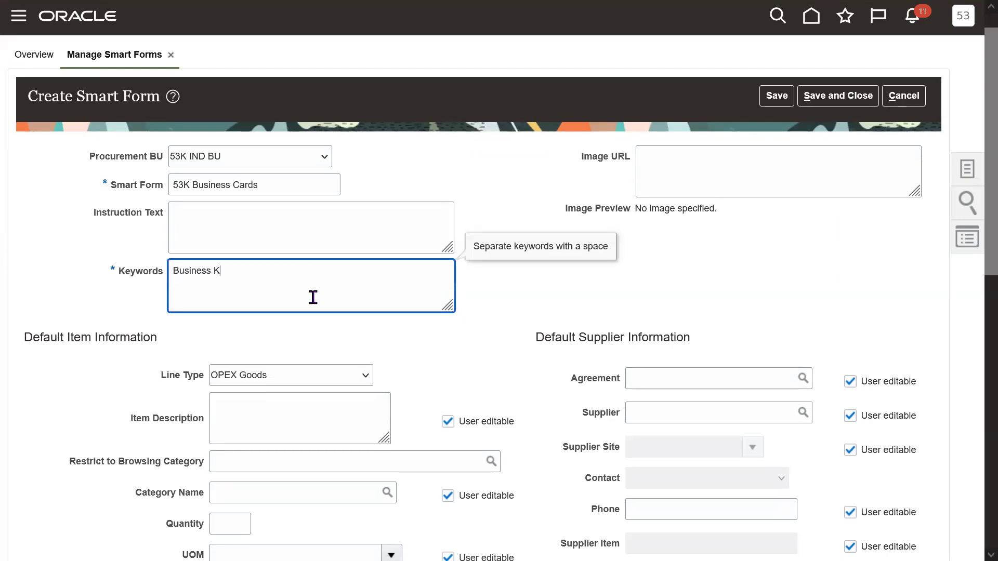
pyautogui.write('eyw')
pyautogui.press('BackSpace')
pyautogui.press('BackSpace')
pyautogui.press('BackSpace')
pyautogui.press('BackSpace')
# Complete the keyword 'Business cards' and set the line type to GOODS.
pyautogui.write('cards')
pyautogui.click(456, 357)
pyautogui.scroll(-2, 973, 233)
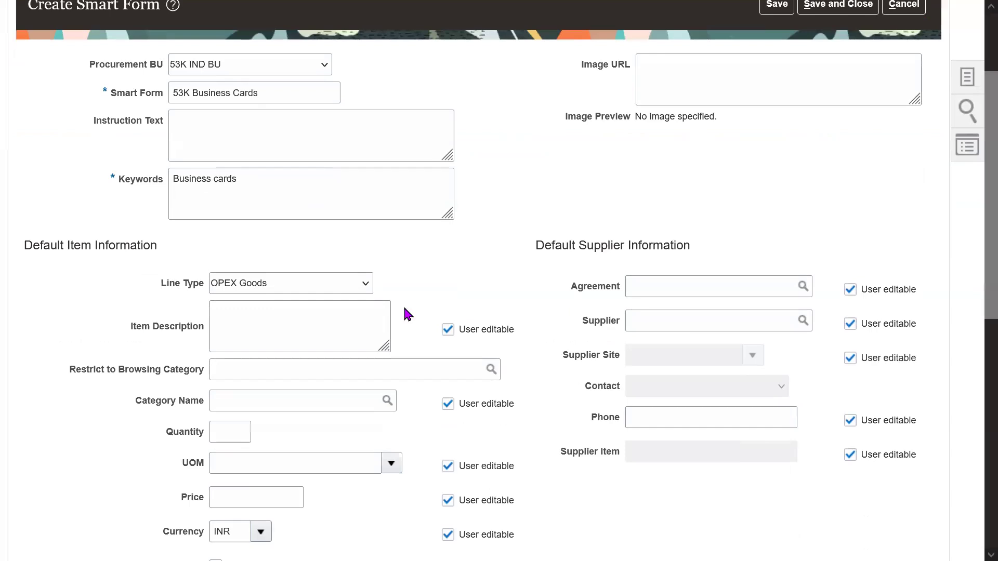
pyautogui.click(331, 291)
pyautogui.press('g')
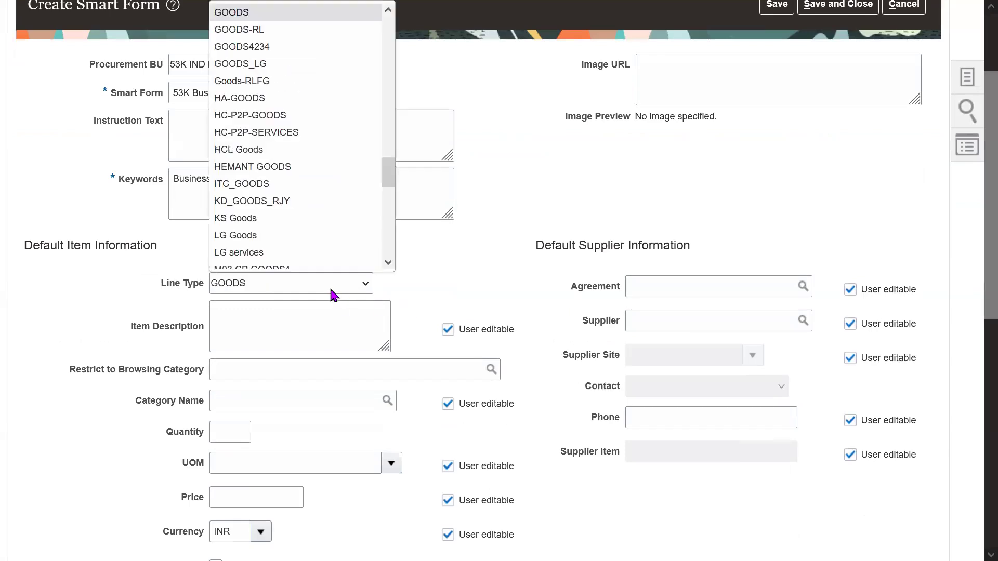
pyautogui.press('Return')
# Set the item description to 'Business cards - New employees'.
pyautogui.click(292, 328)
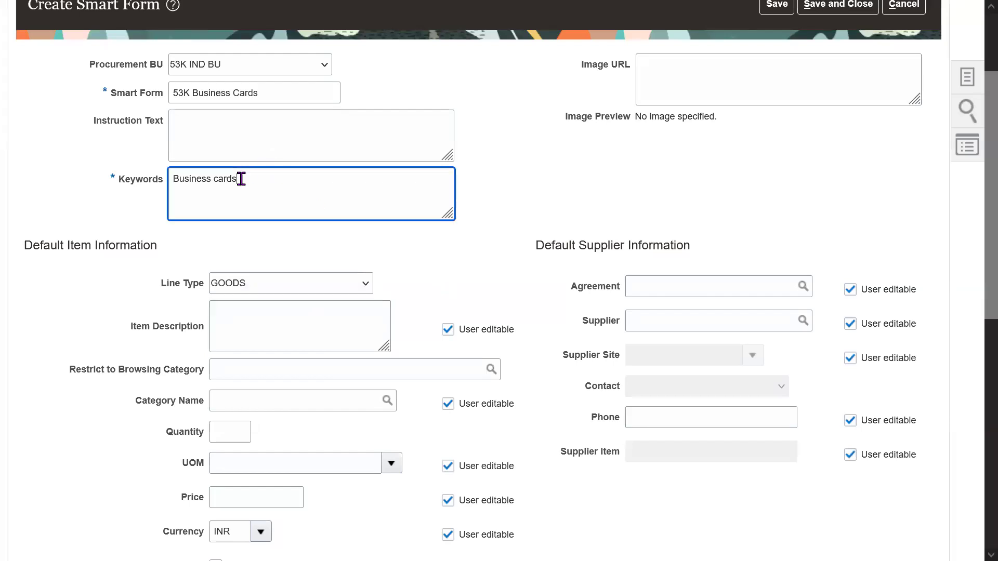
pyautogui.moveTo(240, 178); pyautogui.dragTo(173, 179)
pyautogui.click(265, 317)
pyautogui.write('Business cards')
pyautogui.write('- New empl')
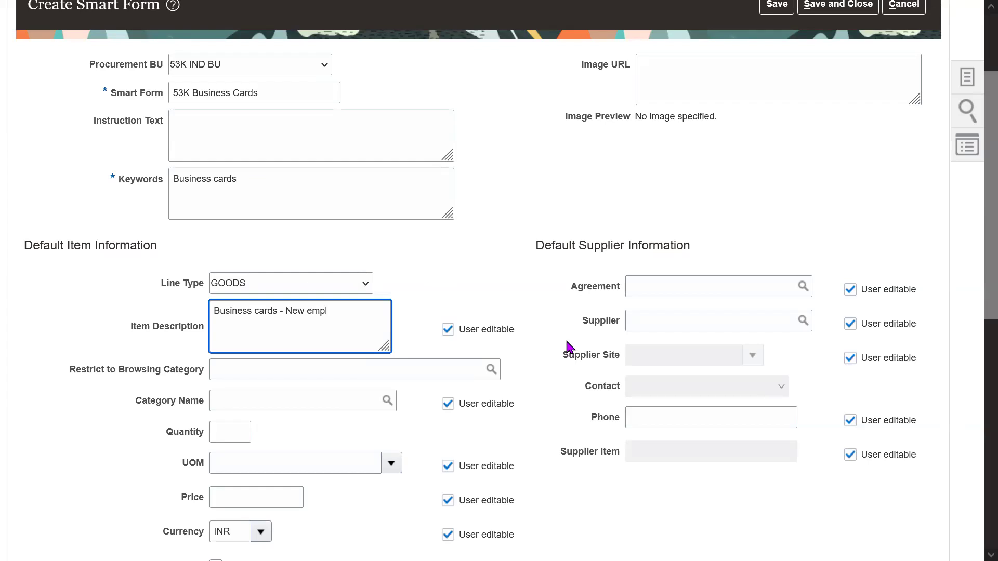
pyautogui.write('oyees')
pyautogui.click(473, 276)
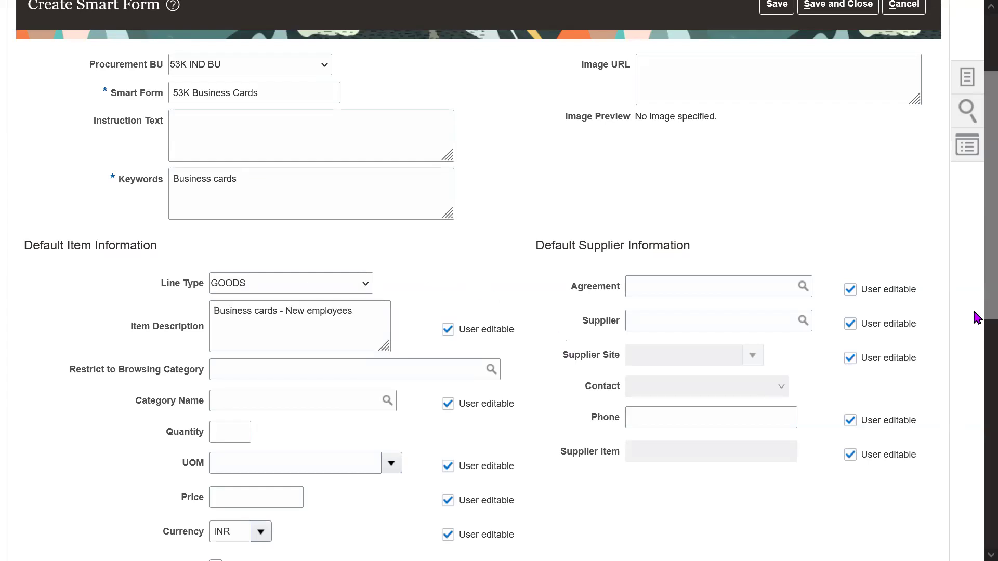
pyautogui.scroll(-1, 974, 313)
# Leave browsing category empty and set the category name to Advertisement.
pyautogui.click(309, 329)
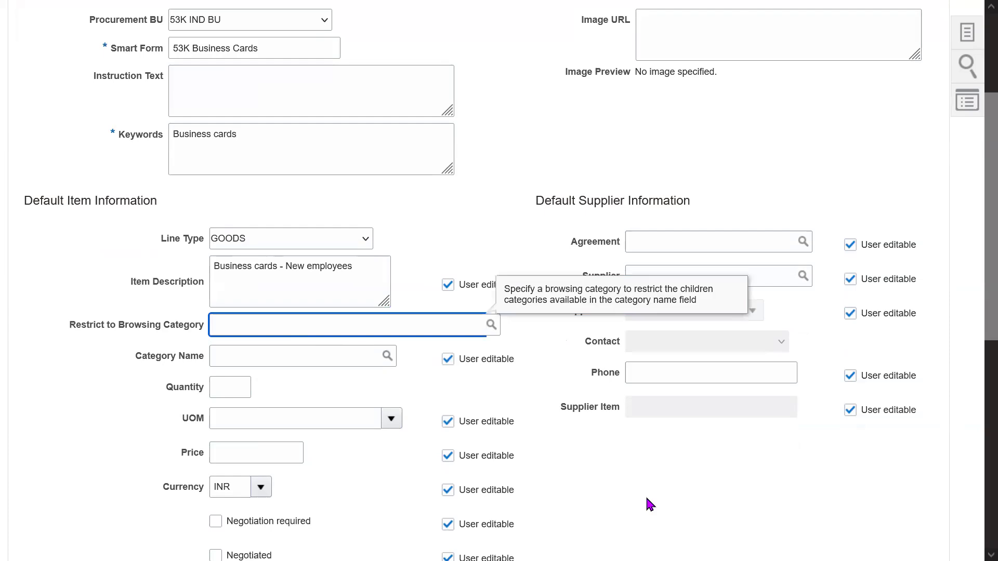
pyautogui.write('Ad')
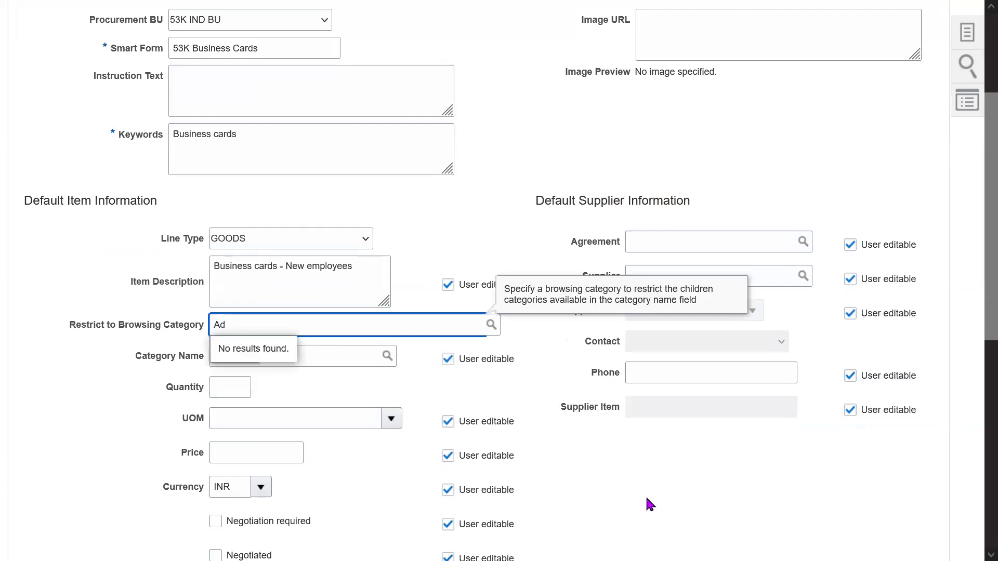
pyautogui.write('v')
pyautogui.press('BackSpace')
pyautogui.press('BackSpace')
pyautogui.press('BackSpace')
pyautogui.press('Tab')
pyautogui.press('Tab')
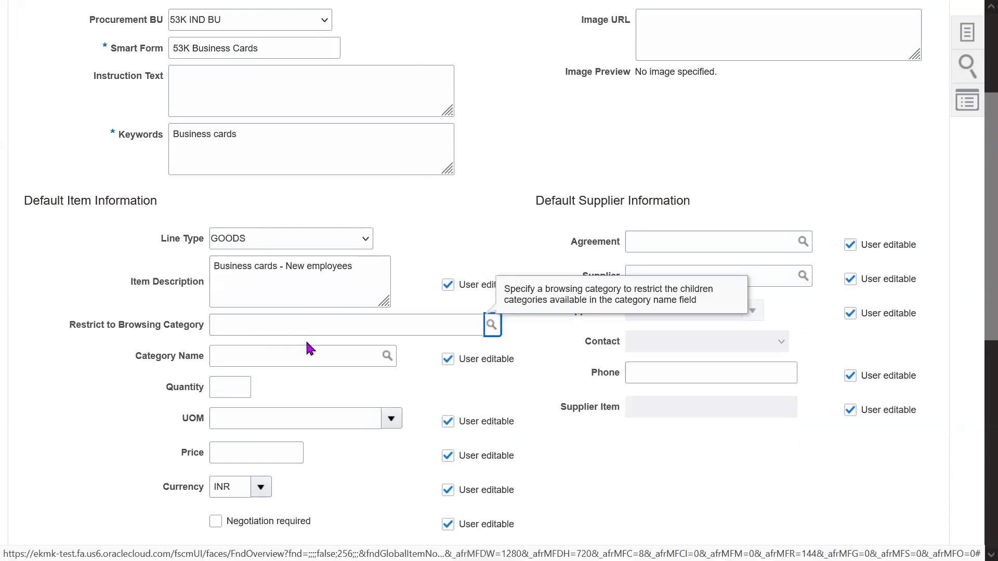
pyautogui.write('Mark')
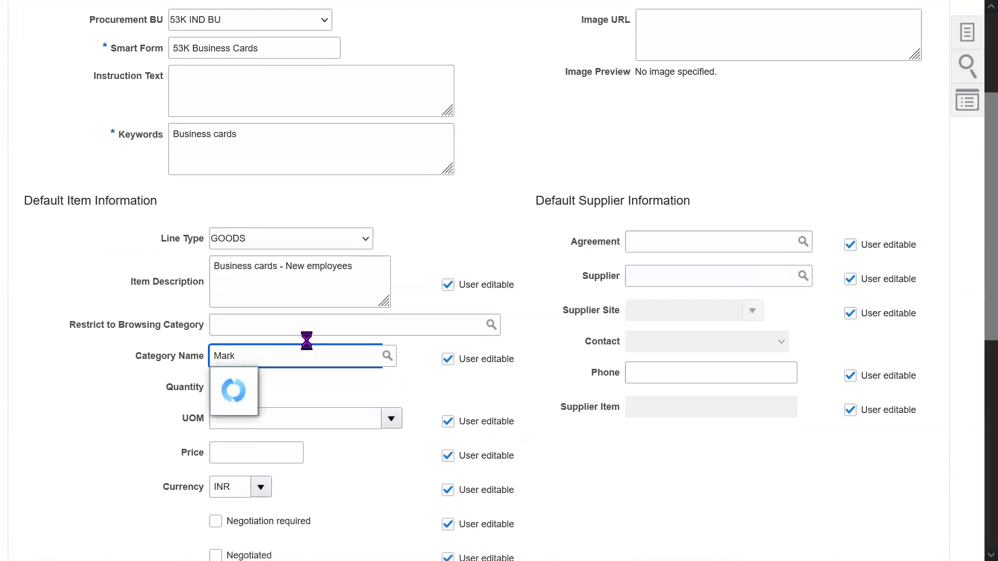
pyautogui.press('BackSpace')
pyautogui.press('BackSpace')
pyautogui.press('BackSpace')
pyautogui.press('BackSpace')
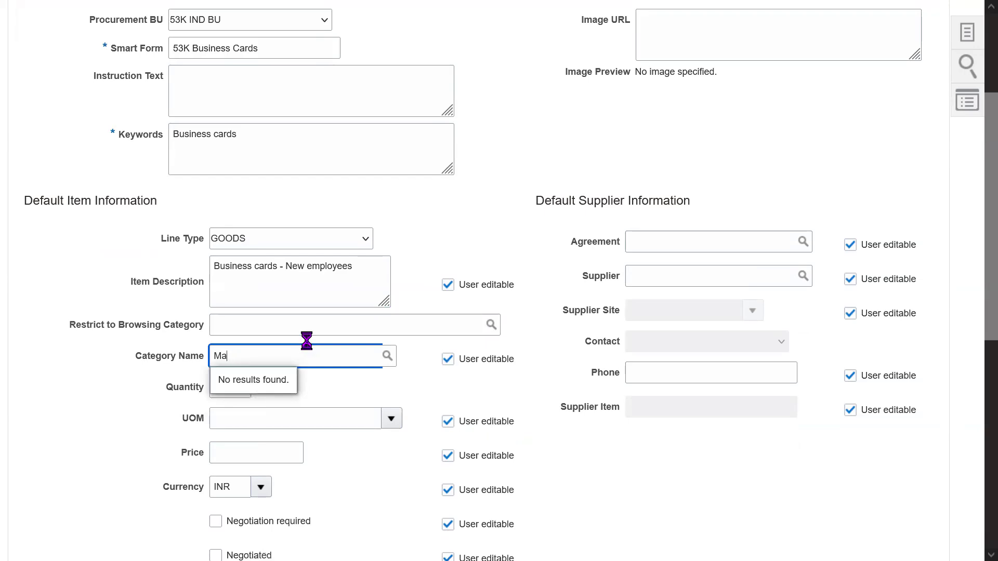
pyautogui.write('Adv')
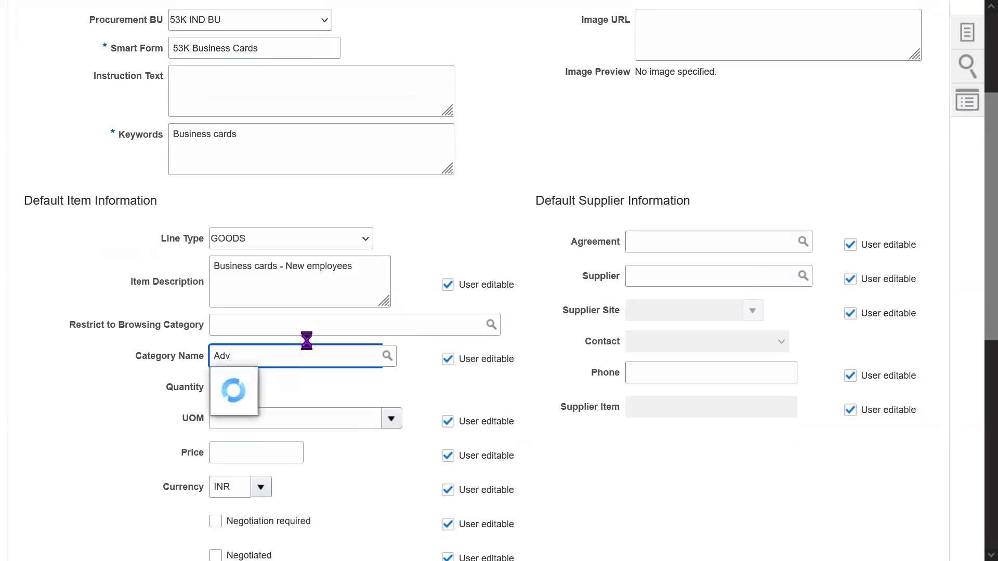
pyautogui.click(274, 379)
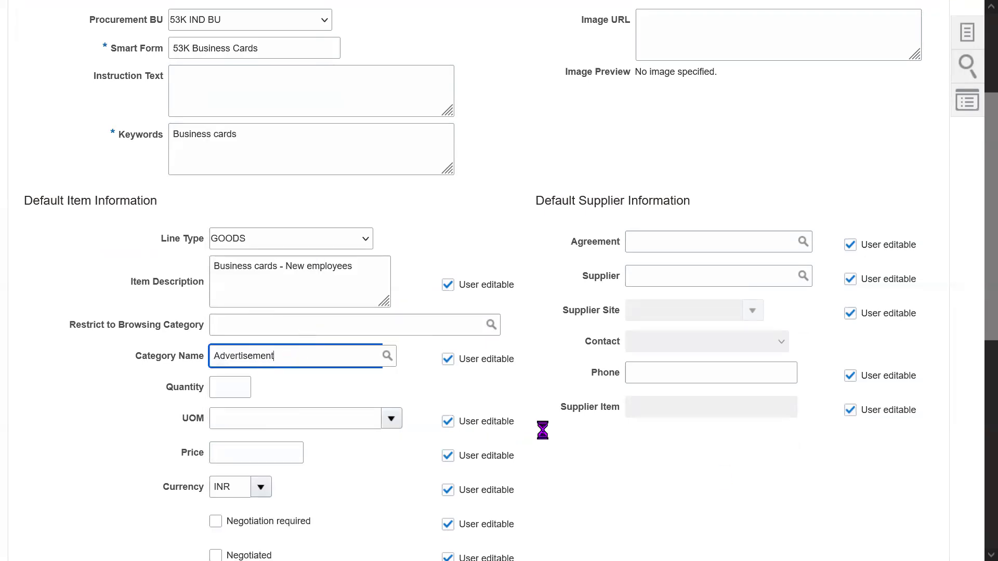
pyautogui.scroll(-2, 977, 296)
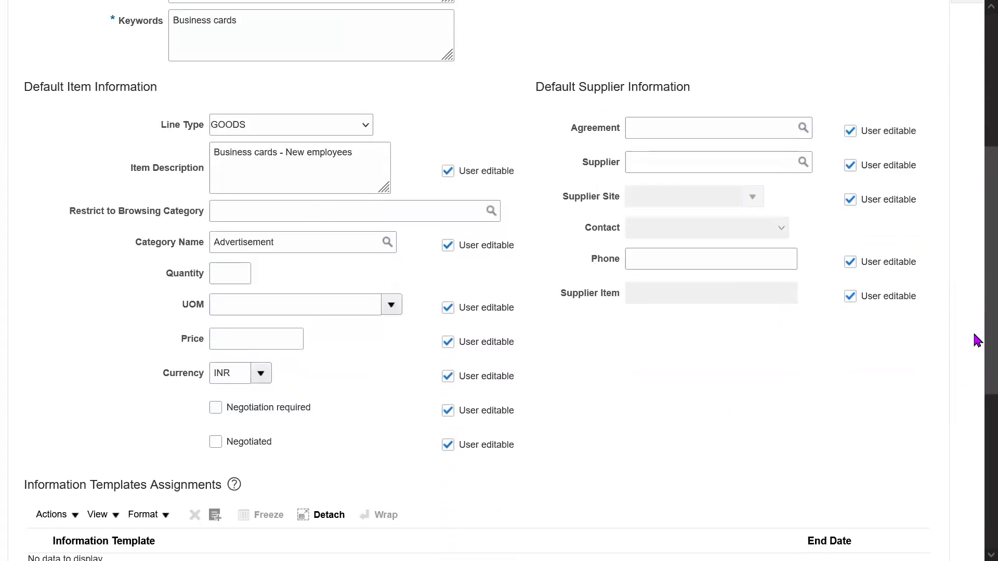
# Set quantity 1, unit of measure Each 8, and price 1,000.00.
pyautogui.click(230, 271)
pyautogui.write('1')
pyautogui.press('Tab')
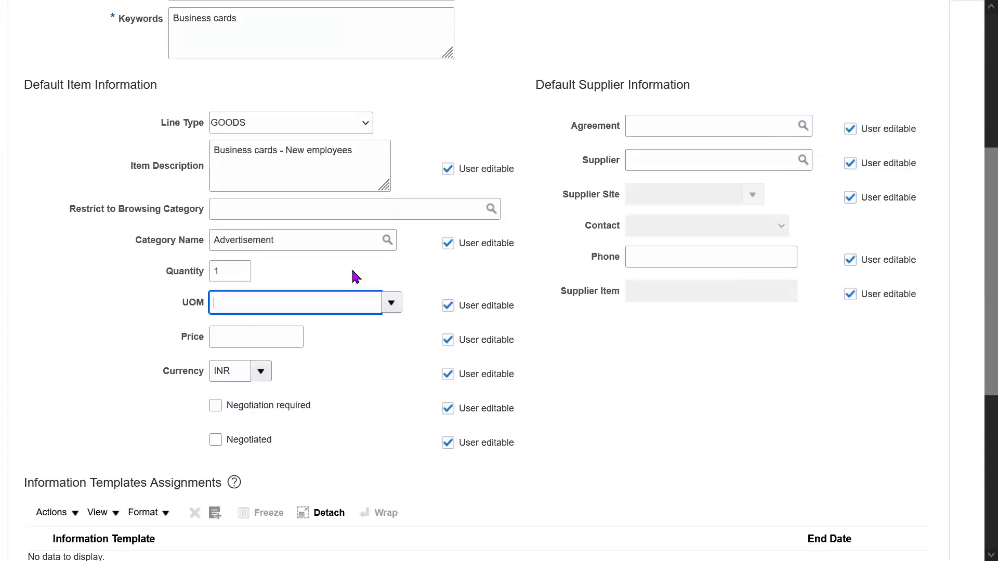
pyautogui.write('Each 8')
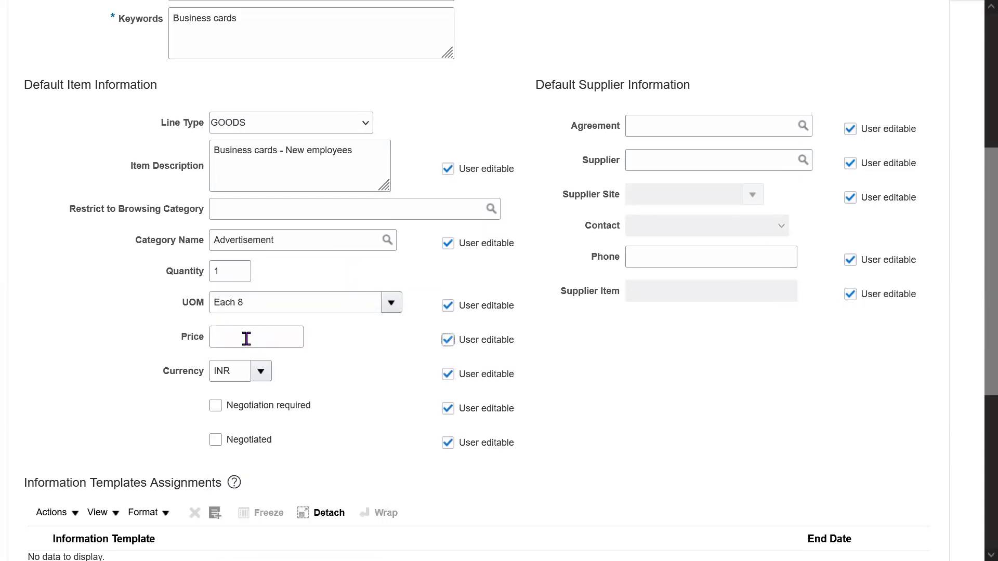
pyautogui.click(242, 339)
pyautogui.write('1000')
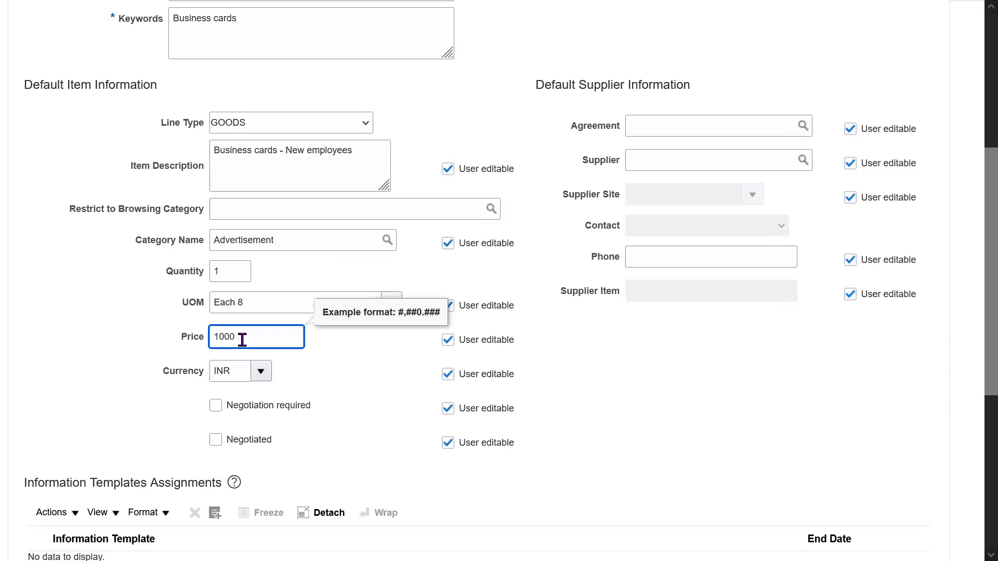
pyautogui.click(719, 415)
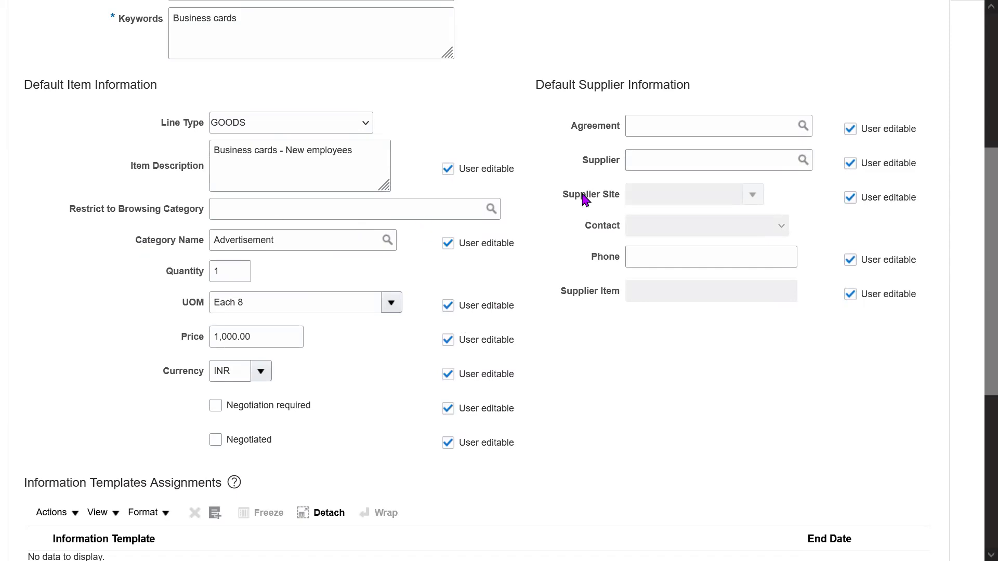
# Turn off User editable for the item description and price.
pyautogui.click(358, 149)
pyautogui.hotkey('ctrl', 'a')
pyautogui.click(474, 139)
pyautogui.click(230, 273)
pyautogui.click(475, 344)
pyautogui.click(245, 270)
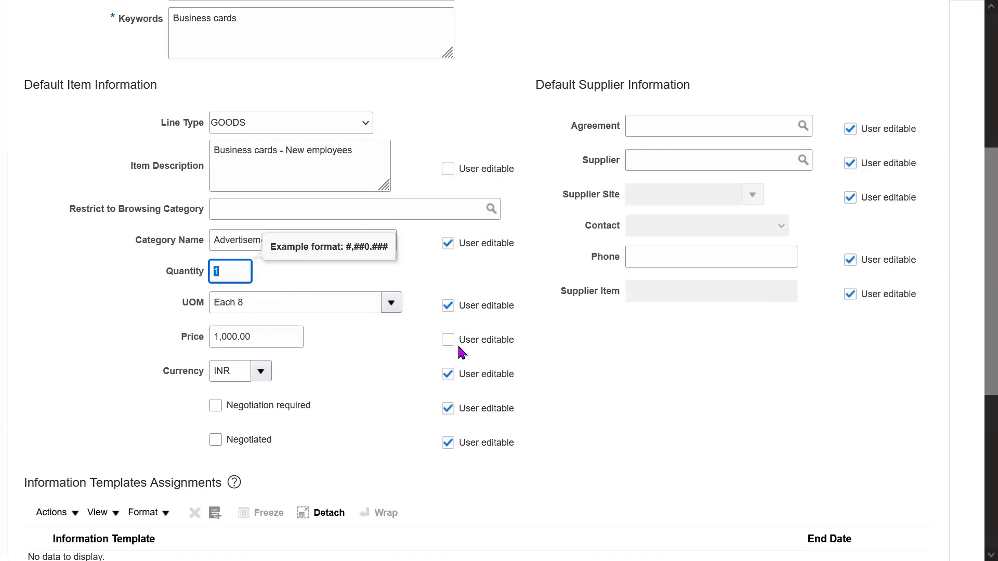
pyautogui.click(669, 395)
# Check that item description and price are no longer user editable.
pyautogui.moveTo(975, 322); pyautogui.dragTo(974, 304)
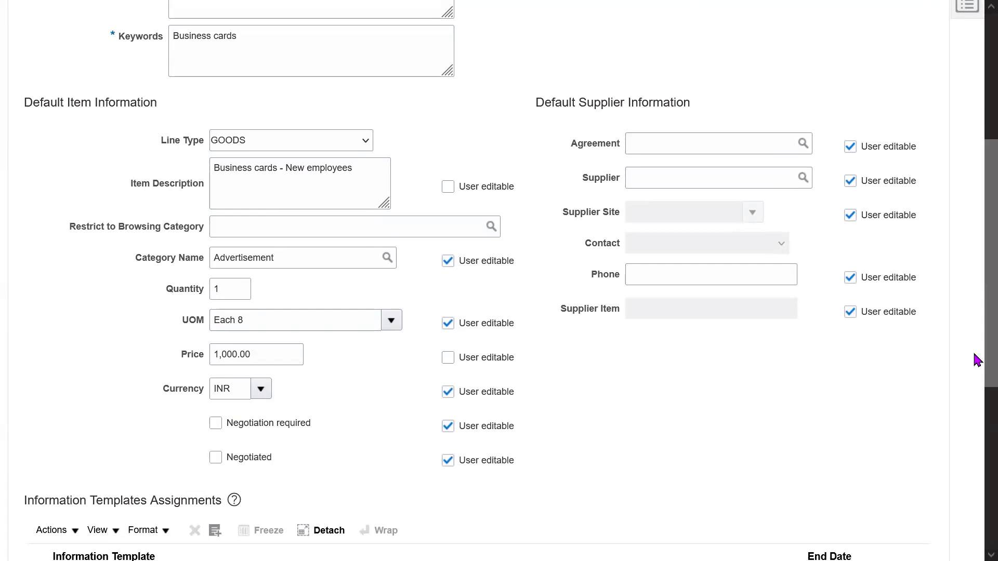
pyautogui.moveTo(525, 197); pyautogui.dragTo(475, 194)
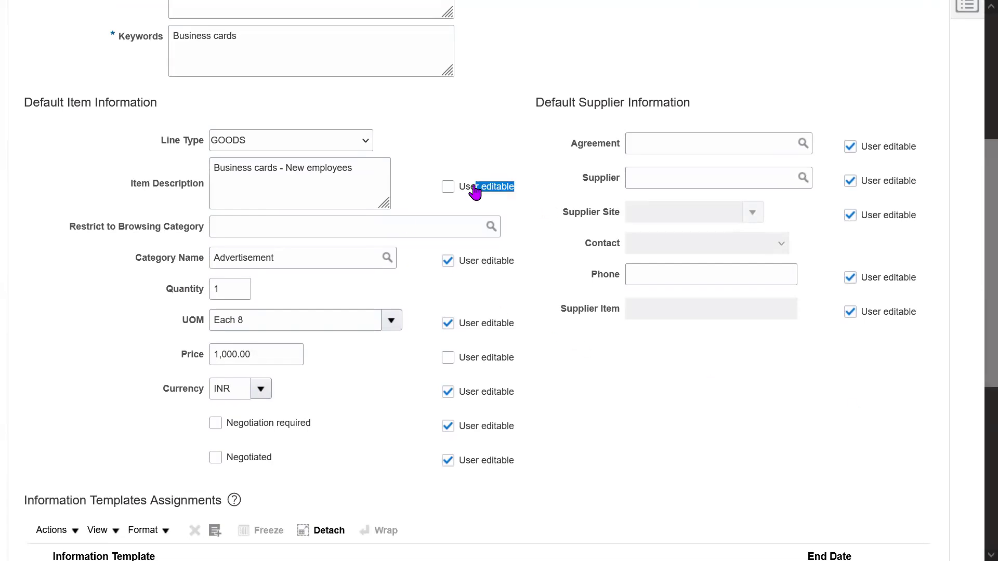
pyautogui.moveTo(523, 356); pyautogui.dragTo(473, 358)
pyautogui.click(677, 388)
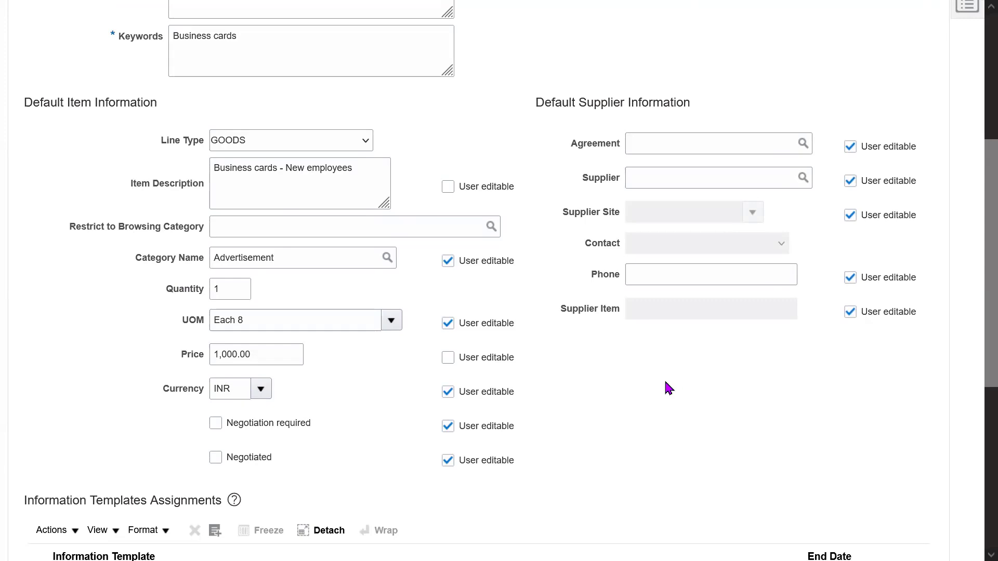
pyautogui.doubleClick(268, 346)
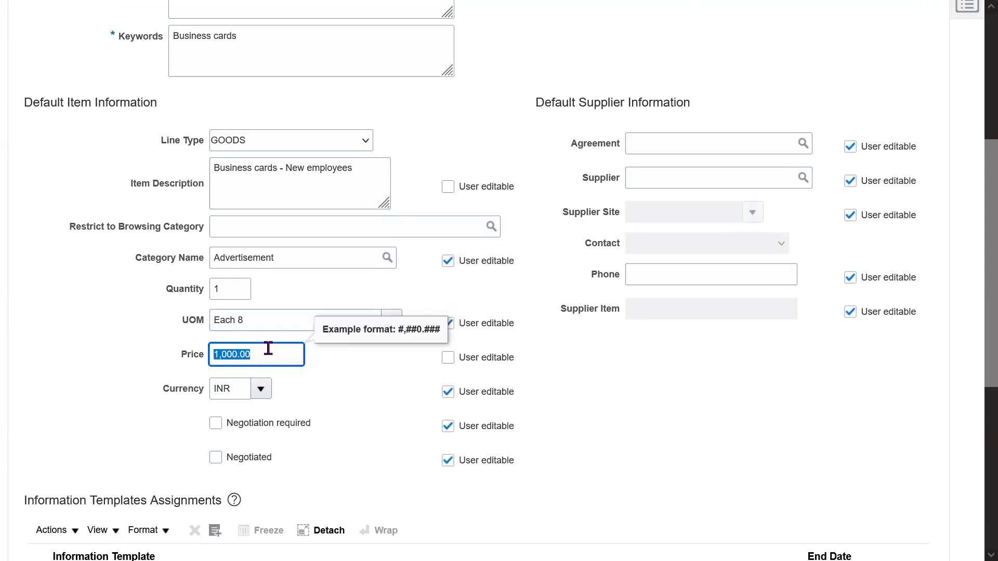
pyautogui.click(622, 398)
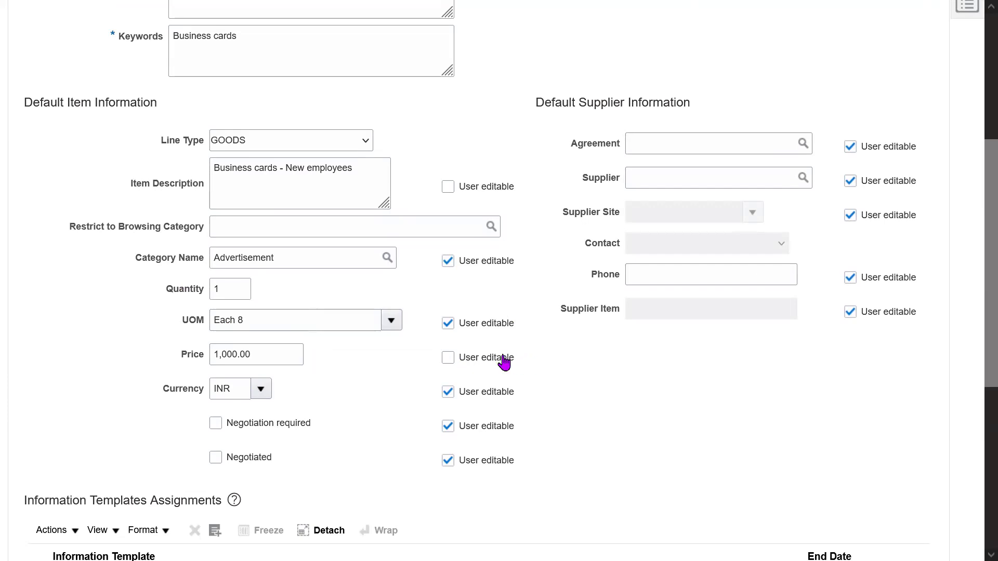
pyautogui.moveTo(517, 189); pyautogui.dragTo(466, 189)
pyautogui.moveTo(537, 363); pyautogui.dragTo(475, 356)
pyautogui.moveTo(528, 172); pyautogui.dragTo(507, 182)
pyautogui.click(748, 427)
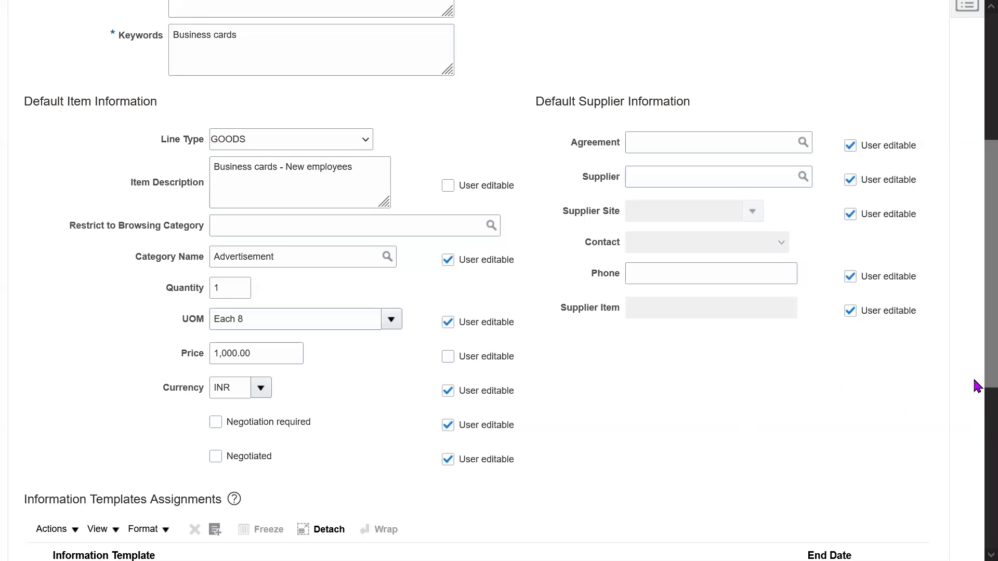
pyautogui.scroll(-5, 975, 312)
pyautogui.scroll(10, 976, 208)
# Save and close the smart form, then open Manage Content Zones and select 53K All BU Users.
pyautogui.click(839, 125)
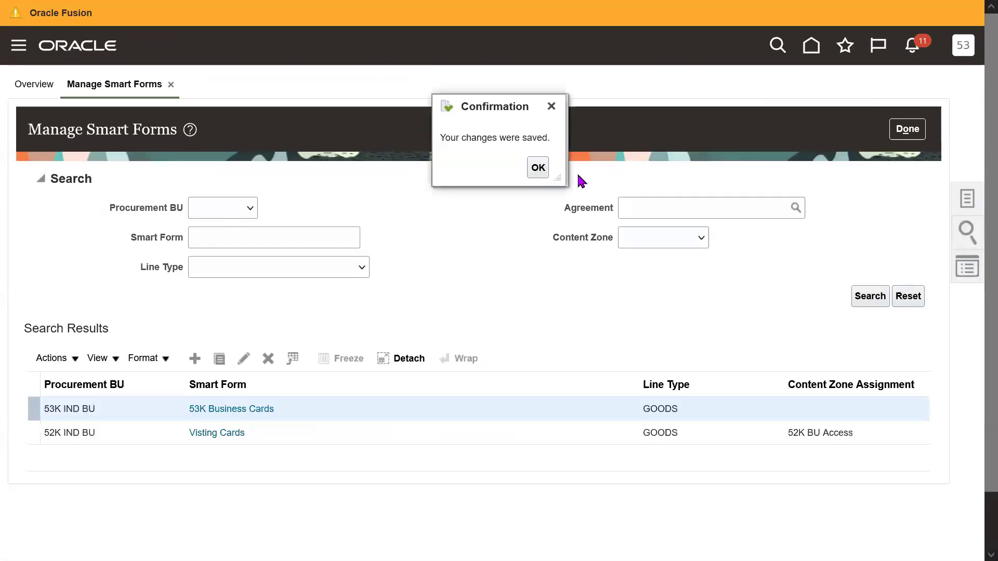
pyautogui.click(538, 167)
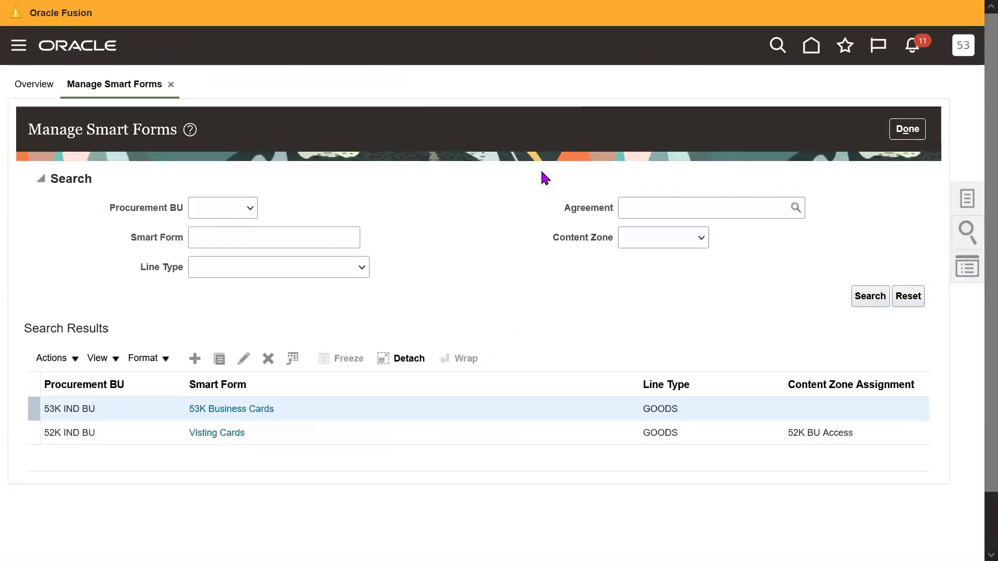
pyautogui.click(967, 198)
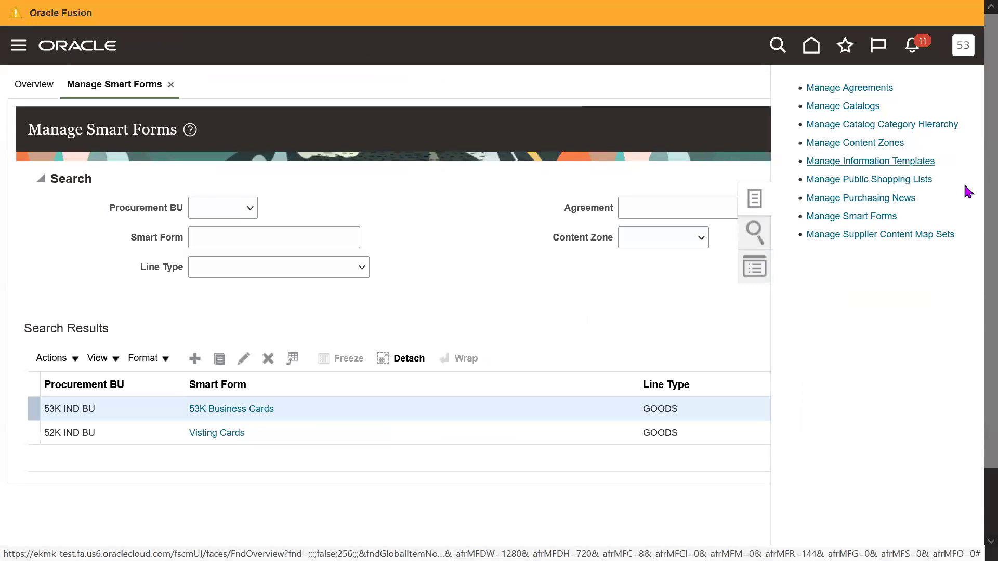
pyautogui.moveTo(910, 222); pyautogui.dragTo(806, 221)
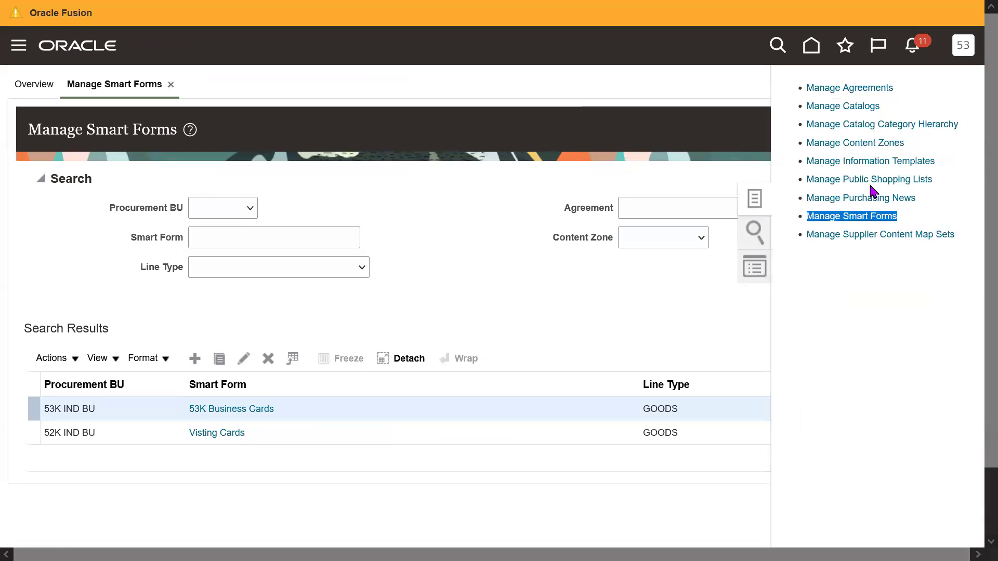
pyautogui.click(930, 145)
pyautogui.click(863, 144)
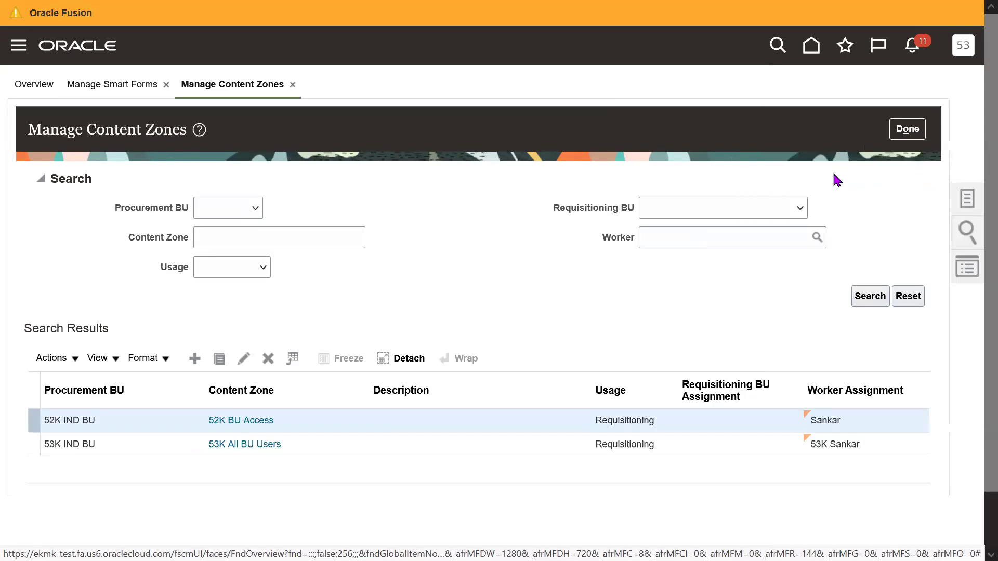
pyautogui.click(238, 446)
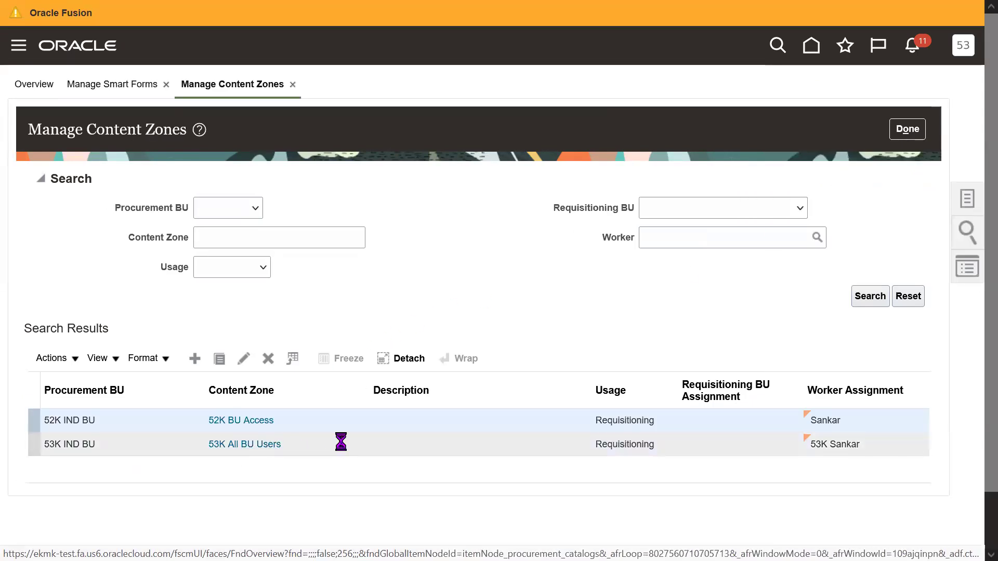
# Edit 53K All BU Users, add the 53K Business Cards smart form, and save and close.
pyautogui.click(245, 358)
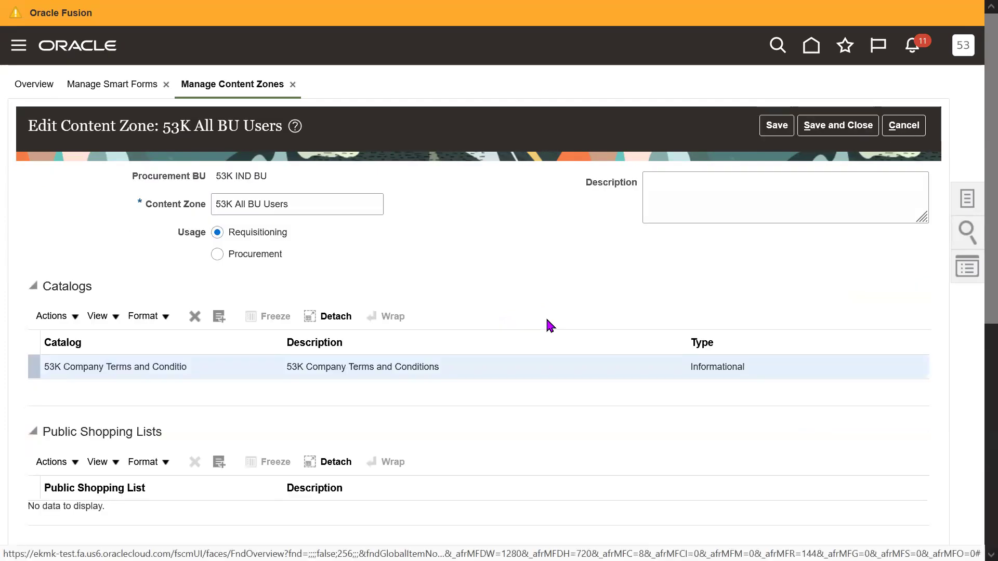
pyautogui.scroll(-3, 977, 338)
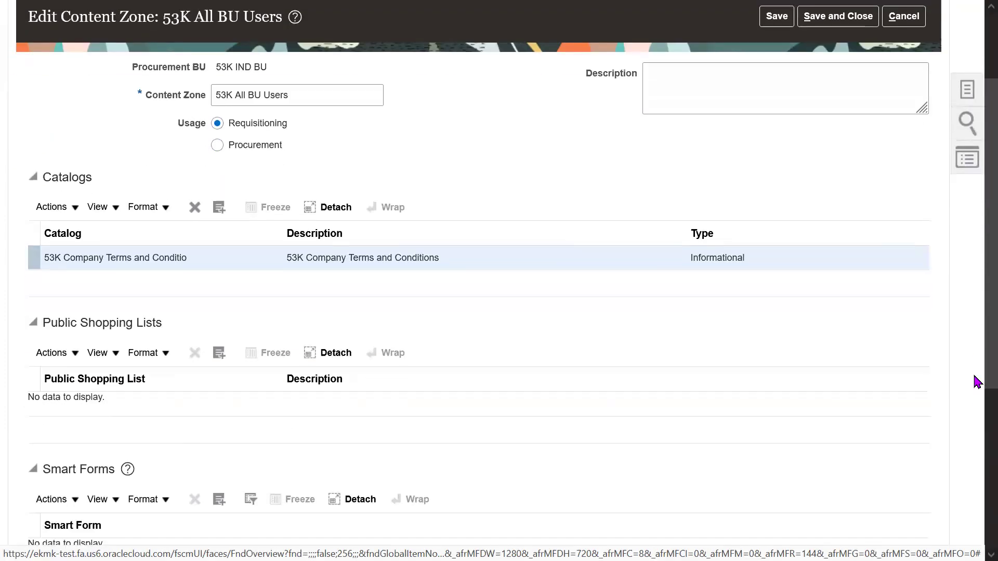
pyautogui.click(219, 448)
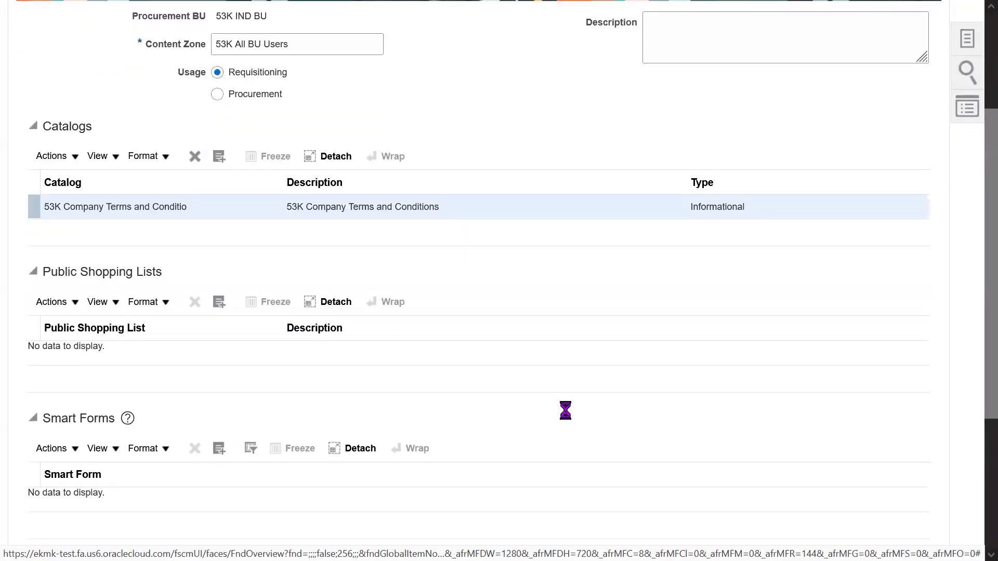
pyautogui.click(447, 341)
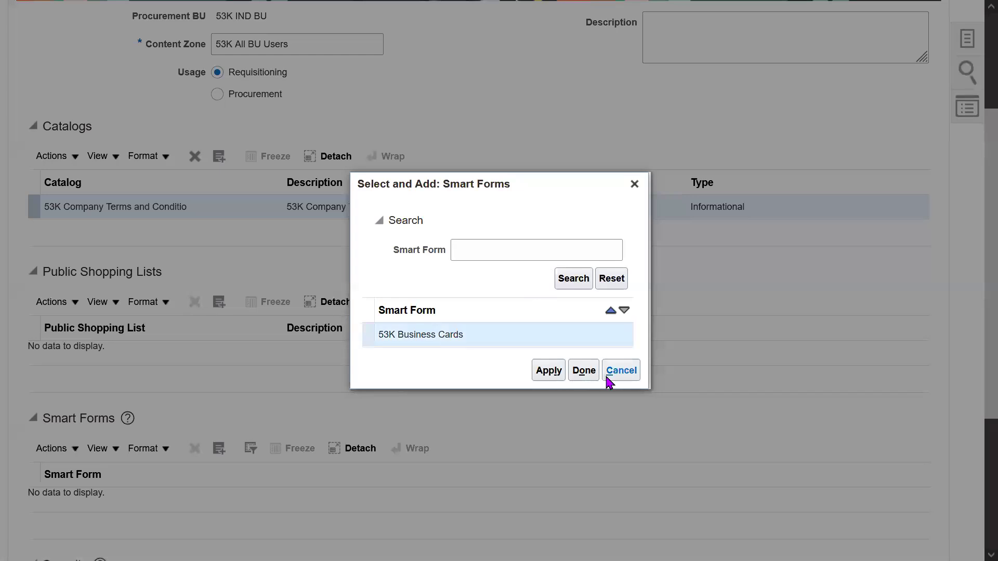
pyautogui.click(556, 380)
pyautogui.click(592, 372)
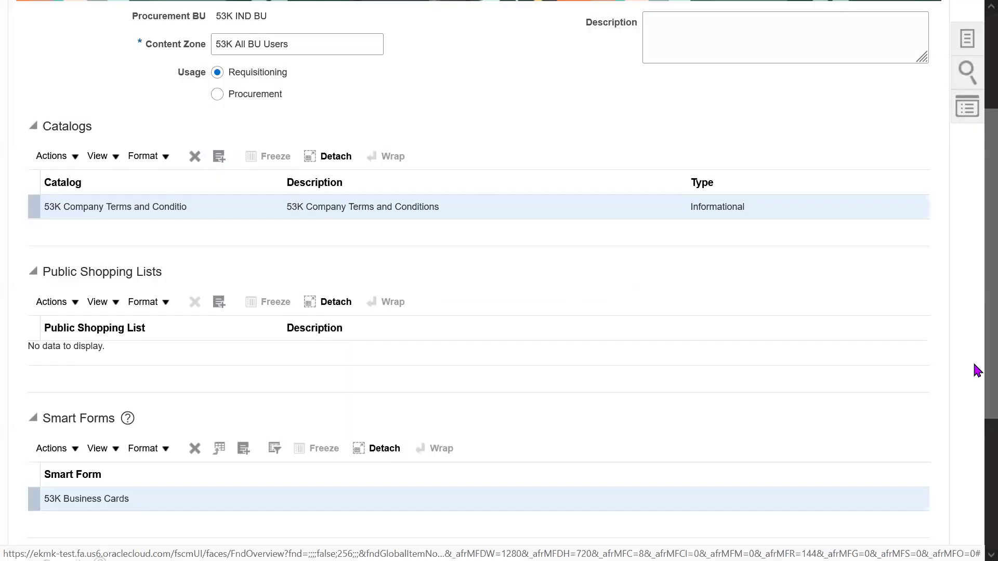
pyautogui.scroll(3, 974, 338)
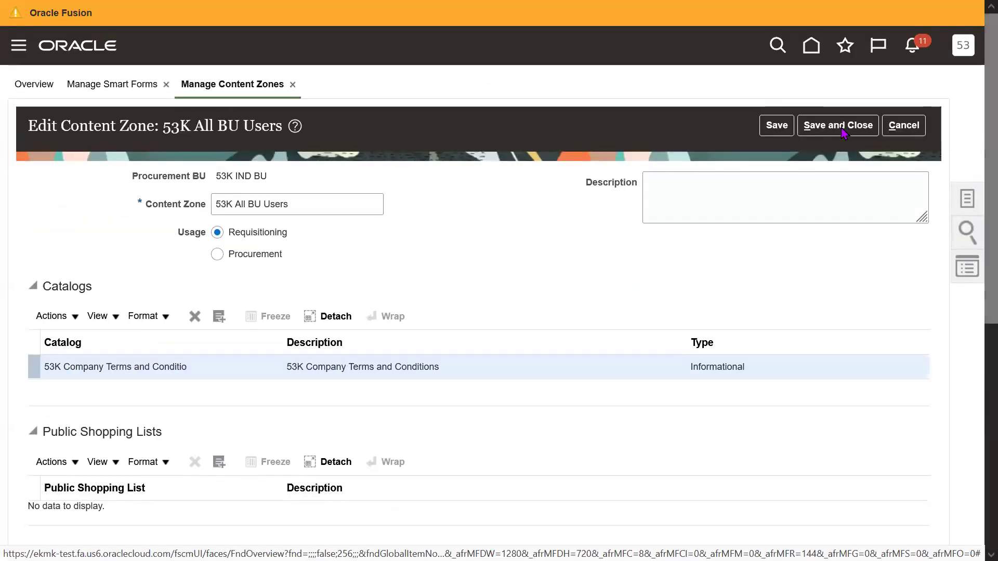
pyautogui.click(852, 125)
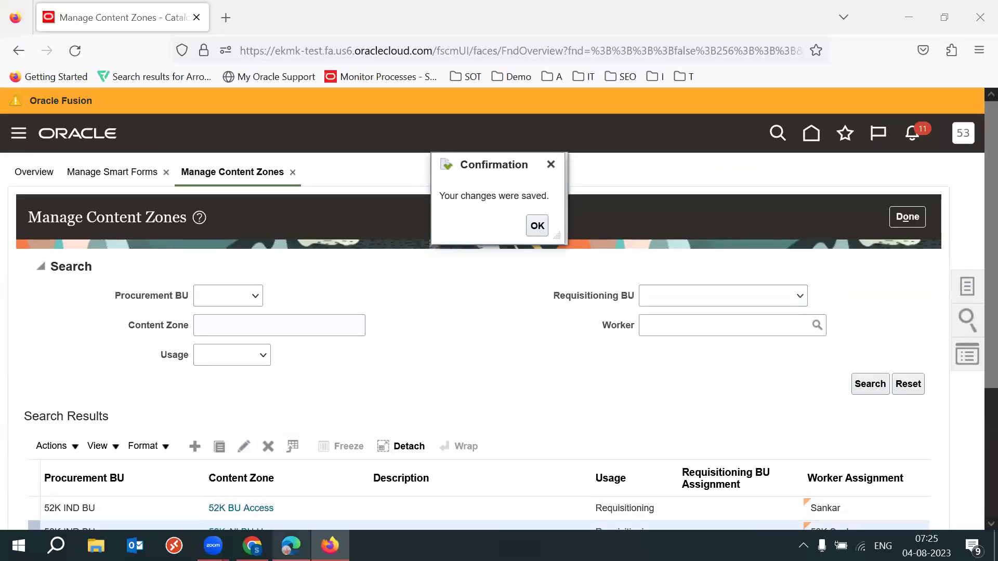
# Refresh the browser, reopen Purchase Requisitions, and confirm 53K Business Cards is listed under Request Forms.
pyautogui.click(291, 546)
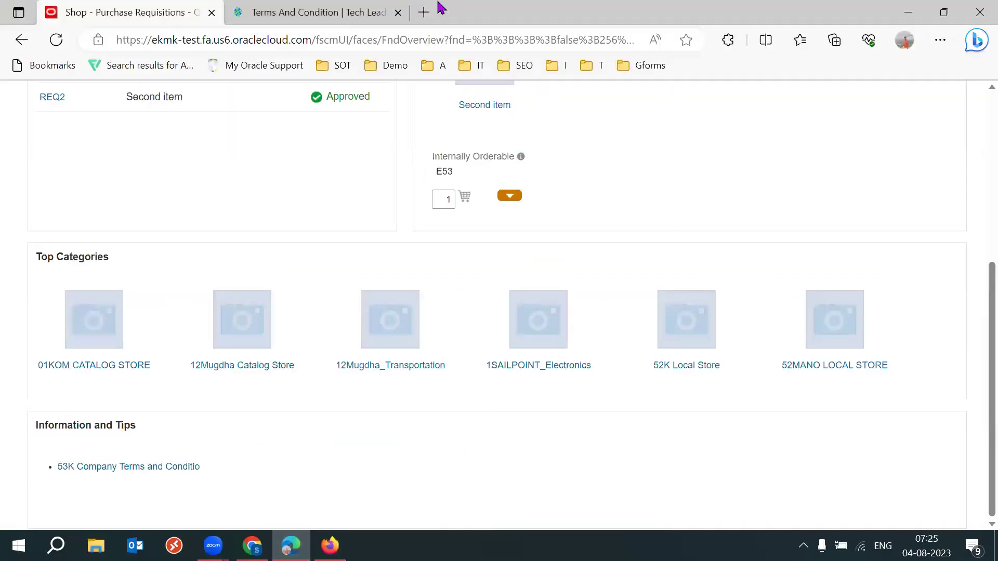
pyautogui.scroll(6, 866, 143)
pyautogui.click(815, 128)
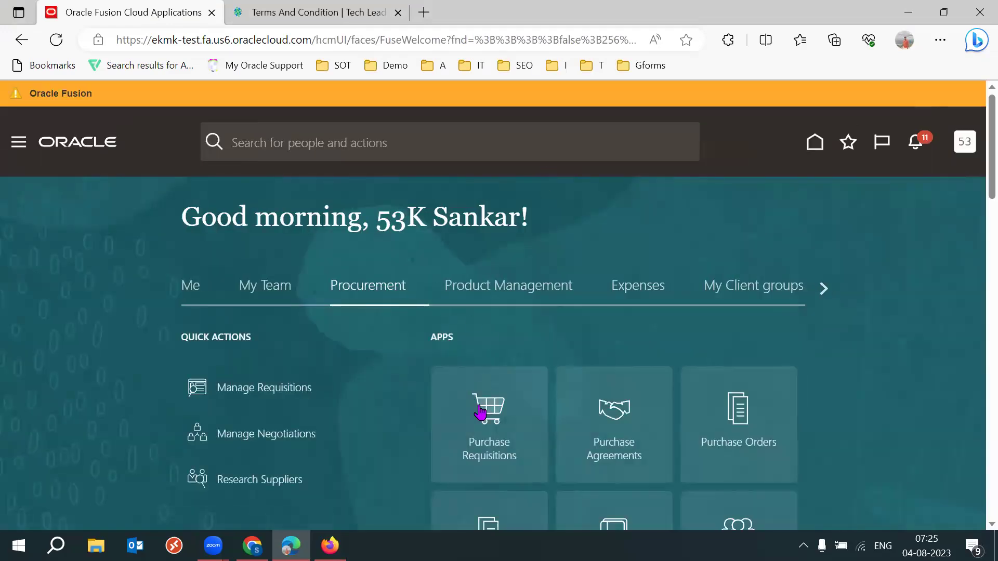
pyautogui.click(479, 412)
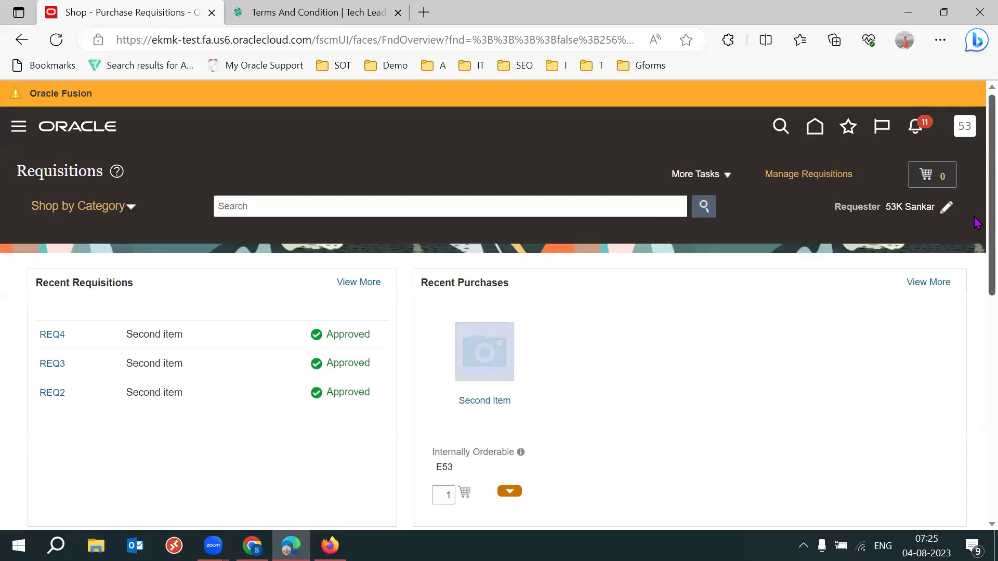
pyautogui.scroll(-8, 977, 309)
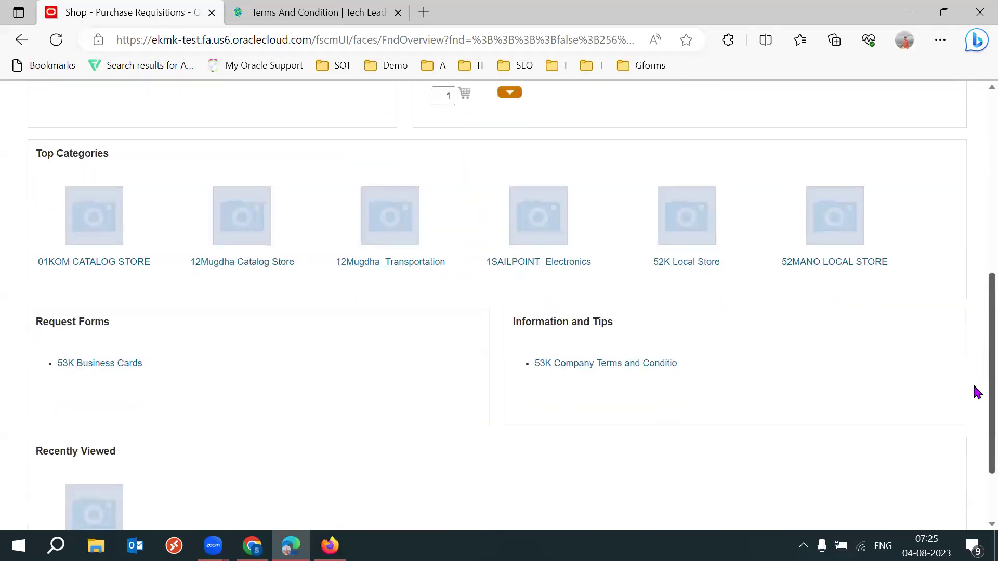
pyautogui.scroll(-1, 975, 405)
pyautogui.moveTo(54, 253); pyautogui.dragTo(100, 254)
pyautogui.tripleClick(104, 259)
pyautogui.click(378, 319)
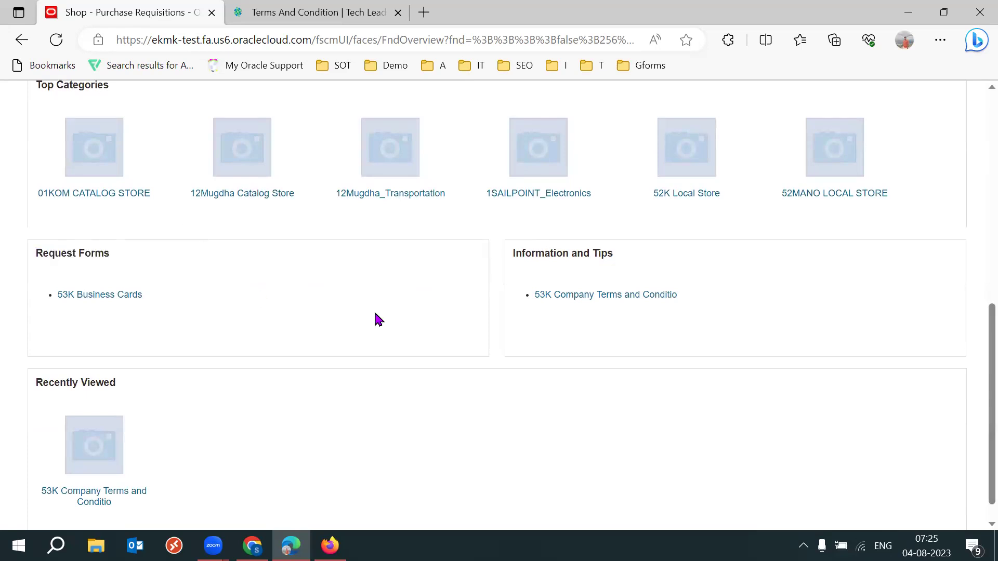
# Open the 53K Business Cards form and review its 'Business cards - New employees' description and 1,000.00 price.
pyautogui.click(94, 297)
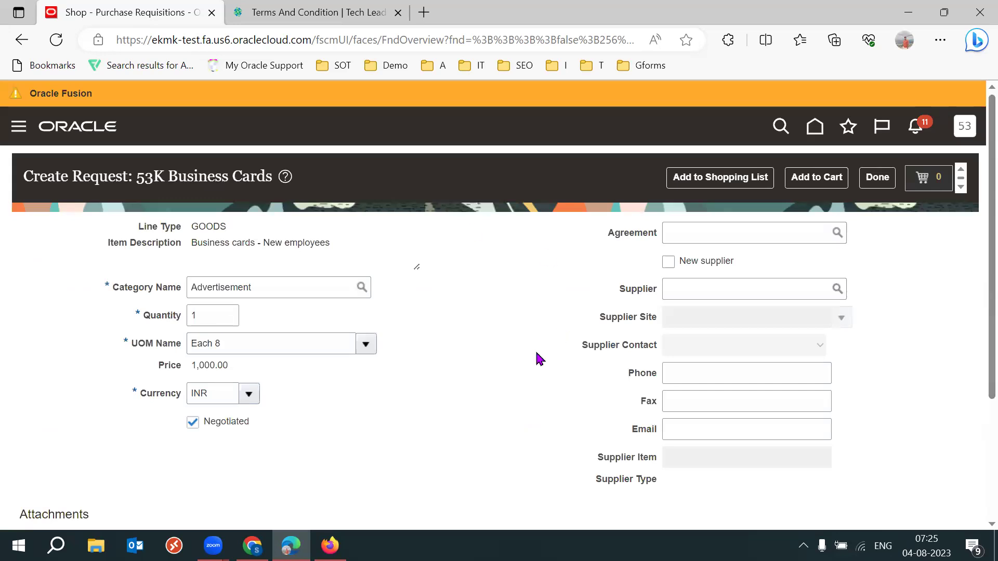
pyautogui.doubleClick(221, 247)
pyautogui.moveTo(220, 246); pyautogui.dragTo(328, 276)
pyautogui.click(507, 350)
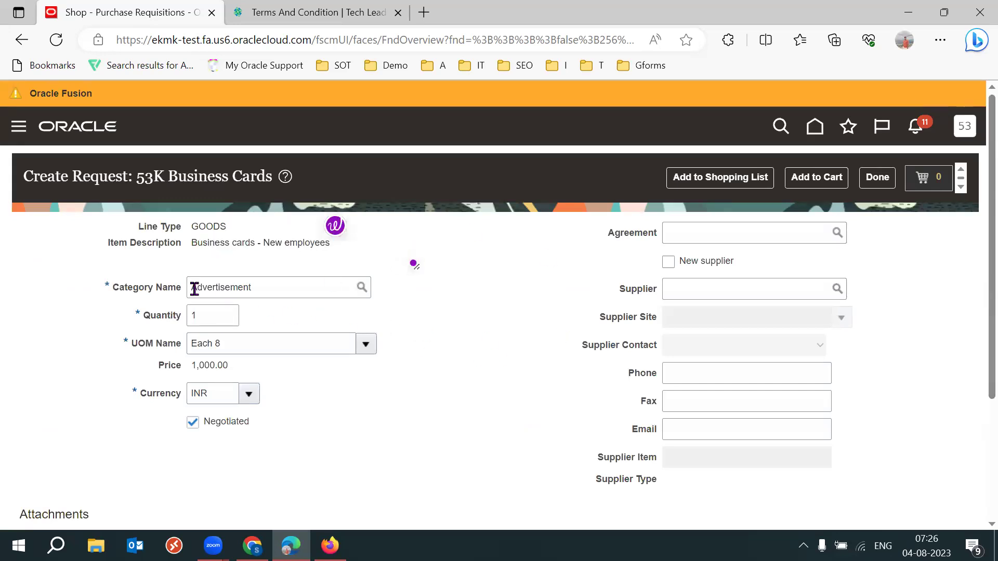
pyautogui.moveTo(195, 289); pyautogui.dragTo(117, 289)
pyautogui.click(474, 251)
pyautogui.click(281, 249)
pyautogui.doubleClick(280, 248)
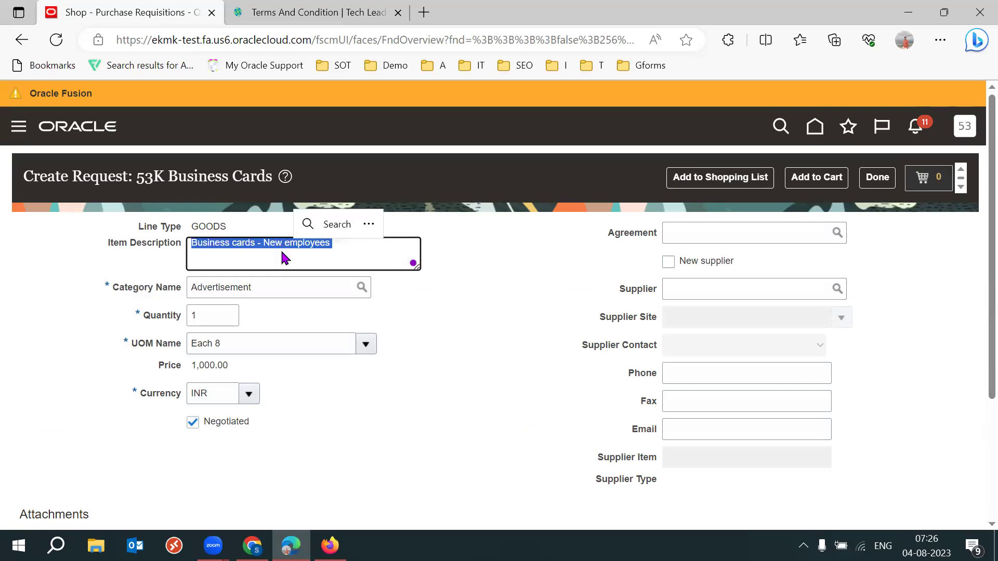
pyautogui.click(502, 334)
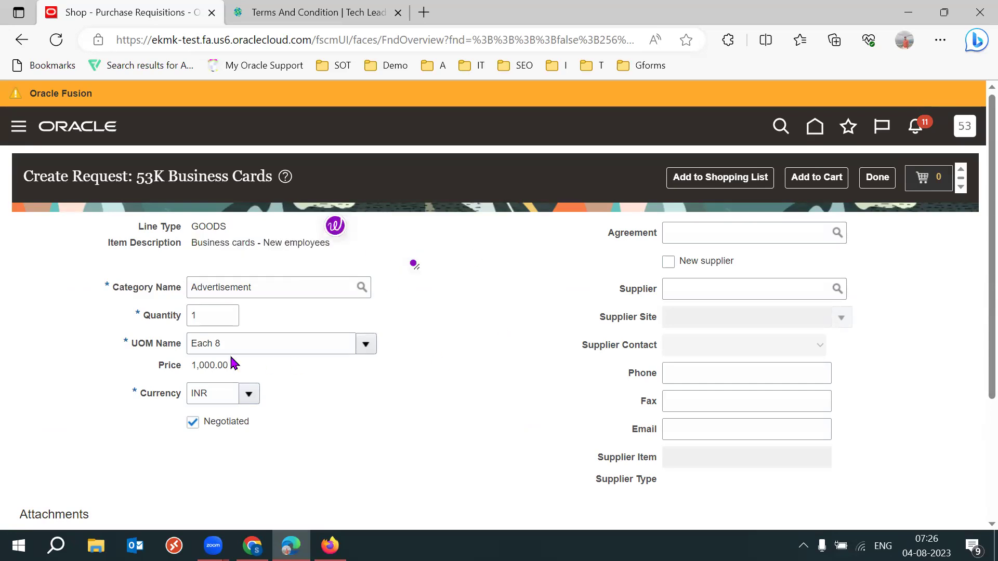
pyautogui.doubleClick(205, 365)
pyautogui.click(390, 419)
# Add the Business cards - New employees request to the cart.
pyautogui.click(816, 177)
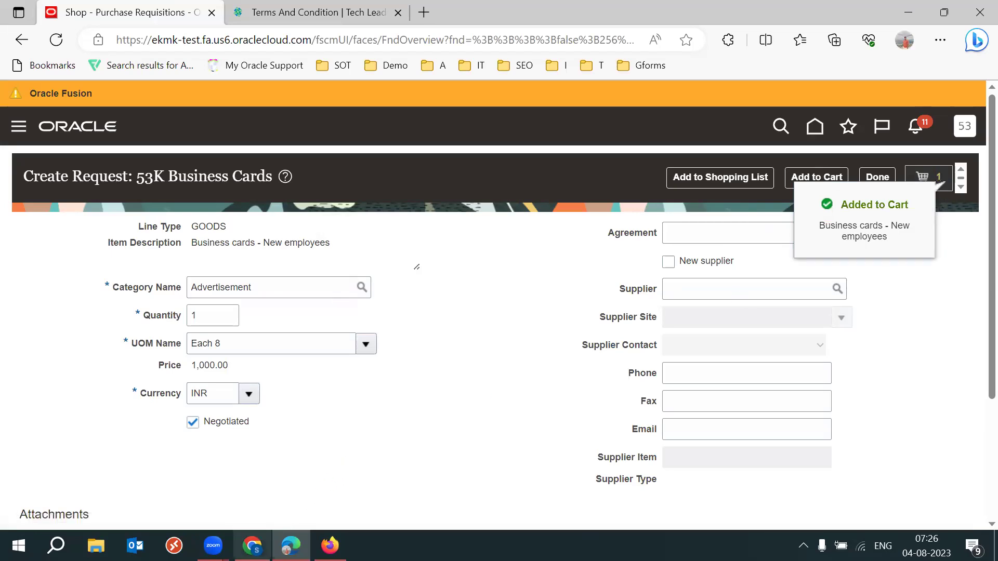
pyautogui.moveTo(252, 546)
pyautogui.click(234, 447)
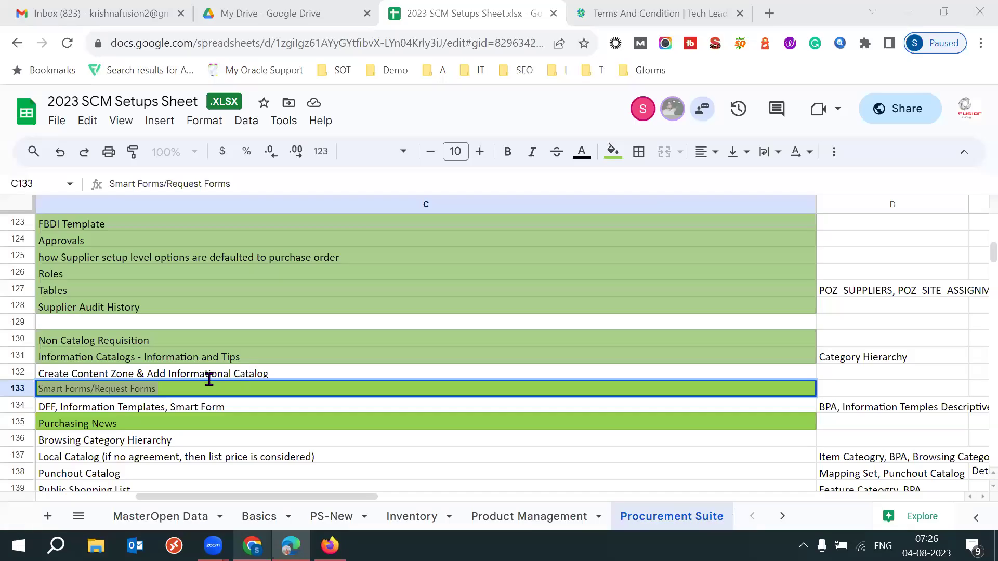
# Review the Smart Forms and Purchasing News notes in cells C134 and C135 of the setups sheet.
pyautogui.click(124, 410)
pyautogui.press('Left')
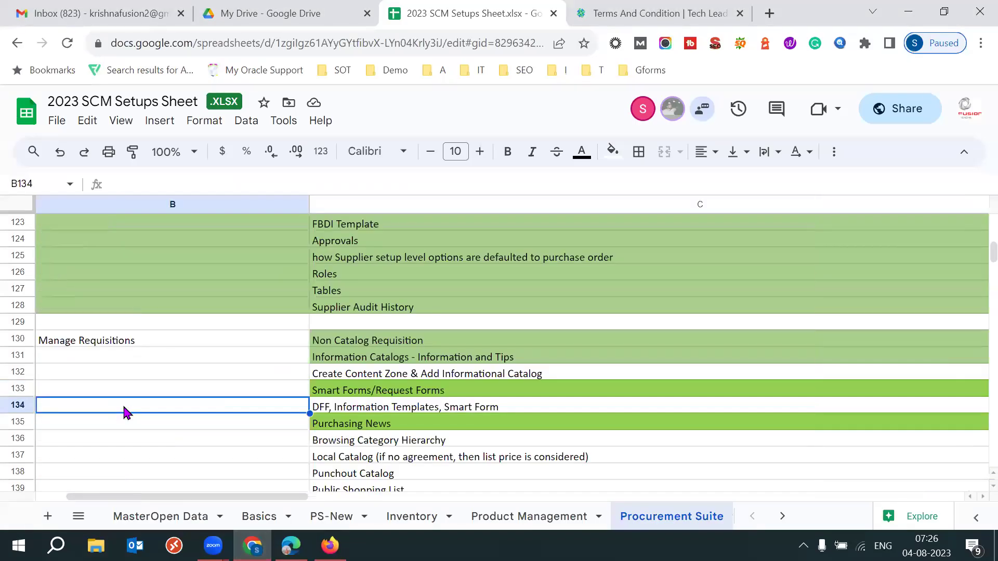
pyautogui.click(350, 411)
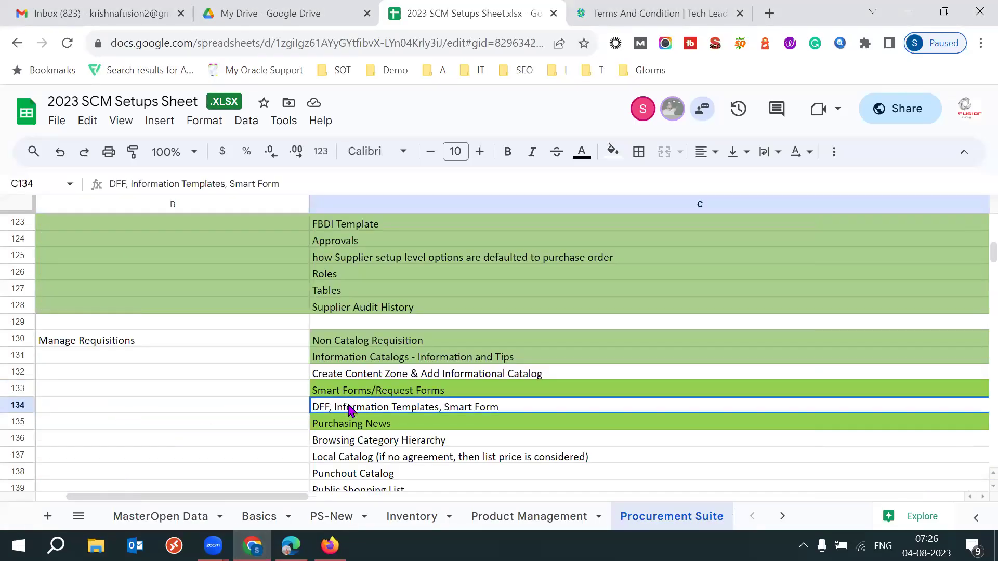
pyautogui.press('Down')
pyautogui.press('Left')
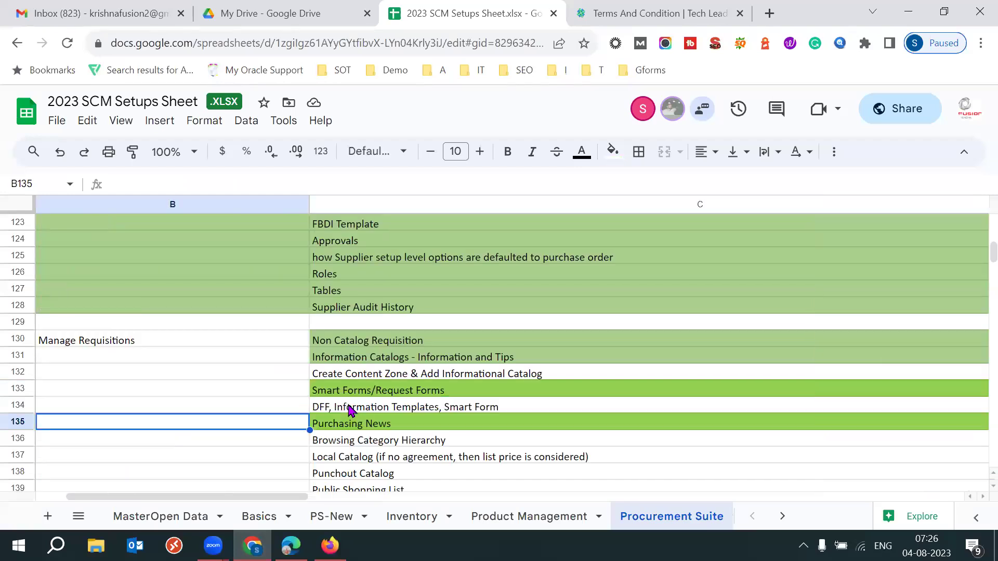
pyautogui.press('Down')
pyautogui.press('Down')
pyautogui.press('Down')
pyautogui.press('Down')
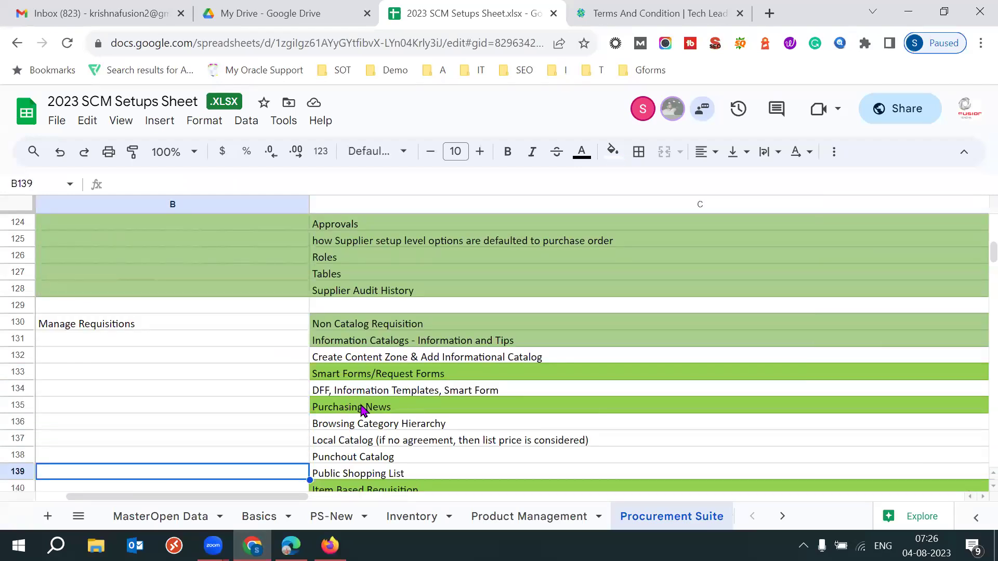
pyautogui.click(373, 409)
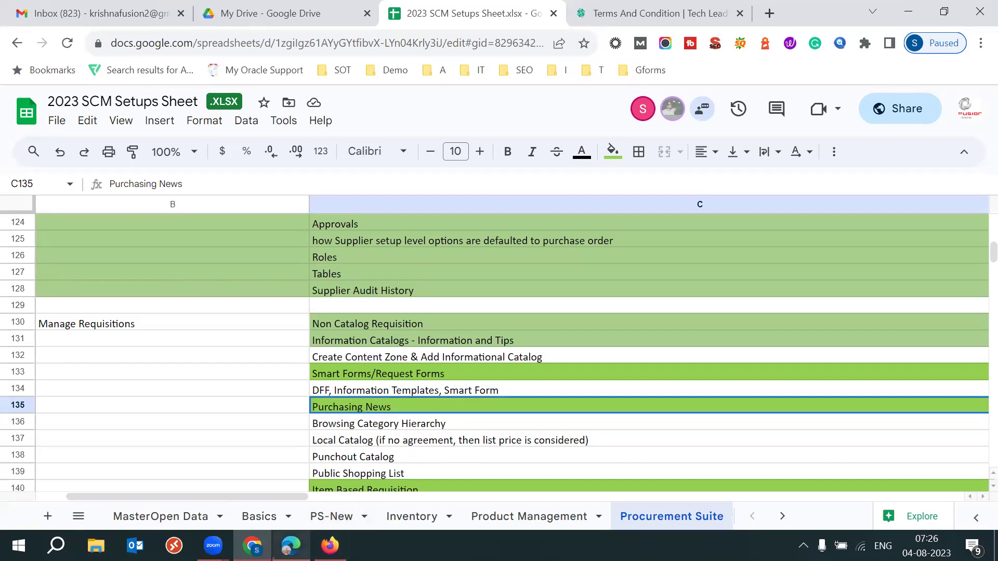
# Return to the Manage Content Zones page in Firefox and bring up the catalog setup task list.
pyautogui.moveTo(291, 545)
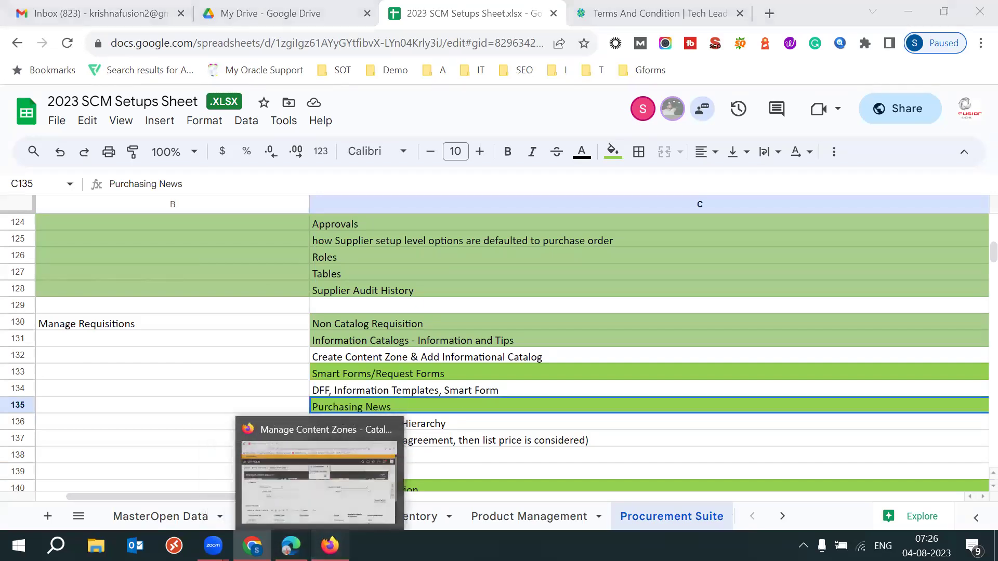
pyautogui.click(329, 546)
pyautogui.click(971, 289)
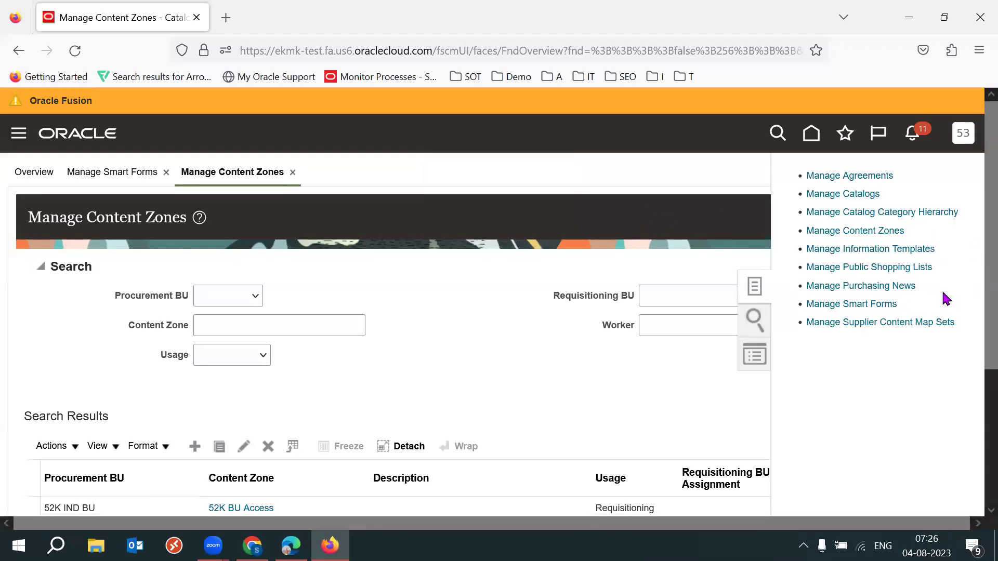
# Open Manage Purchasing News and copy the existing news sentence.
pyautogui.click(880, 285)
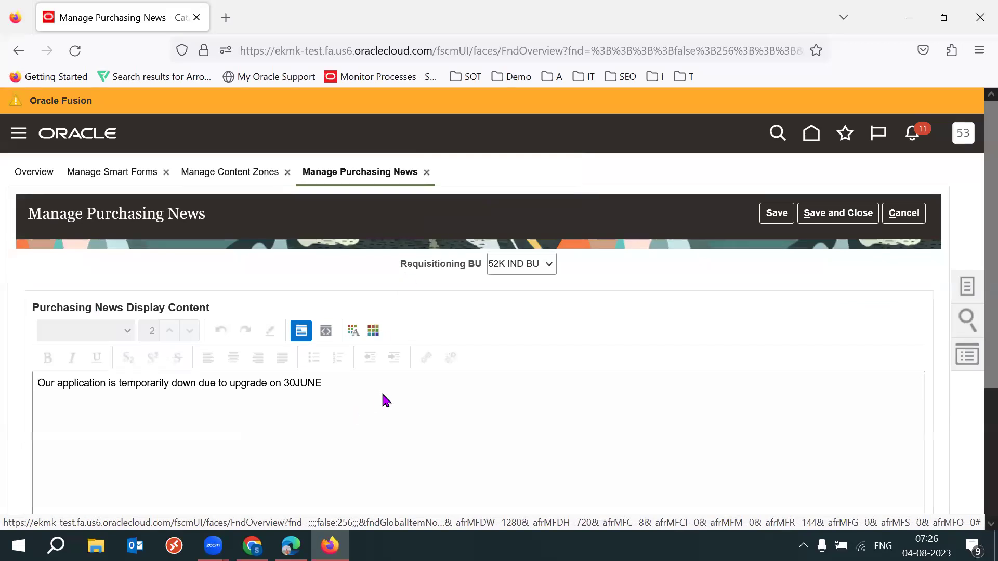
pyautogui.click(385, 399)
pyautogui.hotkey('ctrl', 'a')
pyautogui.scroll(-2, 972, 312)
pyautogui.click(391, 407)
pyautogui.tripleClick(95, 285)
pyautogui.click(262, 324)
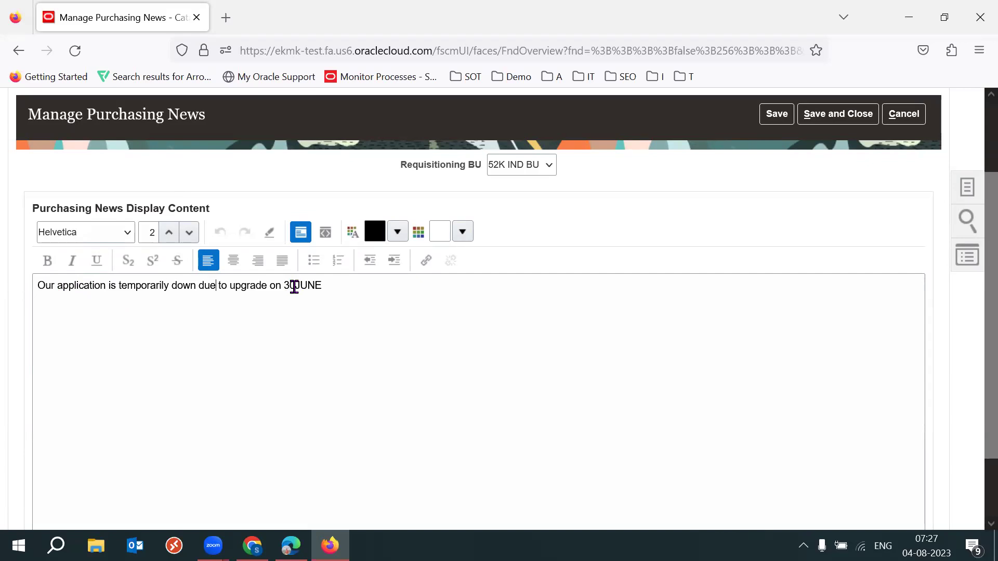
pyautogui.click(353, 283)
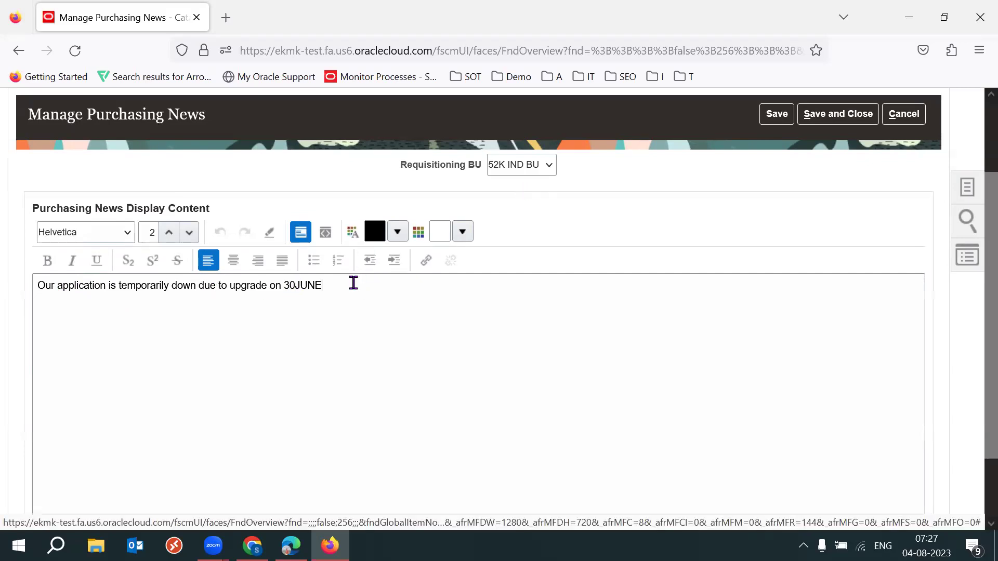
pyautogui.hotkey('ctrl', 'a')
# Switch Requisitioning BU to 53K IND BU, paste the sentence, and delete its 30JUNE date.
pyautogui.click(517, 165)
pyautogui.click(525, 188)
pyautogui.click(203, 347)
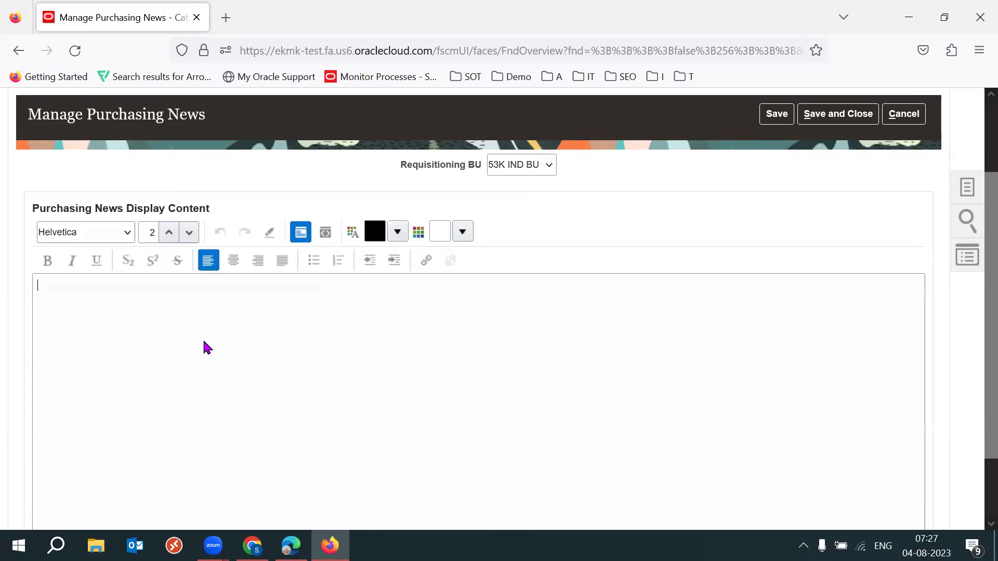
pyautogui.hotkey('ctrl', 'v')
pyautogui.moveTo(281, 291); pyautogui.dragTo(407, 289)
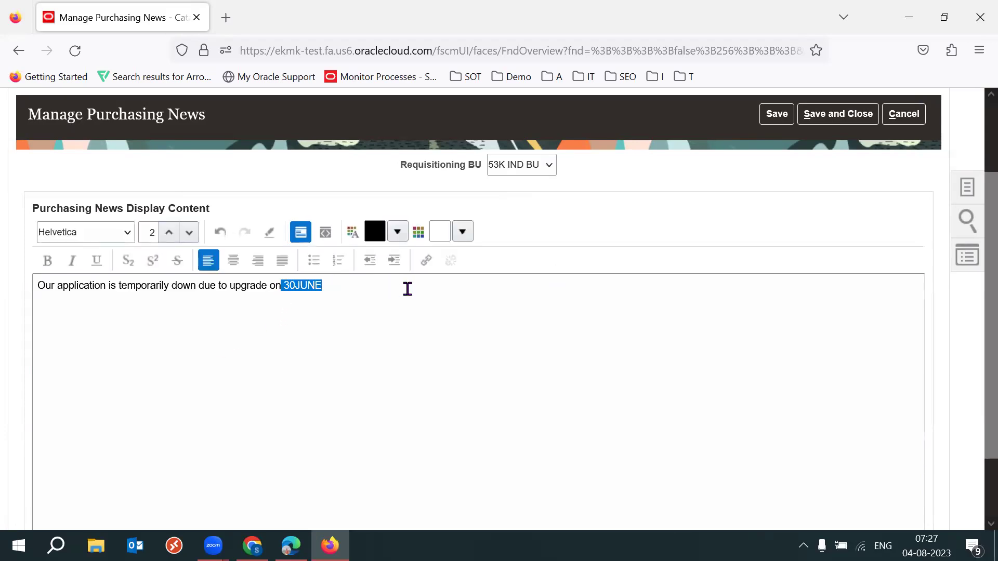
pyautogui.press('BackSpace')
# Change the news date to 20AUG2023 and save and close the purchasing news.
pyautogui.write('AUG')
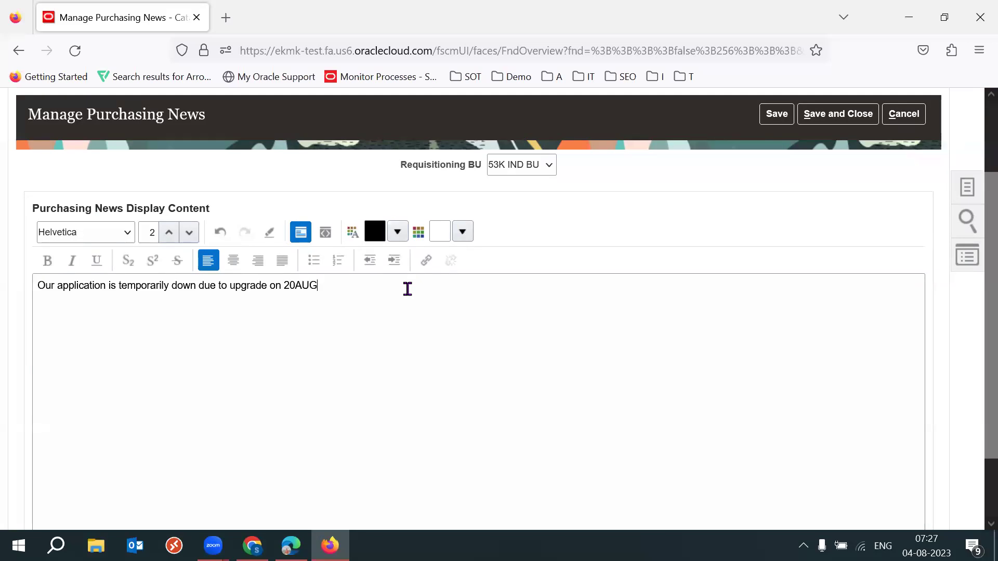
pyautogui.write('2023')
pyautogui.hotkey('ctrl', 'a')
pyautogui.click(407, 289)
pyautogui.write('.pl')
pyautogui.press('BackSpace')
pyautogui.press('BackSpace')
pyautogui.press('BackSpace')
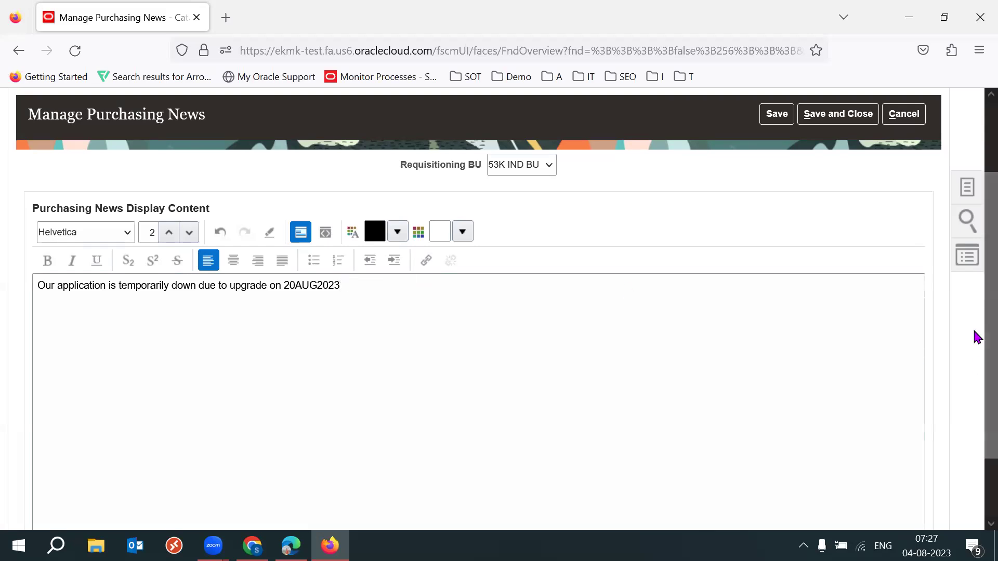
pyautogui.scroll(2, 975, 336)
pyautogui.click(856, 199)
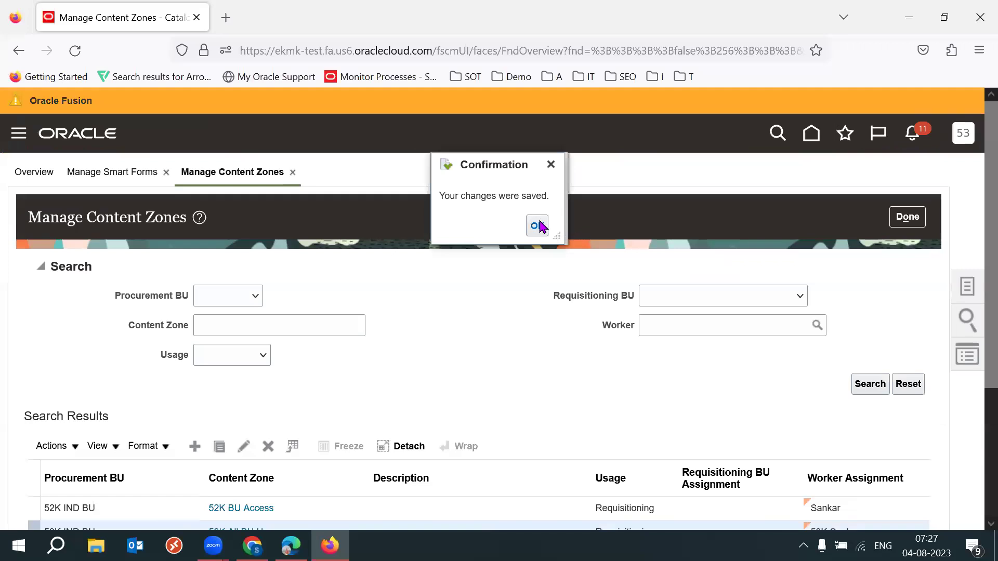
# Dismiss the save confirmation and mark the 53K Business Cards request as Done.
pyautogui.click(538, 227)
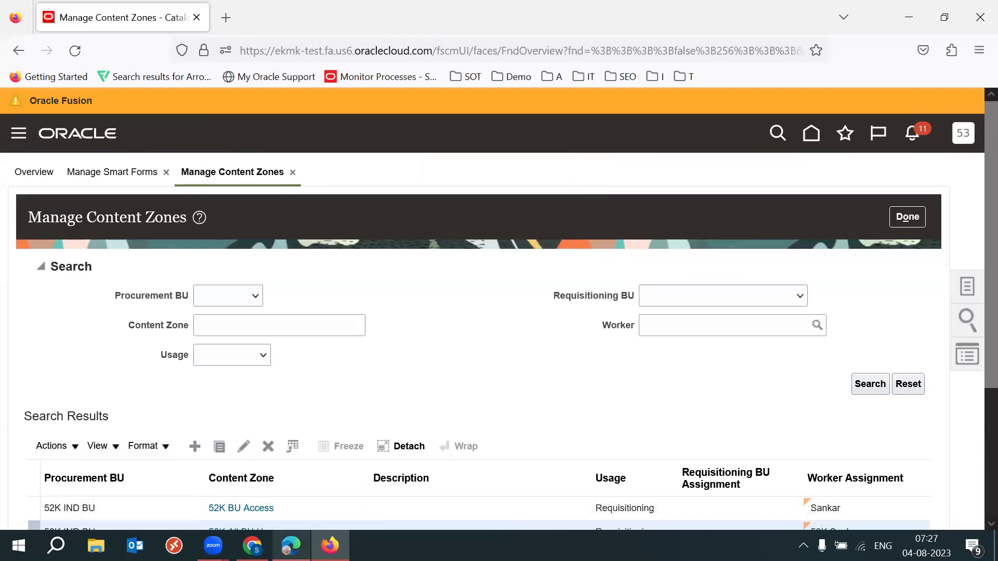
pyautogui.click(291, 545)
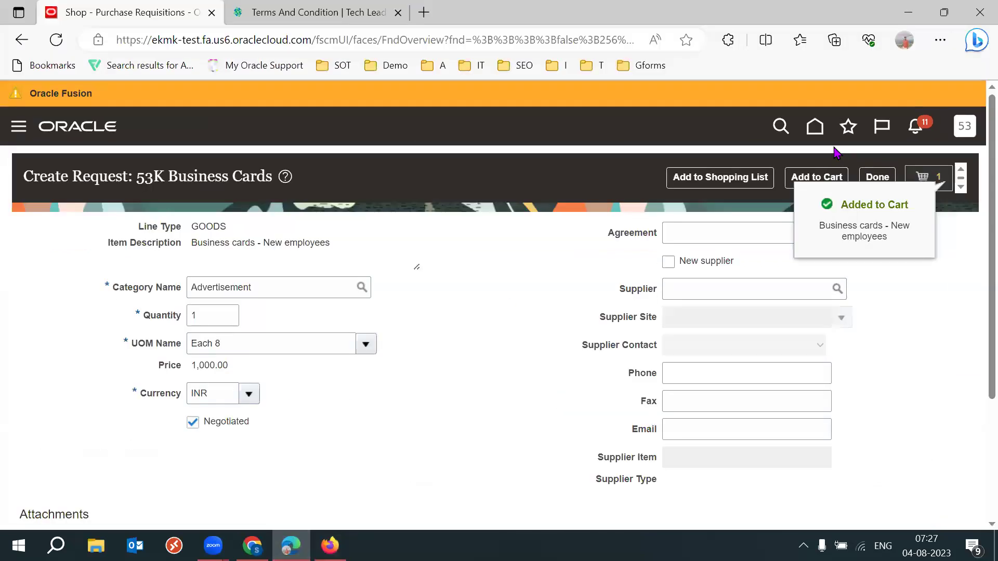
pyautogui.click(879, 178)
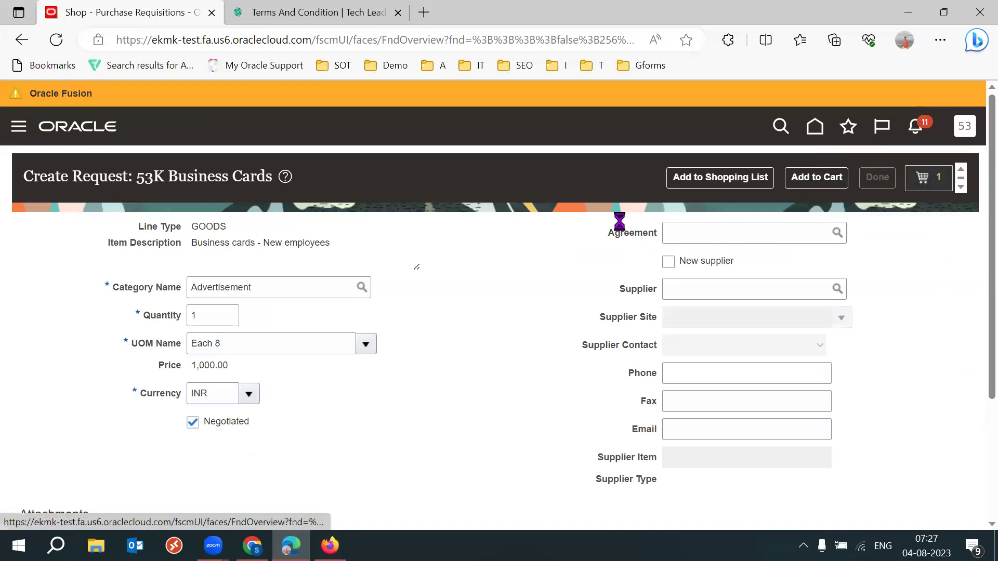
# Return to the Oracle Fusion home page.
pyautogui.scroll(-10, 974, 368)
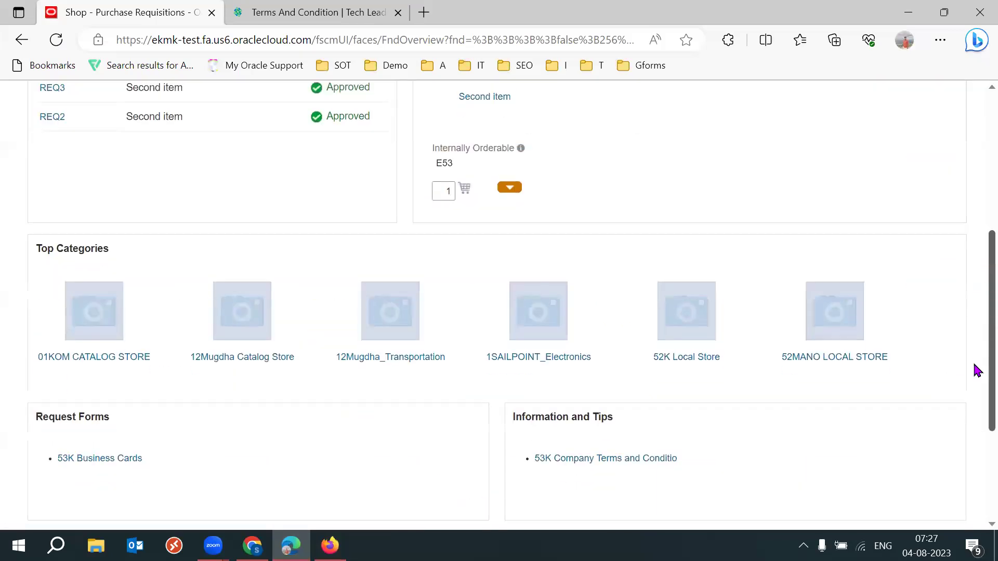
pyautogui.scroll(10, 974, 466)
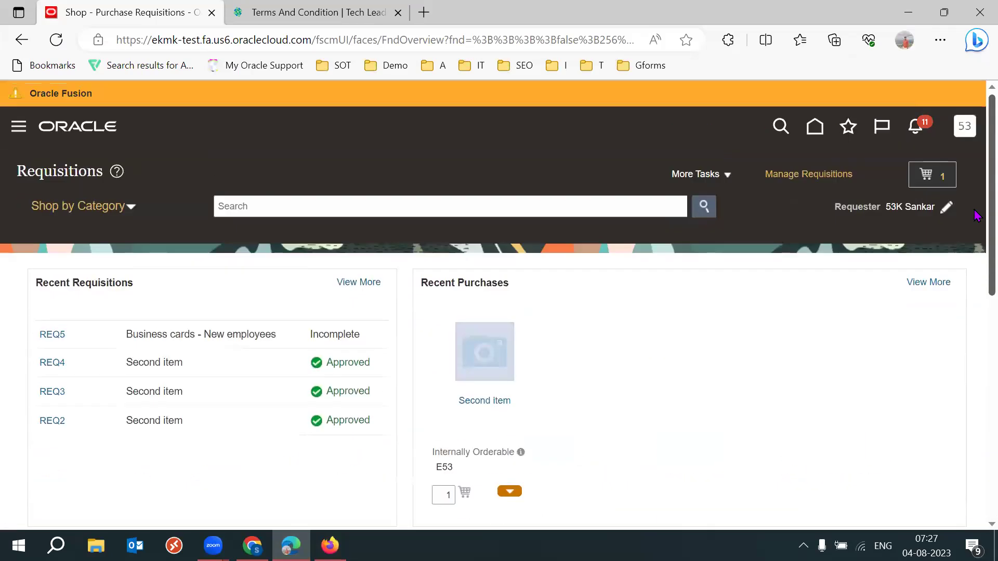
pyautogui.click(815, 126)
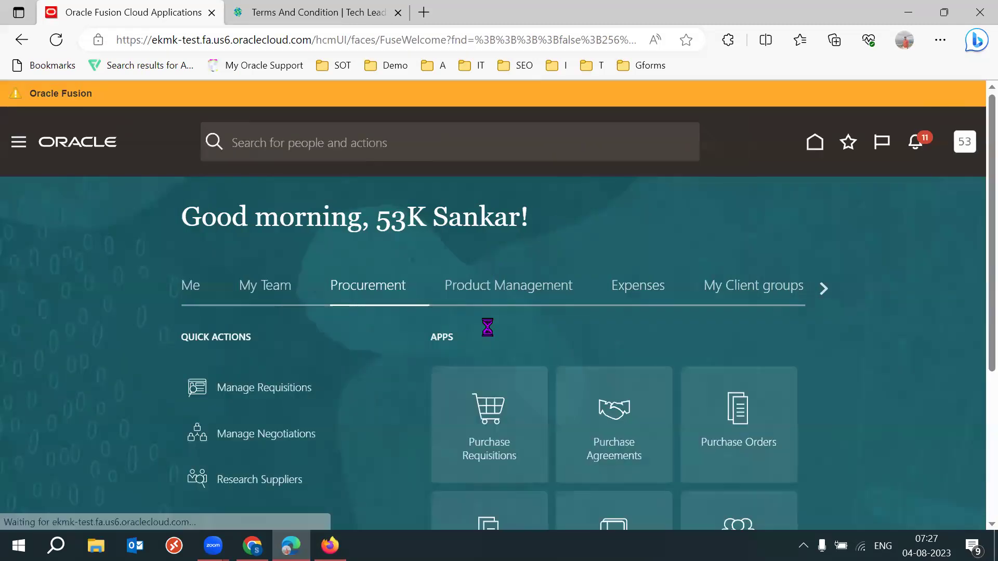
# Open Purchase Requisitions and verify the news reads 'Our application is temporarily down due to upgrade on 20AUG2023'.
pyautogui.click(497, 436)
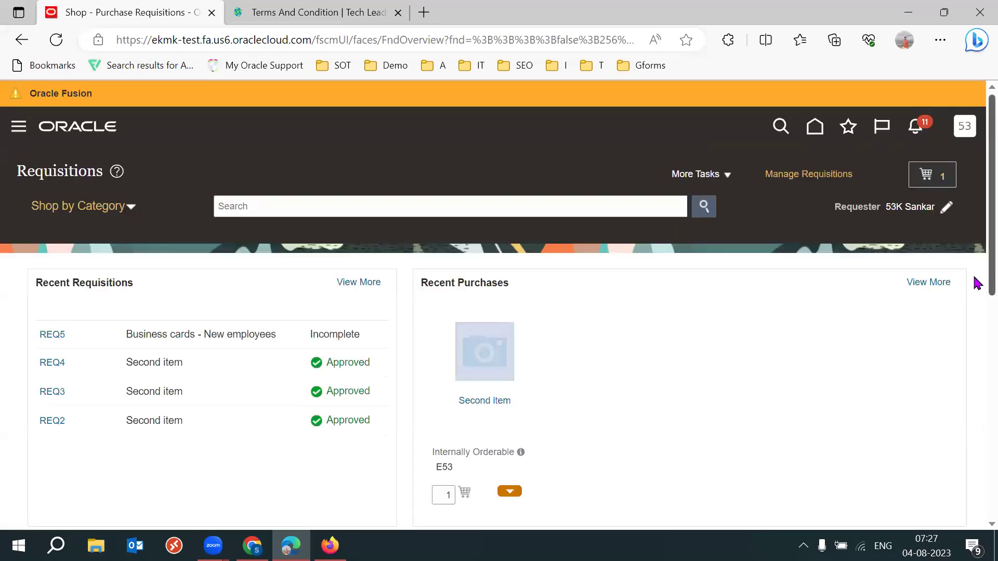
pyautogui.scroll(-5, 974, 302)
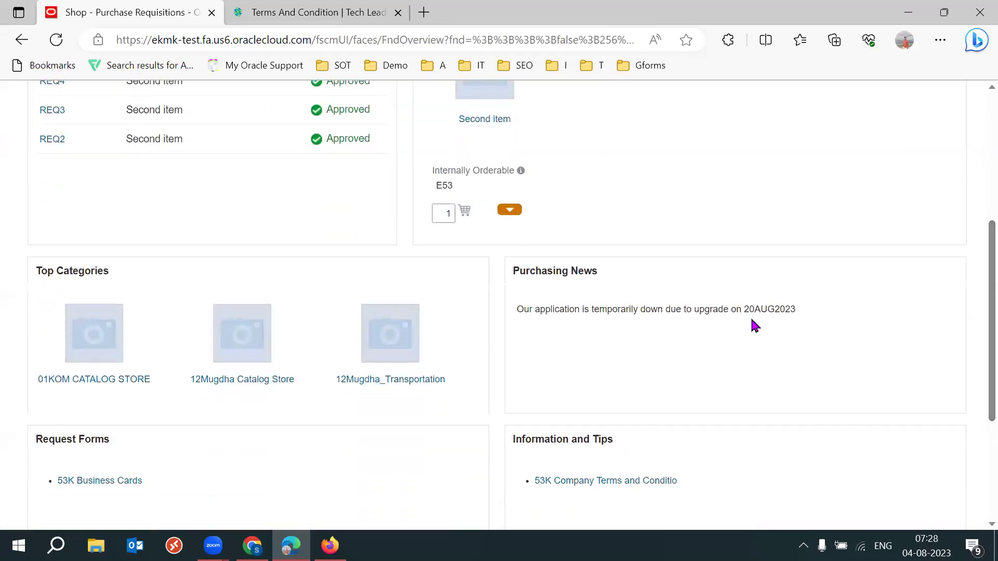
pyautogui.tripleClick(751, 321)
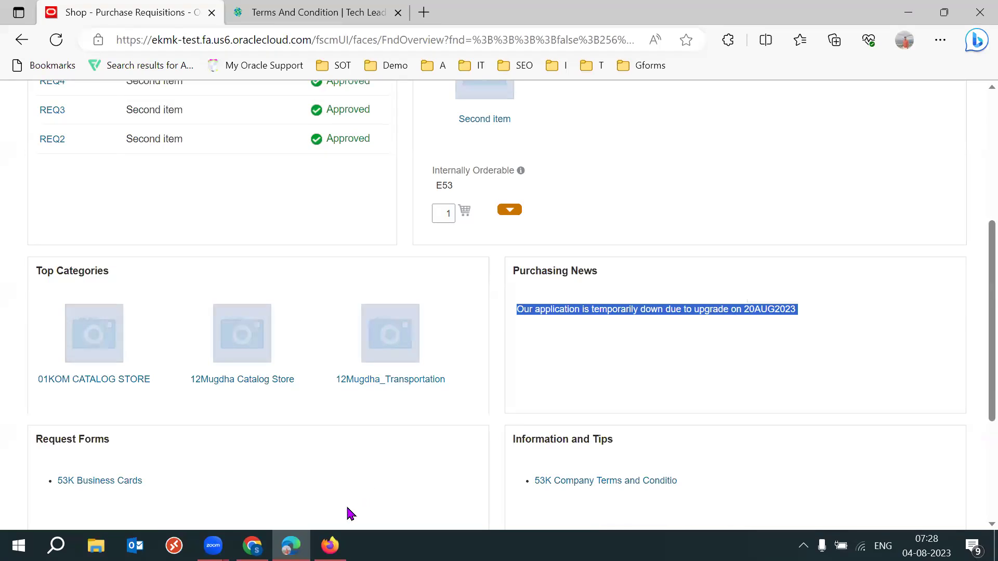
pyautogui.click(364, 509)
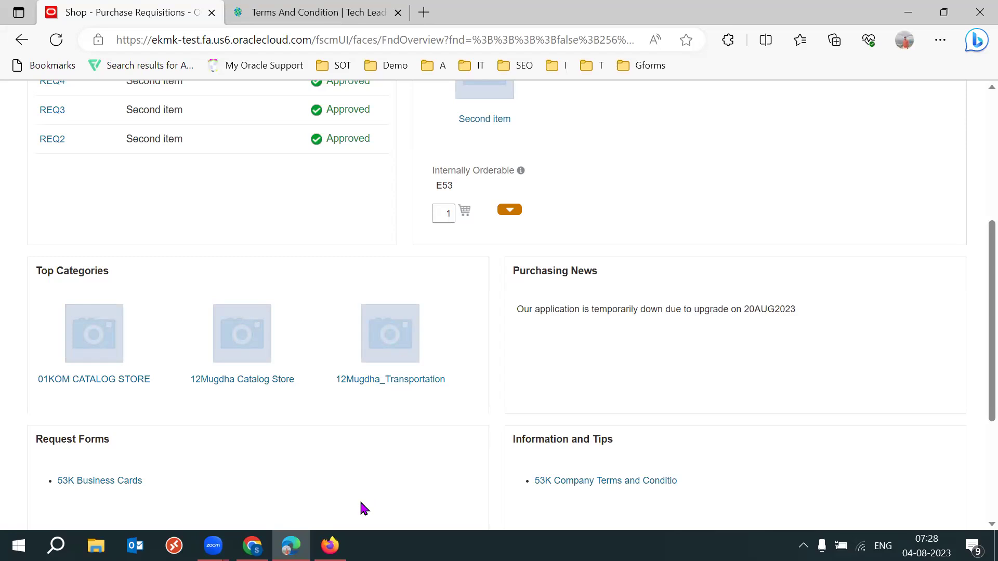
# Highlight the Request Forms, Recent Requisitions and Recent Purchases sections on the Shop Requisitions page.
pyautogui.tripleClick(56, 440)
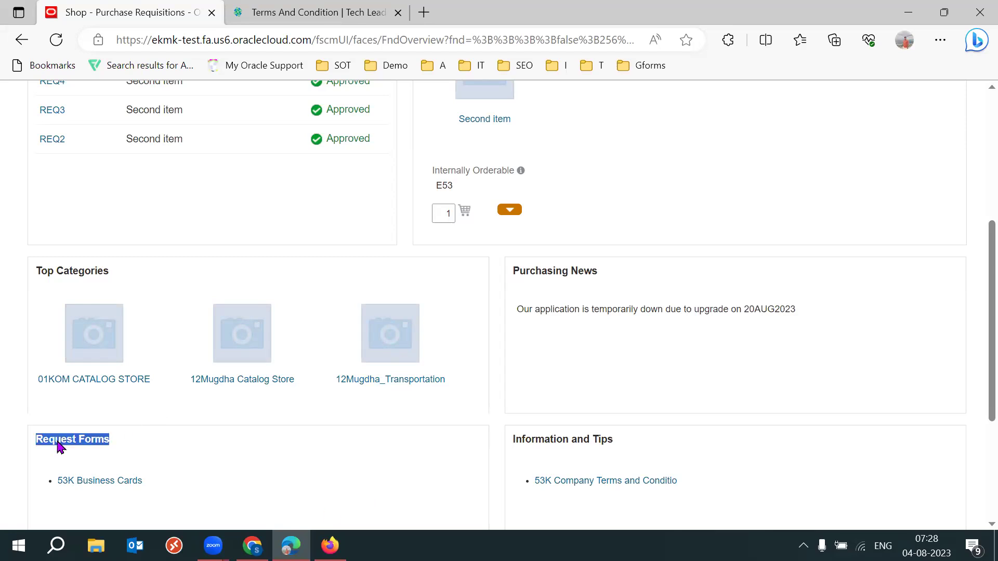
pyautogui.scroll(-3, 973, 364)
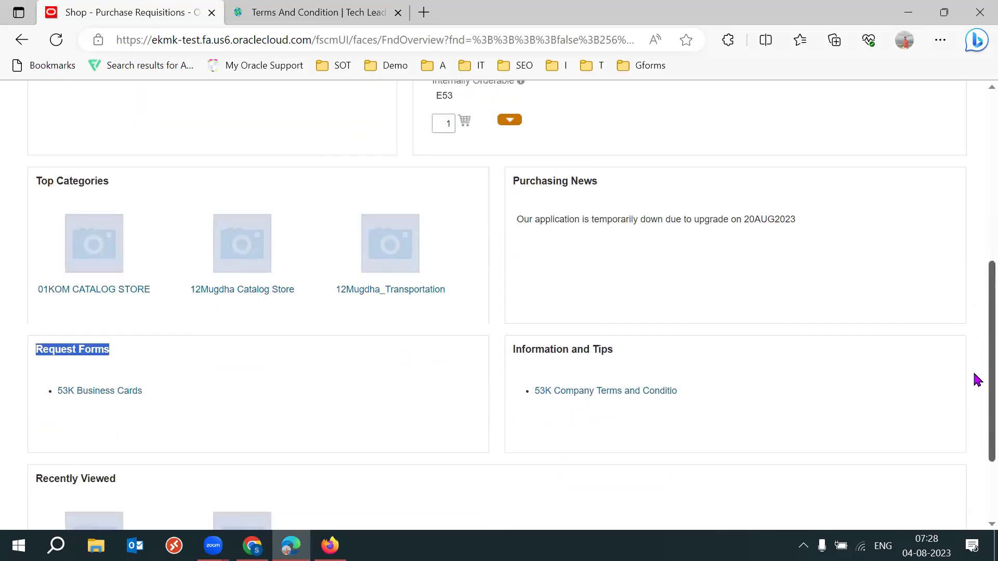
pyautogui.tripleClick(82, 283)
pyautogui.click(303, 341)
pyautogui.scroll(3, 973, 364)
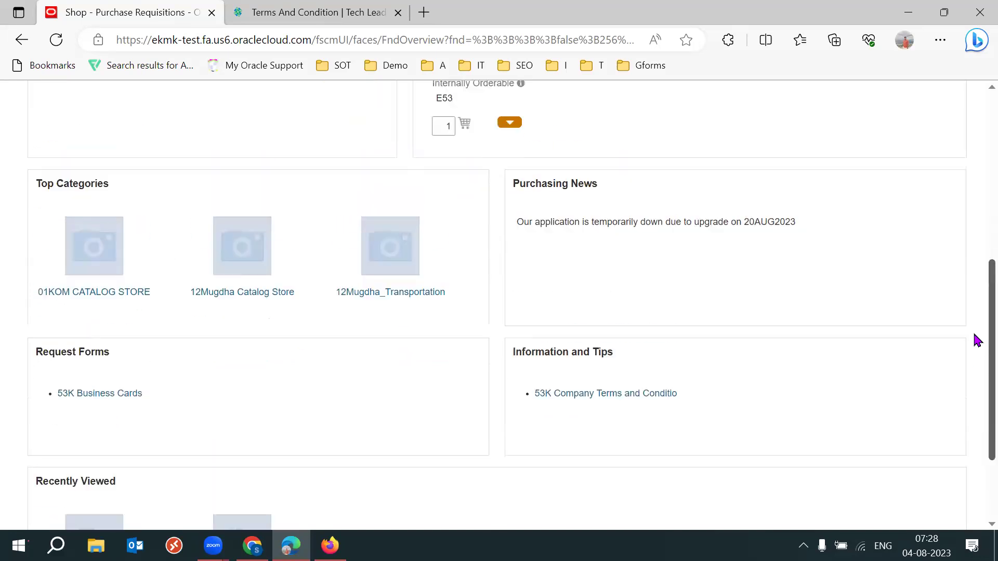
pyautogui.scroll(5, 973, 281)
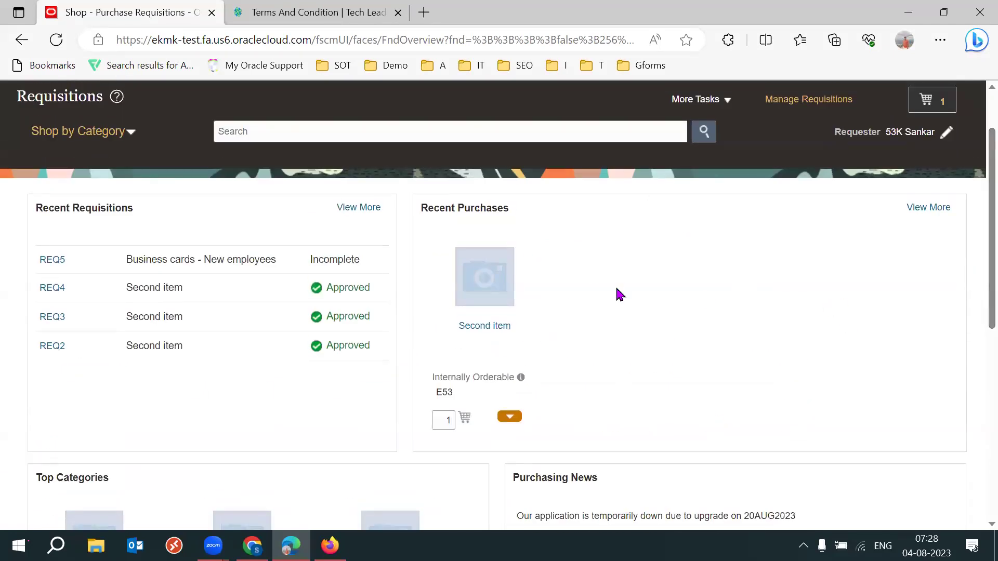
pyautogui.tripleClick(103, 214)
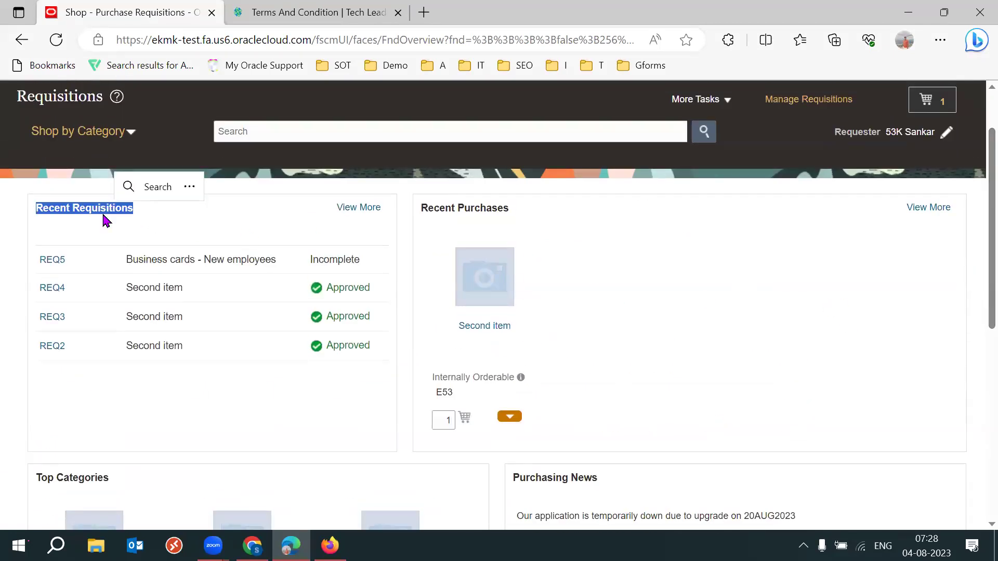
pyautogui.click(685, 286)
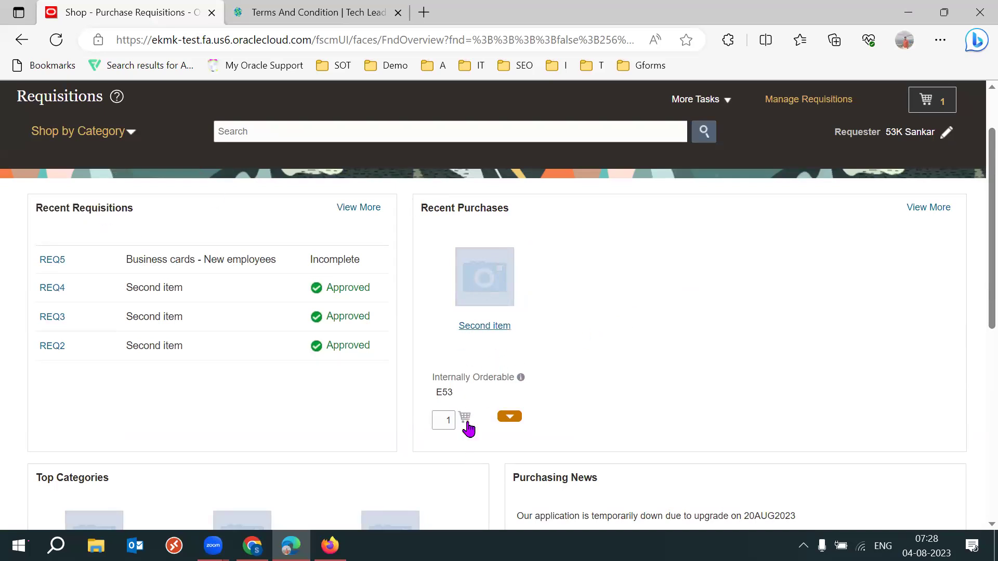
pyautogui.moveTo(449, 222); pyautogui.dragTo(494, 207)
pyautogui.click(678, 311)
# Highlight the Purchasing News, Information and Tips, and Recently Viewed sections, then switch to the spreadsheet.
pyautogui.scroll(-3, 977, 266)
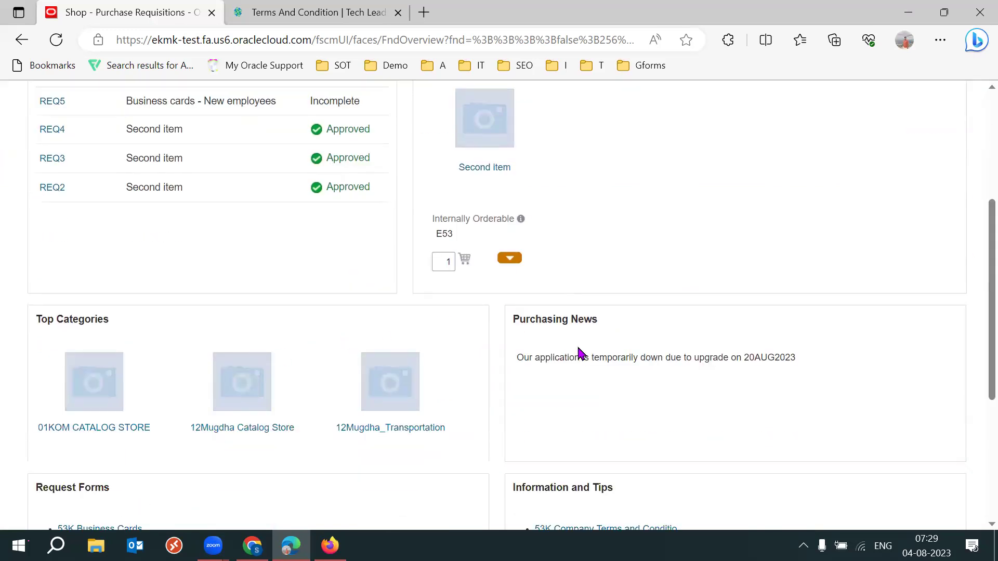
pyautogui.tripleClick(557, 318)
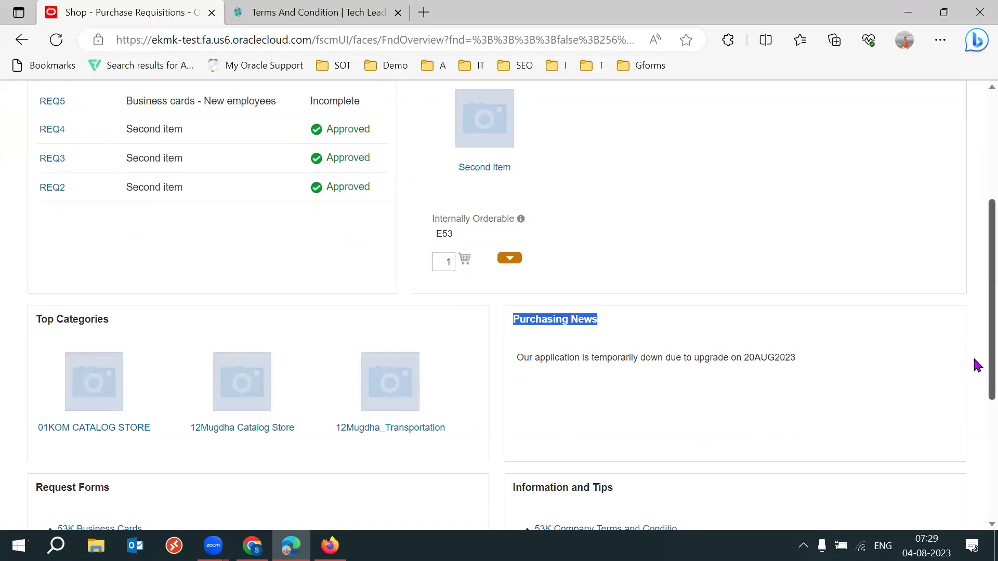
pyautogui.scroll(-3, 975, 364)
pyautogui.moveTo(534, 304); pyautogui.dragTo(622, 309)
pyautogui.click(618, 333)
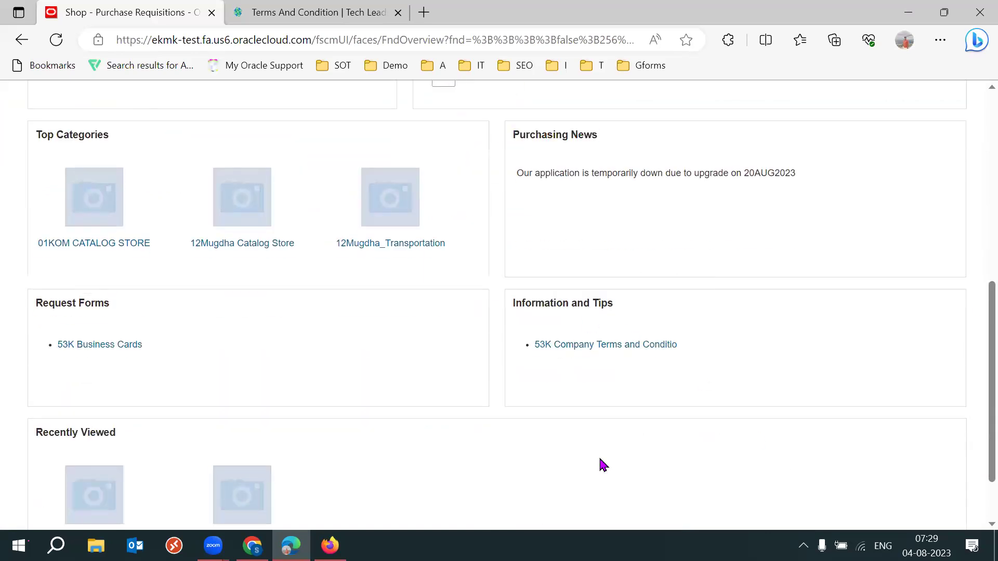
pyautogui.moveTo(49, 303); pyautogui.dragTo(111, 304)
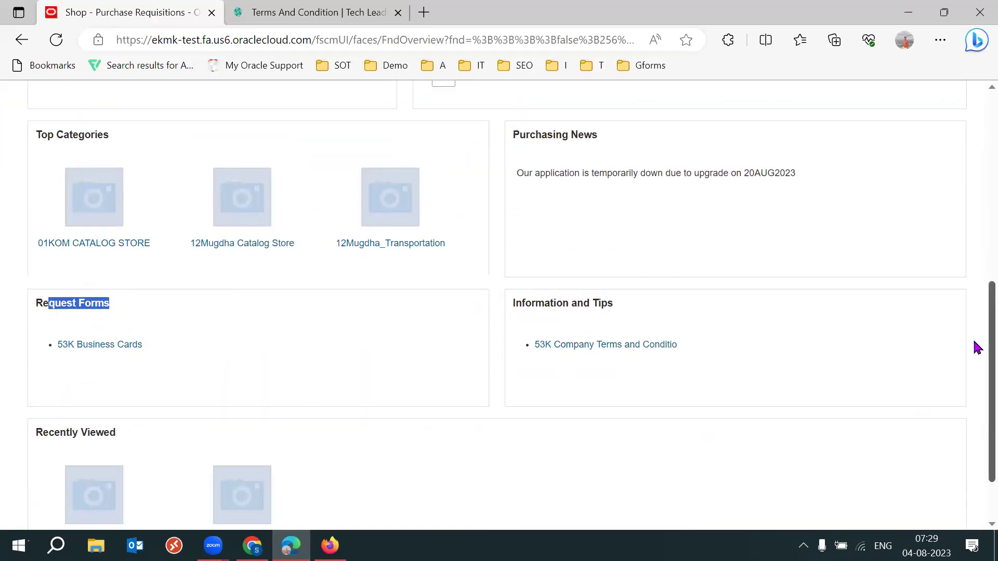
pyautogui.scroll(-2, 973, 345)
pyautogui.moveTo(56, 358); pyautogui.dragTo(118, 361)
pyautogui.click(506, 380)
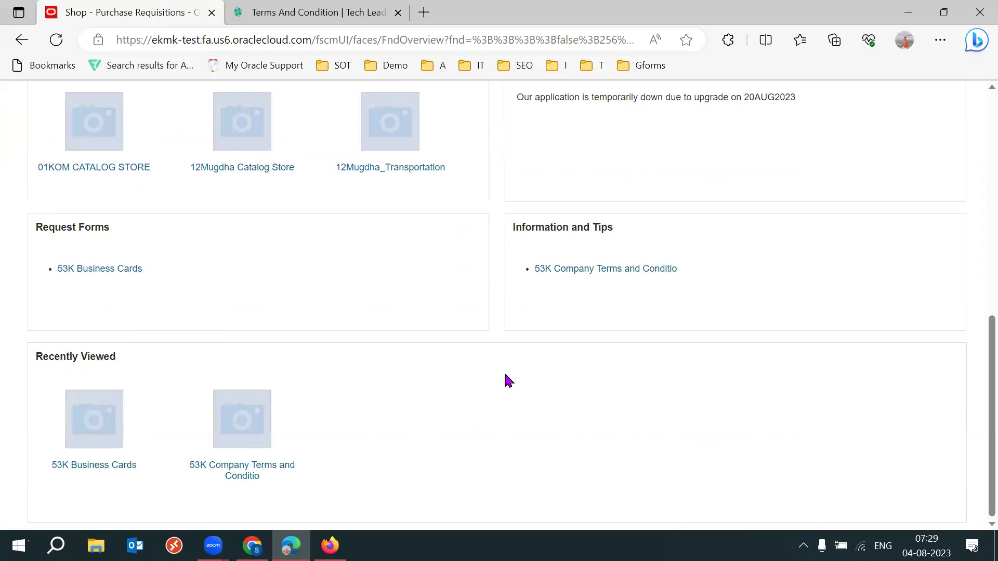
pyautogui.click(252, 546)
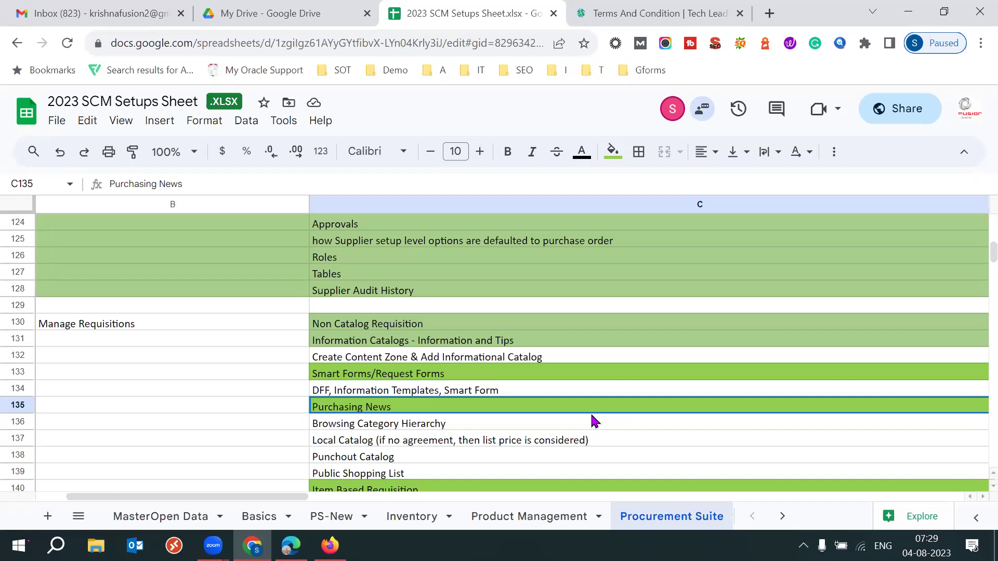
# Review the Browsing Category Hierarchy, Local Catalog and Punchout Catalog topics in C136–C138.
pyautogui.click(469, 425)
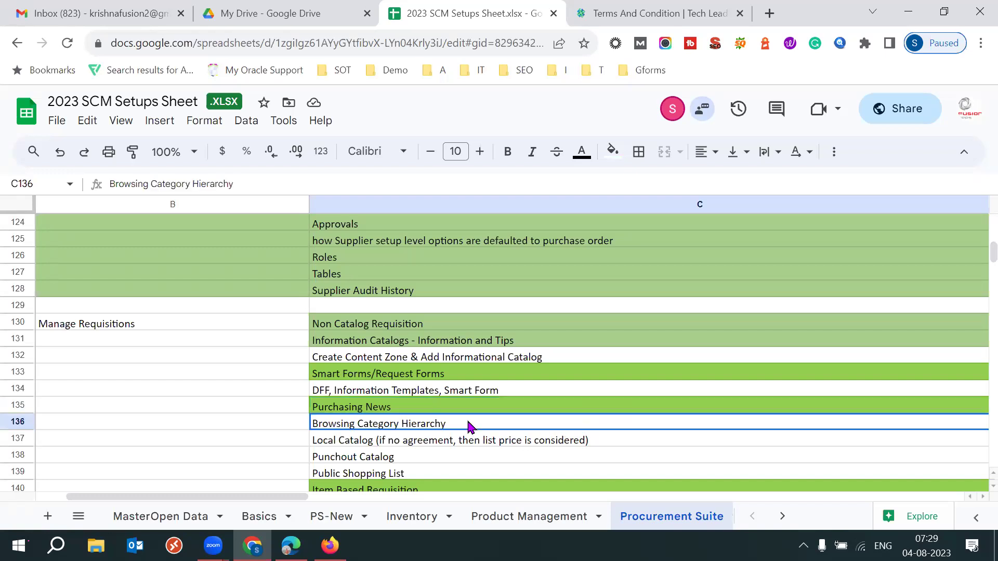
pyautogui.click(431, 441)
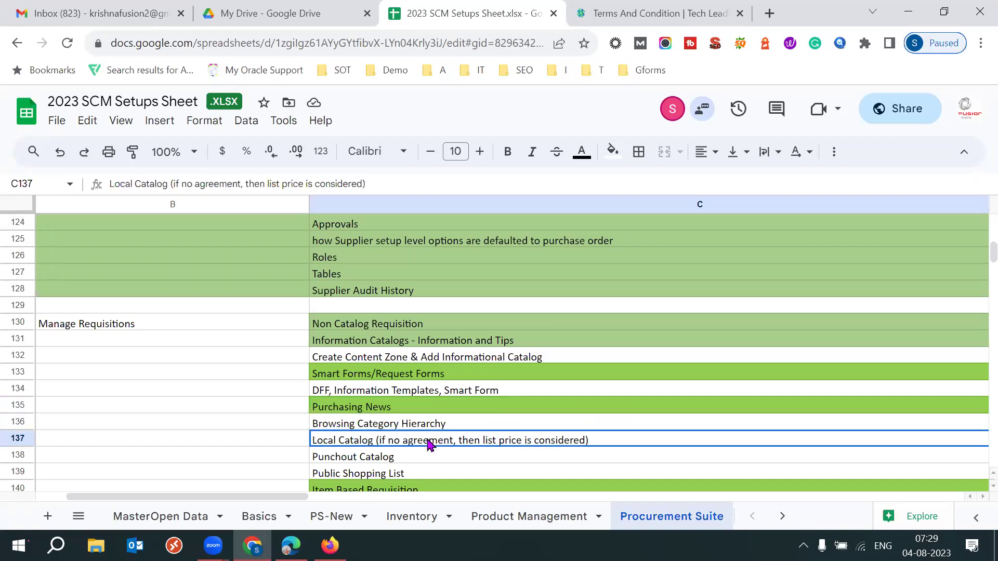
pyautogui.click(390, 426)
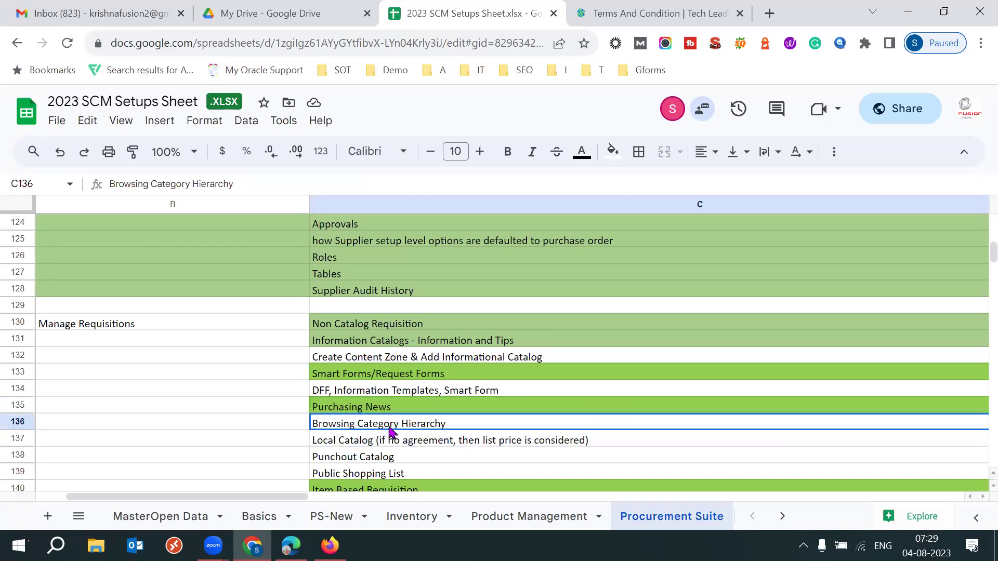
pyautogui.click(280, 461)
pyautogui.press('Down')
pyautogui.press('Down')
pyautogui.press('Down')
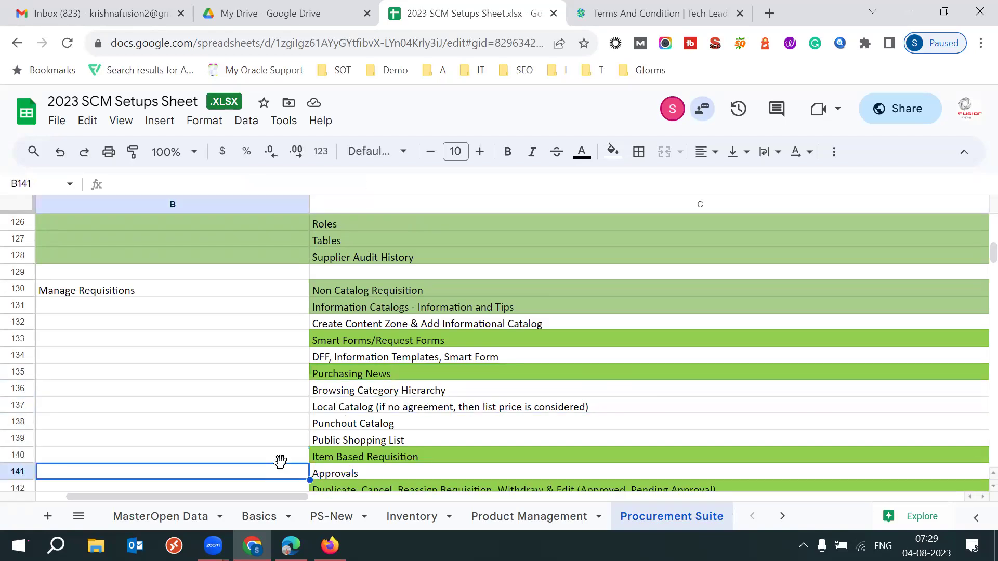
pyautogui.press('Down')
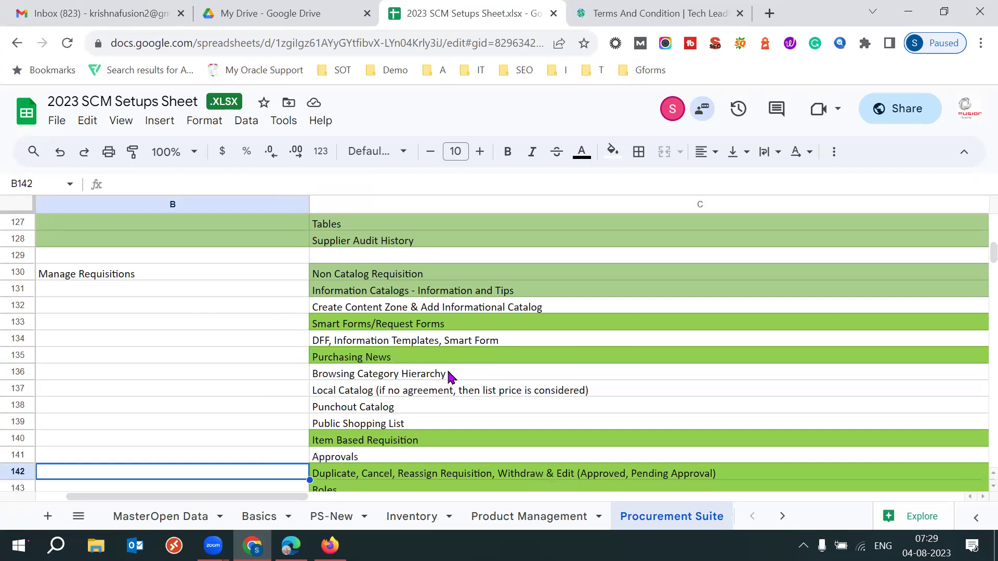
pyautogui.click(449, 375)
pyautogui.keyDown('ctrl'); pyautogui.click(400, 407); pyautogui.keyUp('ctrl')
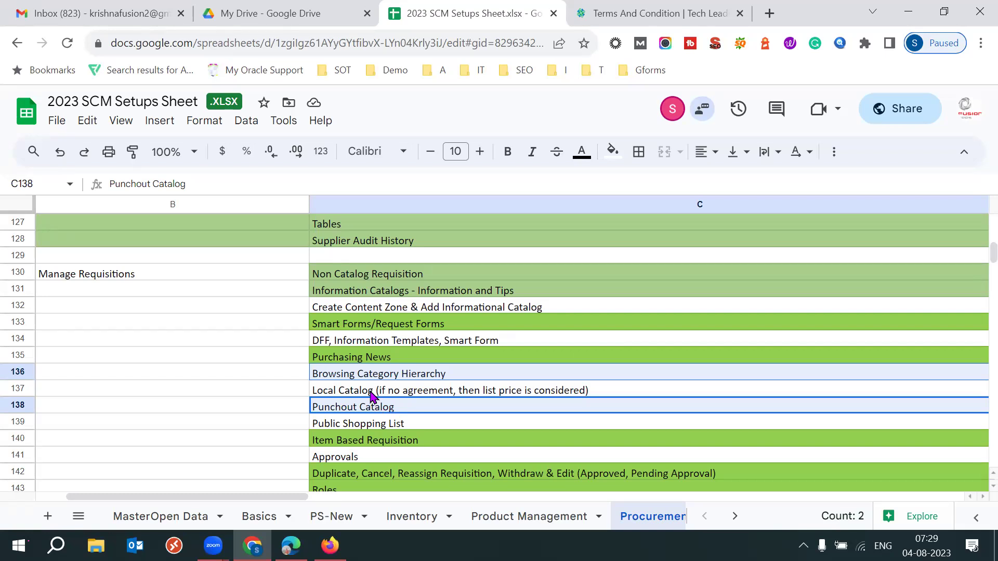
pyautogui.click(371, 396)
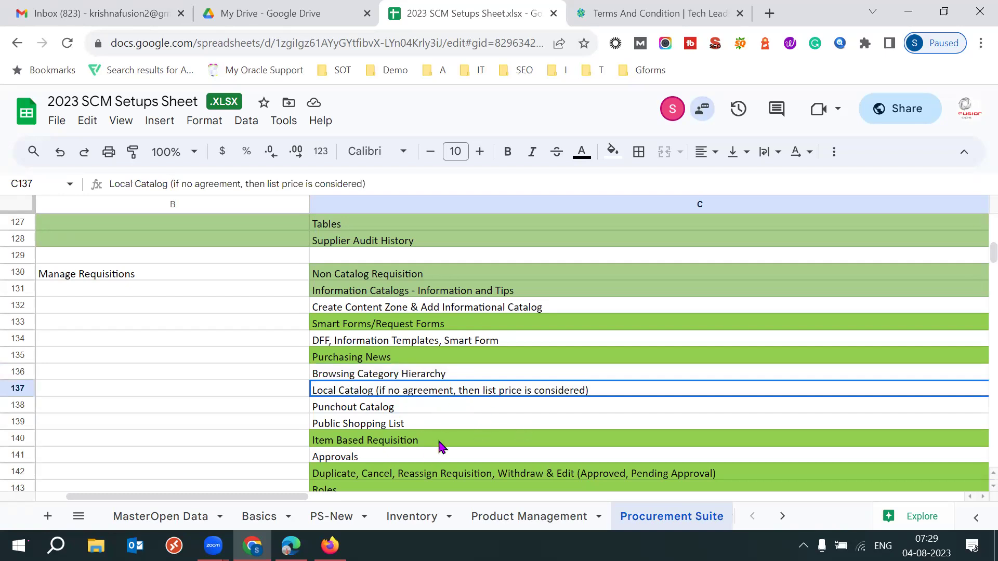
# Select the Public Shopping List text in cell C139.
pyautogui.click(416, 425)
pyautogui.hscroll(5, 416, 425)
pyautogui.doubleClick(222, 425)
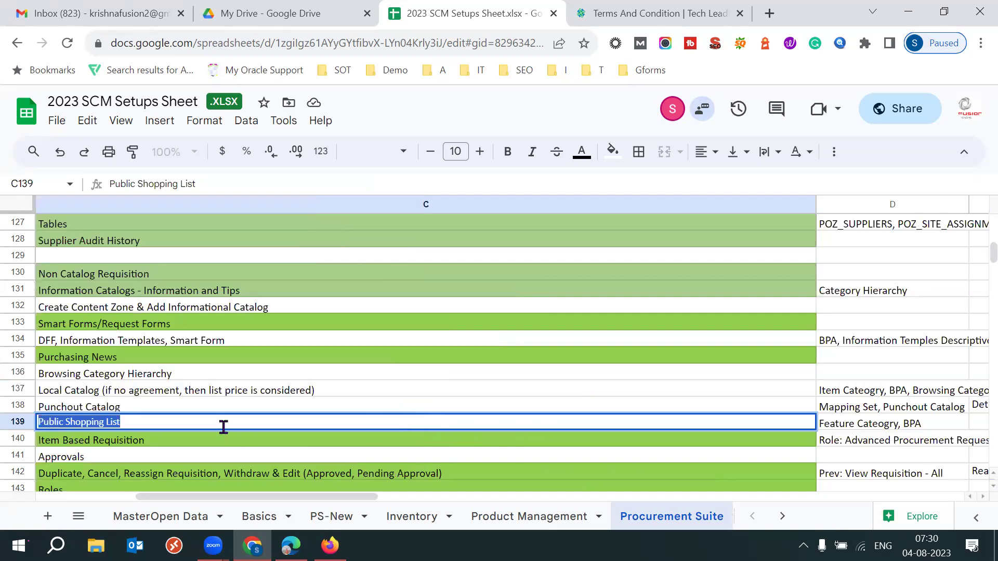
pyautogui.tripleClick(165, 424)
pyautogui.moveTo(330, 545)
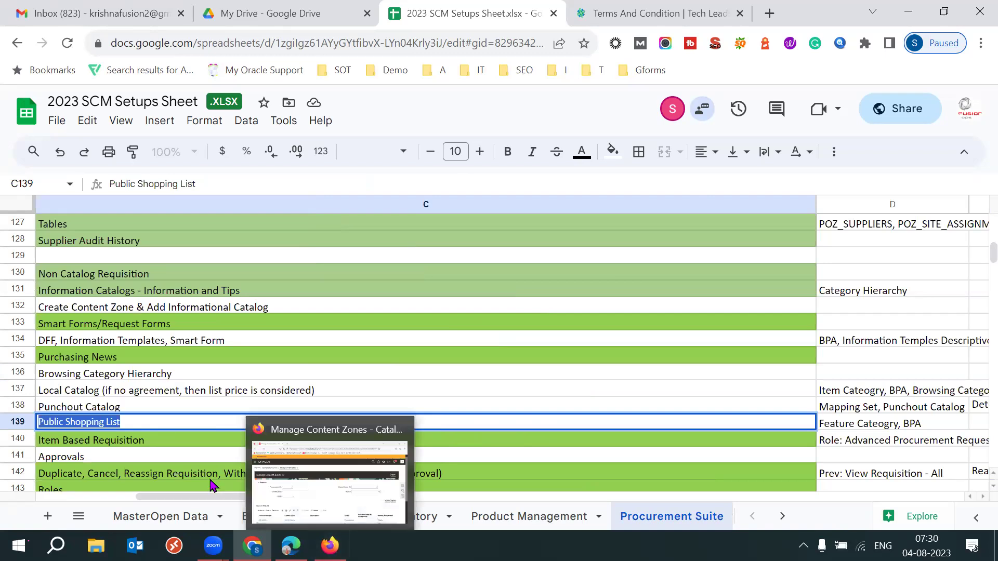
pyautogui.tripleClick(143, 422)
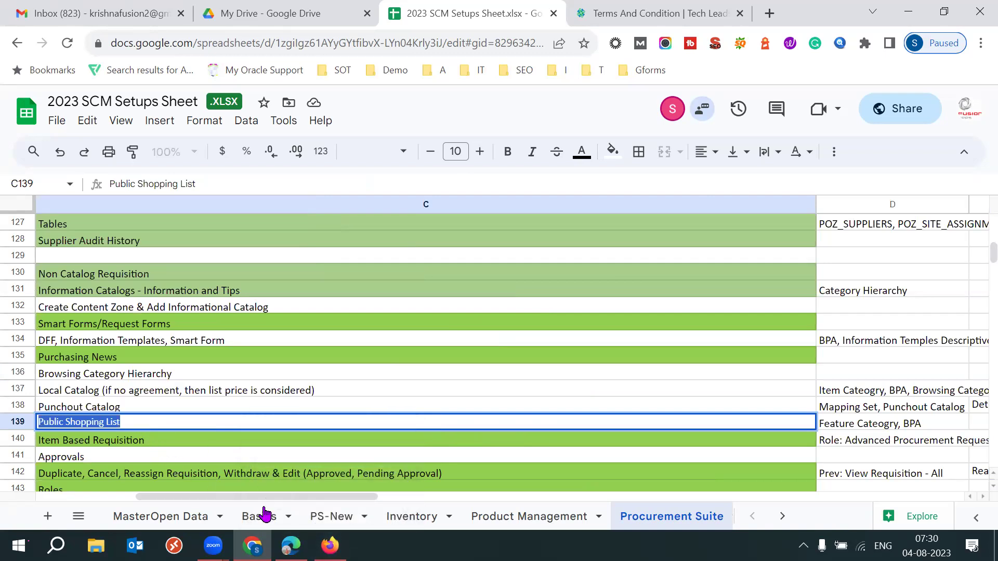
# In Oracle Fusion, close Manage Content Zones and Manage Smart Forms and show the catalog tasks.
pyautogui.click(330, 545)
pyautogui.click(907, 217)
pyautogui.click(907, 217)
pyautogui.click(967, 285)
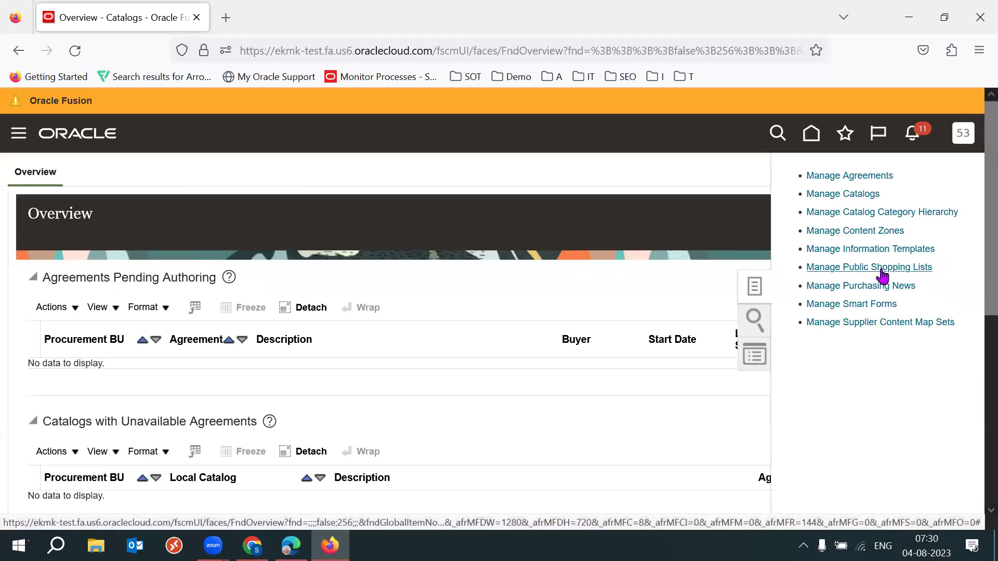
# Start a new public shopping list for the 53K IND BU and enter its name.
pyautogui.click(882, 268)
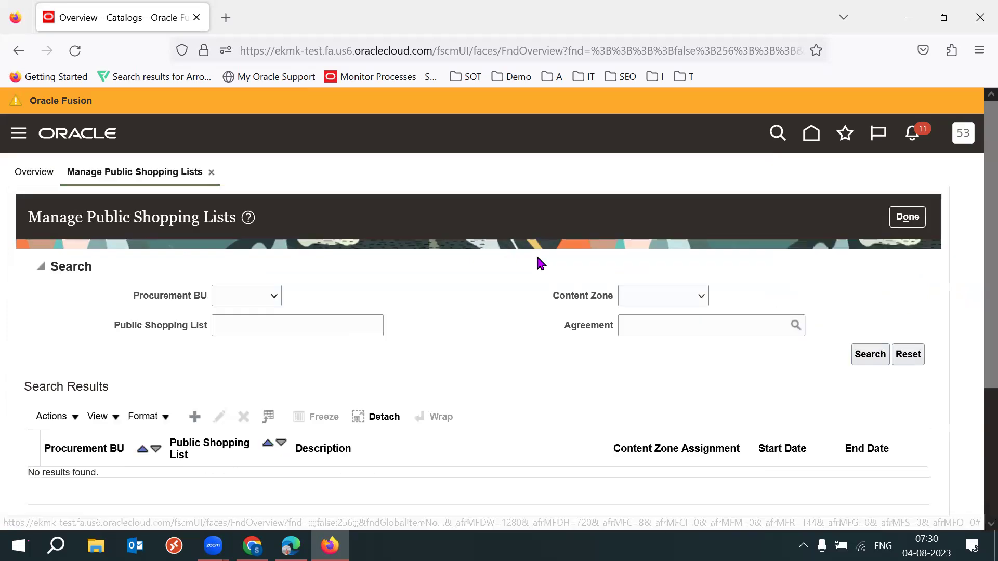
pyautogui.scroll(-2, 516, 211)
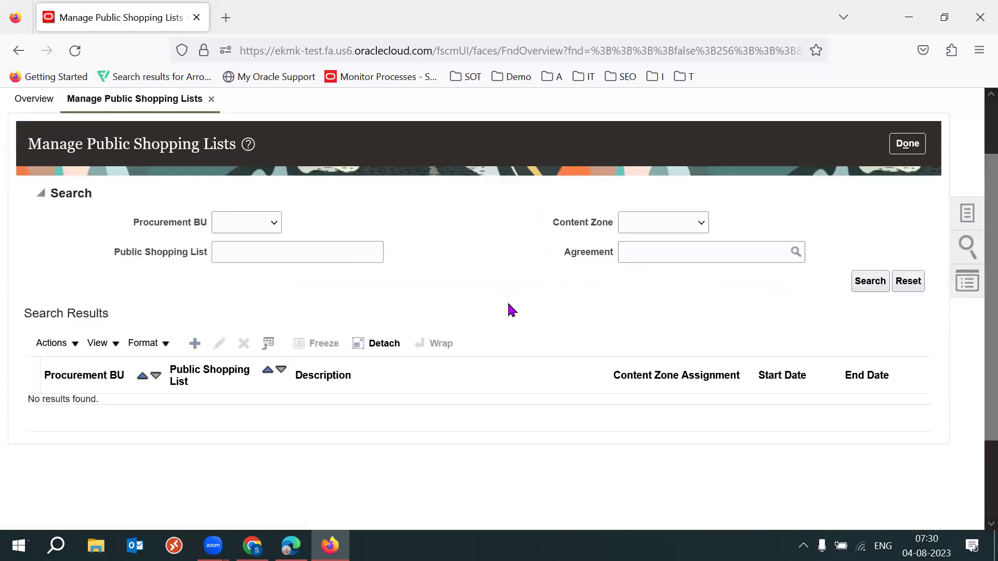
pyautogui.click(298, 274)
pyautogui.click(250, 315)
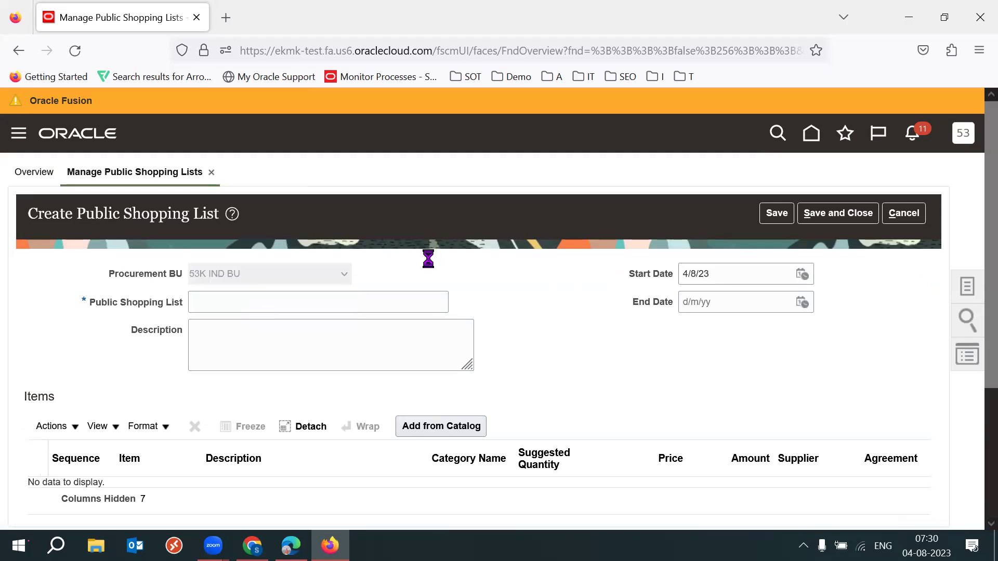
pyautogui.click(250, 292)
pyautogui.write('53K New')
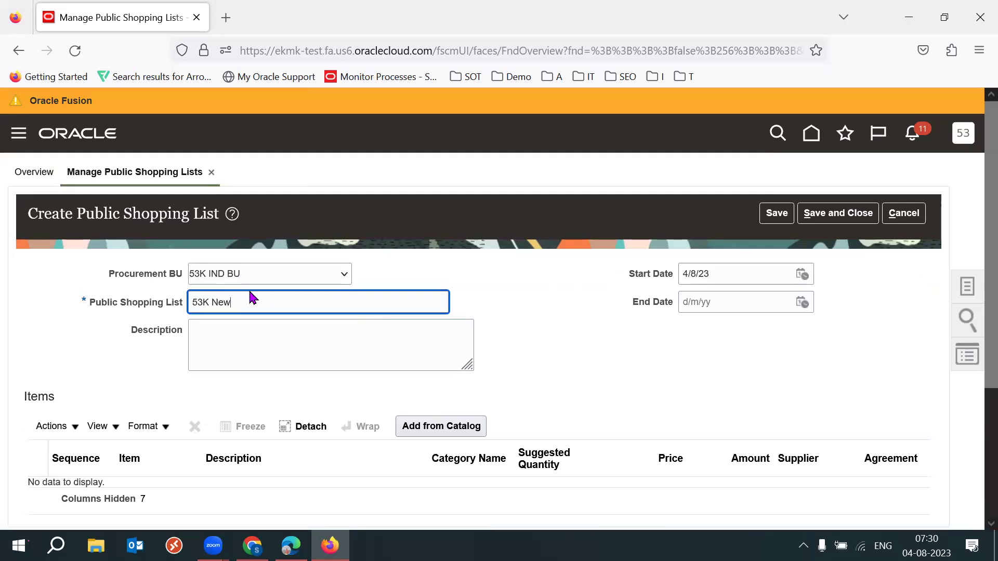
# Copy the shopping list name into the Description, then bring up the setups spreadsheet.
pyautogui.click(375, 369)
pyautogui.tripleClick(337, 304)
pyautogui.hotkey('ctrl', 'c')
pyautogui.click(296, 337)
pyautogui.hotkey('ctrl', 'v')
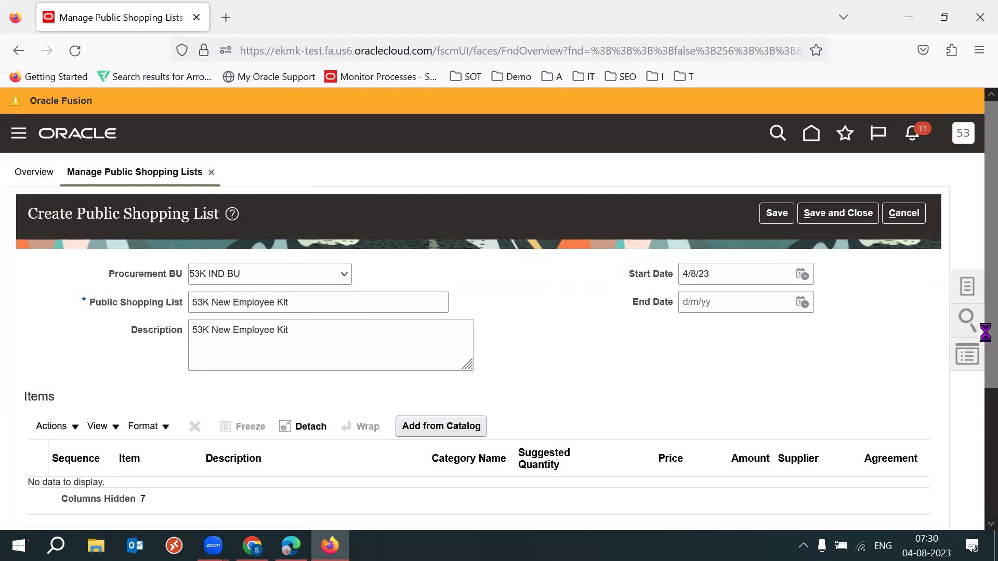
pyautogui.scroll(-2, 492, 220)
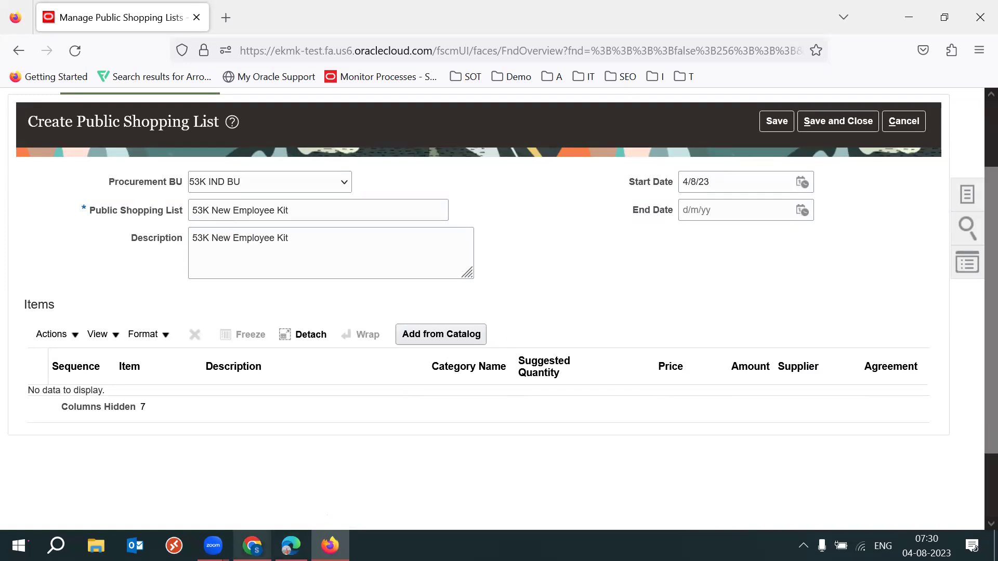
pyautogui.moveTo(252, 545)
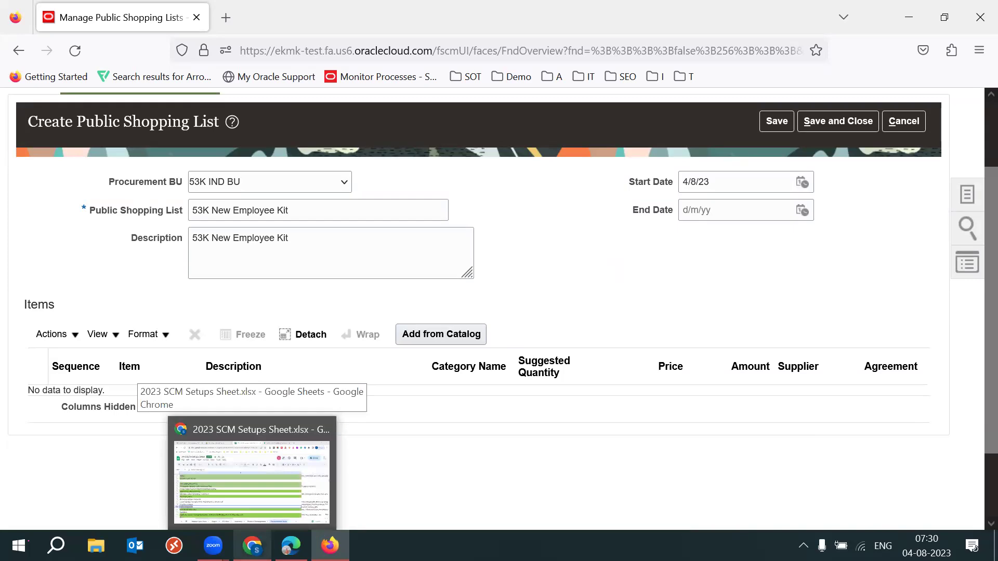
pyautogui.click(173, 440)
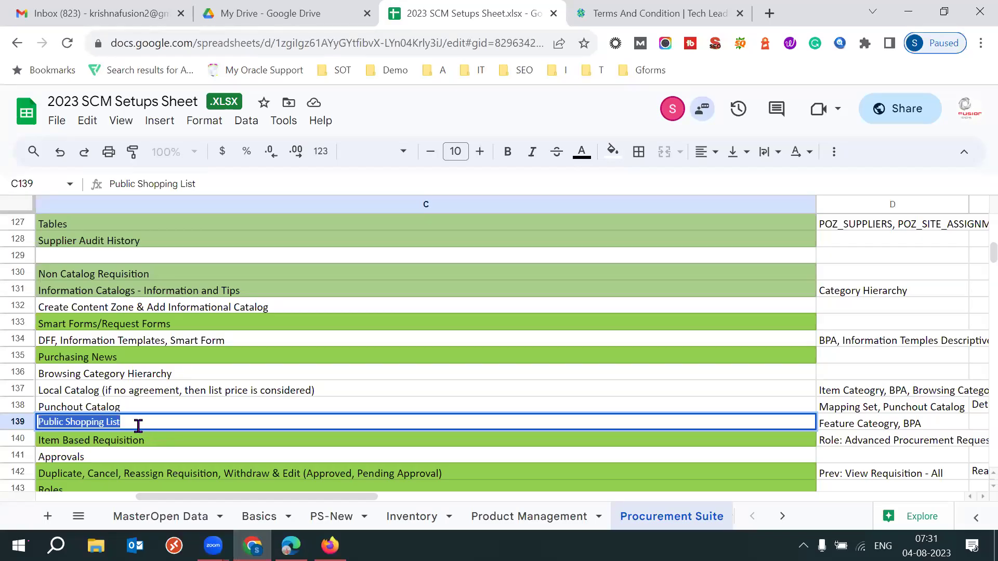
# Review the catalog topics from Browsing Category Hierarchy to Public Shopping List in C136–C139.
pyautogui.click(103, 395)
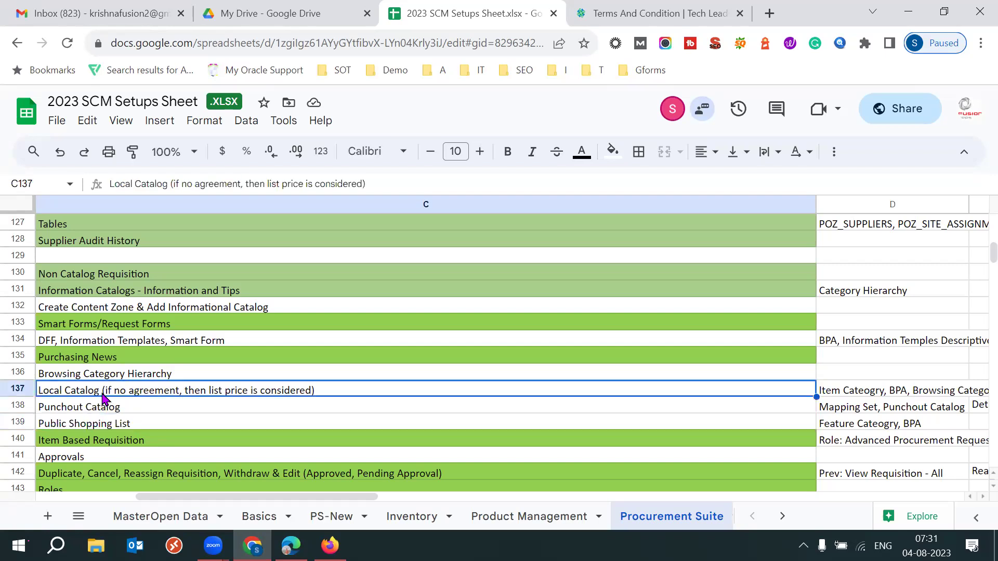
pyautogui.click(140, 425)
pyautogui.press('Left')
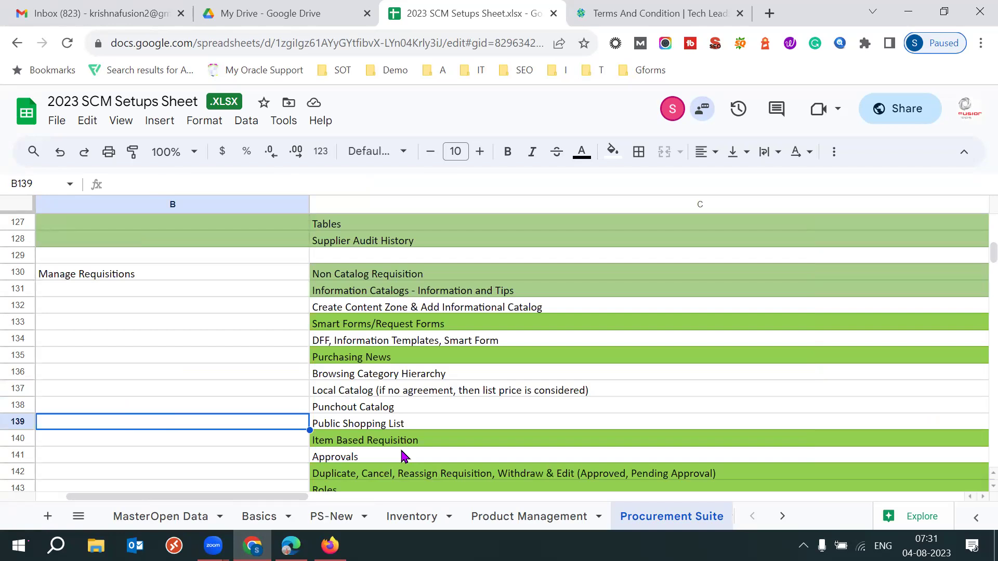
pyautogui.click(364, 408)
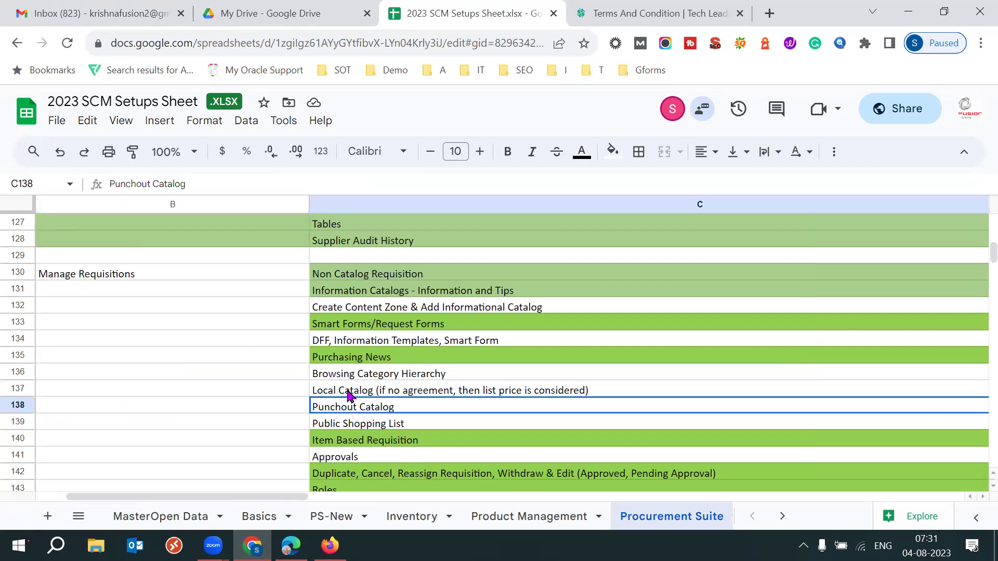
pyautogui.keyDown('shift'); pyautogui.click(349, 395); pyautogui.keyUp('shift')
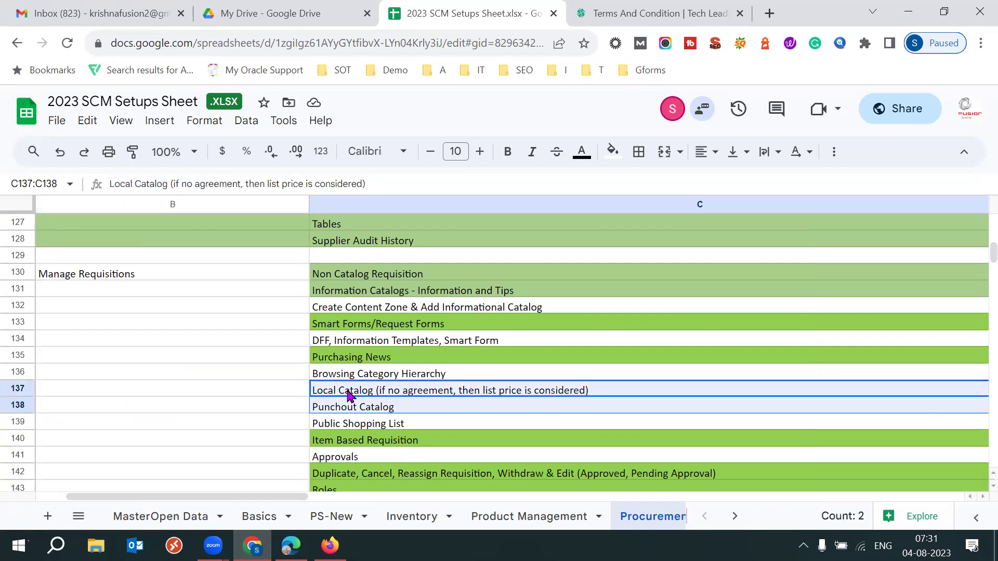
pyautogui.keyDown('shift'); pyautogui.click(387, 379); pyautogui.keyUp('shift')
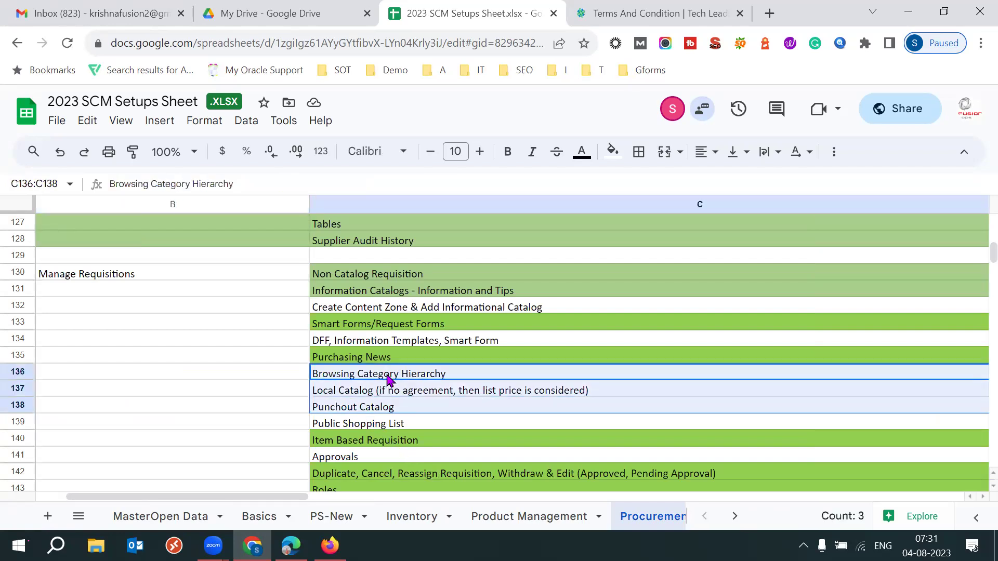
pyautogui.keyDown('shift'); pyautogui.click(404, 426); pyautogui.keyUp('shift')
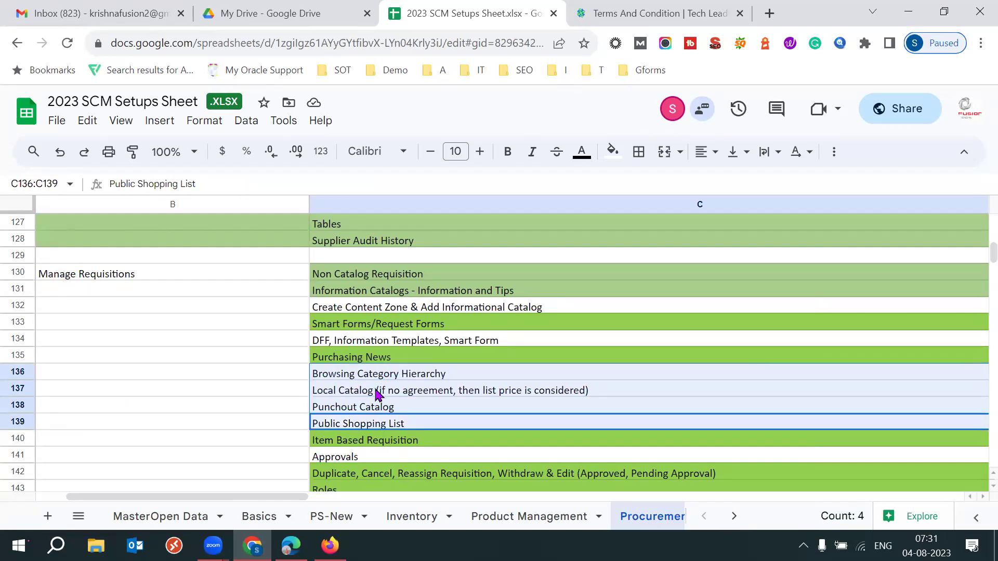
# Select B130:B147 and review the Item Based Requisition, Approvals and Duplicate, Cancel, Reassign Requisition topics.
pyautogui.click(296, 279)
pyautogui.hotkey('shift', 'Down')
pyautogui.hotkey('shift', 'Down')
pyautogui.hotkey('shift', 'Down')
pyautogui.hotkey('shift', 'Down')
pyautogui.hotkey('shift', 'Down')
pyautogui.hotkey('shift', 'Down')
pyautogui.hotkey('shift', 'Down')
pyautogui.hotkey('shift', 'Down')
pyautogui.hotkey('shift', 'Down')
pyautogui.hotkey('shift', 'Down')
pyautogui.hotkey('shift', 'Down')
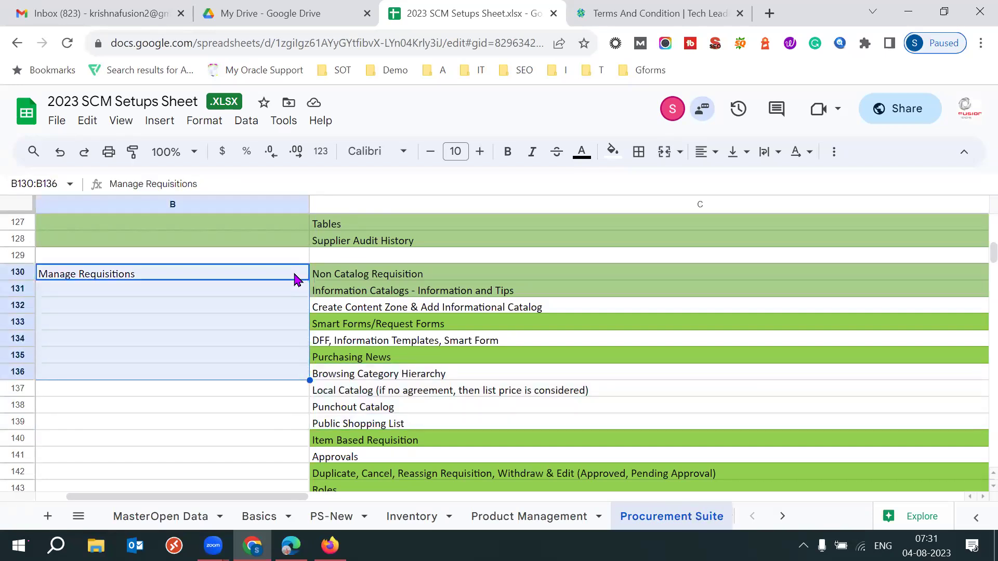
pyautogui.hotkey('shift', 'Down')
pyautogui.hotkey('shift', 'Down')
pyautogui.hotkey('shift', 'Down')
pyautogui.hotkey('shift', 'Down')
pyautogui.hotkey('shift', 'Down')
pyautogui.hotkey('shift', 'Down')
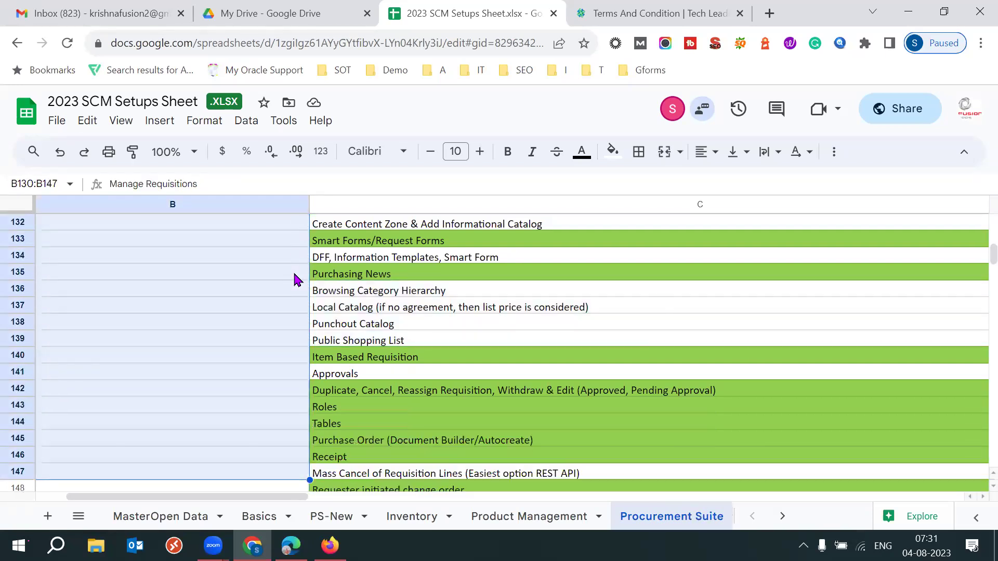
pyautogui.click(450, 347)
pyautogui.click(432, 357)
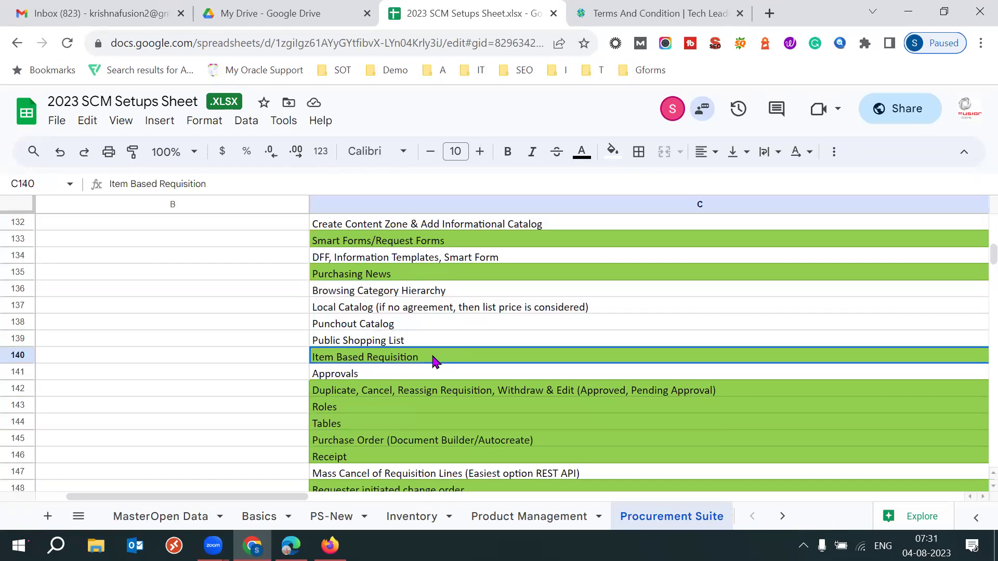
pyautogui.click(387, 374)
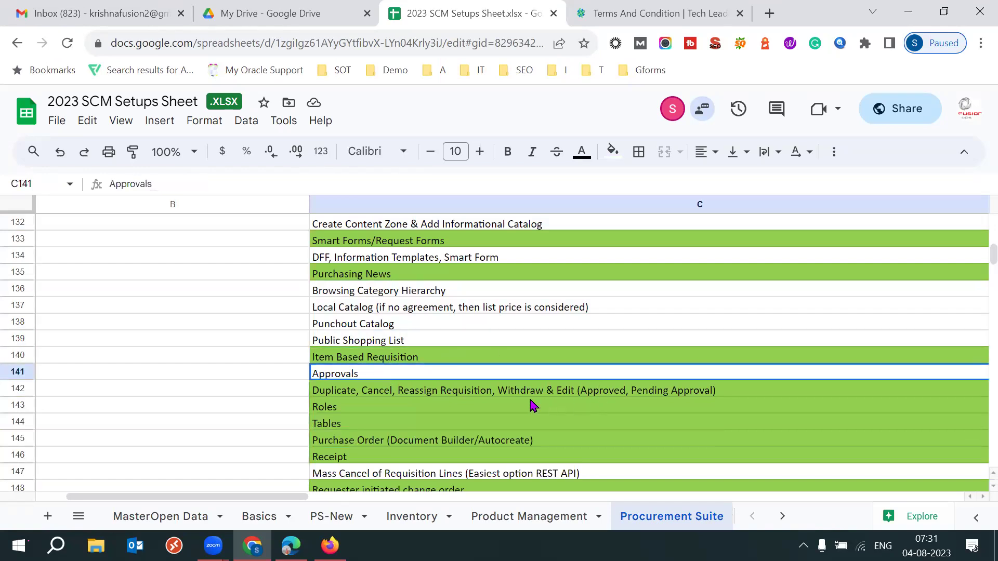
pyautogui.click(417, 393)
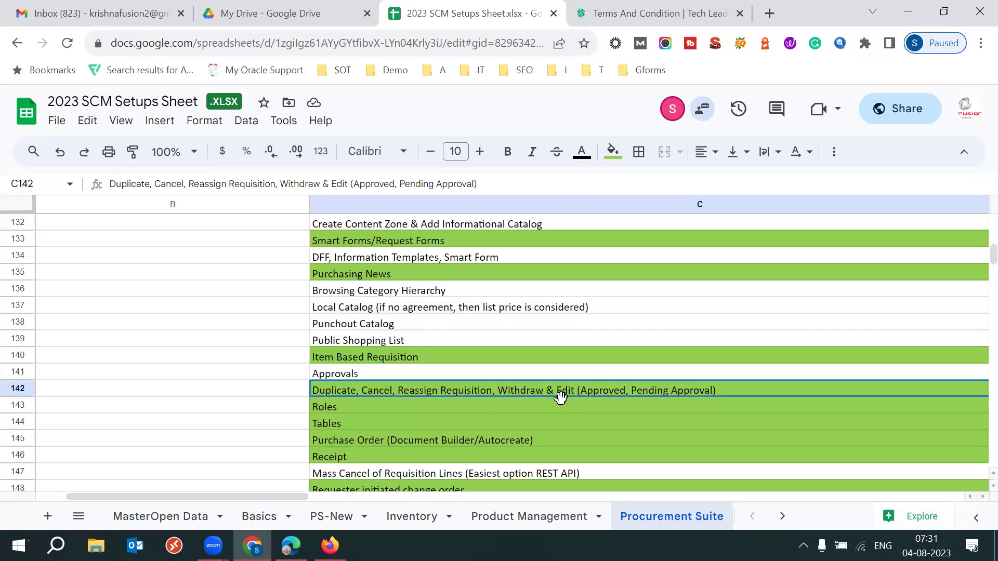
# Review the Roles, Tables, Purchase Order and Receipt topics, then close the Terms And Condition tab.
pyautogui.click(362, 413)
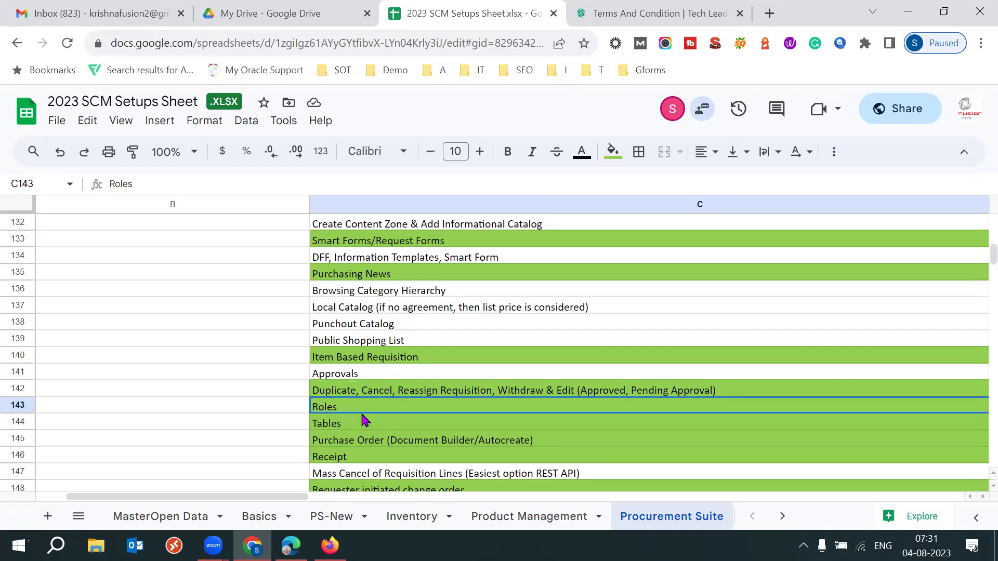
pyautogui.click(340, 426)
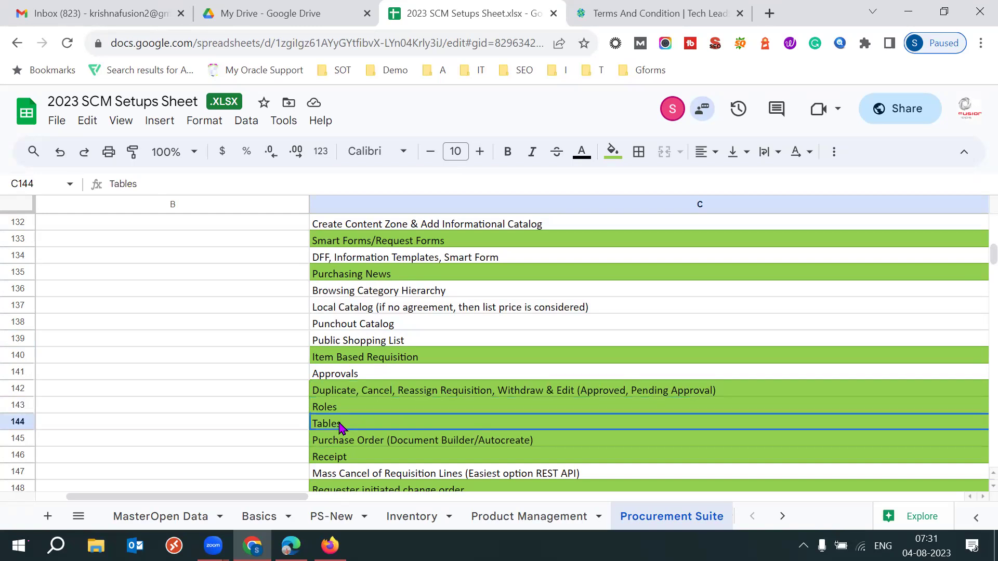
pyautogui.click(372, 446)
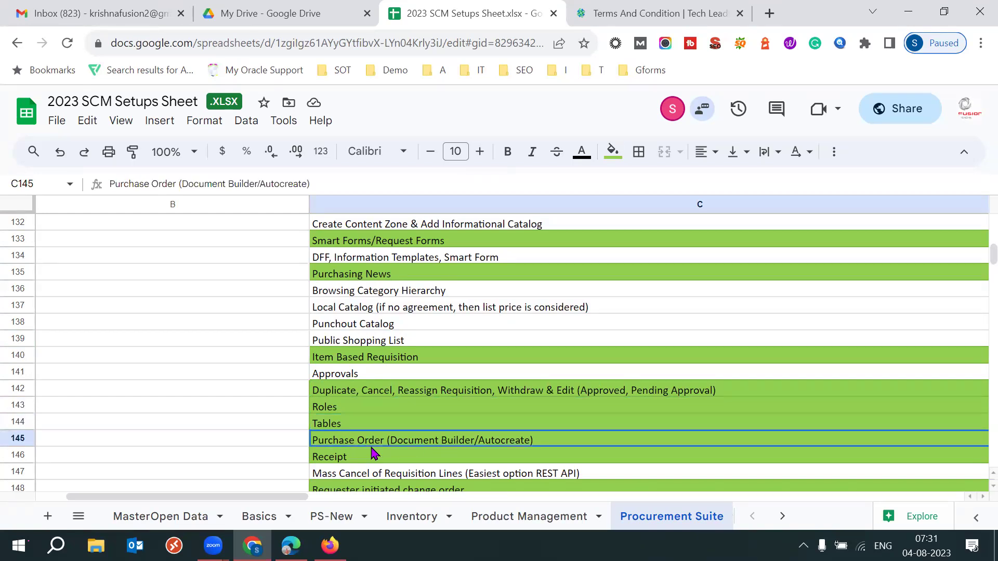
pyautogui.click(359, 459)
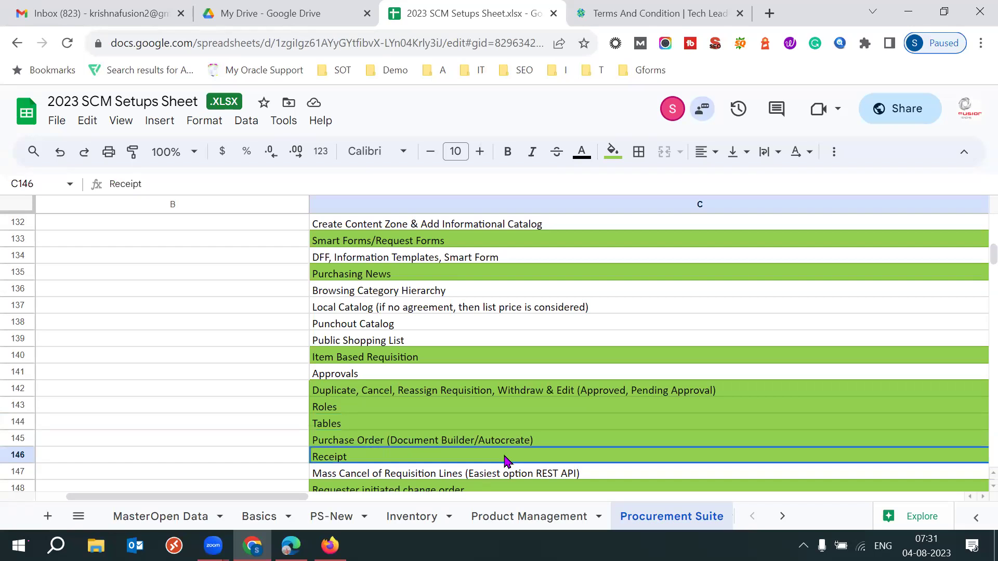
pyautogui.click(363, 427)
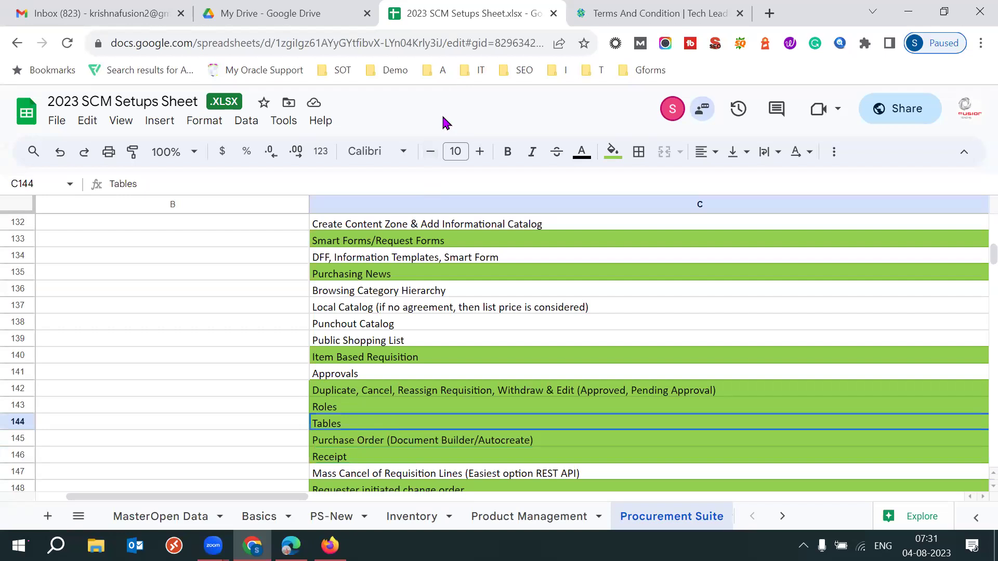
pyautogui.click(663, 14)
pyautogui.middleClick(663, 14)
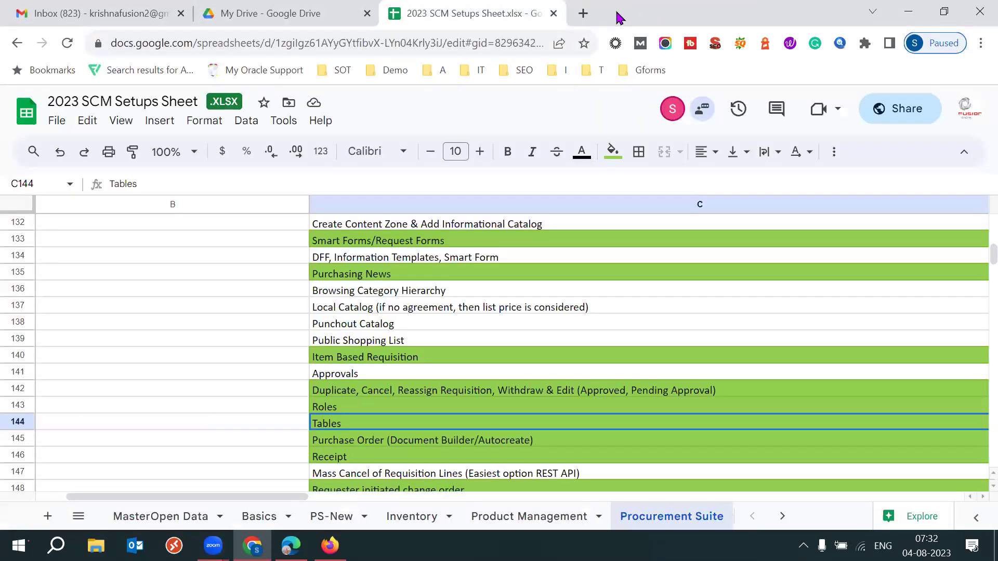
# Search Google in a new tab for 'oracle fusion procurement tables 23c'.
pyautogui.click(582, 14)
pyautogui.write('o')
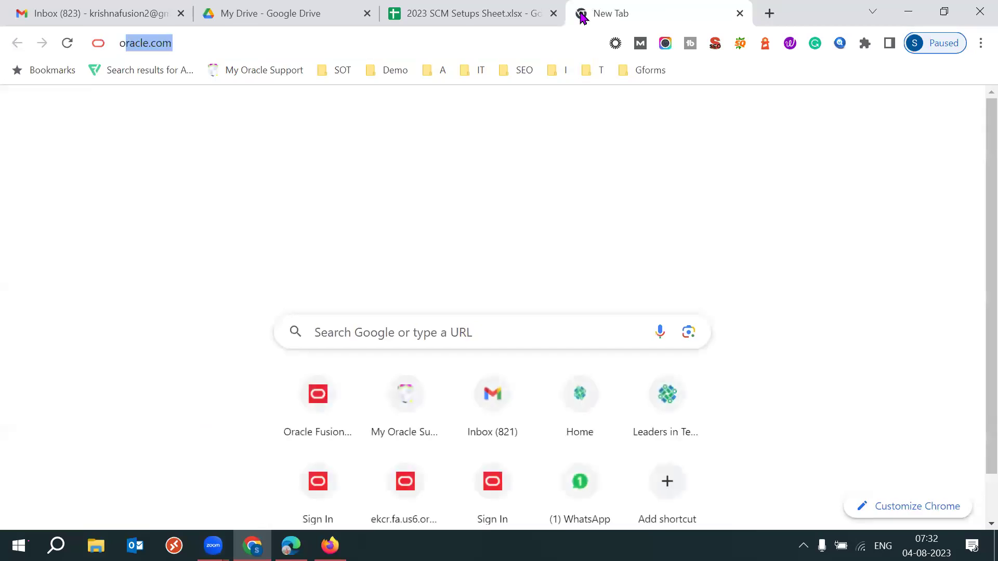
pyautogui.write('racle fusion ')
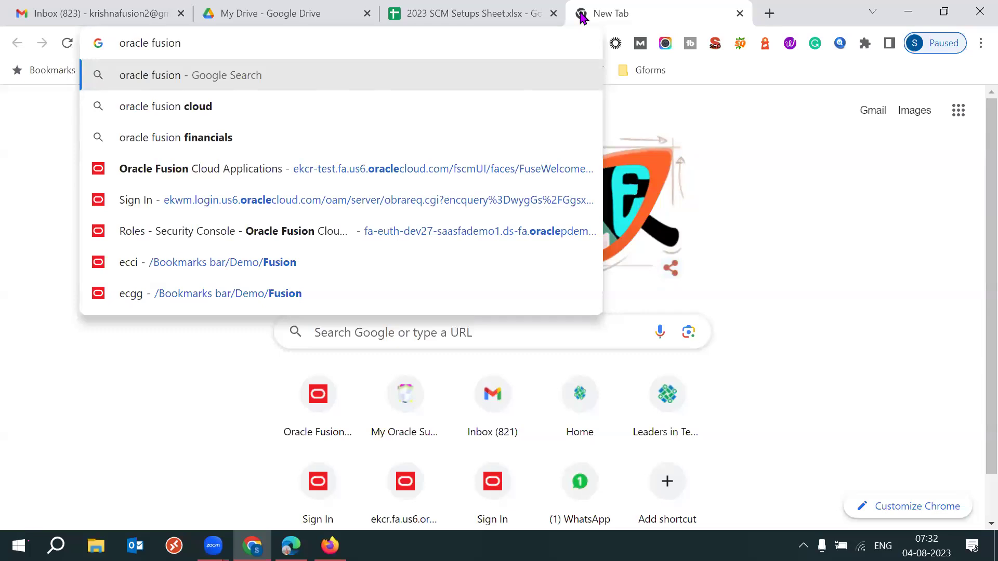
pyautogui.write('procurement')
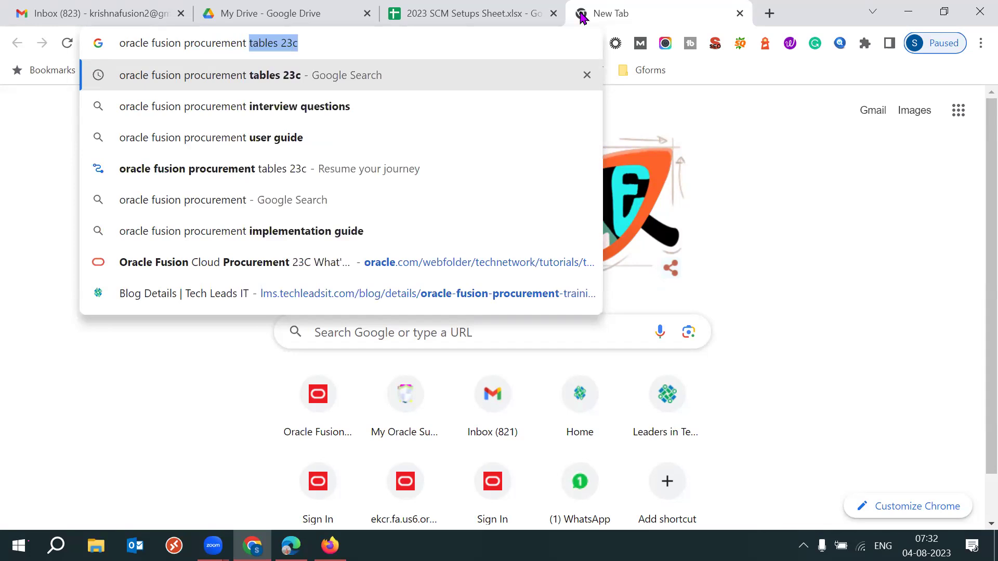
pyautogui.write('tables')
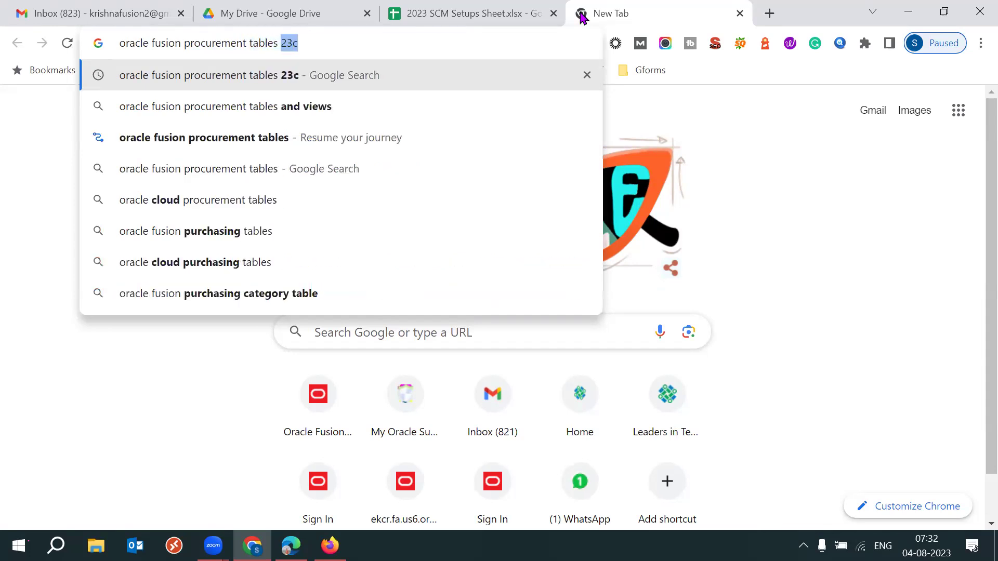
pyautogui.press('Return')
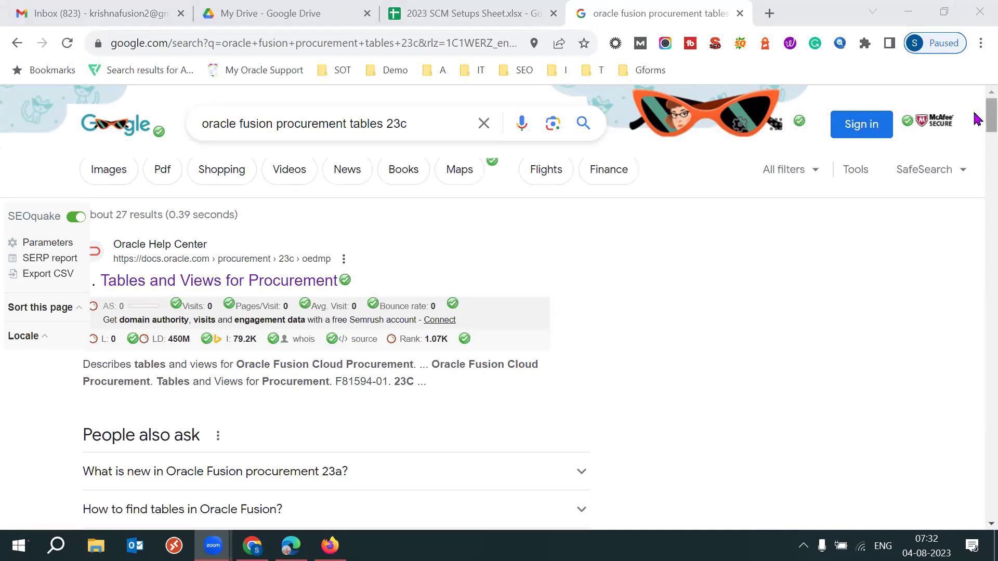
# Open the Tables and Views for Procurement result in its own tab.
pyautogui.scroll(-3, 975, 122)
pyautogui.scroll(3, 986, 112)
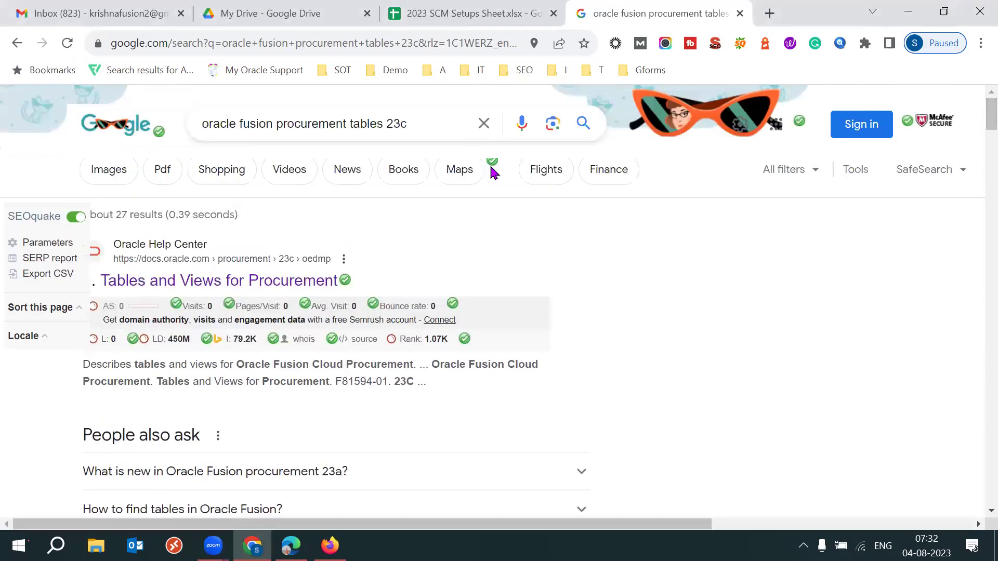
pyautogui.rightClick(314, 280)
pyautogui.click(376, 288)
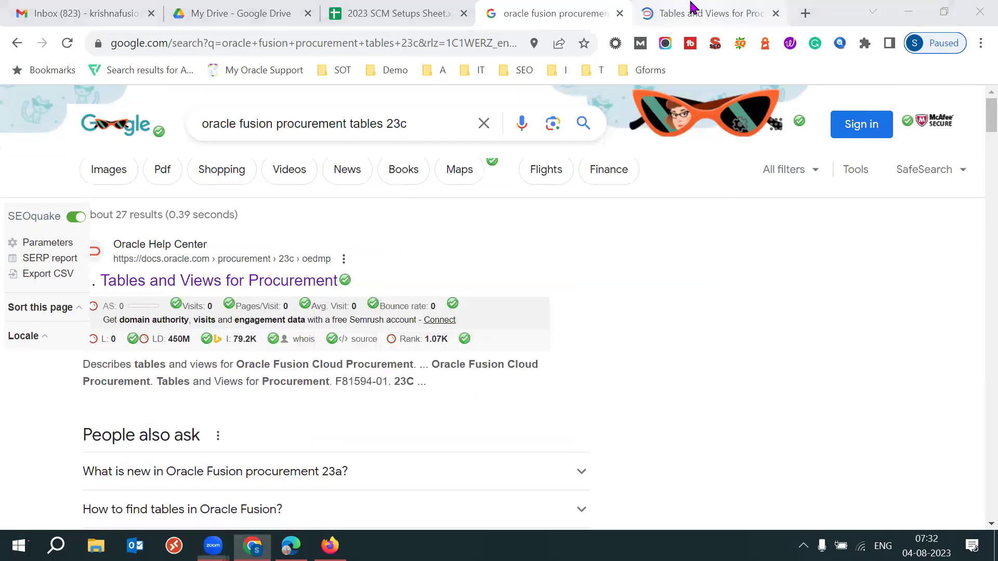
# Browse the Self Service Procurement tables list down to the POR_REQUISITION tables.
pyautogui.click(691, 11)
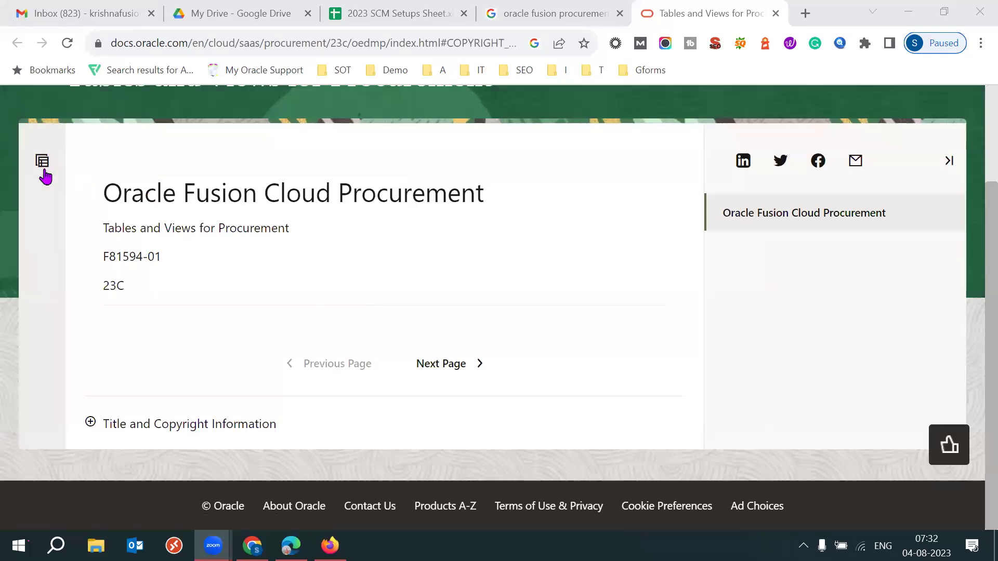
pyautogui.click(43, 166)
pyautogui.moveTo(336, 294); pyautogui.dragTo(341, 412)
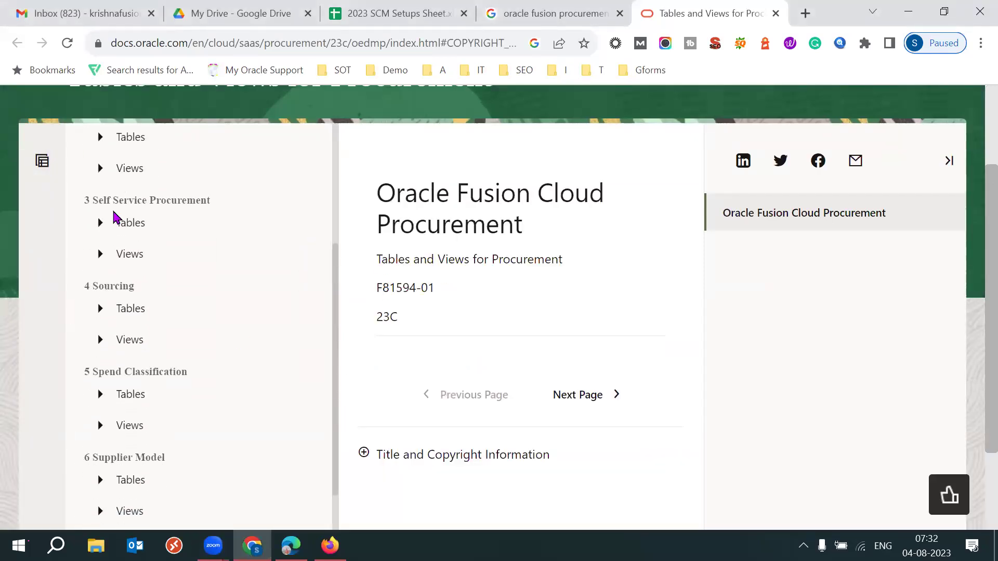
pyautogui.click(101, 223)
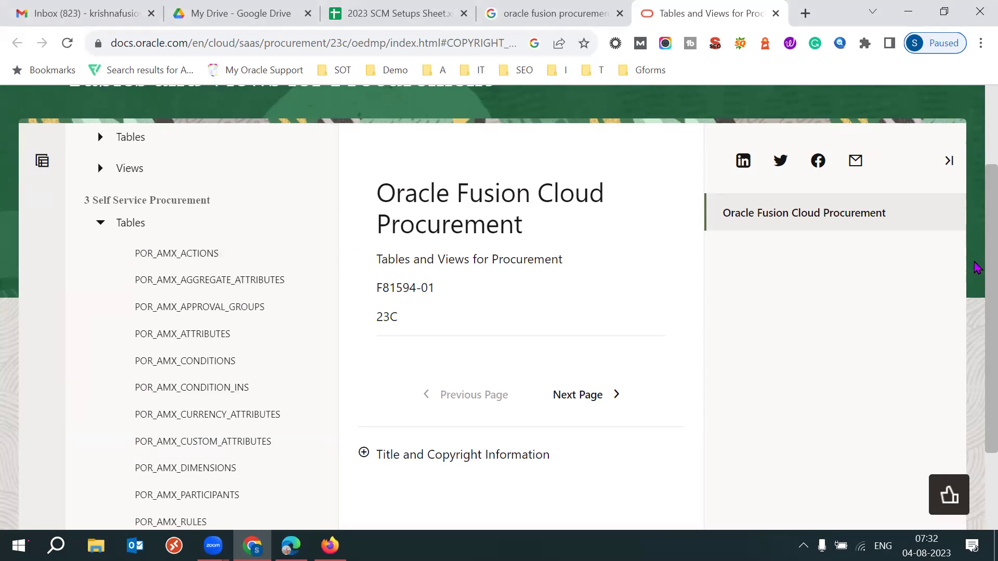
pyautogui.scroll(-3, 935, 343)
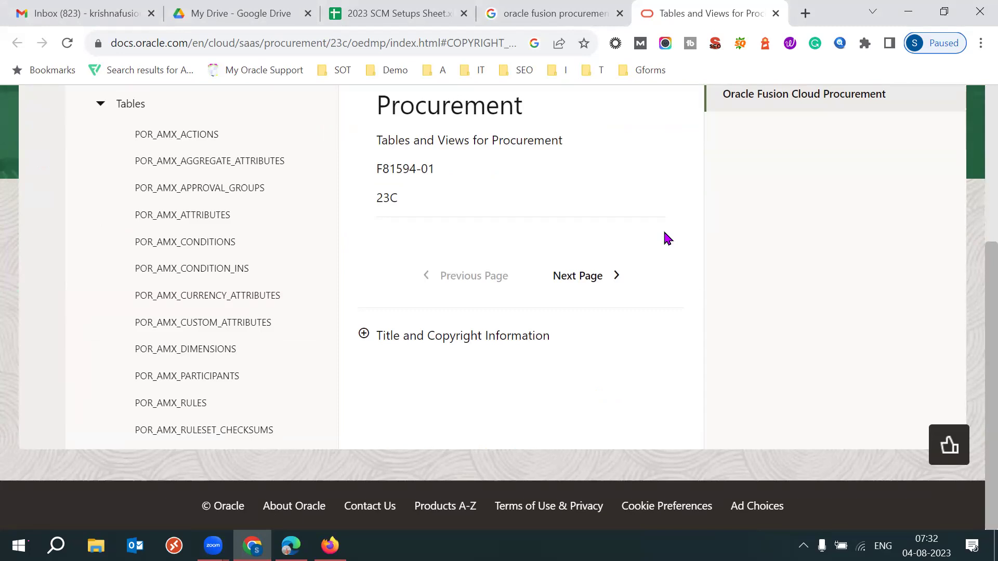
pyautogui.scroll(-5, 333, 139)
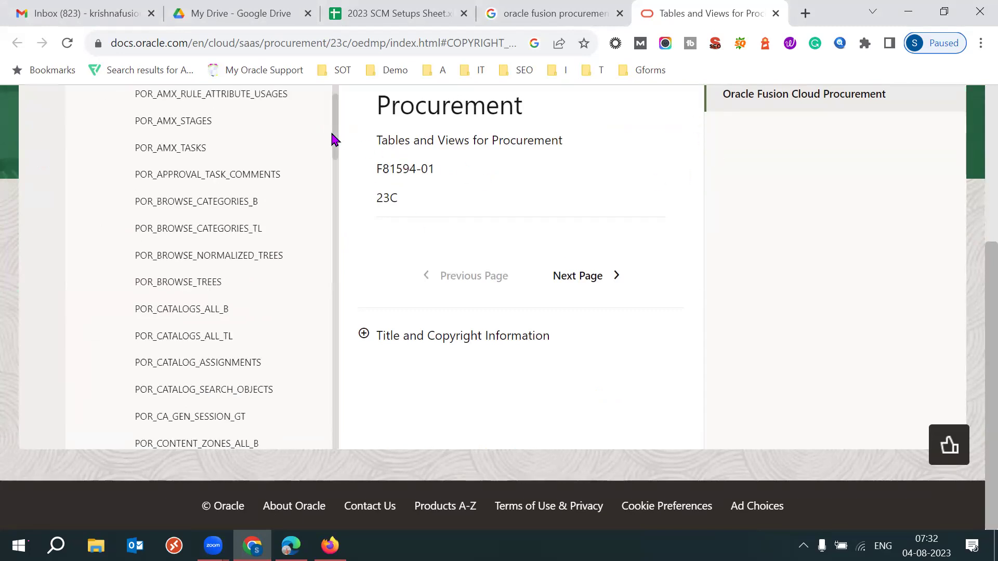
pyautogui.scroll(-3, 335, 140)
pyautogui.moveTo(335, 168); pyautogui.dragTo(338, 283)
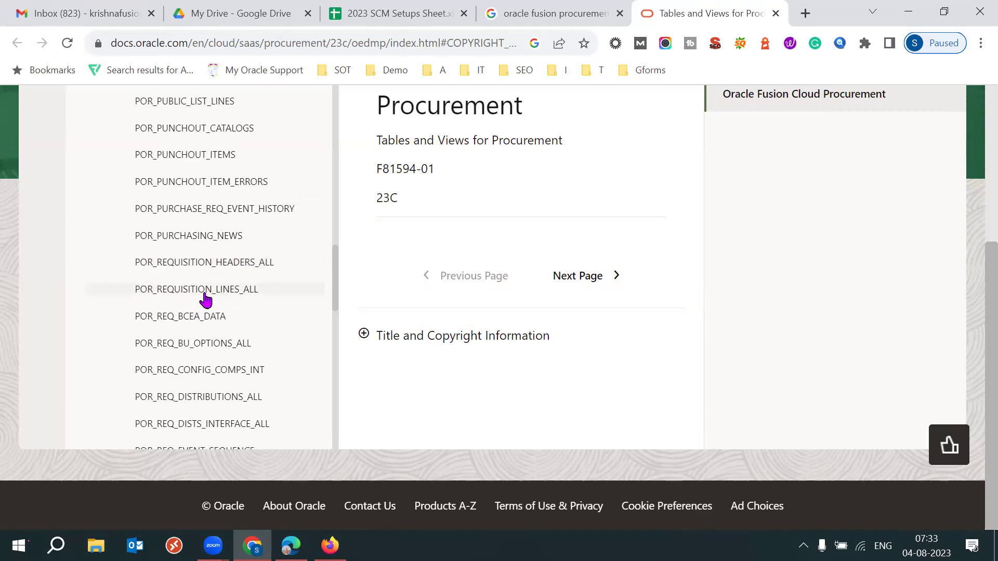
pyautogui.moveTo(334, 296); pyautogui.dragTo(391, 95)
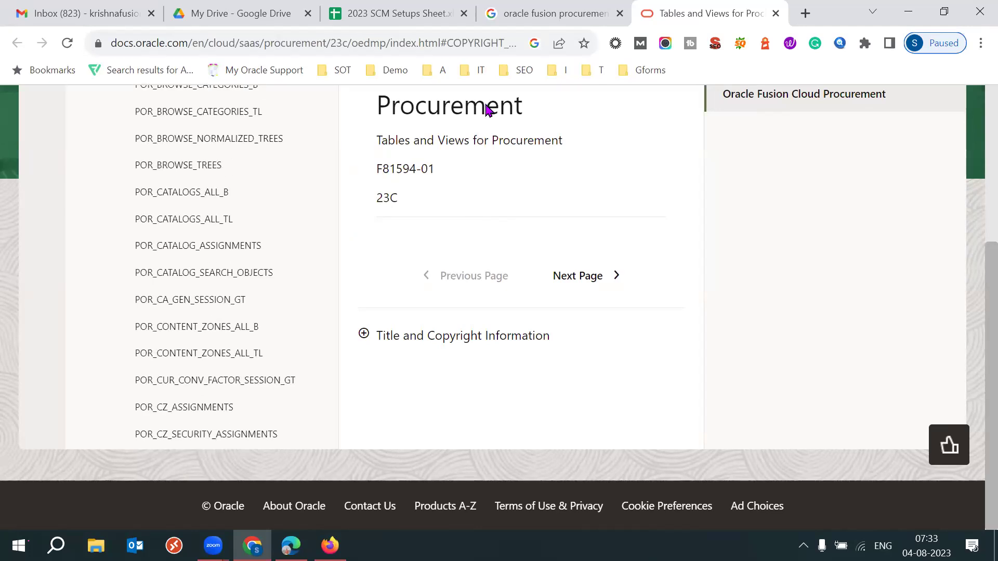
# Select the Mass Cancel of Requisition Lines topic in C147, then bring back the Purchase Requisitions page.
pyautogui.hotkey('ctrl', '3')
pyautogui.press('Down')
pyautogui.press('Down')
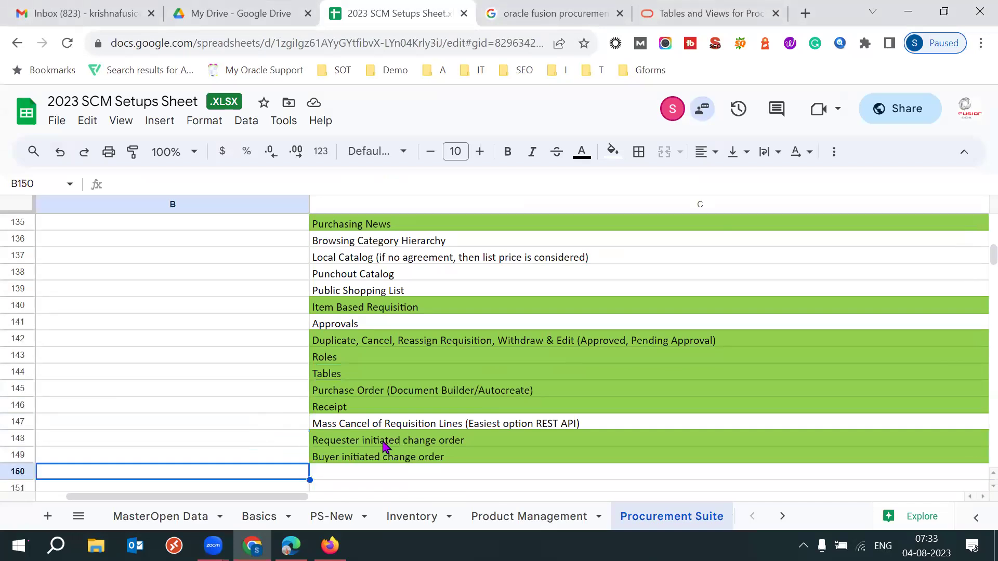
pyautogui.click(423, 429)
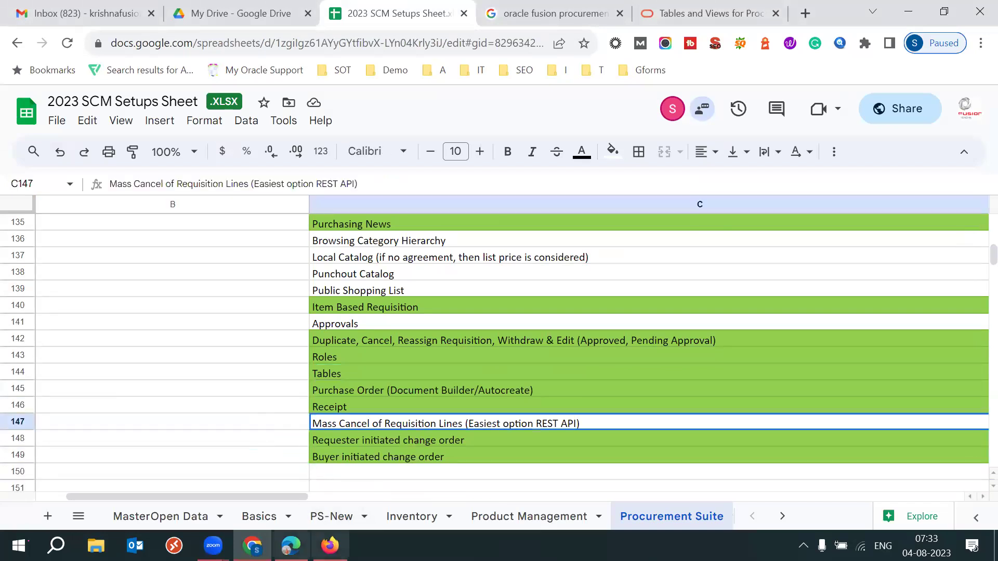
pyautogui.moveTo(291, 545)
pyautogui.click(291, 481)
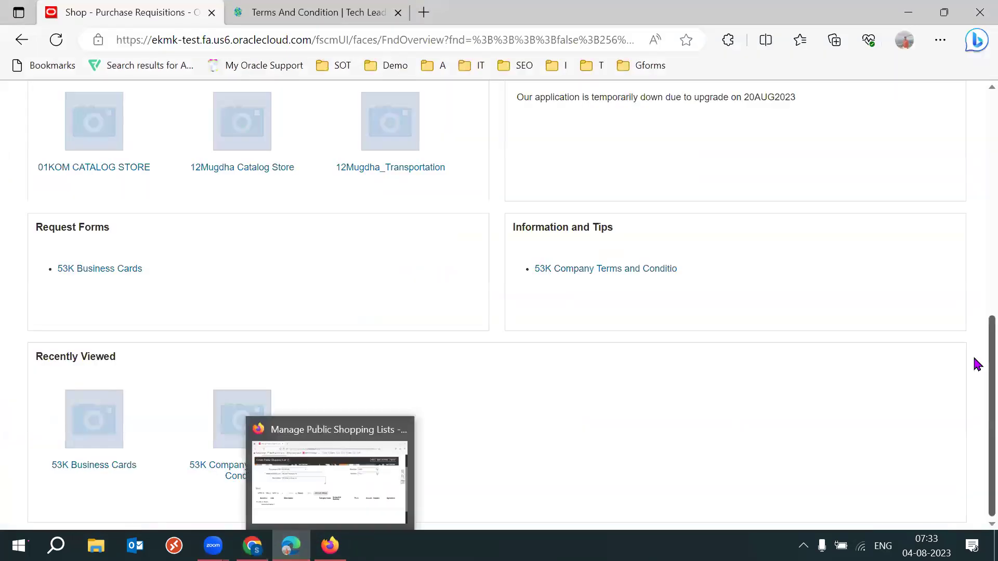
# Open requisition REQ4, check its Cancel Requisition action, then return to spreadsheet cell B147.
pyautogui.scroll(5, 973, 312)
pyautogui.click(56, 137)
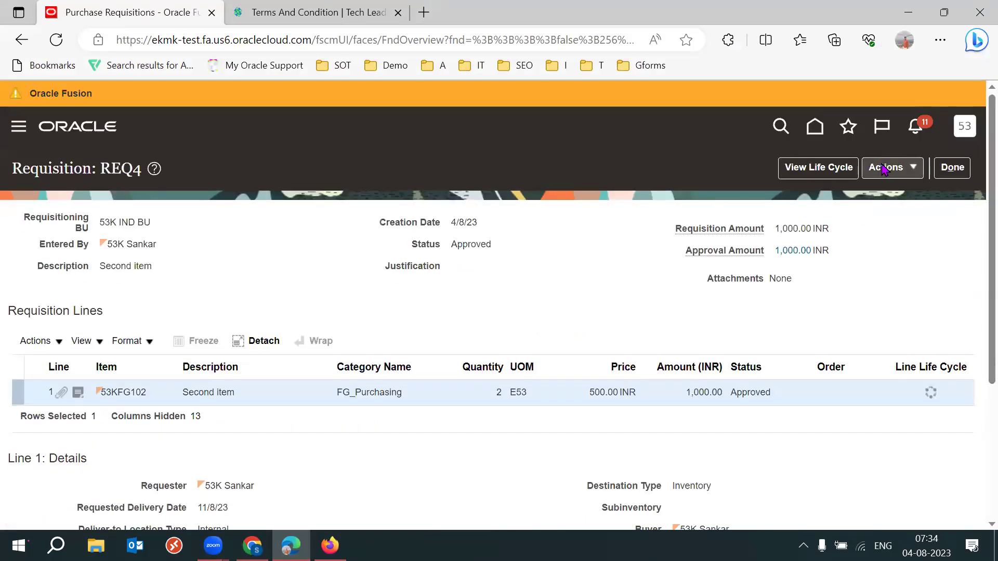
pyautogui.click(895, 170)
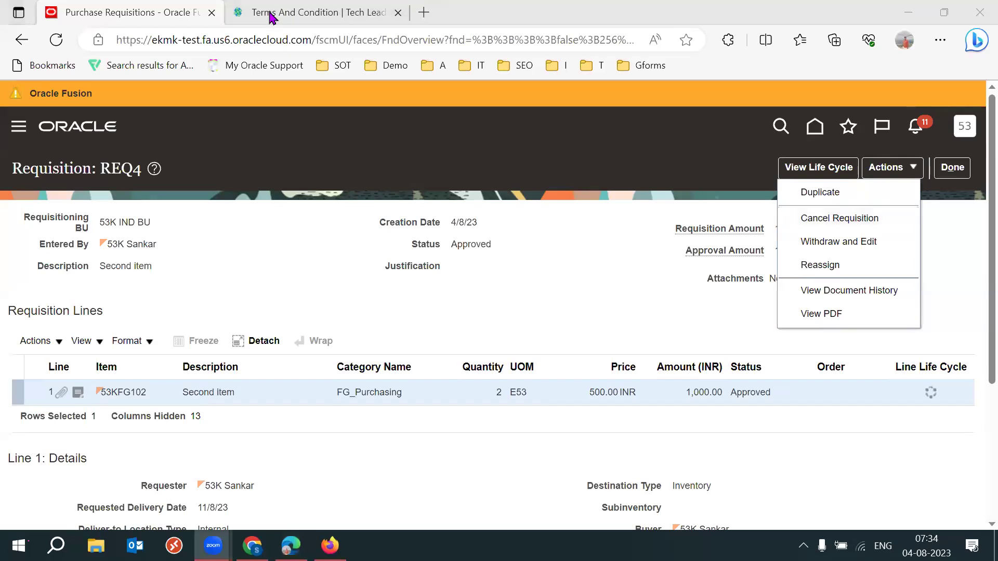
pyautogui.click(561, 230)
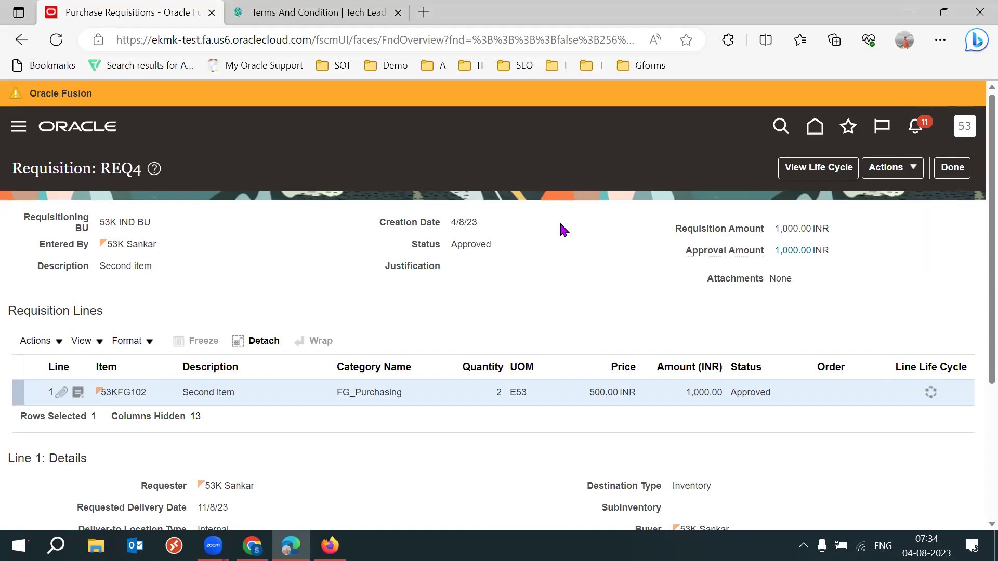
pyautogui.click(252, 546)
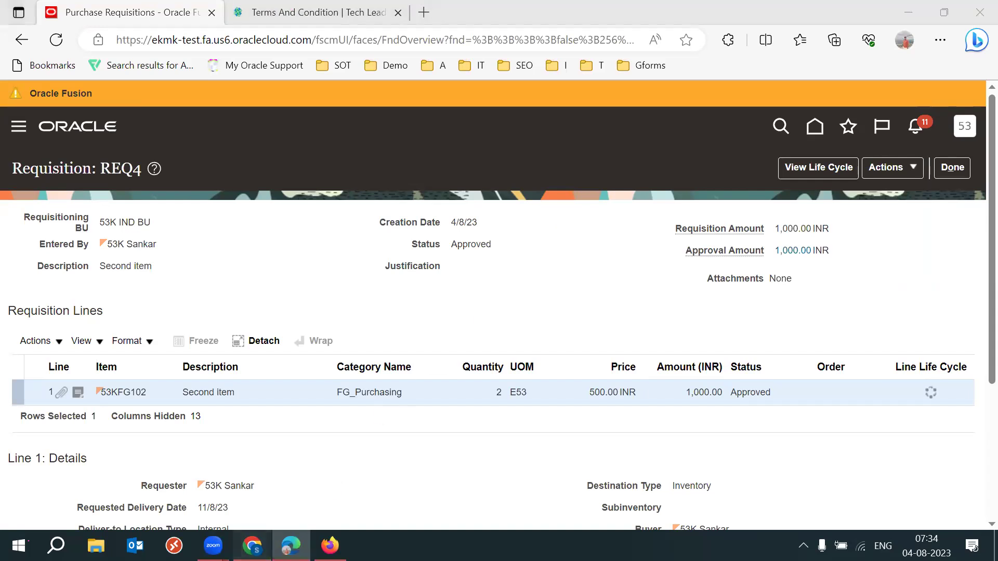
pyautogui.click(284, 427)
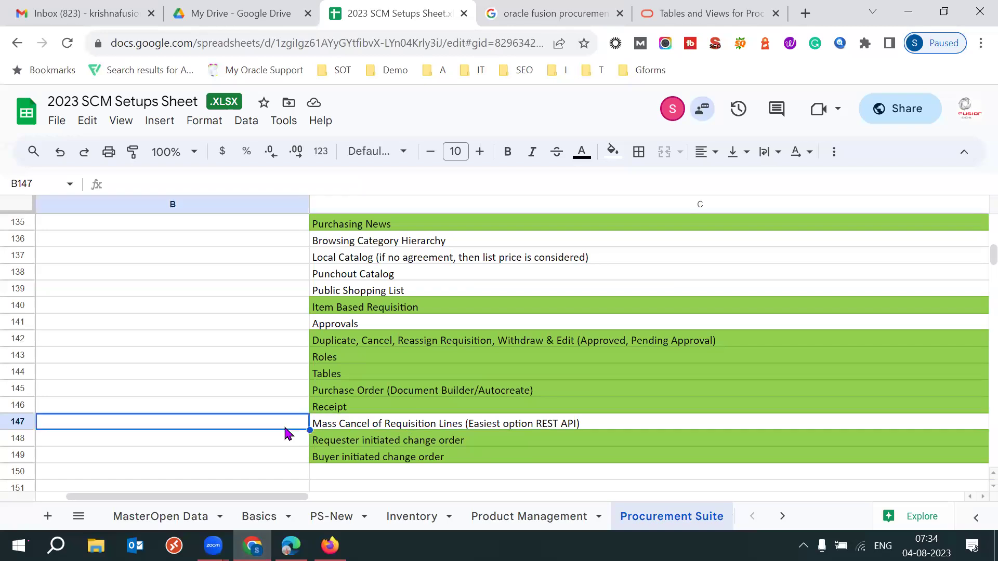
pyautogui.click(539, 424)
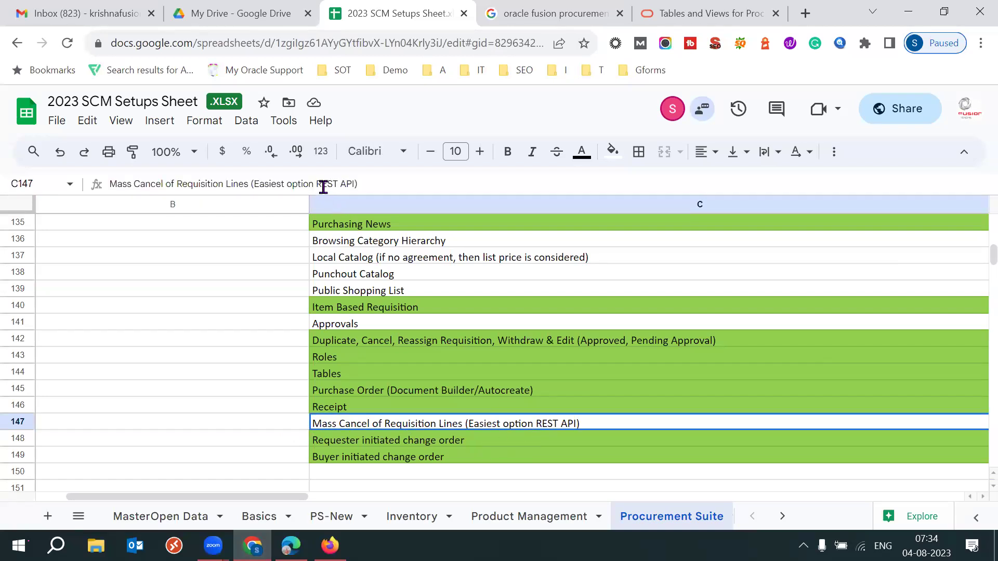
pyautogui.moveTo(318, 185); pyautogui.dragTo(357, 185)
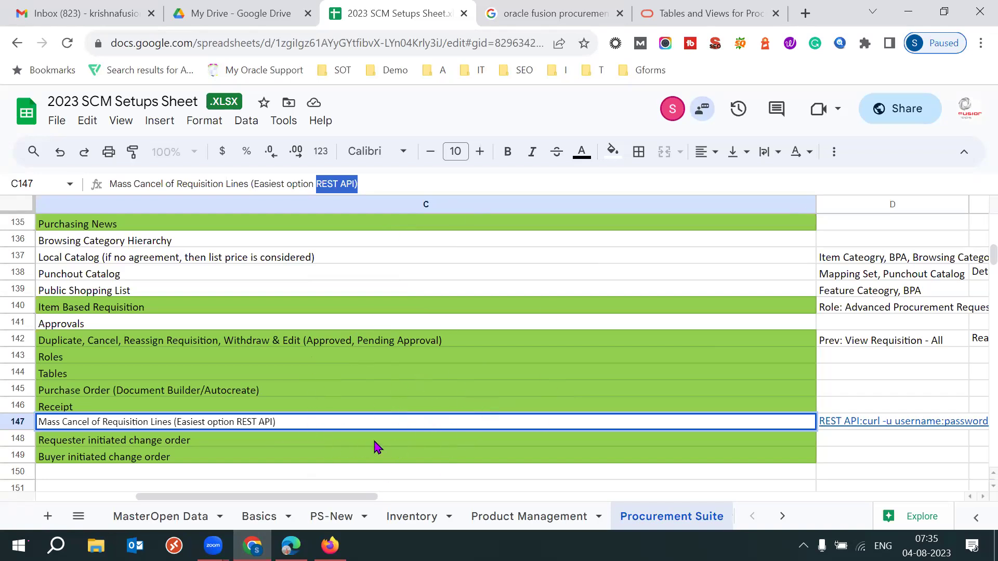
pyautogui.doubleClick(107, 421)
pyautogui.hotkey('ctrl', 'a')
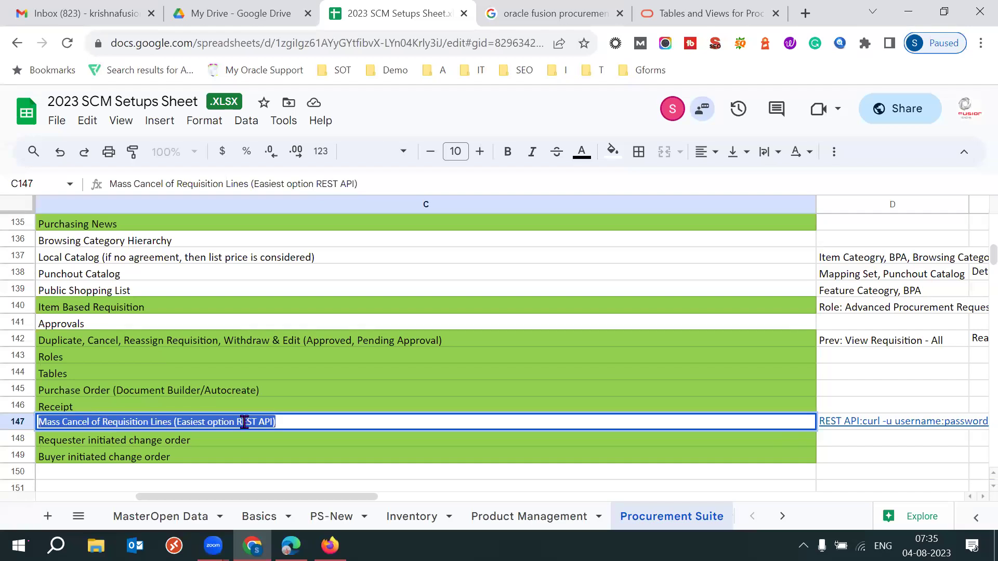
pyautogui.click(307, 421)
pyautogui.moveTo(241, 421); pyautogui.dragTo(263, 425)
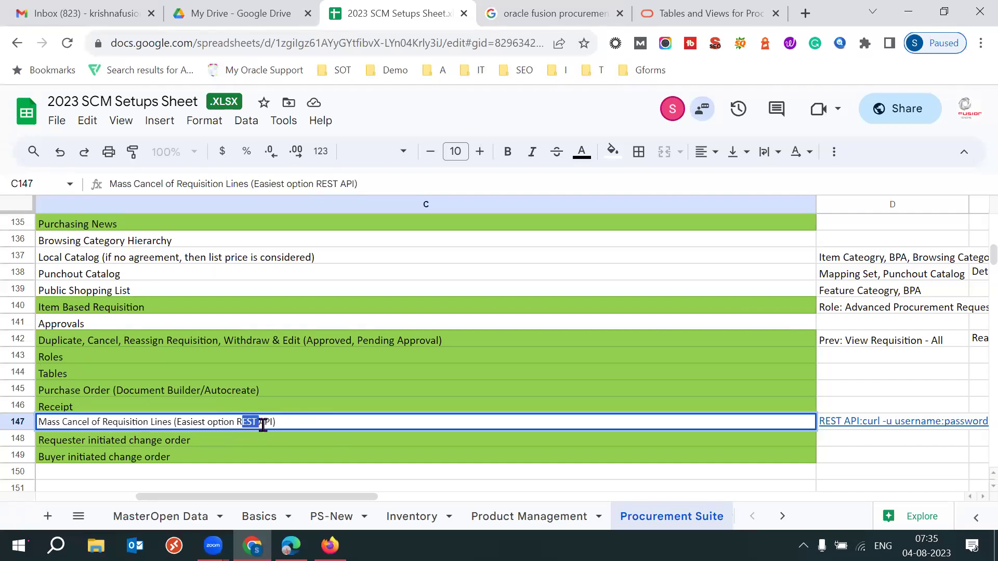
pyautogui.click(315, 422)
# Search 'oracle fusion procurement rest api 23c' and open the REST API for Procurement guide in a new tab.
pyautogui.click(555, 13)
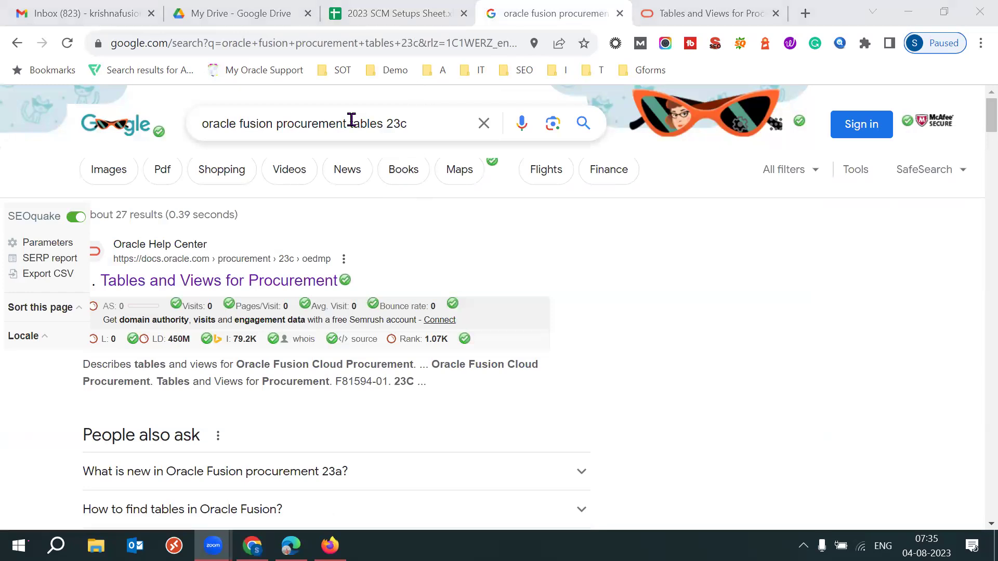
pyautogui.moveTo(353, 123); pyautogui.dragTo(416, 124)
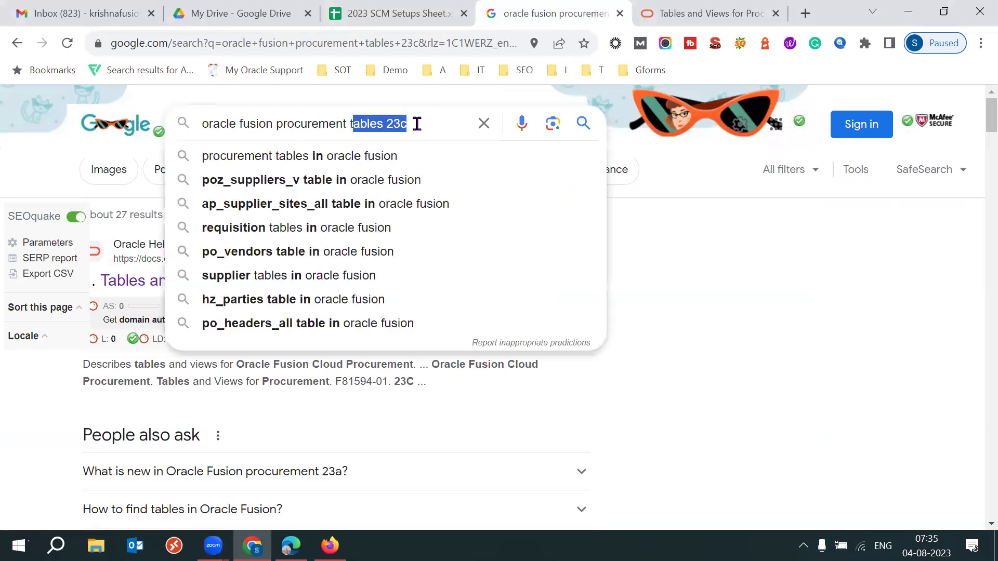
pyautogui.click(417, 124)
pyautogui.press('BackSpace')
pyautogui.press('BackSpace')
pyautogui.press('BackSpace')
pyautogui.press('BackSpace')
pyautogui.press('BackSpace')
pyautogui.press('BackSpace')
pyautogui.press('BackSpace')
pyautogui.press('BackSpace')
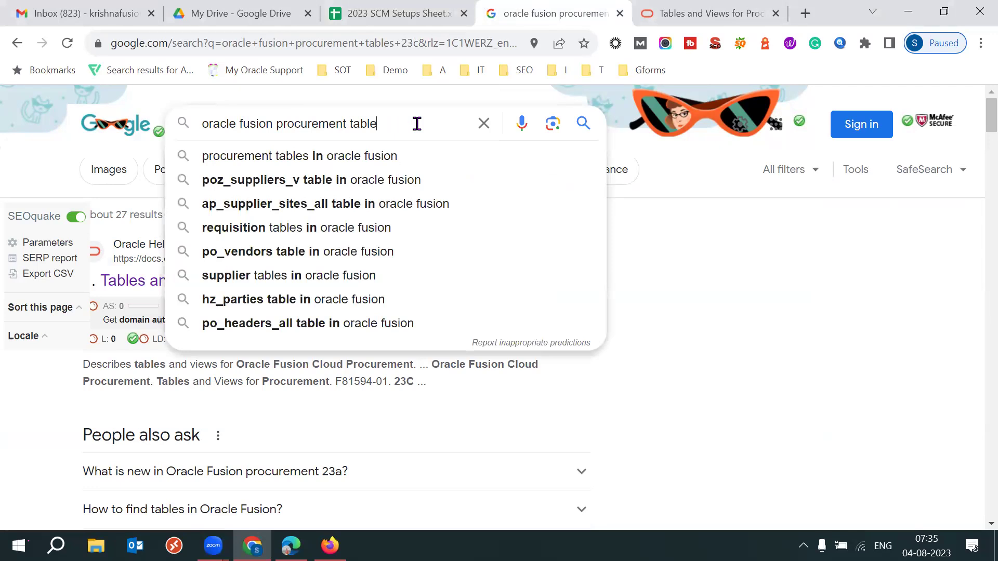
pyautogui.press('BackSpace')
pyautogui.press('BackSpace')
pyautogui.write('res')
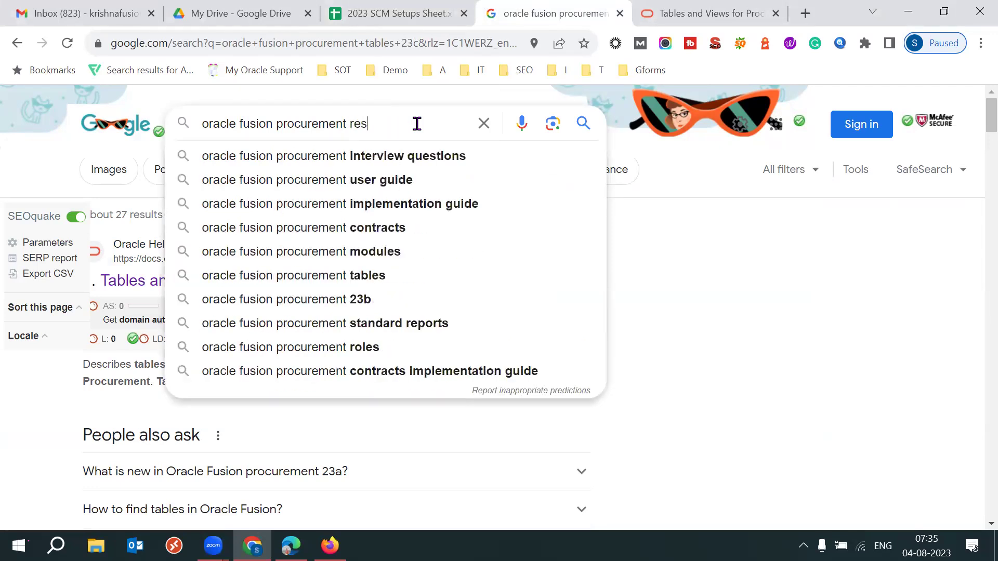
pyautogui.write('t api 23c')
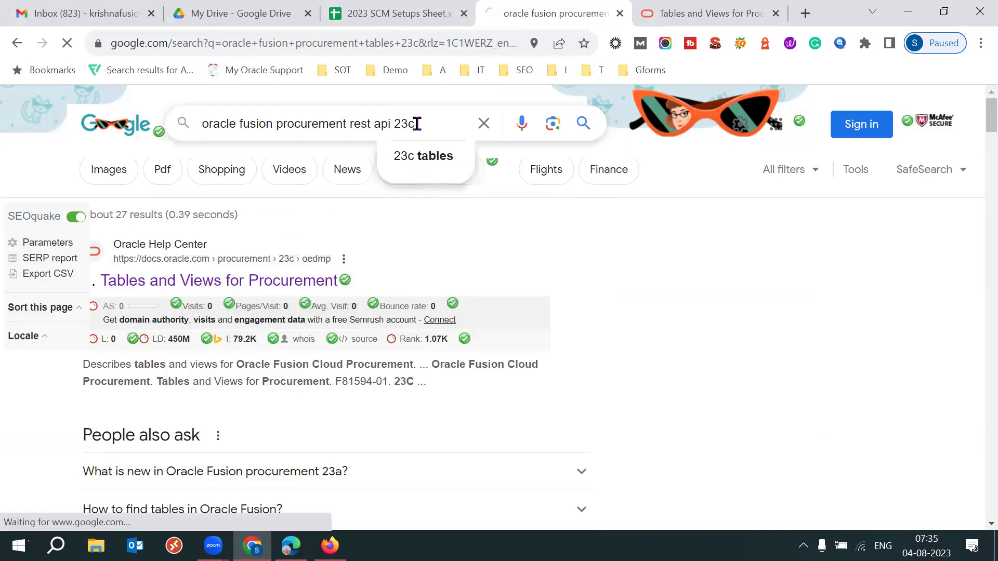
pyautogui.press('Return')
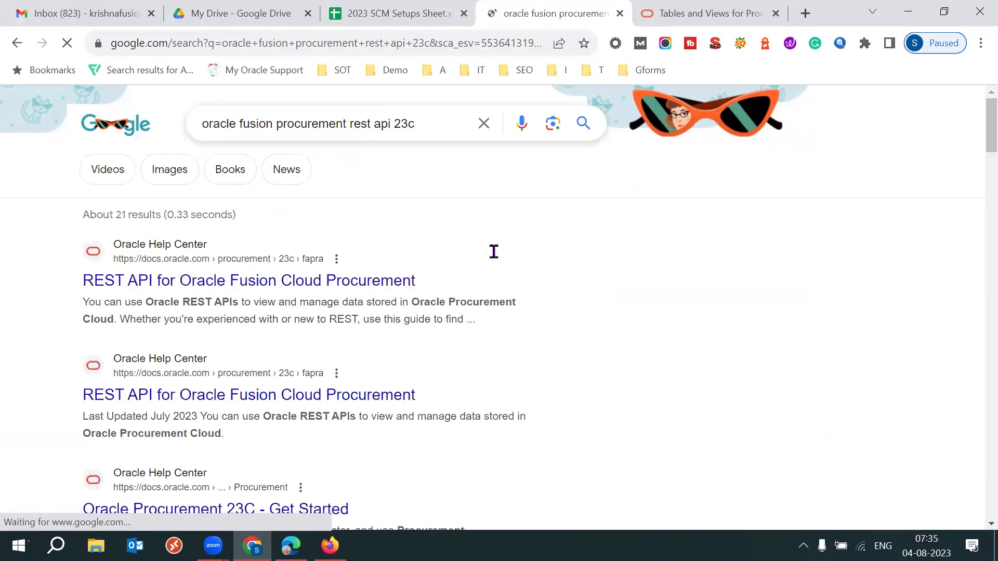
pyautogui.rightClick(390, 293)
pyautogui.click(452, 298)
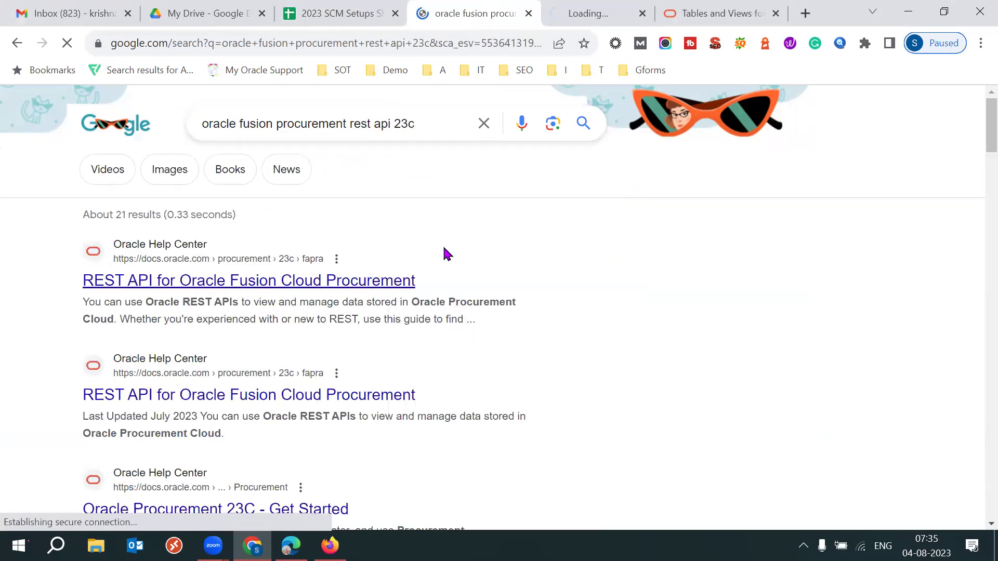
# Go to the Purchase Requisitions 'Cancel a requisition' page in the REST API guide.
pyautogui.click(563, 12)
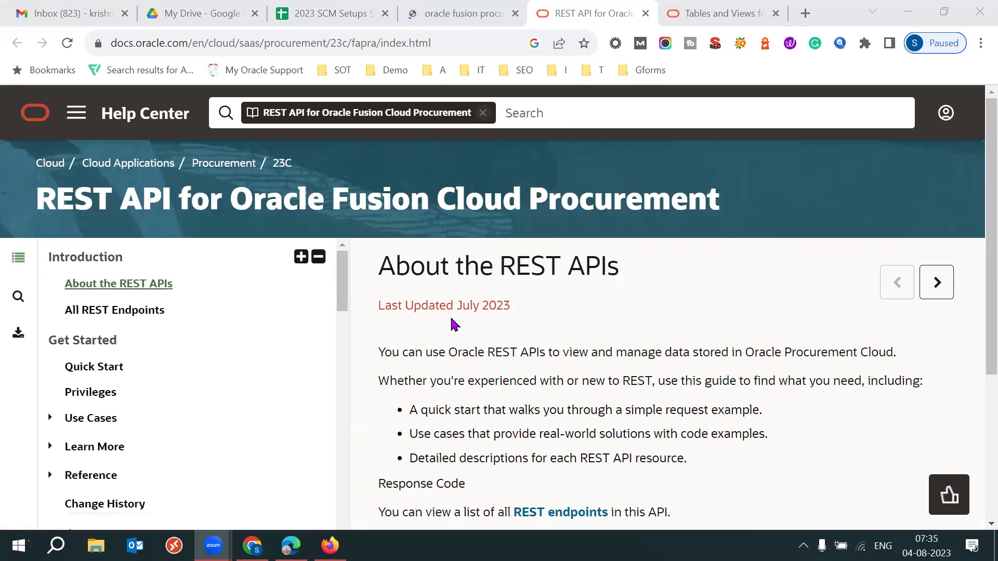
pyautogui.moveTo(345, 285); pyautogui.dragTo(343, 453)
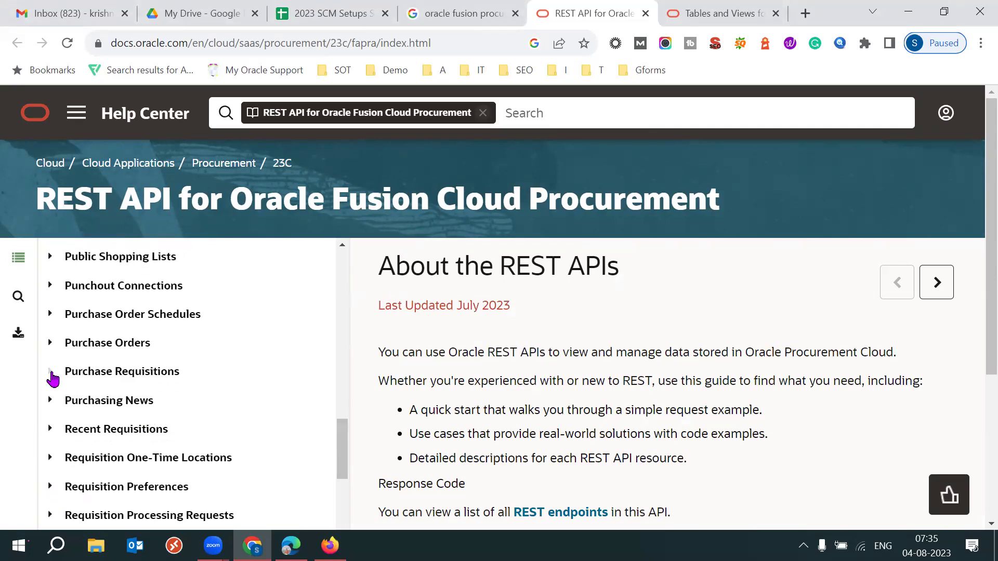
pyautogui.click(51, 372)
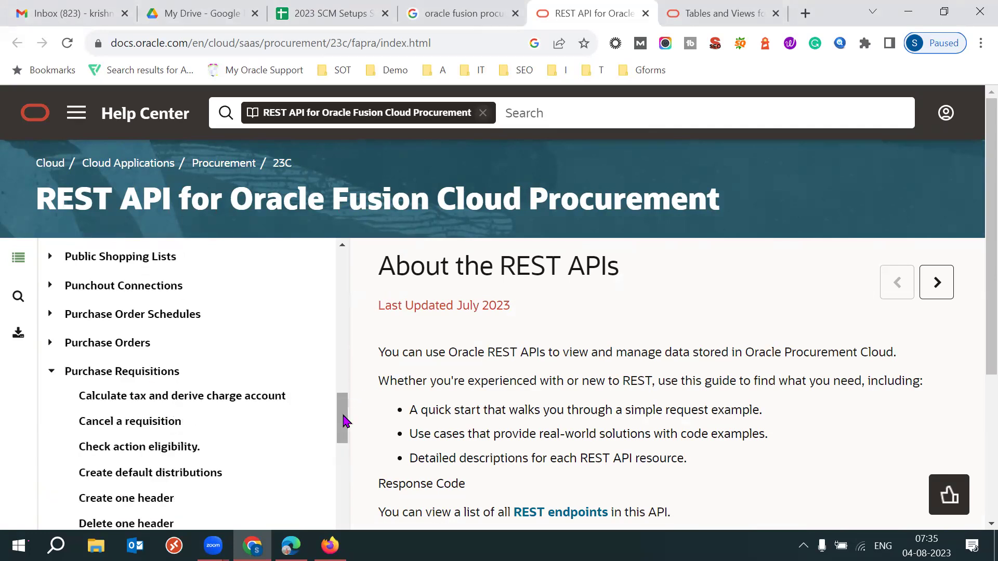
pyautogui.moveTo(343, 422); pyautogui.dragTo(344, 431)
pyautogui.moveTo(208, 338); pyautogui.dragTo(79, 337)
pyautogui.click(450, 345)
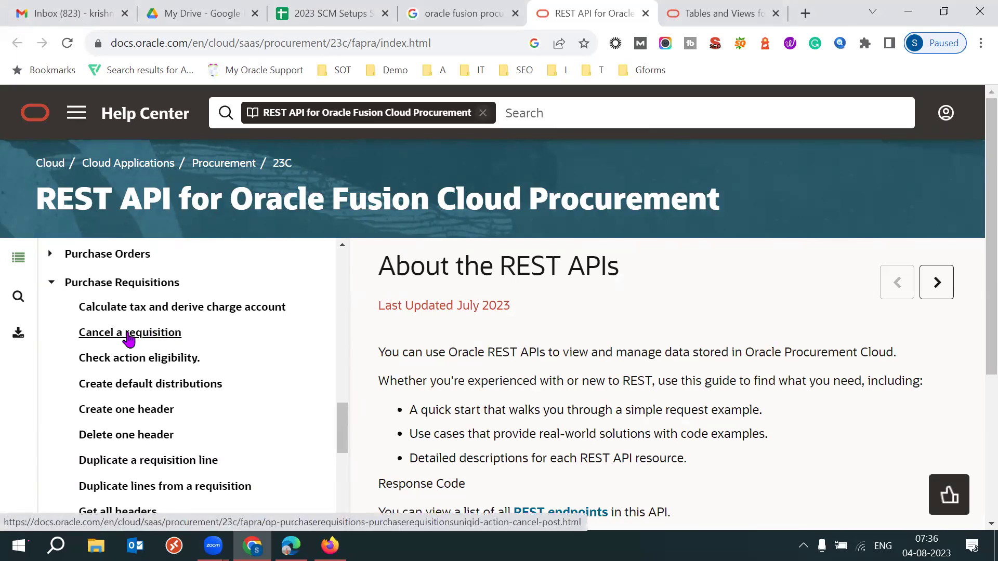
pyautogui.click(128, 337)
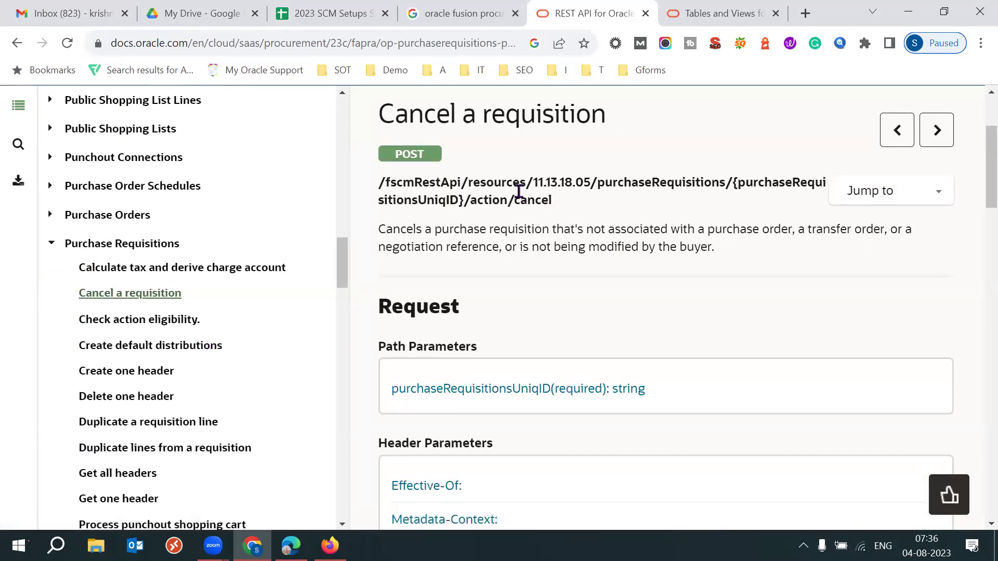
# Select the POST /action/cancel endpoint path and search Windows for 'post'.
pyautogui.tripleClick(518, 191)
pyautogui.tripleClick(519, 191)
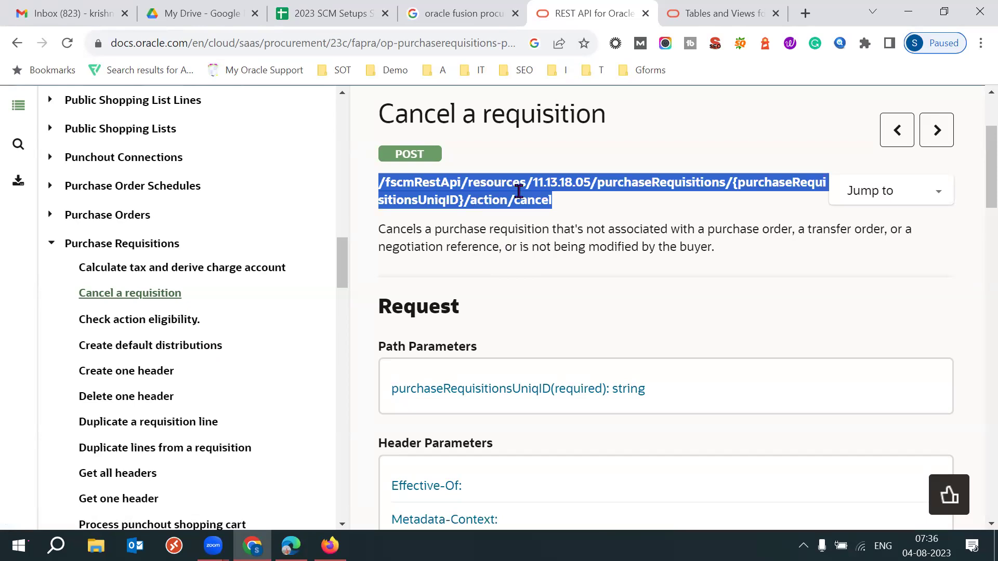
pyautogui.tripleClick(518, 191)
pyautogui.tripleClick(519, 191)
pyautogui.press('super')
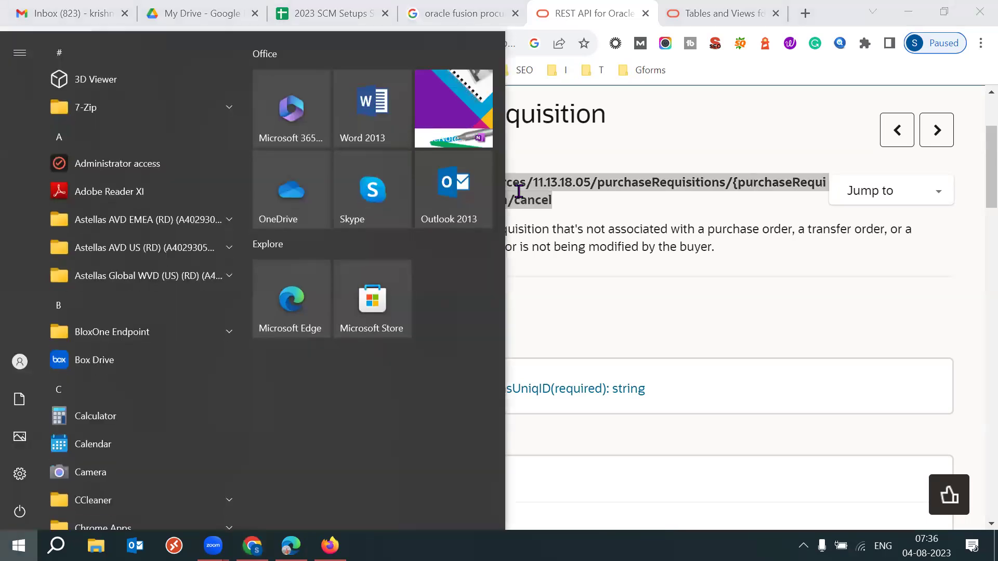
pyautogui.write('post')
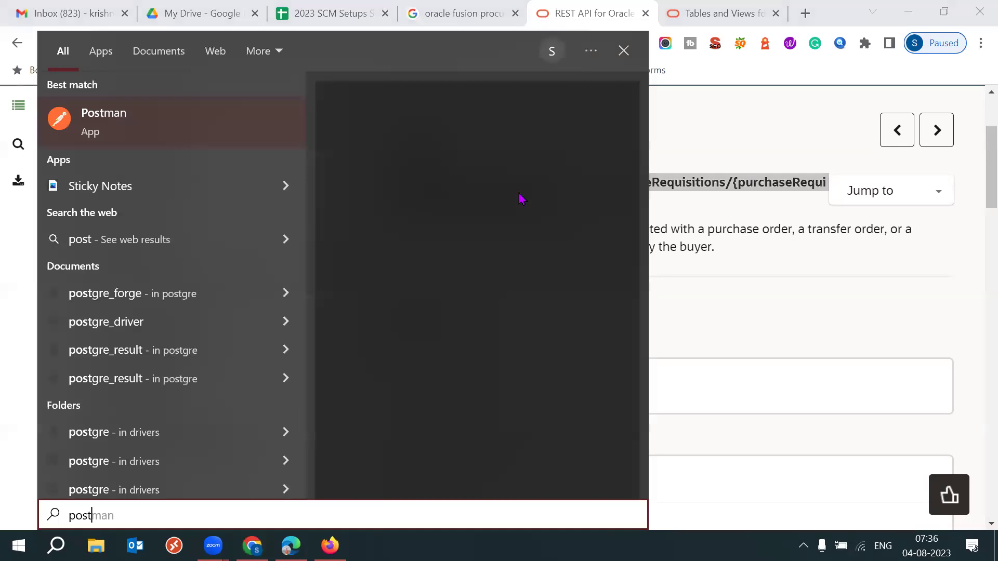
# Launch Postman from the Start menu's best match result.
pyautogui.click(183, 123)
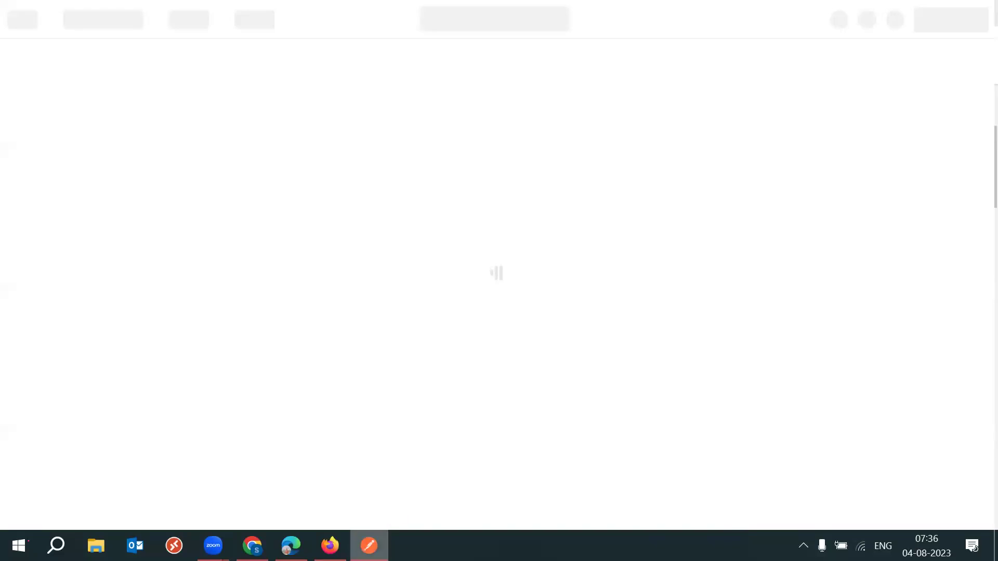
pyautogui.moveTo(369, 545)
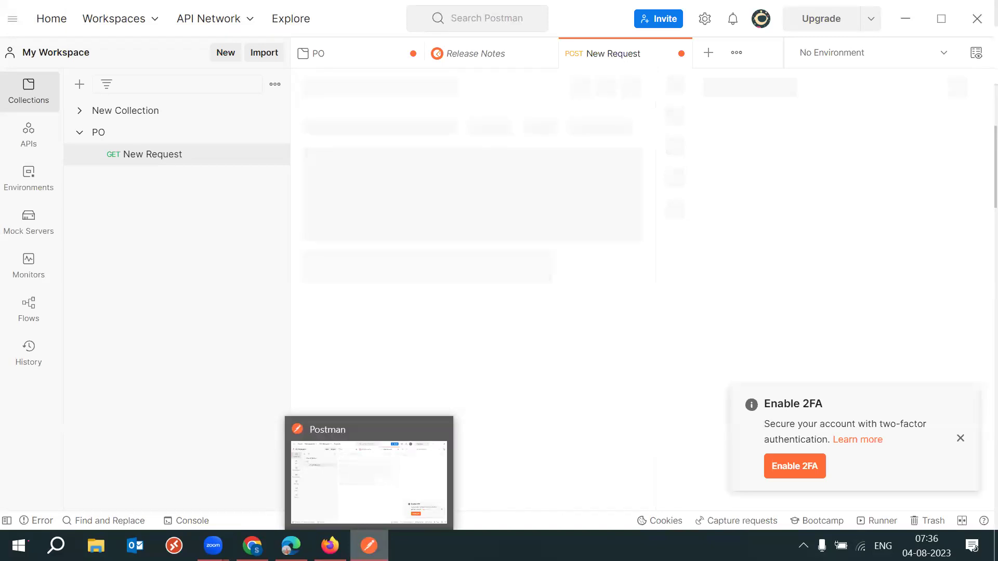
# Dismiss Postman's Enable 2FA toast and the Update Available notice.
pyautogui.click(372, 502)
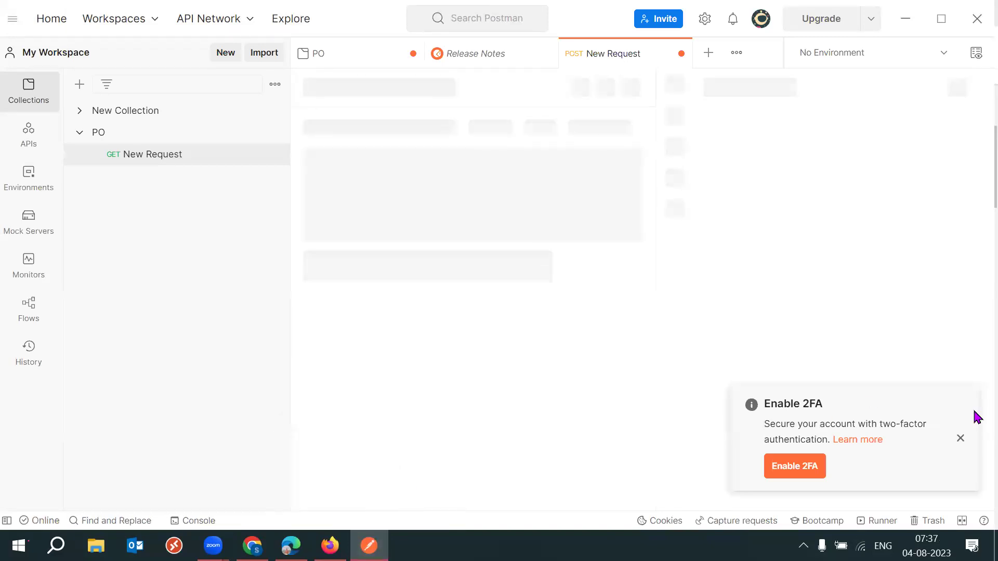
pyautogui.click(960, 439)
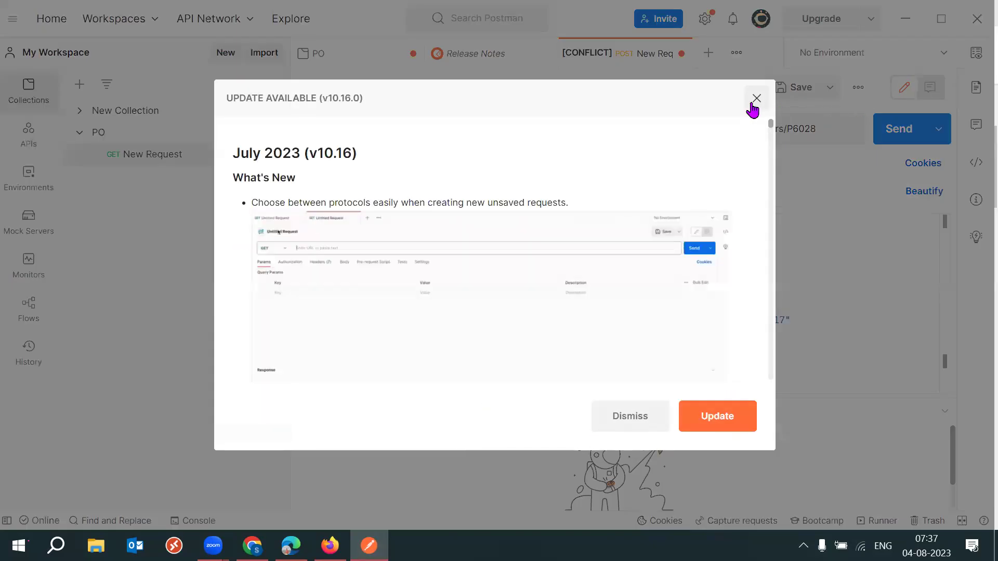
pyautogui.click(754, 104)
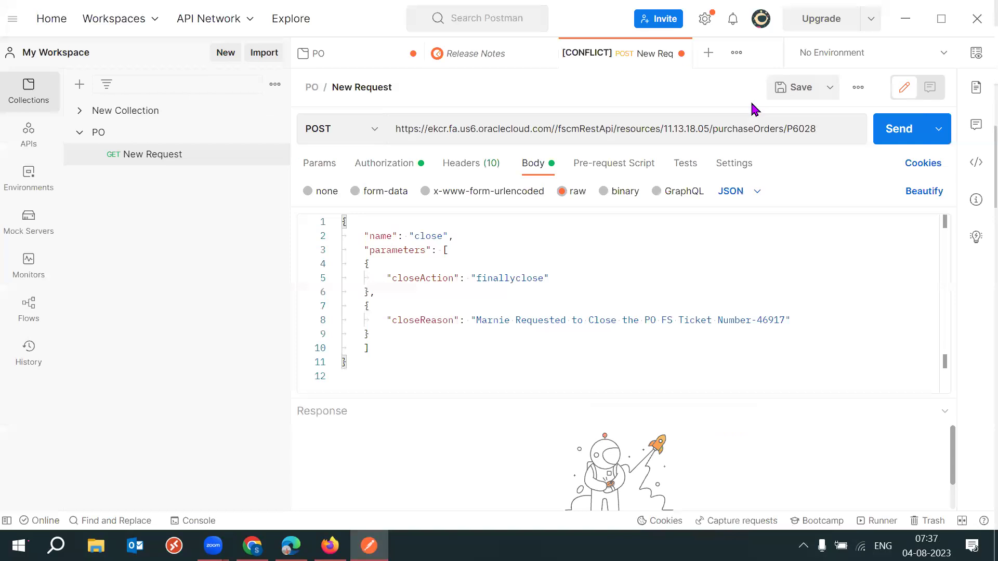
# Select the whole request URL and bring up the Windows Run prompt for Notepad.
pyautogui.click(508, 126)
pyautogui.tripleClick(509, 126)
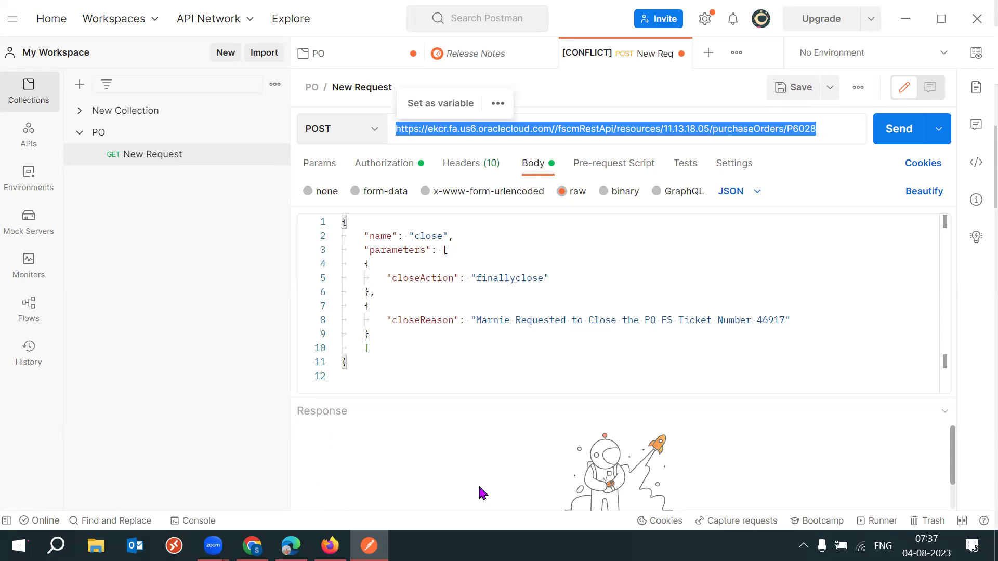
pyautogui.press('super+r')
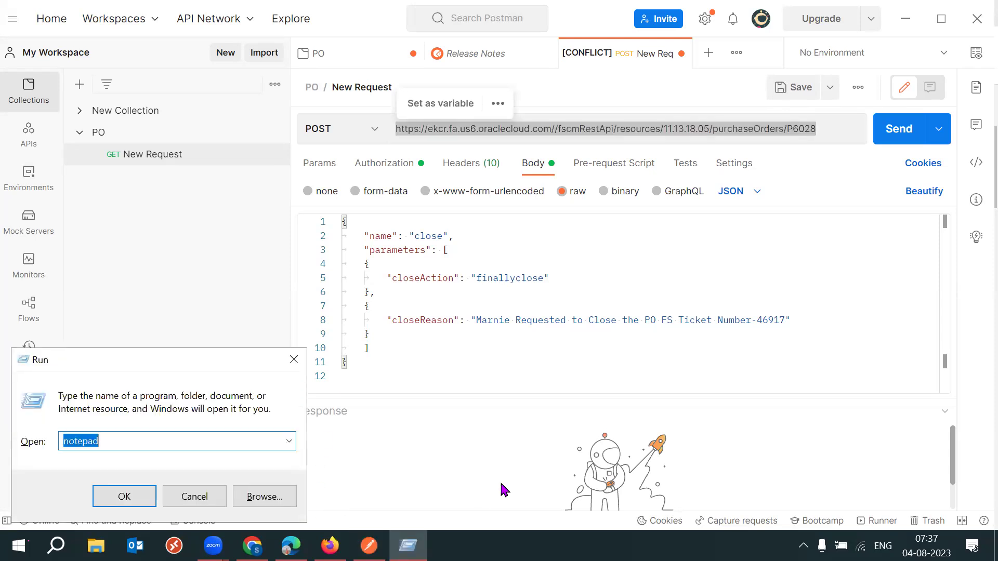
# Launch Notepad and paste in the purchaseRequisitions cancel endpoint path.
pyautogui.press('Return')
pyautogui.write('/fscmRestApi/resources/11.13.18.05/purchaseRequisitions/ {purchaseRequisitionsUniqID}/action/cancel')
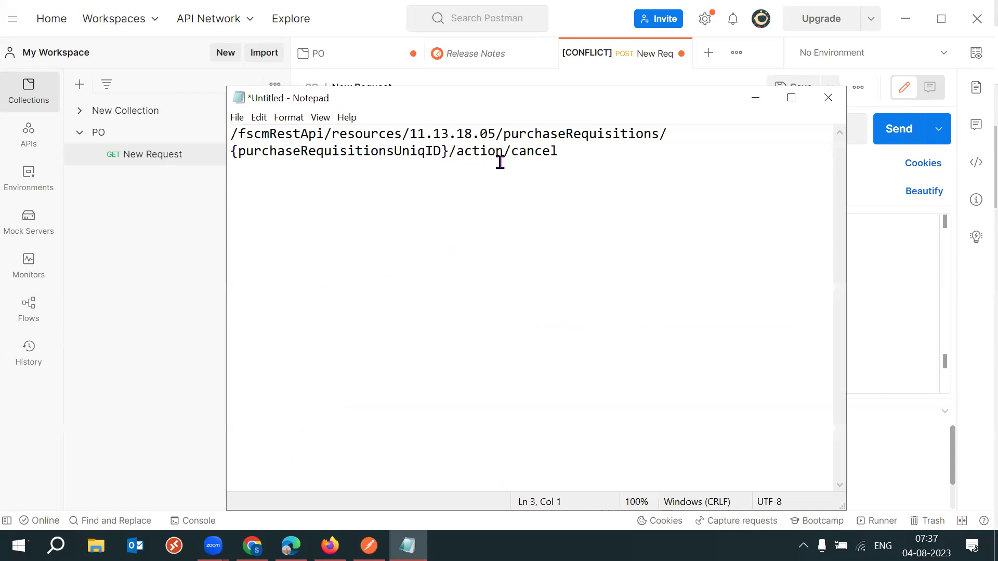
pyautogui.moveTo(560, 156); pyautogui.dragTo(218, 147)
pyautogui.hotkey('ctrl', 'c')
pyautogui.hotkey('alt', 'Tab')
pyautogui.tripleClick(805, 143)
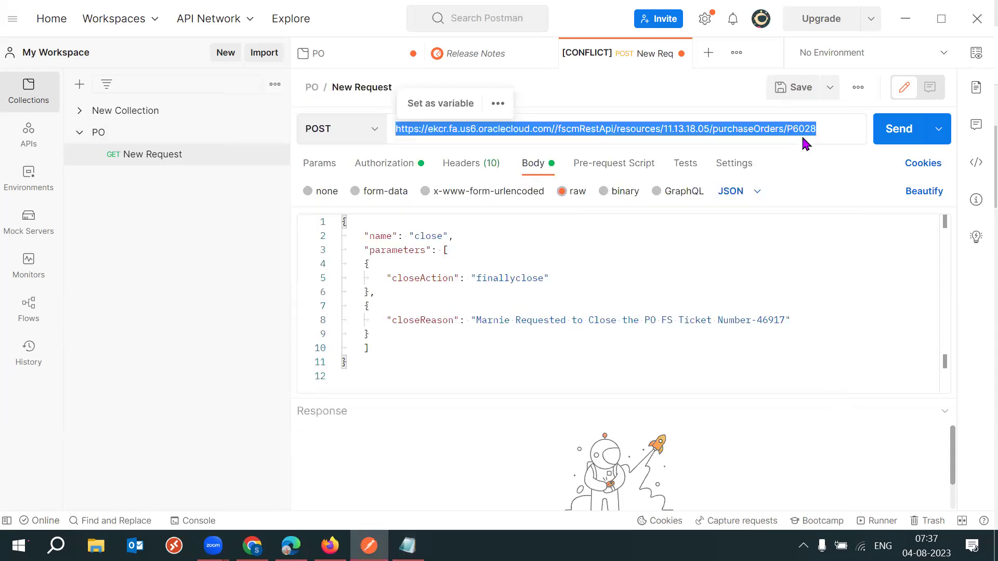
pyautogui.hotkey('alt', 'Tab')
pyautogui.click(580, 173)
pyautogui.moveTo(611, 162); pyautogui.dragTo(217, 140)
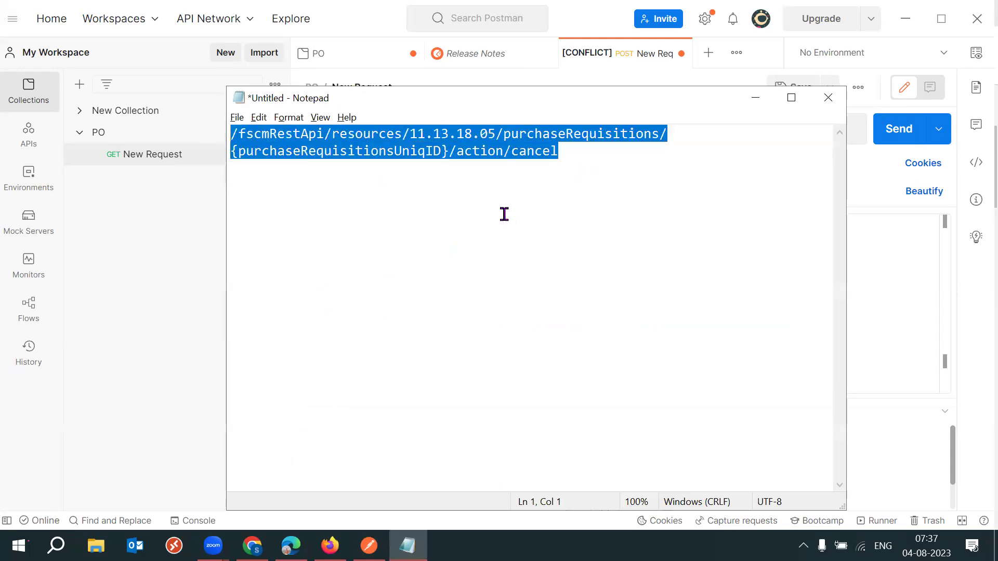
pyautogui.click(504, 214)
pyautogui.moveTo(442, 150); pyautogui.dragTo(238, 150)
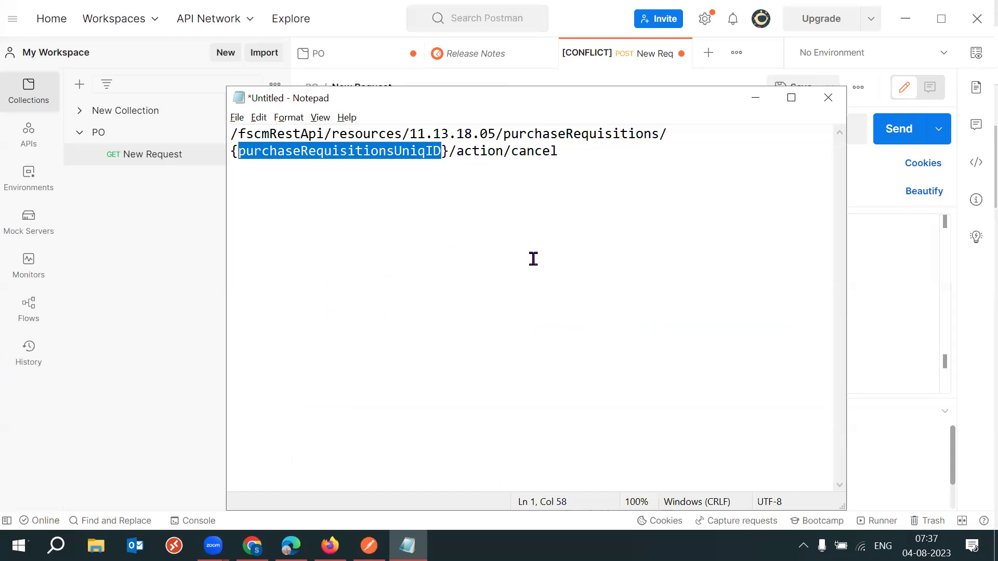
# Check the requisition number REQ4 on the Oracle requisition page.
pyautogui.moveTo(291, 545)
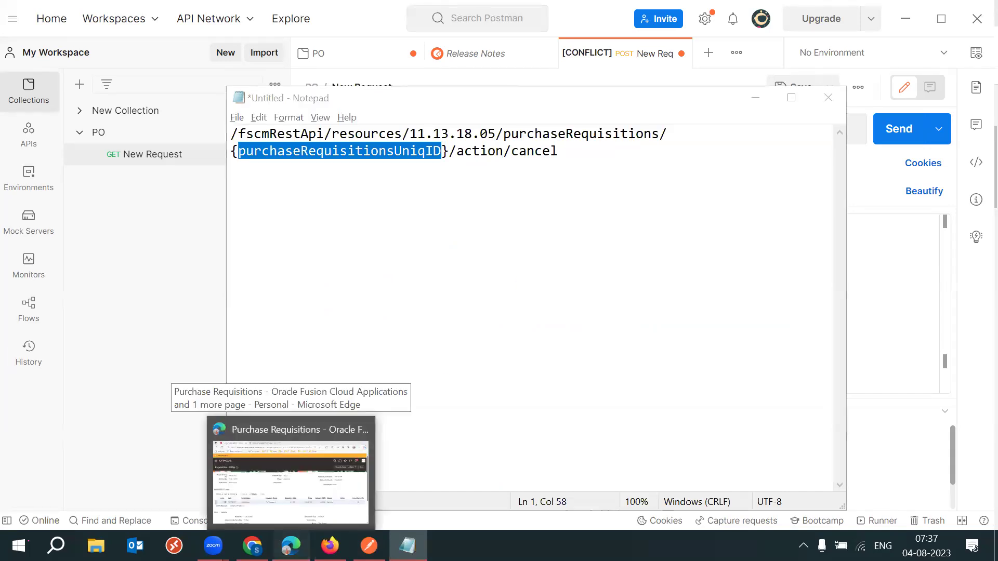
pyautogui.click(292, 478)
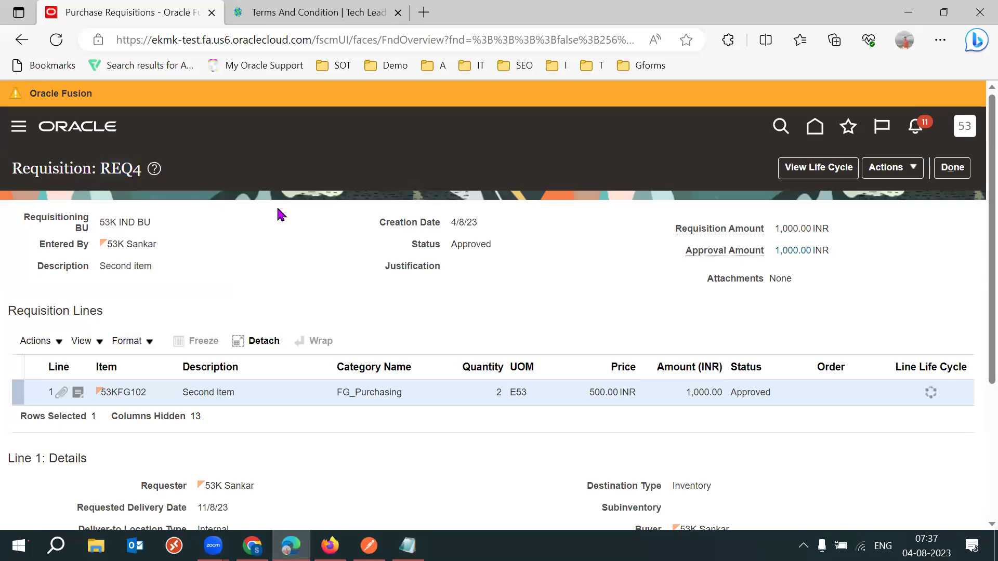
pyautogui.moveTo(101, 169); pyautogui.dragTo(138, 169)
pyautogui.click(136, 193)
pyautogui.doubleClick(119, 169)
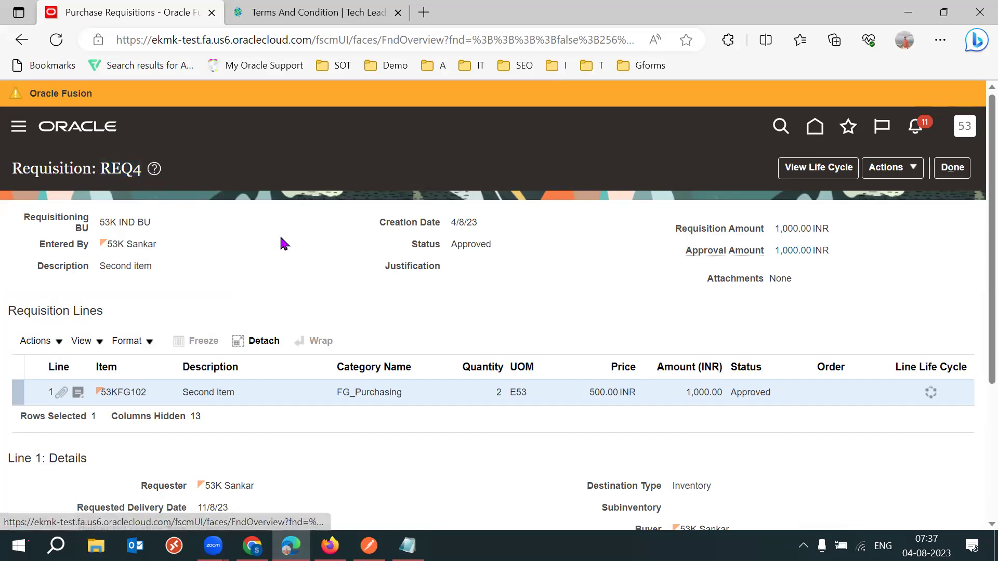
pyautogui.click(284, 243)
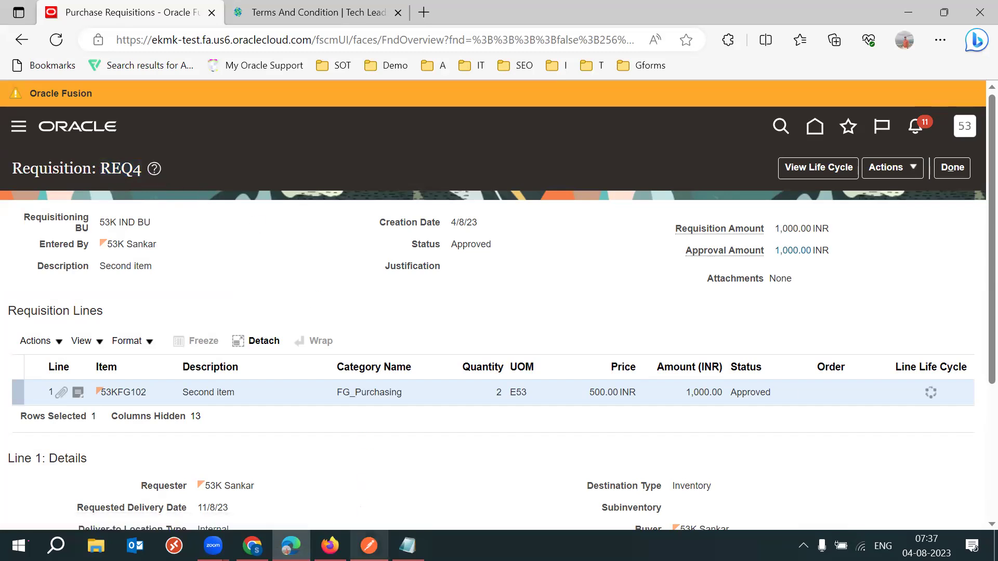
pyautogui.click(369, 546)
pyautogui.click(407, 546)
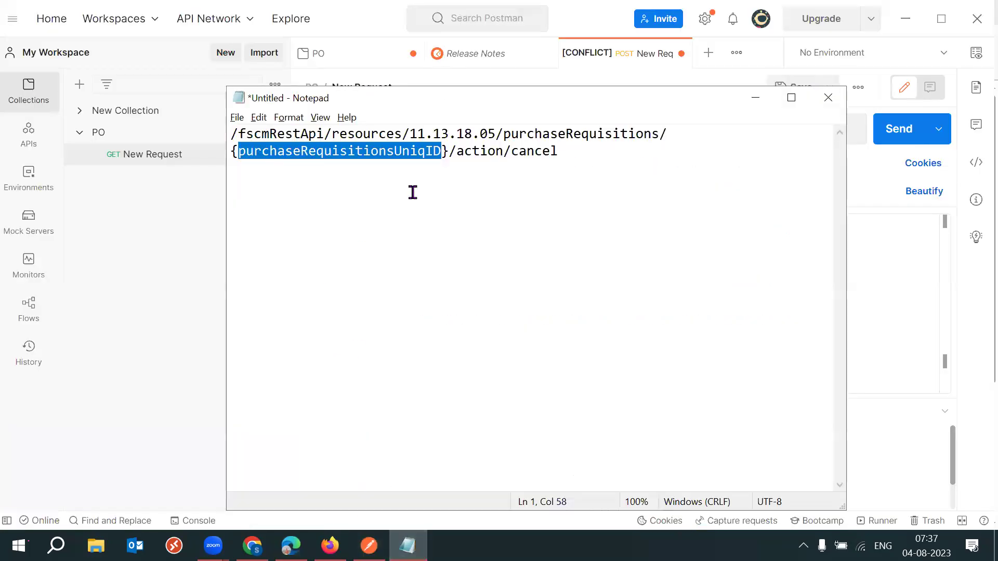
# Replace the purchaseRequisitionsUniqID placeholder with 5434 and select the finished path.
pyautogui.click(423, 173)
pyautogui.click(441, 152)
pyautogui.moveTo(441, 152); pyautogui.dragTo(242, 152)
pyautogui.click(465, 207)
pyautogui.moveTo(442, 152); pyautogui.dragTo(238, 151)
pyautogui.moveTo(441, 151); pyautogui.dragTo(235, 155)
pyautogui.click(443, 174)
pyautogui.moveTo(439, 152); pyautogui.dragTo(237, 151)
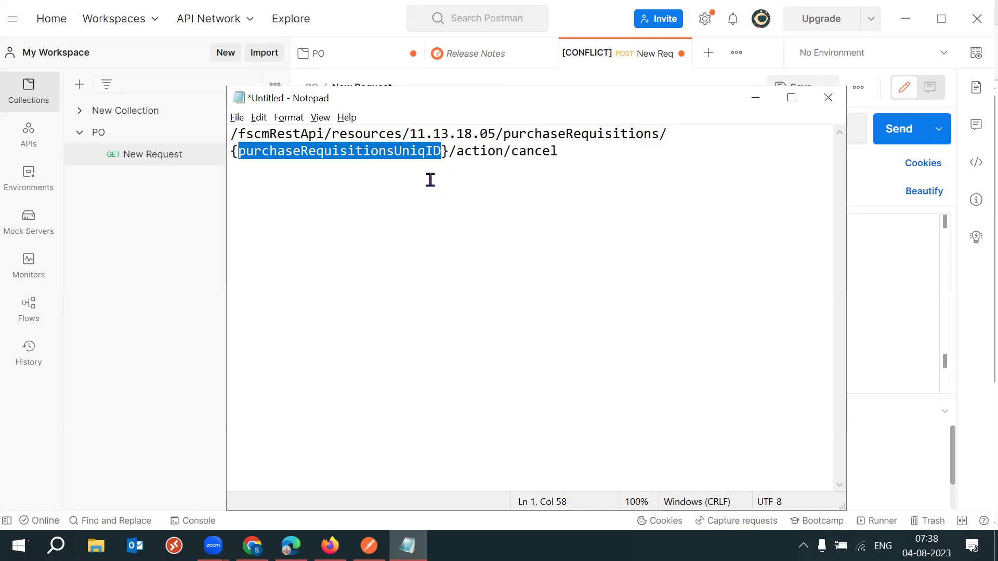
pyautogui.write('5434')
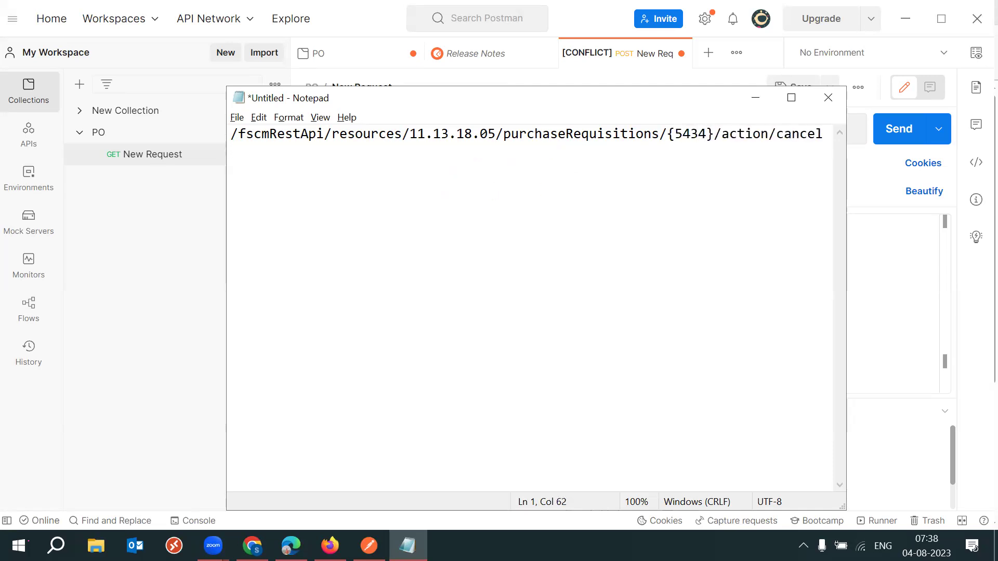
pyautogui.press('Return')
pyautogui.press('Return')
pyautogui.press('BackSpace')
pyautogui.hotkey('ctrl', 'a')
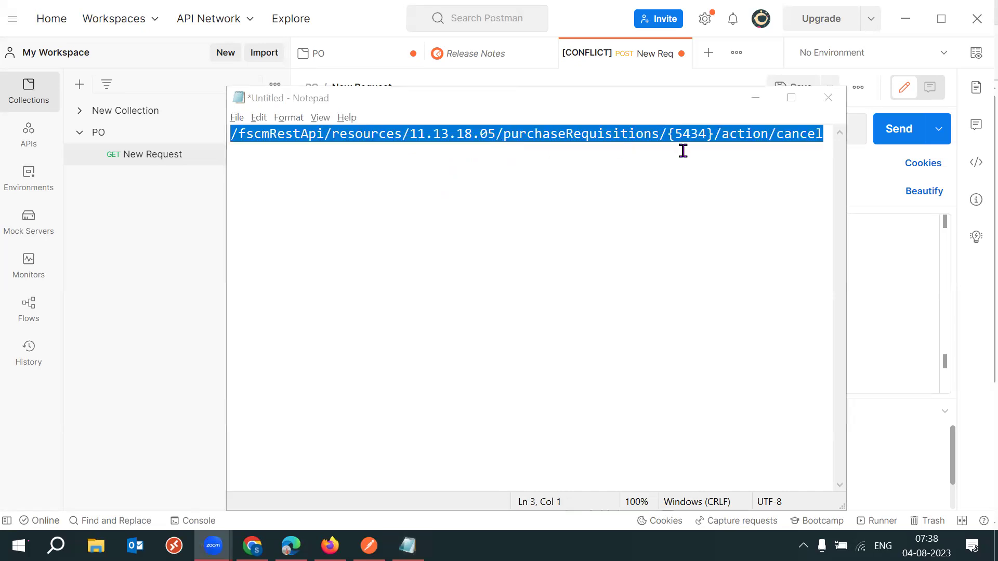
pyautogui.click(878, 175)
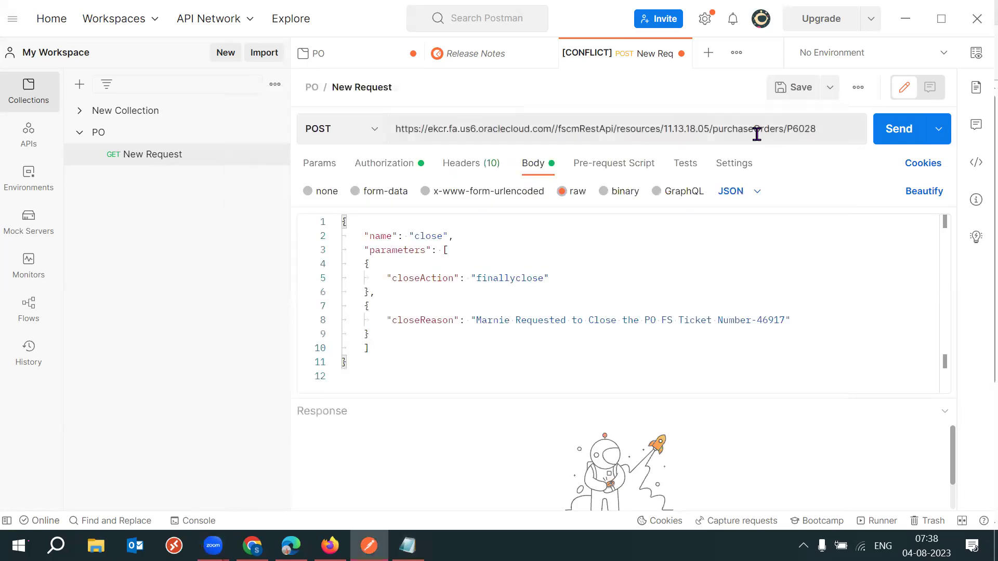
# Paste the Notepad path over the URL, giving purchaseRequisitions/{5434}/action/cancel.
pyautogui.tripleClick(757, 131)
pyautogui.hotkey('ctrl', 'v')
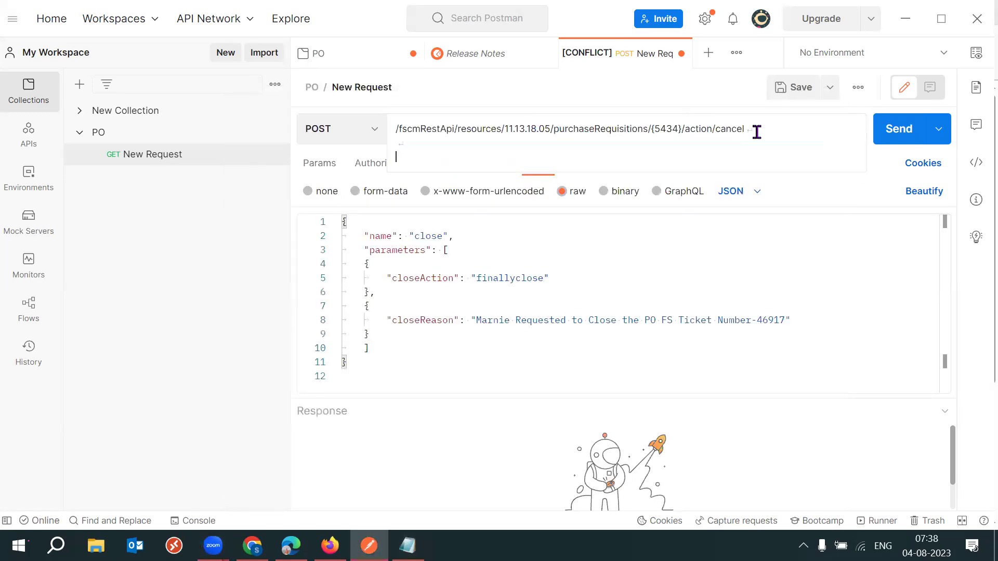
pyautogui.click(670, 129)
pyautogui.click(774, 128)
pyautogui.click(778, 123)
pyautogui.click(781, 124)
pyautogui.moveTo(252, 545)
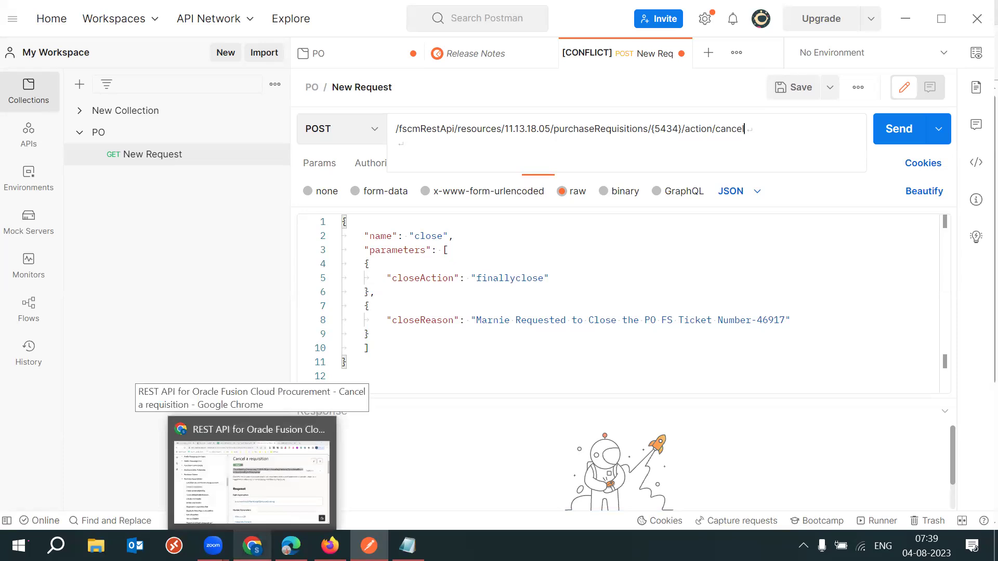
pyautogui.click(249, 429)
# Copy the Example Request Body for the cancel action from the Oracle REST docs.
pyautogui.click(628, 330)
pyautogui.scroll(-7, 629, 329)
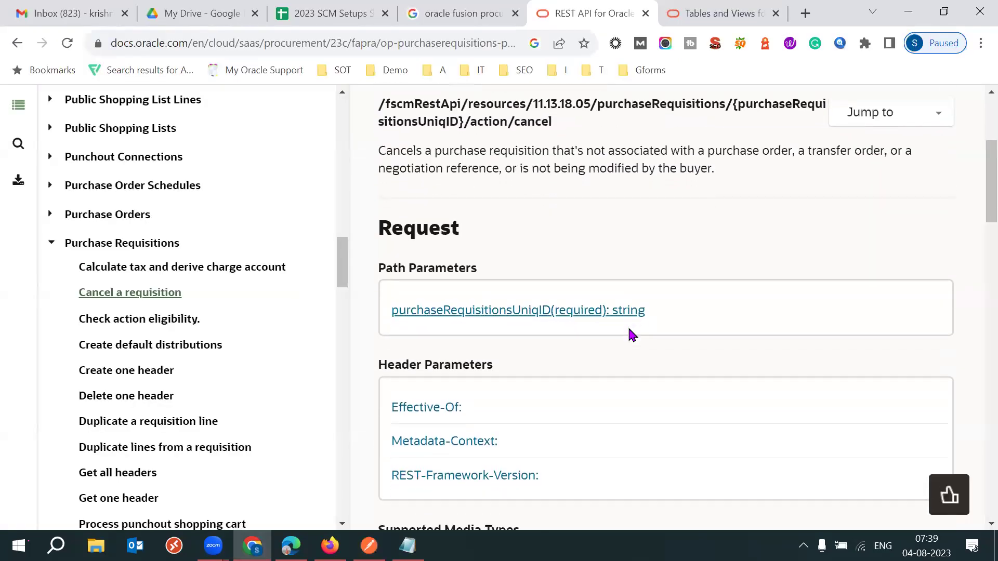
pyautogui.scroll(-7, 628, 330)
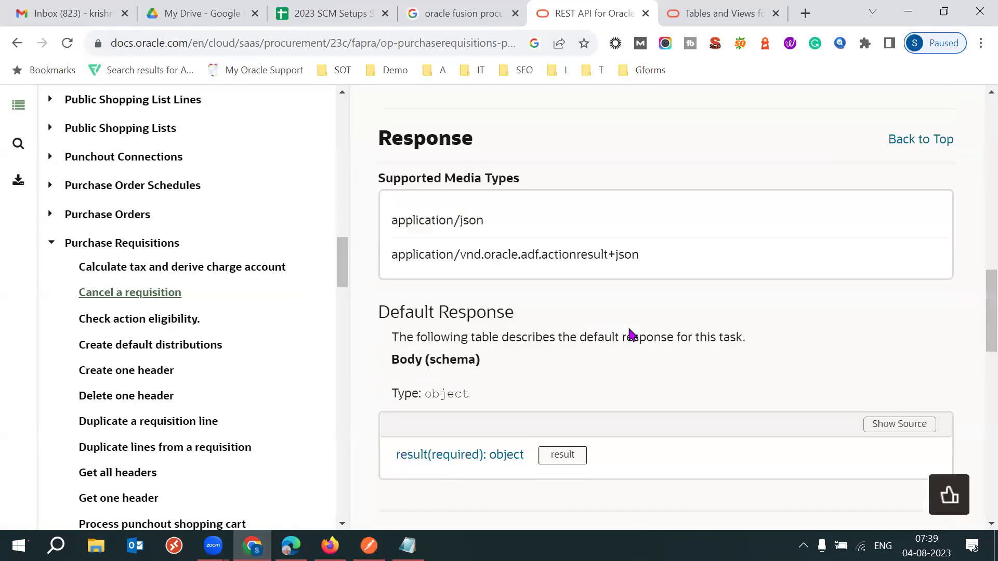
pyautogui.scroll(-7, 630, 333)
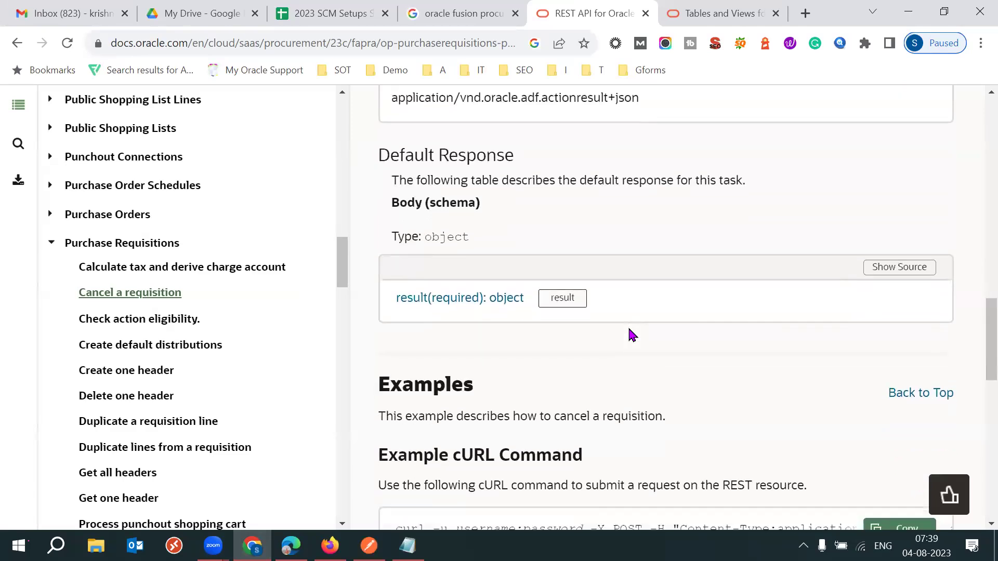
pyautogui.scroll(-2, 630, 335)
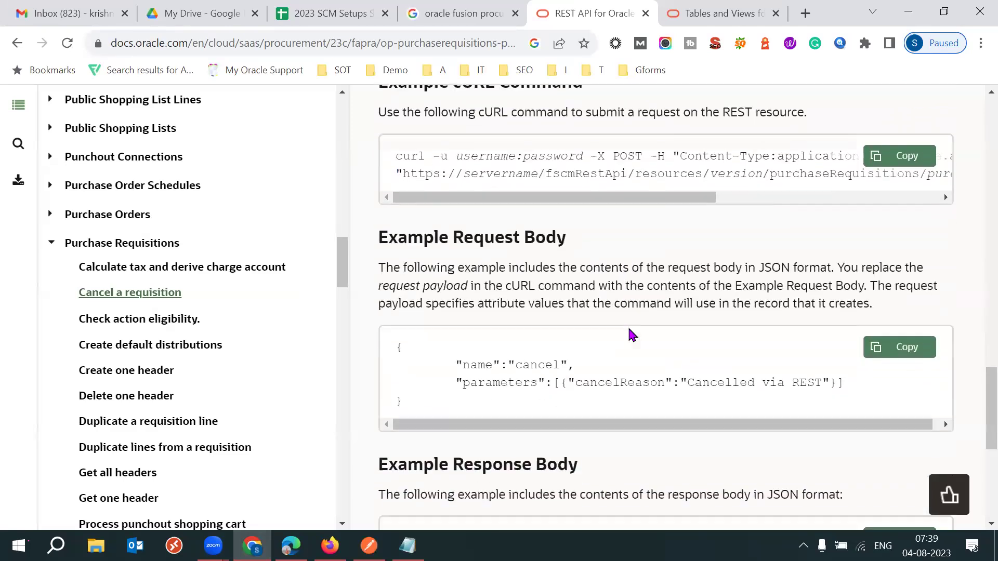
pyautogui.moveTo(453, 237); pyautogui.dragTo(519, 237)
pyautogui.click(899, 348)
pyautogui.hotkey('alt', 'Tab')
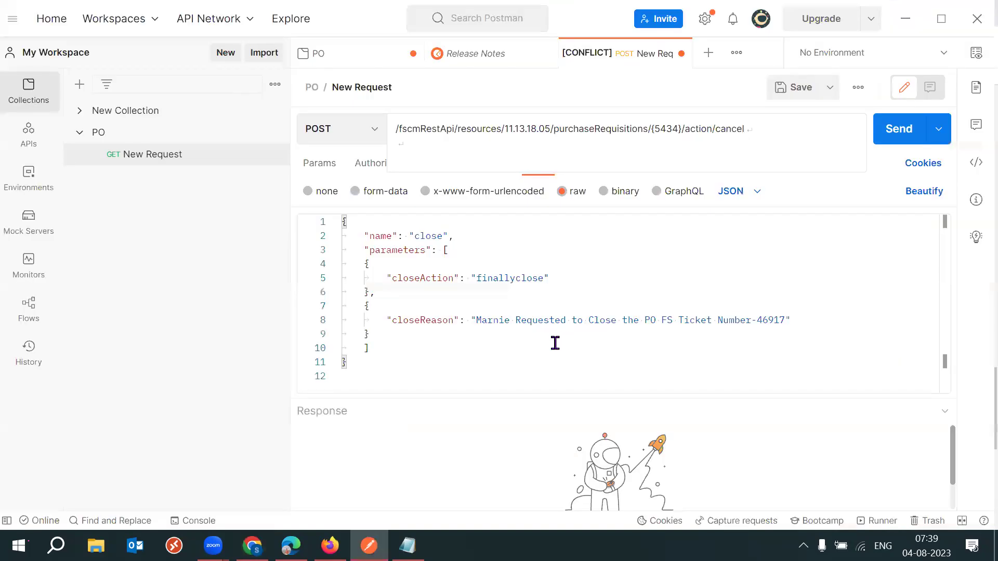
# Replace the request body with the copied cancel JSON (cancelReason 'Cancelled via REST').
pyautogui.hotkey('ctrl', 'a')
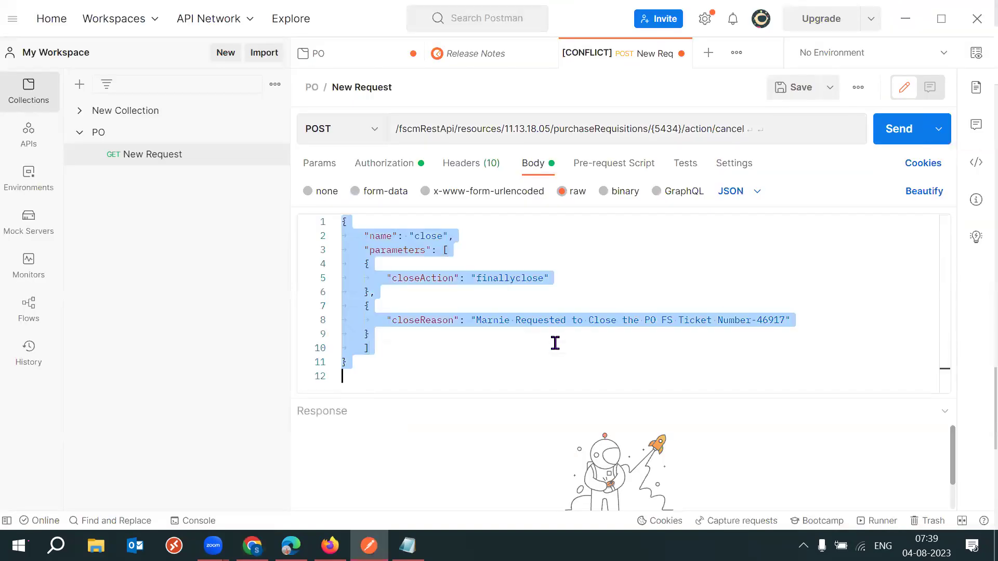
pyautogui.hotkey('ctrl', 'v')
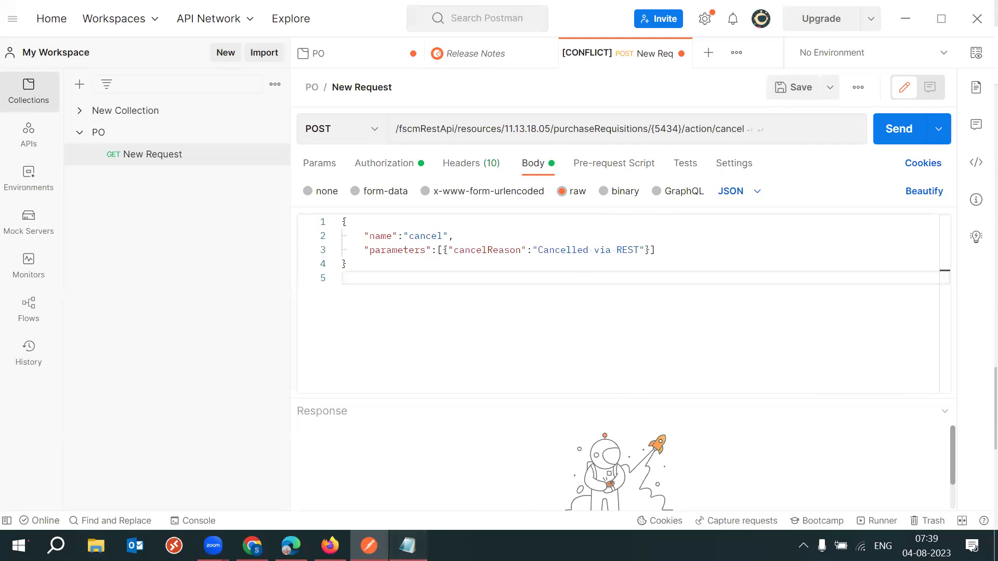
pyautogui.click(408, 546)
pyautogui.click(821, 135)
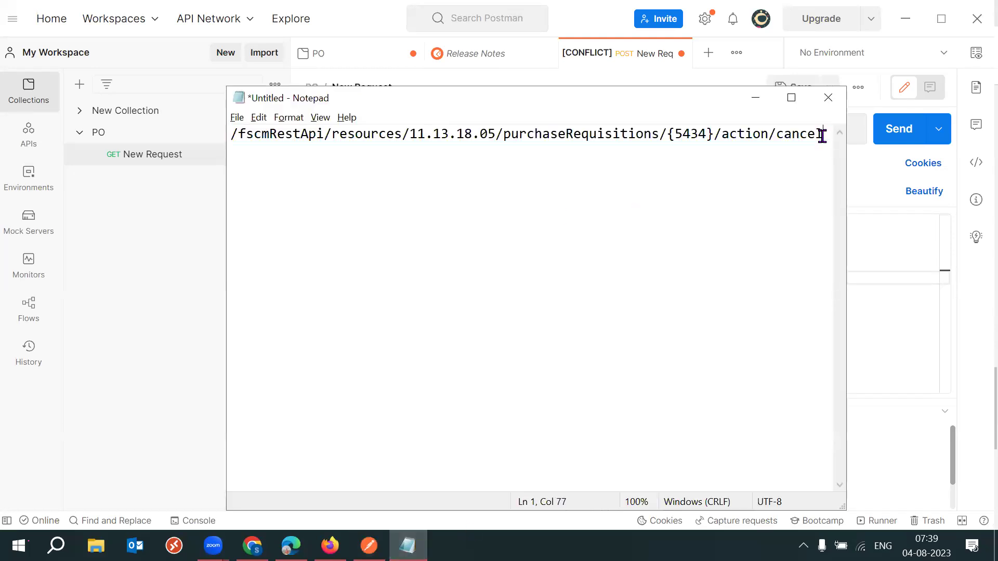
# Jot a list of requisition IDs in Notepad, including 7654, 8976, 5645, 9876 and 8765.
pyautogui.press('Return')
pyautogui.press('Return')
pyautogui.press('Return')
pyautogui.write('7654')
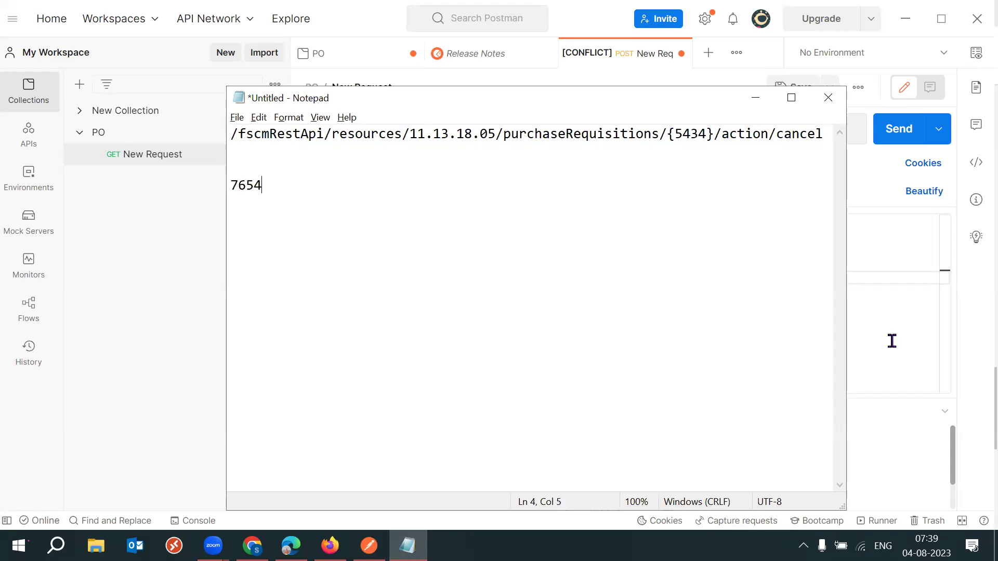
pyautogui.press('Return')
pyautogui.write('897654')
pyautogui.press('BackSpace')
pyautogui.press('BackSpace')
pyautogui.press('Return')
pyautogui.write('89765')
pyautogui.press('BackSpace')
pyautogui.press('Return')
pyautogui.write('5645')
pyautogui.press('Return')
pyautogui.write('98765')
pyautogui.press('BackSpace')
pyautogui.press('Return')
pyautogui.write('87654')
pyautogui.press('BackSpace')
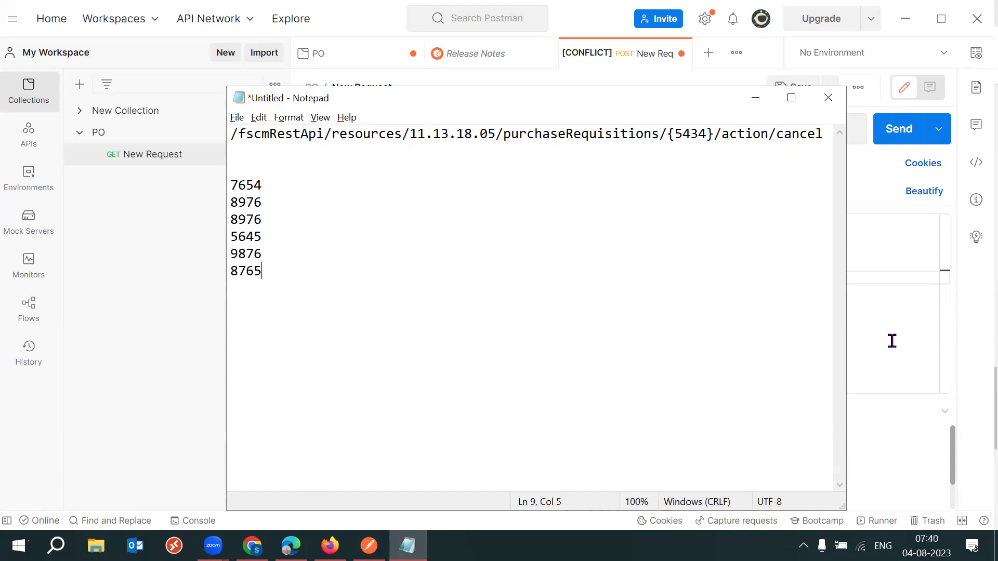
# Swap the URL's requisition ID from 5434 to 7654, then to 8976.
pyautogui.hotkey('alt', 'Tab')
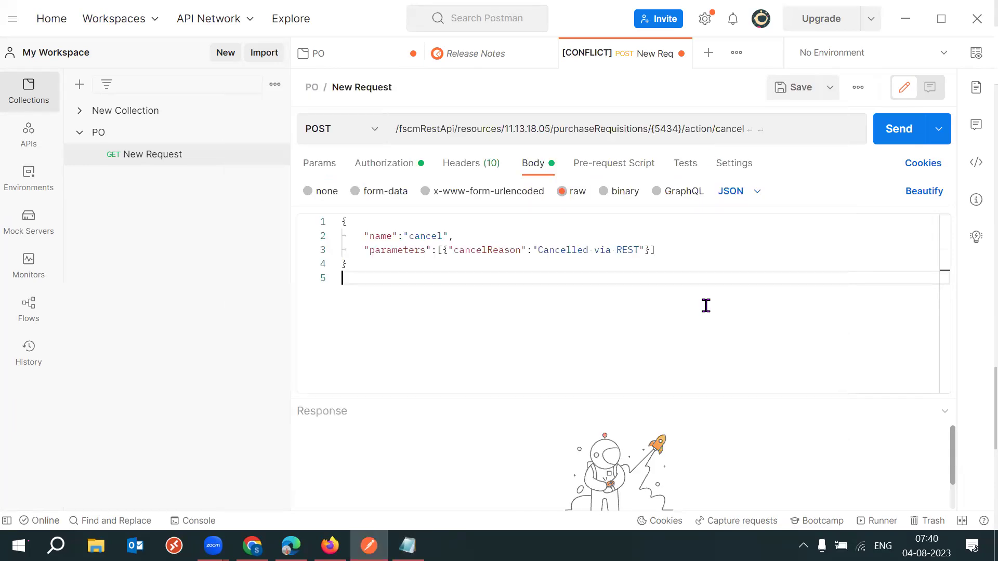
pyautogui.moveTo(679, 129); pyautogui.dragTo(655, 129)
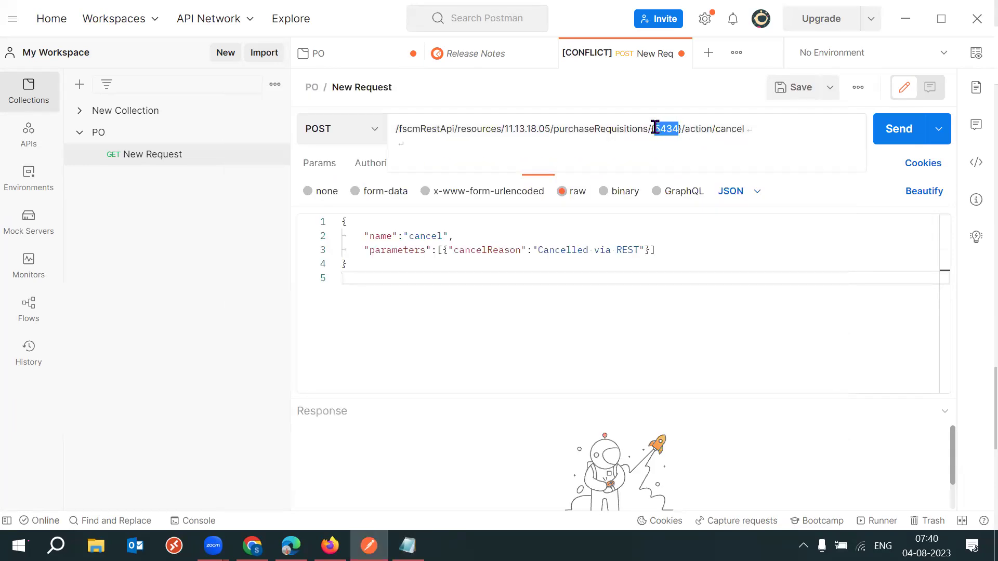
pyautogui.click(802, 218)
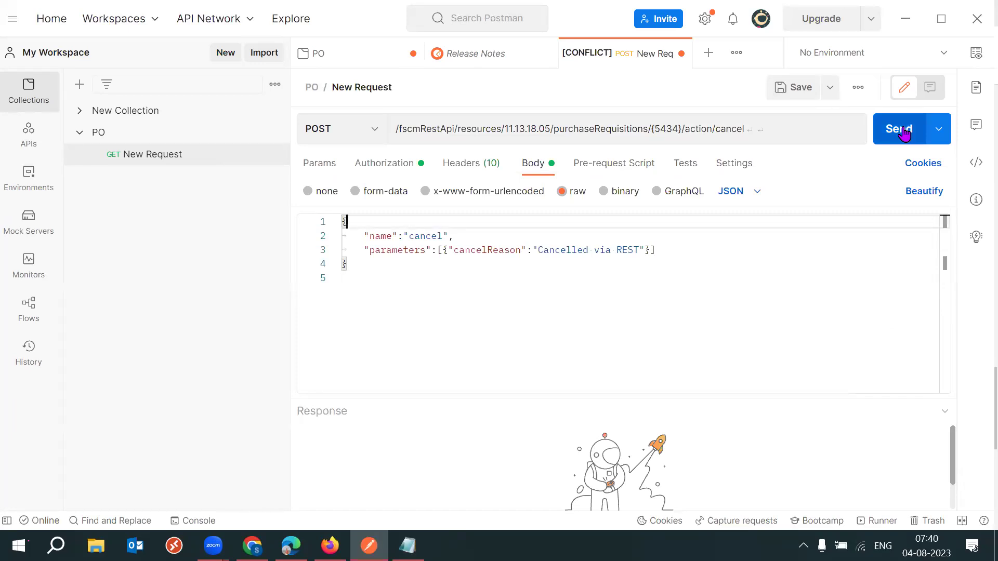
pyautogui.hotkey('alt', 'Tab')
pyautogui.doubleClick(229, 185)
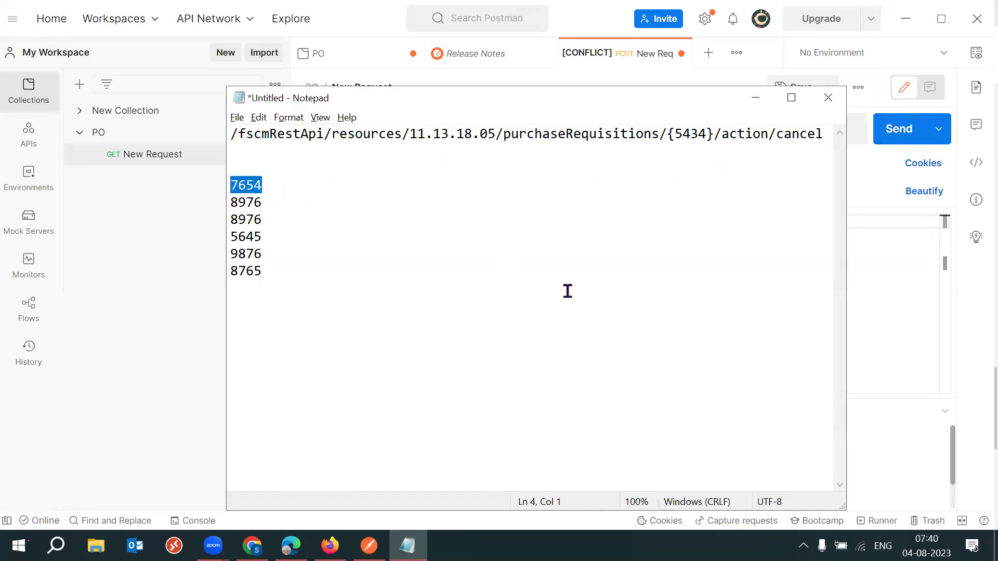
pyautogui.hotkey('alt', 'Tab')
pyautogui.moveTo(678, 128); pyautogui.dragTo(657, 128)
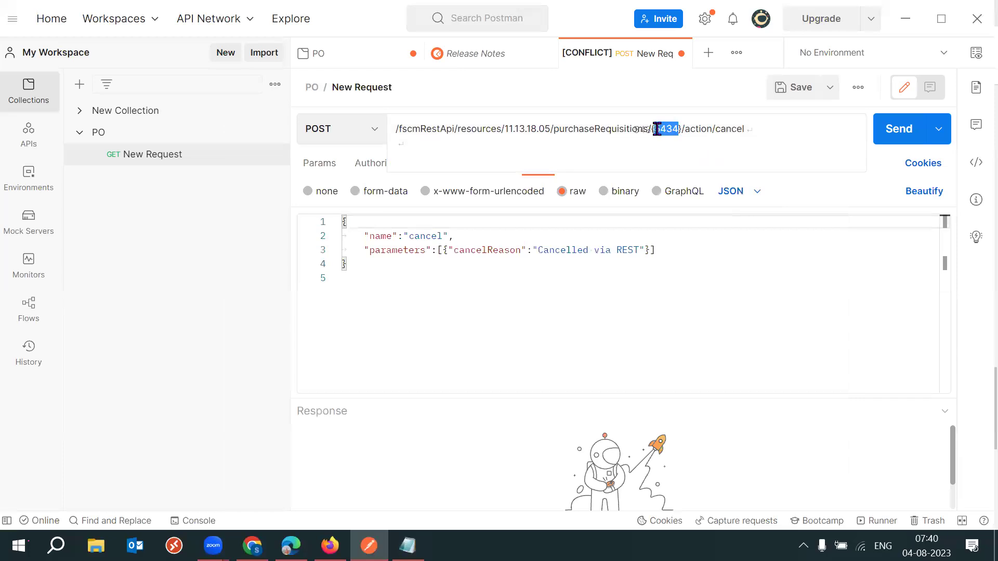
pyautogui.hotkey('ctrl', 'v')
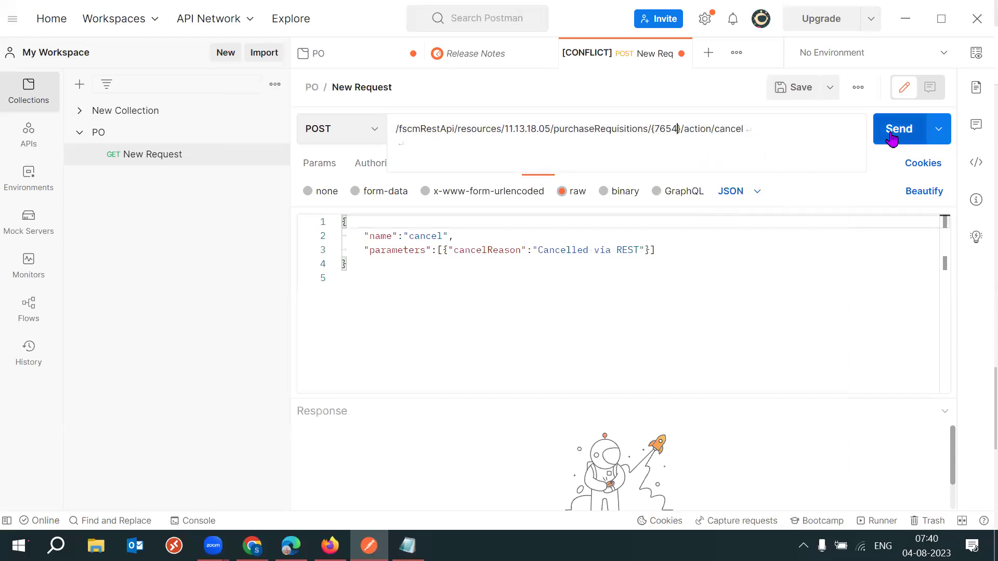
pyautogui.hotkey('alt', 'Tab')
pyautogui.doubleClick(229, 202)
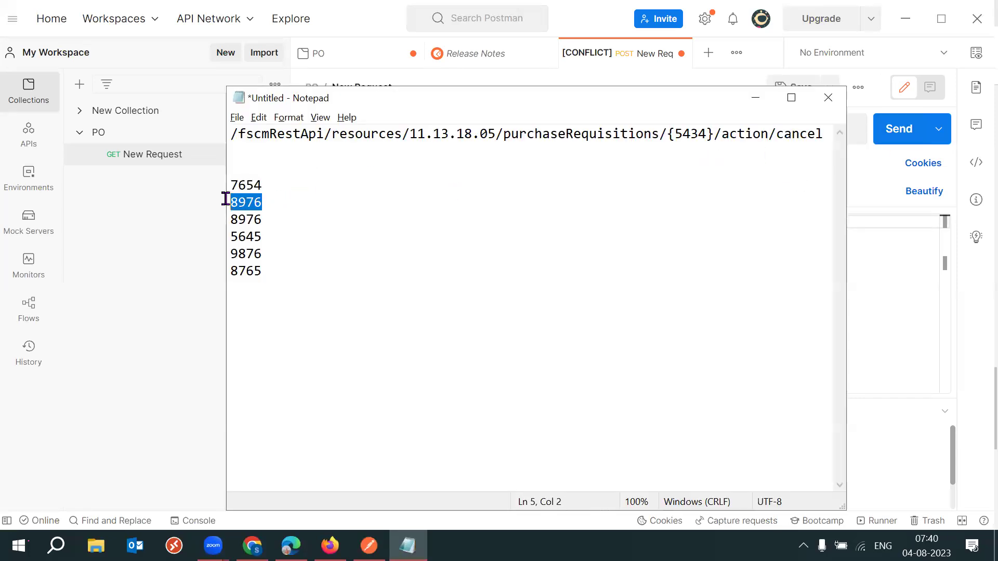
pyautogui.hotkey('alt', 'Tab')
pyautogui.moveTo(677, 128); pyautogui.dragTo(652, 129)
pyautogui.hotkey('ctrl', 'v')
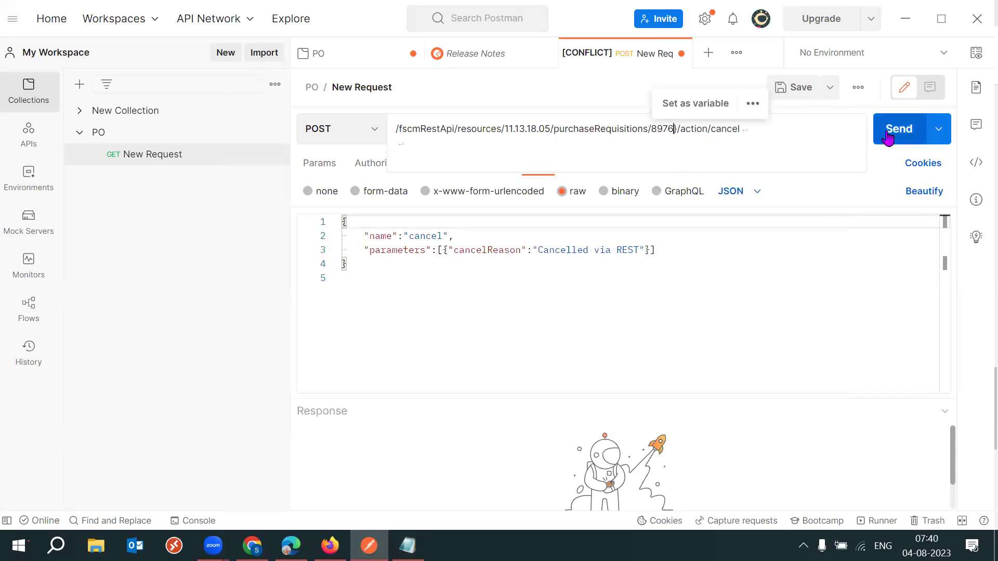
# Paste 8976 into the URL again and restore the opening brace before it.
pyautogui.hotkey('alt', 'Tab')
pyautogui.doubleClick(270, 214)
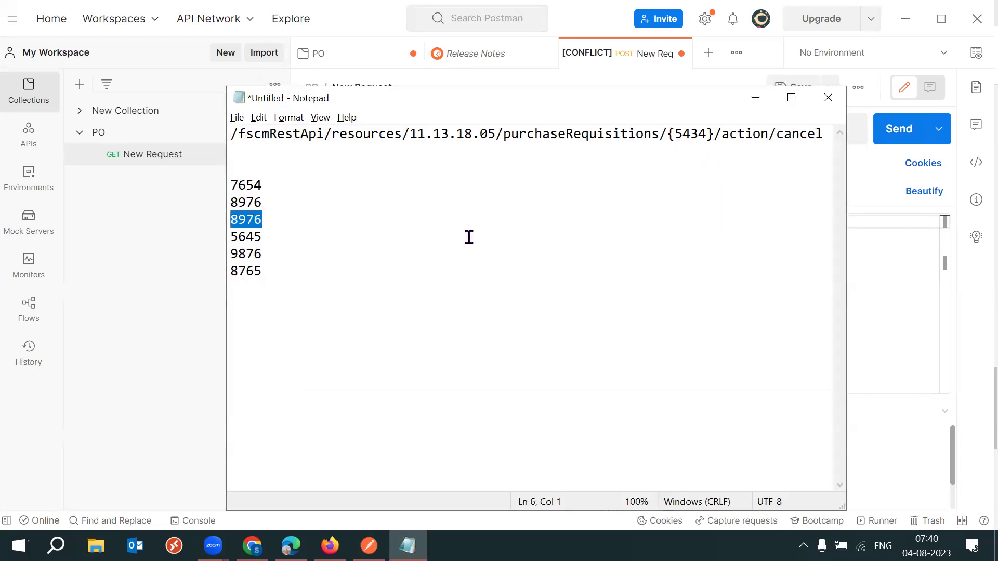
pyautogui.hotkey('alt', 'Tab')
pyautogui.moveTo(673, 129); pyautogui.dragTo(647, 129)
pyautogui.hotkey('ctrl', 'v')
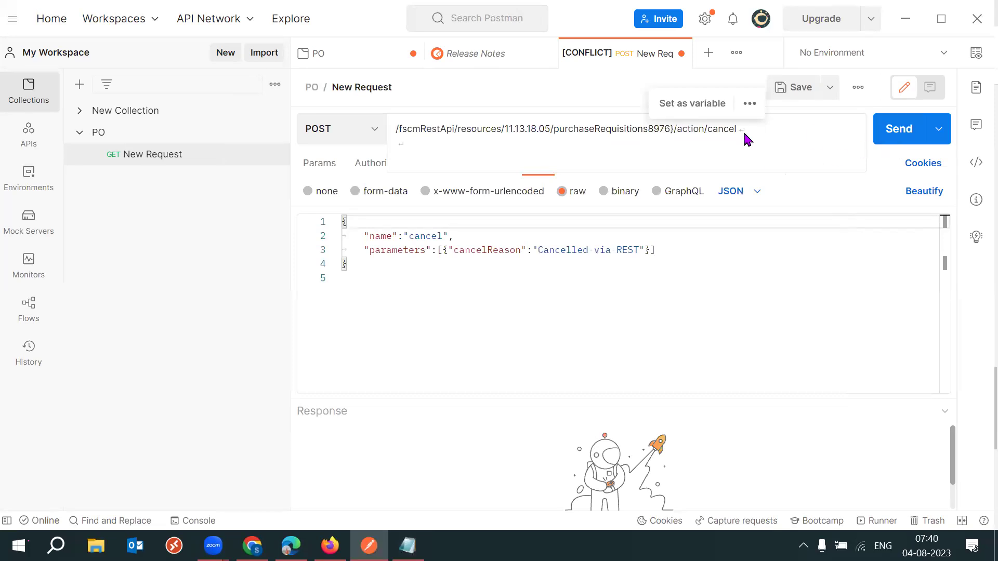
pyautogui.click(648, 129)
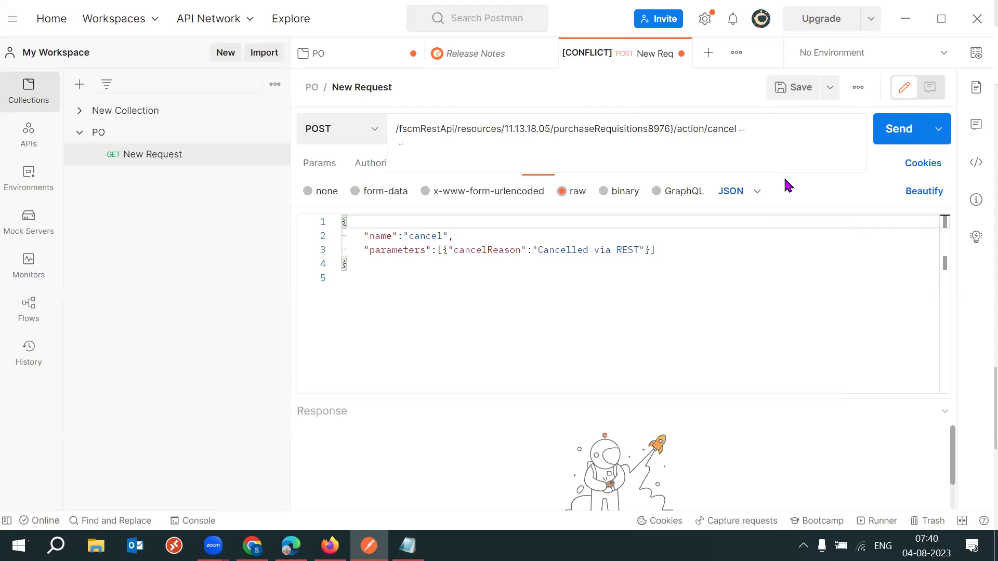
pyautogui.write('{')
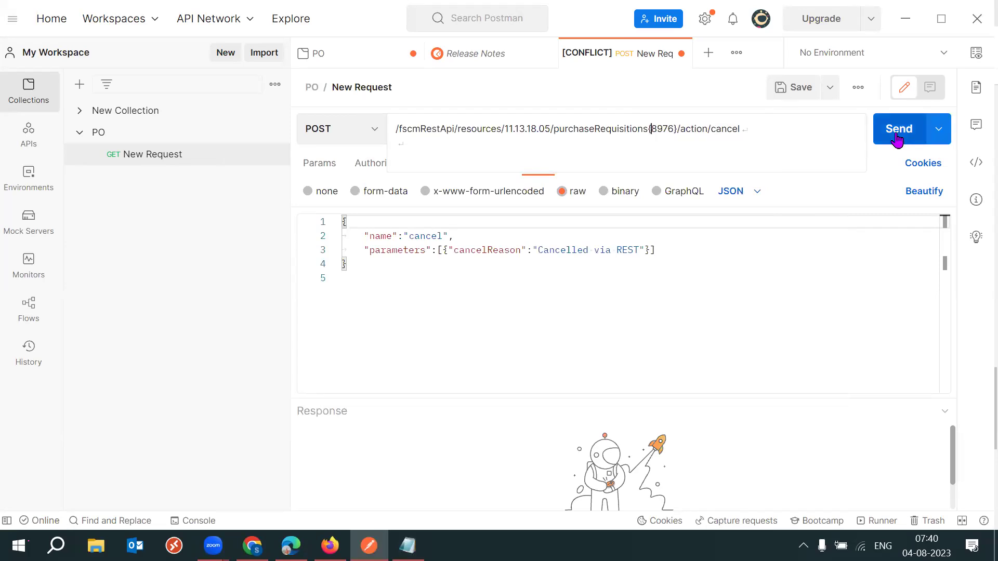
# Swap the URL's requisition ID to 5645 and finally to 9876.
pyautogui.hotkey('alt', 'Tab')
pyautogui.moveTo(280, 240); pyautogui.dragTo(222, 243)
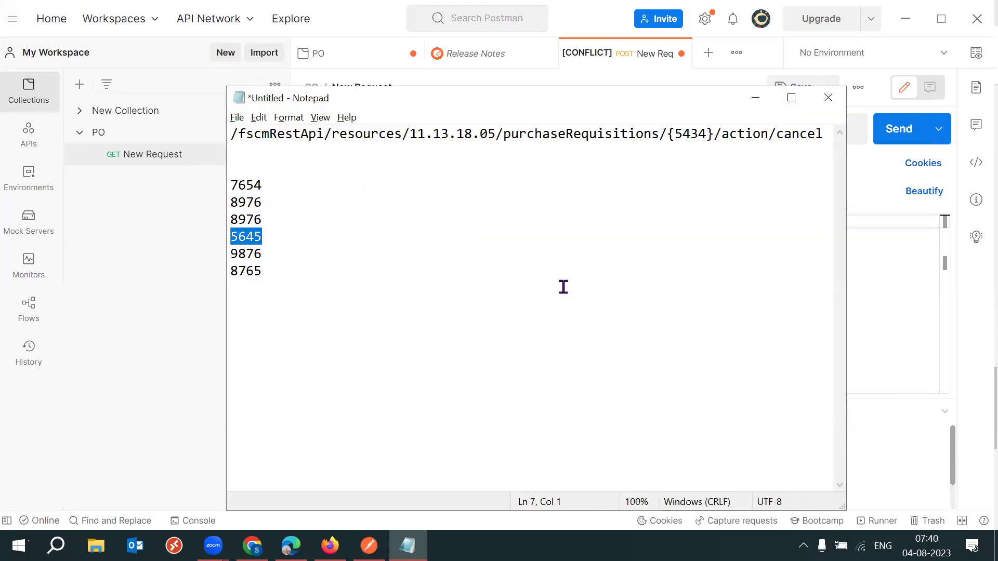
pyautogui.hotkey('alt', 'Tab')
pyautogui.moveTo(674, 129); pyautogui.dragTo(650, 129)
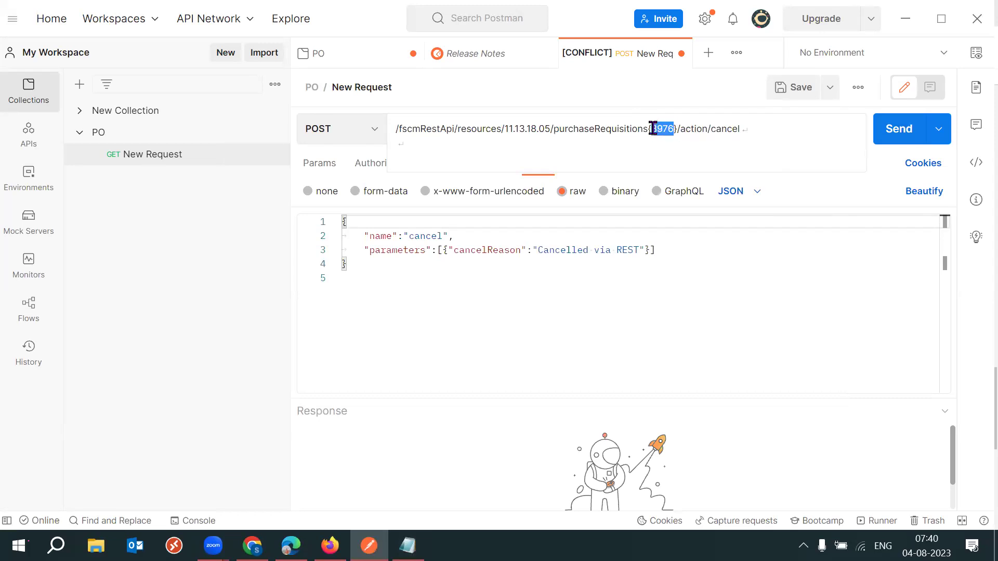
pyautogui.hotkey('ctrl', 'v')
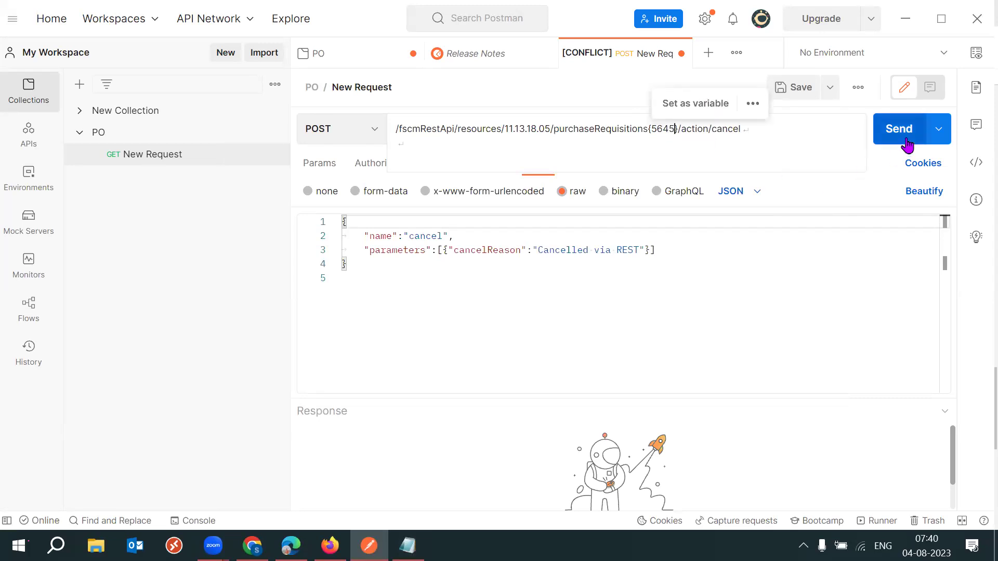
pyautogui.hotkey('alt', 'Tab')
pyautogui.doubleClick(232, 253)
pyautogui.click(331, 263)
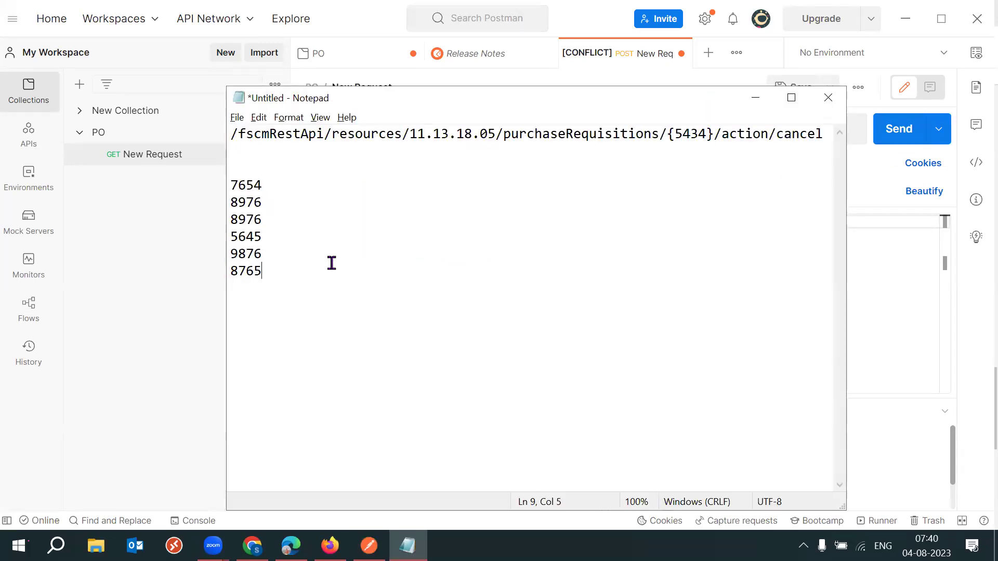
pyautogui.doubleClick(224, 251)
pyautogui.hotkey('ctrl', 'c')
pyautogui.hotkey('alt', 'Tab')
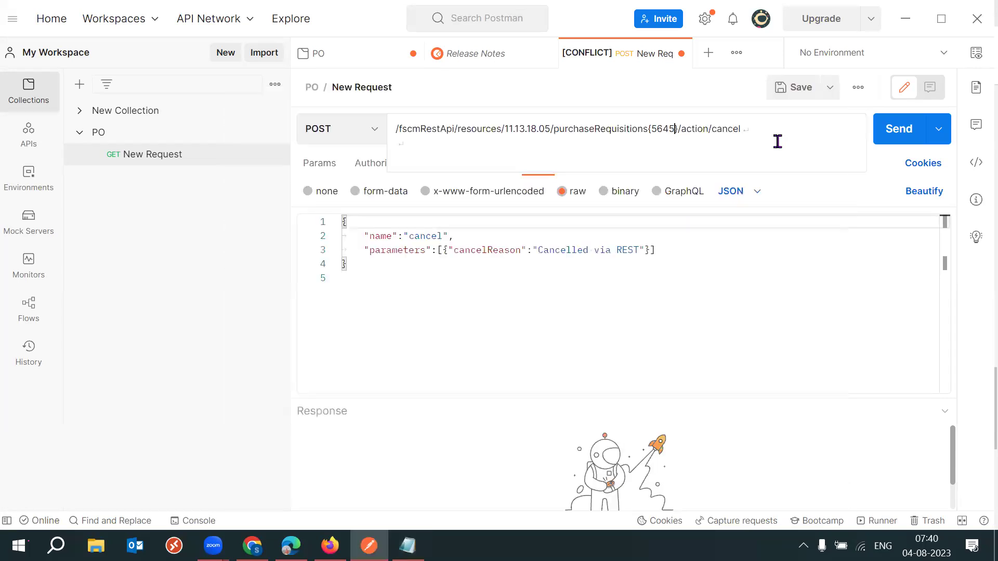
pyautogui.moveTo(675, 129); pyautogui.dragTo(652, 128)
pyautogui.hotkey('ctrl', 'v')
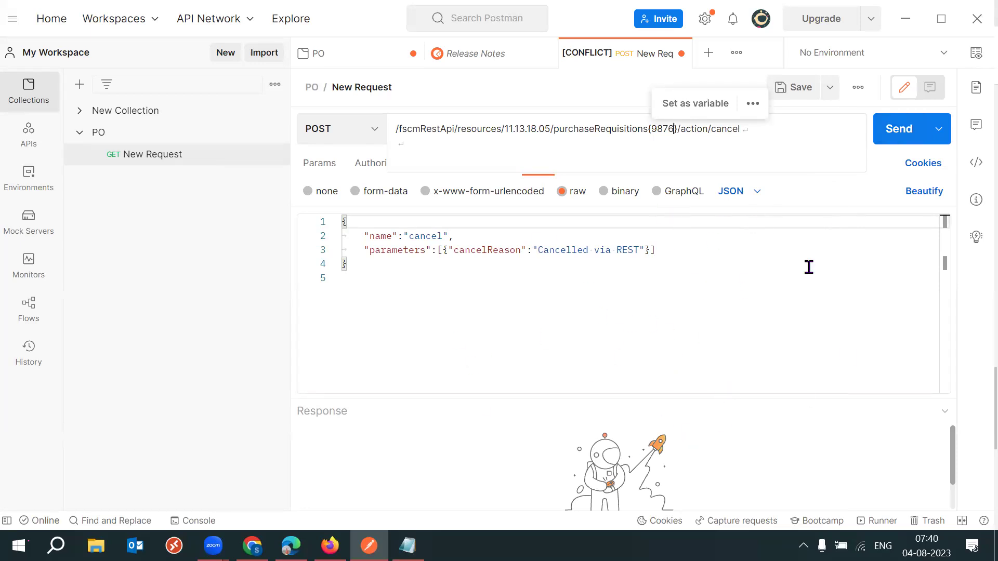
# Add the line 'OIC - Oracle Integration Tool' below the requisition ID list.
pyautogui.click(407, 546)
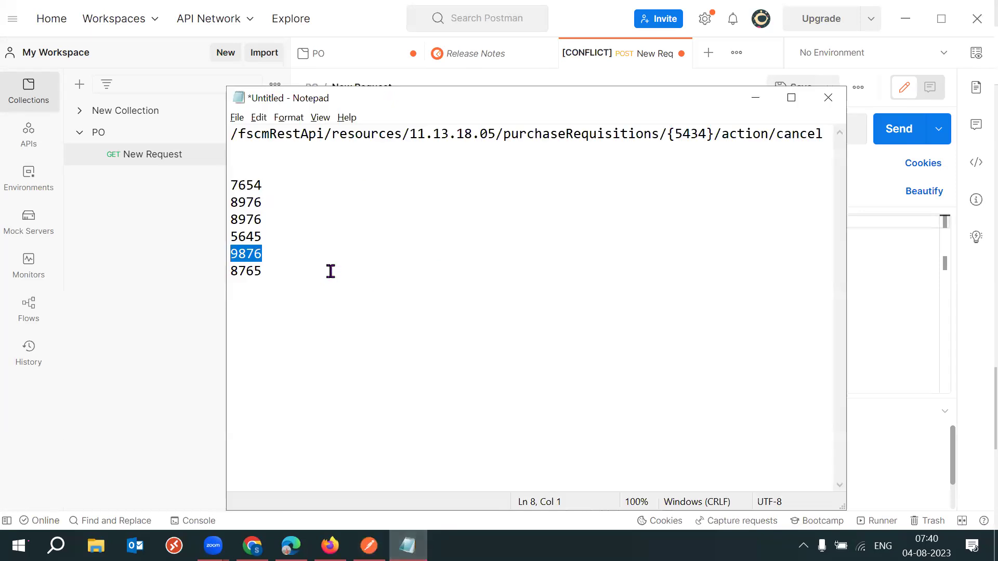
pyautogui.click(297, 268)
pyautogui.press('Return')
pyautogui.press('Return')
pyautogui.write('OI')
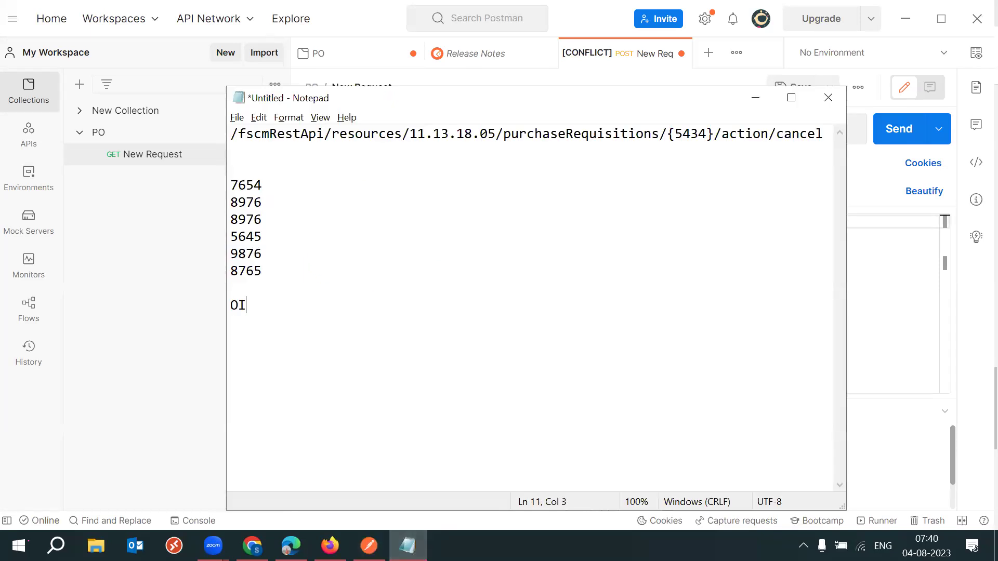
pyautogui.write('C - Oracle Integra')
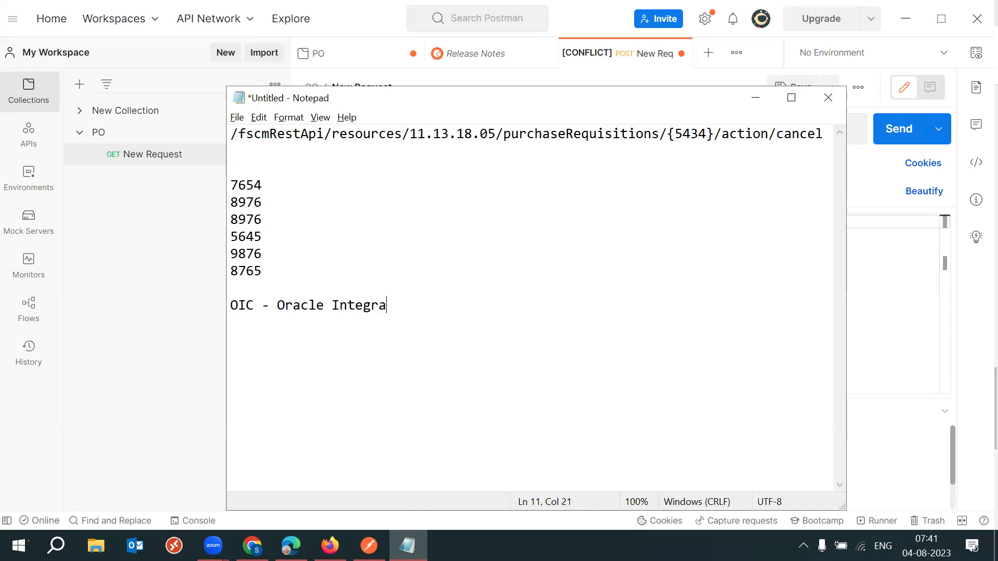
pyautogui.write('tion Tool')
# Select the OIC line and the six IDs in Notepad, then return to Postman.
pyautogui.moveTo(475, 304); pyautogui.dragTo(236, 304)
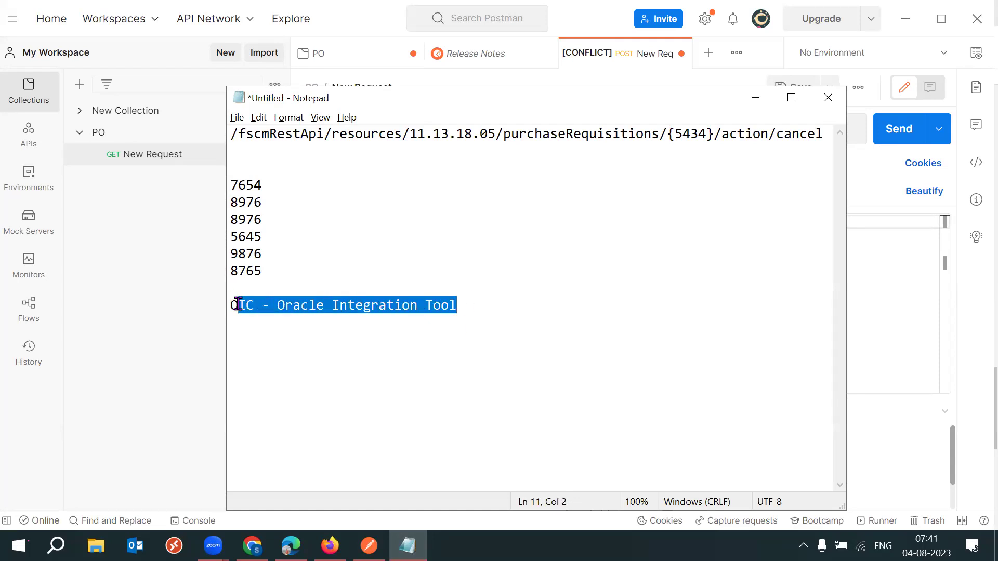
pyautogui.moveTo(500, 314); pyautogui.dragTo(239, 305)
pyautogui.moveTo(280, 271); pyautogui.dragTo(230, 185)
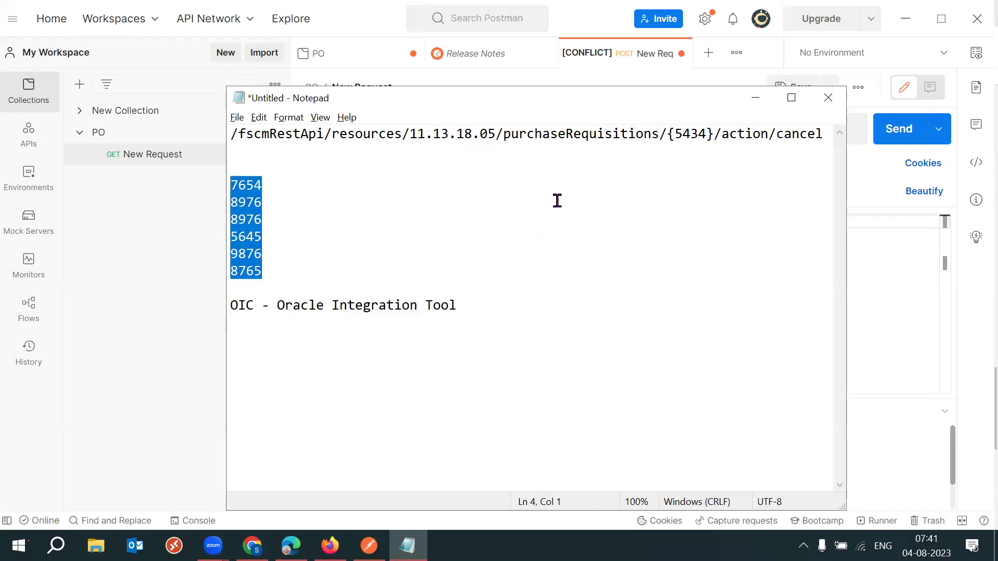
pyautogui.moveTo(487, 305); pyautogui.dragTo(229, 305)
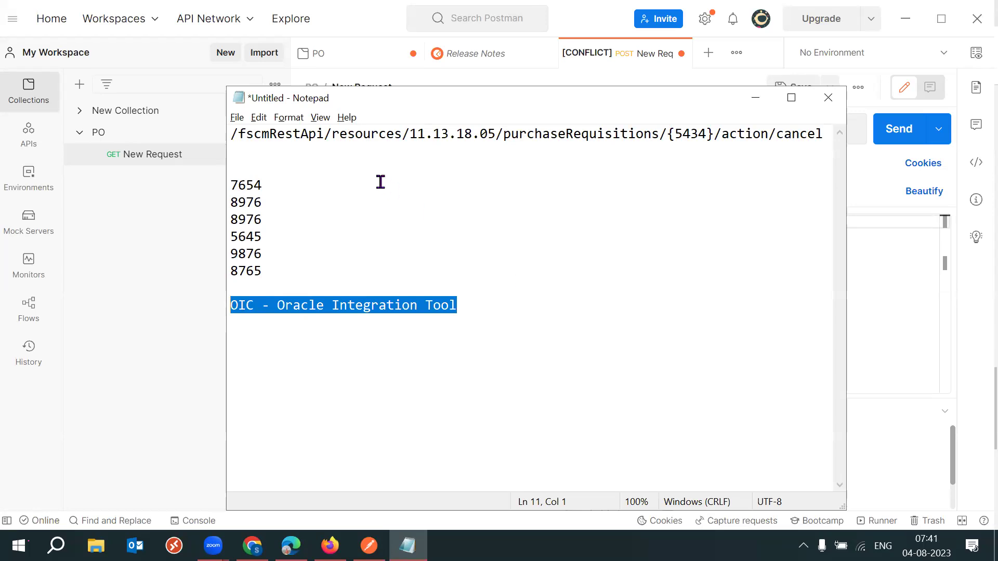
pyautogui.doubleClick(453, 136)
pyautogui.click(455, 136)
pyautogui.moveTo(476, 292); pyautogui.dragTo(228, 304)
pyautogui.click(889, 183)
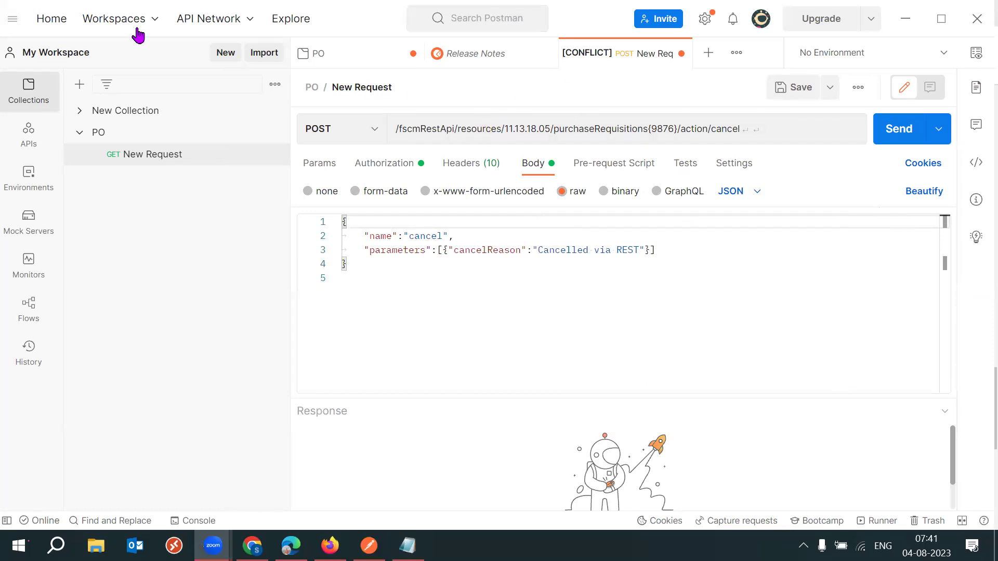
# Go to Postman Home and reopen My Workspace showing the PO New Request tab.
pyautogui.click(63, 28)
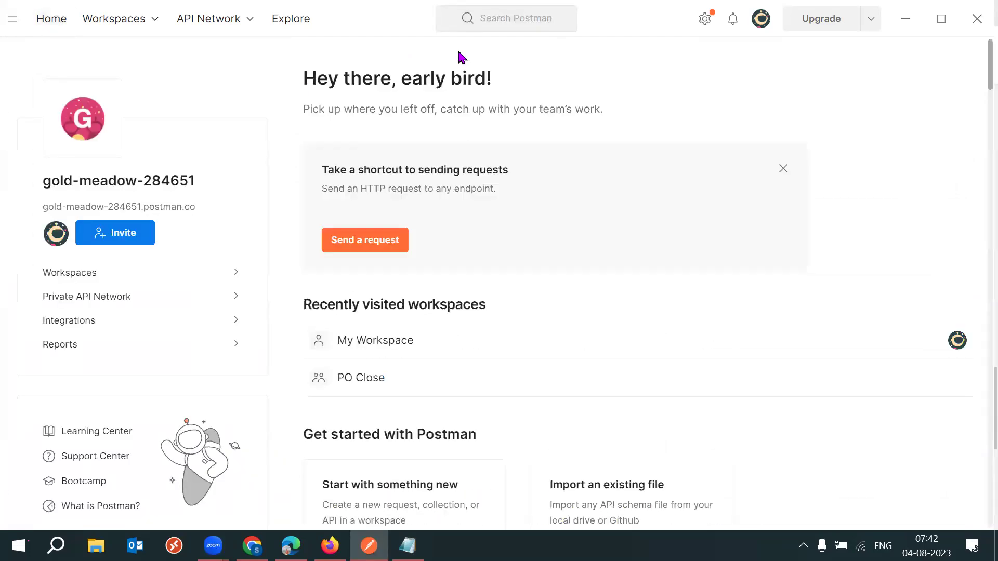
pyautogui.click(16, 18)
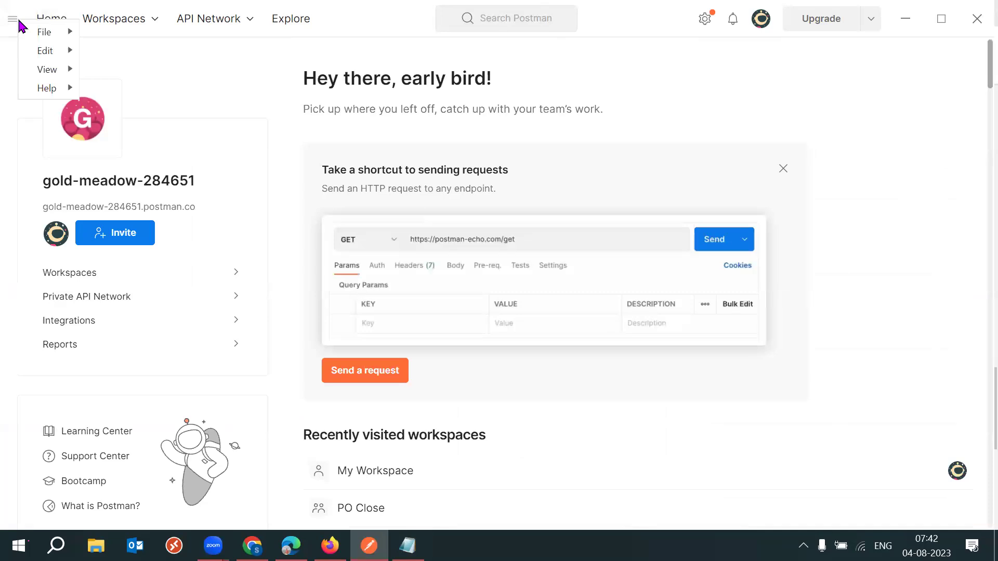
pyautogui.click(52, 22)
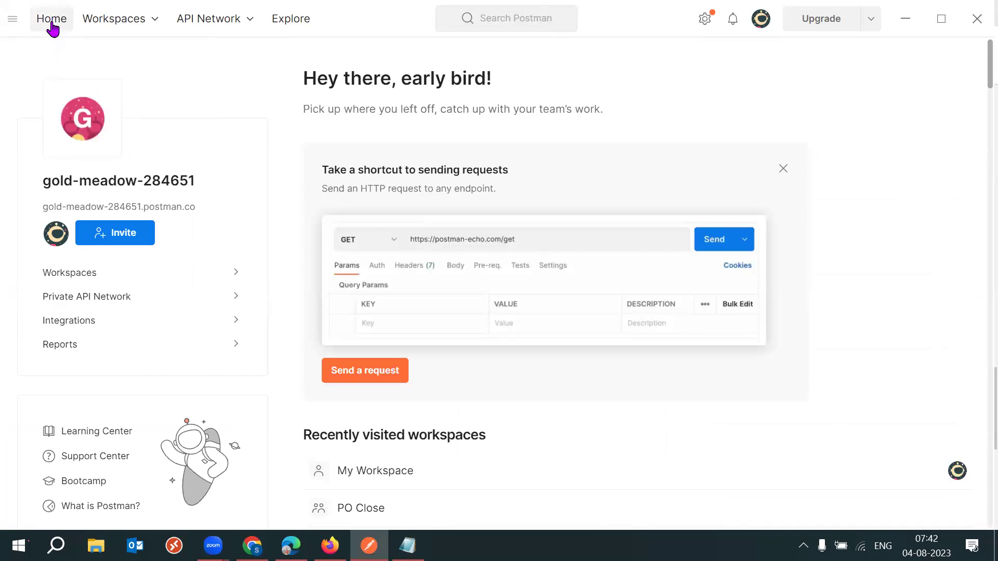
pyautogui.click(132, 27)
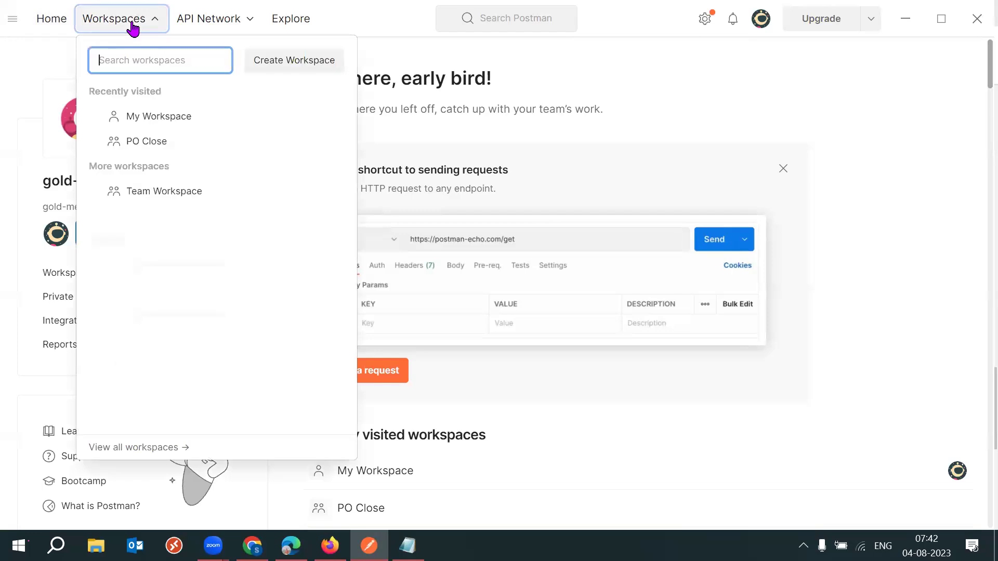
pyautogui.click(161, 123)
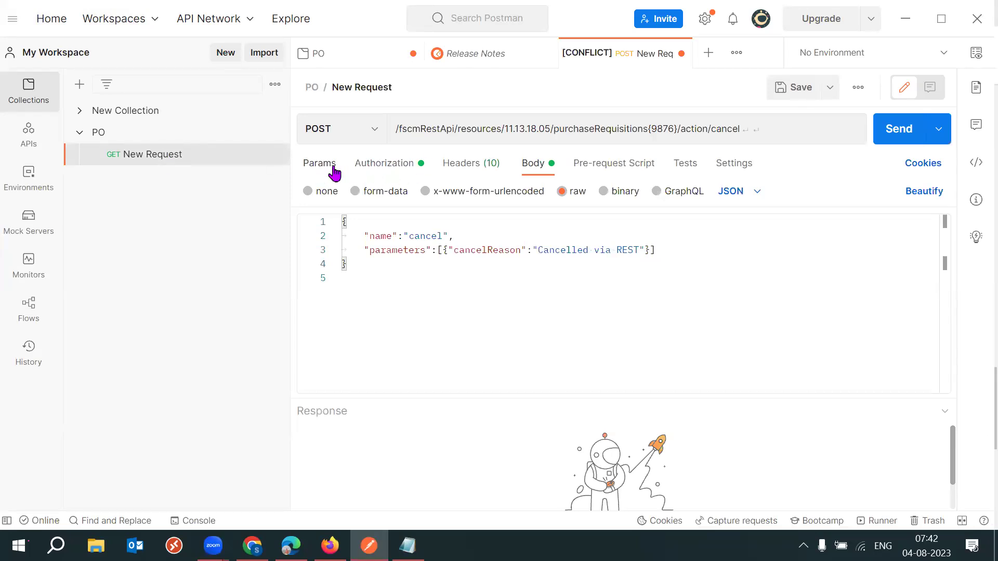
# Review the request's Basic Auth settings, highlighting the stored username and password.
pyautogui.click(394, 169)
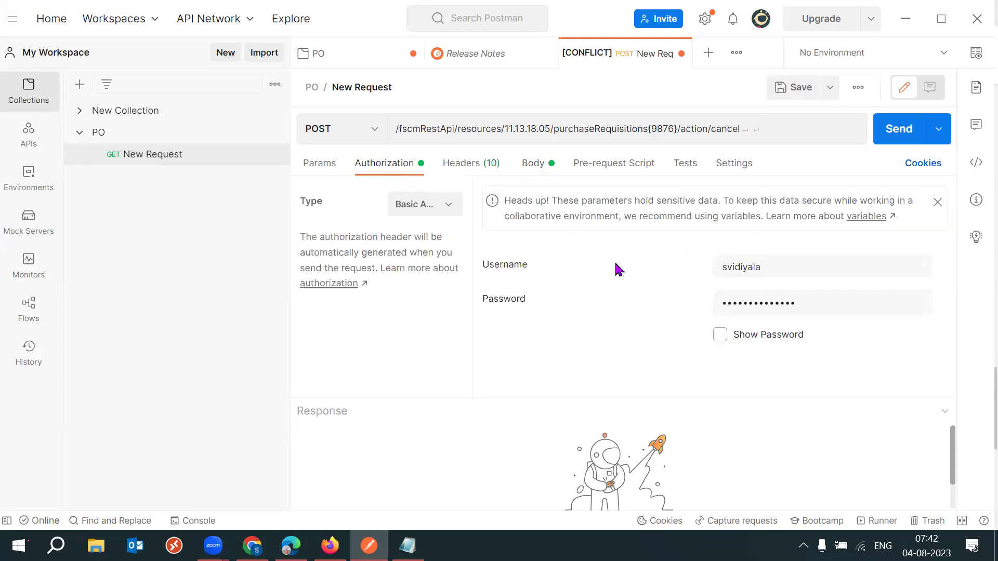
pyautogui.moveTo(500, 269); pyautogui.dragTo(552, 282)
pyautogui.moveTo(492, 298); pyautogui.dragTo(619, 383)
pyautogui.click(602, 379)
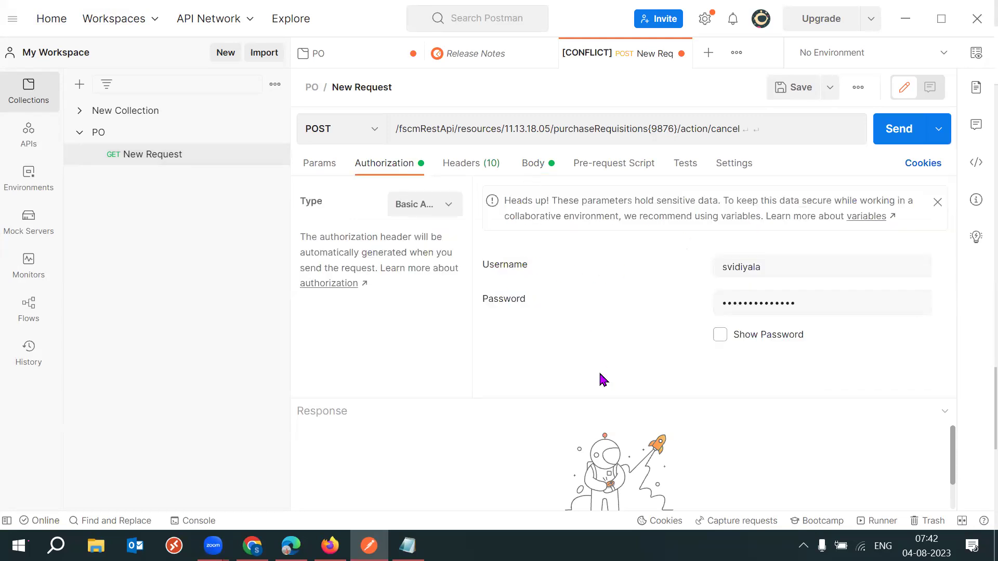
pyautogui.moveTo(503, 266); pyautogui.dragTo(548, 269)
pyautogui.moveTo(494, 298); pyautogui.dragTo(576, 307)
# Look through the Params, Headers, Body, Pre-request Script, Tests and Settings tabs of the cancel request.
pyautogui.click(323, 165)
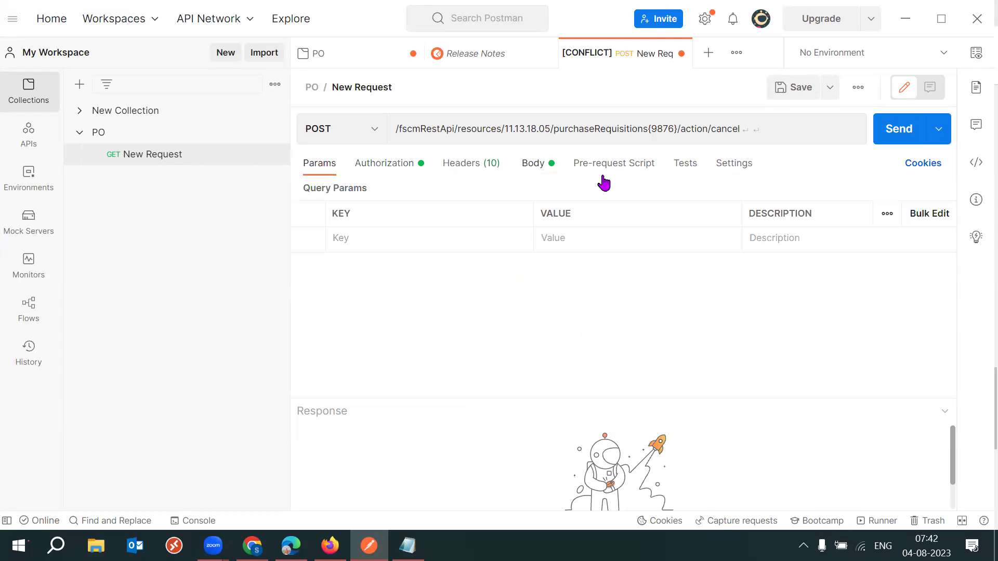
pyautogui.click(467, 165)
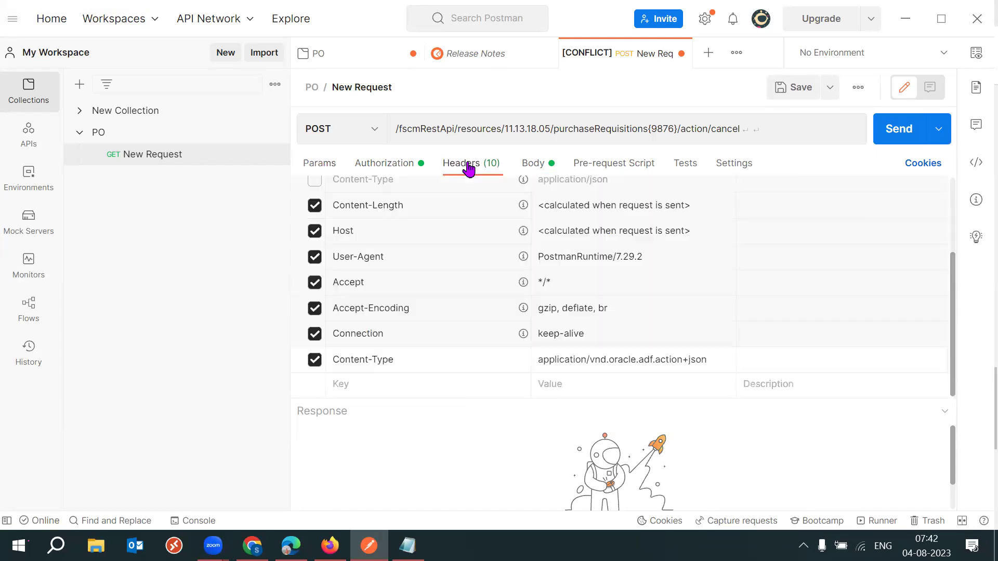
pyautogui.click(525, 163)
pyautogui.click(608, 165)
pyautogui.click(693, 165)
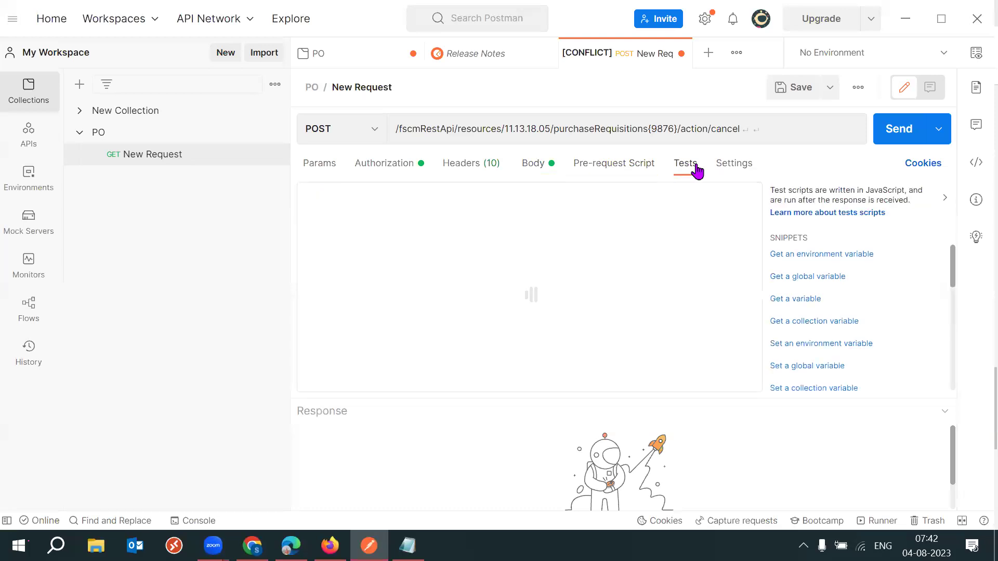
pyautogui.click(738, 166)
pyautogui.click(419, 161)
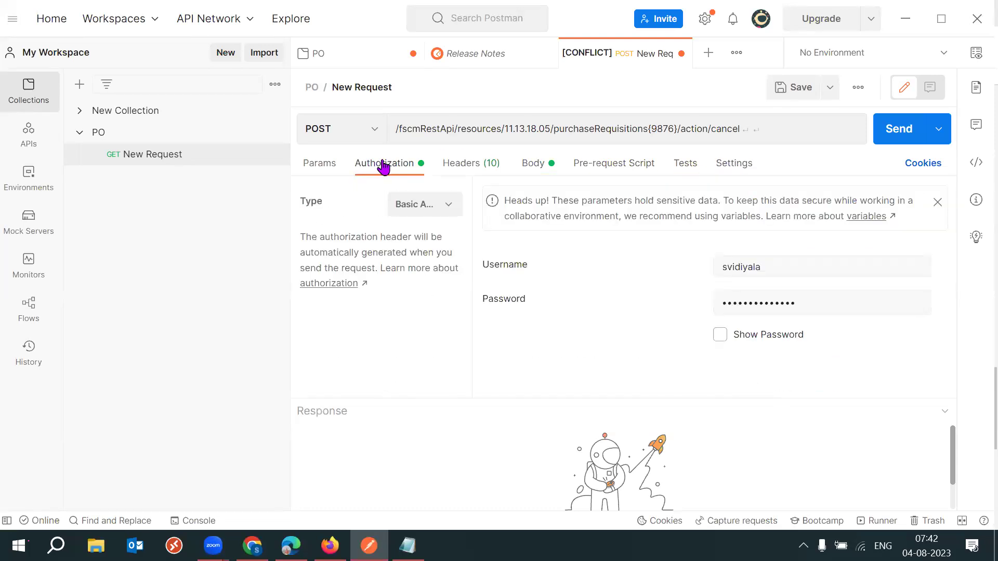
pyautogui.click(310, 168)
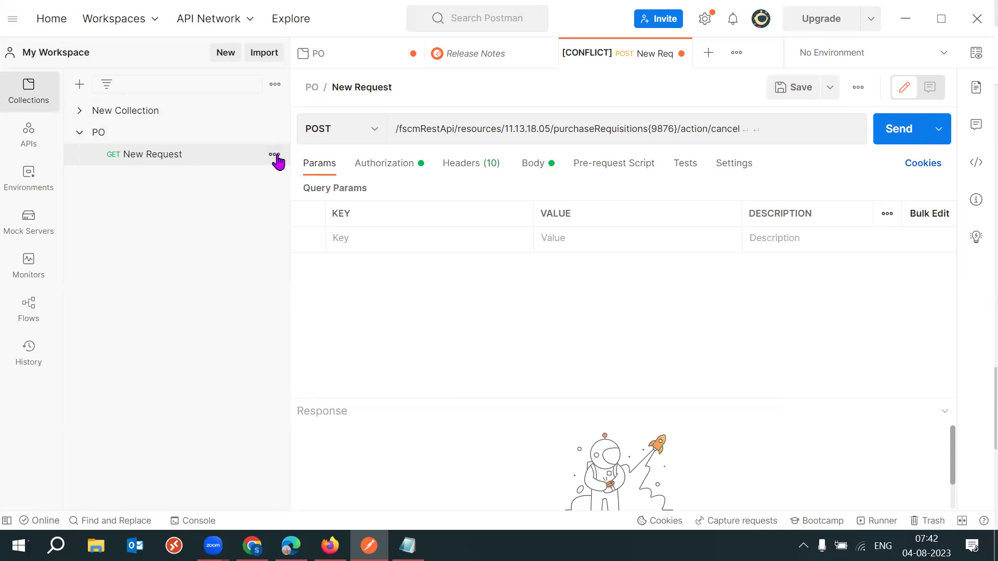
# Check the New Request and collections options menus, then expand New Collection to show it is empty.
pyautogui.click(273, 155)
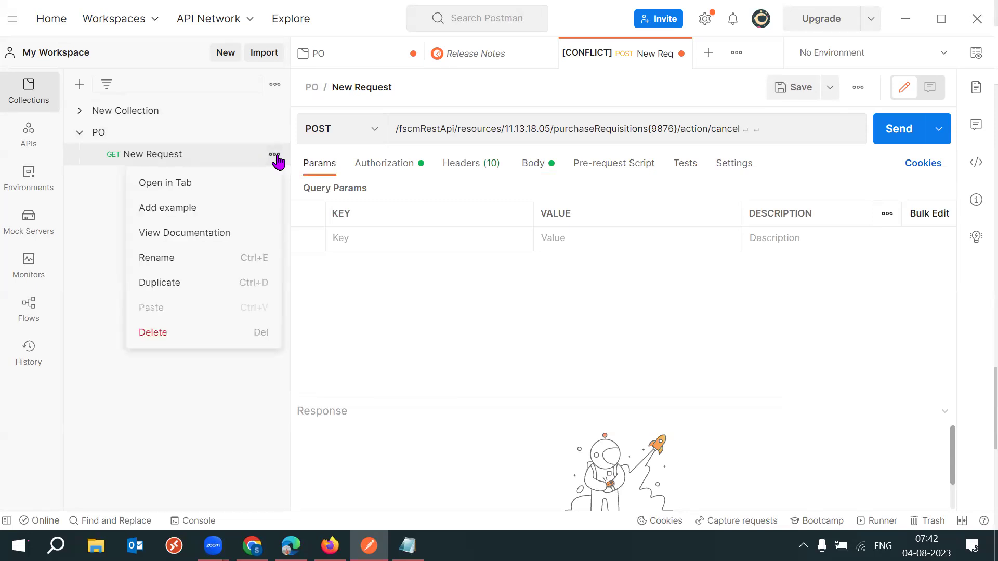
pyautogui.click(277, 90)
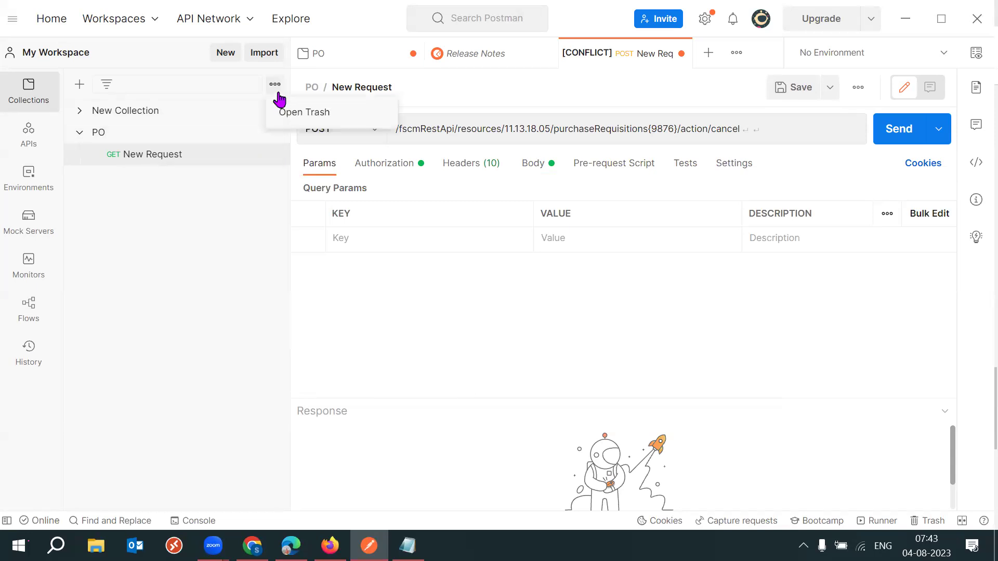
pyautogui.click(82, 119)
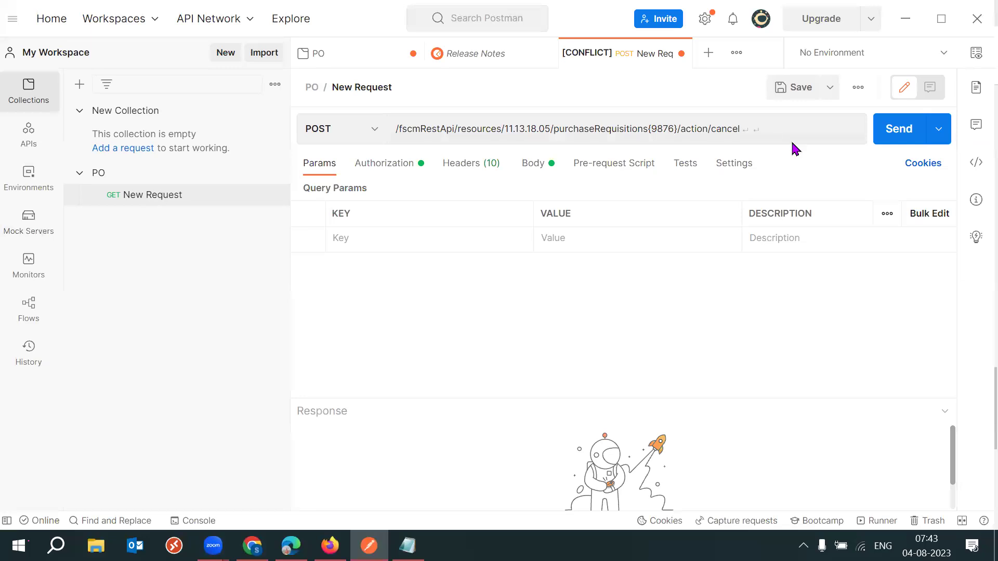
# Clear the entire requisition cancel URL from Postman's request URL field.
pyautogui.click(773, 132)
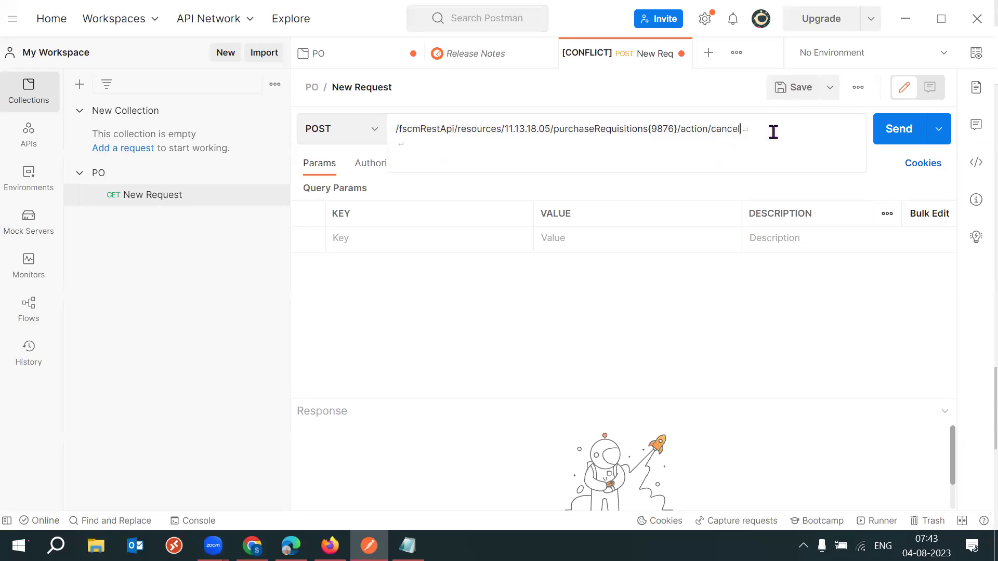
pyautogui.hotkey('ctrl', 'a')
pyautogui.press('BackSpace')
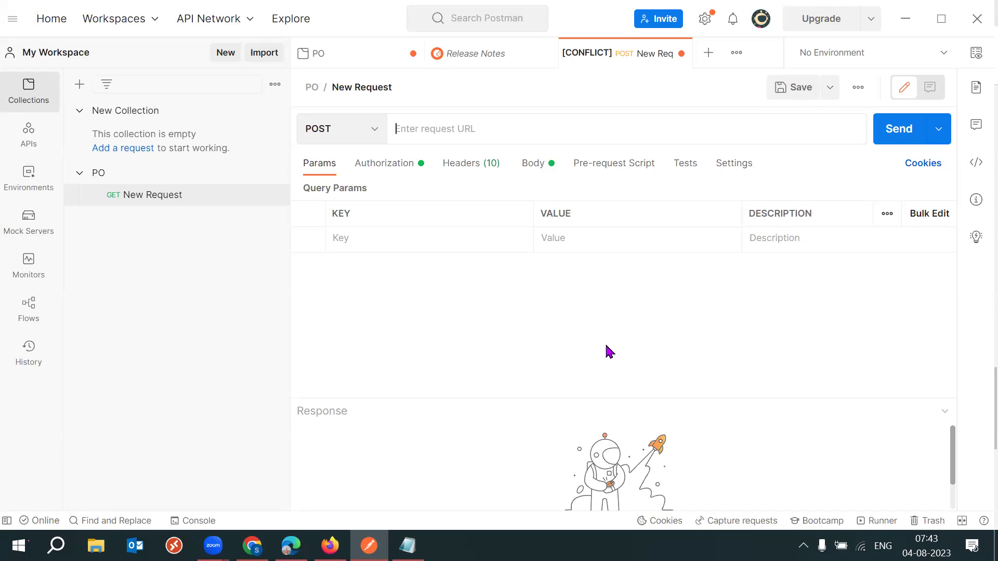
# Select fscmRestApi in the Notepad notes' URL, then minimize Notepad.
pyautogui.click(407, 546)
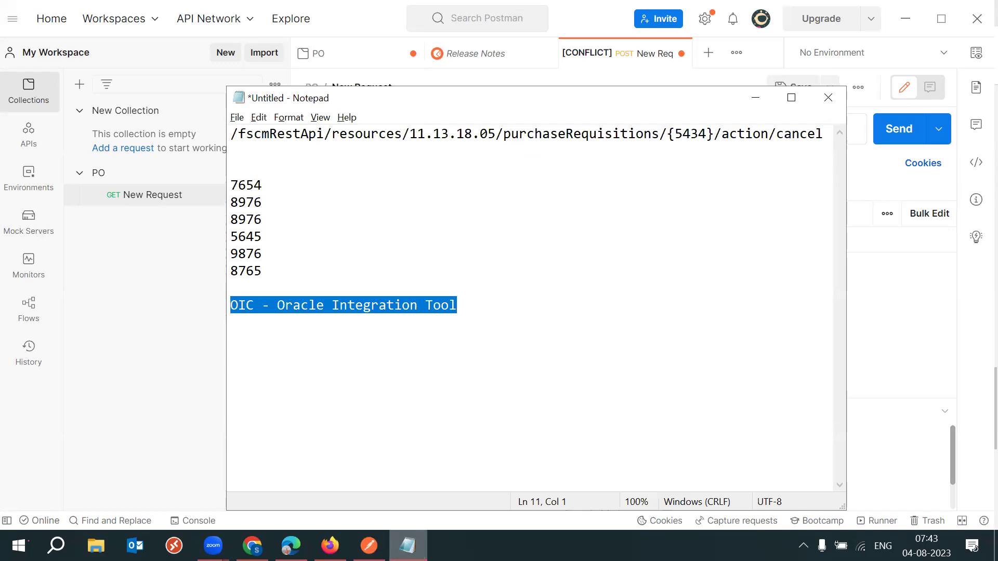
pyautogui.click(323, 133)
pyautogui.hotkey('shift', 'Left')
pyautogui.hotkey('shift', 'Left')
pyautogui.hotkey('shift', 'Left')
pyautogui.hotkey('shift', 'Left')
pyautogui.hotkey('shift', 'Left')
pyautogui.hotkey('shift', 'Left')
pyautogui.hotkey('shift', 'Left')
pyautogui.hotkey('shift', 'Left')
pyautogui.hotkey('shift', 'Left')
pyautogui.hotkey('shift', 'Left')
pyautogui.hotkey('shift', 'Left')
pyautogui.hotkey('shift', 'Left')
pyautogui.hotkey('shift', 'Right')
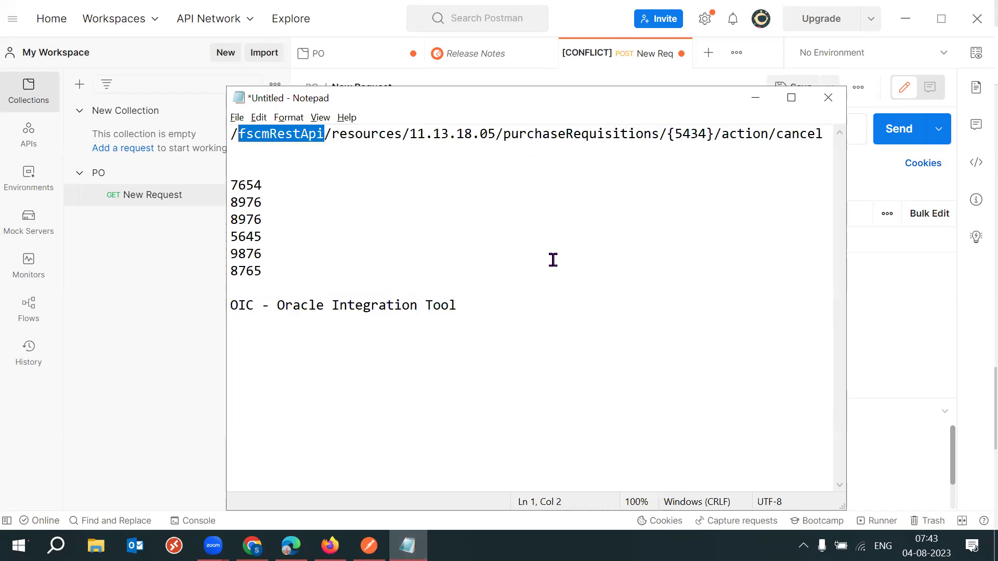
pyautogui.click(755, 98)
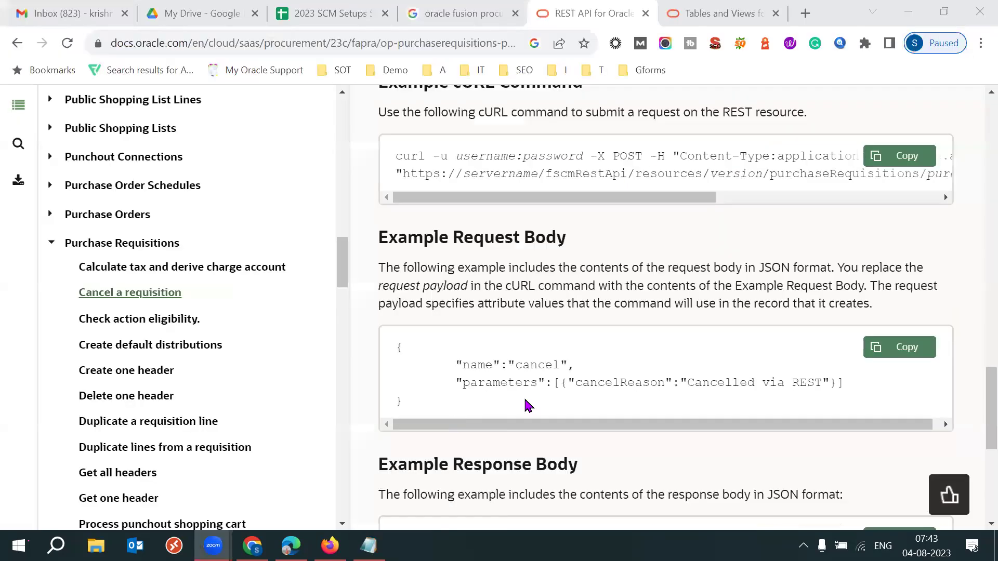
# Search 'post' in the Windows Start menu and launch the Postman app.
pyautogui.press('super')
pyautogui.write('post')
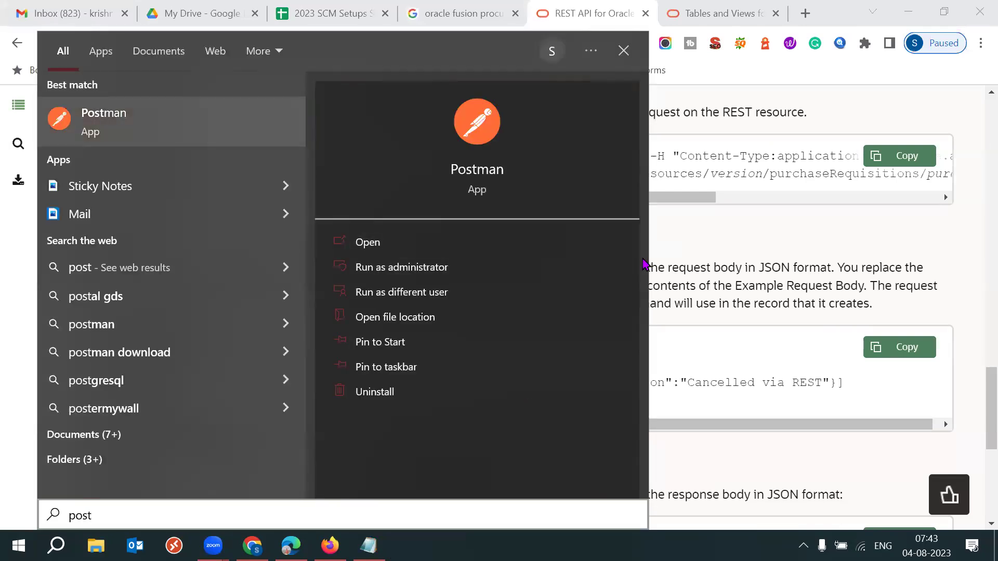
pyautogui.press('Return')
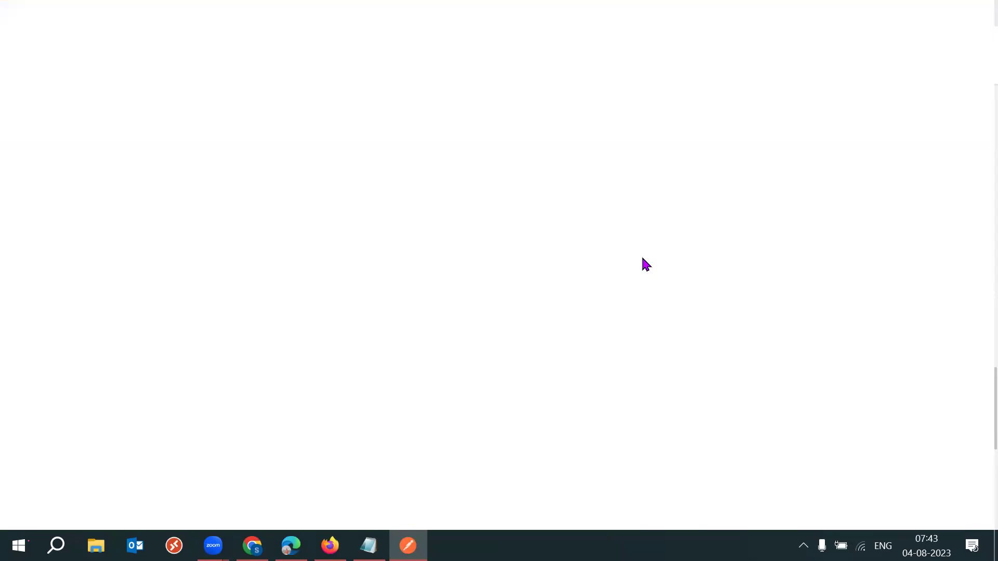
# Type the headings 'REST API URL' and 'Body' on new lines below the OIC line in Notepad.
pyautogui.moveTo(369, 545)
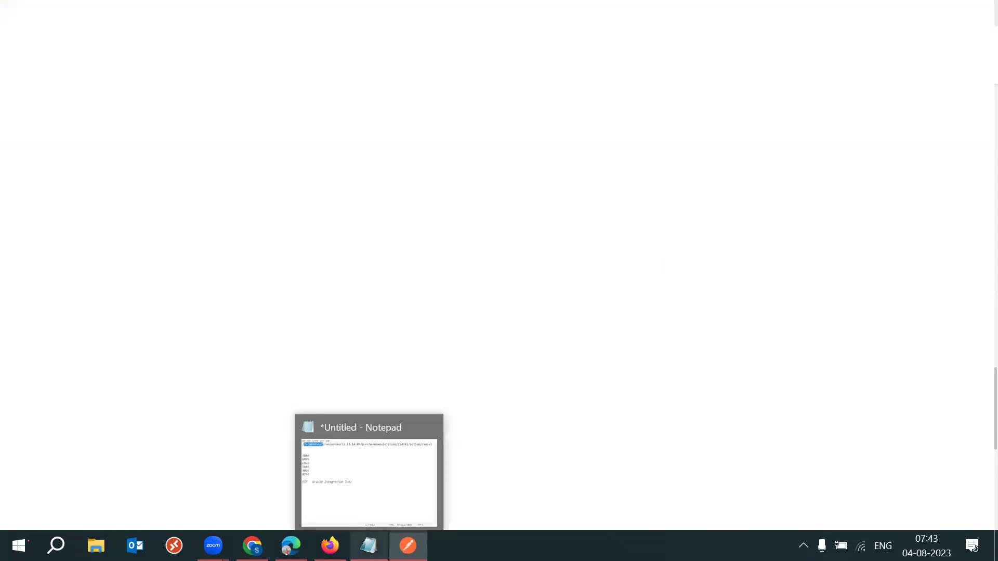
pyautogui.click(506, 303)
pyautogui.press('Return')
pyautogui.press('Return')
pyautogui.press('Return')
pyautogui.write('REST APUI')
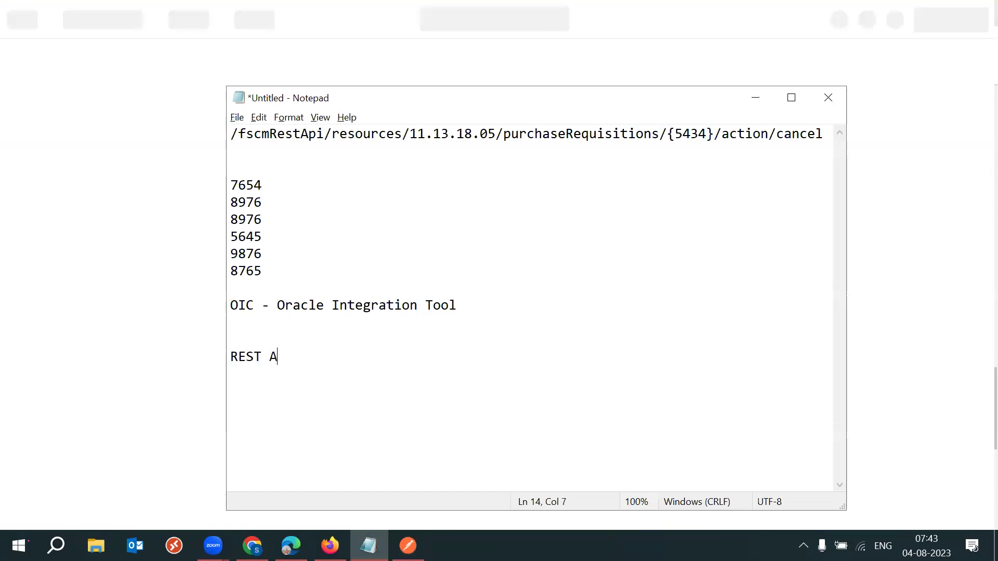
pyautogui.press('BackSpace')
pyautogui.press('BackSpace')
pyautogui.write('I URL')
pyautogui.press('Return')
pyautogui.press('Return')
pyautogui.write('B')
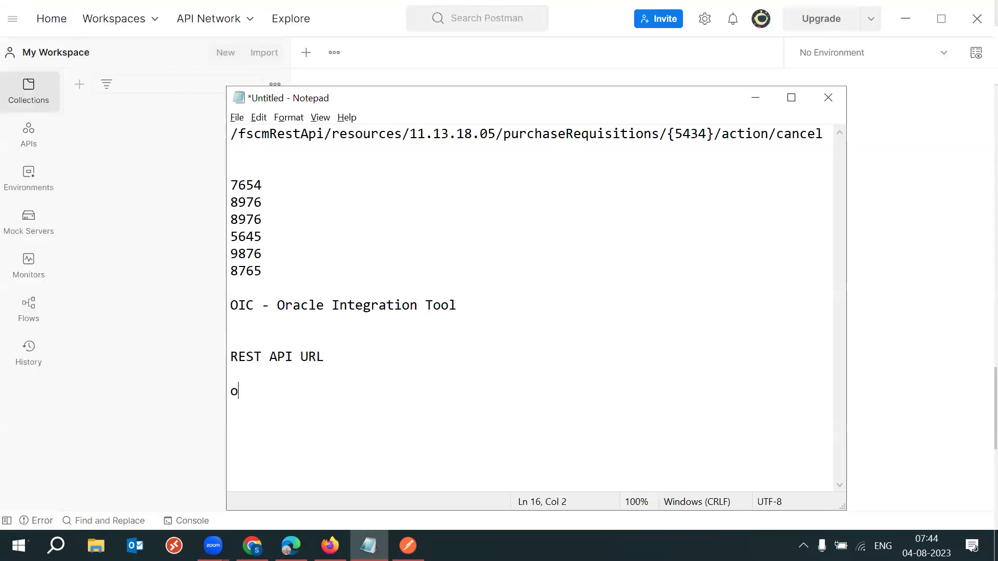
pyautogui.press('BackSpace')
pyautogui.write('Body')
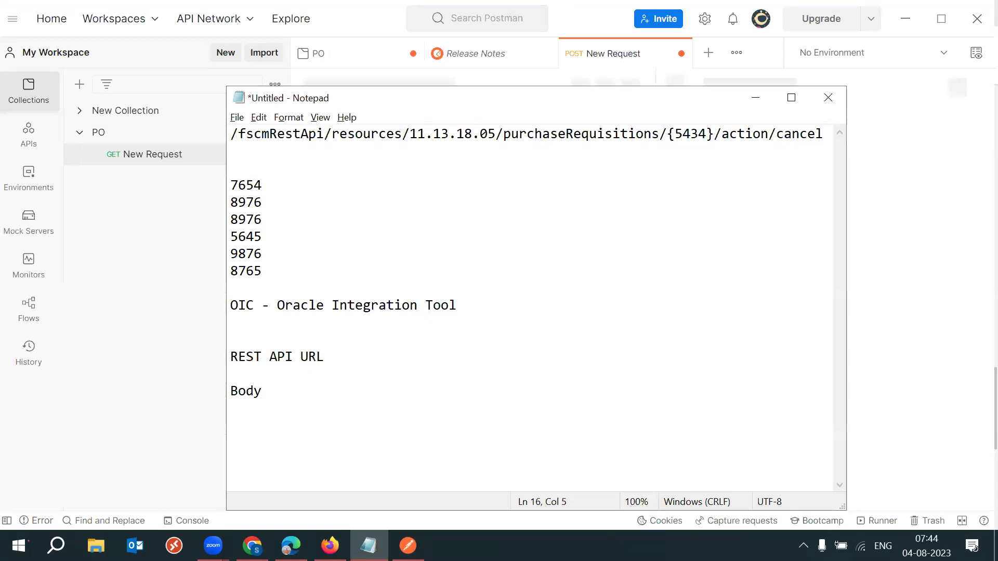
pyautogui.press('Return')
# Back in Postman, dismiss the update notice and keep POST as the request method.
pyautogui.click(592, 31)
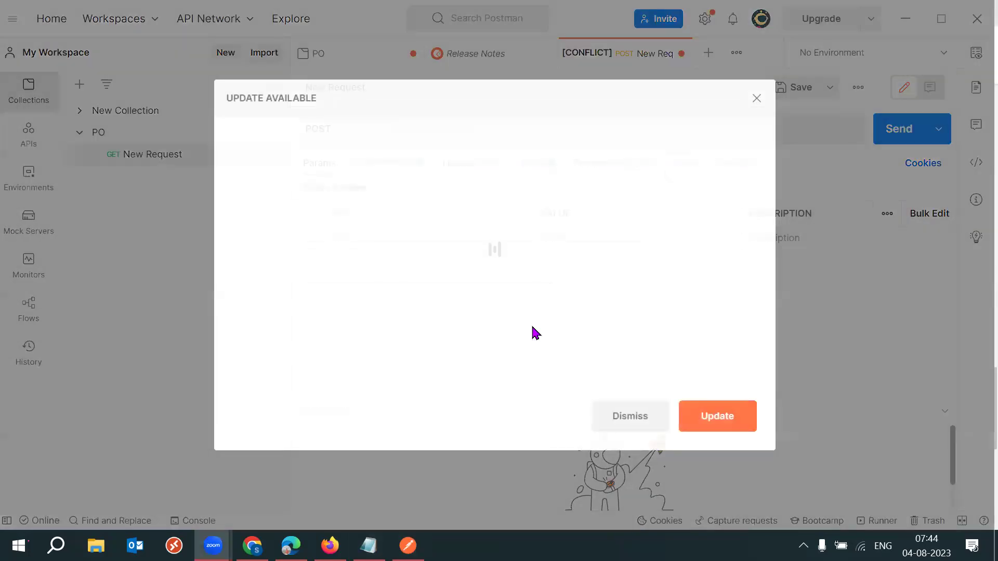
pyautogui.click(758, 99)
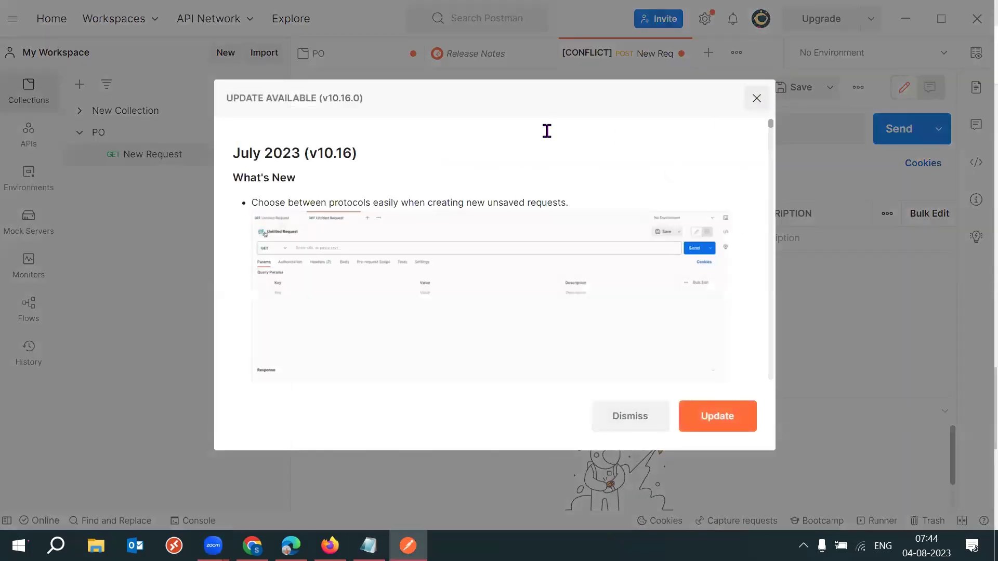
pyautogui.click(375, 130)
pyautogui.click(488, 129)
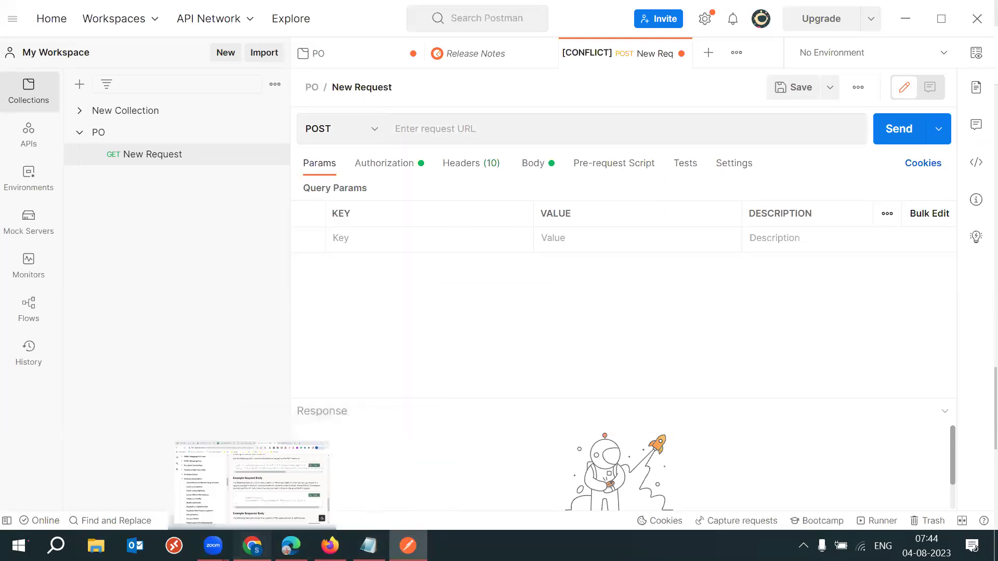
pyautogui.click(239, 479)
# Scroll to the Examples section of Cancel a requisition and copy the Example cURL Command.
pyautogui.scroll(4, 574, 261)
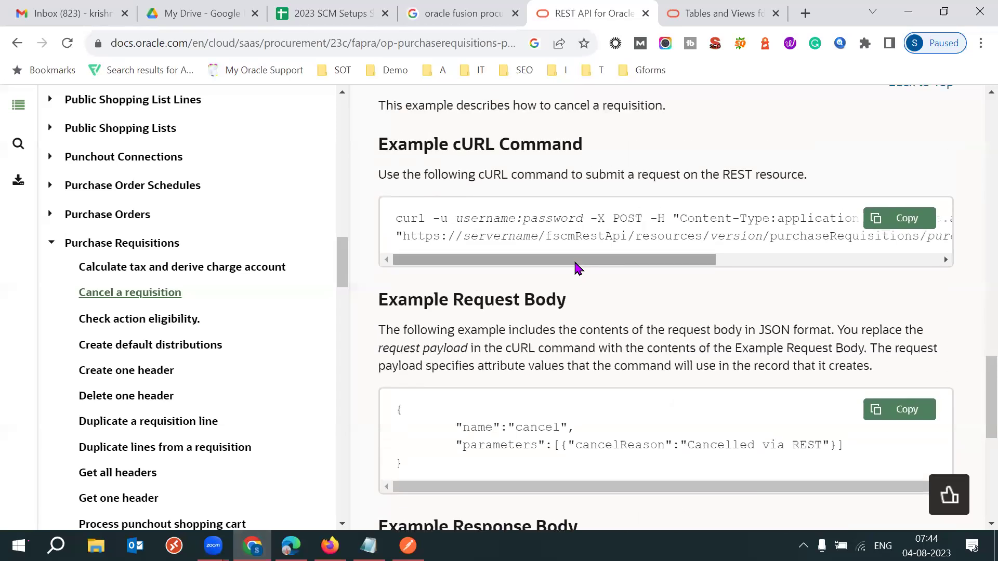
pyautogui.scroll(15, 574, 260)
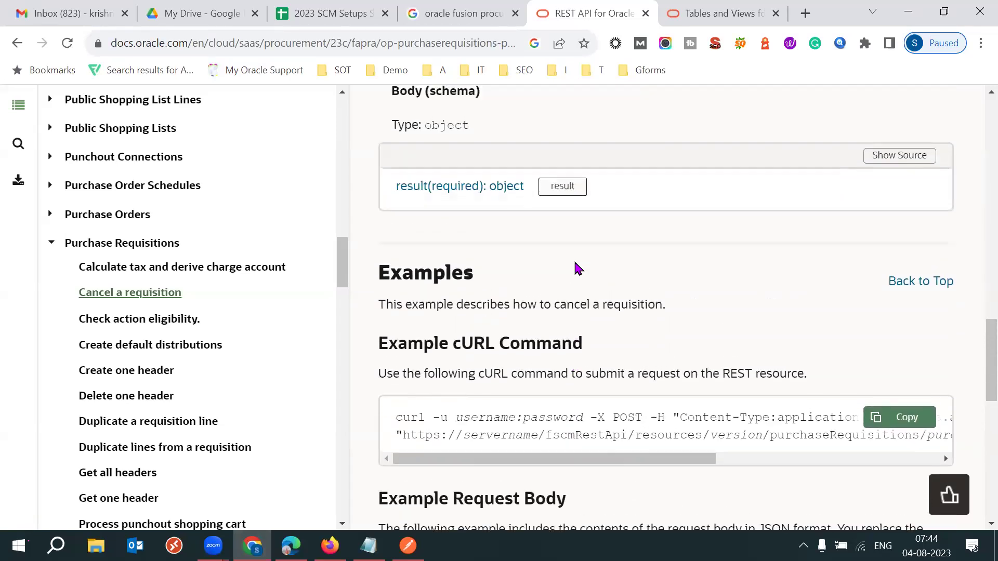
pyautogui.scroll(5, 574, 261)
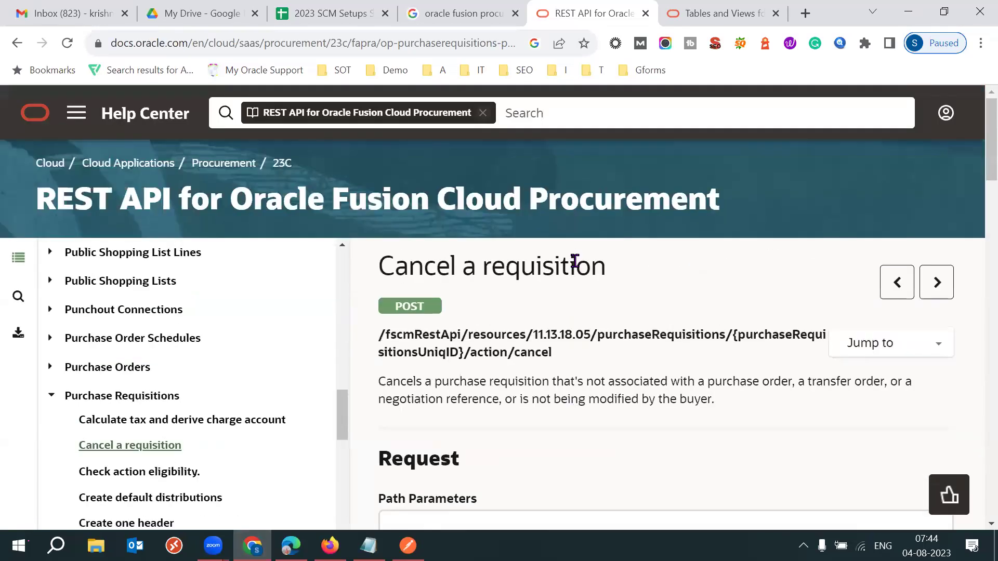
pyautogui.scroll(-3, 574, 261)
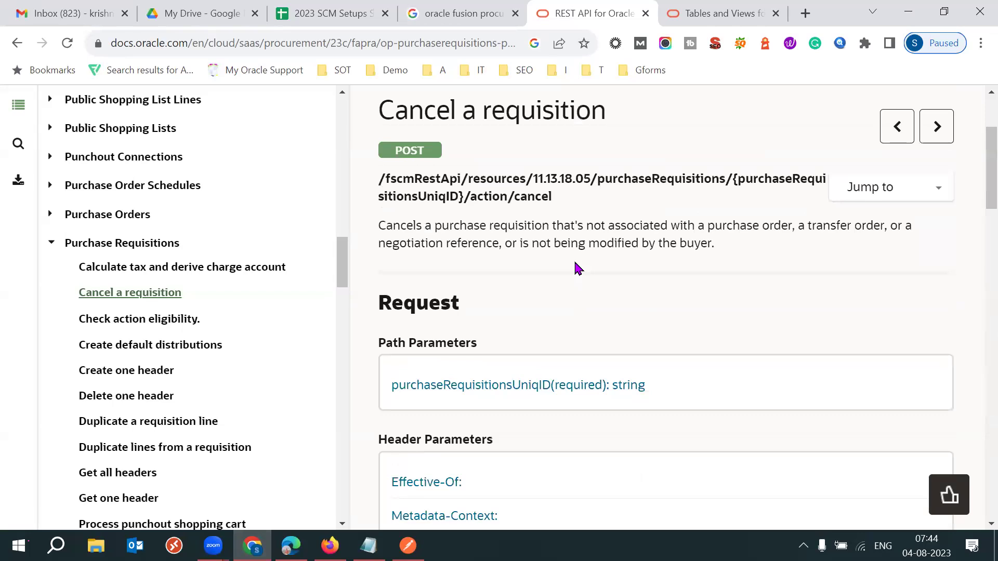
pyautogui.scroll(-1, 578, 268)
pyautogui.scroll(-1, 577, 268)
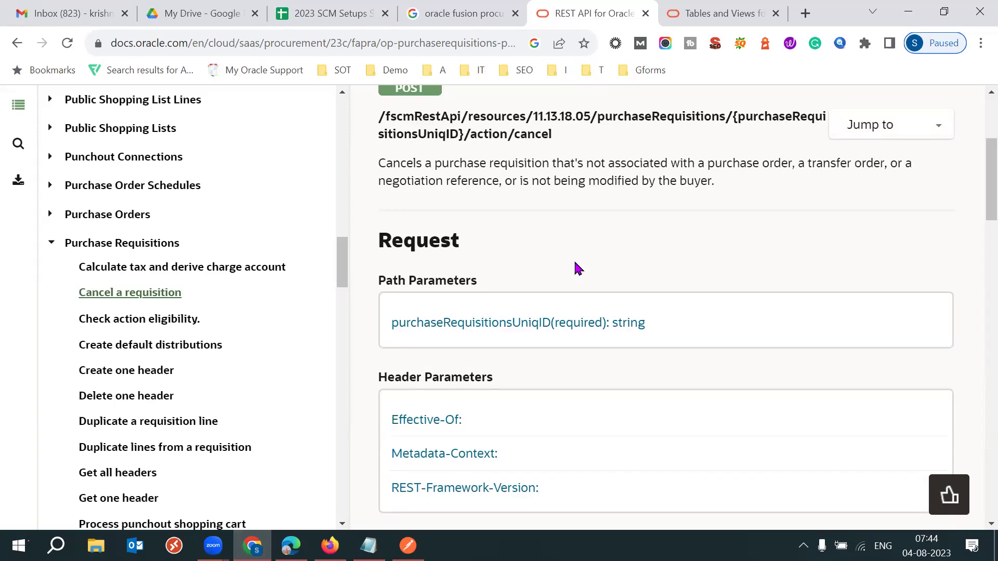
pyautogui.scroll(-8, 578, 268)
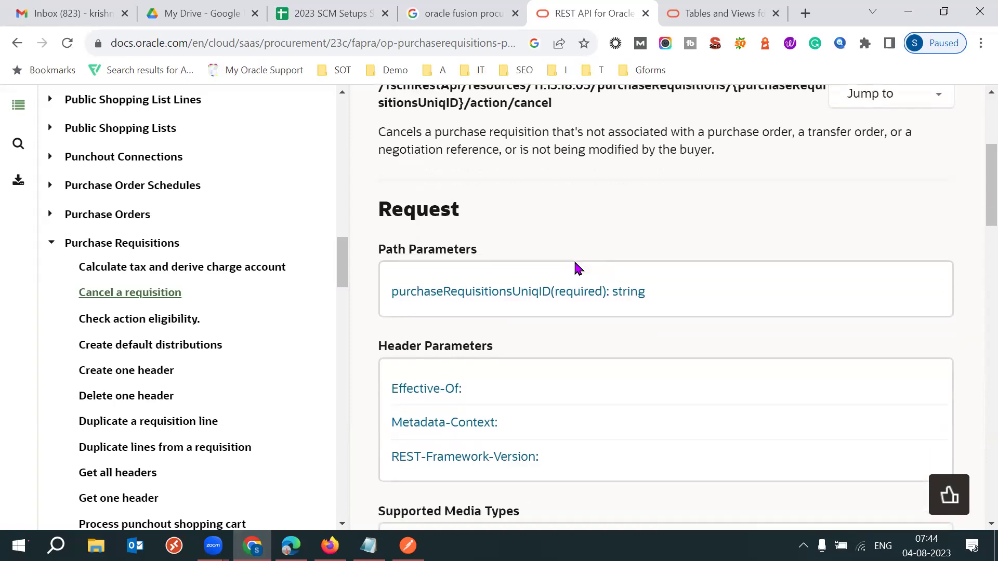
pyautogui.scroll(-5, 575, 261)
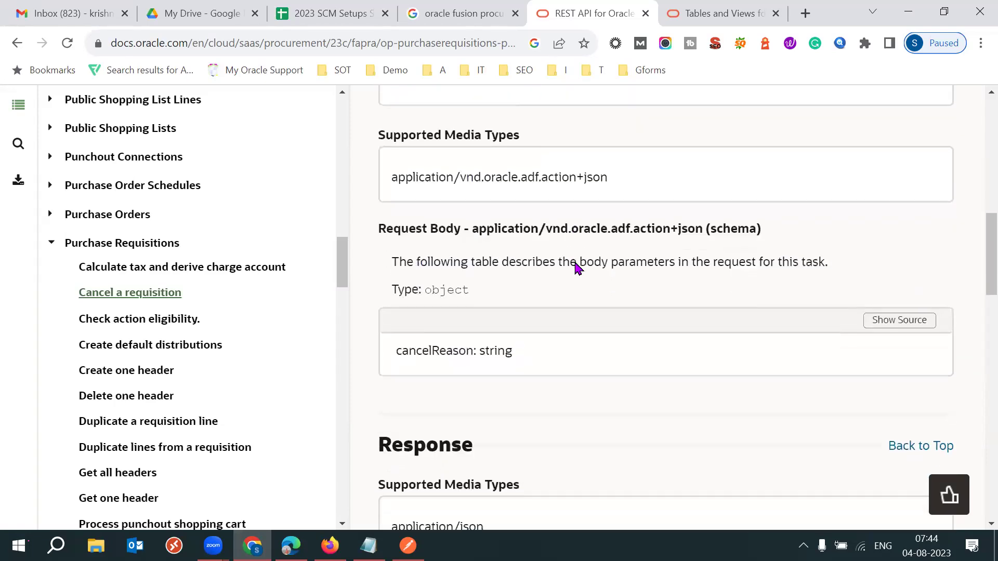
pyautogui.scroll(-6, 578, 268)
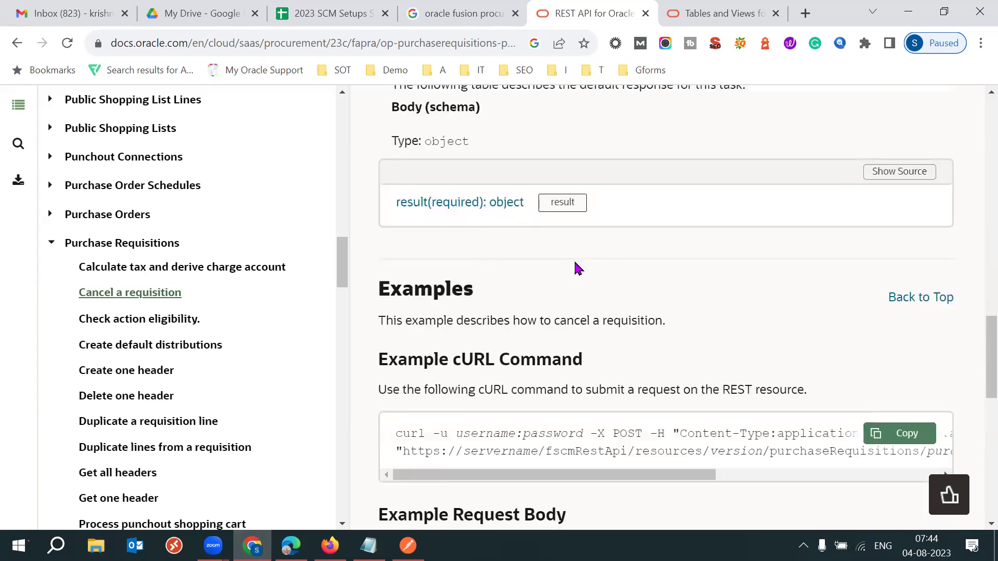
pyautogui.scroll(-2, 578, 267)
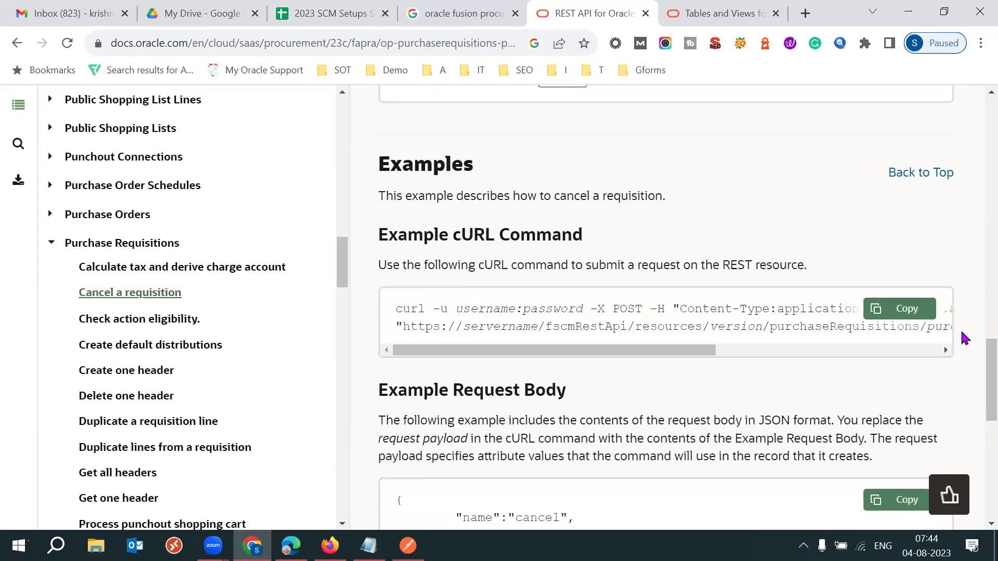
pyautogui.click(903, 318)
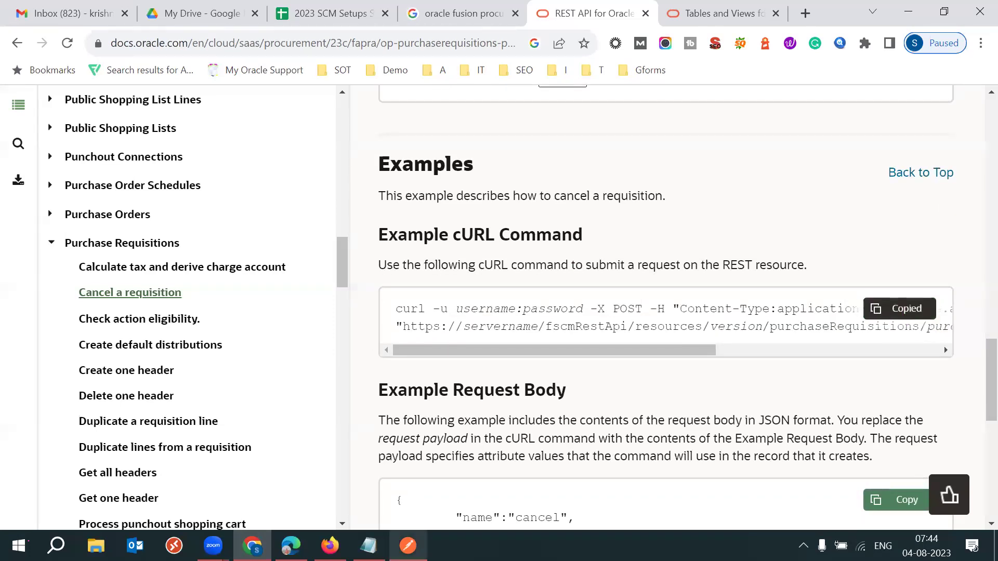
pyautogui.click(369, 545)
# Paste the cURL command below the endpoint path in Notepad, maximize it, and add spacing blank lines.
pyautogui.click(276, 151)
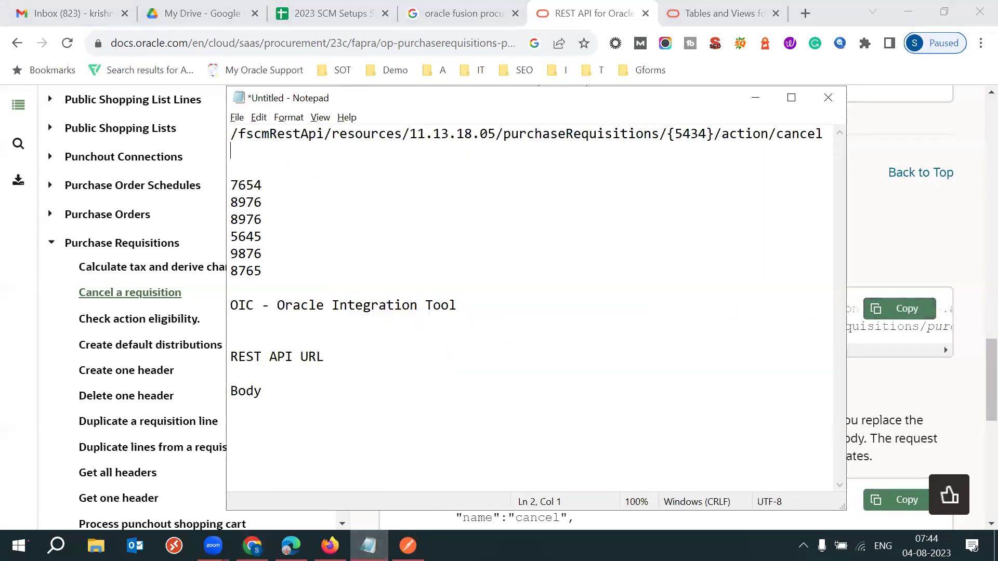
pyautogui.press('Return')
pyautogui.press('Return')
pyautogui.press('Return')
pyautogui.hotkey('ctrl', 'v')
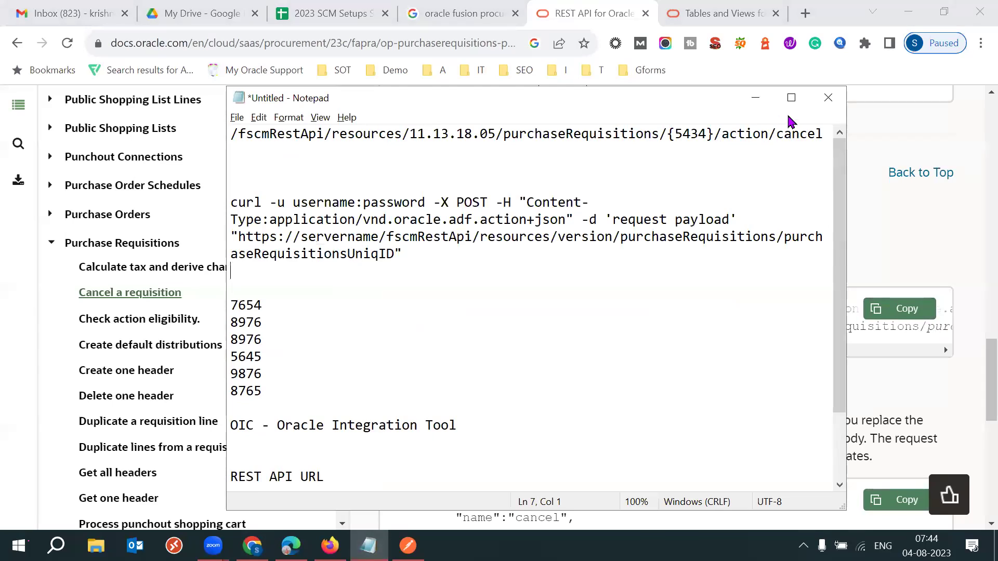
pyautogui.click(790, 98)
pyautogui.click(24, 78)
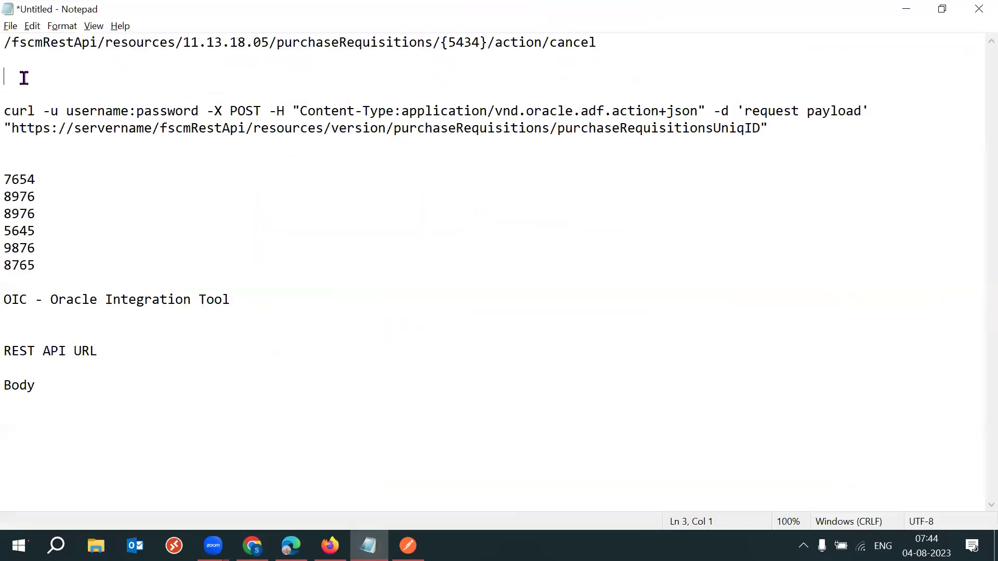
pyautogui.press('Return')
pyautogui.press('Return')
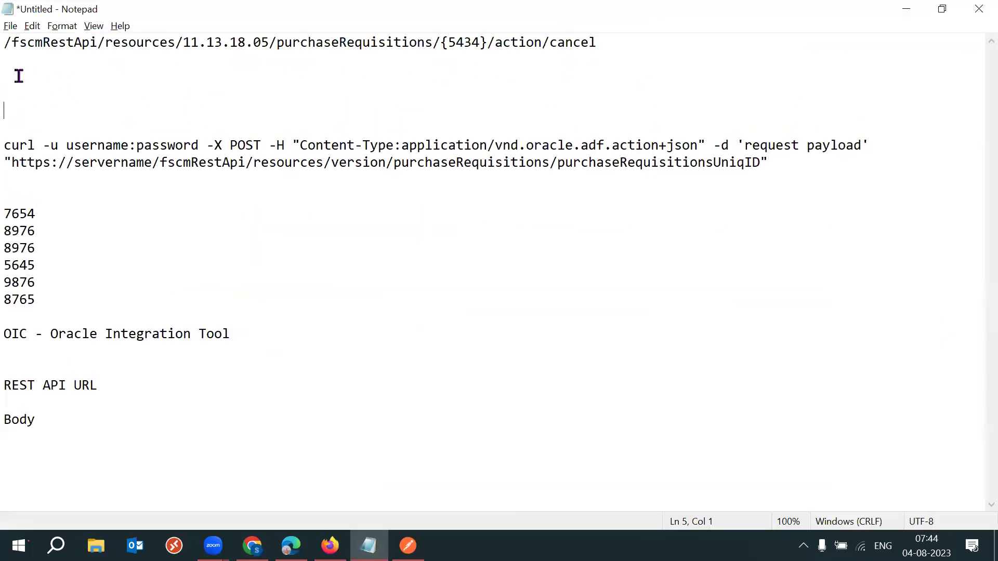
pyautogui.click(11, 46)
pyautogui.press('Return')
pyautogui.press('Return')
pyautogui.press('Return')
pyautogui.press('Return')
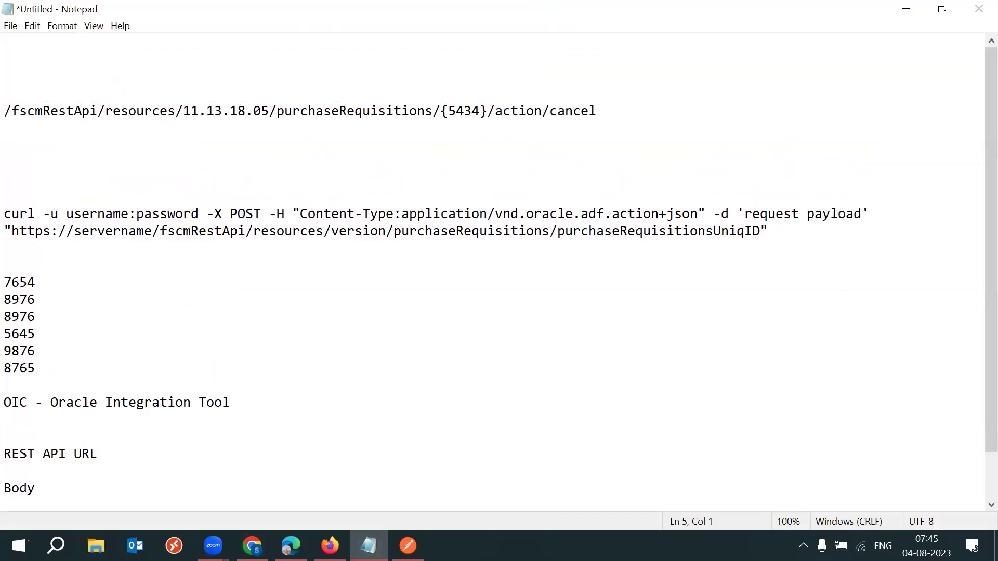
# Scan the Example Request Body and Example Response Body in the Oracle docs, then return to Postman.
pyautogui.moveTo(253, 545)
pyautogui.click(252, 470)
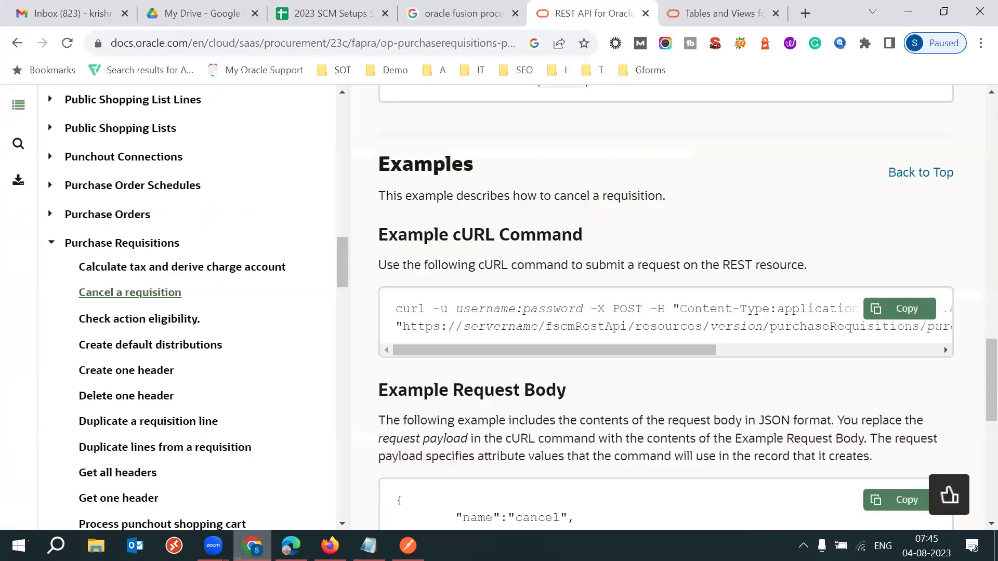
pyautogui.scroll(-7, 793, 222)
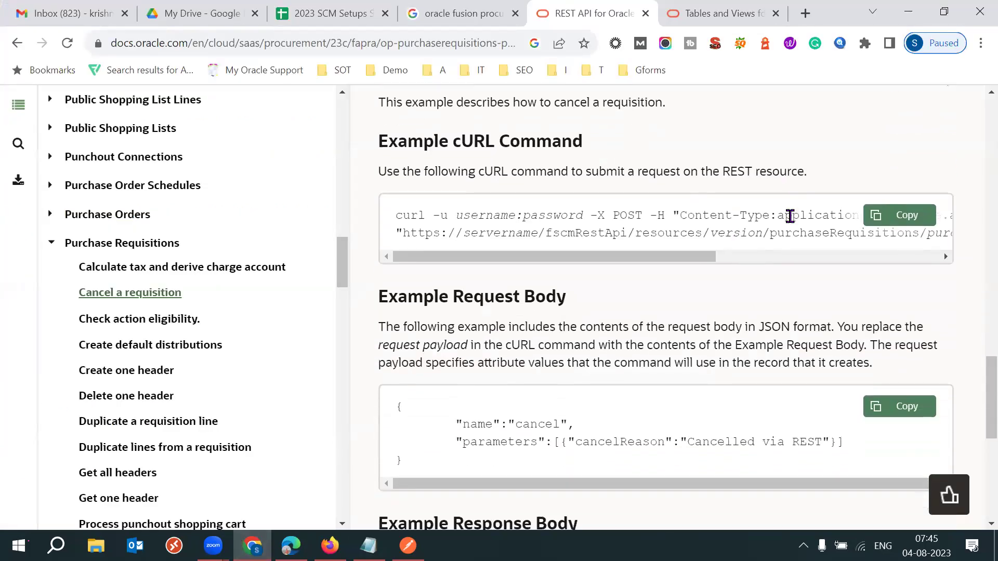
pyautogui.scroll(-3, 793, 223)
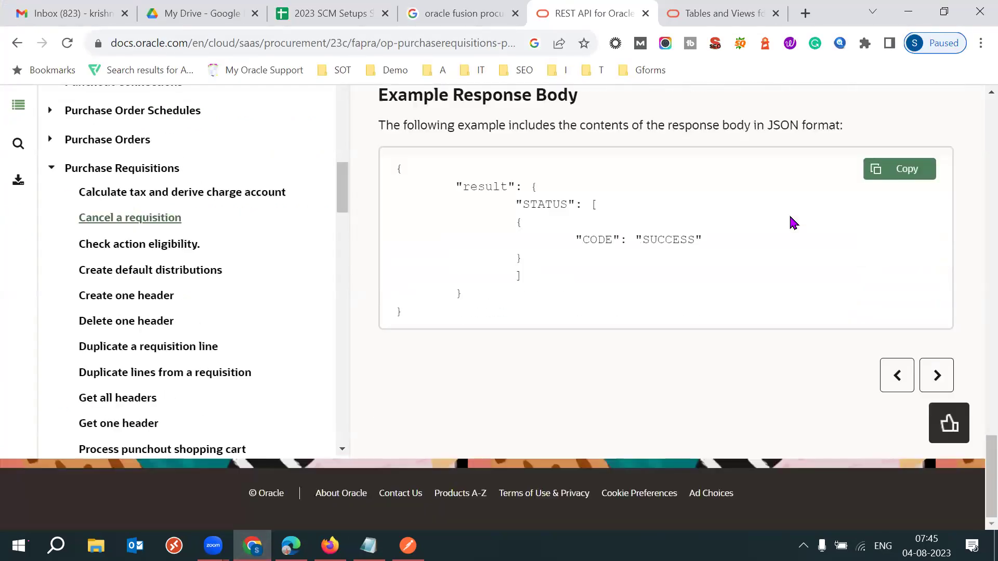
pyautogui.scroll(5, 792, 222)
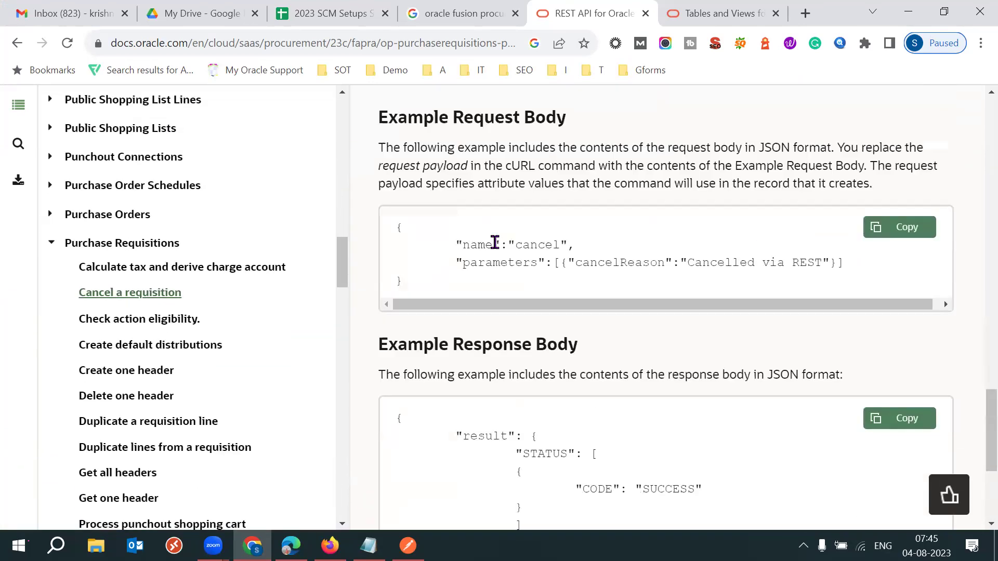
pyautogui.click(408, 545)
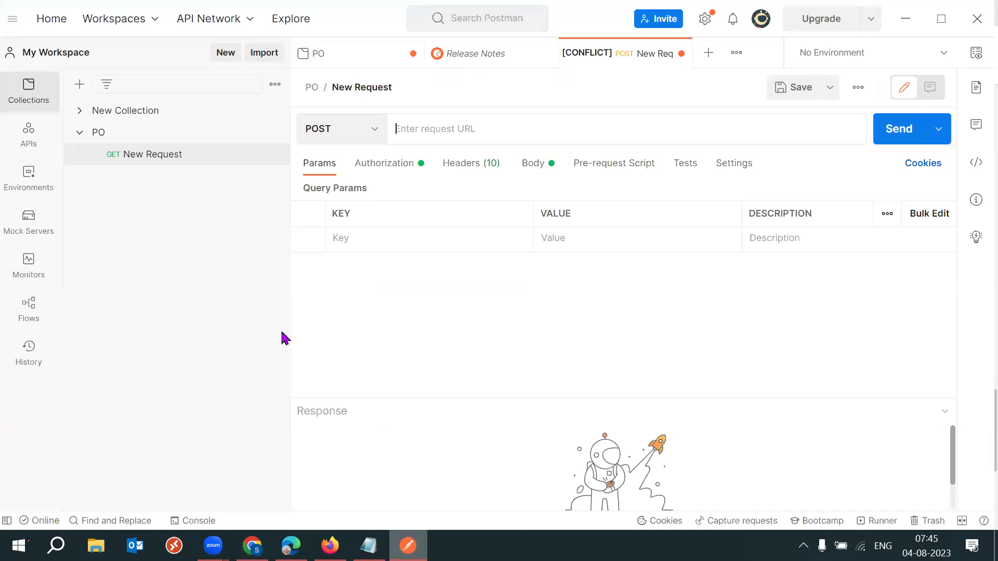
pyautogui.click(106, 136)
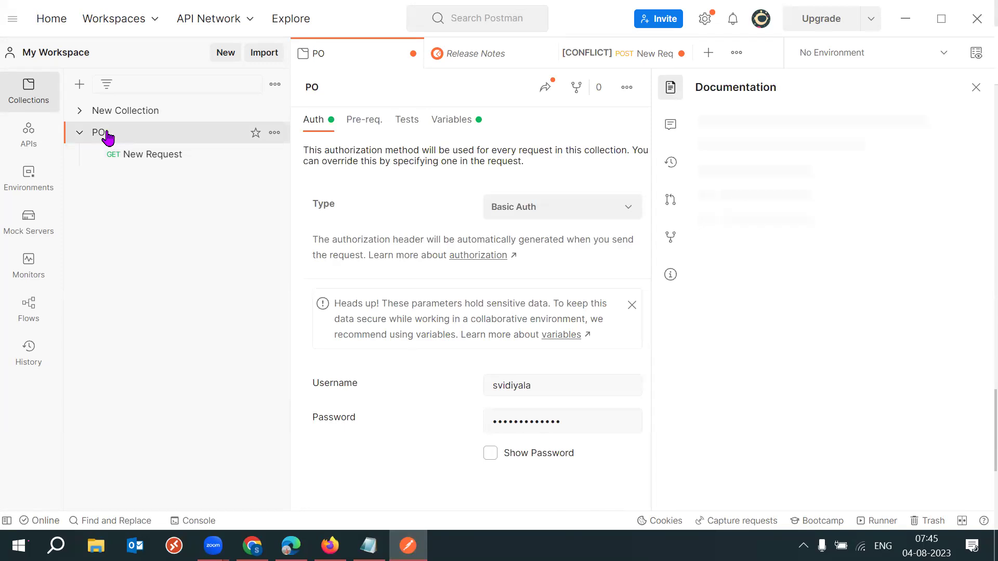
pyautogui.click(357, 124)
pyautogui.click(408, 125)
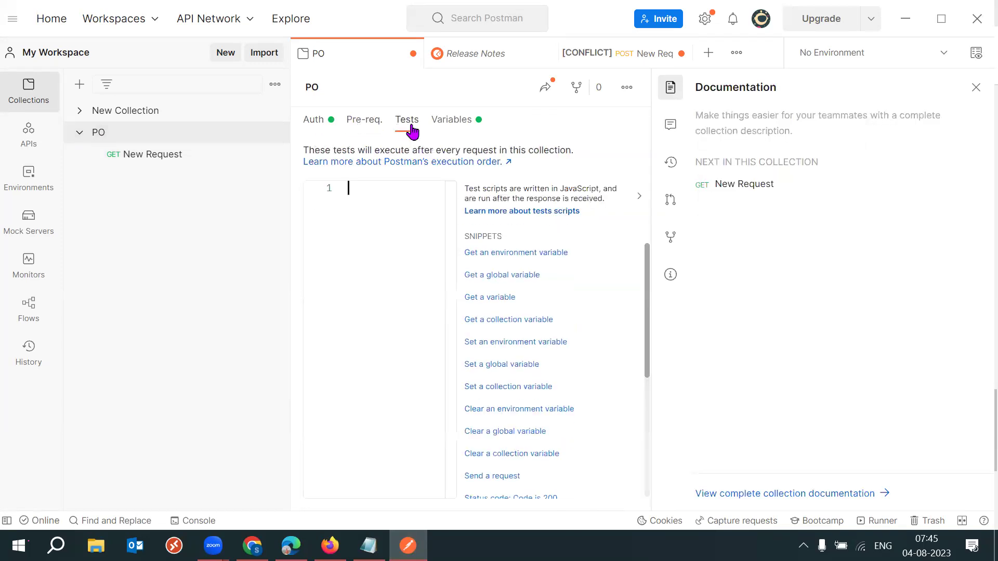
pyautogui.click(463, 127)
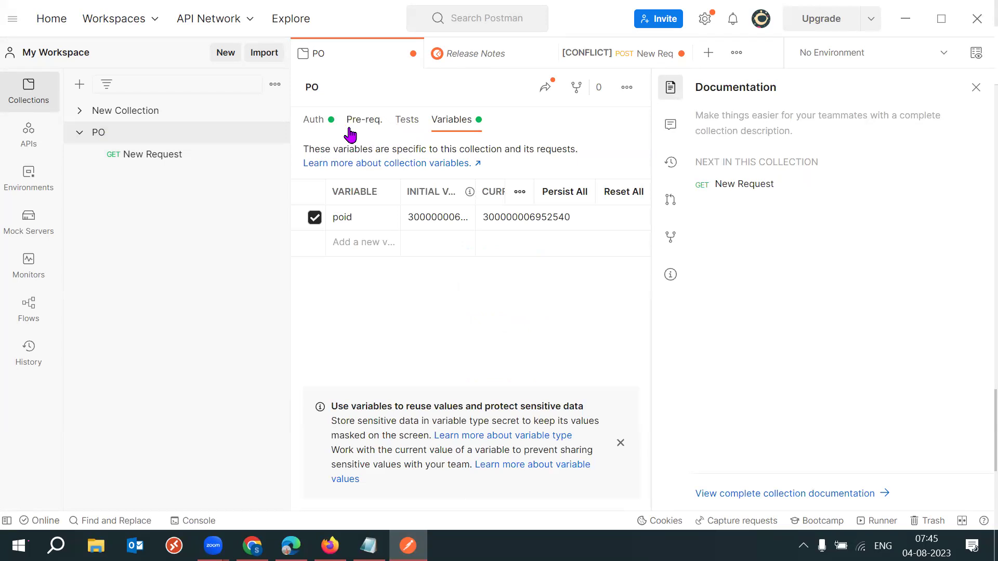
pyautogui.click(508, 215)
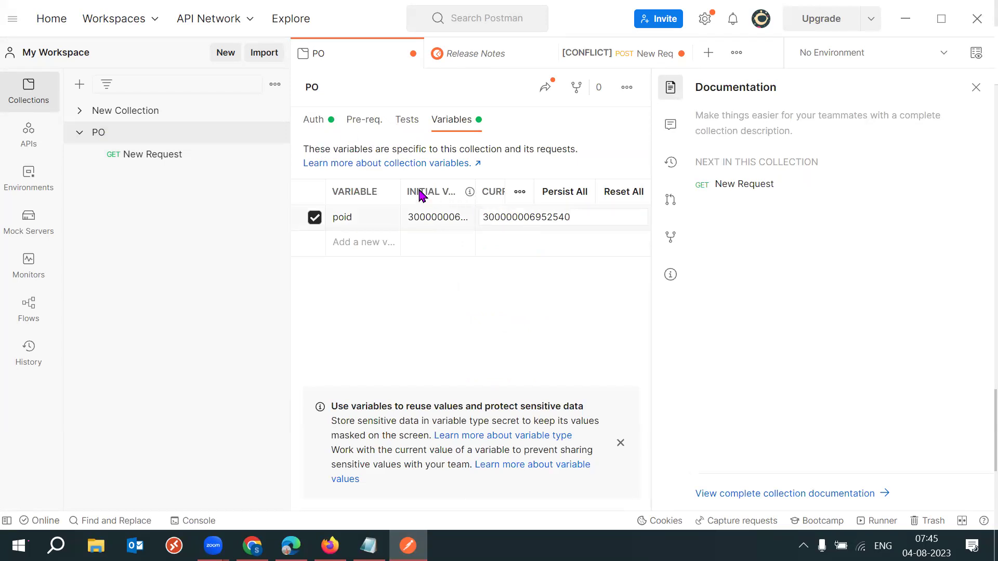
pyautogui.click(359, 121)
pyautogui.click(317, 120)
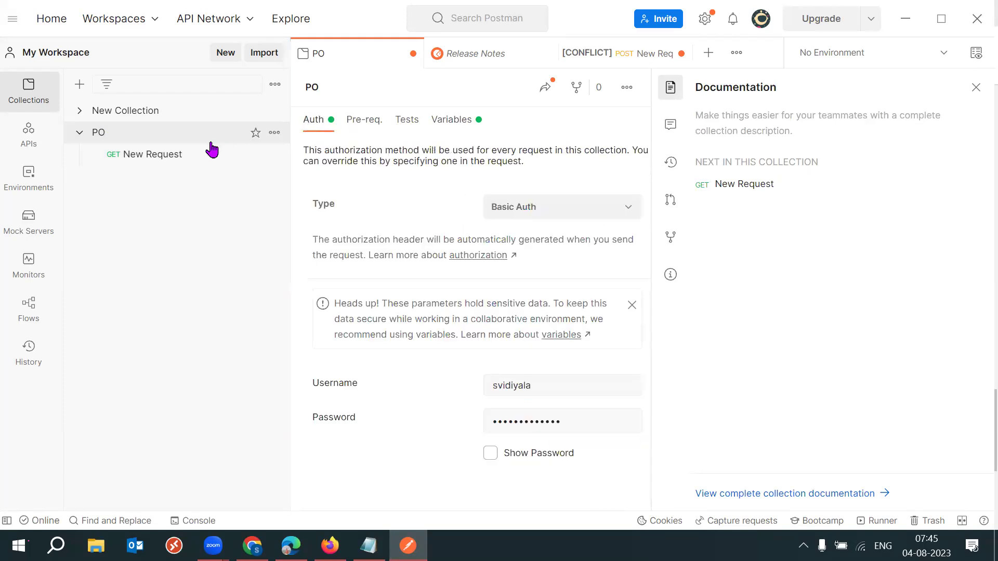
pyautogui.click(158, 154)
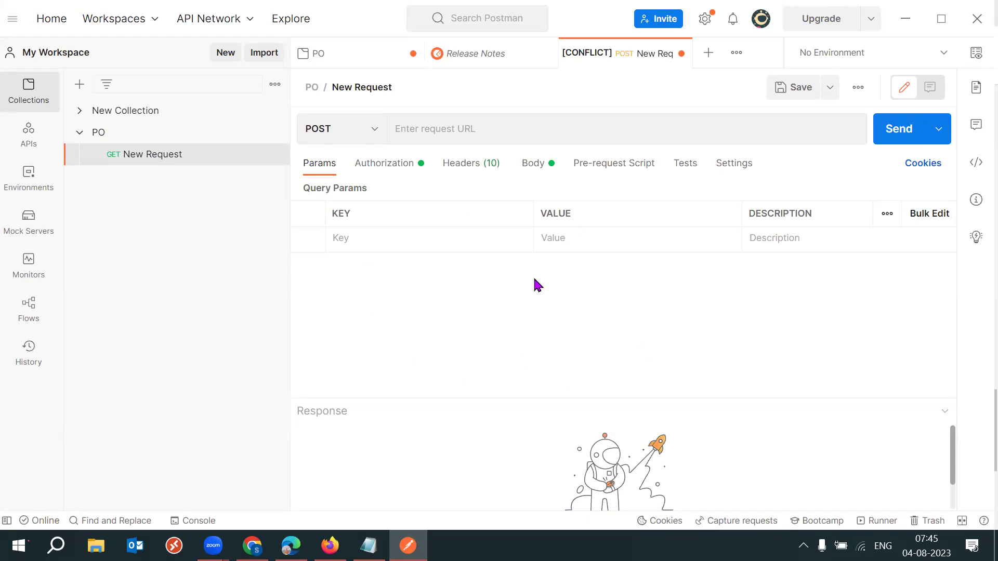
pyautogui.click(408, 168)
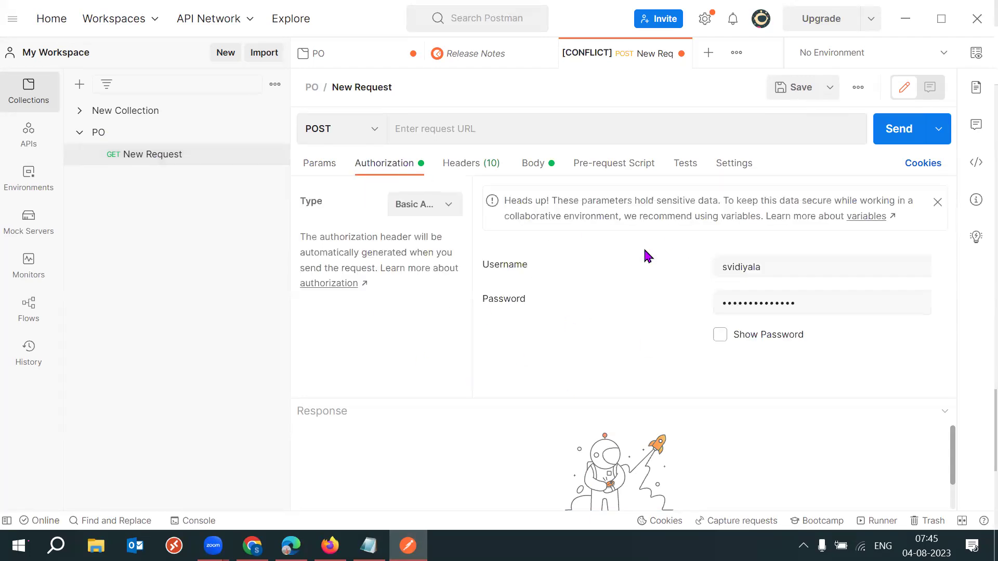
pyautogui.moveTo(533, 265); pyautogui.dragTo(503, 266)
pyautogui.moveTo(473, 312); pyautogui.dragTo(596, 316)
pyautogui.click(597, 316)
pyautogui.click(329, 168)
pyautogui.click(510, 134)
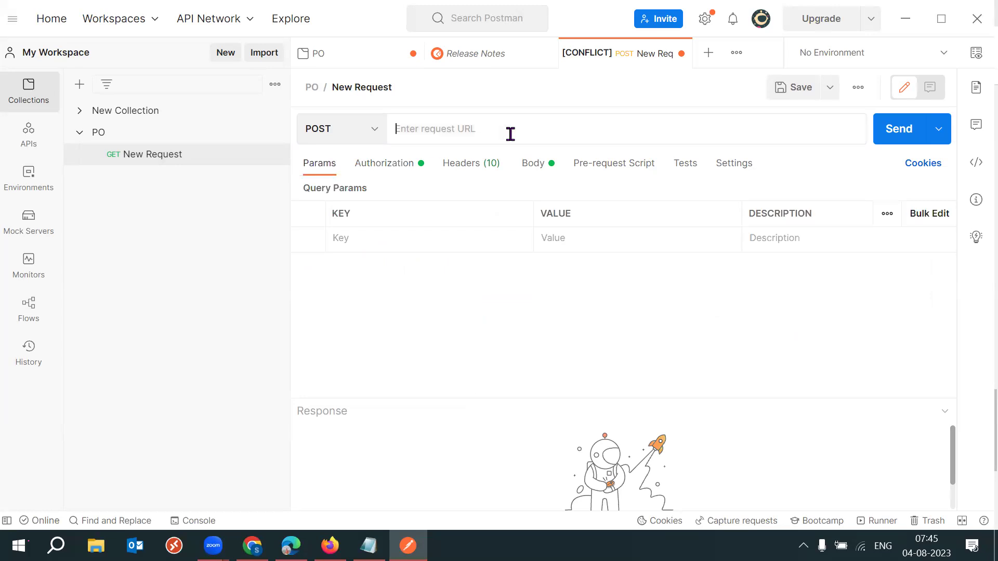
pyautogui.click(369, 546)
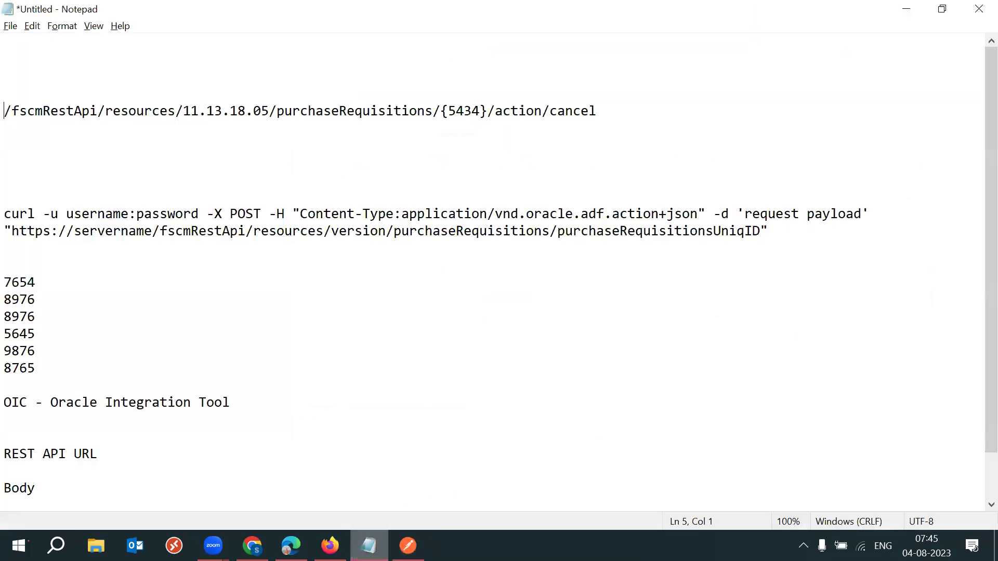
pyautogui.moveTo(97, 111); pyautogui.dragTo(12, 111)
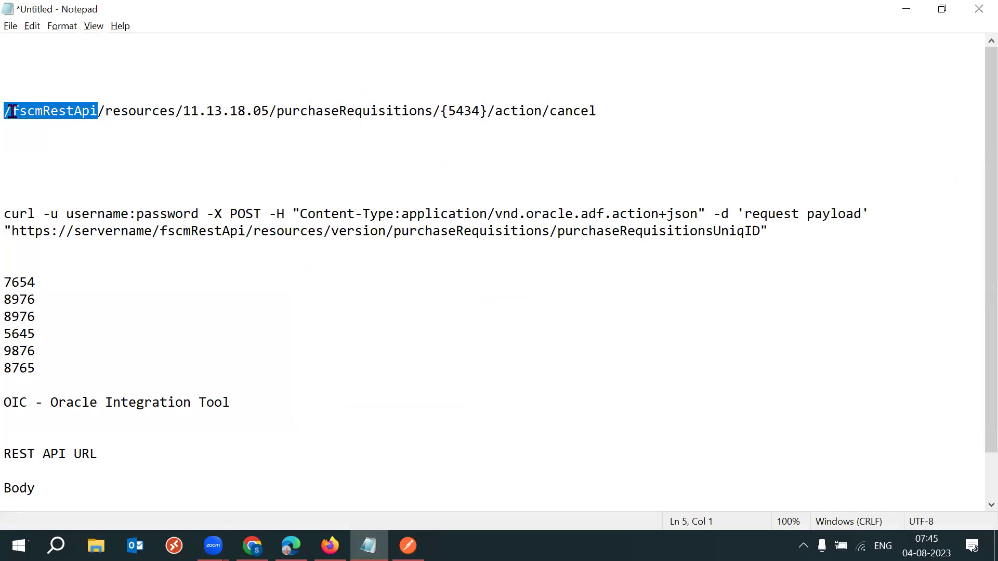
pyautogui.moveTo(12, 111); pyautogui.dragTo(12, 112)
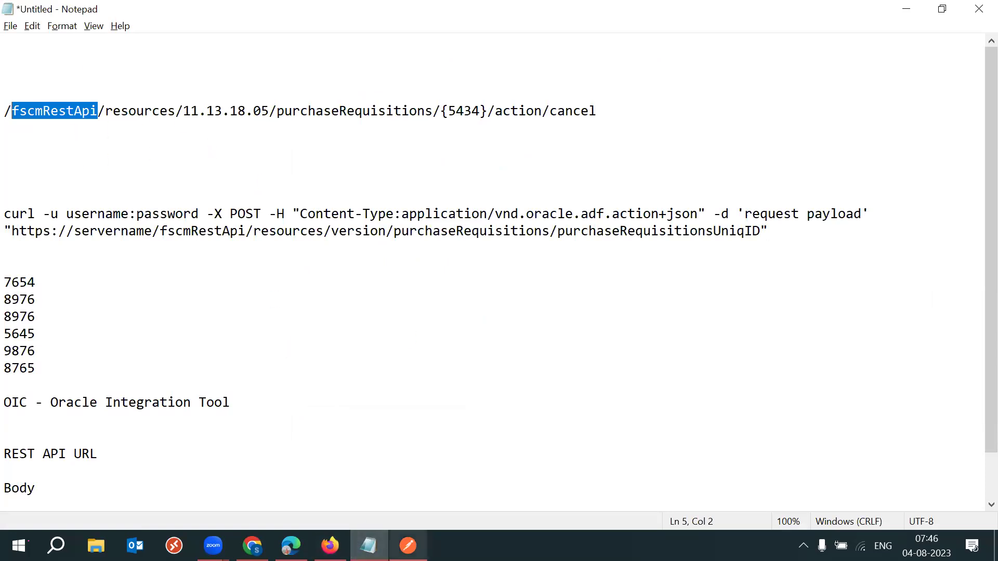
pyautogui.click(408, 546)
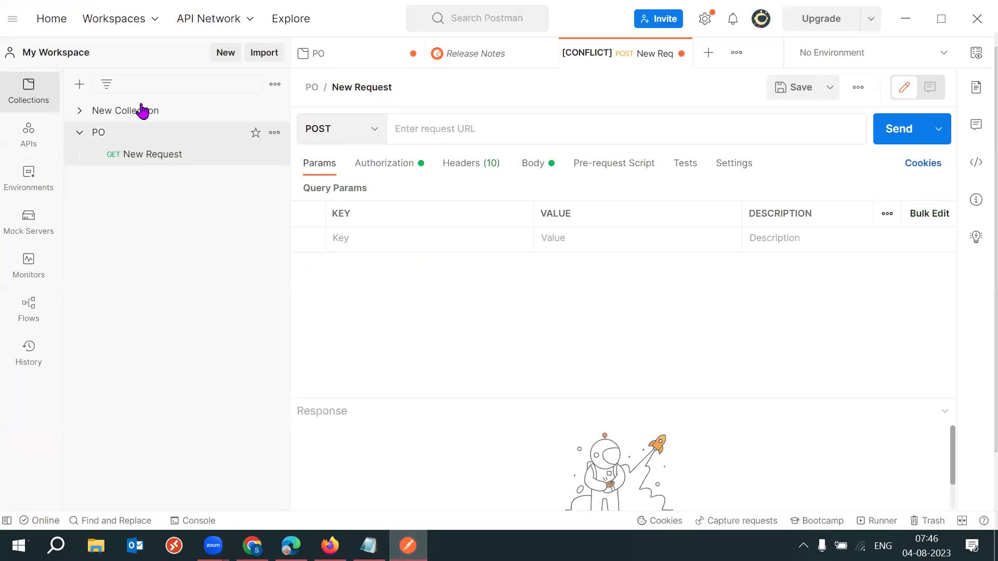
# Look at the PO Close workspace's requests and environments, then switch back to My Workspace.
pyautogui.click(107, 26)
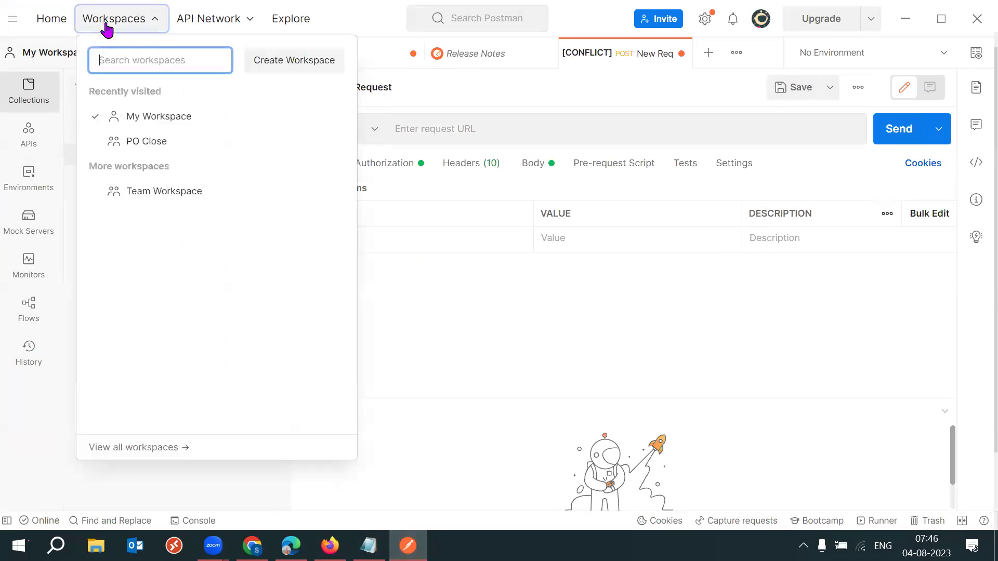
pyautogui.click(145, 143)
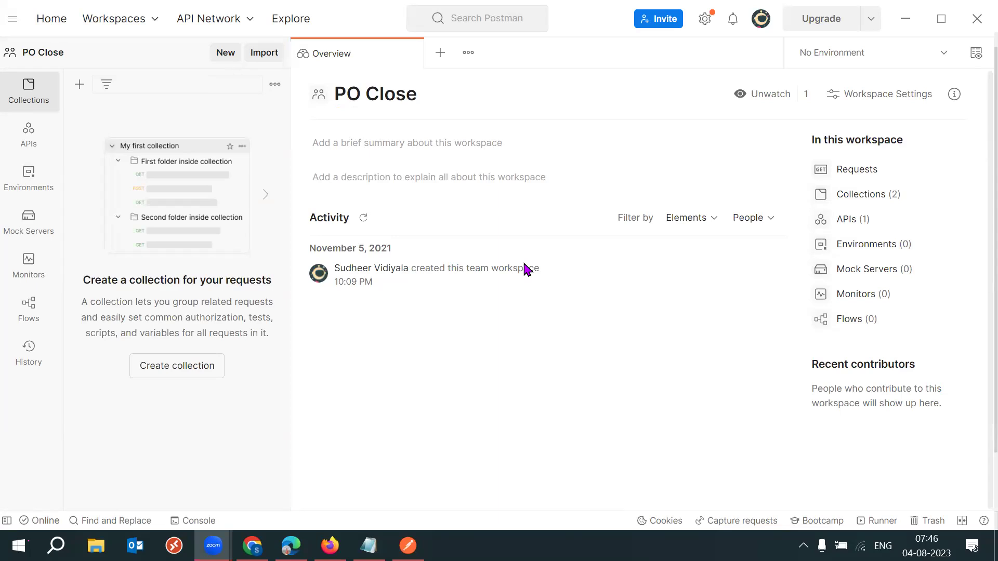
pyautogui.click(873, 172)
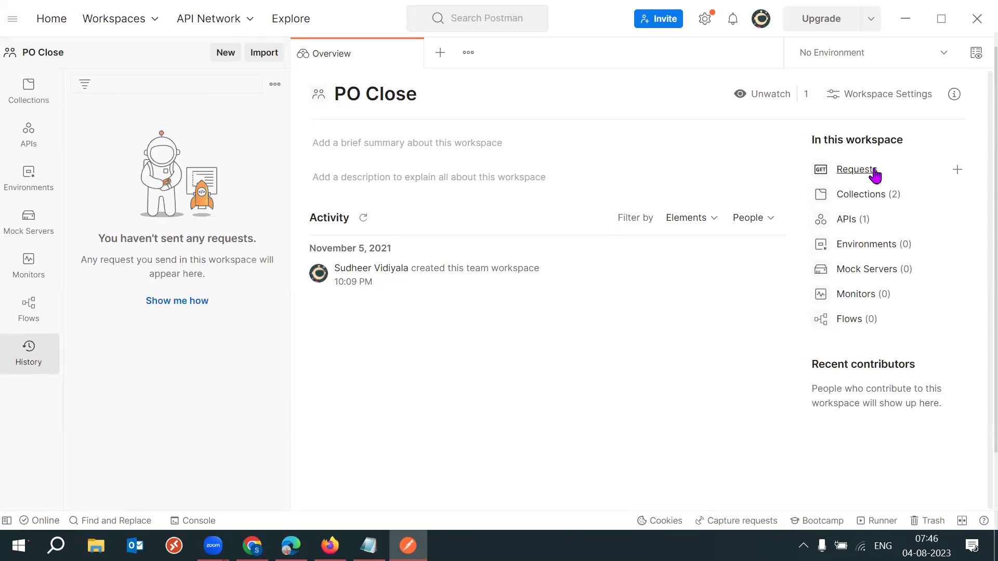
pyautogui.click(30, 174)
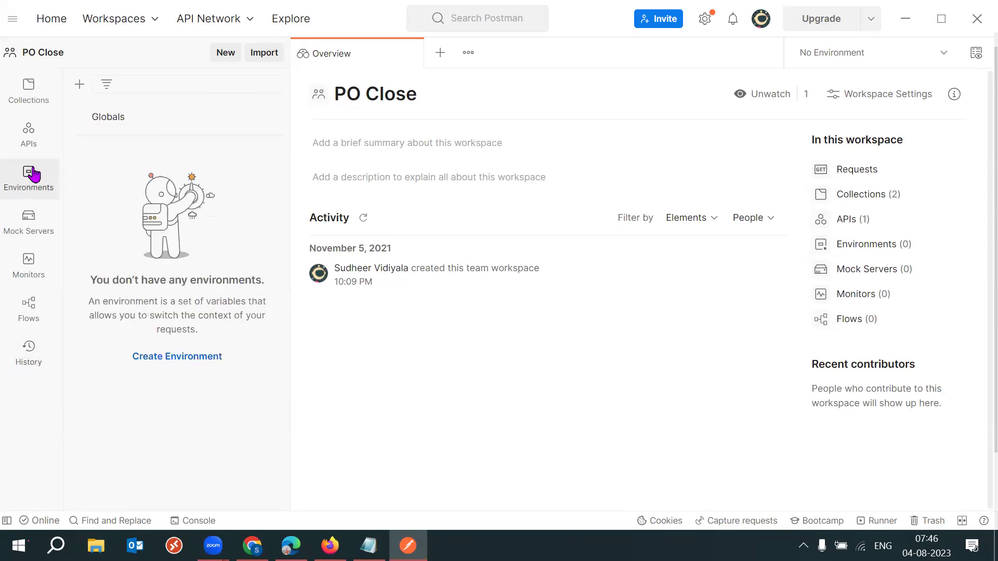
pyautogui.click(153, 23)
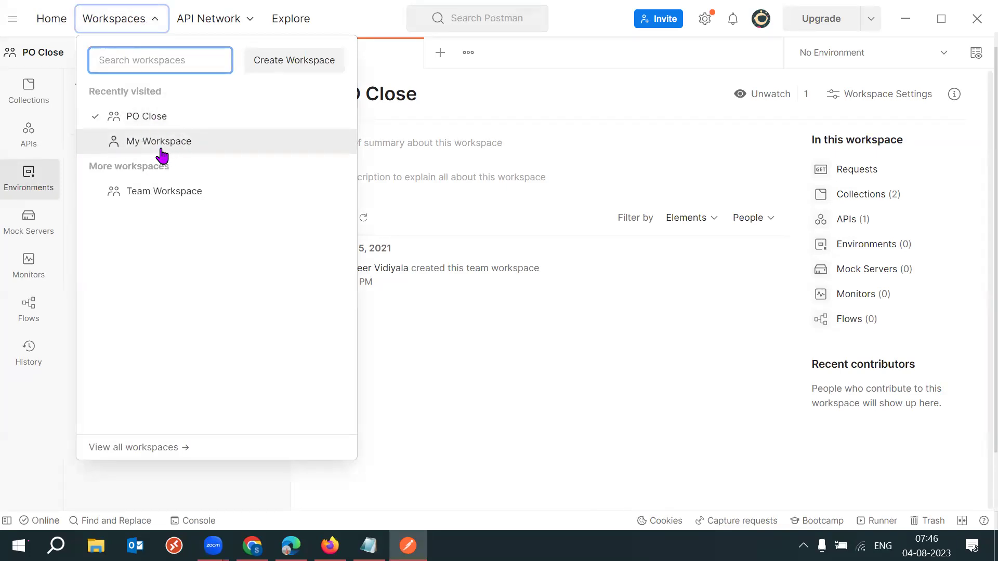
pyautogui.click(199, 149)
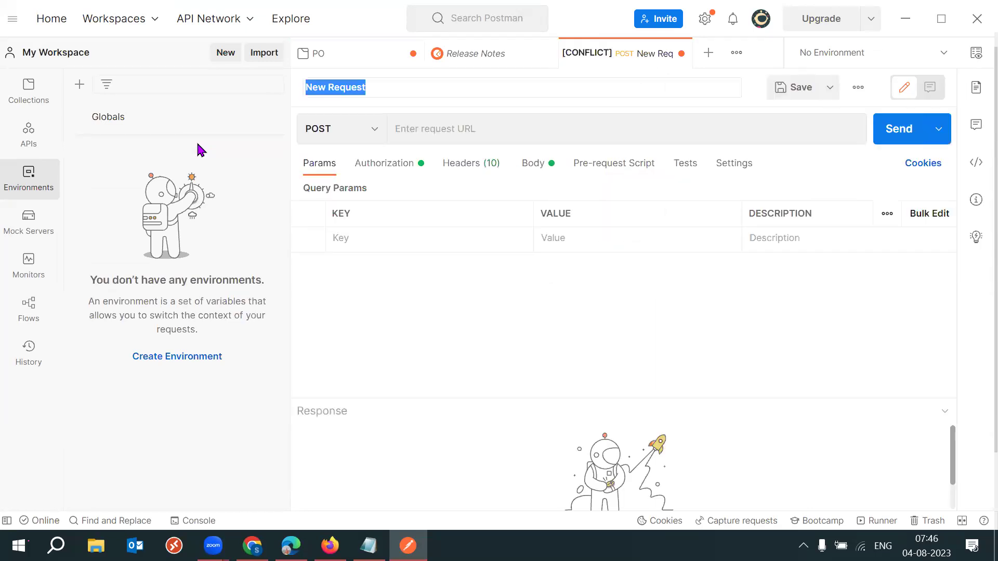
# Inspect the request's Save As options, more-actions menu and Settings tab, then return to Params.
pyautogui.click(829, 88)
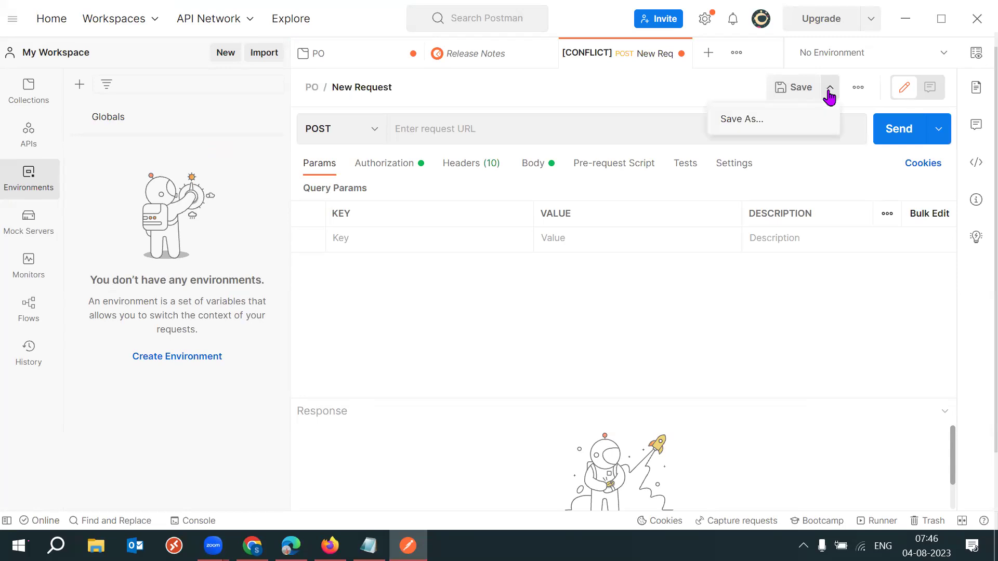
pyautogui.click(491, 130)
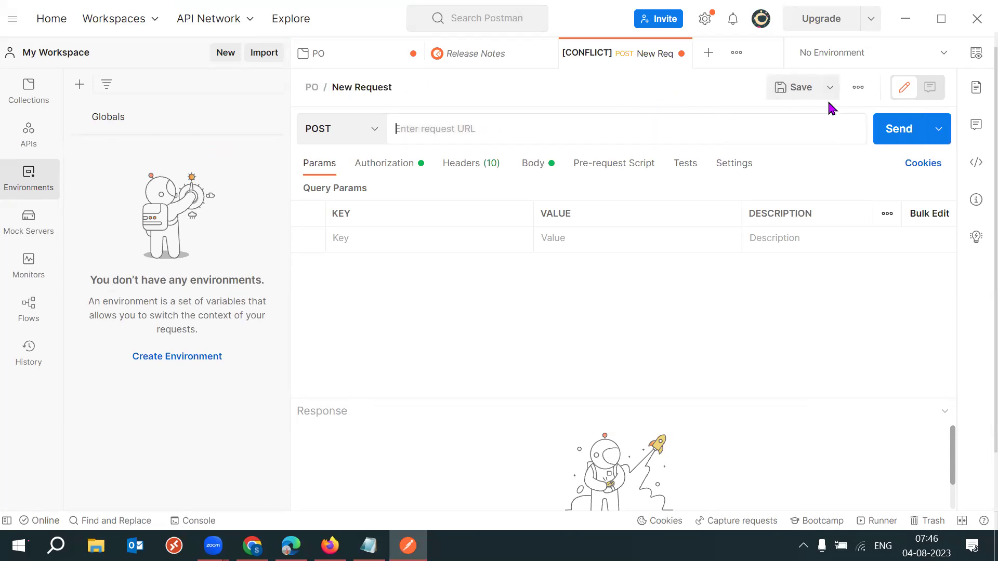
pyautogui.click(854, 93)
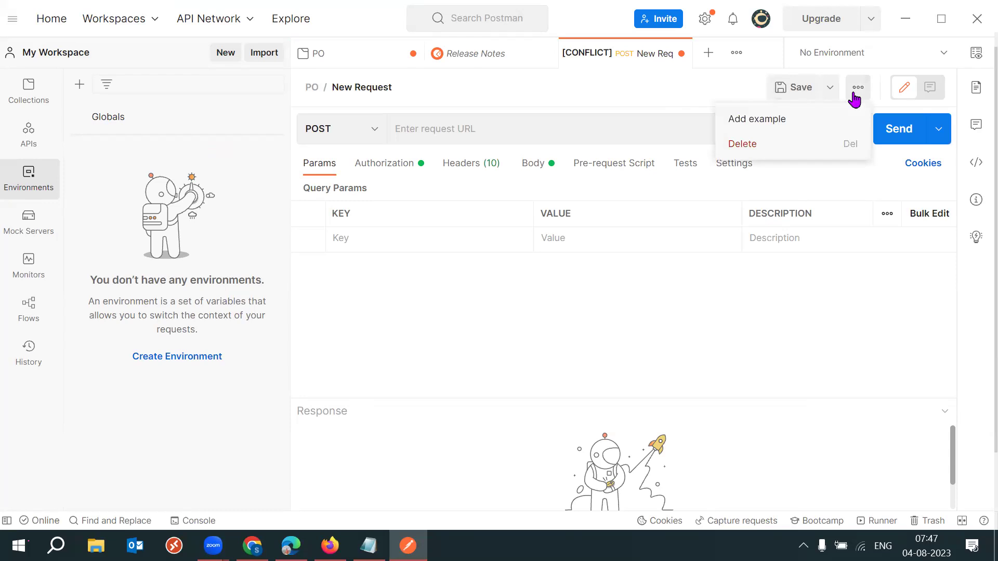
pyautogui.click(733, 165)
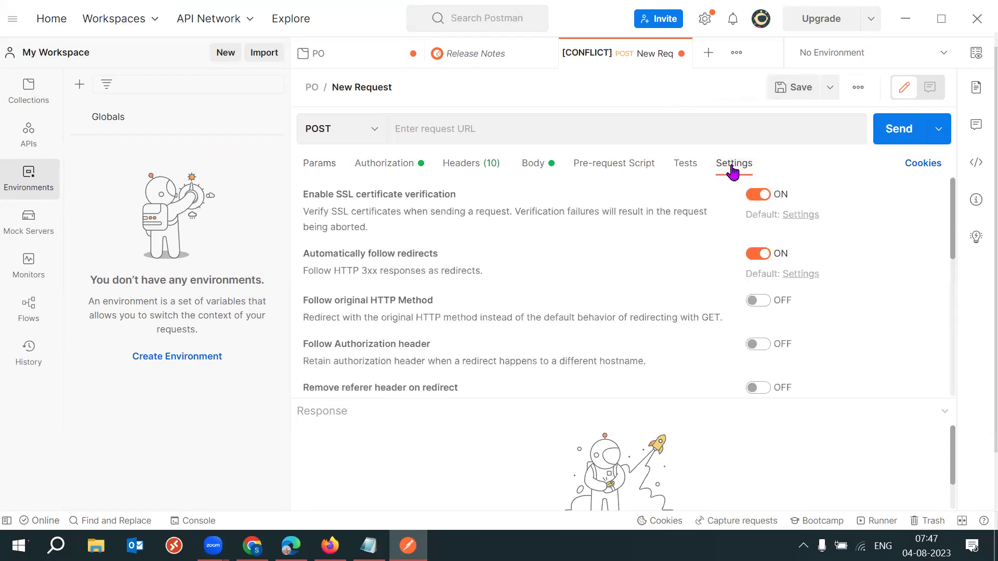
pyautogui.click(316, 166)
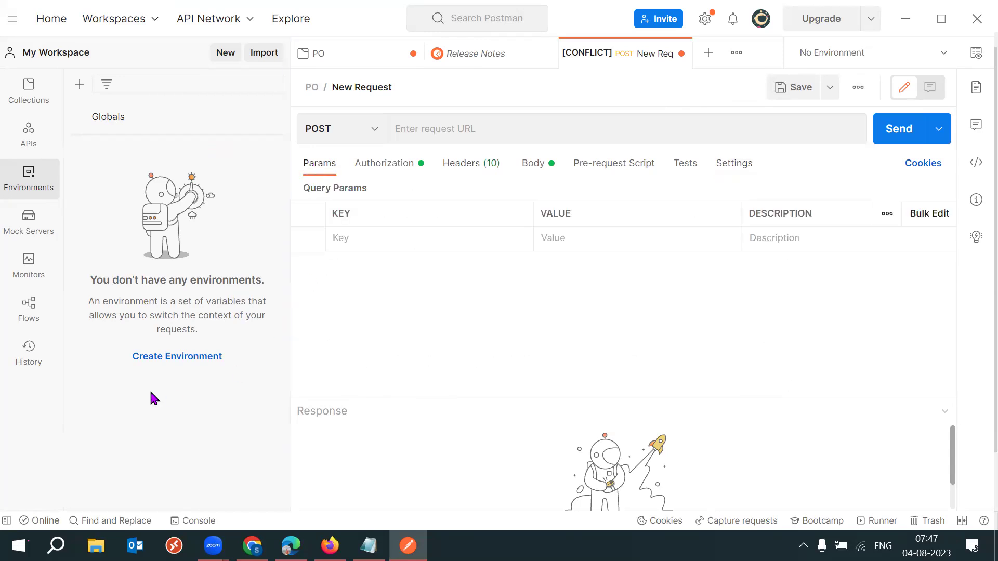
# Create an environment keeping the default name 'New Environment'.
pyautogui.click(181, 359)
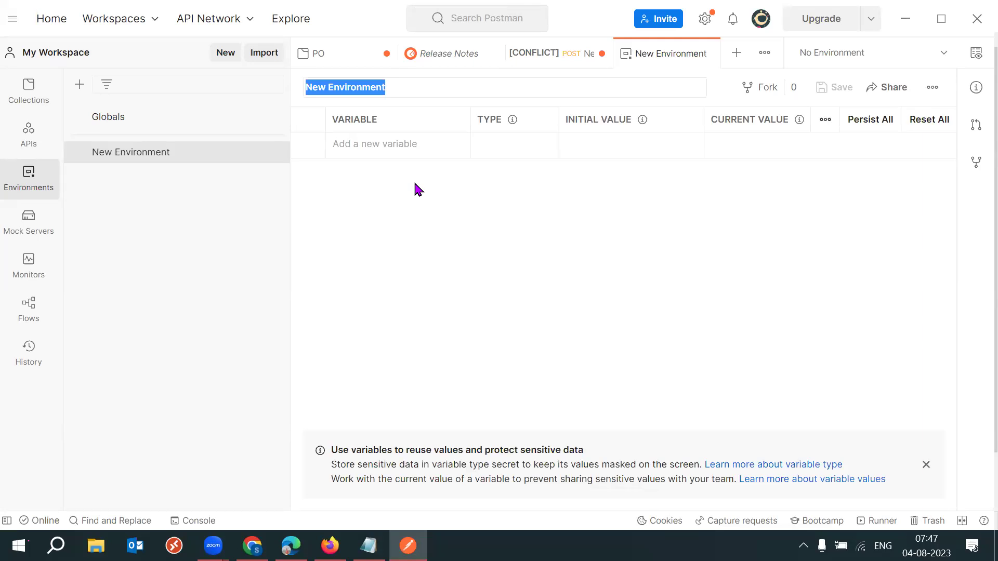
pyautogui.press('Return')
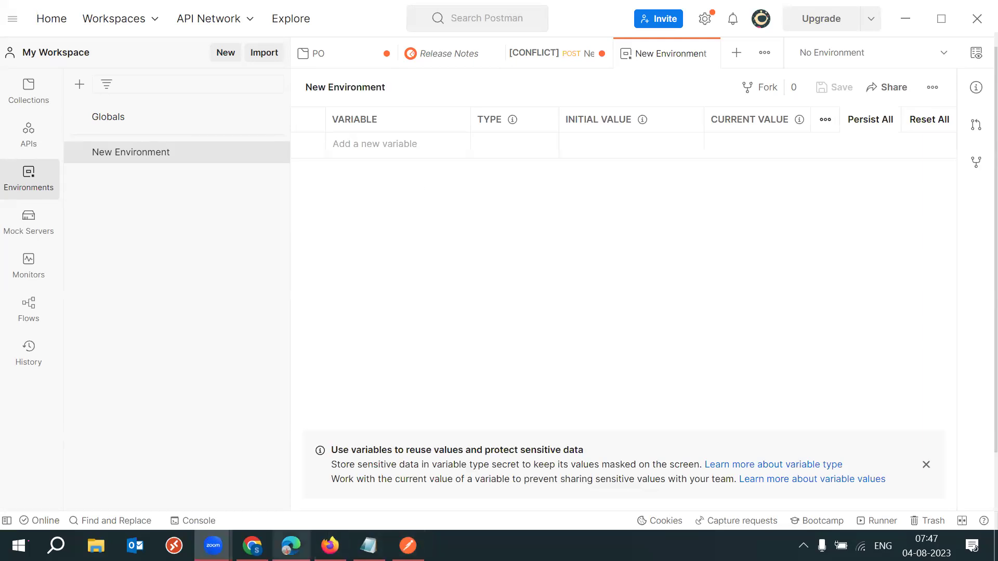
pyautogui.click(252, 546)
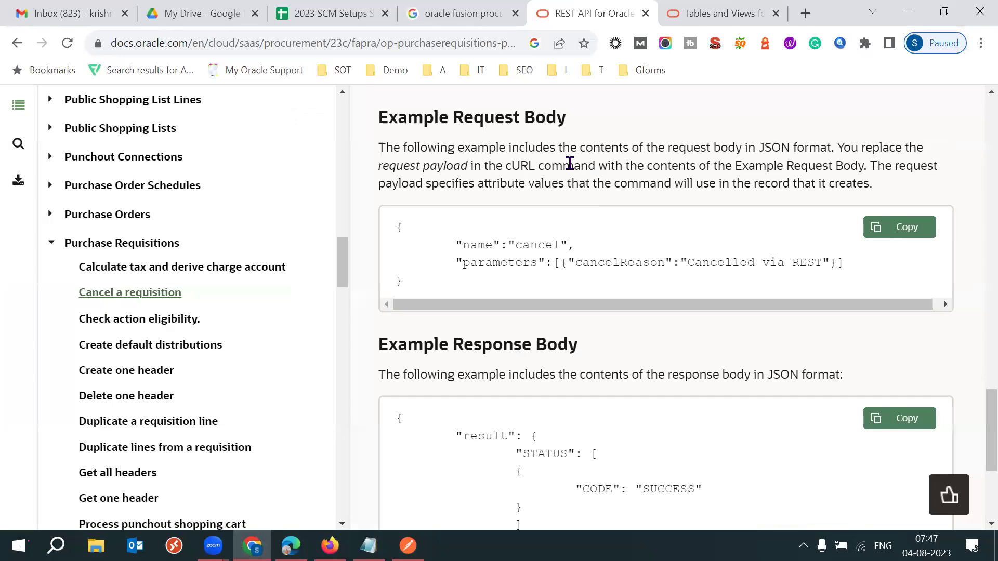
# Scroll through the Cancel a requisition docs page, covering the endpoint, cancelReason body and examples.
pyautogui.scroll(10, 570, 163)
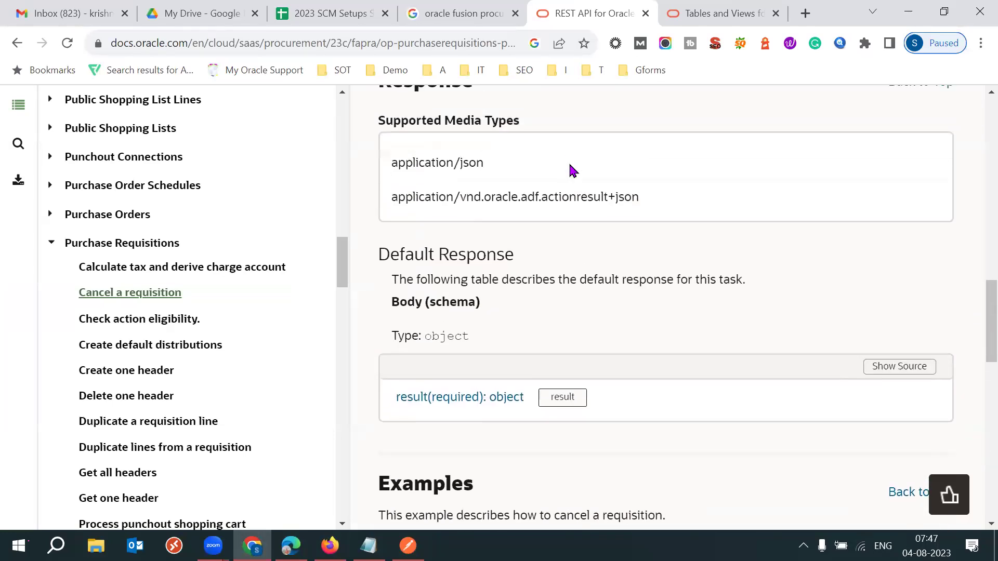
pyautogui.scroll(15, 569, 161)
pyautogui.scroll(5, 570, 163)
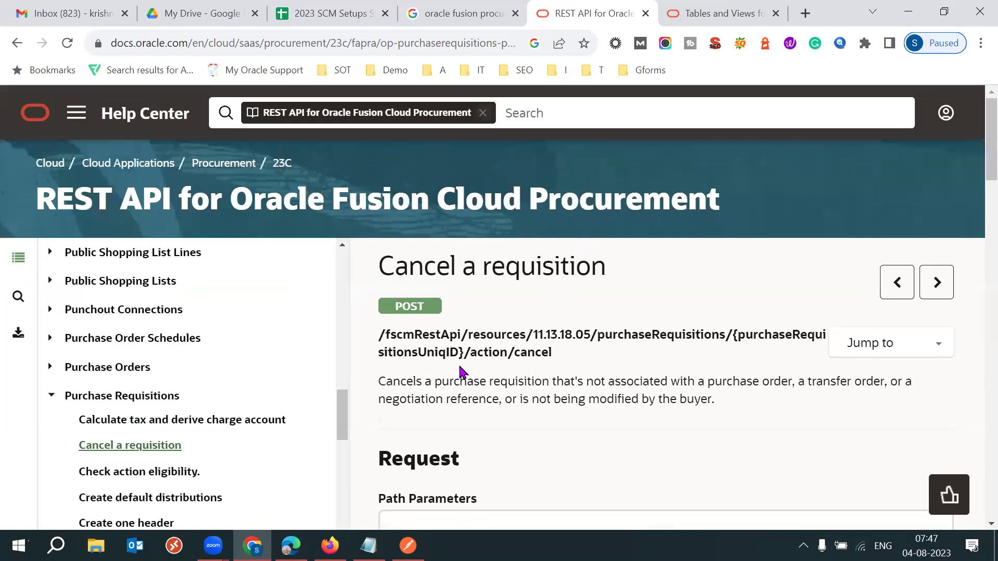
pyautogui.scroll(-1, 528, 408)
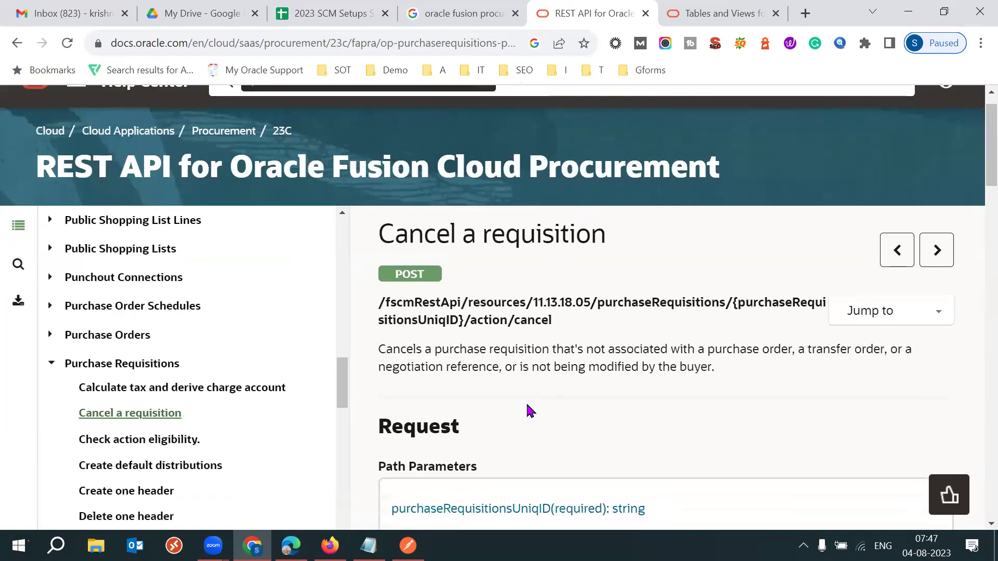
pyautogui.scroll(-7, 527, 406)
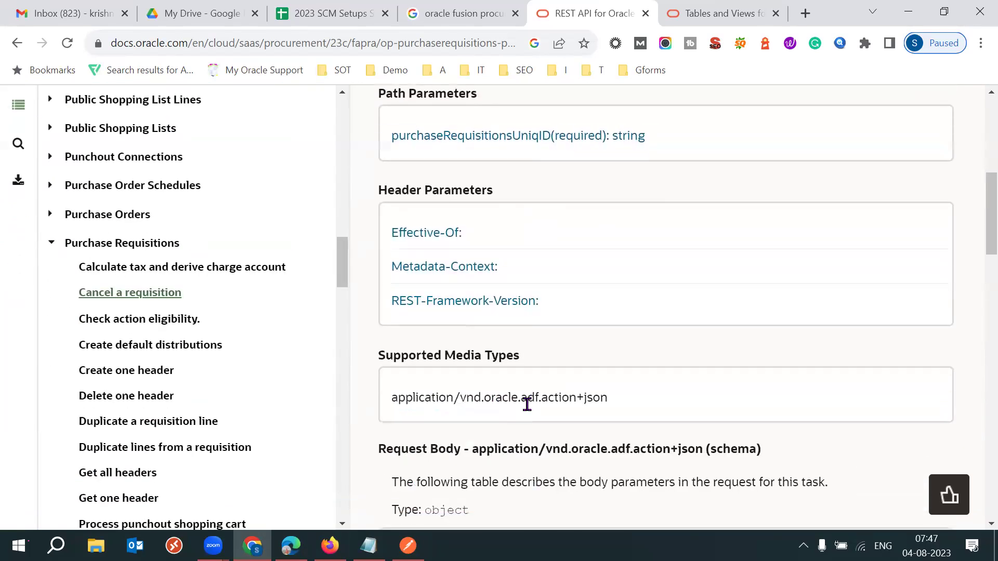
pyautogui.scroll(-3, 526, 404)
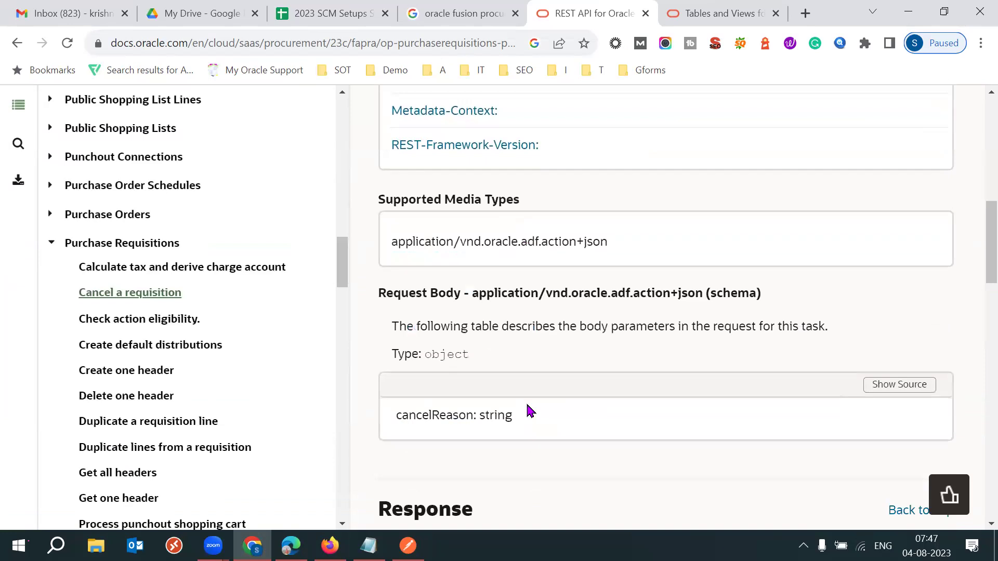
pyautogui.scroll(-4, 527, 405)
pyautogui.scroll(-4, 527, 404)
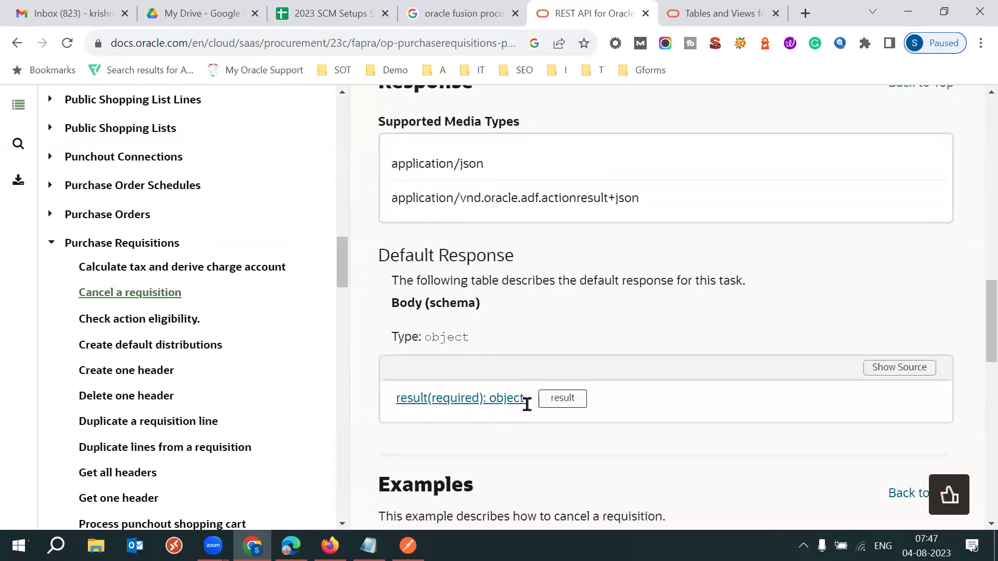
pyautogui.scroll(-4, 526, 405)
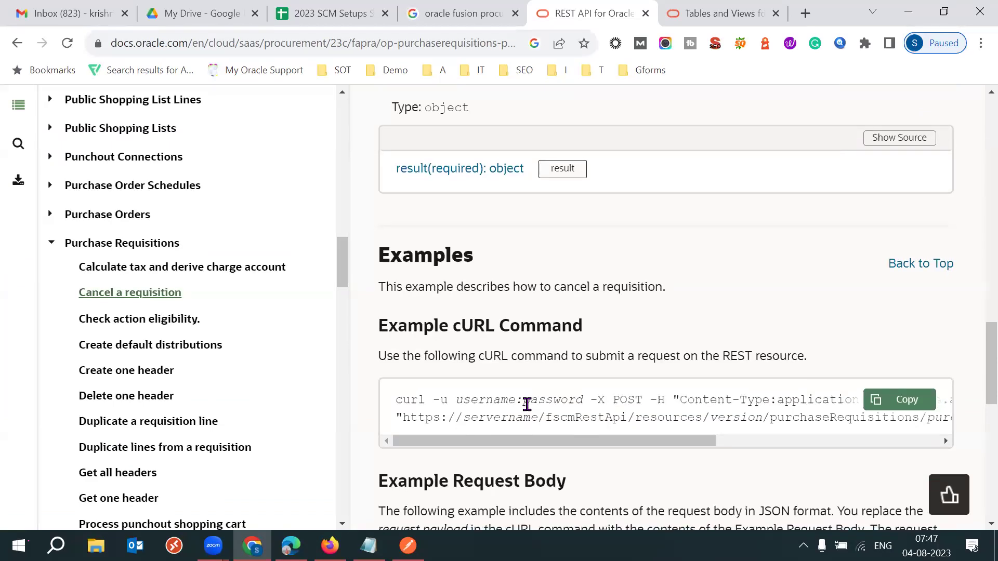
pyautogui.scroll(-1, 527, 404)
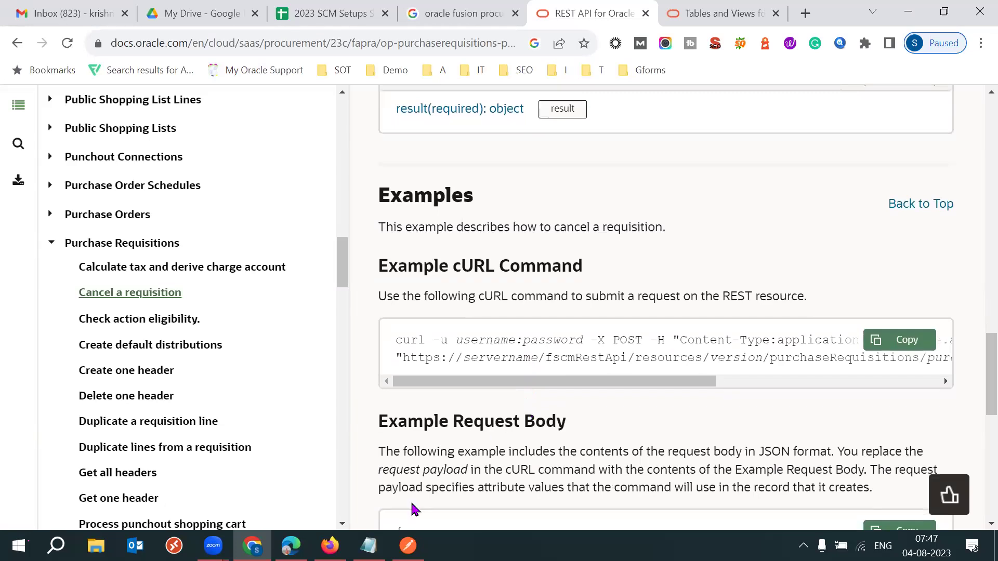
# Compare the URL in the Notepad notes with the docs page, then return to Postman's New Environment.
pyautogui.click(369, 546)
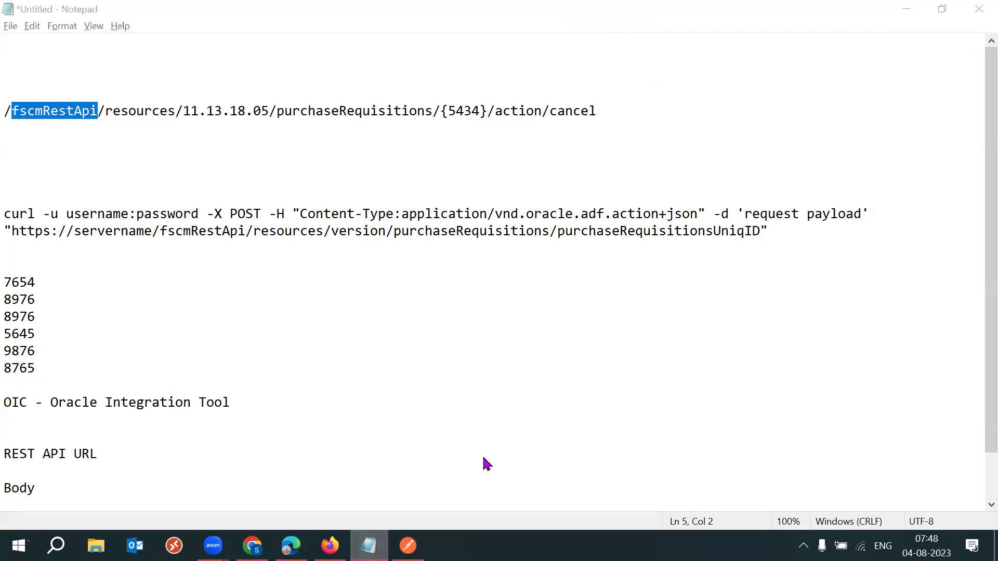
pyautogui.hotkey('alt', 'Tab')
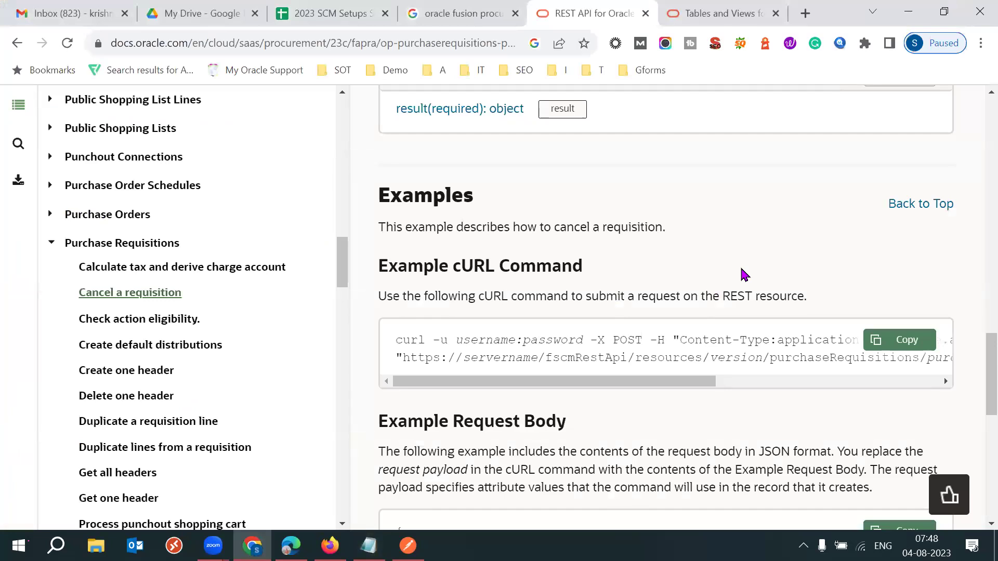
pyautogui.scroll(-10, 745, 275)
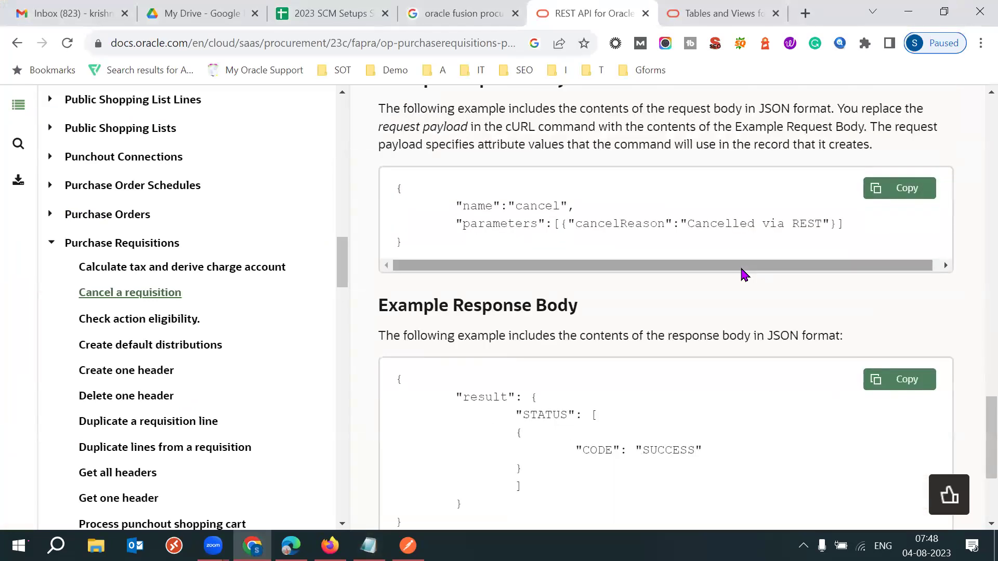
pyautogui.scroll(4, 744, 275)
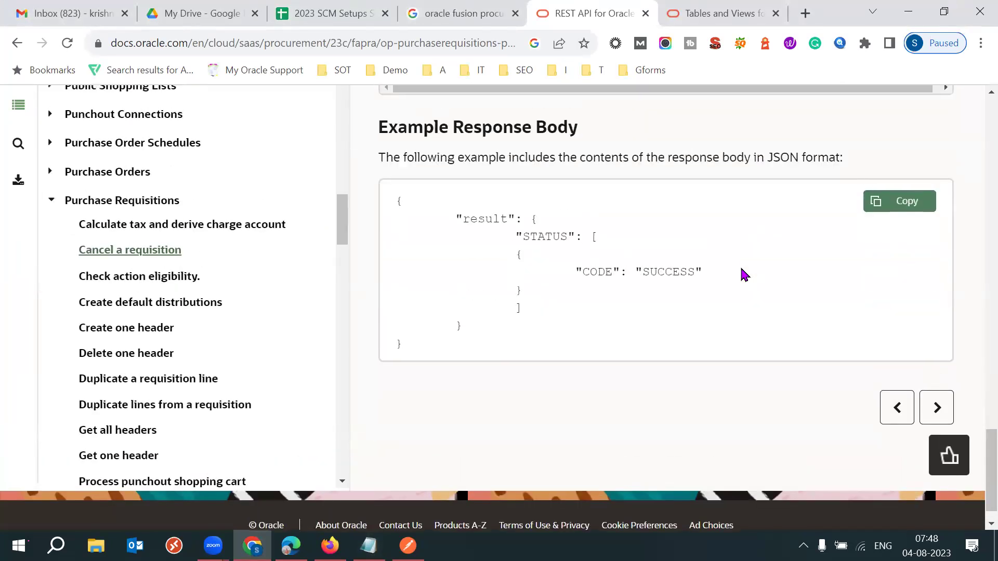
pyautogui.scroll(10, 745, 274)
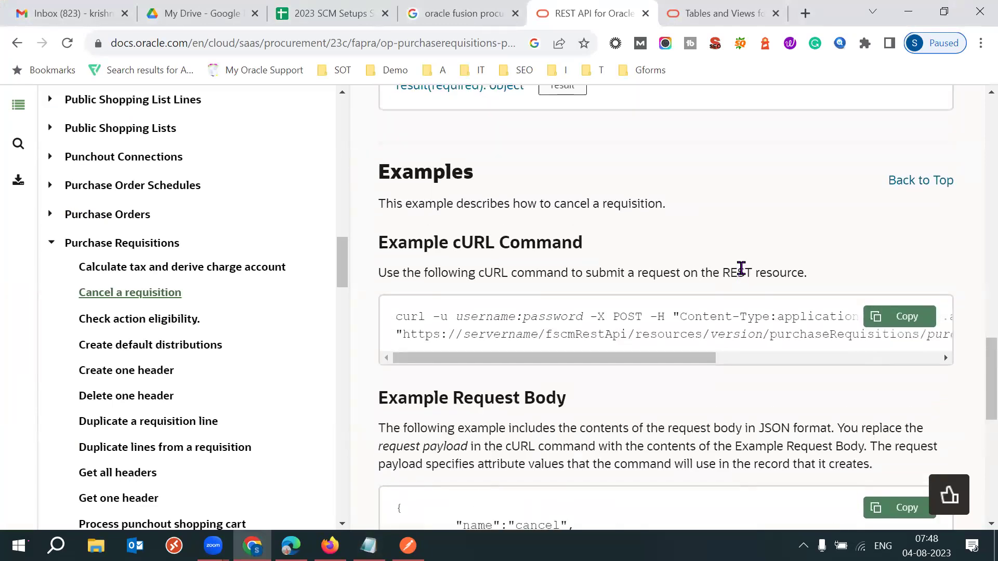
pyautogui.scroll(7, 745, 275)
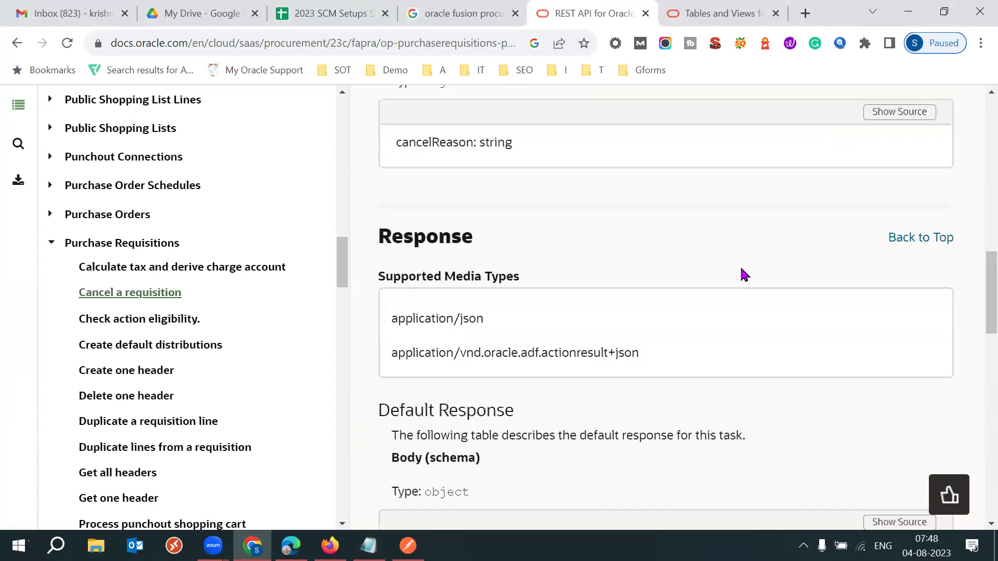
pyautogui.scroll(8, 744, 274)
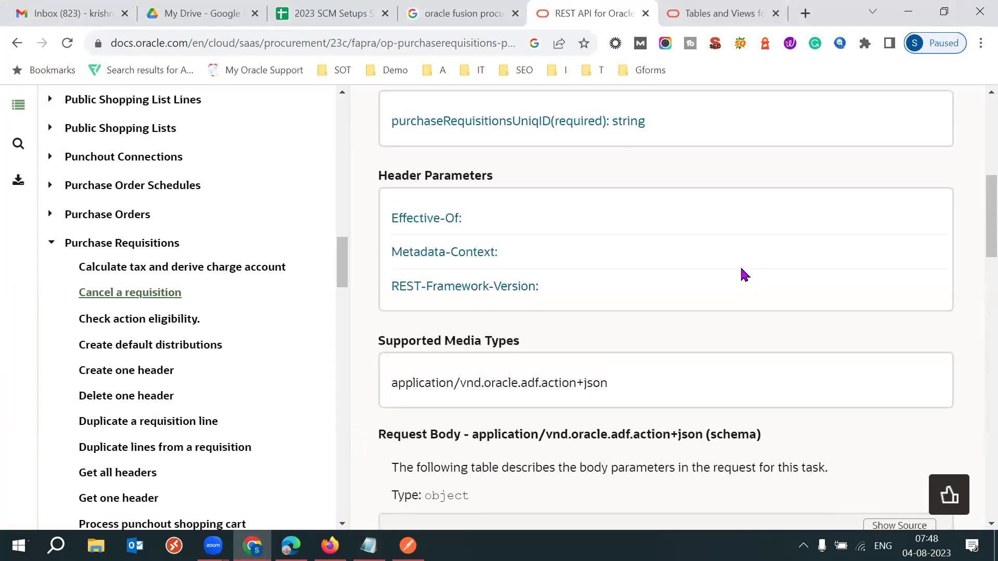
pyautogui.scroll(2, 745, 274)
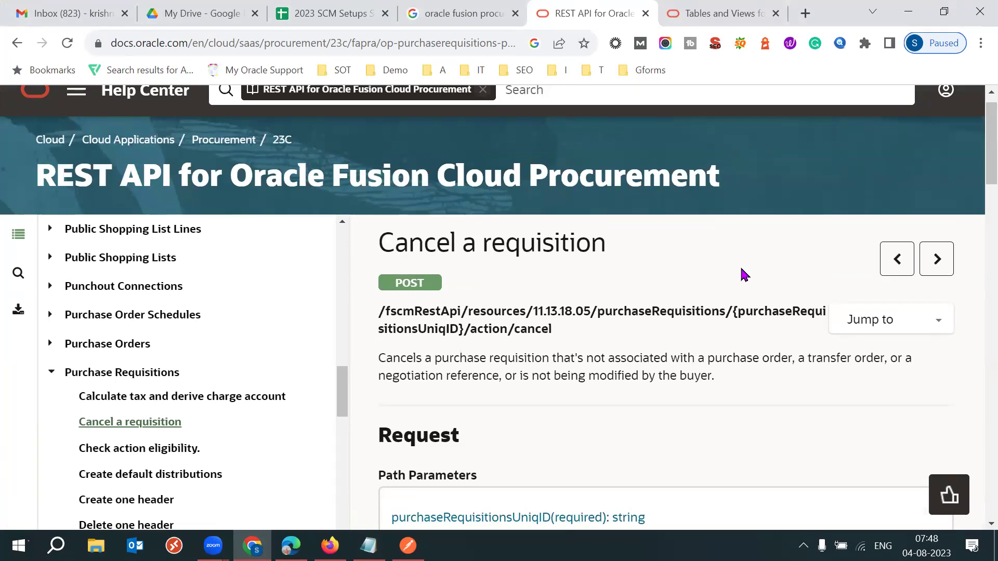
pyautogui.moveTo(369, 546)
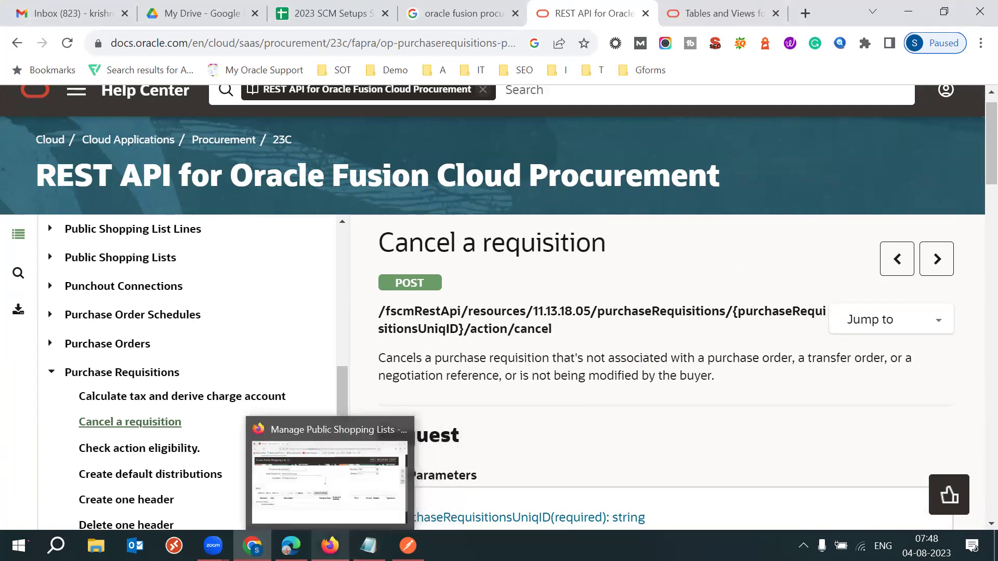
pyautogui.click(408, 546)
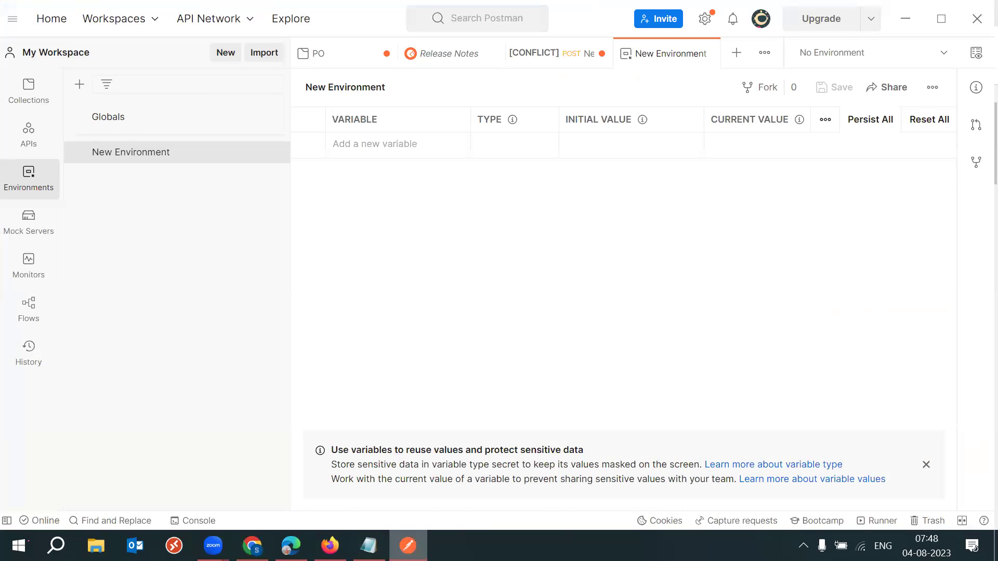
# Switch to the PO Close workspace, then return to My Workspace.
pyautogui.click(132, 30)
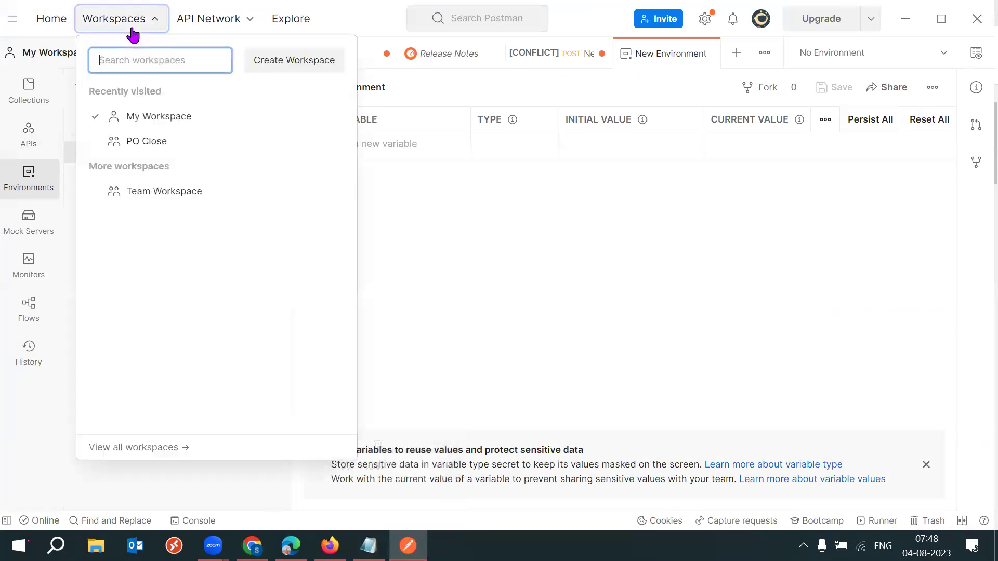
pyautogui.click(147, 143)
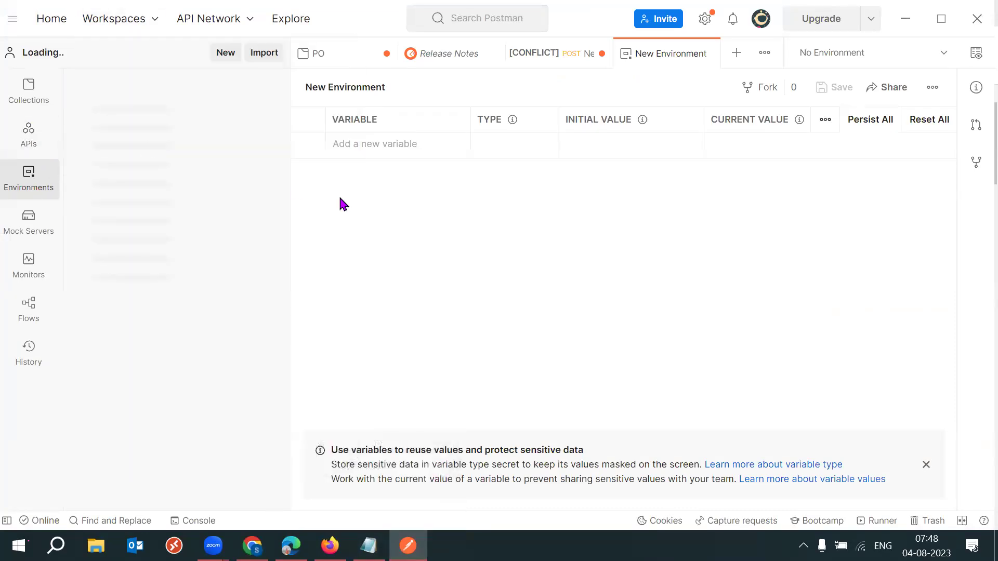
pyautogui.click(151, 25)
pyautogui.click(161, 140)
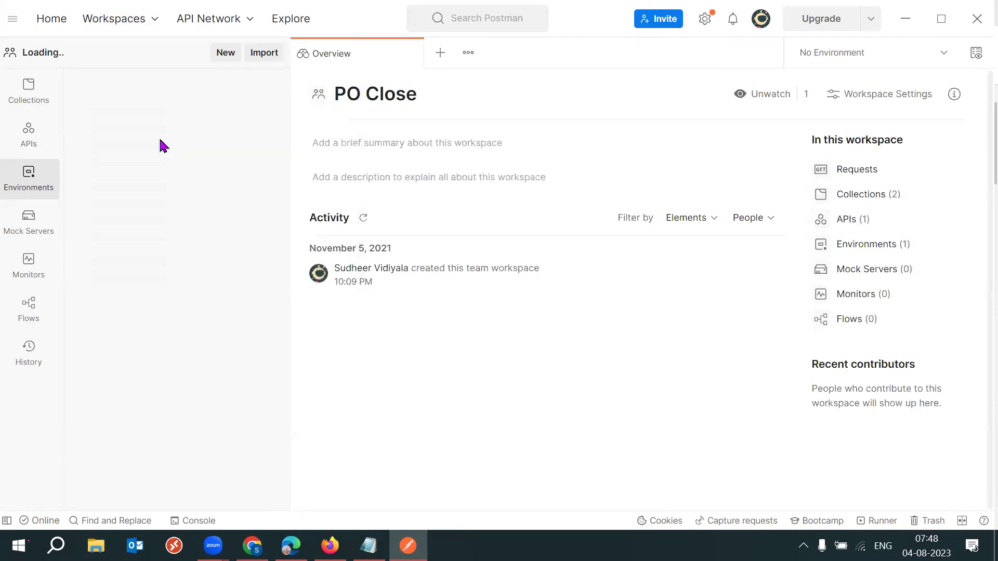
# Open the New Environment without renaming it, then bring up the unsaved POST New Request.
pyautogui.click(138, 169)
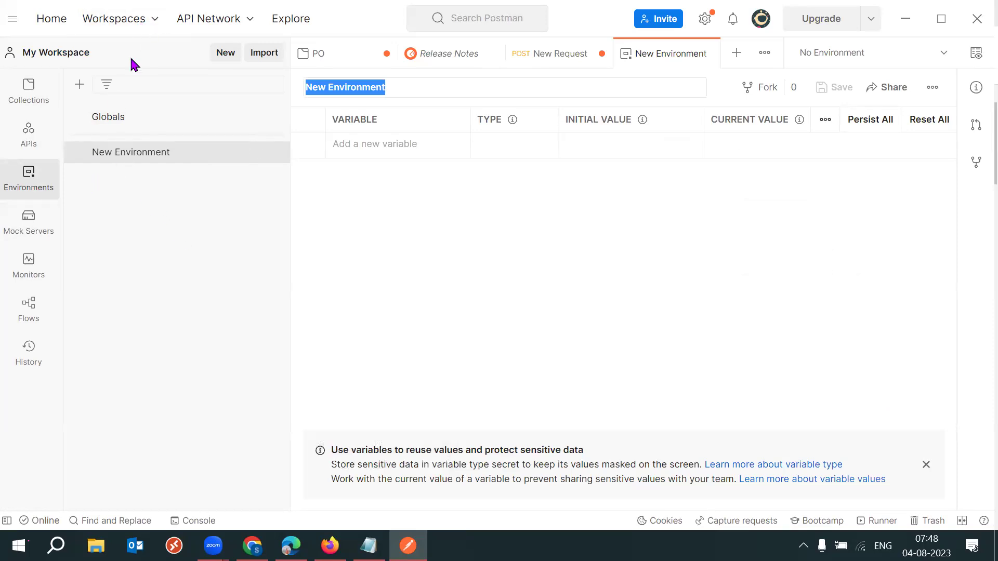
pyautogui.click(99, 90)
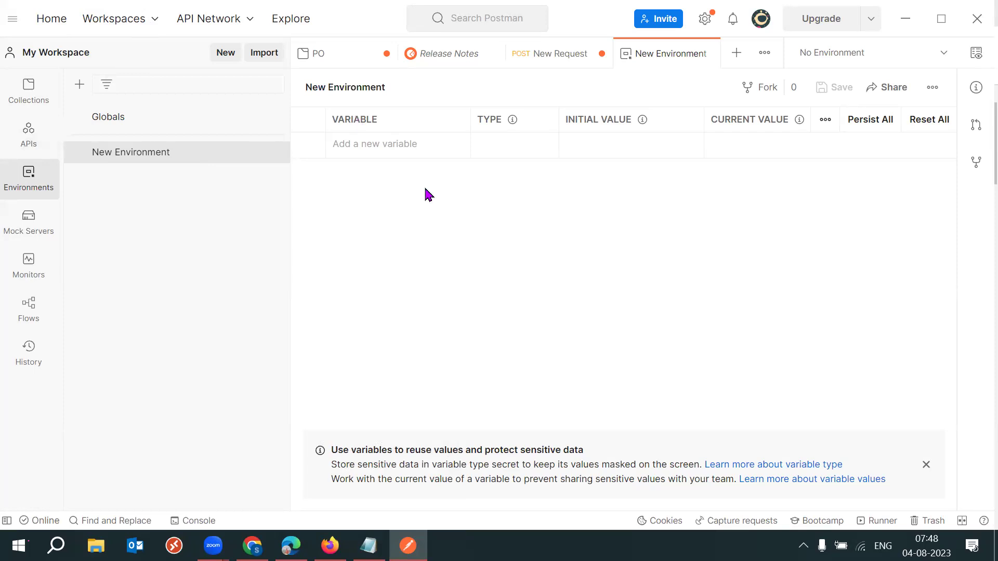
pyautogui.click(544, 58)
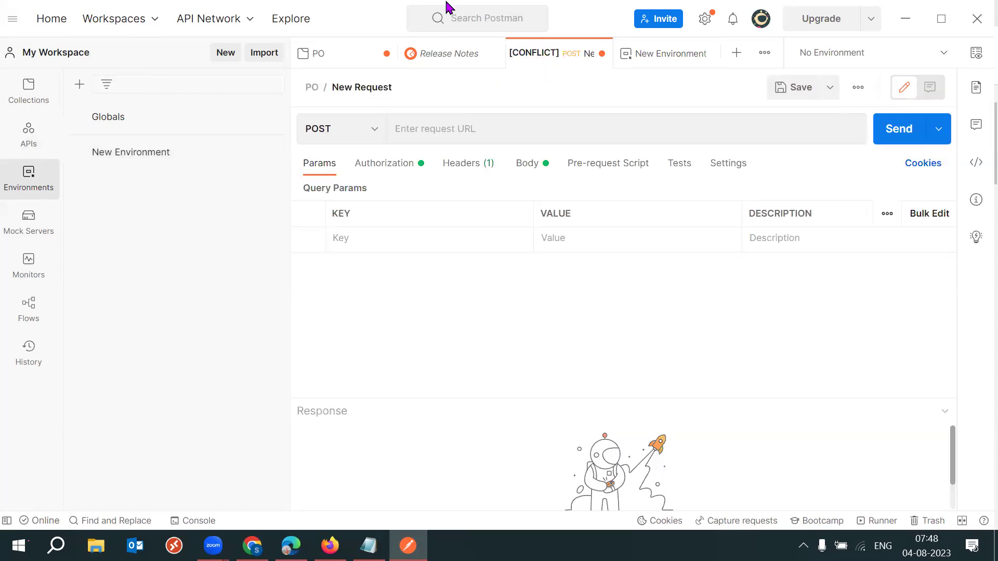
# Inspect the PO collection's pre-request script, tests and variables.
pyautogui.click(353, 59)
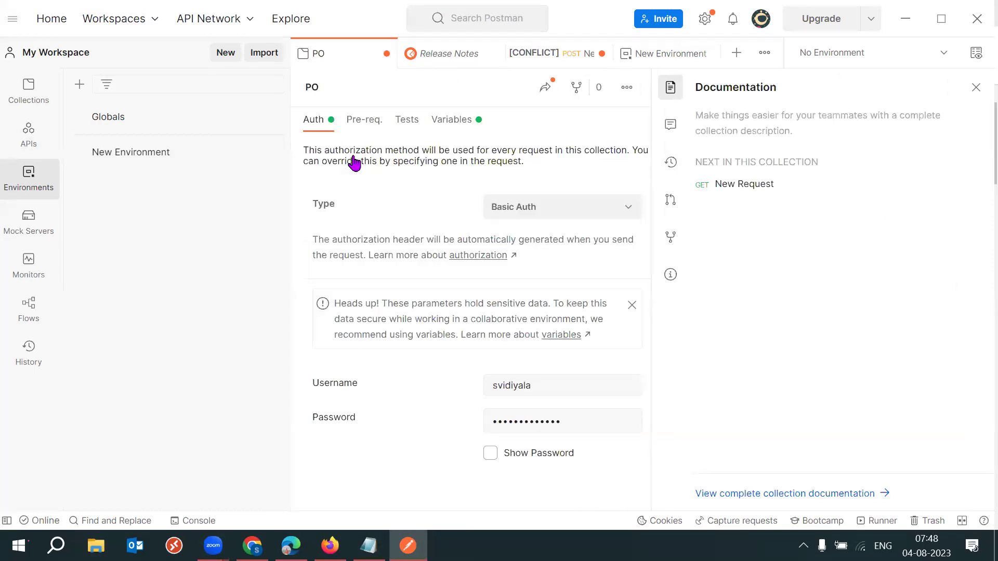
pyautogui.click(370, 125)
pyautogui.click(413, 125)
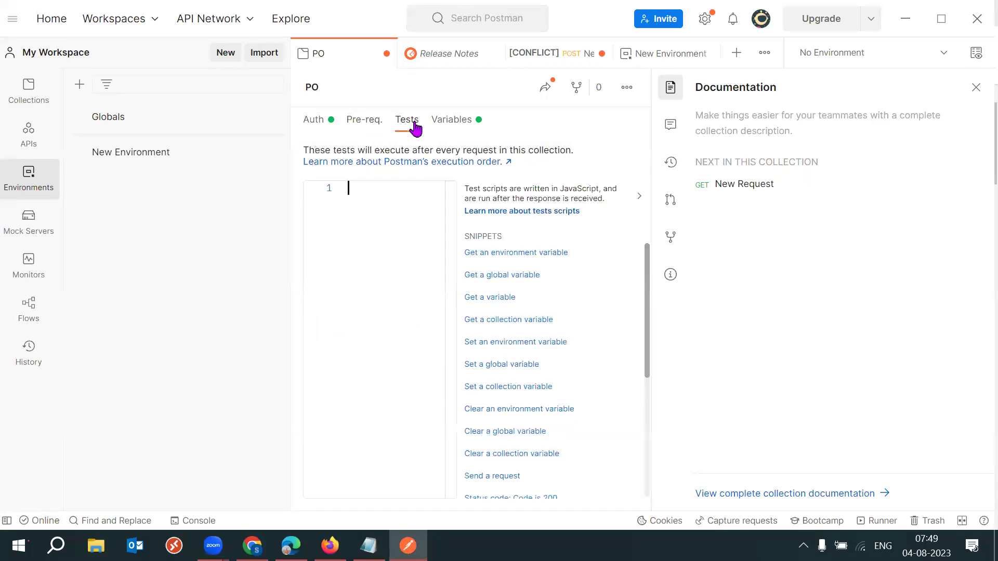
pyautogui.click(456, 126)
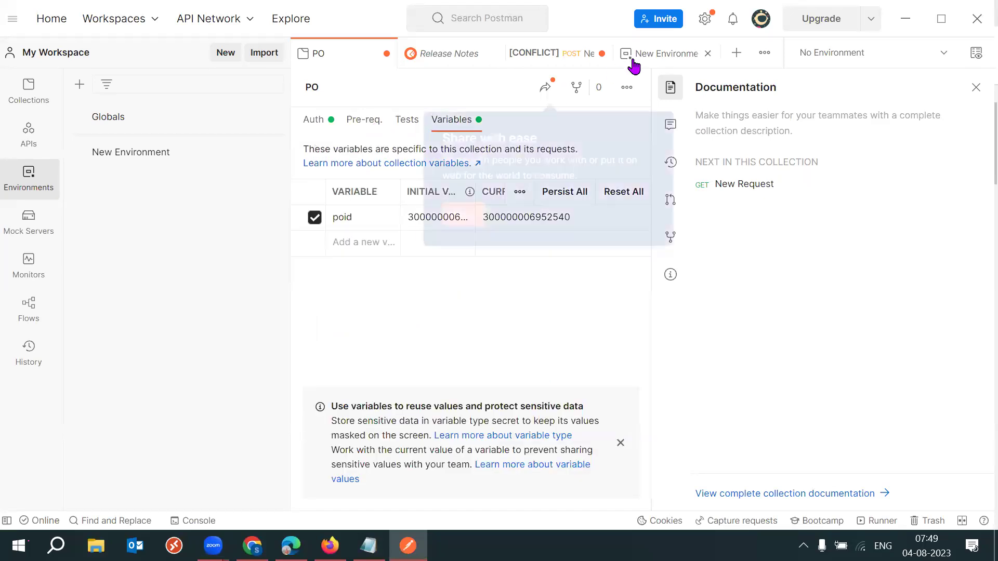
# Dismiss the sharing tip and close the New Environment and Release Notes tabs.
pyautogui.click(704, 55)
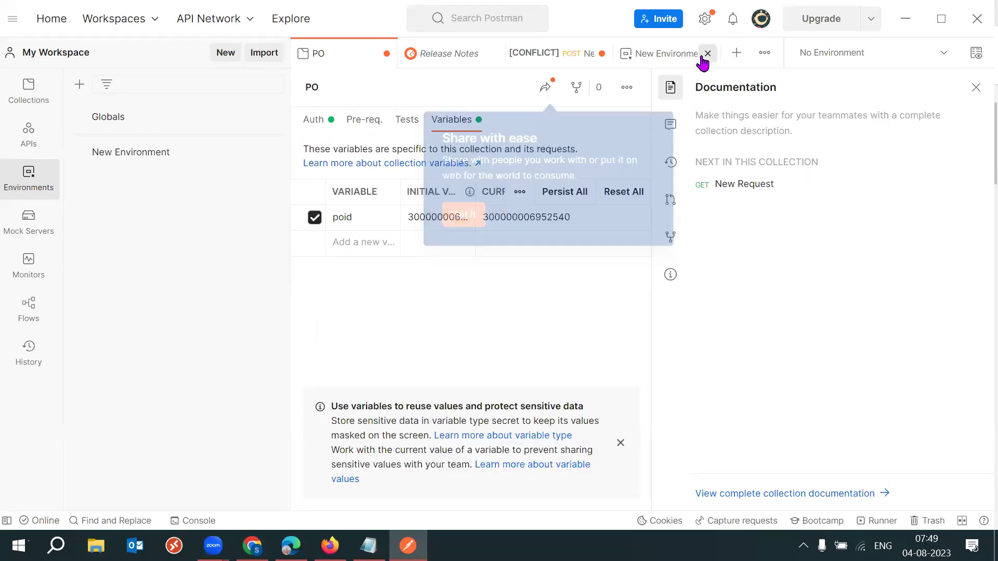
pyautogui.click(707, 53)
pyautogui.click(638, 62)
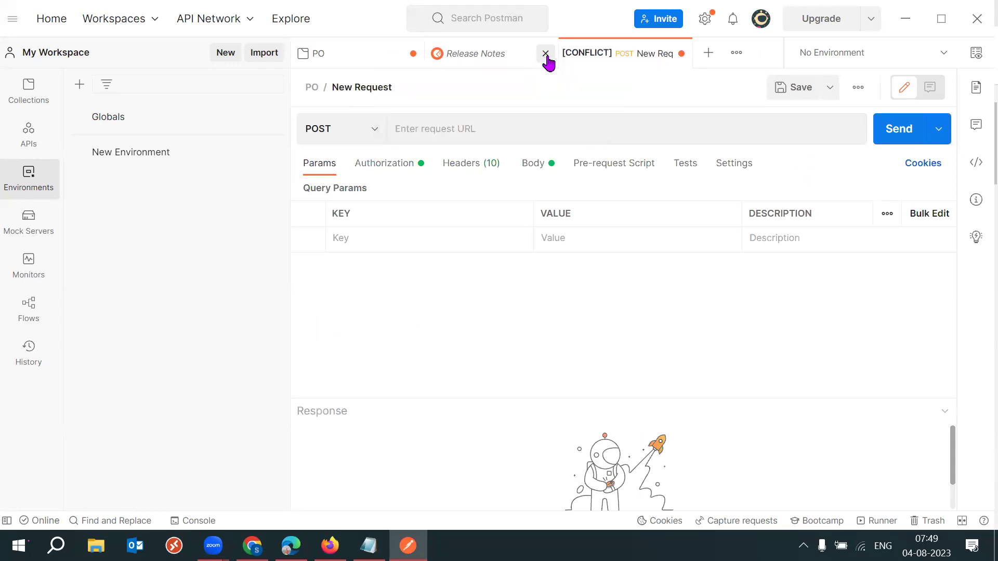
pyautogui.click(545, 53)
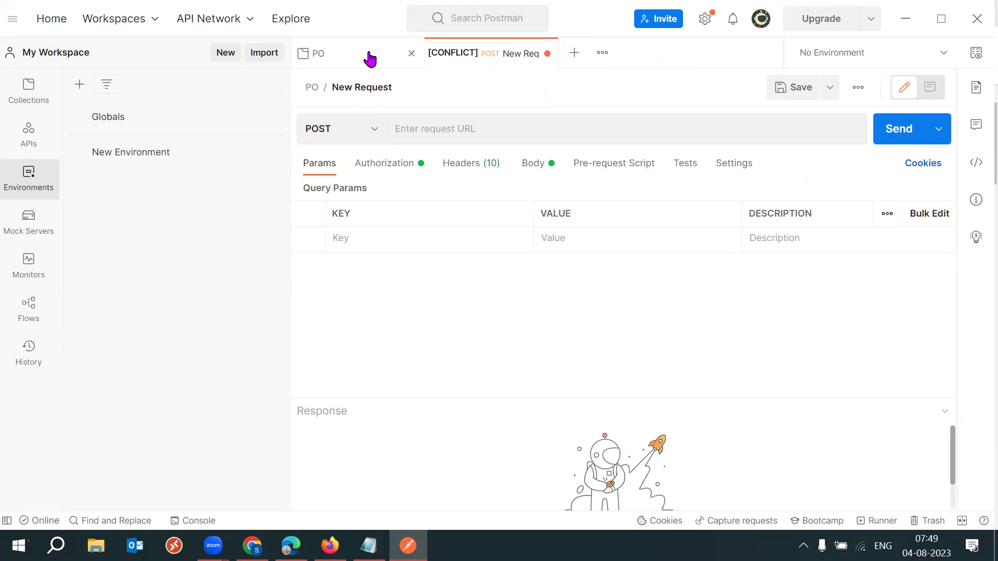
# Recheck the PO collection's Basic Auth, scripts, tests and poid variable, then return to the Notepad notes.
pyautogui.click(370, 59)
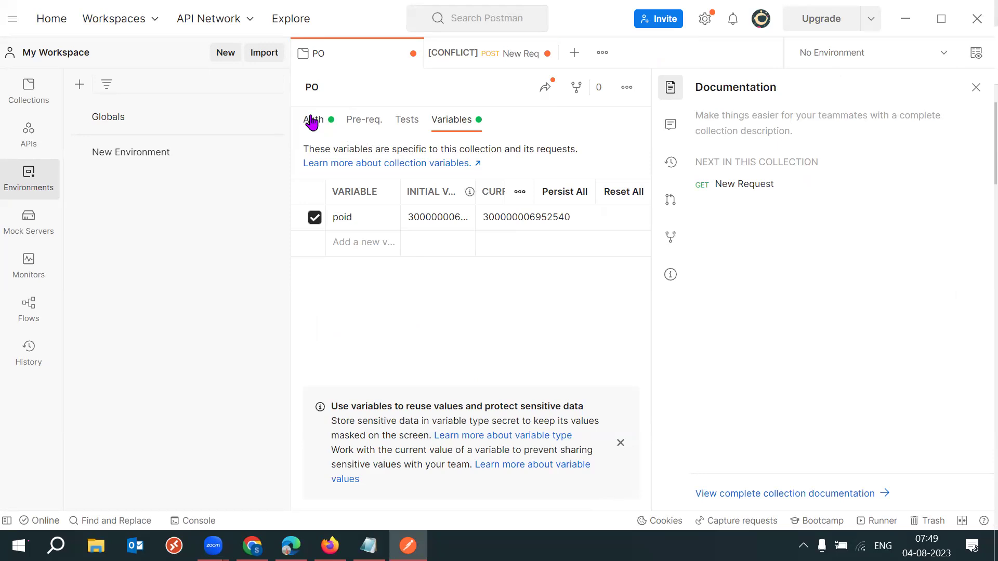
pyautogui.click(312, 122)
pyautogui.click(376, 124)
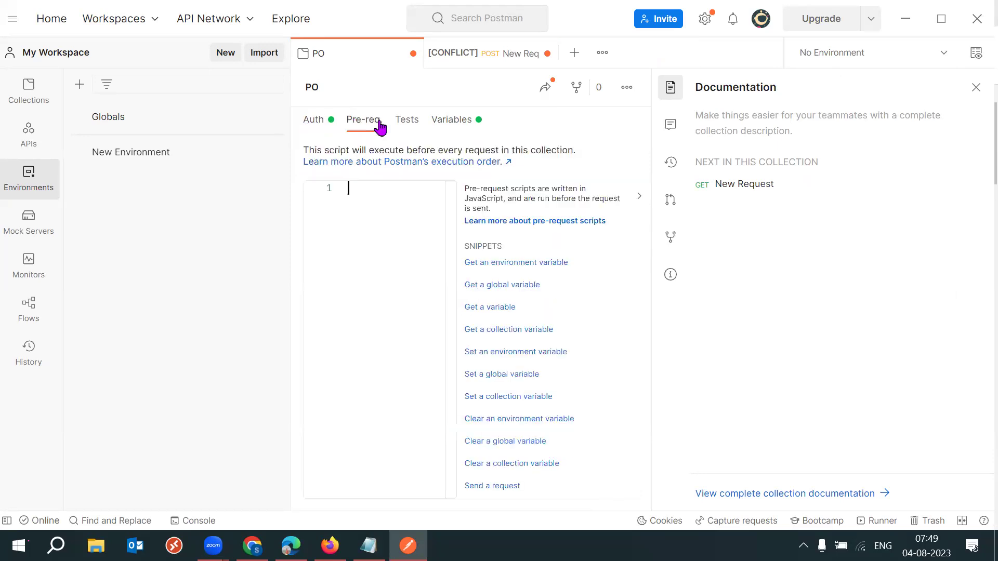
pyautogui.click(415, 125)
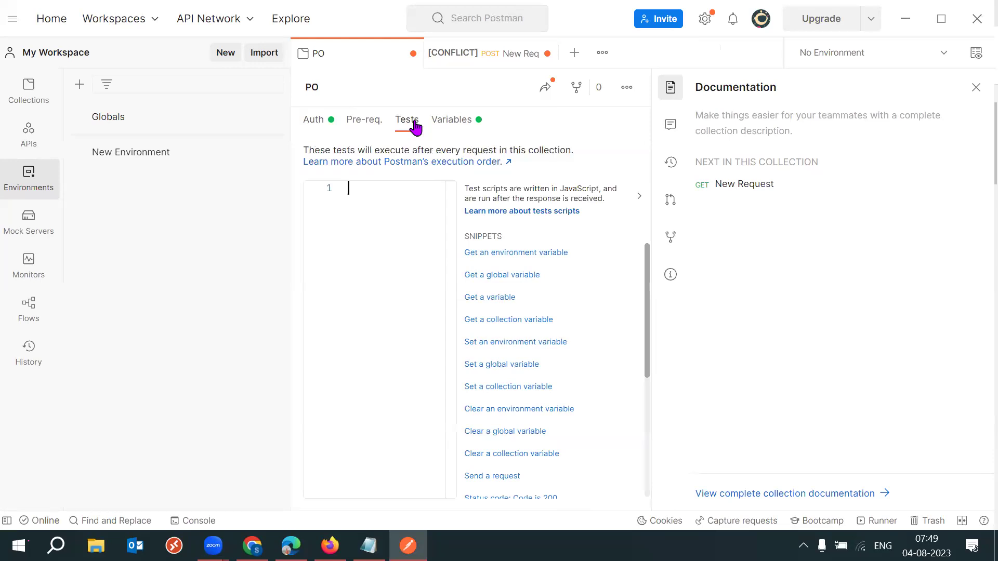
pyautogui.click(454, 127)
pyautogui.click(313, 131)
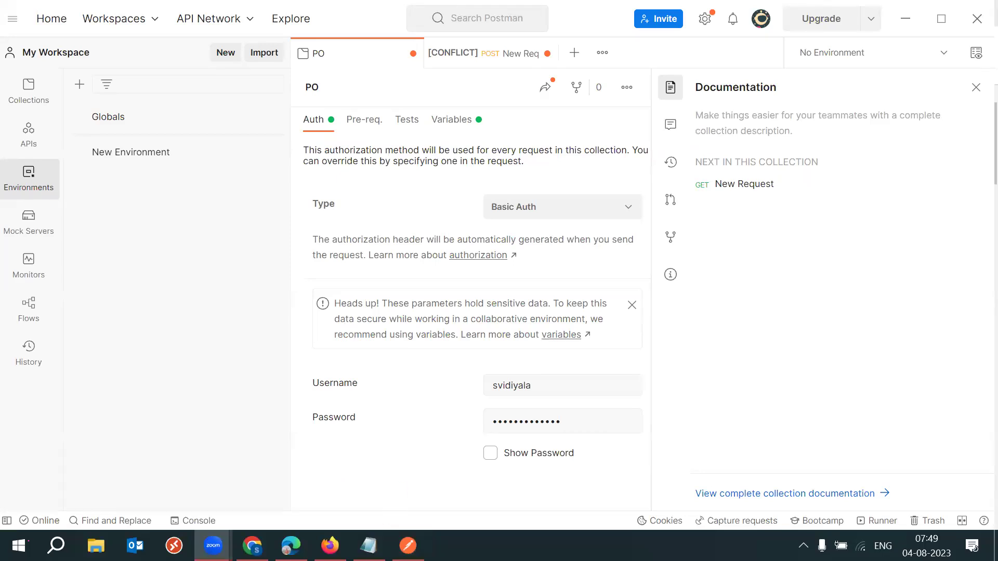
pyautogui.click(368, 546)
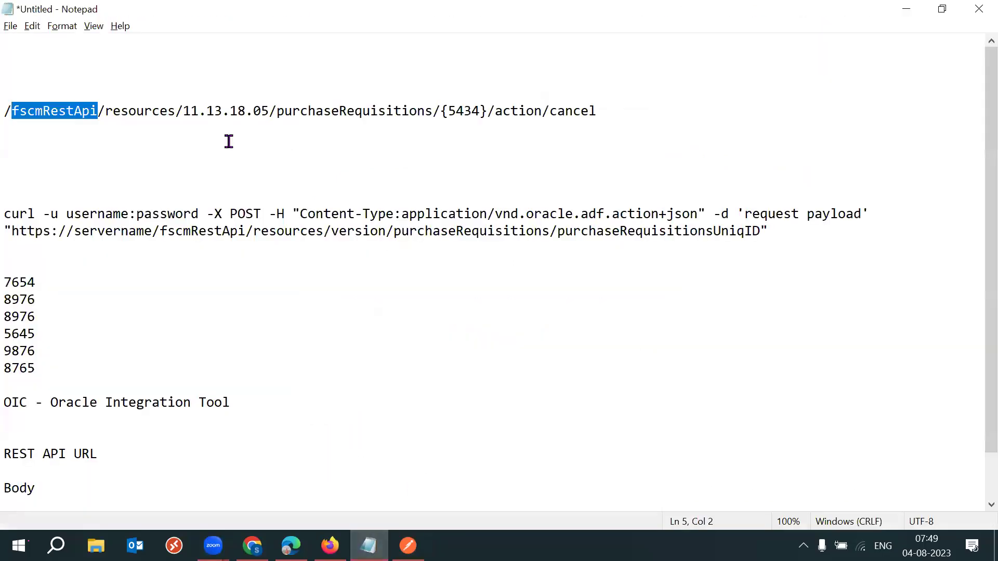
pyautogui.click(80, 41)
pyautogui.press('Down')
pyautogui.press('Down')
pyautogui.press('Down')
pyautogui.press('Down')
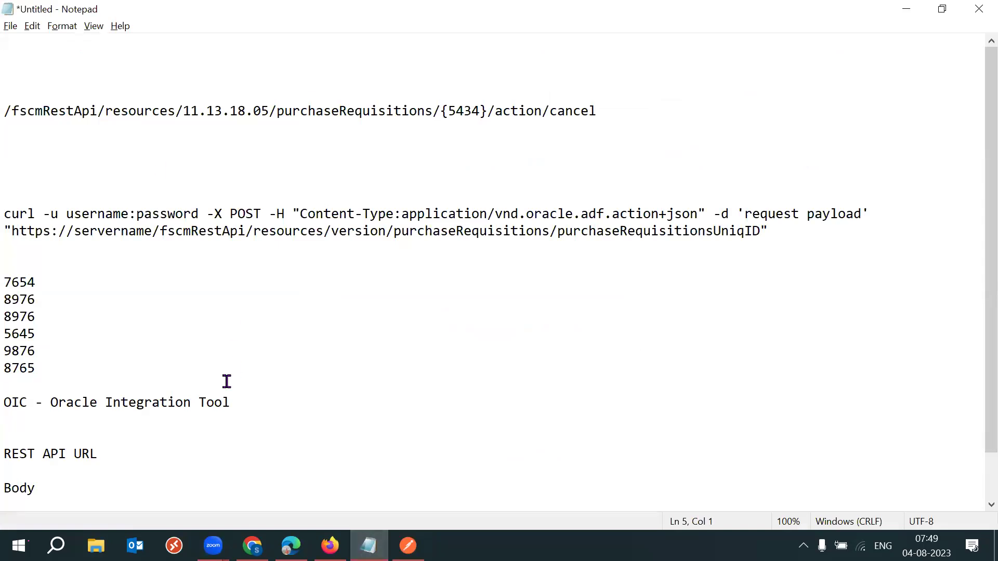
pyautogui.moveTo(252, 546)
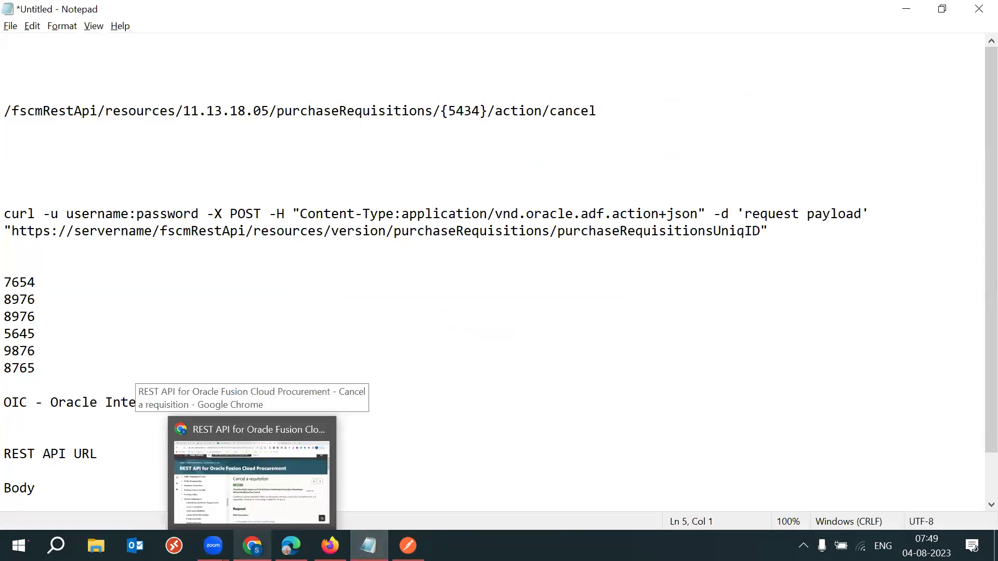
pyautogui.click(252, 470)
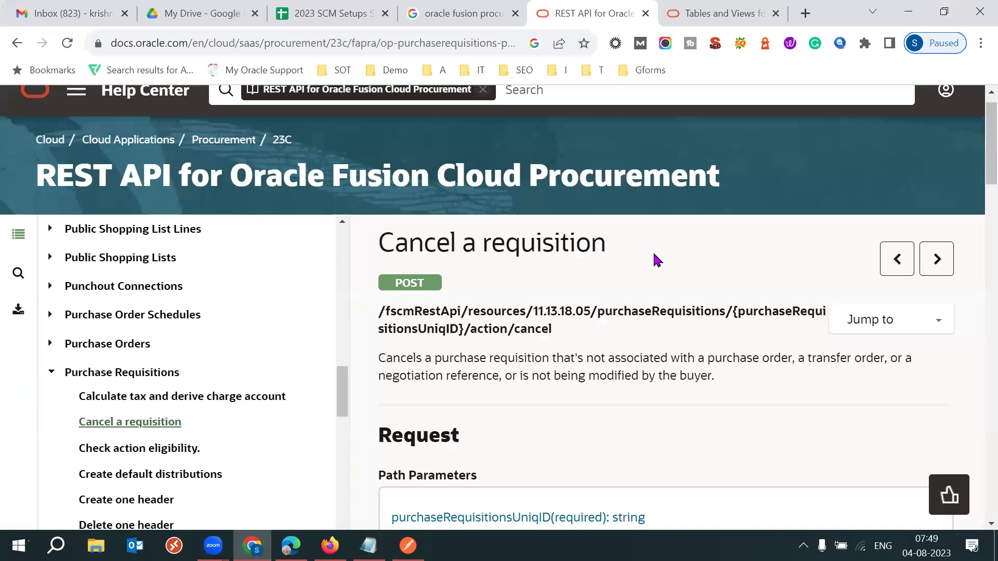
pyautogui.click(369, 545)
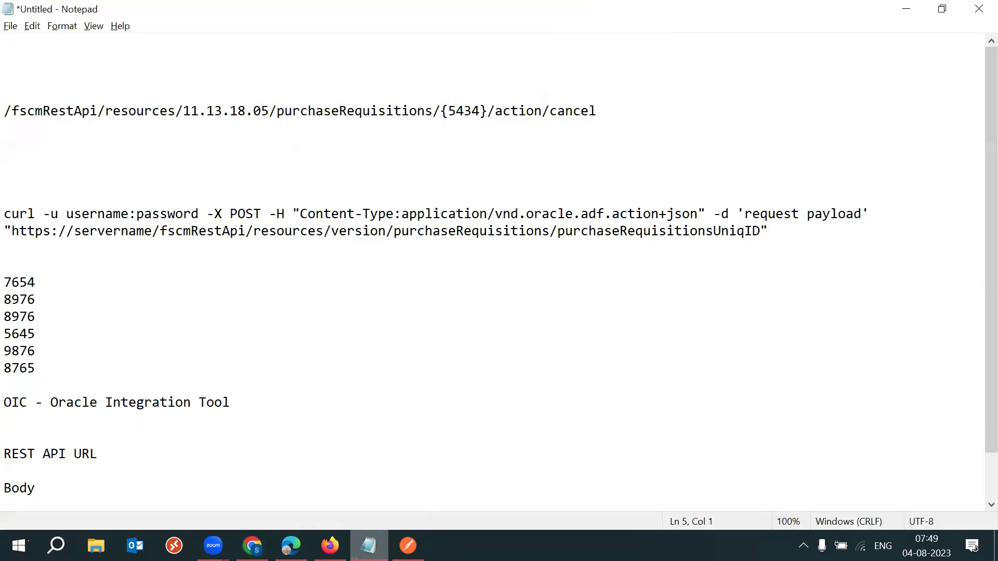
pyautogui.click(11, 111)
pyautogui.press('Left')
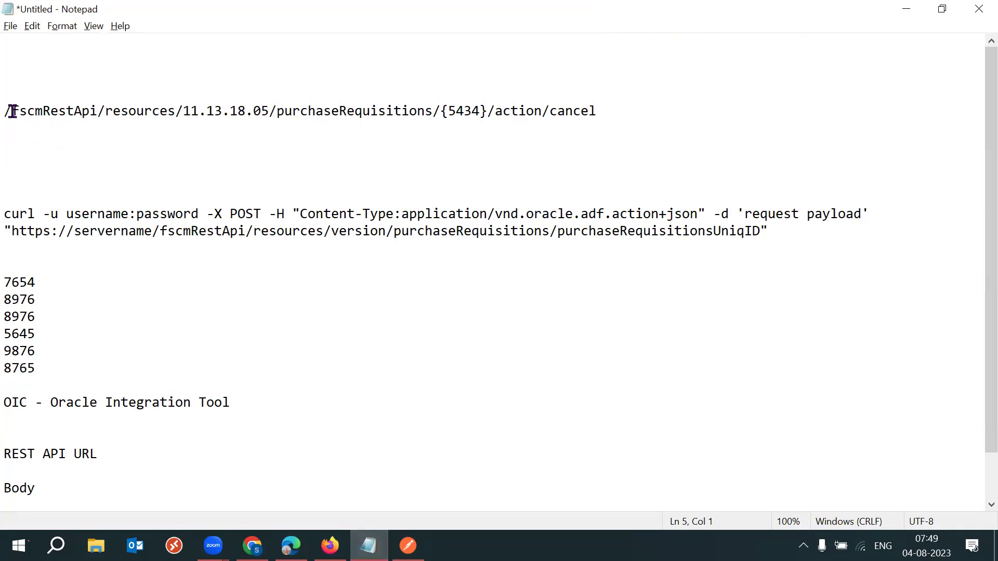
pyautogui.moveTo(6, 109); pyautogui.dragTo(214, 124)
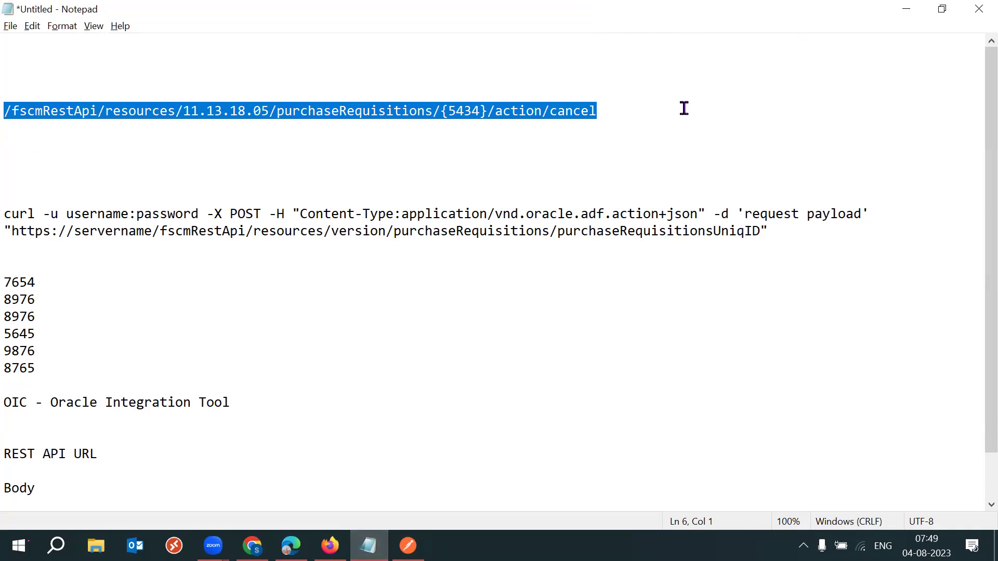
pyautogui.click(8, 111)
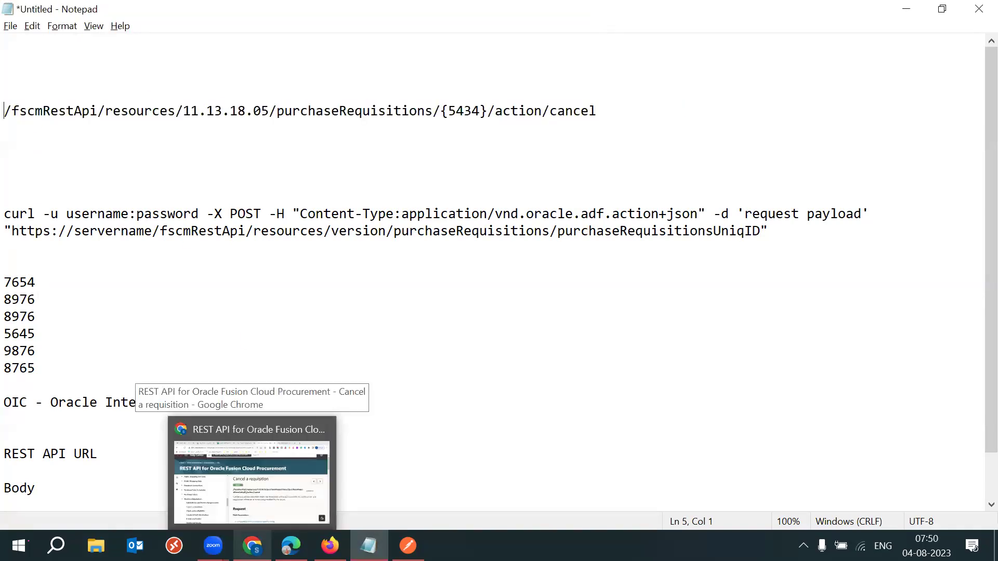
pyautogui.moveTo(330, 546)
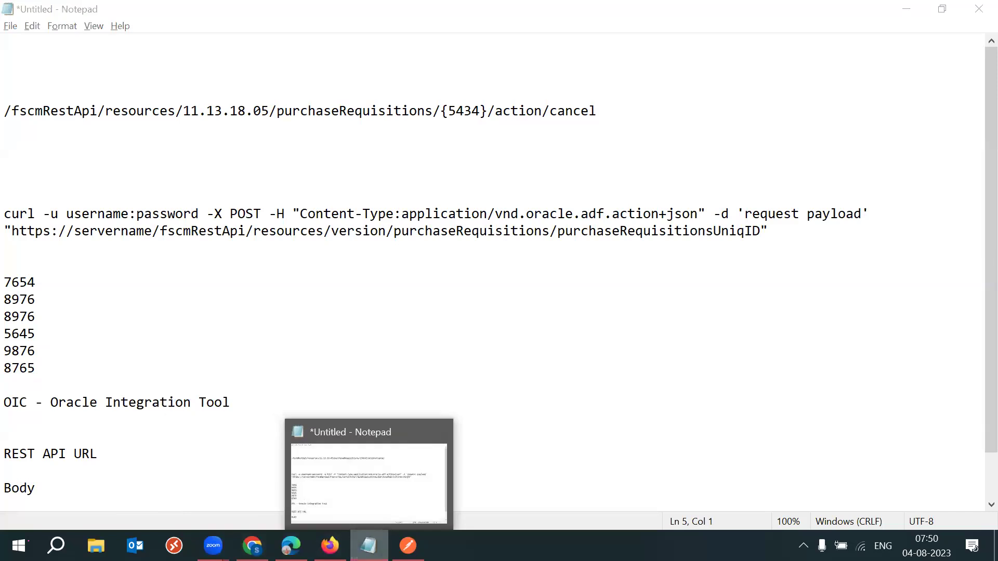
pyautogui.click(252, 546)
pyautogui.click(368, 546)
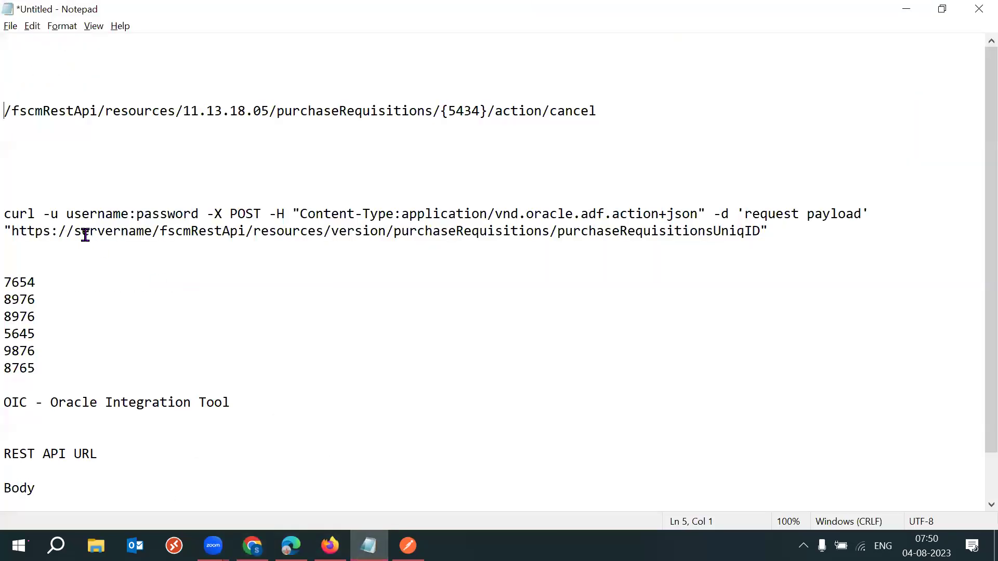
pyautogui.moveTo(155, 231); pyautogui.dragTo(74, 231)
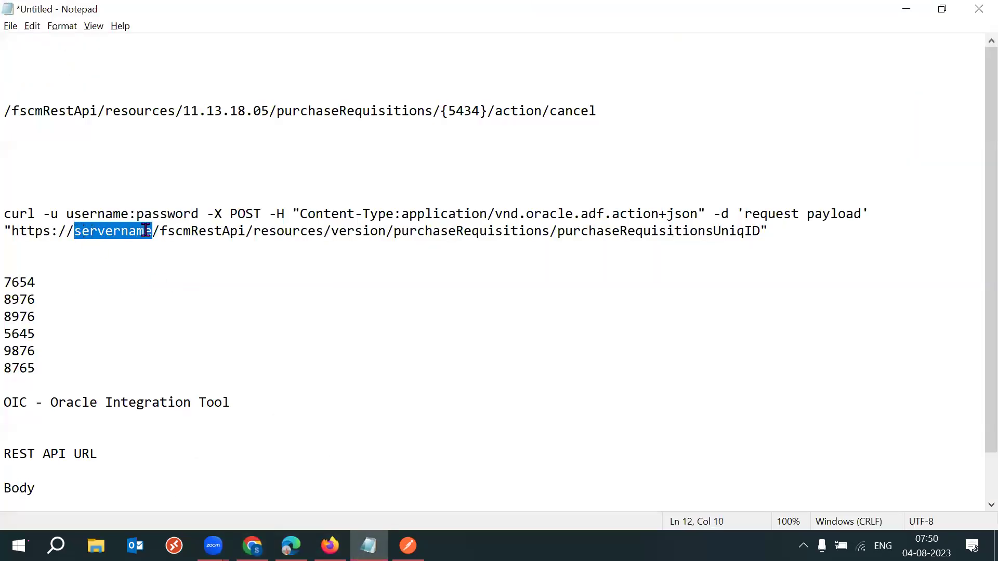
pyautogui.moveTo(161, 230); pyautogui.dragTo(767, 231)
pyautogui.moveTo(154, 231); pyautogui.dragTo(71, 231)
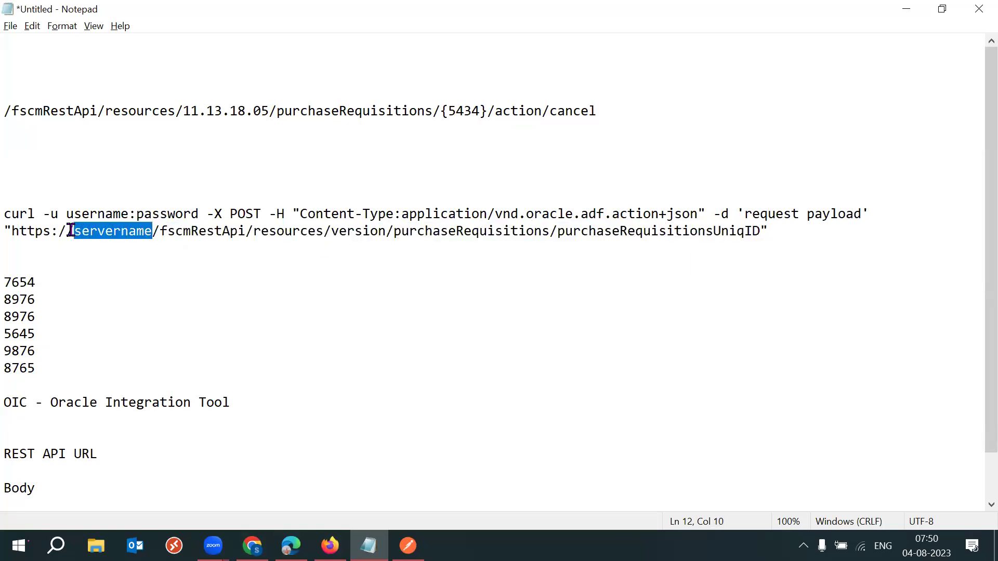
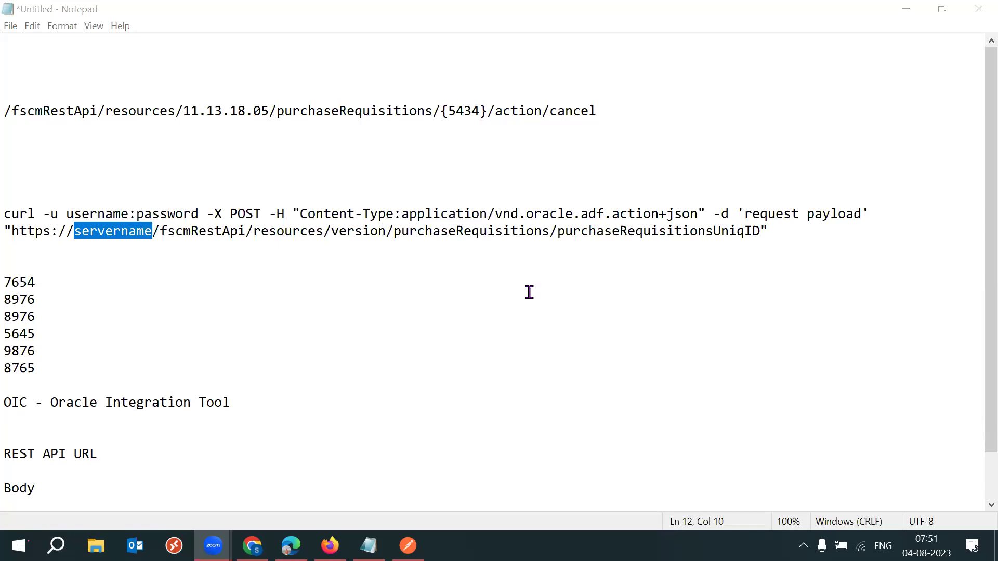
# Delete the blank lines above the curl command and bring up the Cancel a requisition REST page.
pyautogui.click(46, 146)
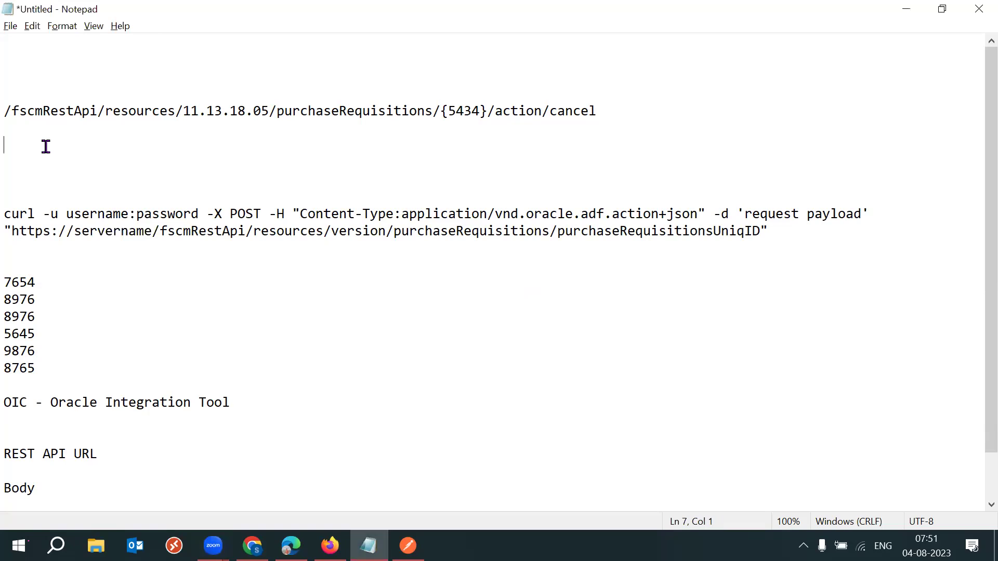
pyautogui.press('Delete')
pyautogui.press('Delete')
pyautogui.press('Delete')
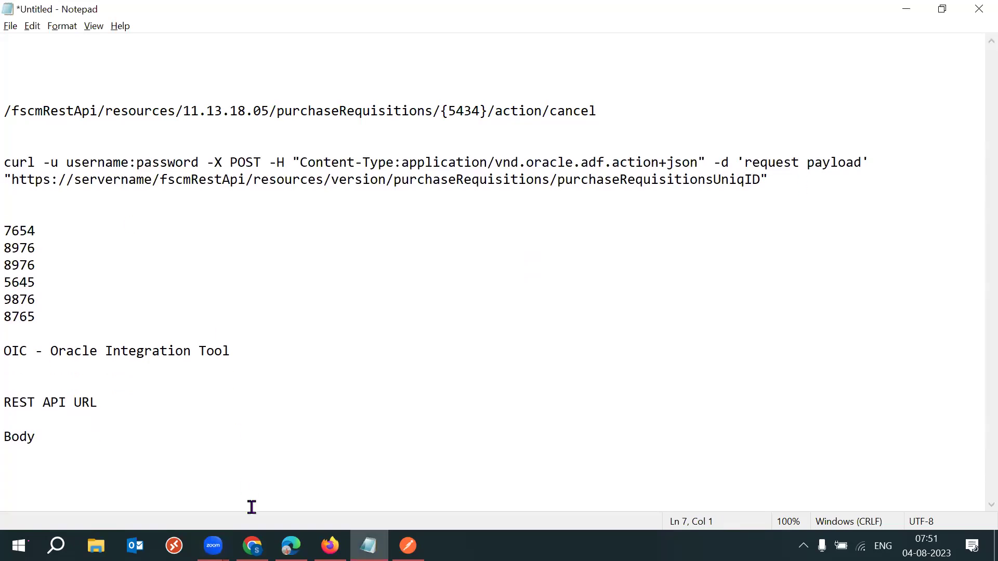
pyautogui.click(252, 546)
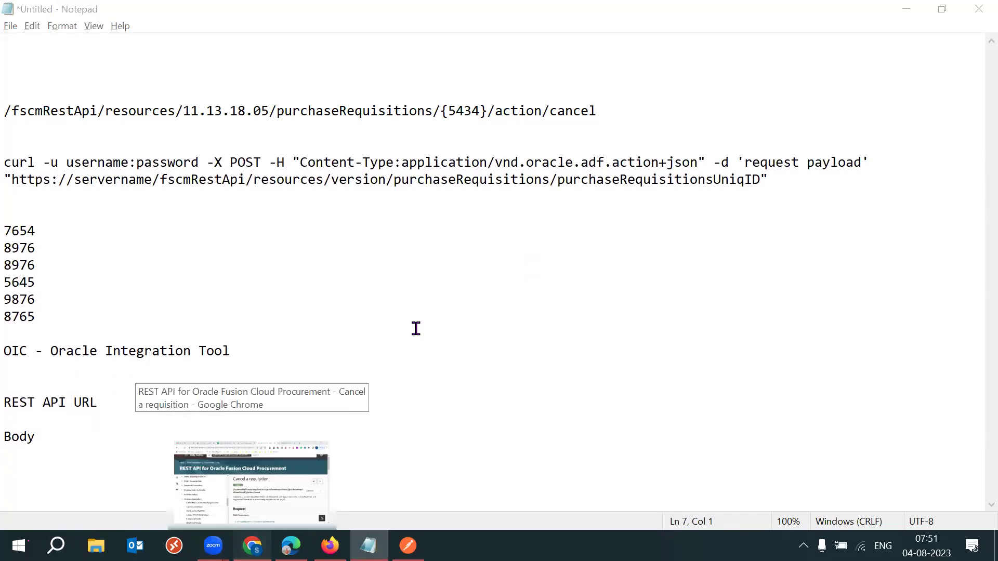
pyautogui.moveTo(457, 284); pyautogui.dragTo(510, 258)
pyautogui.scroll(-1, 511, 258)
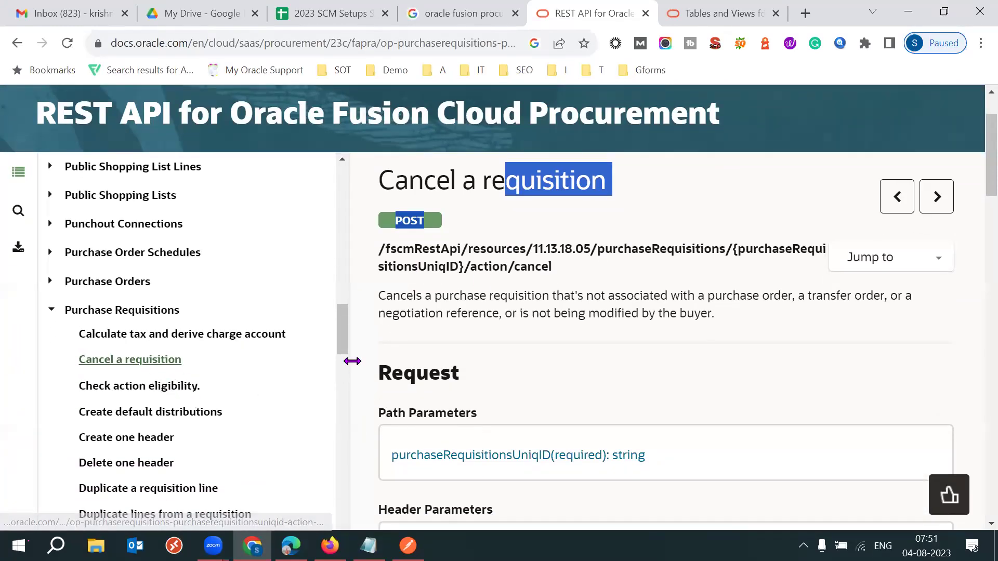
# Open the Update all lines endpoint page and examine its heading.
pyautogui.moveTo(343, 338); pyautogui.dragTo(342, 381)
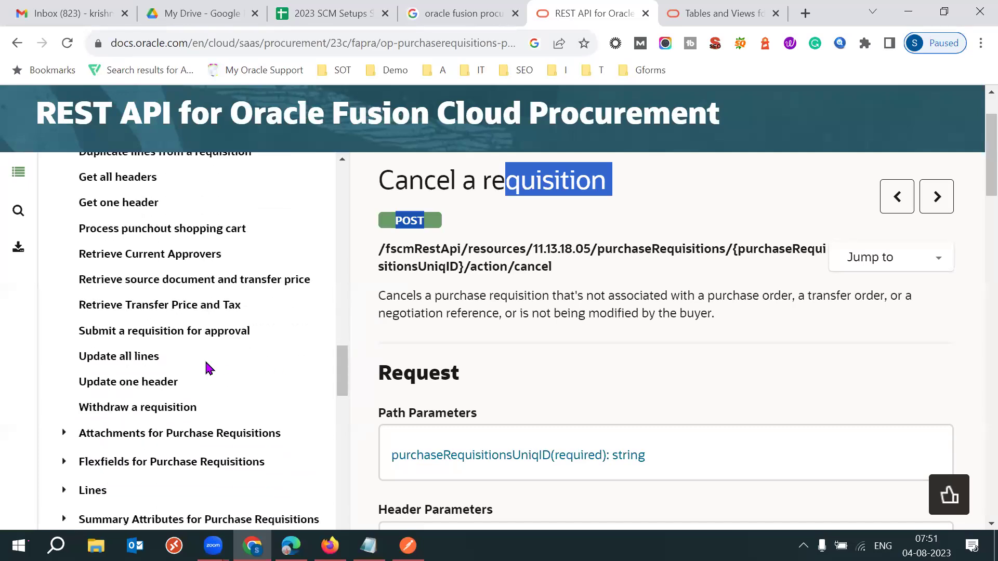
pyautogui.click(126, 357)
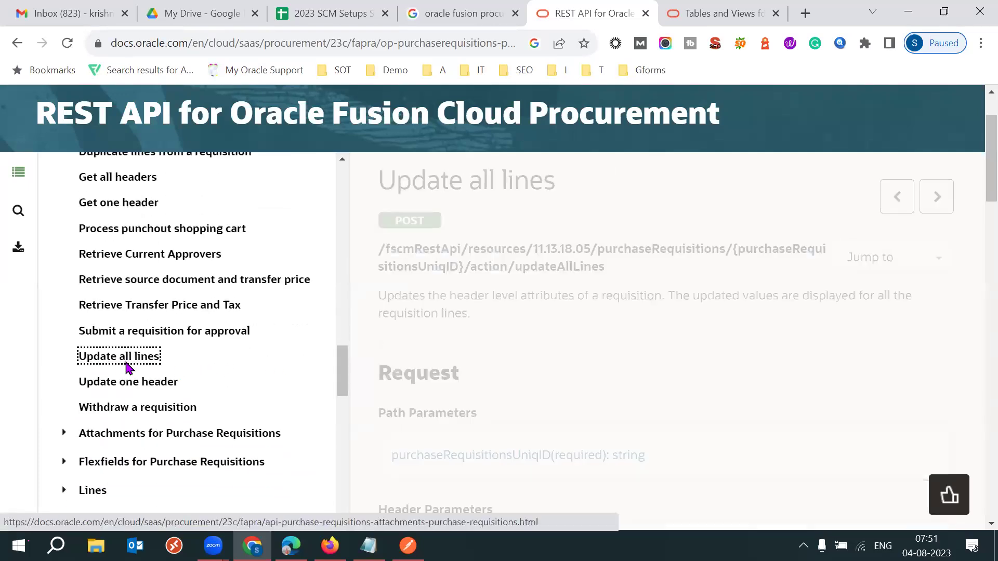
pyautogui.moveTo(395, 117); pyautogui.dragTo(533, 118)
pyautogui.tripleClick(534, 119)
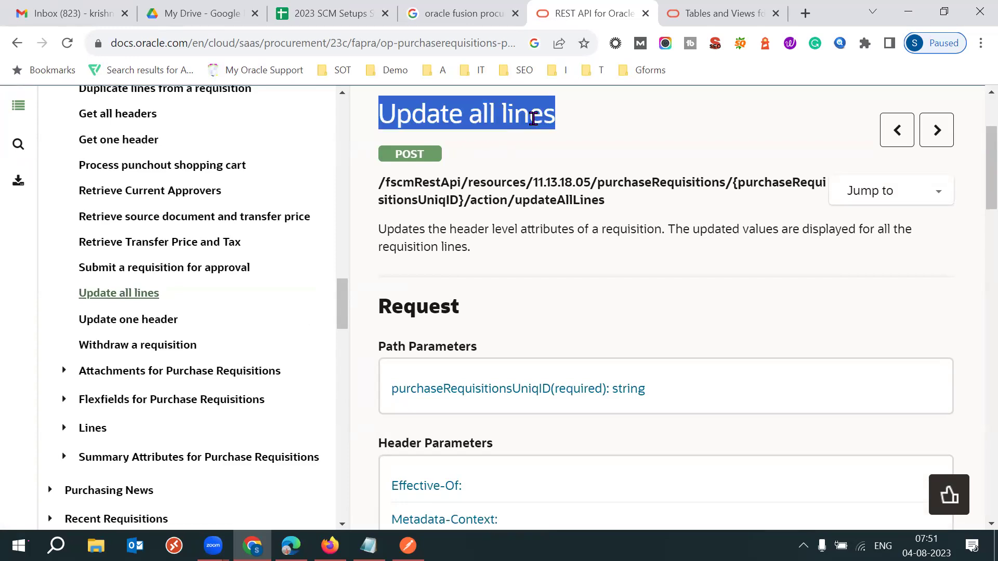
pyautogui.click(621, 136)
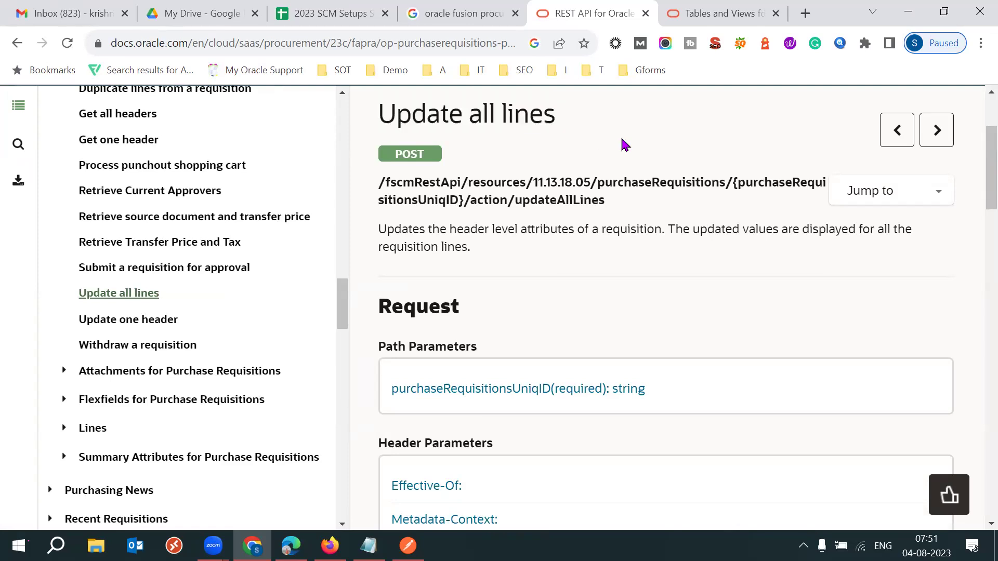
pyautogui.doubleClick(545, 111)
pyautogui.click(683, 124)
pyautogui.doubleClick(451, 117)
pyautogui.moveTo(451, 118); pyautogui.dragTo(552, 141)
pyautogui.click(554, 144)
pyautogui.tripleClick(512, 115)
pyautogui.click(616, 129)
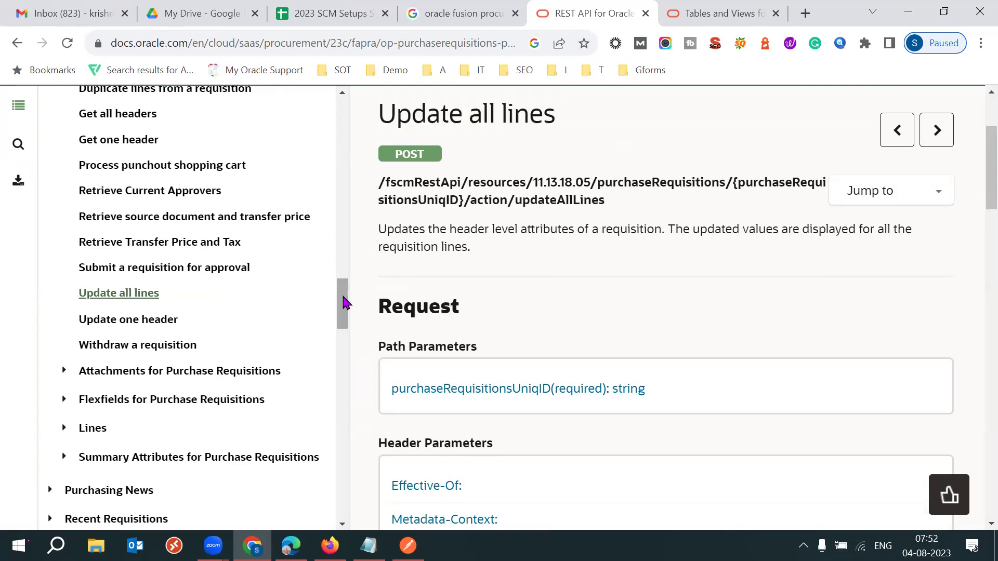
# Review the updateAllLines endpoint path.
pyautogui.scroll(1, 343, 283)
pyautogui.scroll(5, 342, 284)
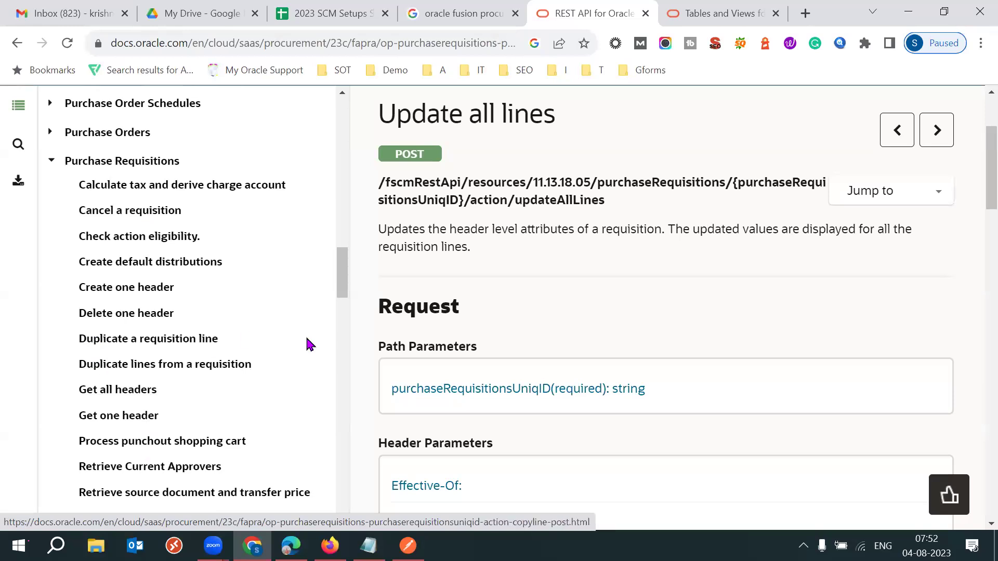
pyautogui.tripleClick(552, 203)
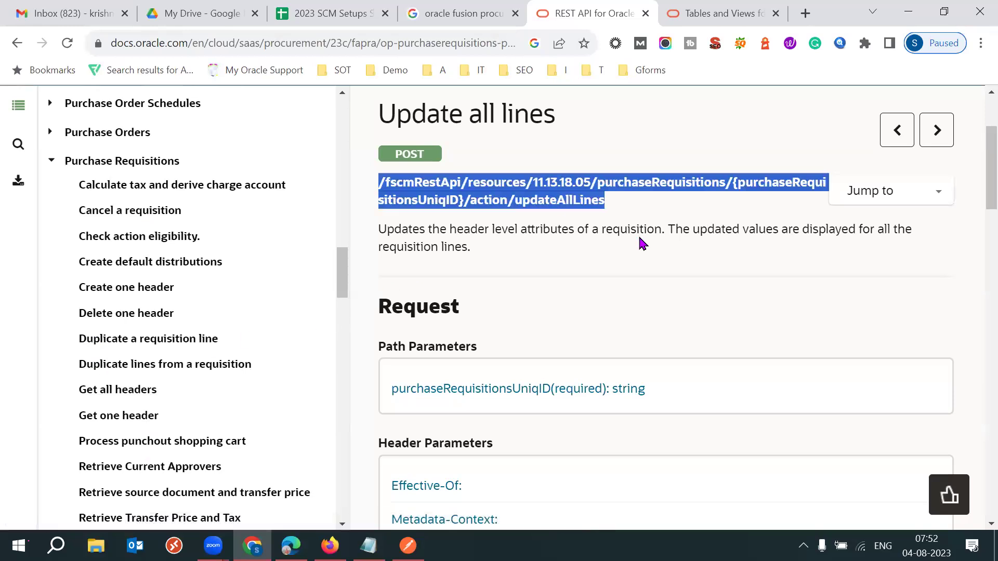
pyautogui.click(640, 242)
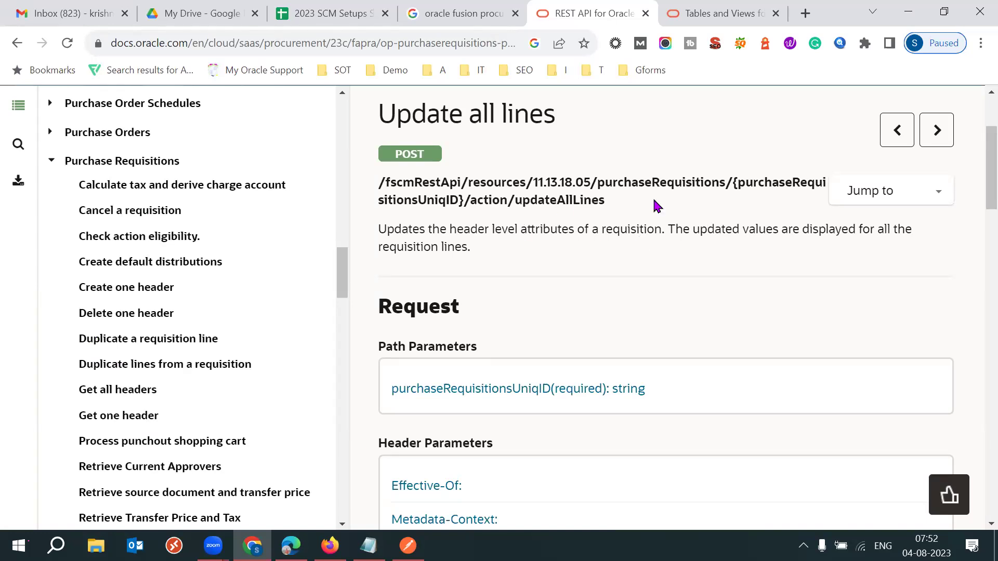
# Return to Cancel a requisition, review its endpoint path, then go back to Notepad.
pyautogui.click(156, 216)
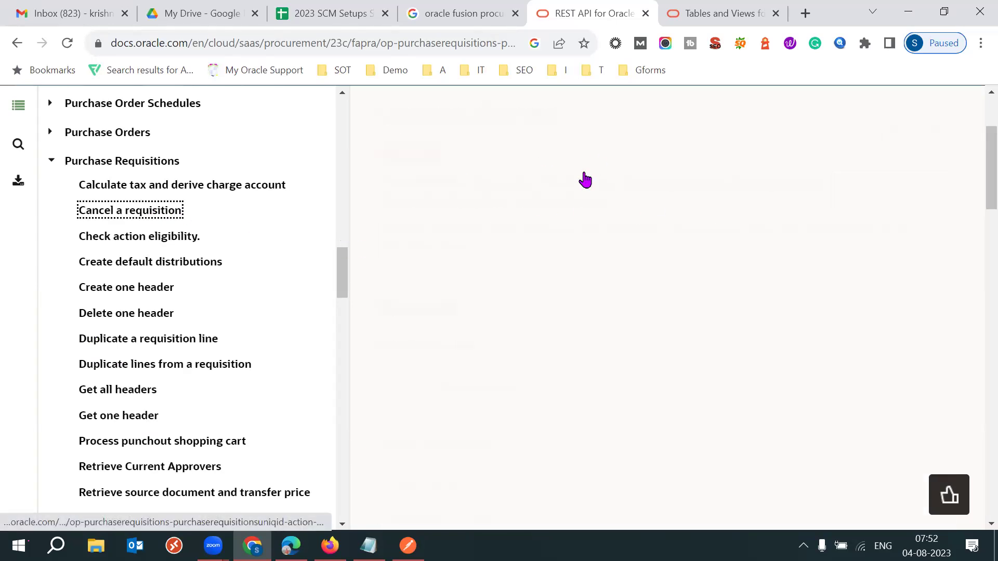
pyautogui.doubleClick(514, 184)
pyautogui.click(514, 184)
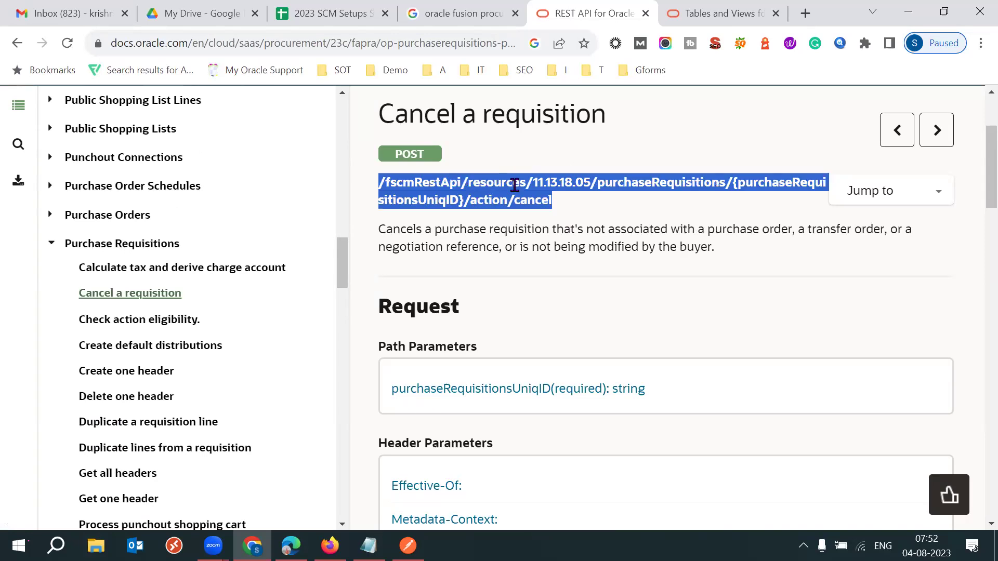
pyautogui.tripleClick(503, 183)
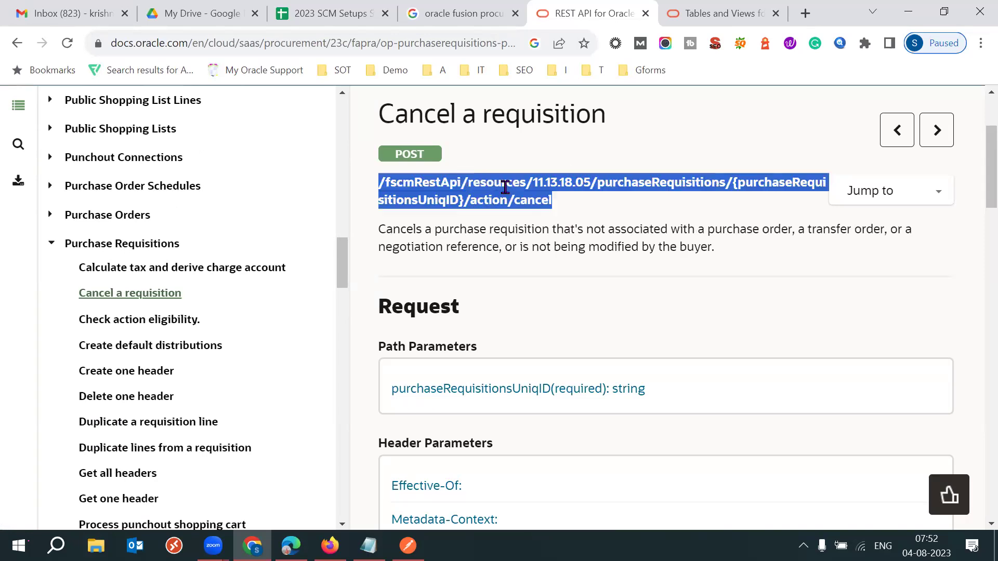
pyautogui.click(541, 173)
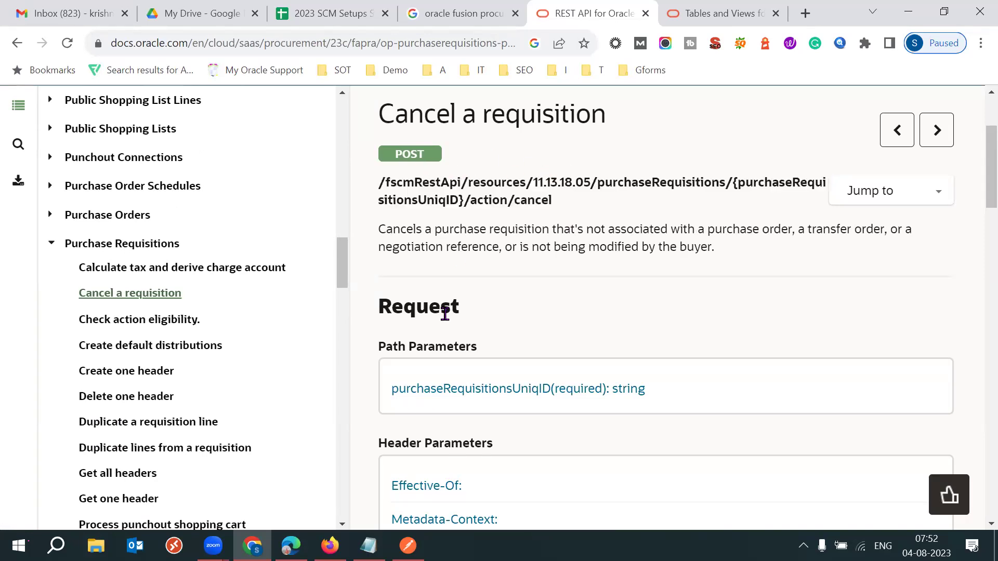
pyautogui.click(369, 545)
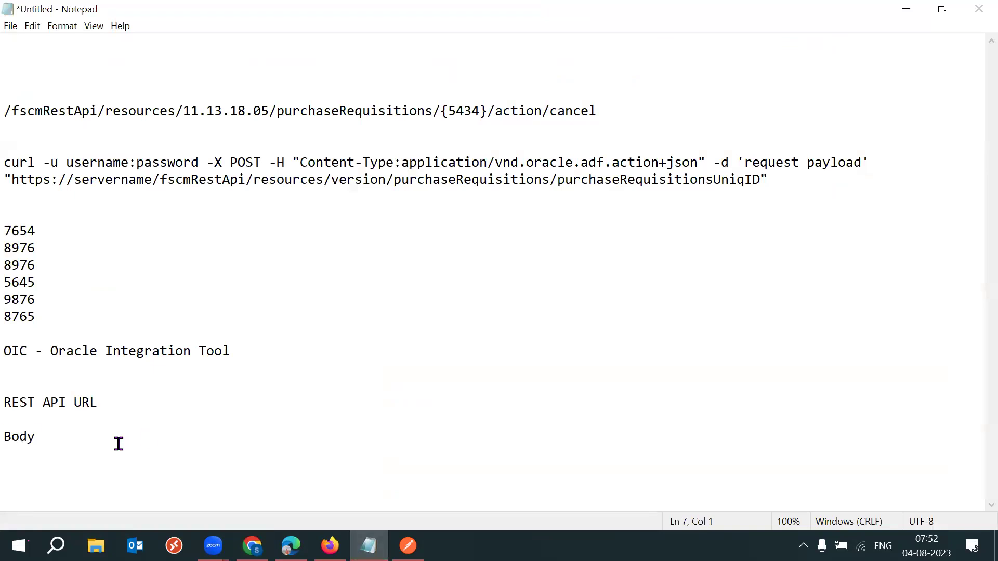
# Add 'GET' and 'POST' on their own lines below 'Body' in the notes.
pyautogui.doubleClick(118, 443)
pyautogui.click(118, 443)
pyautogui.press('Return')
pyautogui.press('Return')
pyautogui.press('Return')
pyautogui.write('GET')
pyautogui.press('Return')
pyautogui.press('Return')
pyautogui.press('Return')
pyautogui.press('Return')
pyautogui.press('BackSpace')
pyautogui.press('BackSpace')
pyautogui.write('POST')
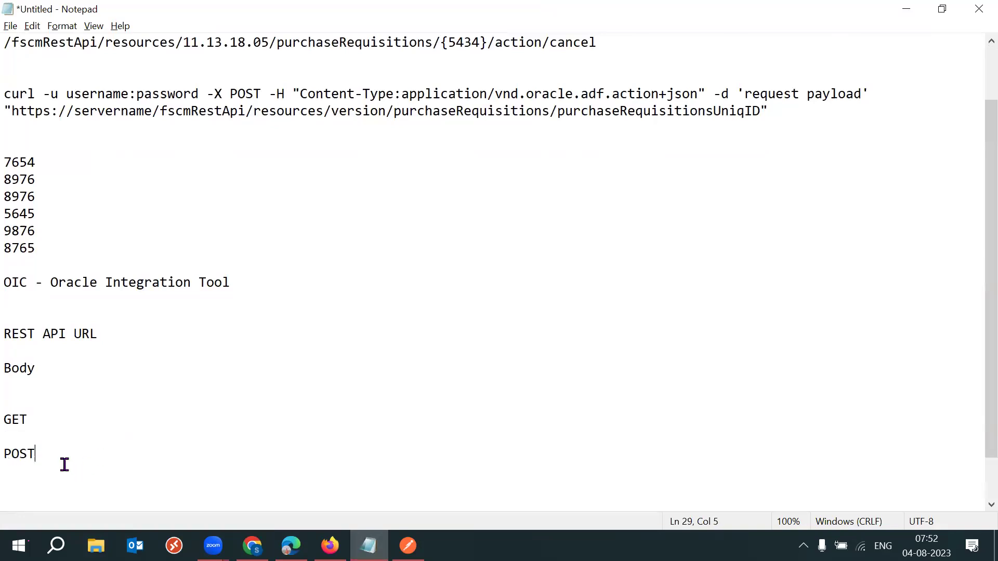
pyautogui.hotkey('shift', 'Home')
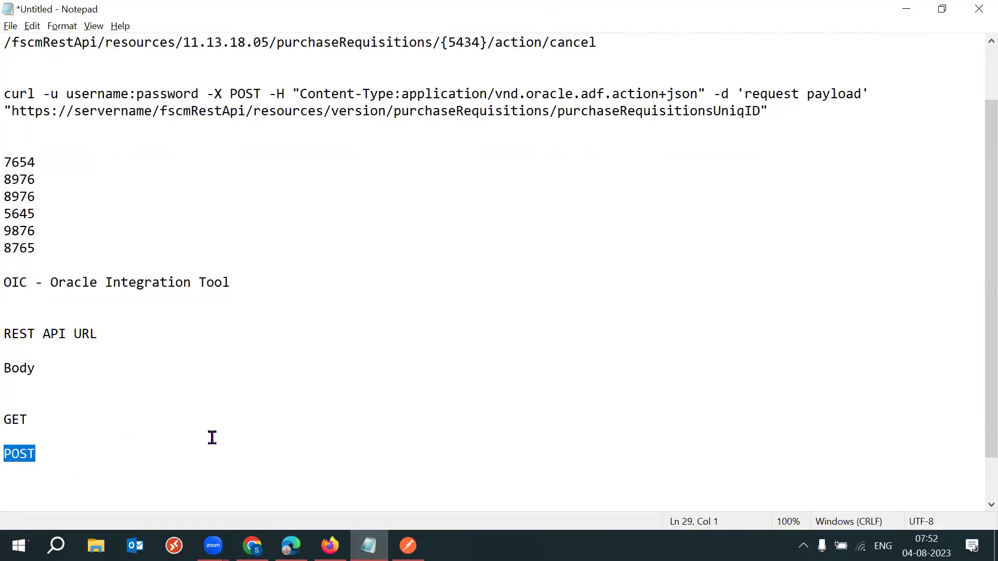
pyautogui.click(167, 450)
pyautogui.hotkey('shift', 'Home')
# Switch back to the Cancel a requisition page and highlight its endpoint path.
pyautogui.hotkey('alt', 'Tab')
pyautogui.tripleClick(412, 192)
pyautogui.tripleClick(412, 191)
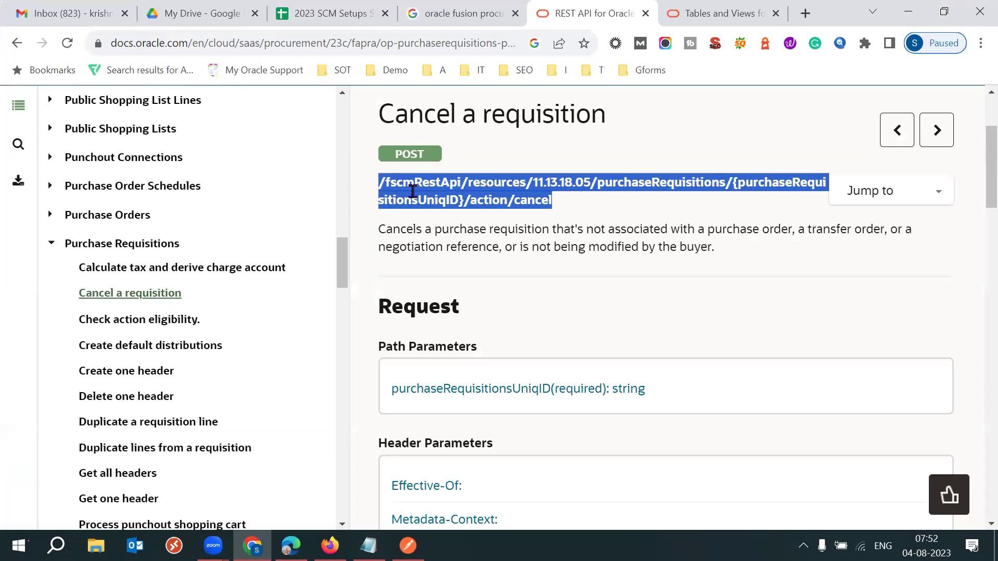
# Scroll down to the Example Request Body and review its 'name' line.
pyautogui.tripleClick(493, 195)
pyautogui.click(659, 240)
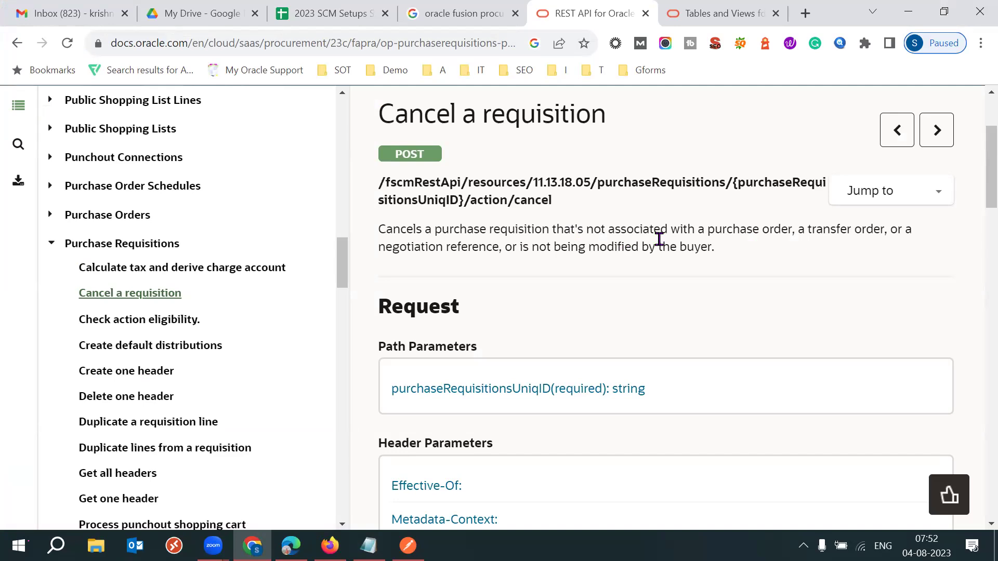
pyautogui.scroll(-5, 660, 242)
pyautogui.scroll(-10, 660, 244)
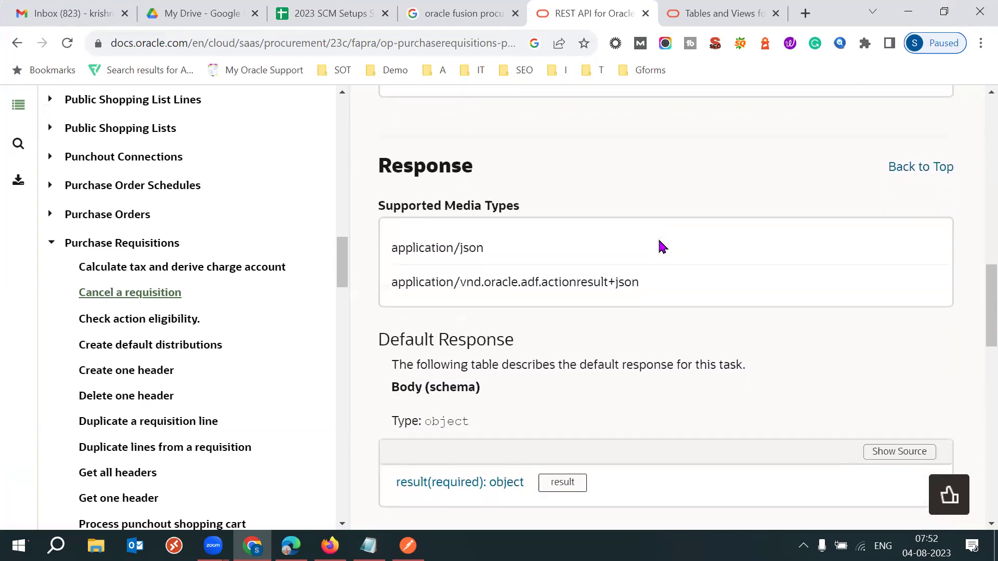
pyautogui.scroll(-4, 661, 247)
pyautogui.scroll(-10, 661, 246)
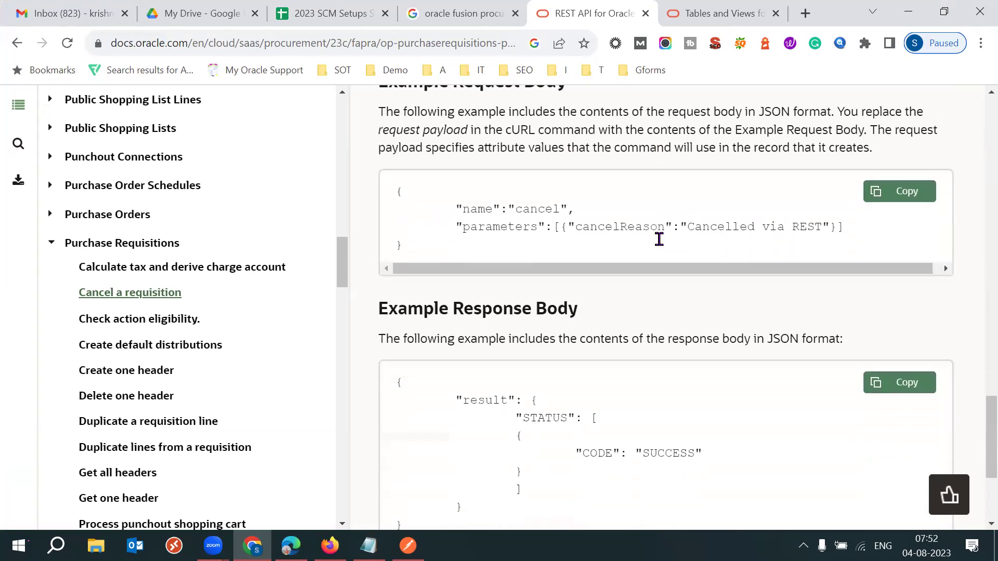
pyautogui.scroll(1, 740, 267)
pyautogui.tripleClick(504, 113)
pyautogui.click(504, 112)
pyautogui.tripleClick(504, 112)
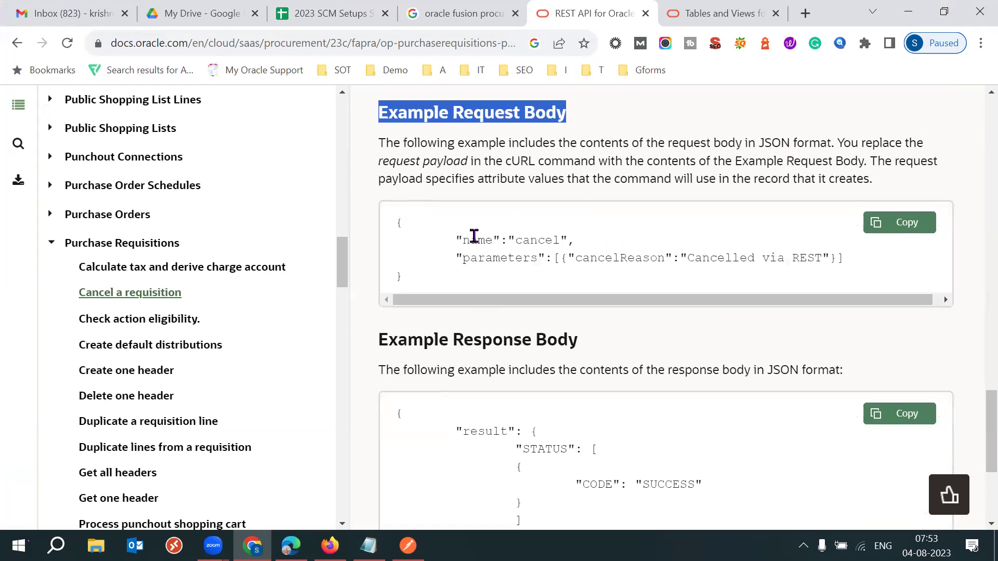
pyautogui.moveTo(456, 240); pyautogui.dragTo(507, 258)
pyautogui.click(696, 155)
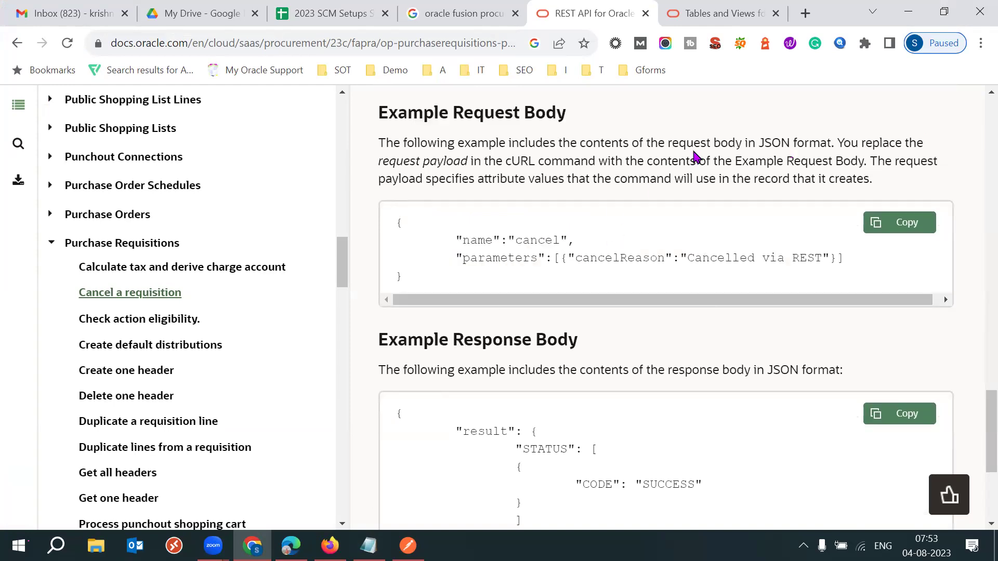
# Copy the example cancel request body and return to Notepad.
pyautogui.scroll(-1, 696, 156)
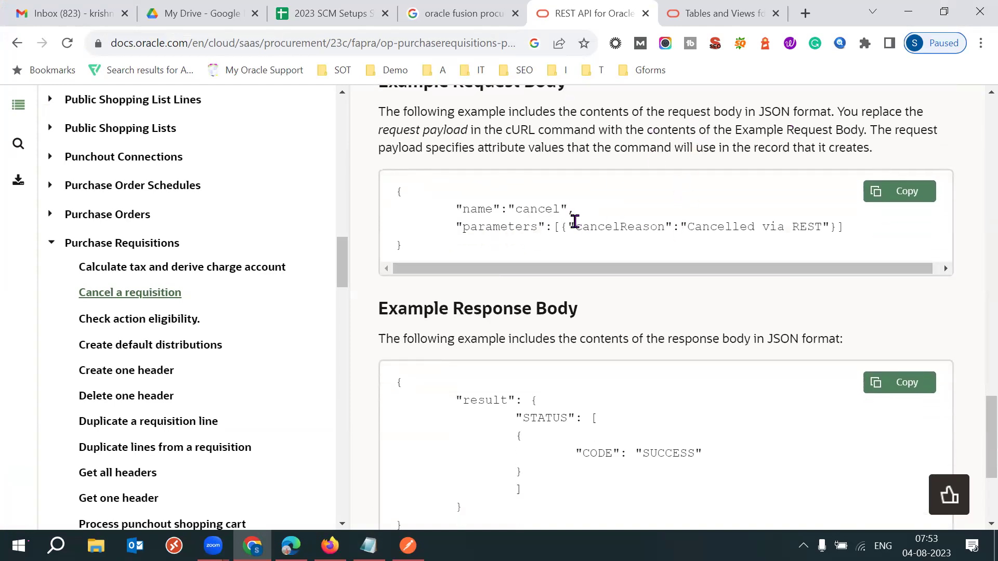
pyautogui.click(914, 196)
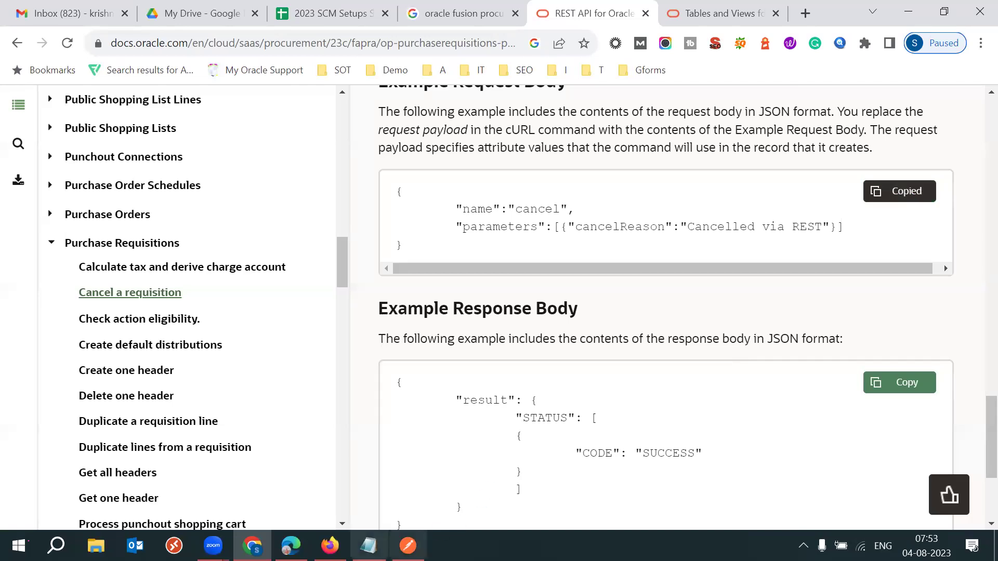
pyautogui.click(368, 545)
# Paste the copied JSON request body below 'POST' in the notes.
pyautogui.click(94, 454)
pyautogui.press('Return')
pyautogui.press('Return')
pyautogui.press('Return')
pyautogui.press('Return')
pyautogui.press('Return')
pyautogui.press('Return')
pyautogui.press('Return')
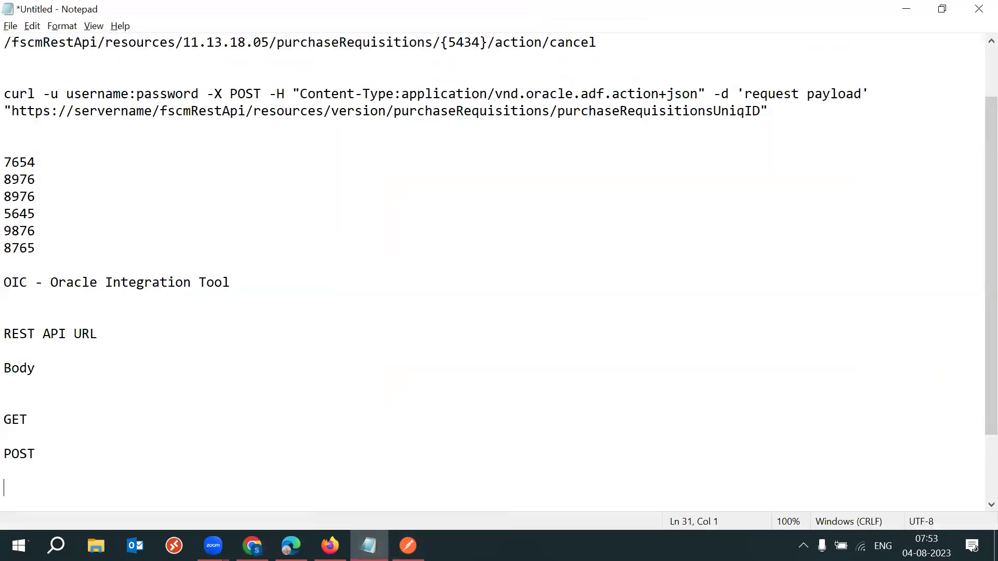
pyautogui.press('Up')
pyautogui.press('Up')
pyautogui.hotkey('ctrl', 'v')
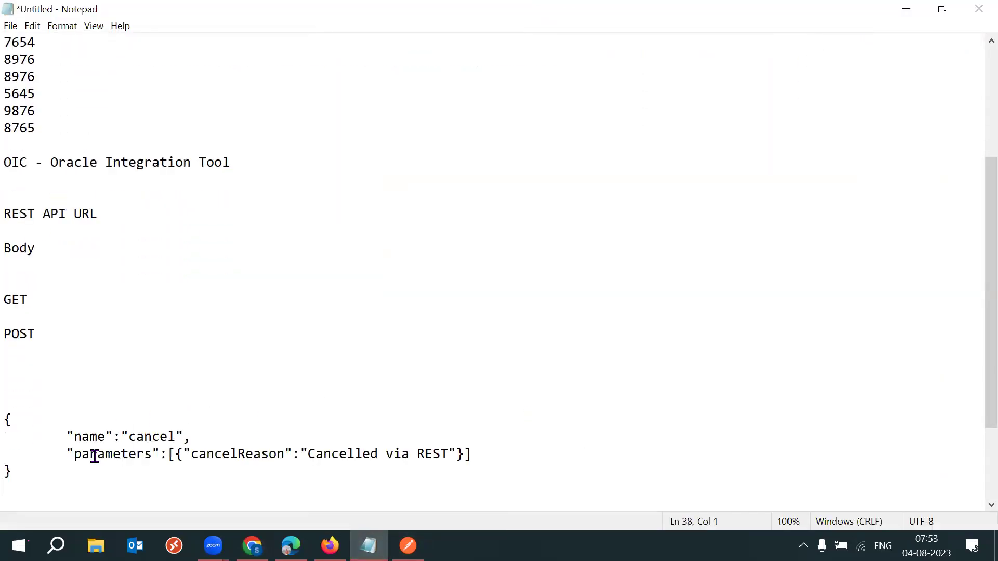
# Replace the cancelReason 'Cancelled via REST' with 'received ticket number 342432'.
pyautogui.moveTo(74, 438); pyautogui.dragTo(200, 453)
pyautogui.click(298, 463)
pyautogui.click(325, 463)
pyautogui.moveTo(307, 454); pyautogui.dragTo(447, 455)
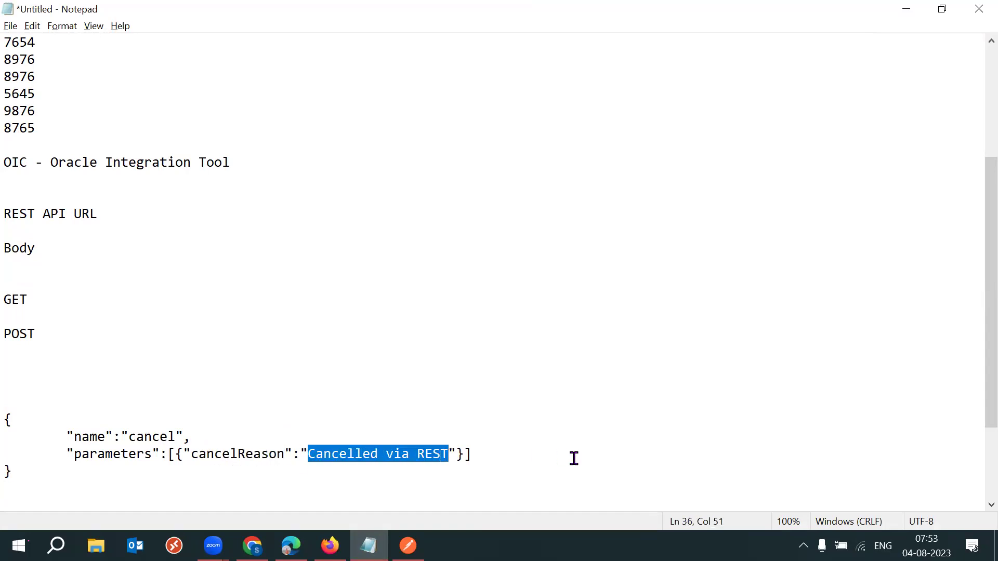
pyautogui.write('rec')
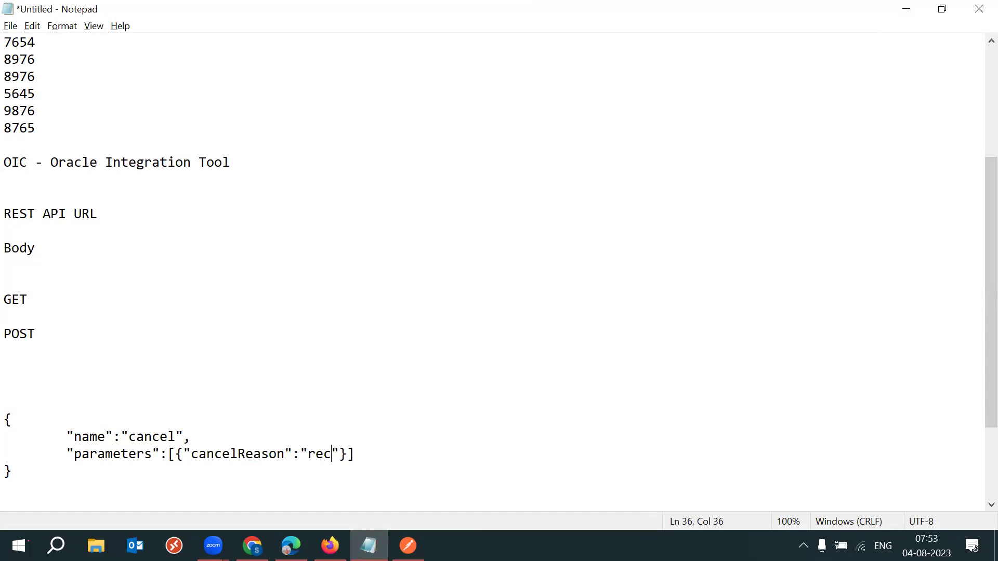
pyautogui.write('eived 1')
pyautogui.press('BackSpace')
pyautogui.write('ticket ')
pyautogui.write('nn')
pyautogui.press('BackSpace')
pyautogui.write('umber 342432')
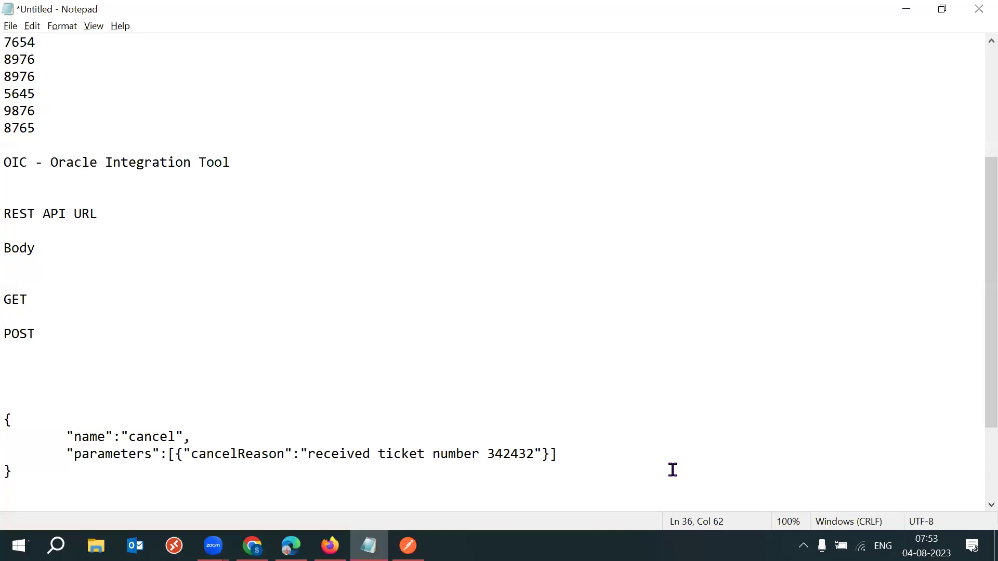
# Select the entire edited JSON body block for reuse in Postman.
pyautogui.moveTo(534, 454); pyautogui.dragTo(485, 451)
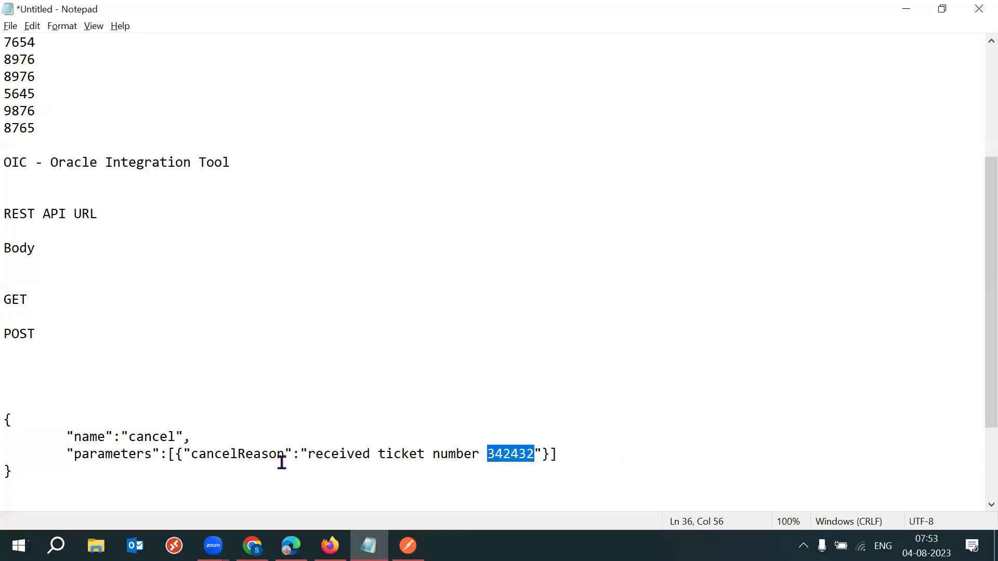
pyautogui.moveTo(198, 454); pyautogui.dragTo(282, 456)
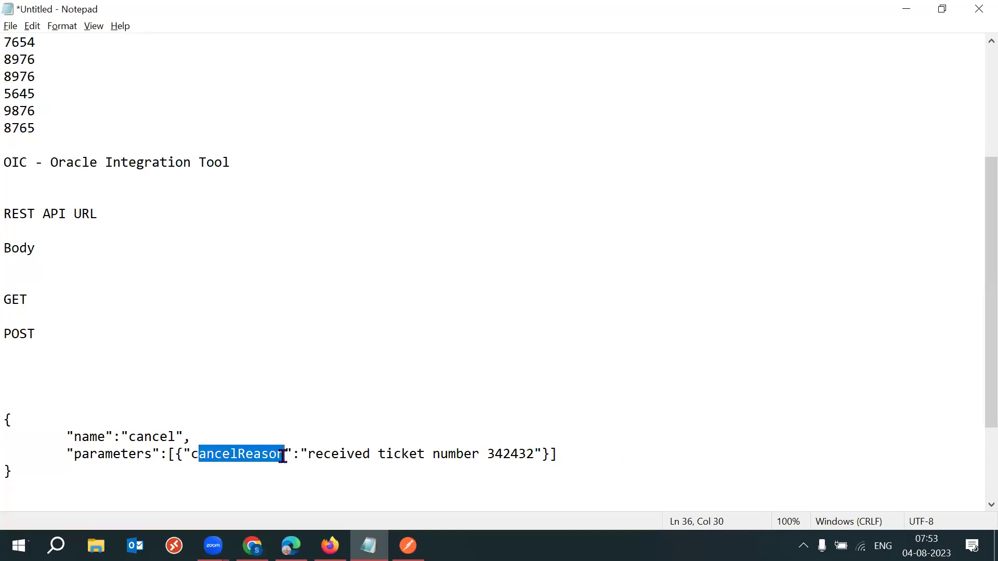
pyautogui.moveTo(120, 474); pyautogui.dragTo(7, 418)
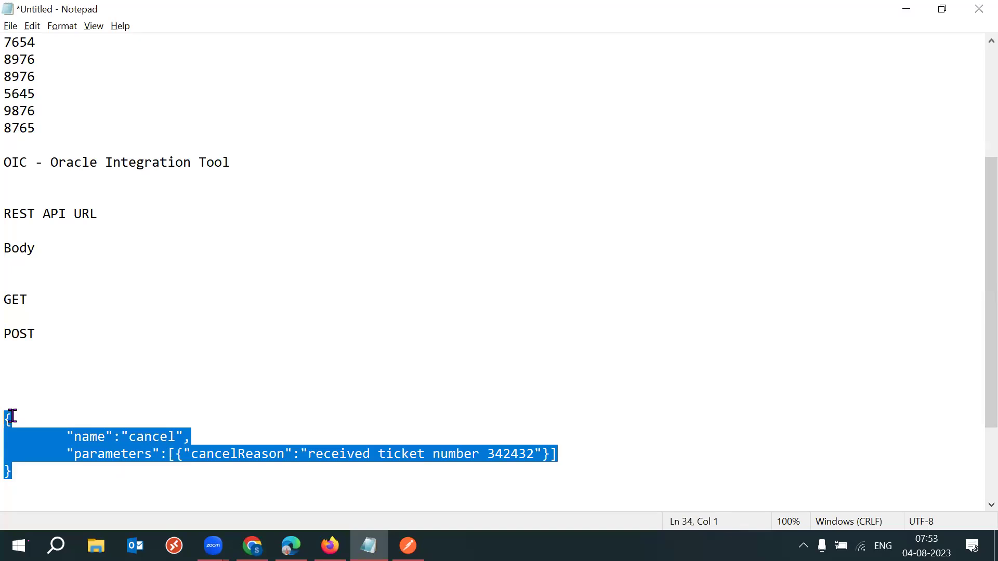
pyautogui.click(407, 546)
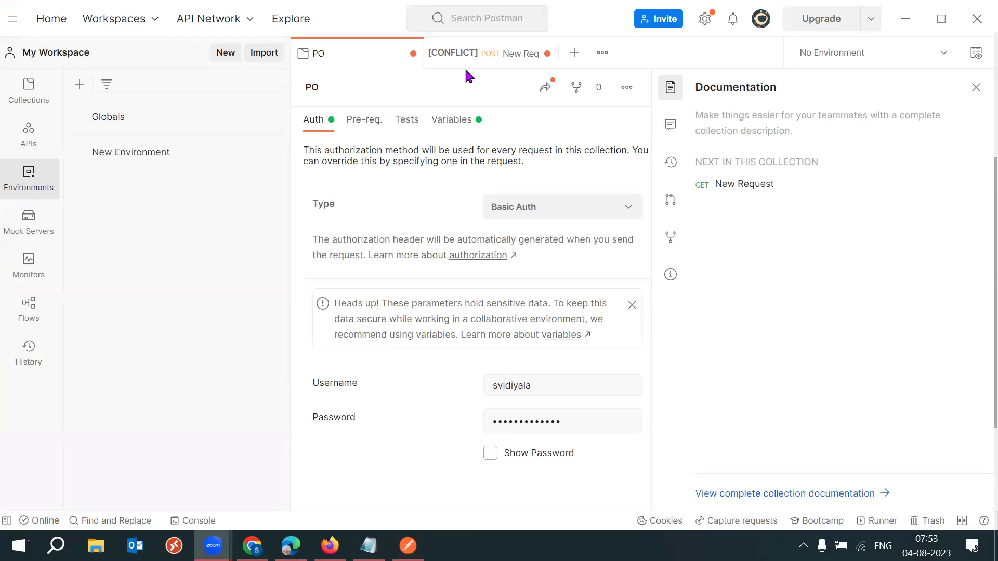
# Replace the New Req body with the pasted cancel JSON and collapse the response pane.
pyautogui.click(494, 58)
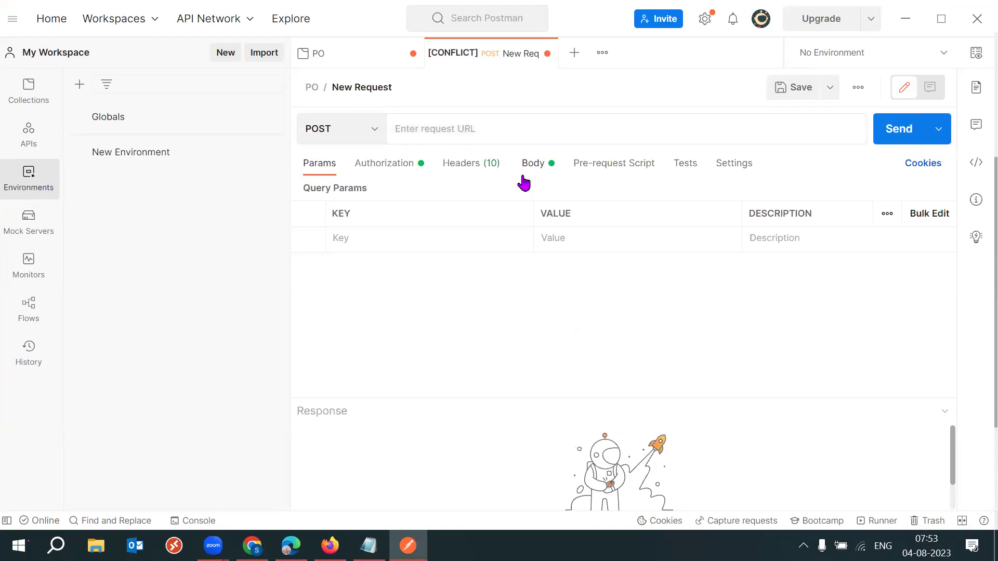
pyautogui.click(535, 168)
pyautogui.click(434, 291)
pyautogui.tripleClick(365, 267)
pyautogui.click(423, 280)
pyautogui.hotkey('ctrl', 'a')
pyautogui.press('BackSpace')
pyautogui.hotkey('ctrl', 'v')
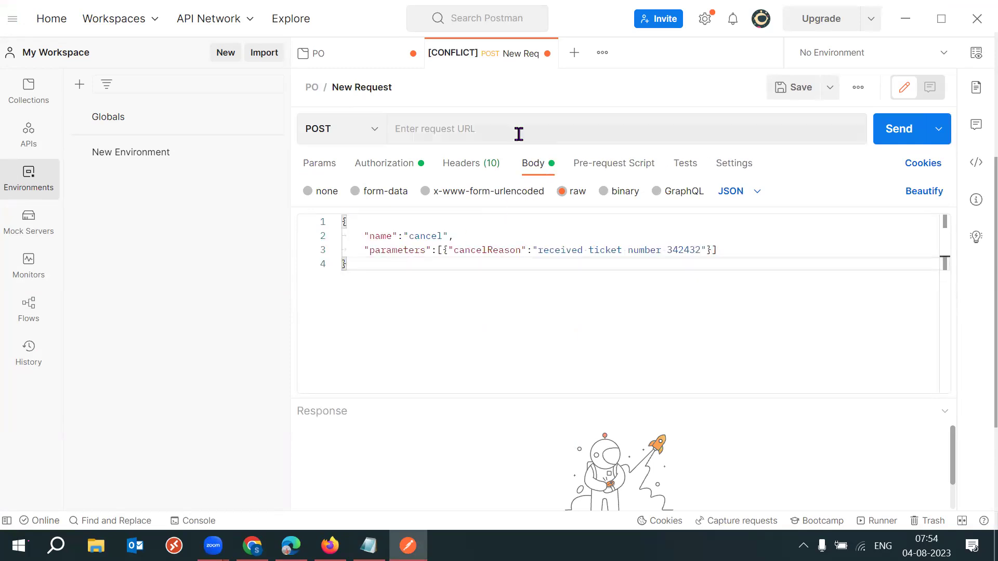
pyautogui.click(519, 134)
pyautogui.click(382, 261)
pyautogui.click(347, 418)
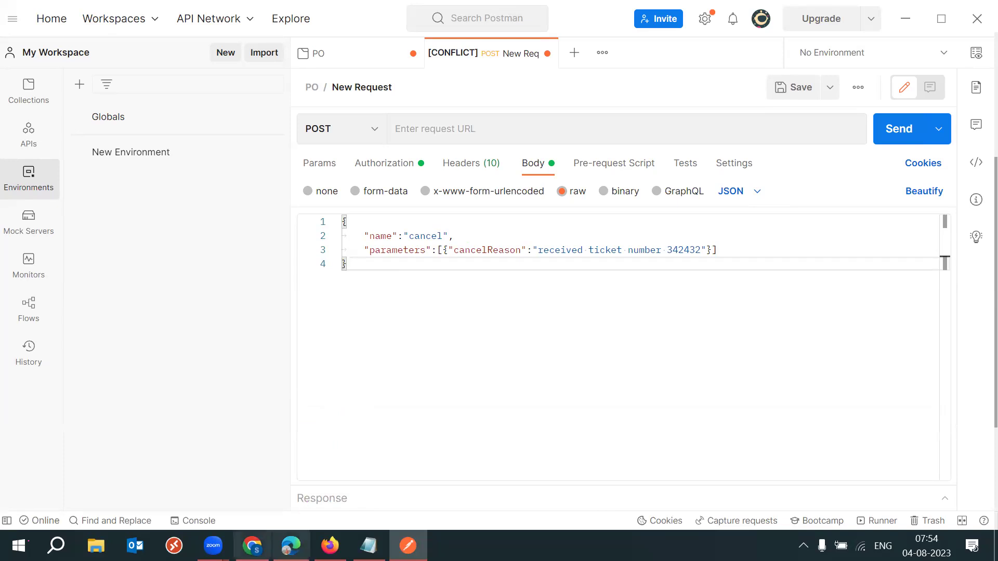
# Return to Cancel a requisition docs and review the example request and SUCCESS response bodies.
pyautogui.moveTo(252, 546)
pyautogui.click(252, 473)
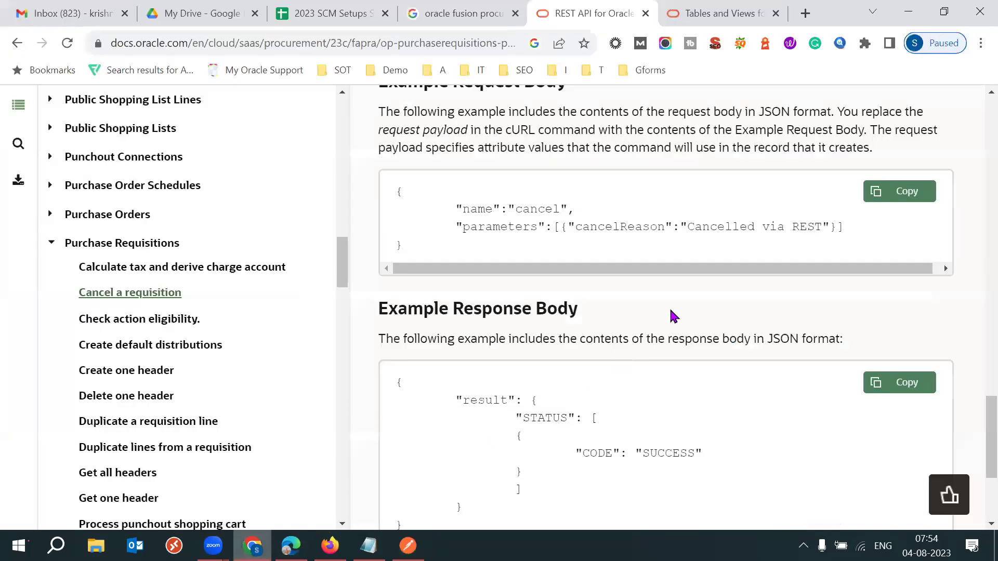
pyautogui.scroll(-2, 670, 309)
pyautogui.scroll(-2, 670, 308)
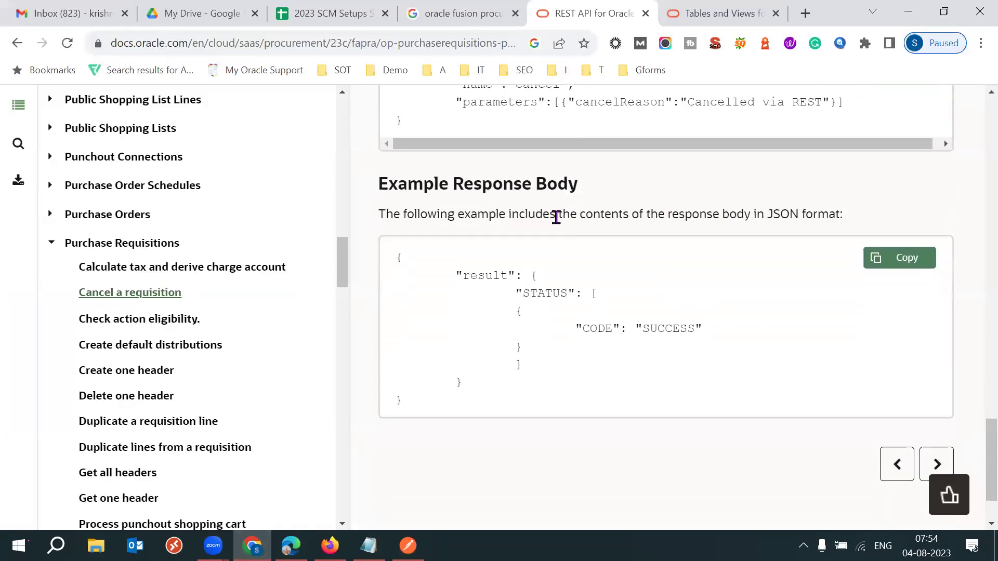
pyautogui.moveTo(471, 211); pyautogui.dragTo(533, 188)
pyautogui.click(751, 186)
pyautogui.moveTo(456, 274); pyautogui.dragTo(537, 276)
pyautogui.moveTo(574, 330); pyautogui.dragTo(710, 332)
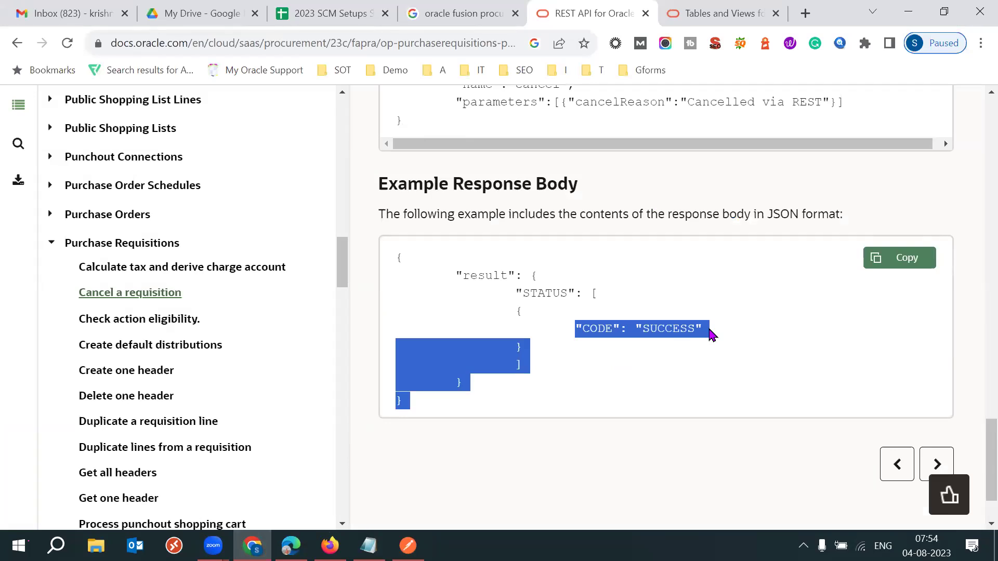
pyautogui.scroll(3, 987, 442)
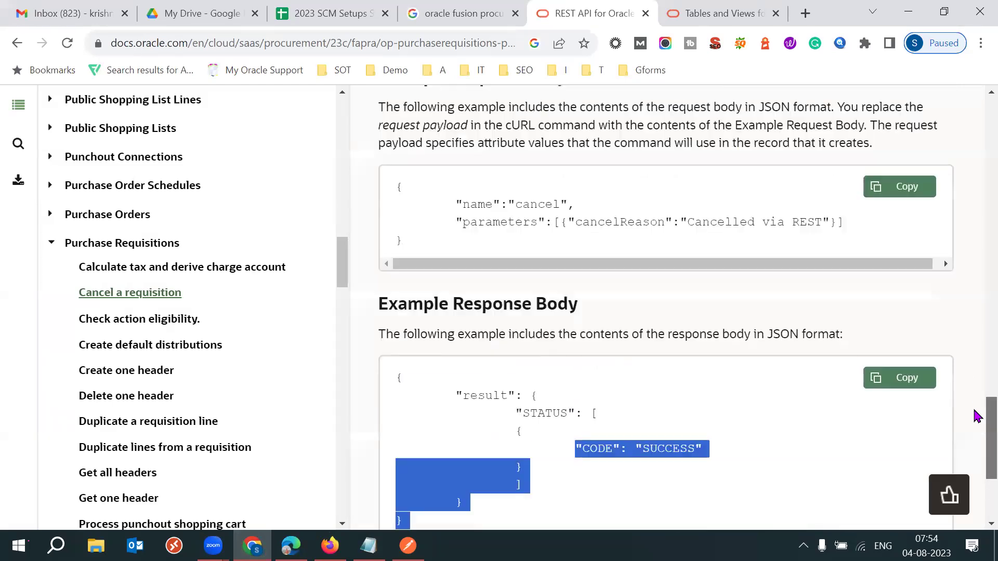
pyautogui.scroll(-2, 978, 408)
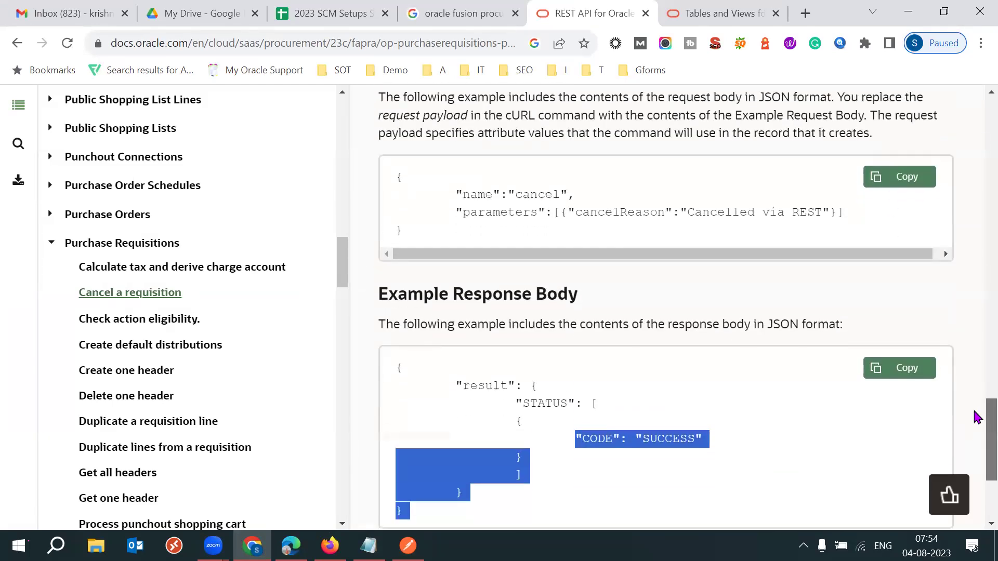
pyautogui.scroll(2, 977, 411)
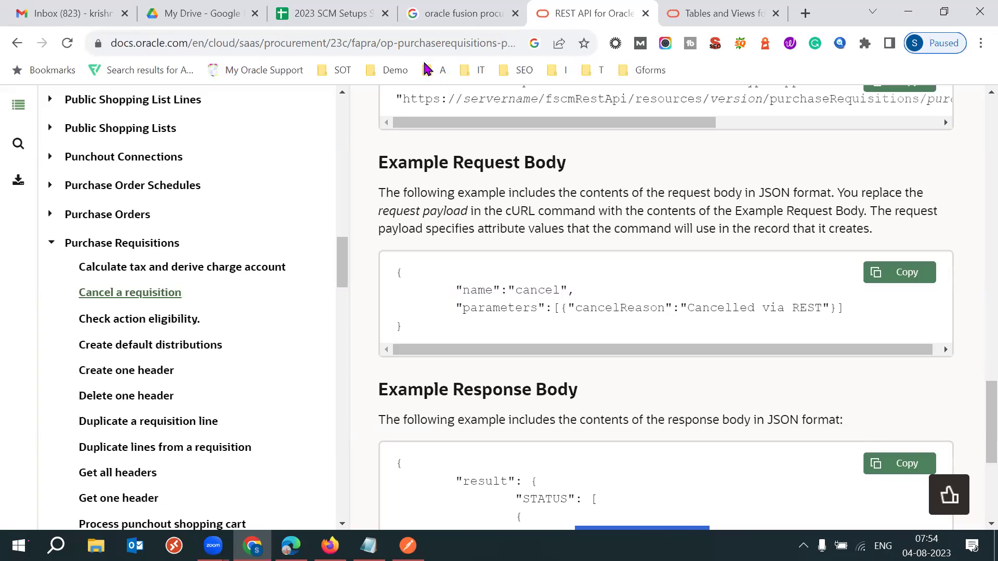
# Close the Tables and Views, REST API and Google search tabs.
pyautogui.click(716, 9)
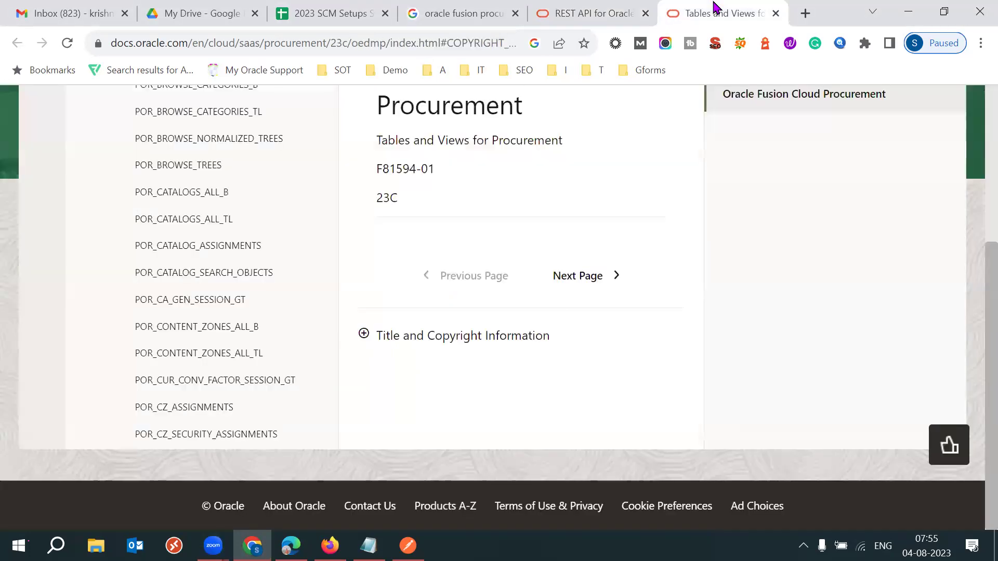
pyautogui.hotkey('ctrl', 'w')
pyautogui.hotkey('ctrl', 'w')
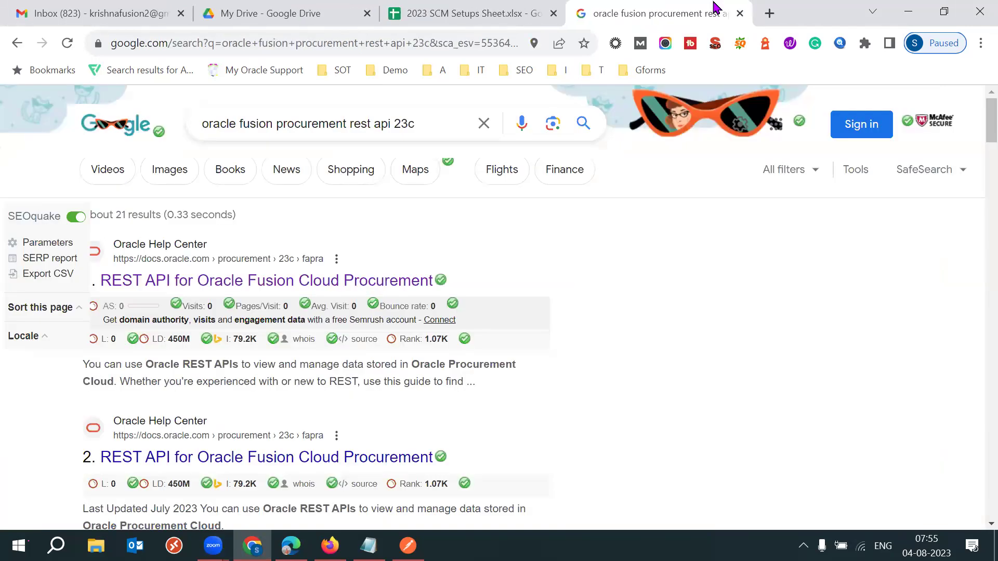
pyautogui.hotkey('ctrl', 'w')
# Move from cell C147 into column B down to the Manage Requisitions row.
pyautogui.click(232, 410)
pyautogui.click(294, 424)
pyautogui.press('Left')
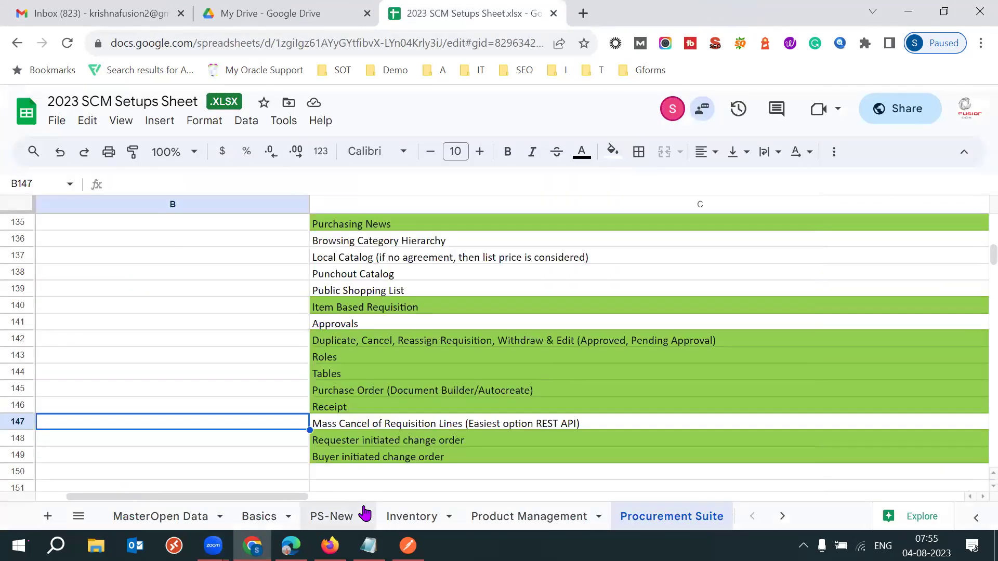
pyautogui.press('Down')
pyautogui.press('Down')
pyautogui.press('Down')
pyautogui.press('Down')
pyautogui.press('Down')
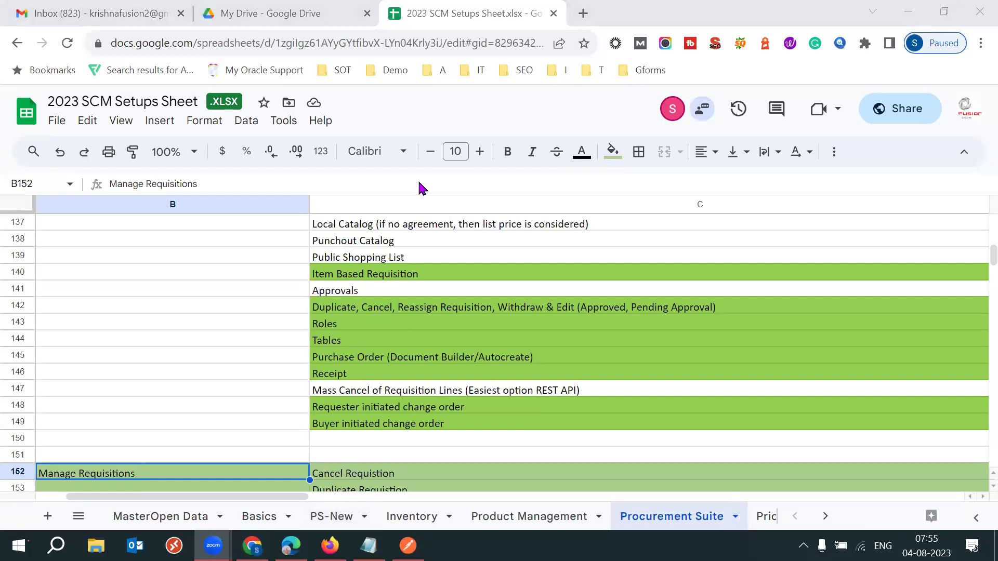
pyautogui.moveTo(368, 546)
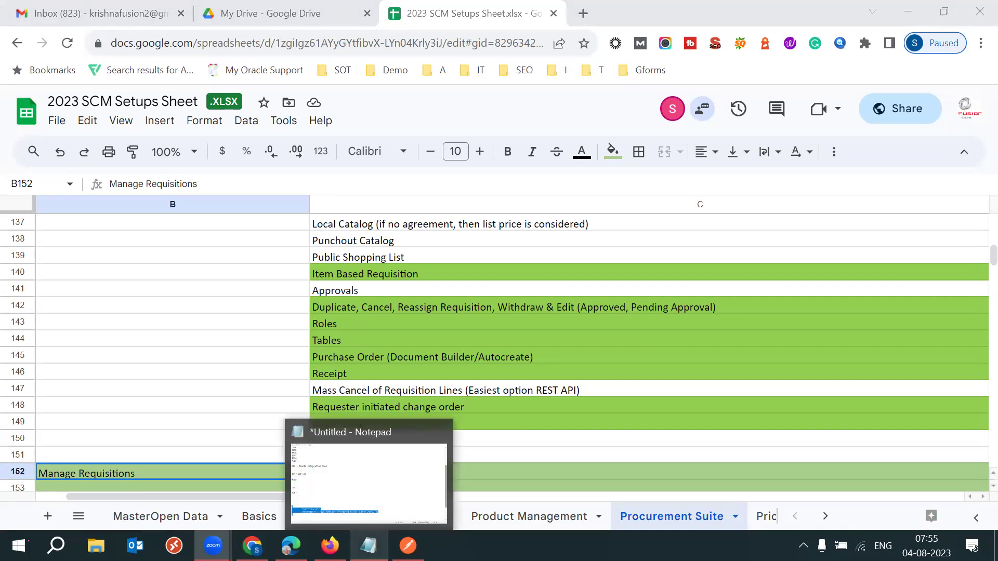
pyautogui.click(408, 546)
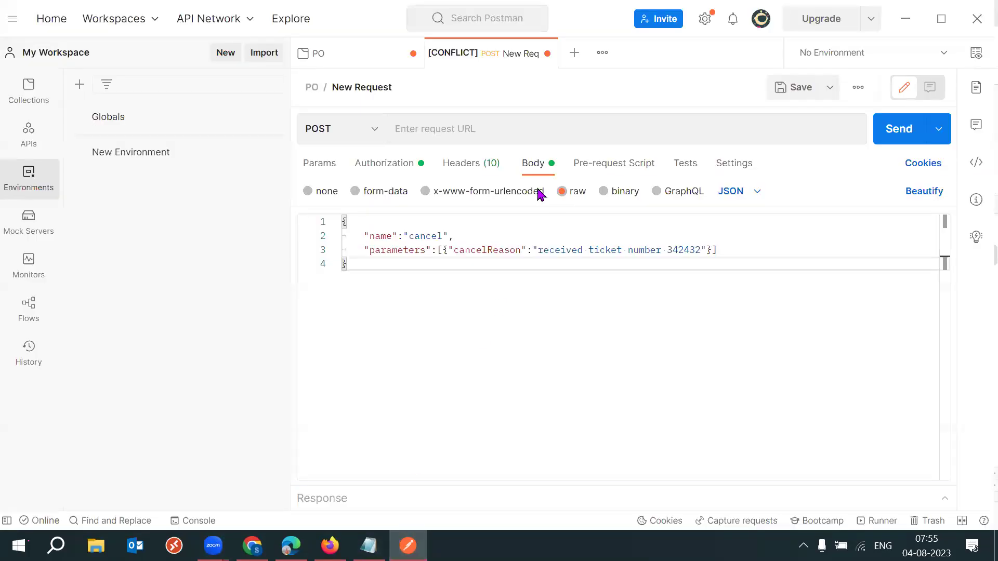
pyautogui.click(401, 167)
pyautogui.doubleClick(519, 263)
pyautogui.doubleClick(784, 265)
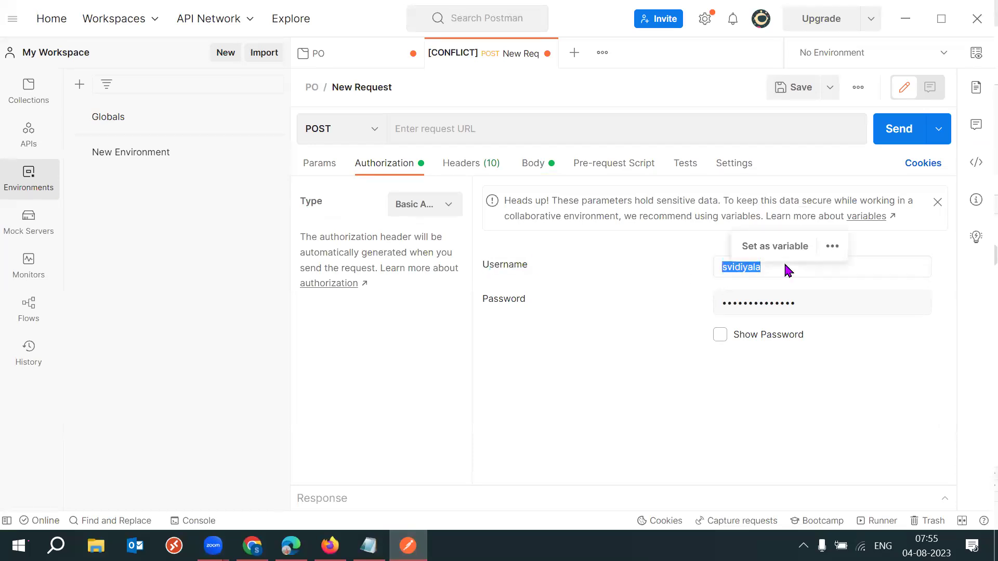
pyautogui.click(575, 307)
pyautogui.doubleClick(582, 309)
pyautogui.doubleClick(807, 303)
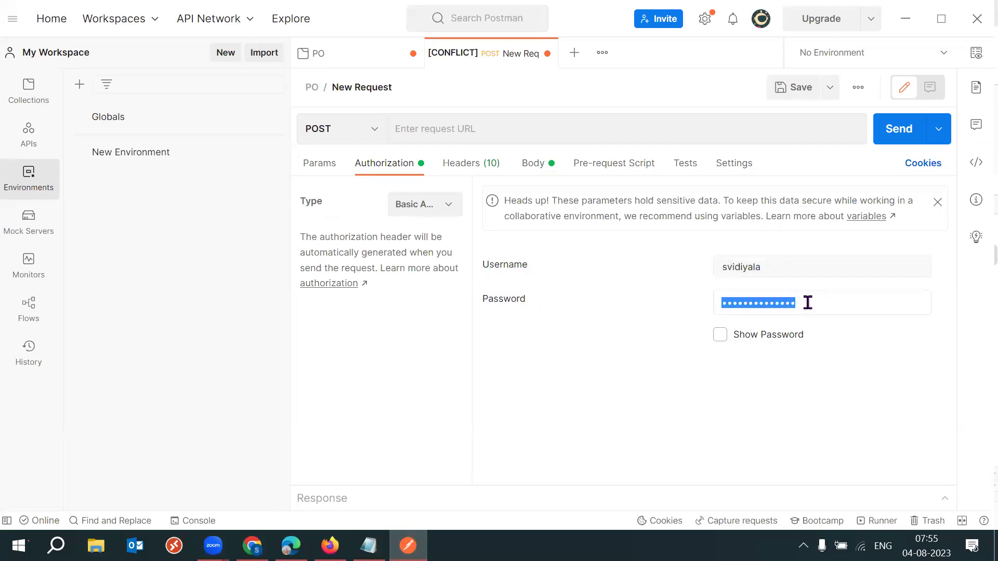
pyautogui.click(619, 286)
pyautogui.doubleClick(792, 265)
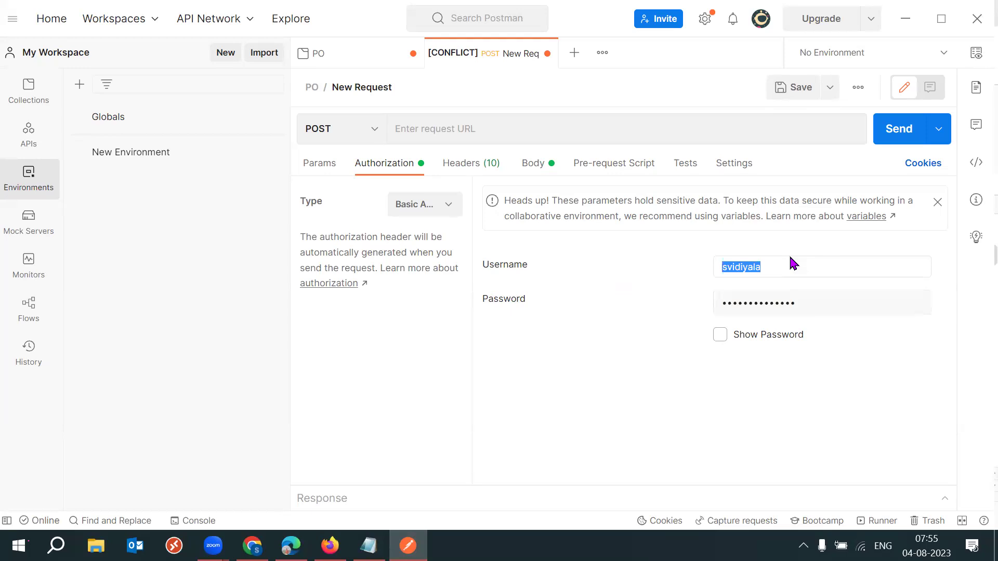
pyautogui.click(628, 303)
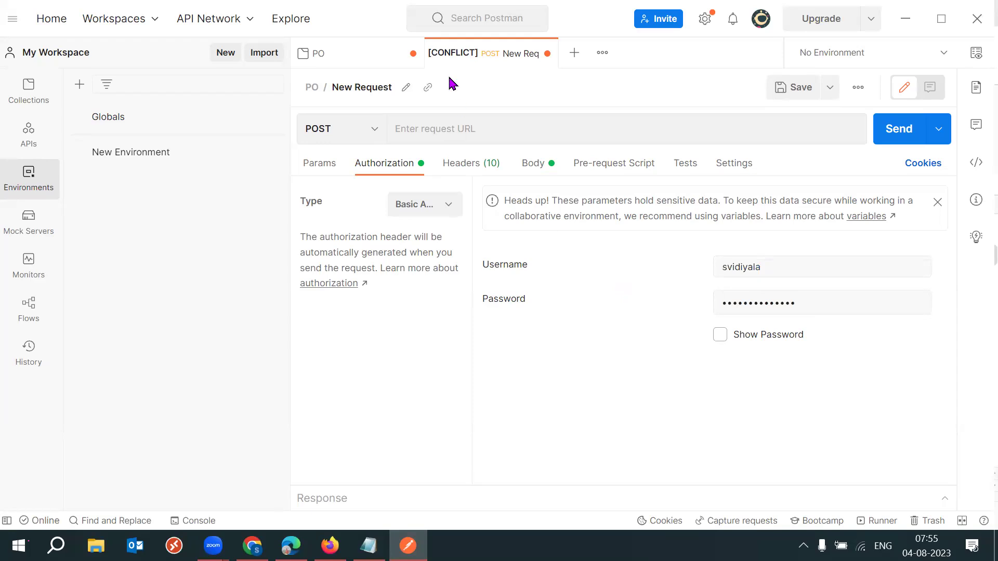
pyautogui.click(152, 20)
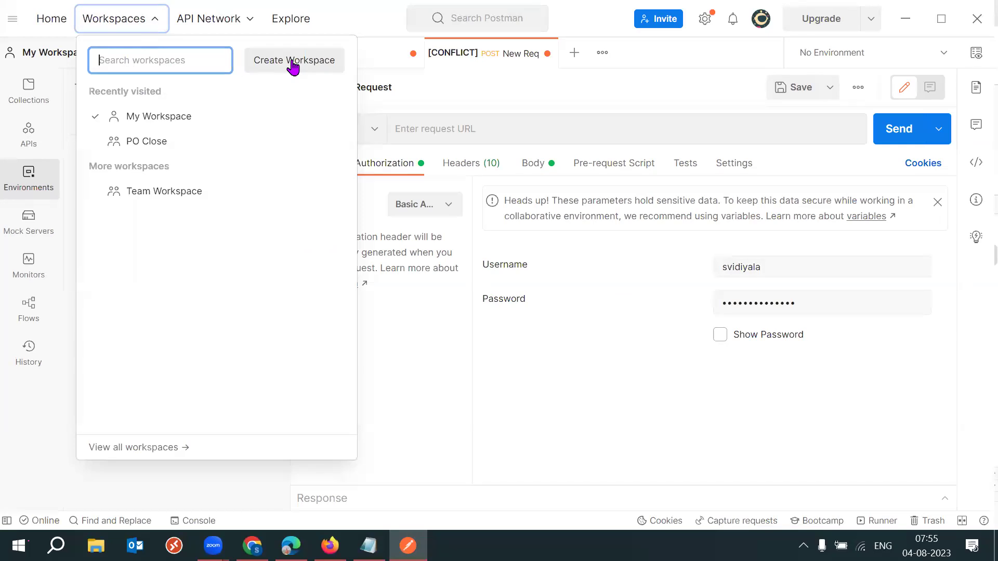
pyautogui.click(607, 328)
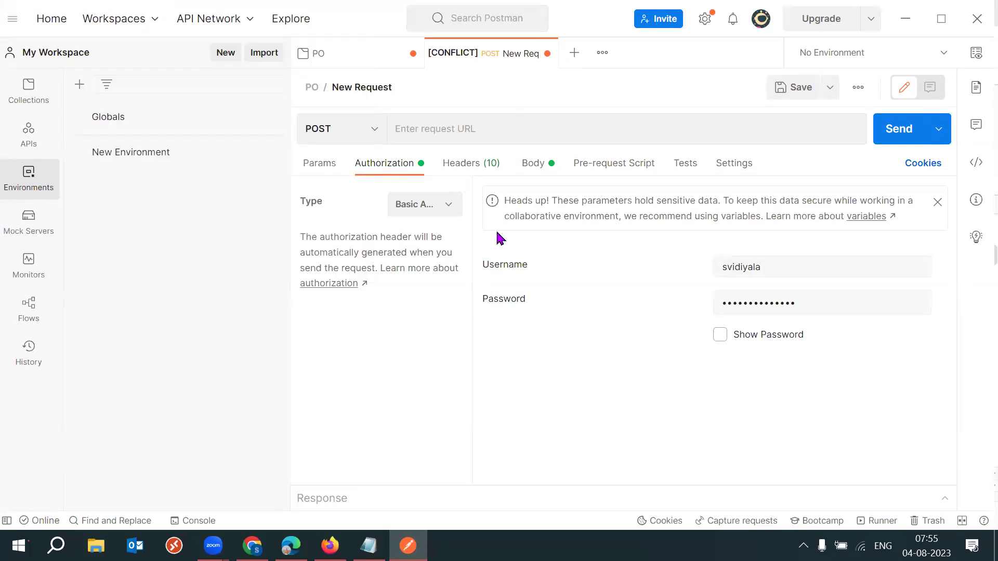
pyautogui.click(504, 124)
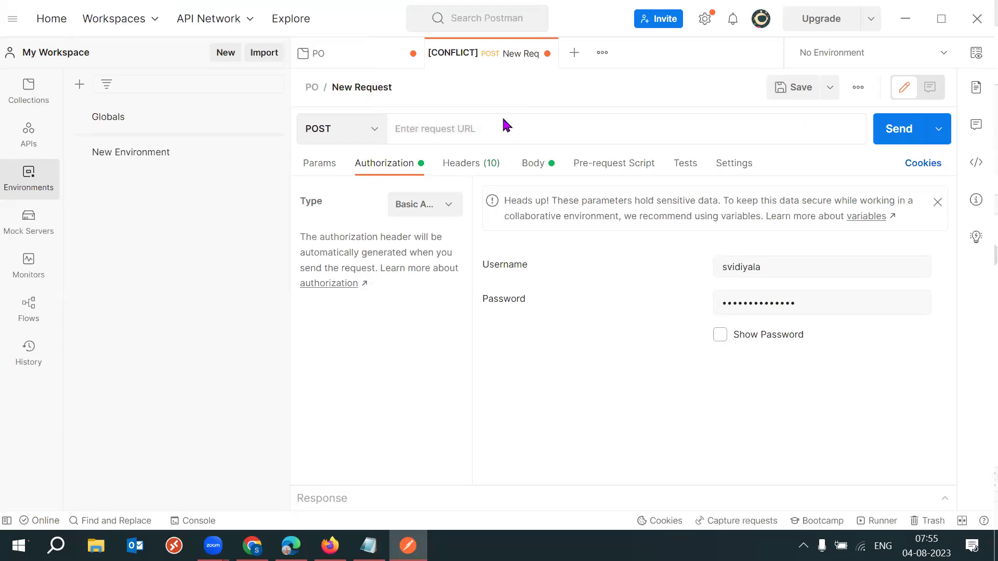
pyautogui.doubleClick(491, 267)
pyautogui.moveTo(490, 299); pyautogui.dragTo(630, 310)
pyautogui.click(630, 310)
pyautogui.click(531, 164)
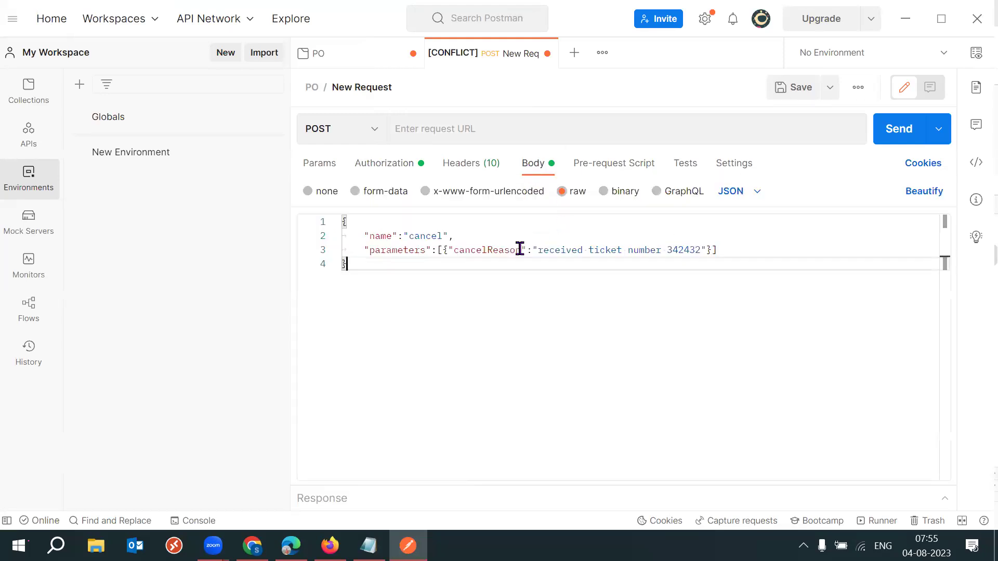
pyautogui.click(382, 273)
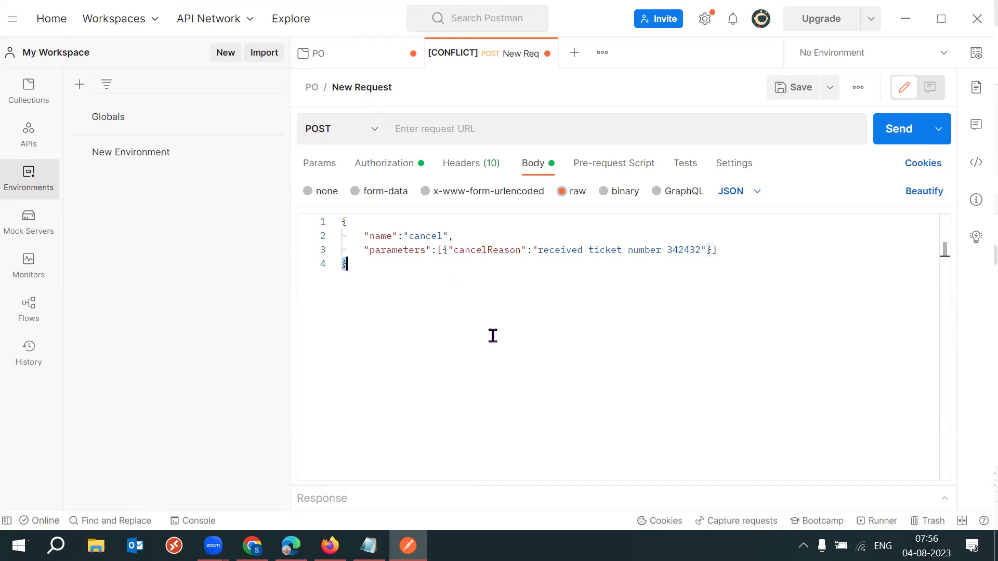
pyautogui.click(247, 72)
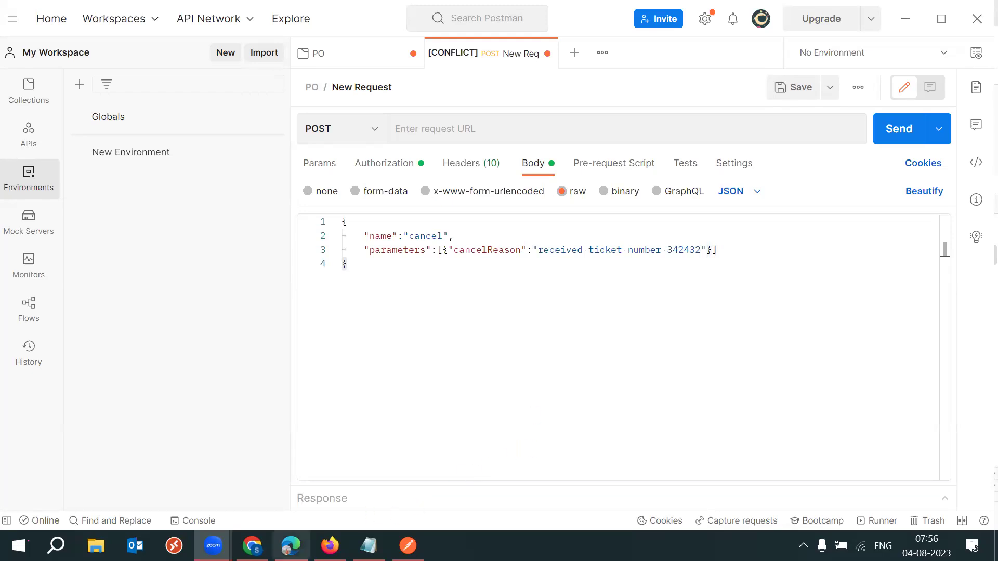
pyautogui.moveTo(252, 545)
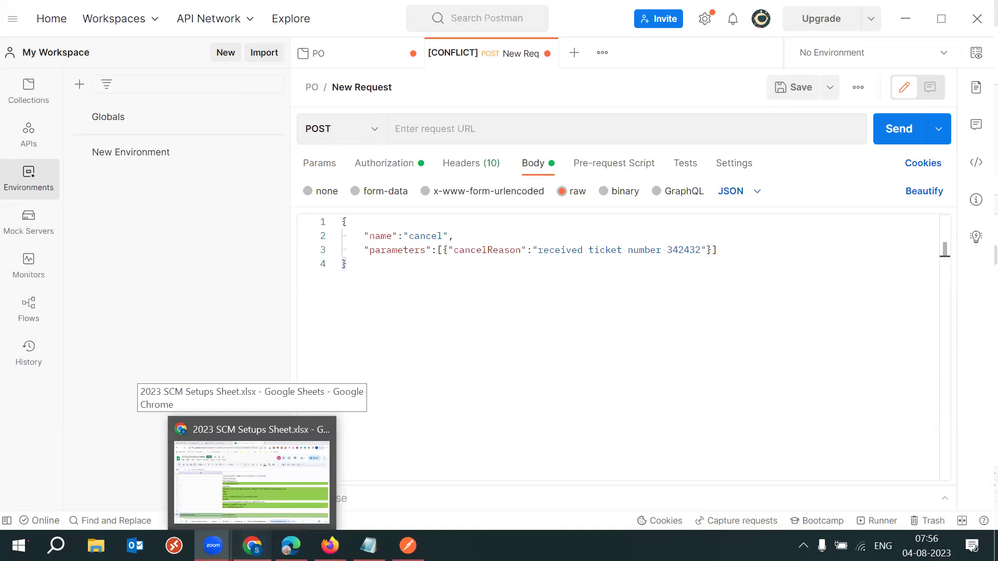
# Select C148:C149, the Requester and Buyer initiated change order topics.
pyautogui.click(260, 512)
pyautogui.click(214, 377)
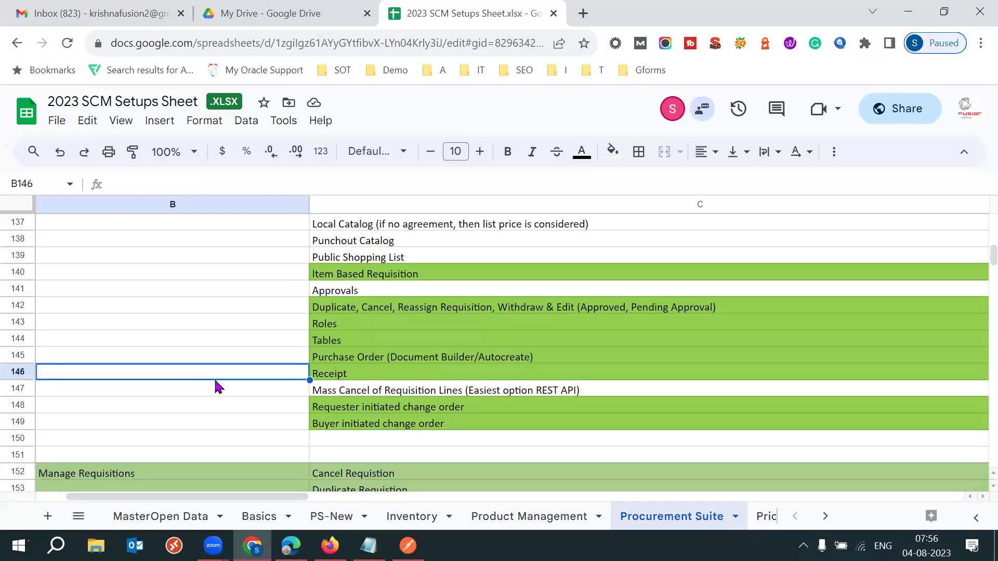
pyautogui.click(390, 410)
pyautogui.hotkey('shift', 'Down')
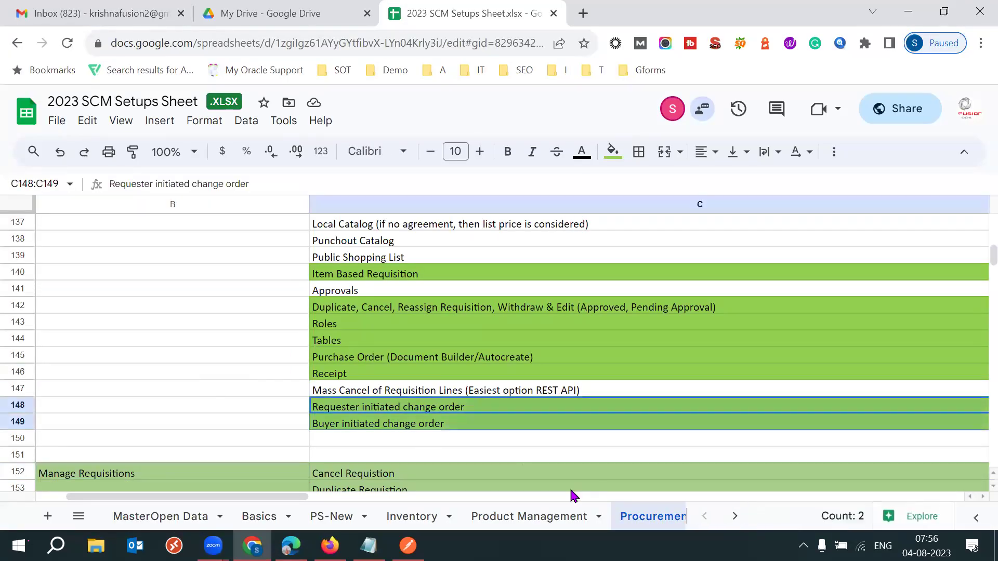
pyautogui.click(298, 408)
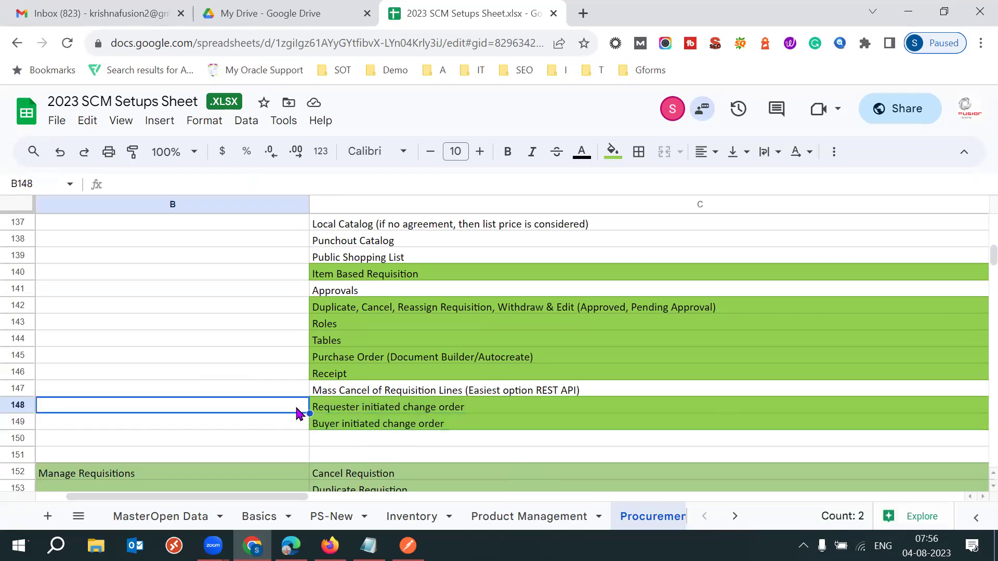
pyautogui.click(387, 408)
pyautogui.click(343, 427)
pyautogui.click(386, 411)
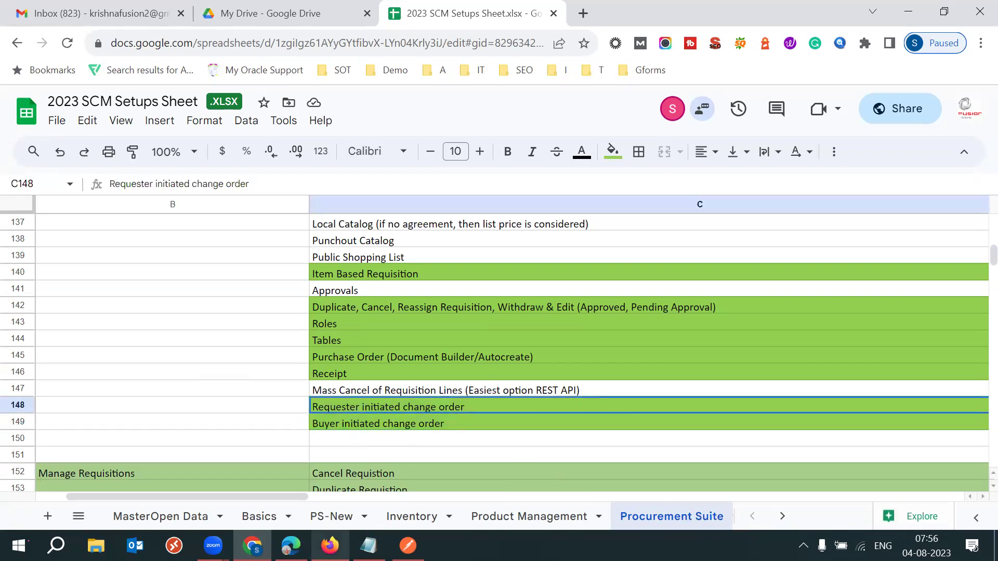
# Close the Notepad notes without saving.
pyautogui.click(291, 546)
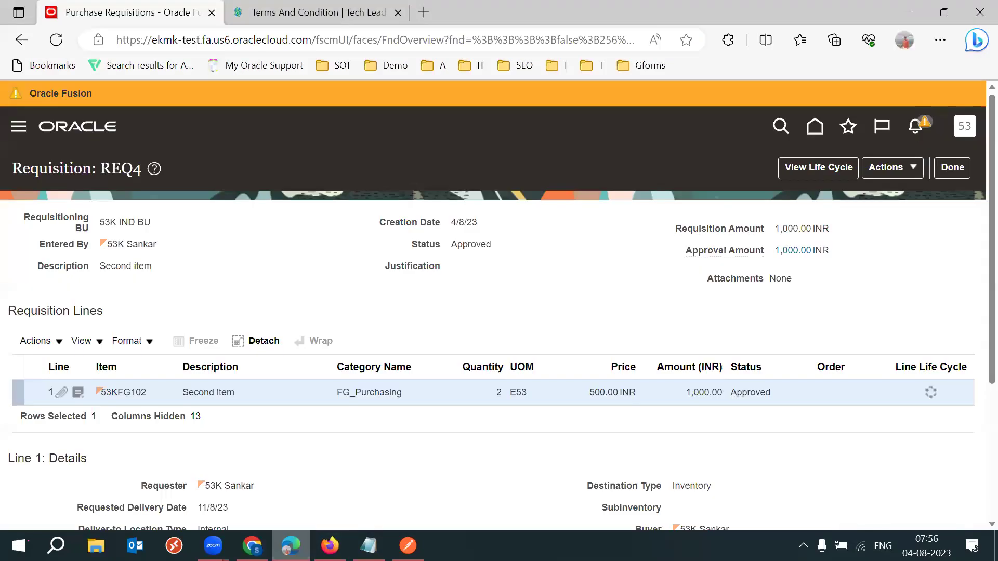
pyautogui.click(368, 546)
pyautogui.click(430, 379)
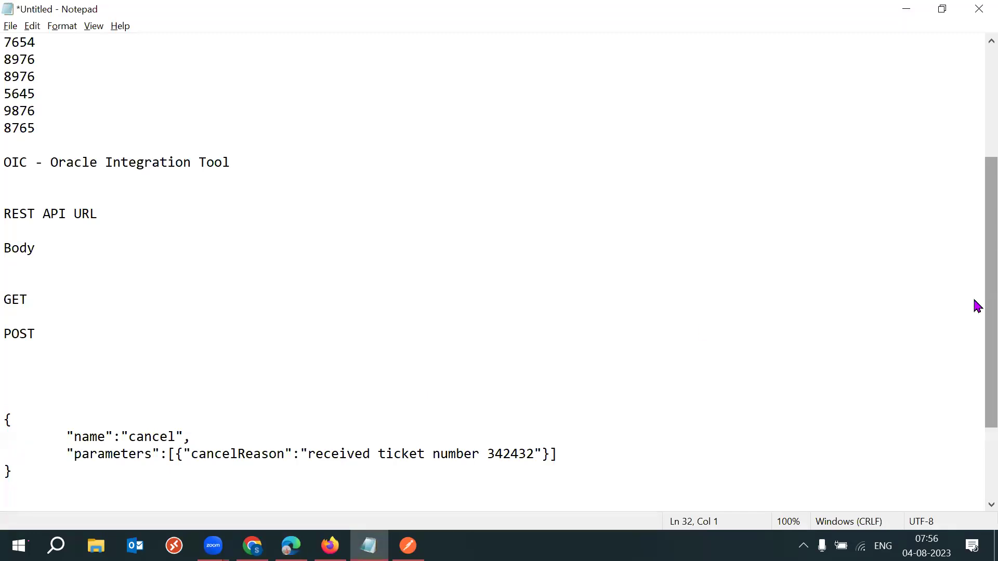
pyautogui.scroll(4, 975, 191)
pyautogui.scroll(-1, 976, 295)
pyautogui.scroll(-5, 973, 364)
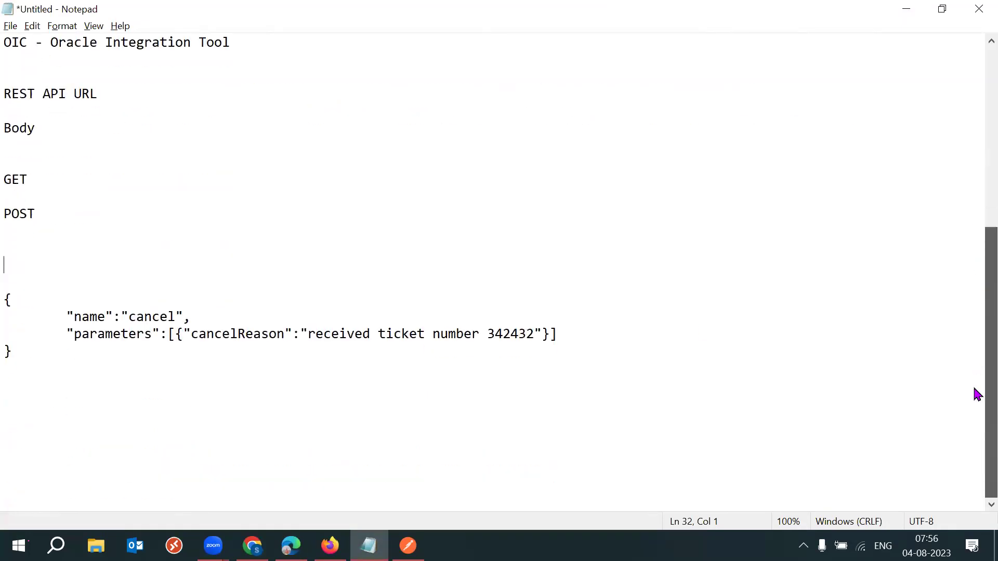
pyautogui.scroll(6, 973, 219)
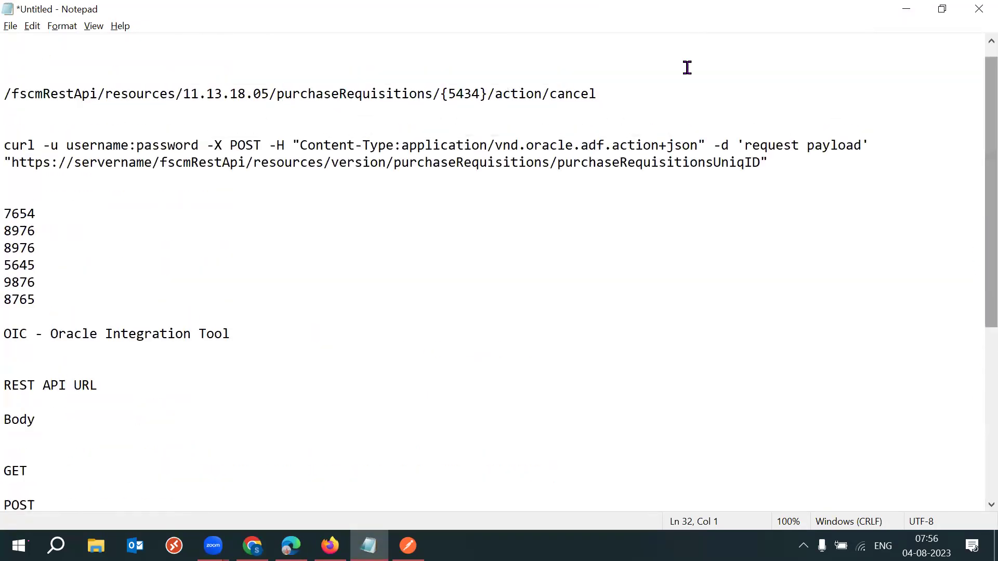
pyautogui.hotkey('alt', 'F4')
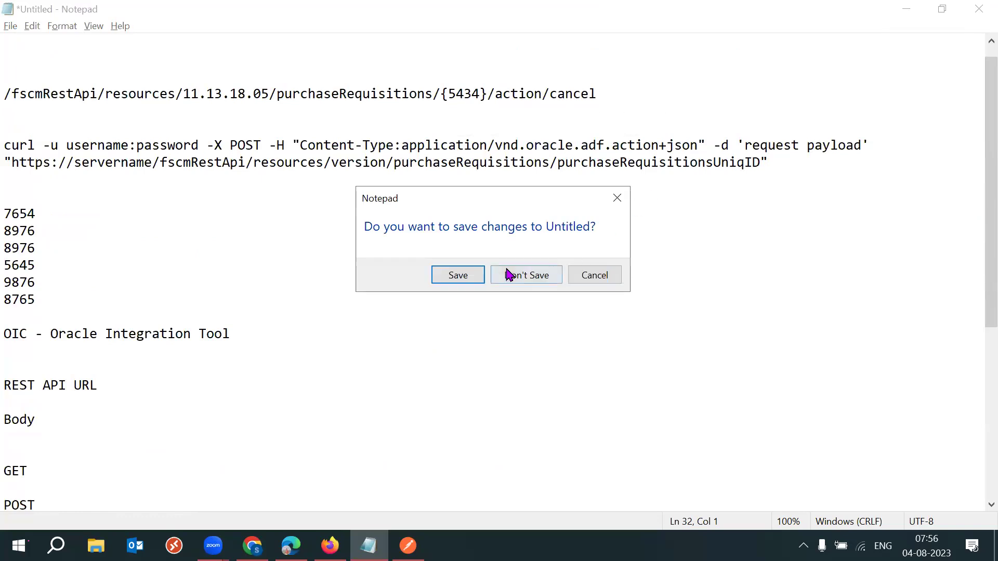
pyautogui.click(508, 274)
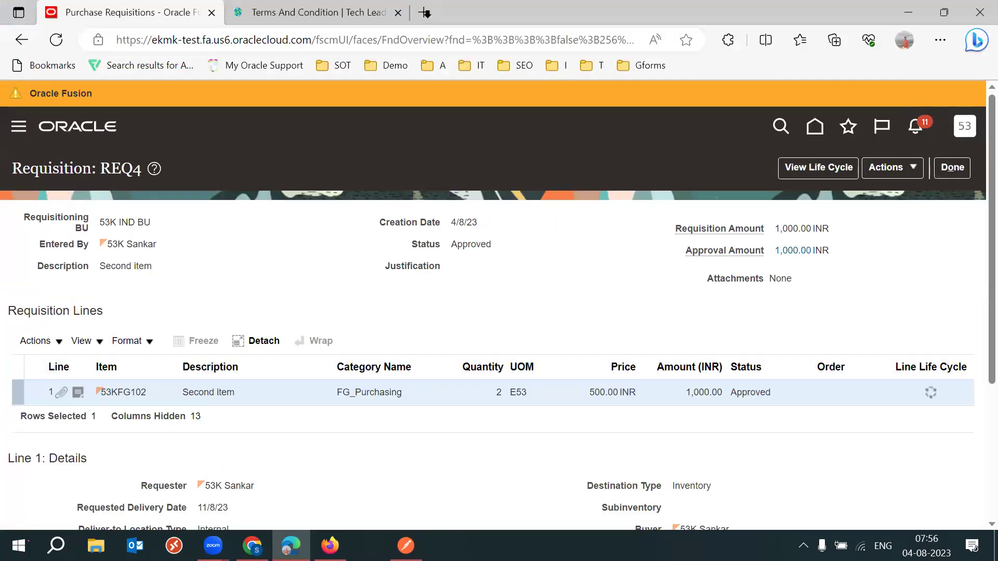
# Select the text of cell C148 in Sheets, then switch to requisition REQ4.
pyautogui.click(252, 546)
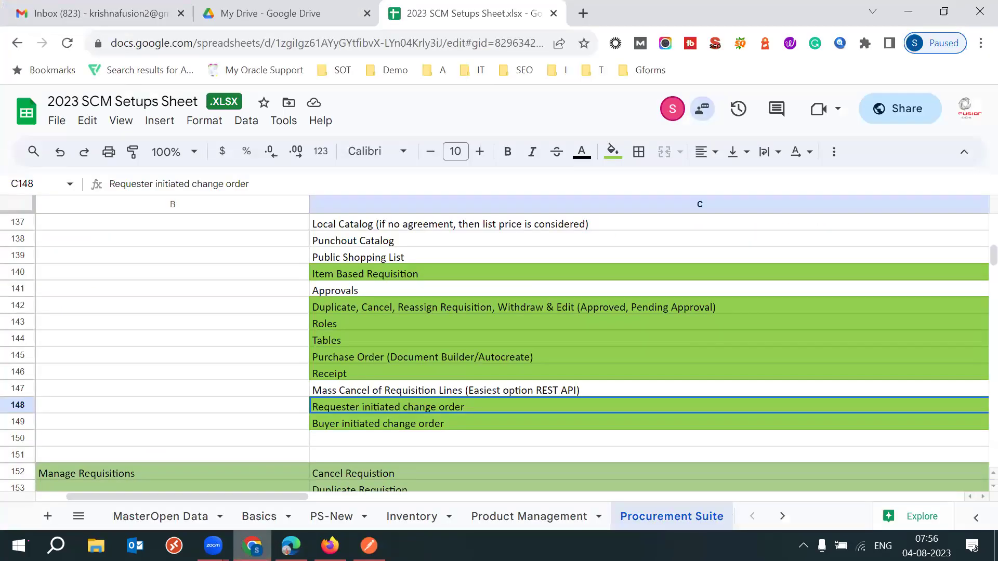
pyautogui.click(267, 411)
pyautogui.click(387, 411)
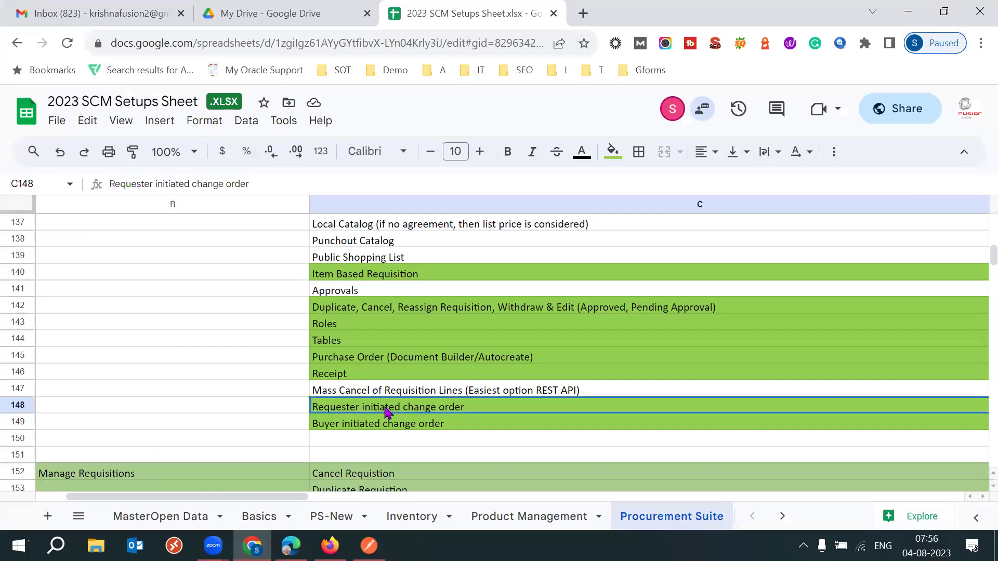
pyautogui.doubleClick(383, 406)
pyautogui.tripleClick(229, 404)
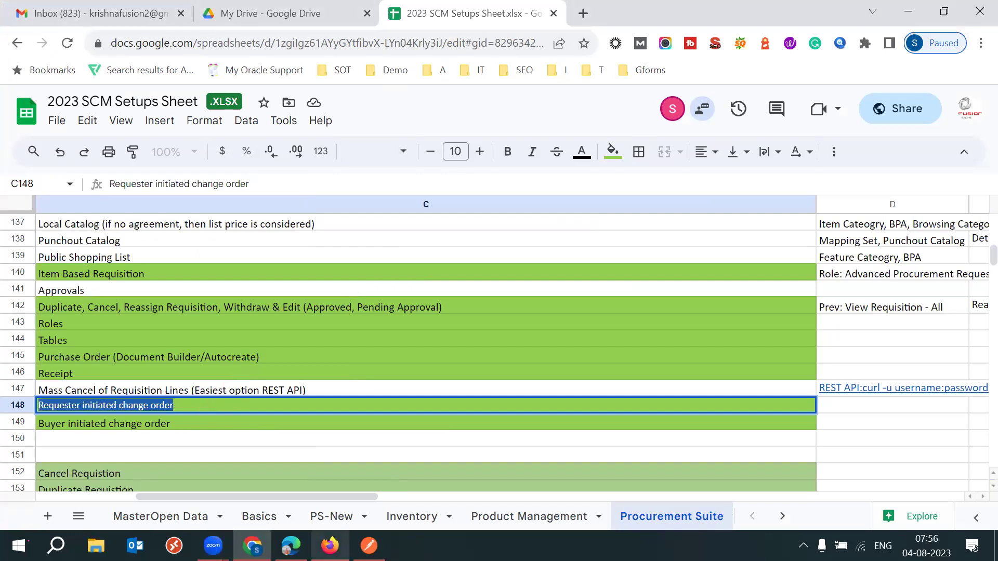
pyautogui.click(291, 546)
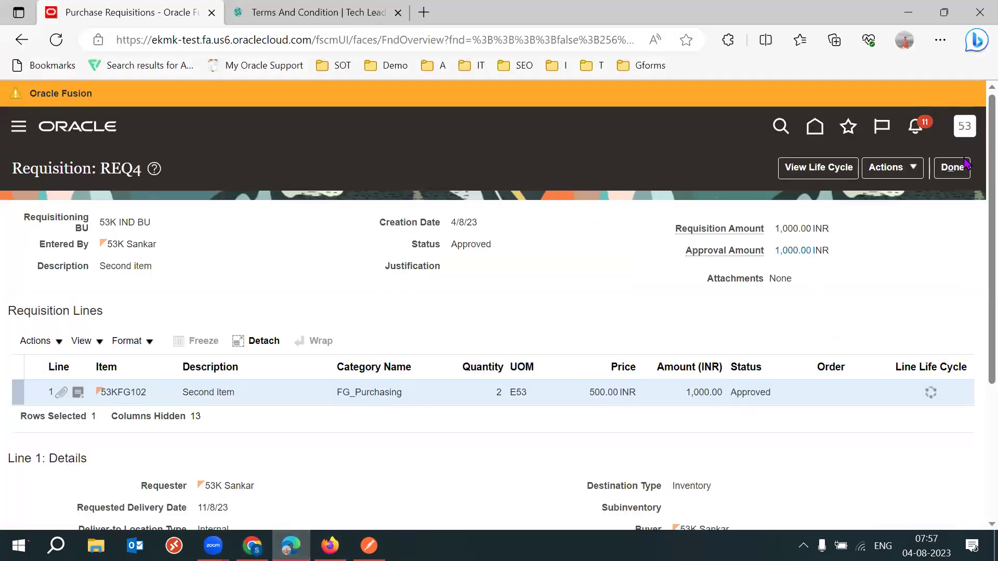
# Leave REQ4, open requisition REQ2 from Recent Requisitions, and go full screen.
pyautogui.click(961, 176)
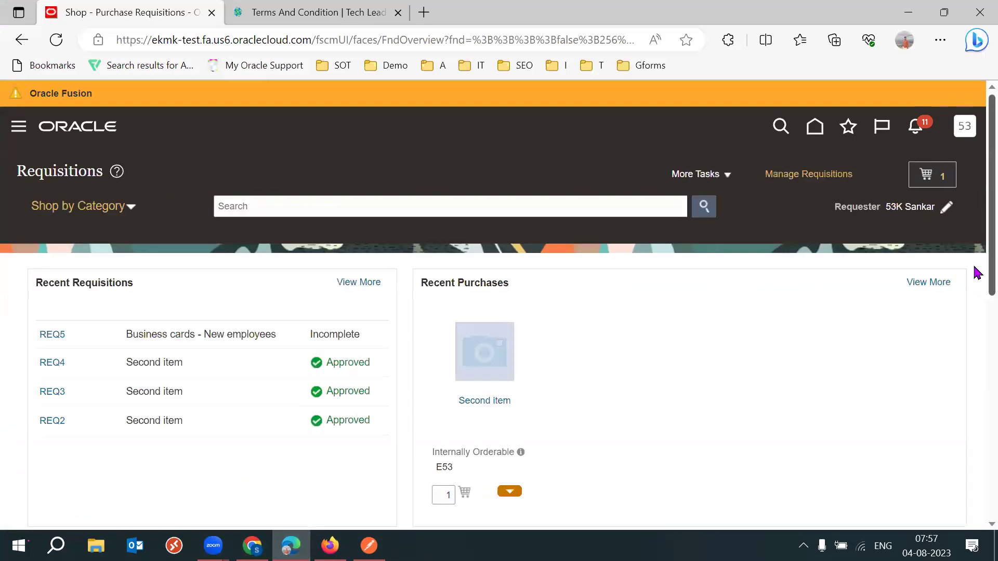
pyautogui.scroll(-3, 975, 291)
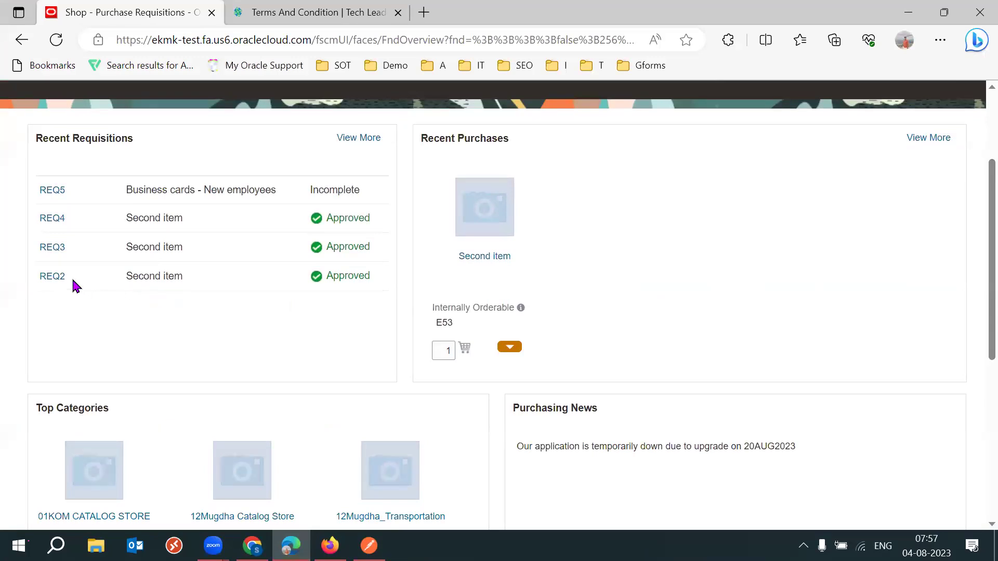
pyautogui.click(51, 277)
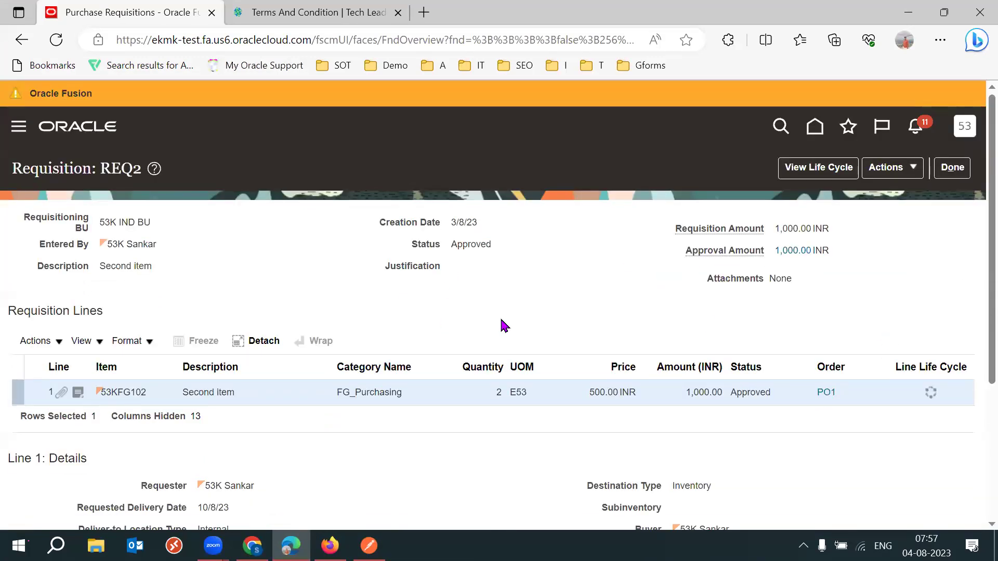
pyautogui.press('F11')
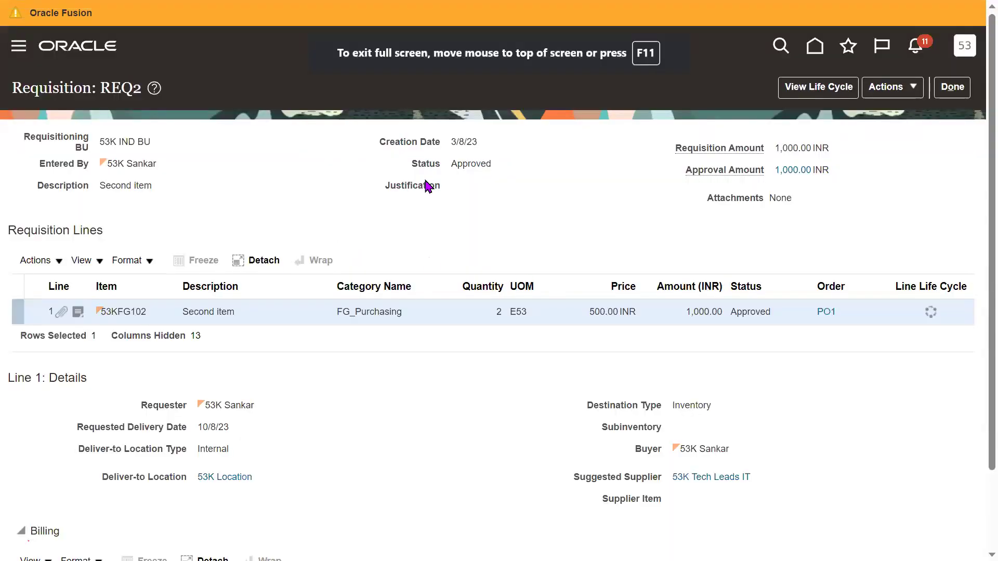
# Choose Actions > Edit Order on REQ2 to reach the change order warning.
pyautogui.click(914, 92)
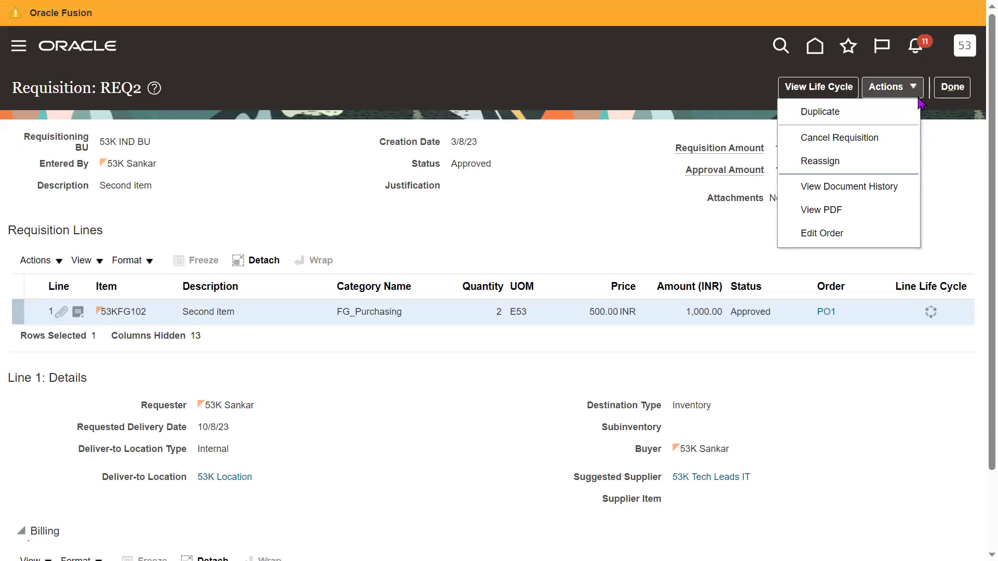
pyautogui.click(845, 232)
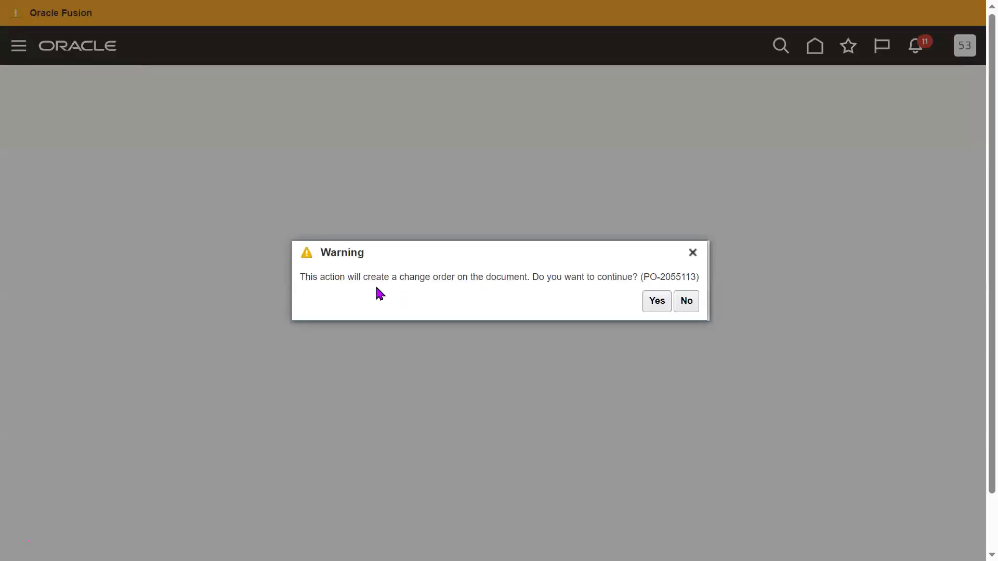
pyautogui.moveTo(334, 279); pyautogui.dragTo(640, 288)
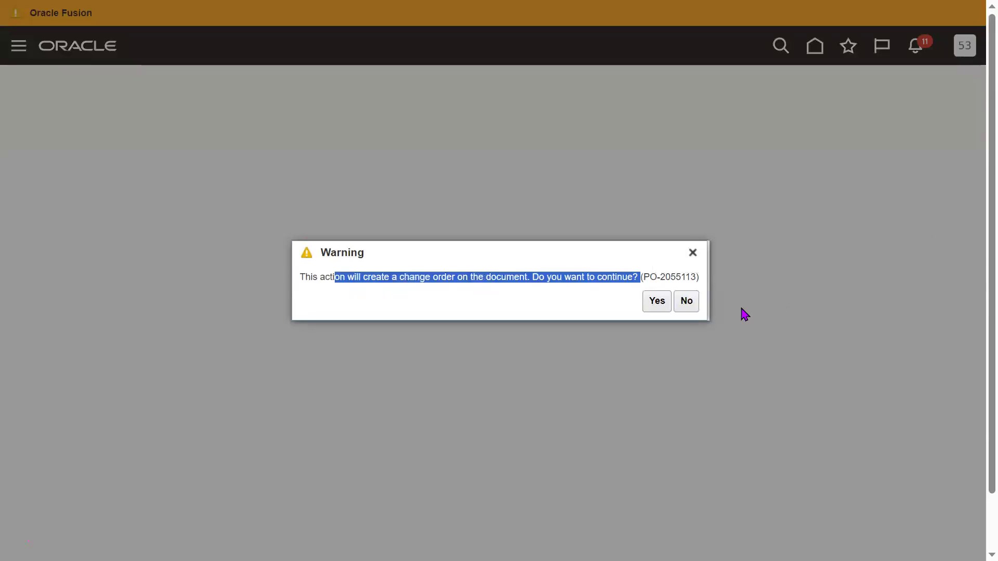
# Confirm change order 1 and raise the line quantity from 2 to 3.
pyautogui.click(663, 305)
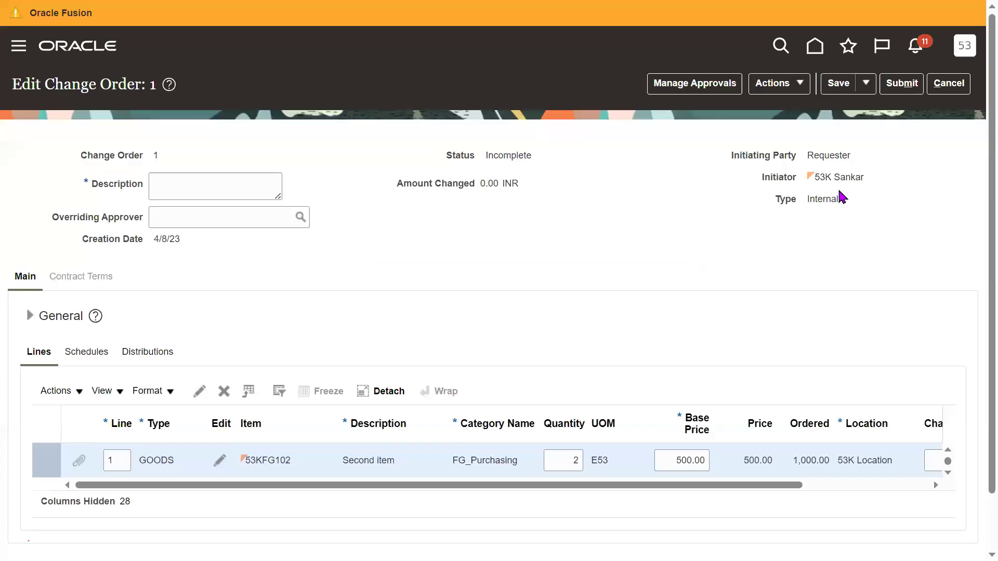
pyautogui.scroll(-1, 973, 286)
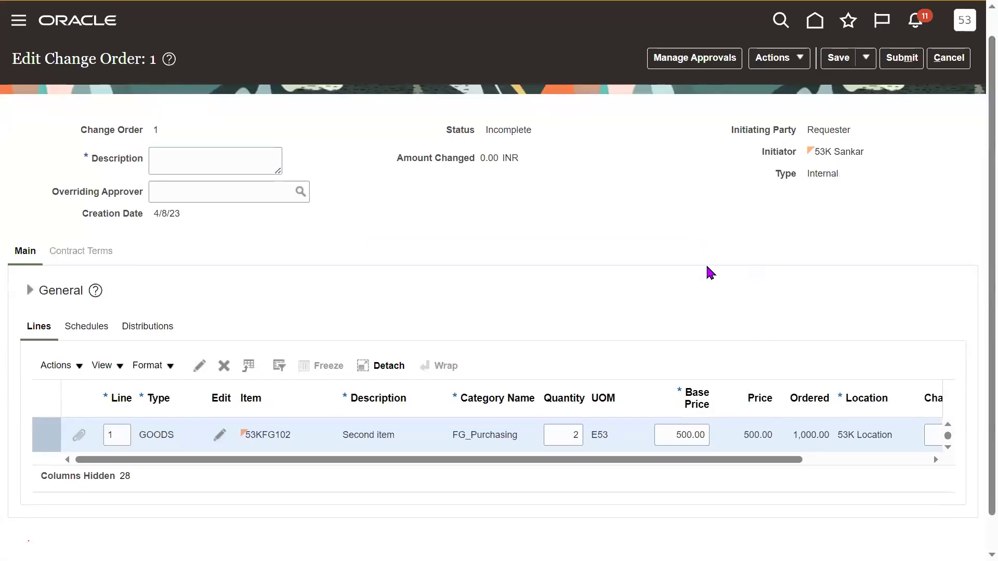
pyautogui.click(569, 443)
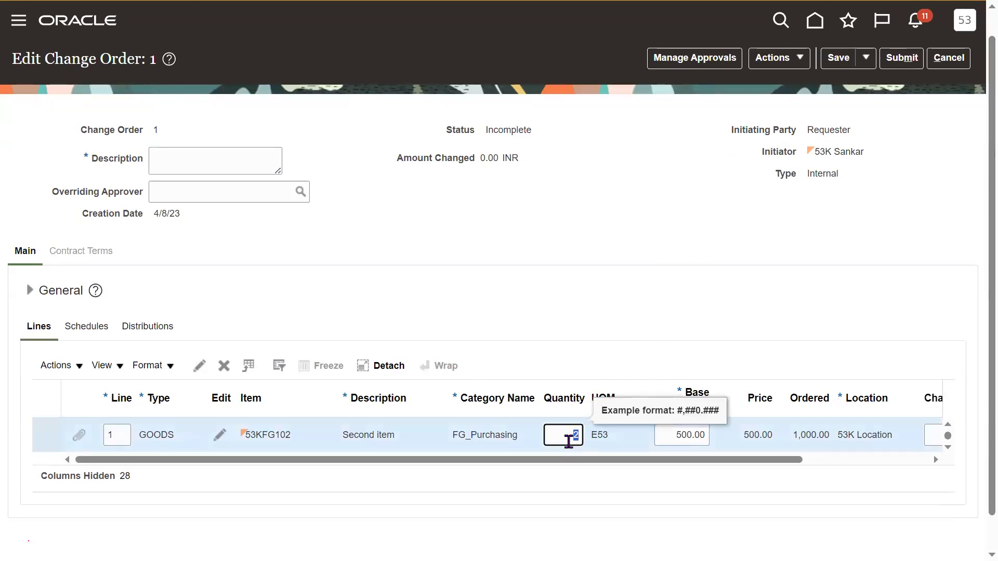
pyautogui.click(640, 294)
pyautogui.click(577, 428)
pyautogui.click(587, 326)
pyautogui.click(572, 441)
pyautogui.write('3')
pyautogui.press('Tab')
pyautogui.click(601, 260)
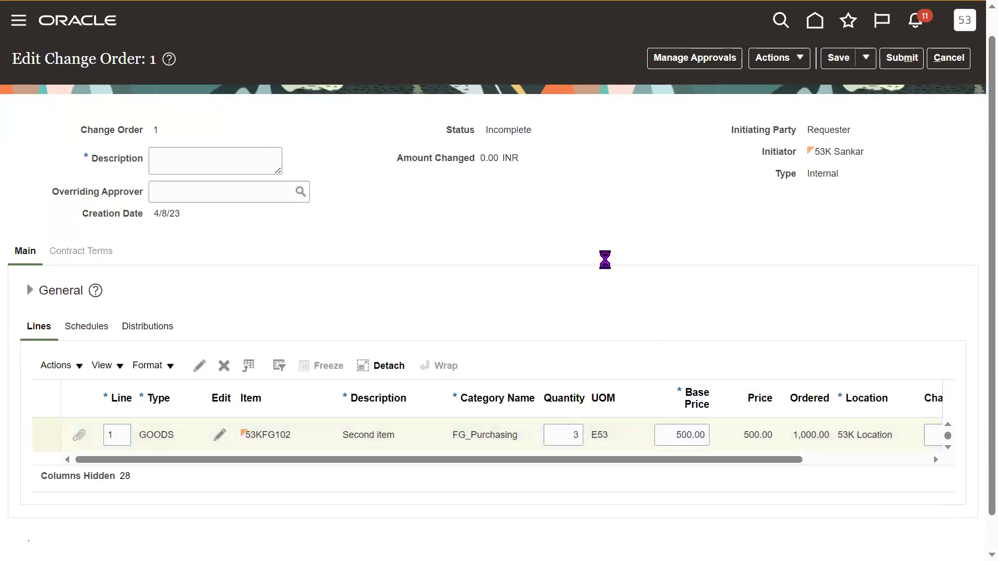
# Describe the change as 'increasing the qty from 2 to 3' and submit, which triggers a schedule-quantity mismatch error.
pyautogui.click(220, 158)
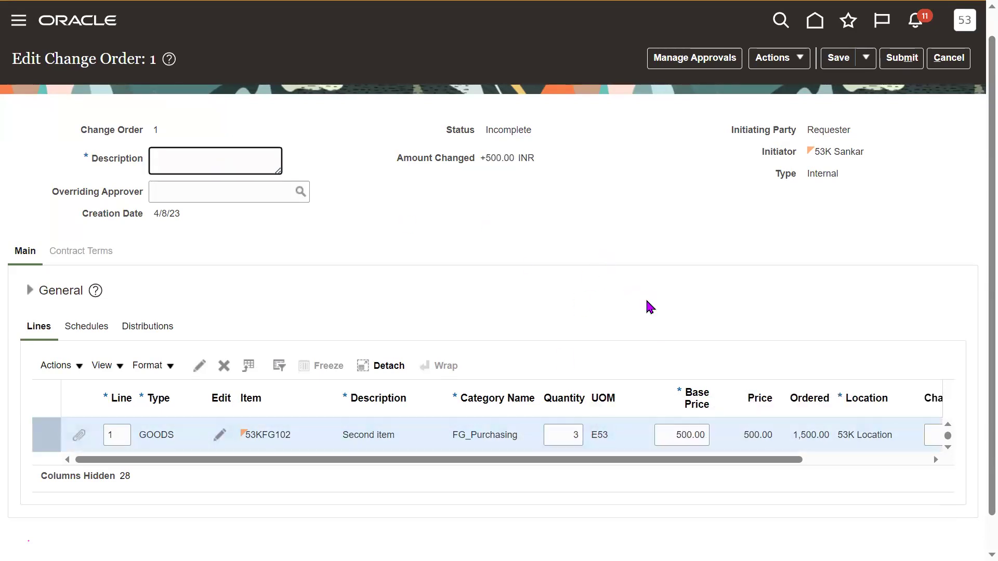
pyautogui.write('increasing the qty from 2 to 3')
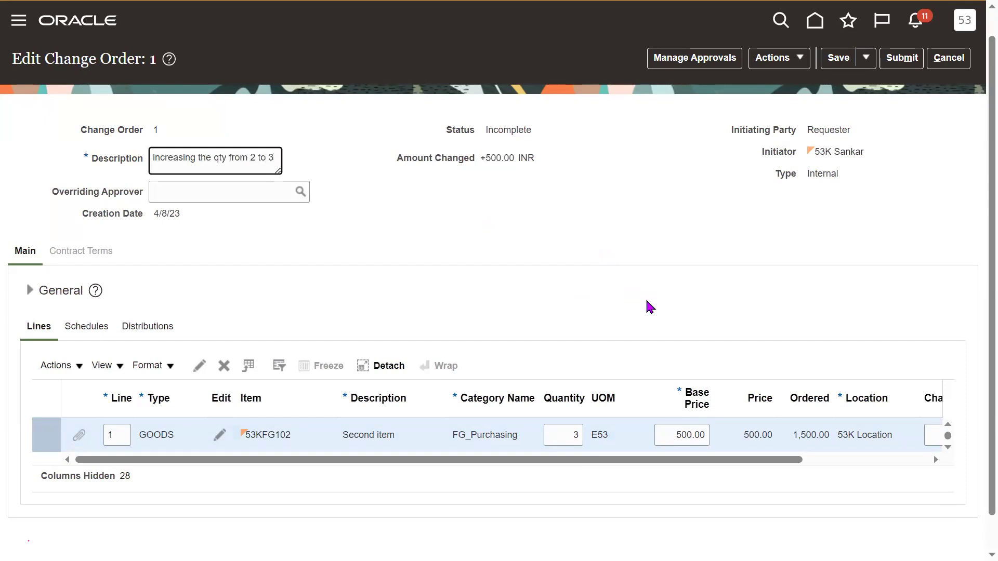
pyautogui.click(650, 307)
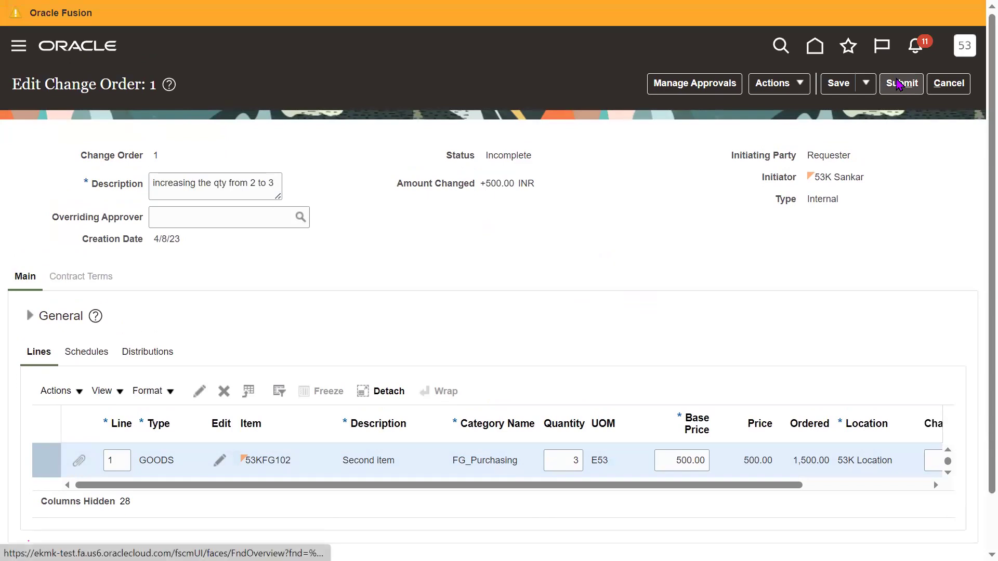
pyautogui.click(898, 83)
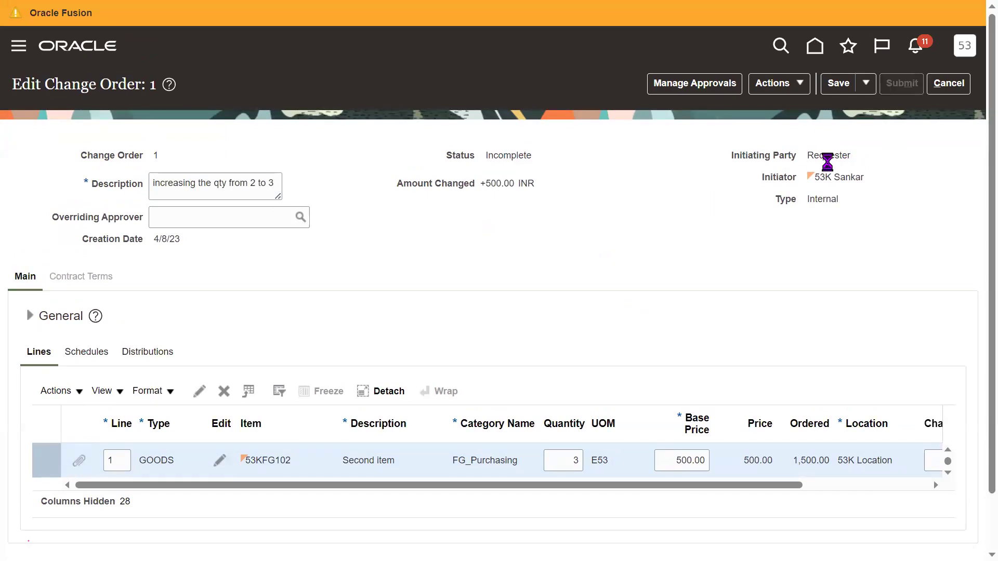
pyautogui.moveTo(733, 155); pyautogui.dragTo(856, 154)
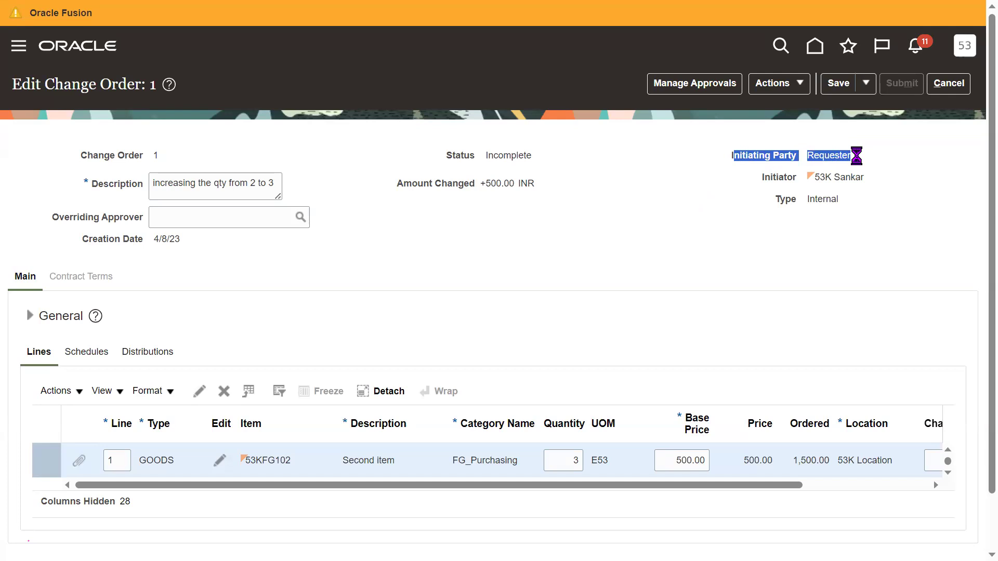
pyautogui.click(816, 286)
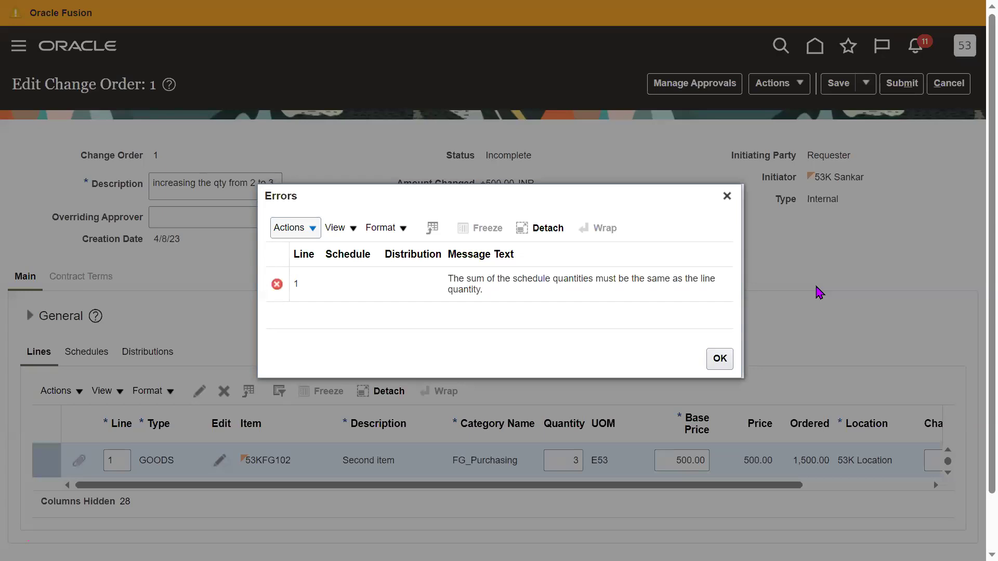
# Dismiss the error and bring up the order line's schedules.
pyautogui.moveTo(450, 279); pyautogui.dragTo(533, 297)
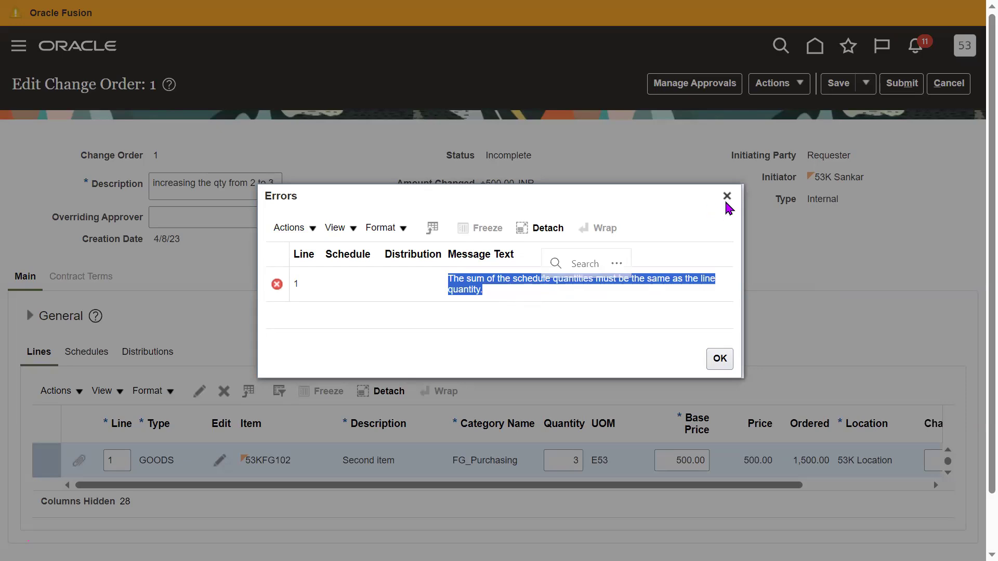
pyautogui.press('Escape')
pyautogui.click(87, 353)
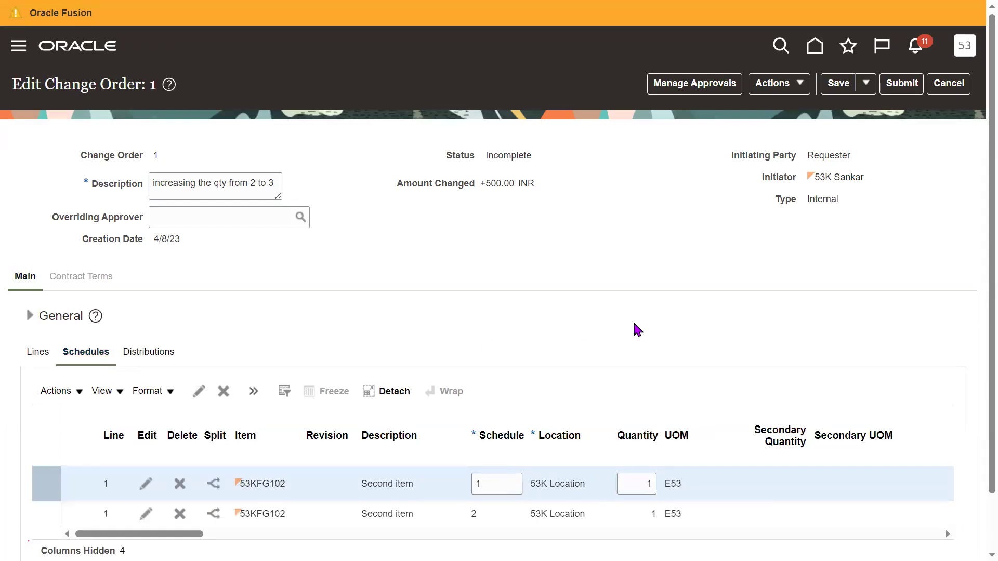
pyautogui.scroll(-1, 973, 291)
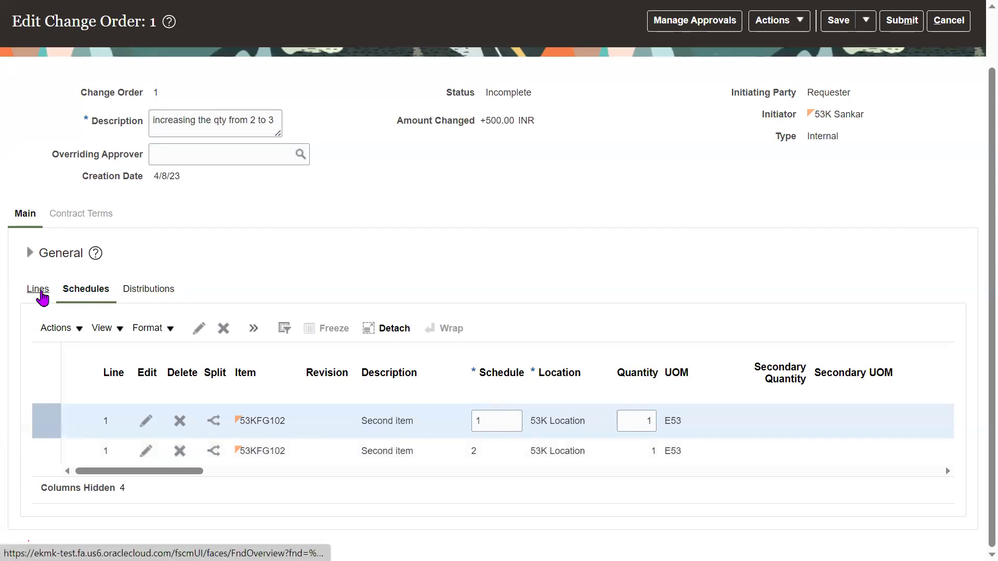
pyautogui.click(40, 291)
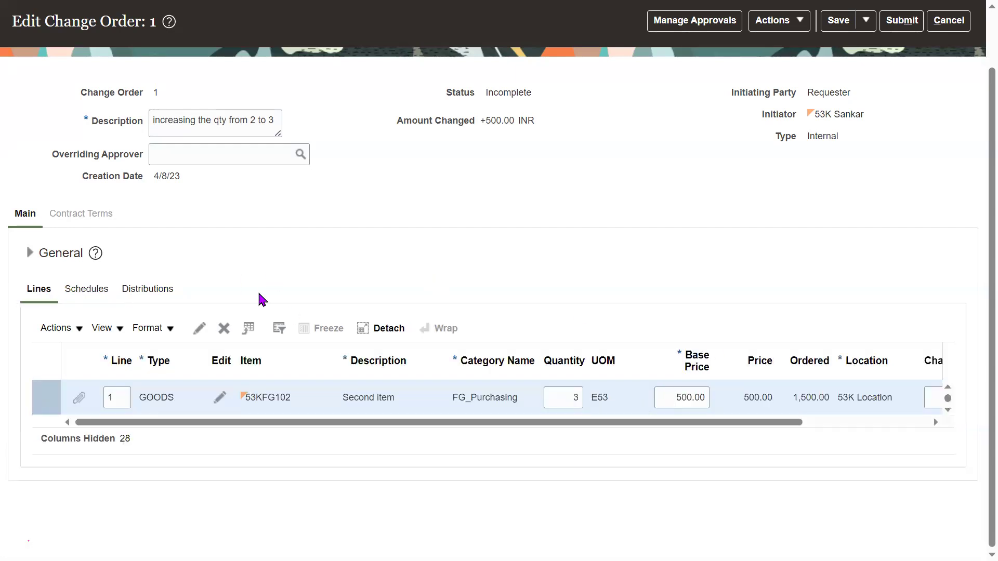
pyautogui.click(84, 290)
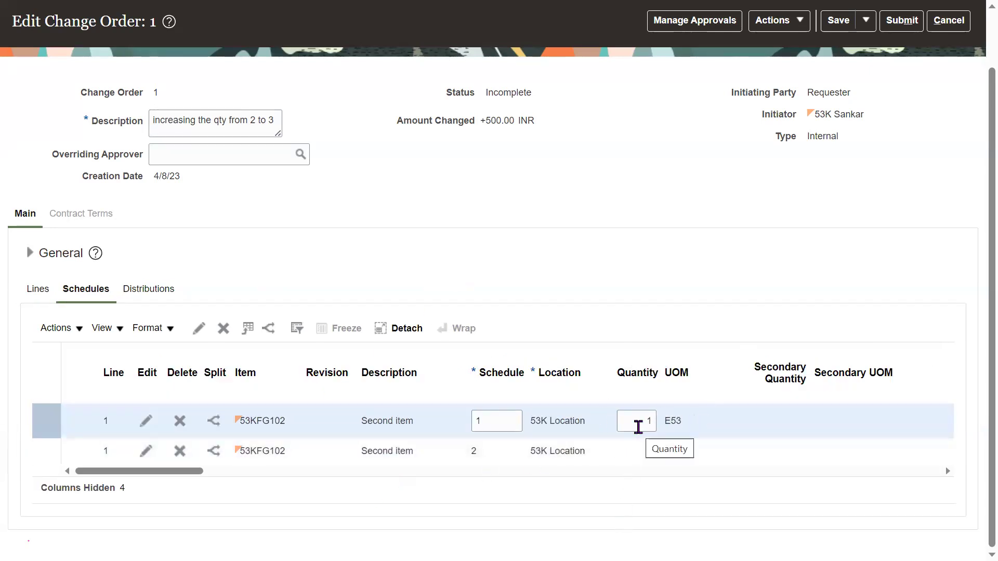
# Change the first schedule's quantity from 1 to 2 and submit the change order.
pyautogui.doubleClick(638, 425)
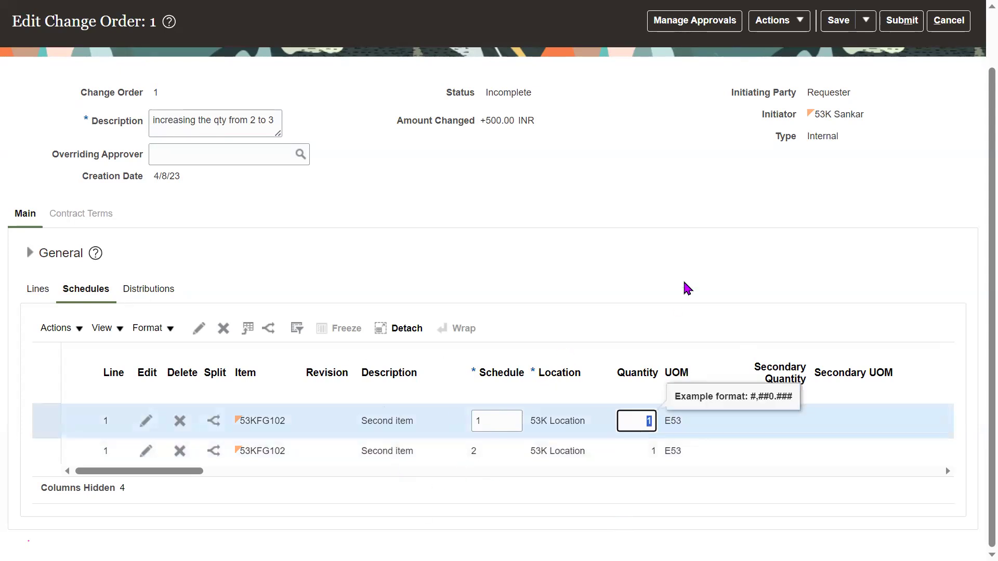
pyautogui.press('Tab')
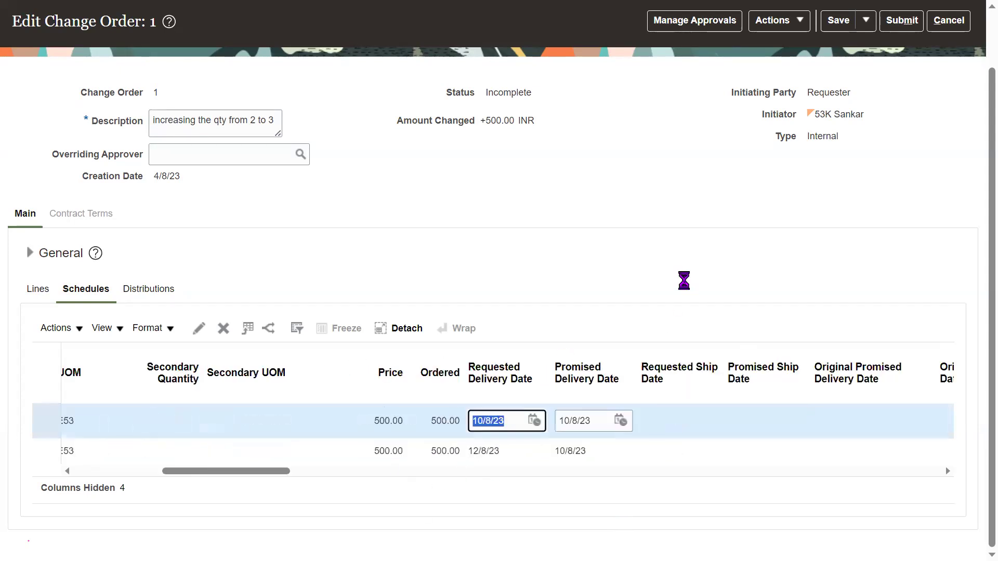
pyautogui.scroll(2, 973, 272)
pyautogui.click(901, 83)
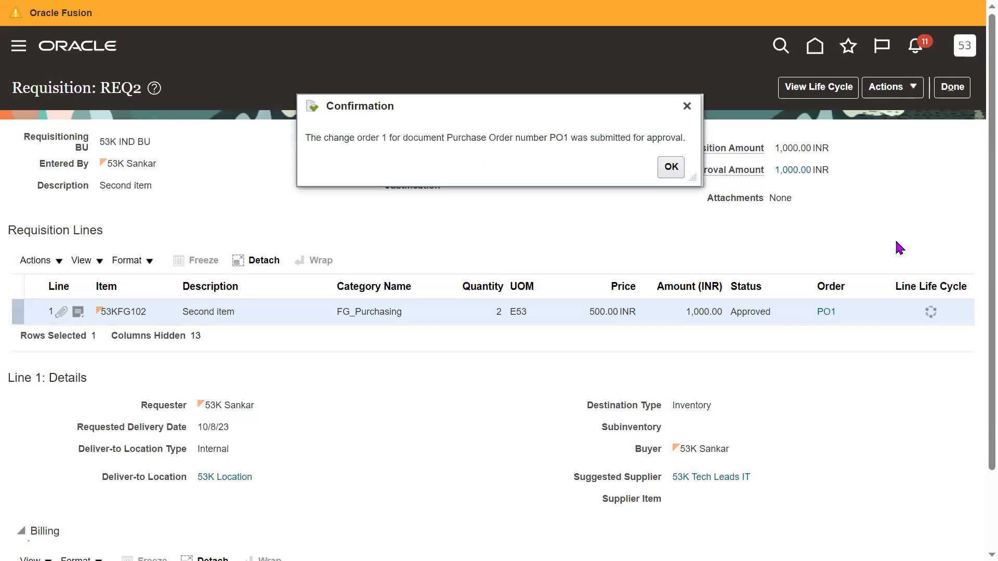
# Close the change order 1 confirmation, exit full-screen and close the Terms And Condition tab.
pyautogui.moveTo(418, 137); pyautogui.dragTo(570, 137)
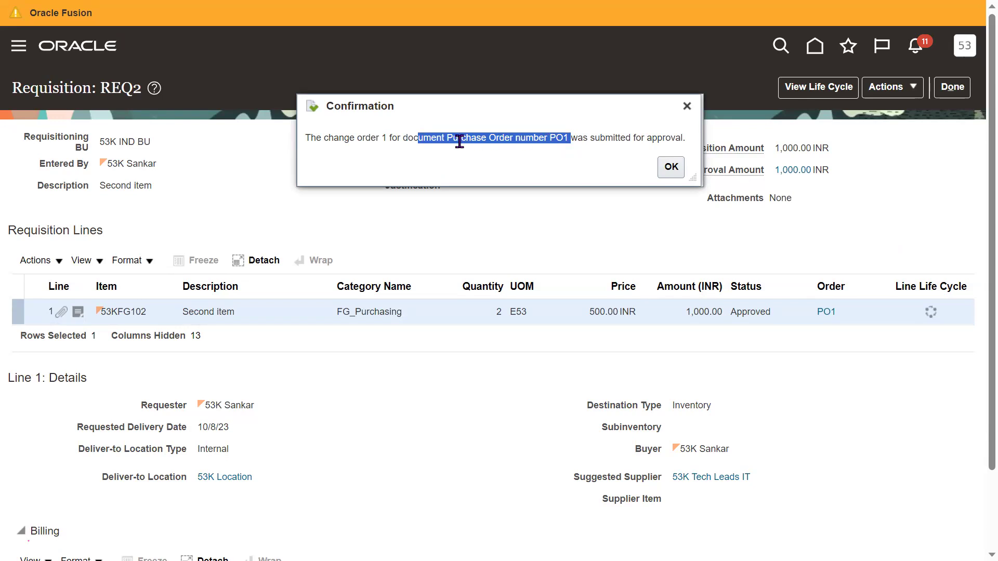
pyautogui.moveTo(382, 139); pyautogui.dragTo(412, 139)
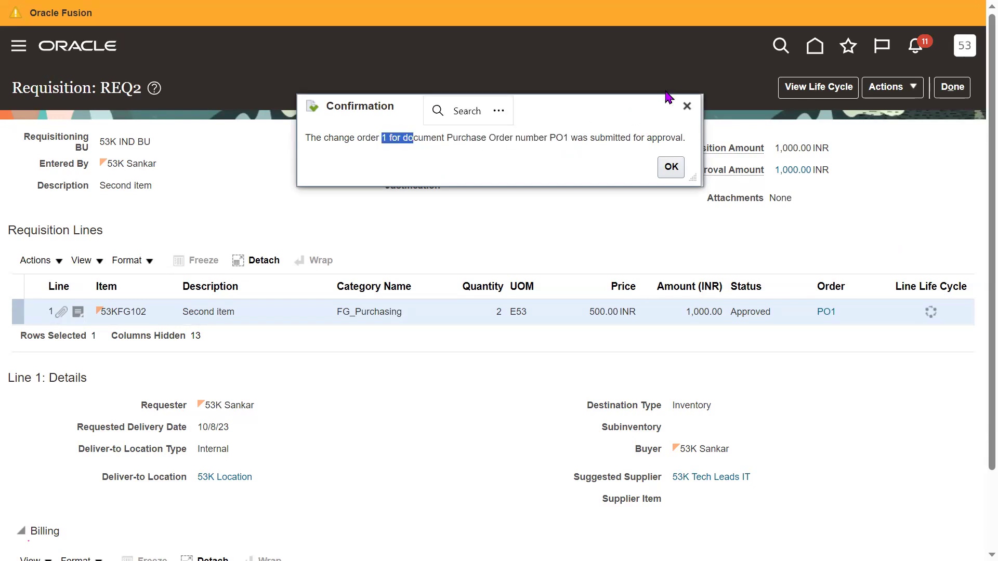
pyautogui.click(687, 107)
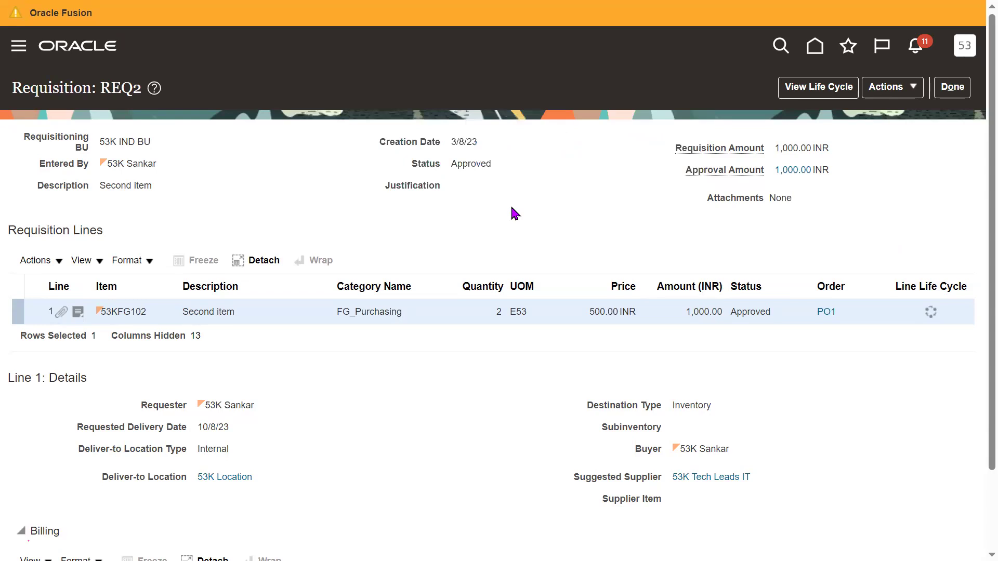
pyautogui.press('F11')
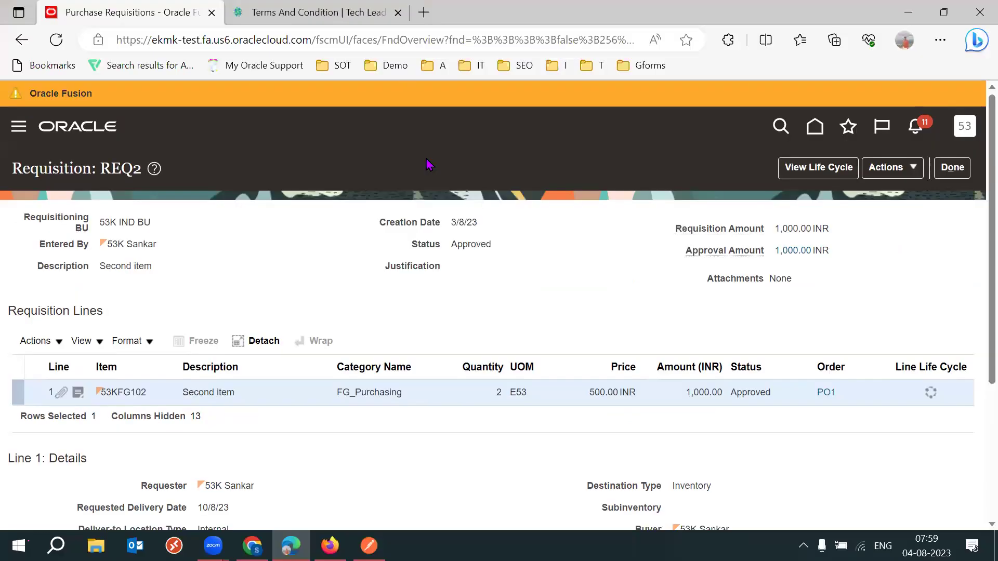
pyautogui.click(318, 11)
pyautogui.middleClick(319, 11)
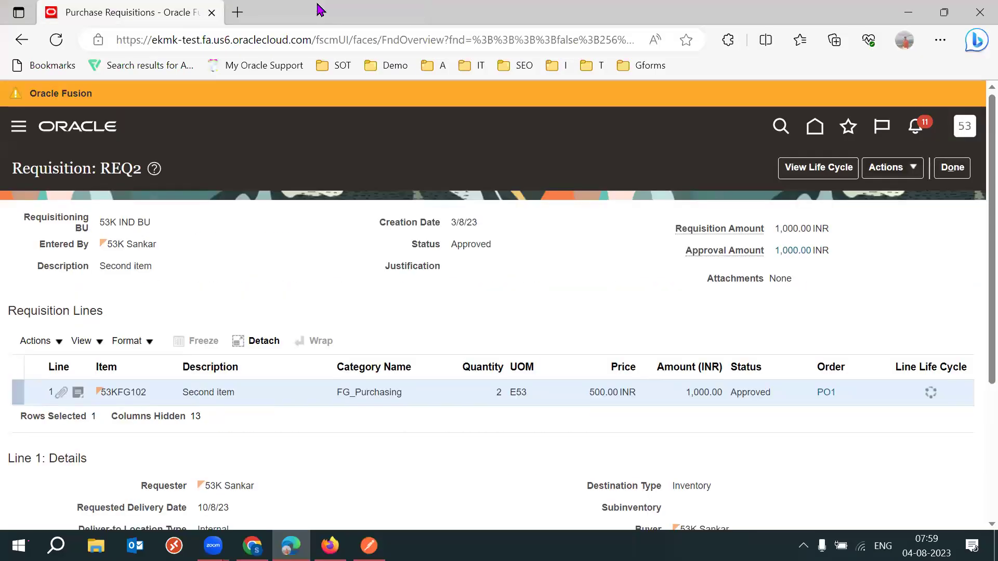
# Switch to the Oracle browser window and discard the unsaved shopping list.
pyautogui.click(330, 545)
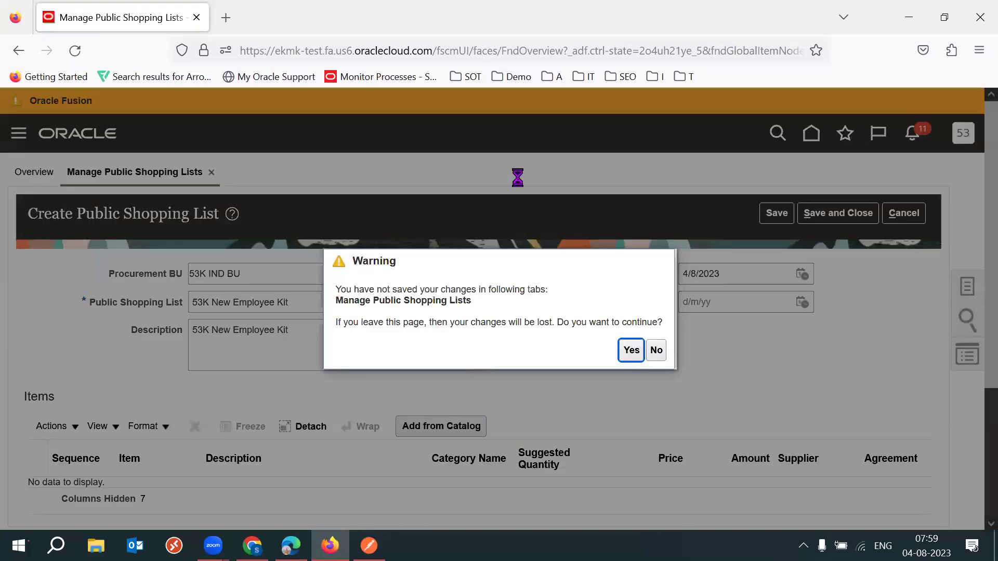
pyautogui.click(631, 350)
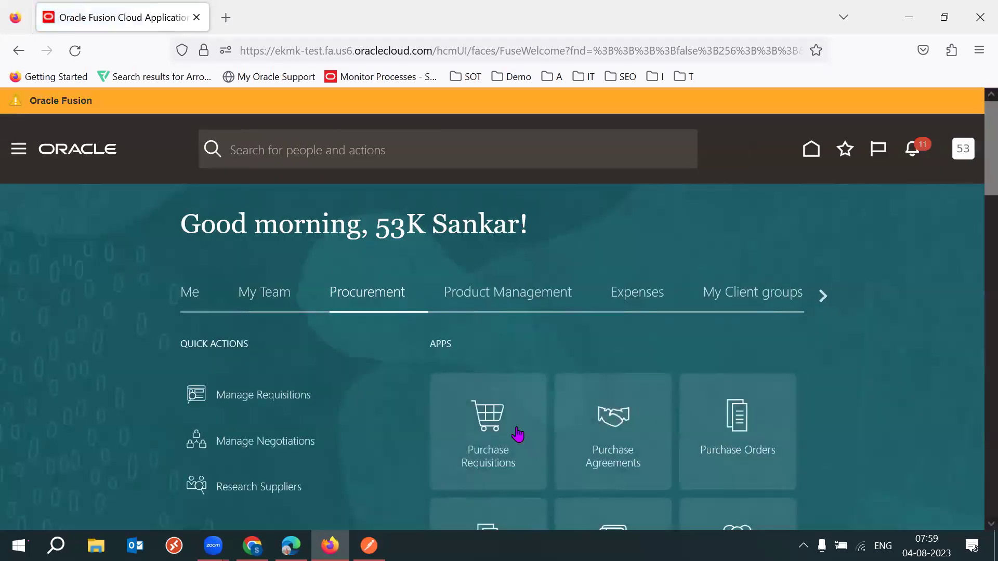
pyautogui.scroll(-2, 976, 162)
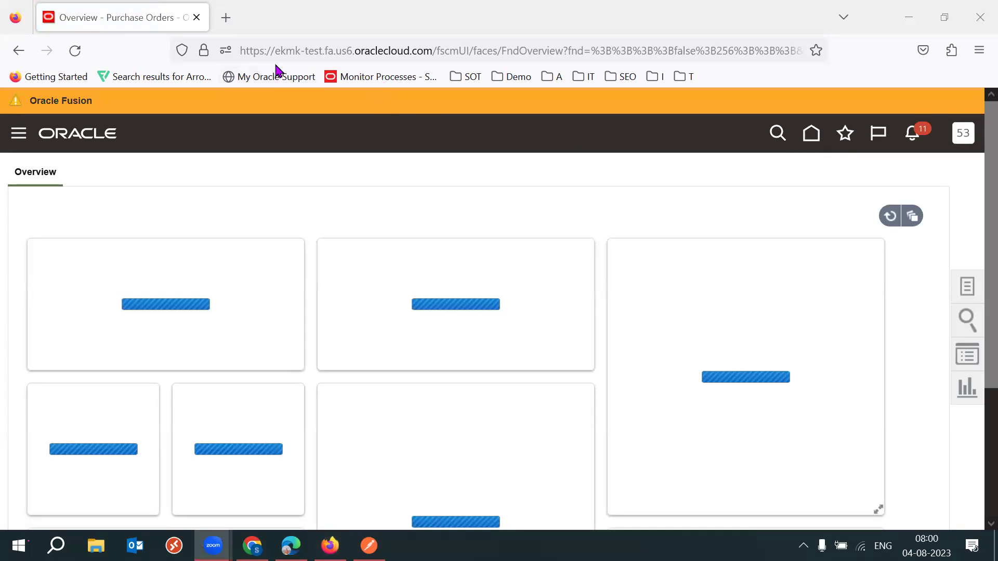
# Search Manage Orders for order PO1 and open it.
pyautogui.click(962, 290)
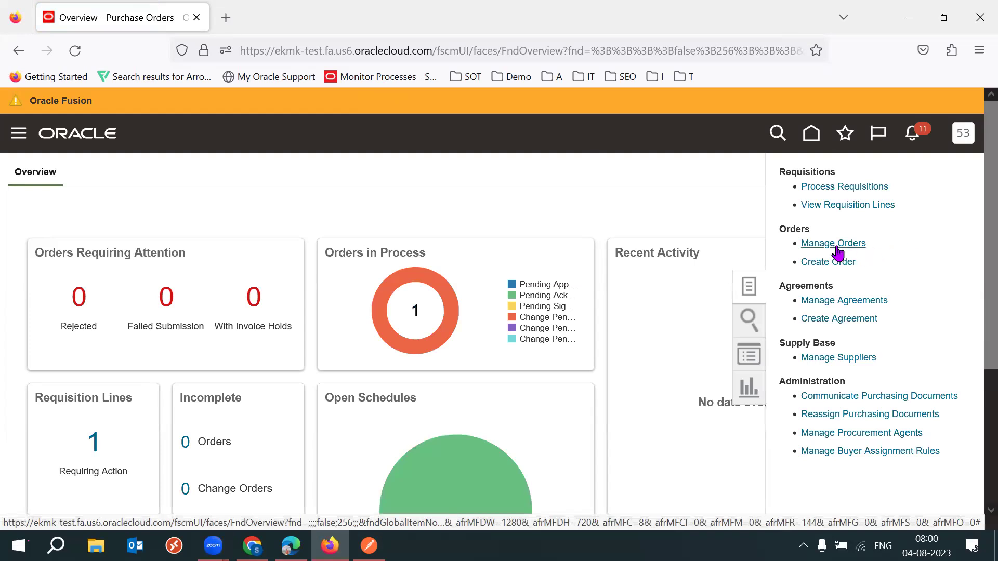
pyautogui.click(834, 245)
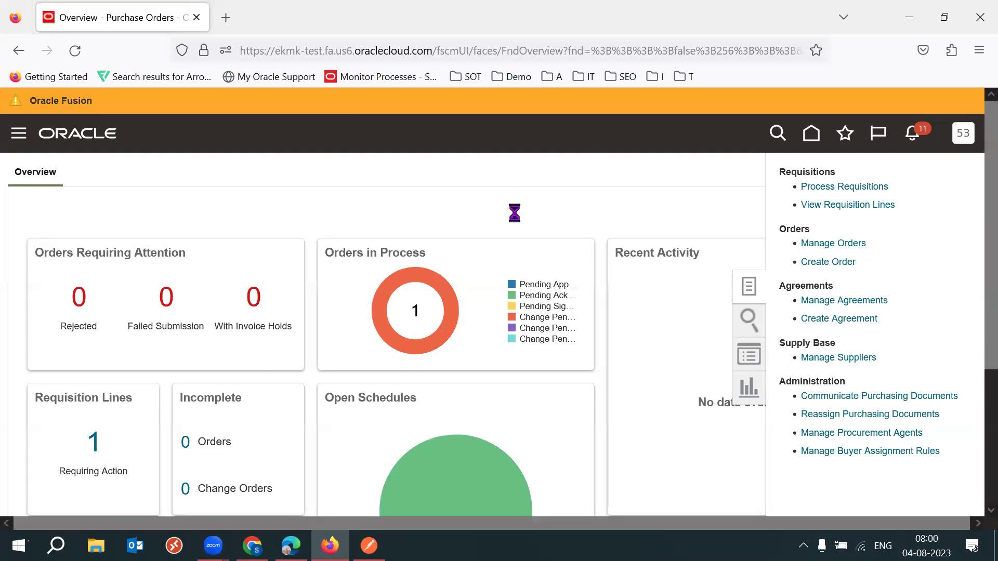
pyautogui.scroll(-3, 975, 222)
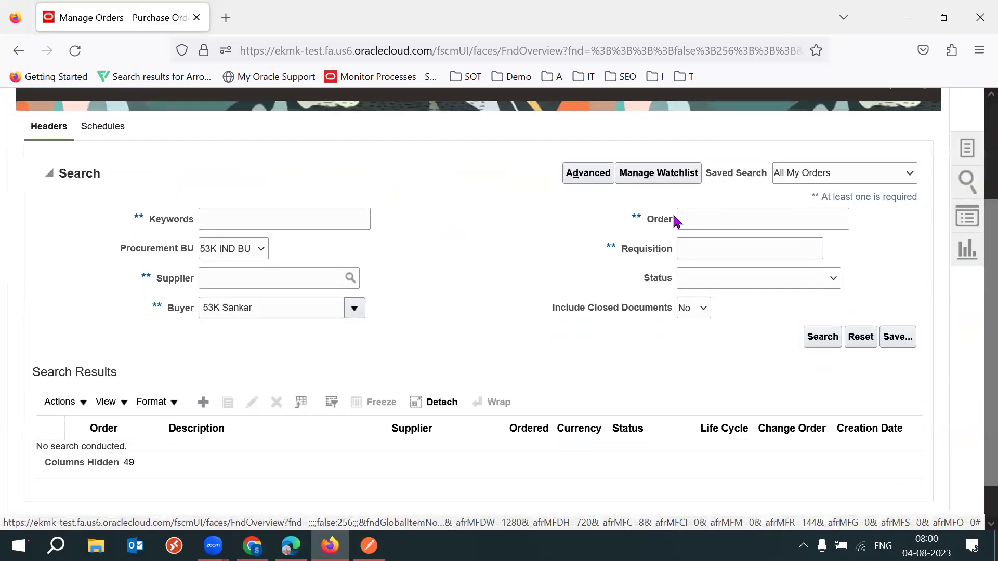
pyautogui.click(716, 225)
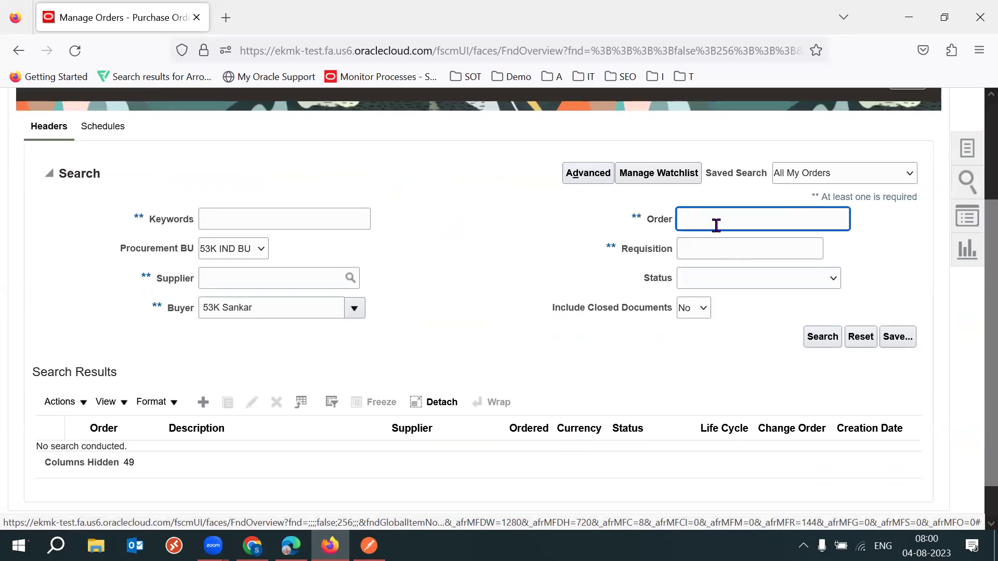
pyautogui.write('PO1')
pyautogui.click(491, 289)
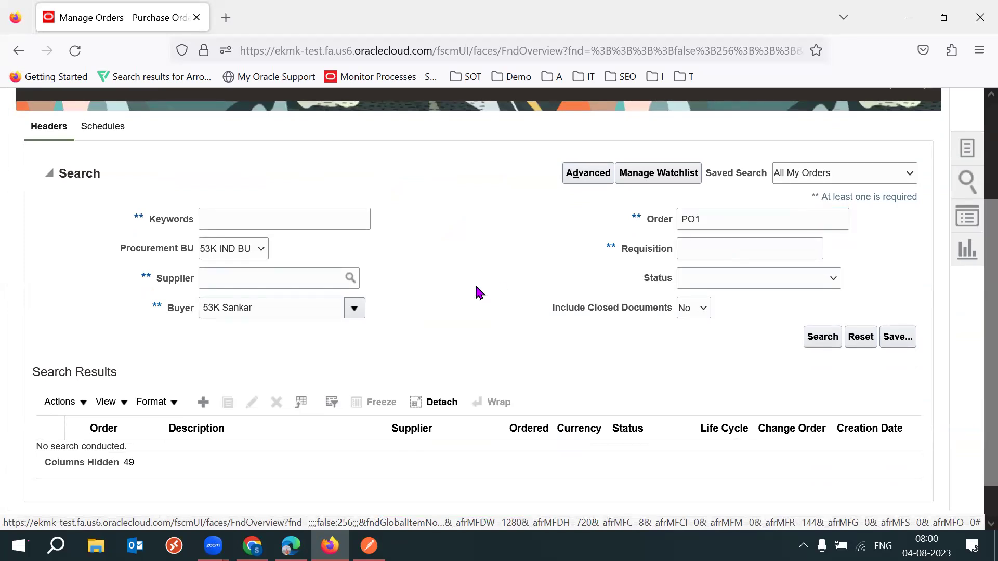
pyautogui.scroll(-1, 976, 327)
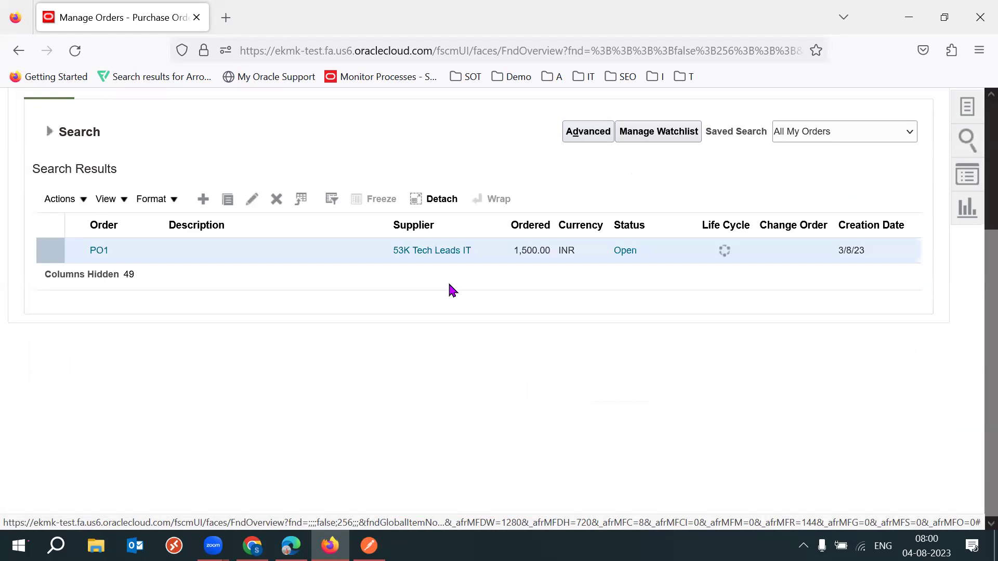
pyautogui.click(97, 252)
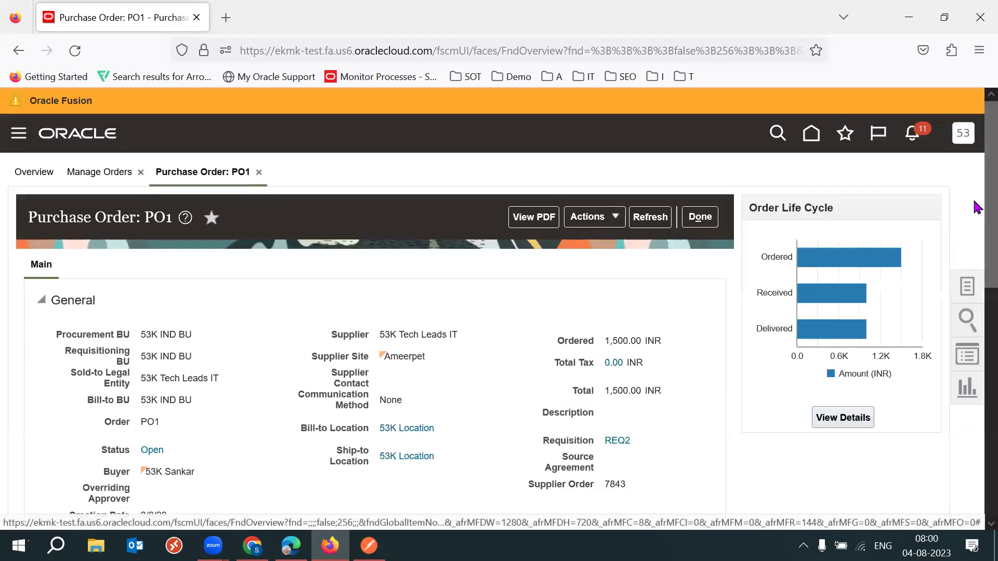
# Inspect PO1's schedule quantity without changing it, then choose Actions > View Change History.
pyautogui.scroll(-3, 974, 260)
pyautogui.scroll(-6, 975, 274)
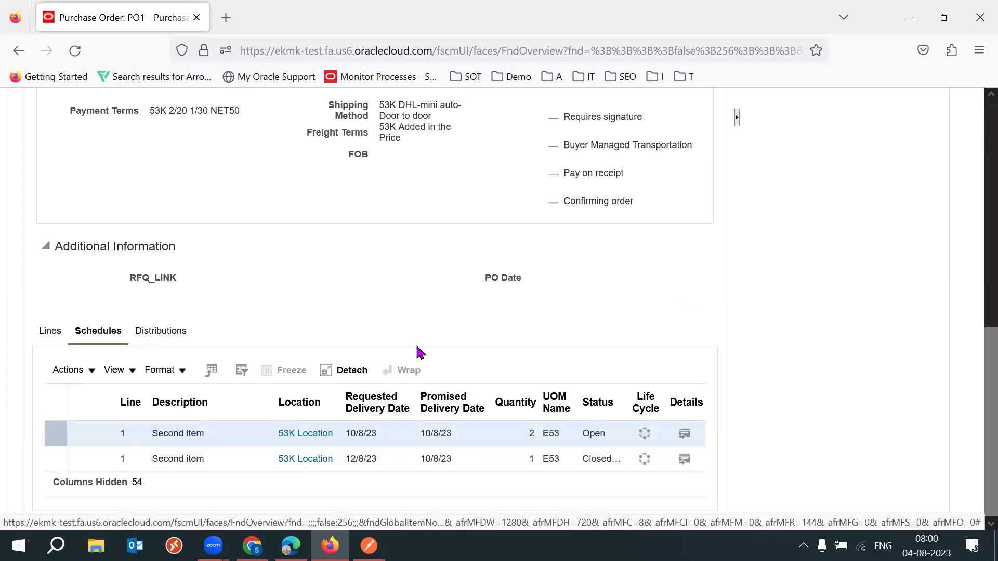
pyautogui.click(526, 436)
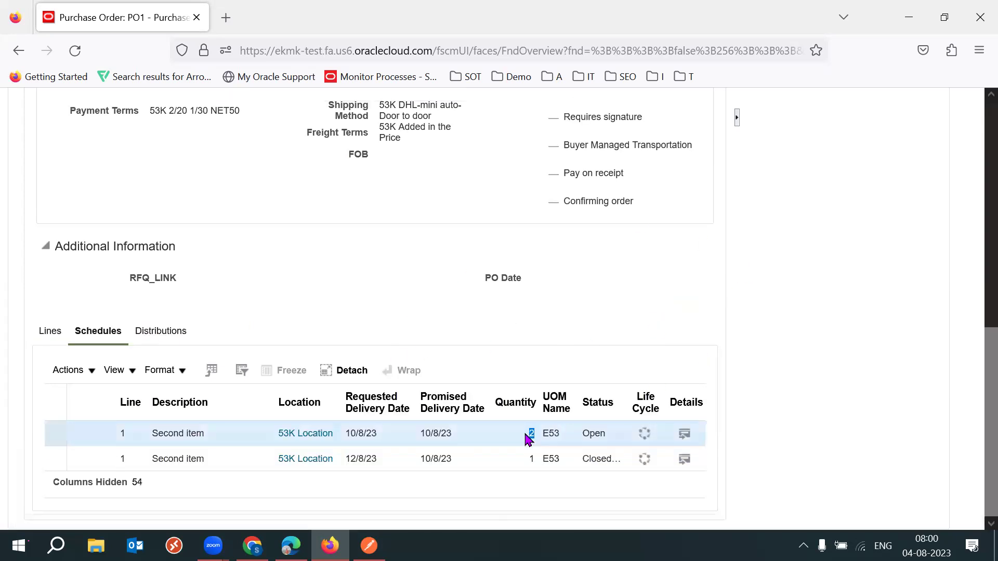
pyautogui.click(608, 321)
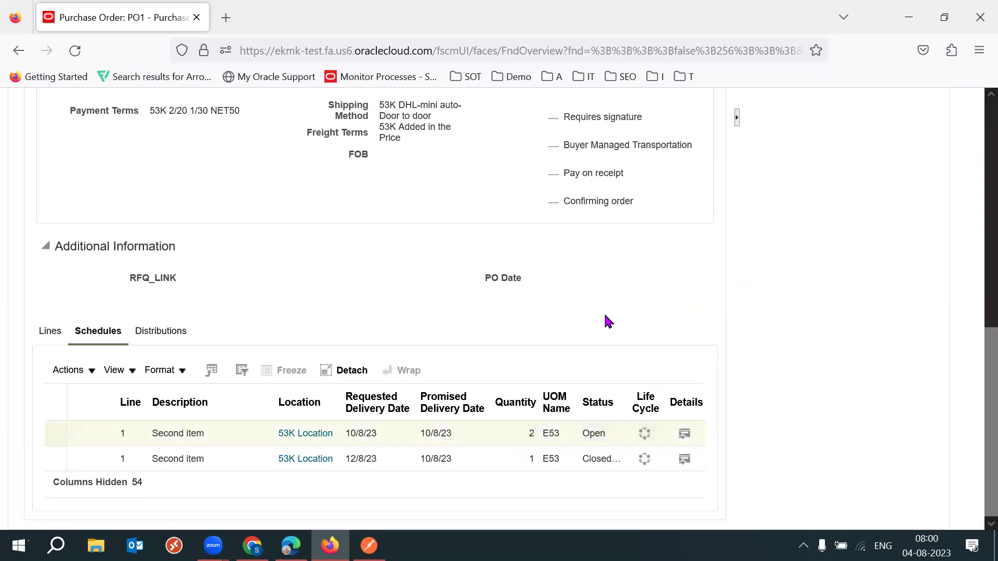
pyautogui.scroll(8, 973, 334)
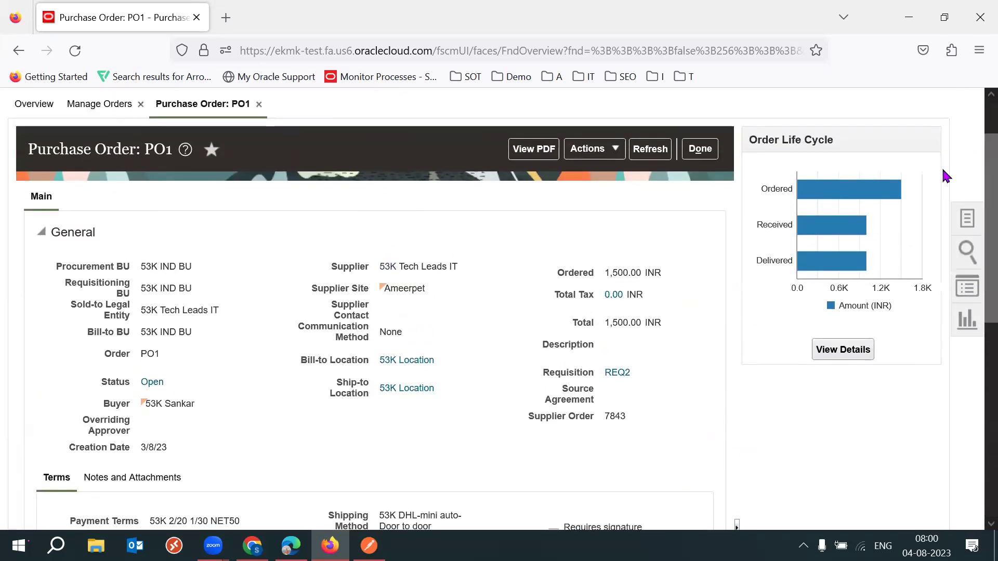
pyautogui.click(592, 149)
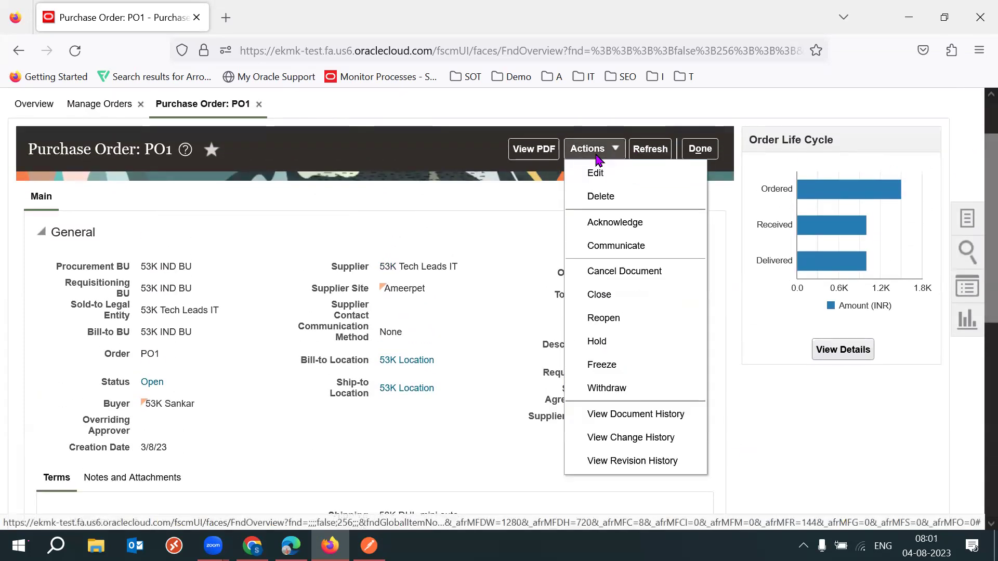
pyautogui.click(650, 438)
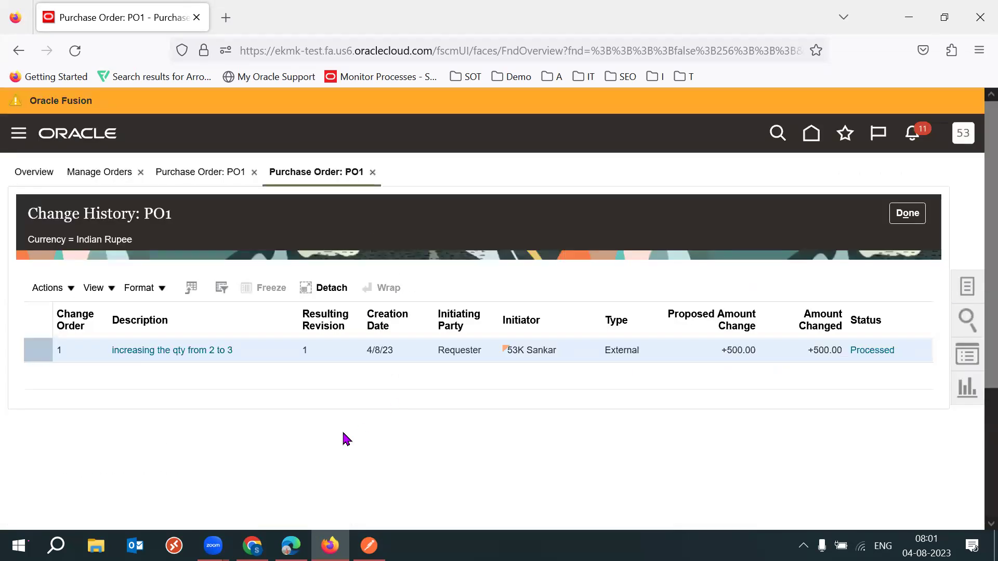
# Review change order 1's initiating party, initiator and External type, then open its details.
pyautogui.doubleClick(461, 350)
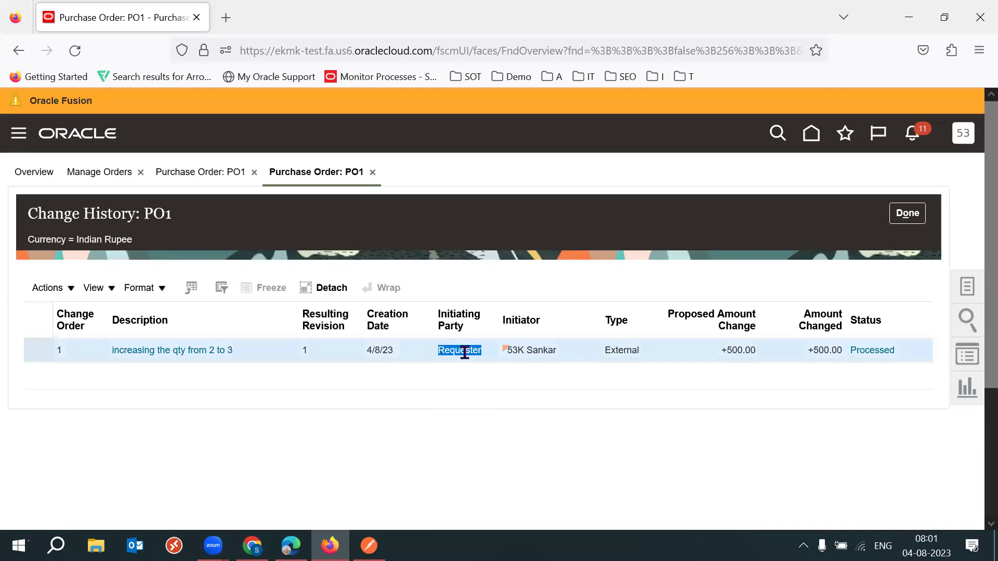
pyautogui.click(615, 439)
pyautogui.tripleClick(550, 350)
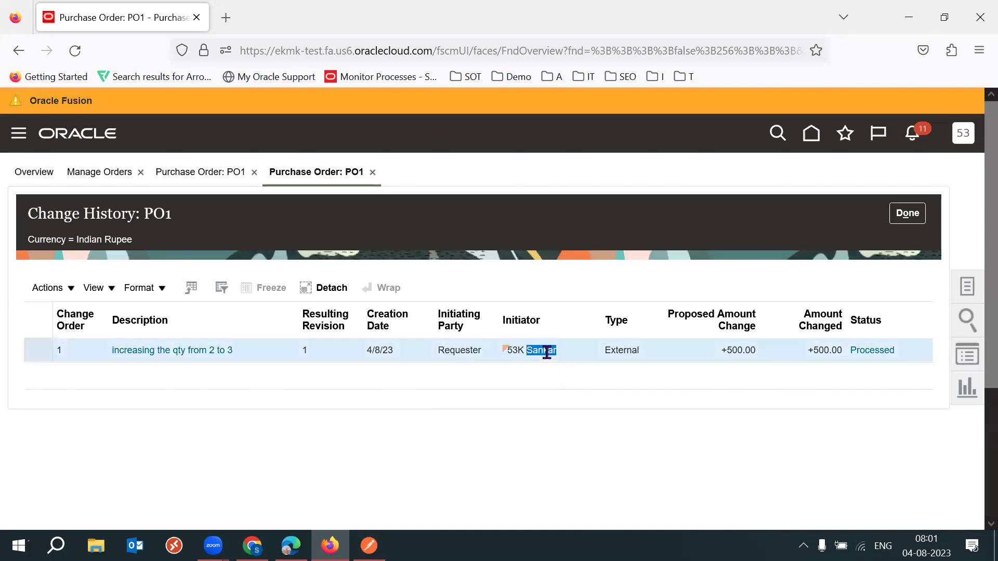
pyautogui.click(697, 432)
pyautogui.doubleClick(626, 350)
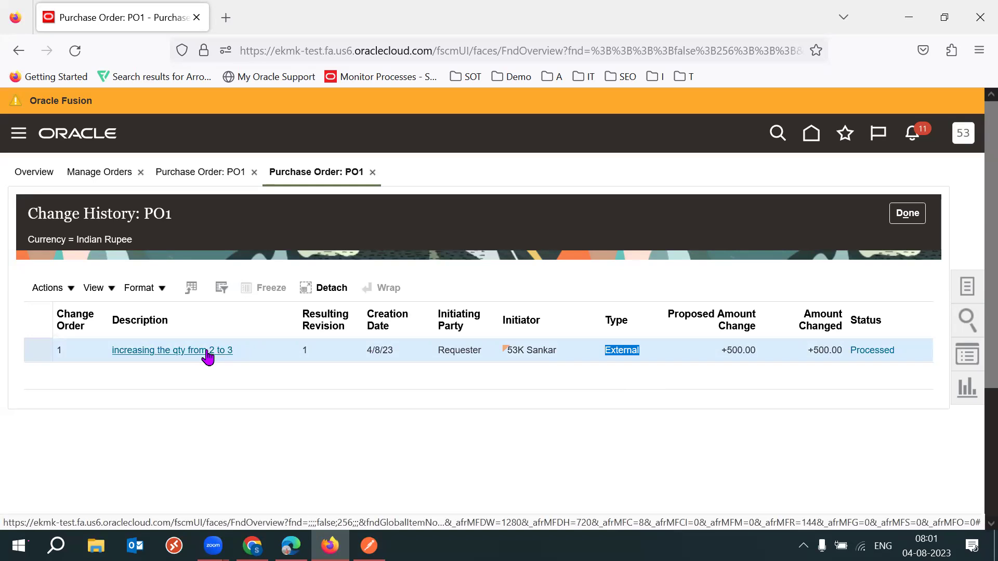
pyautogui.click(207, 351)
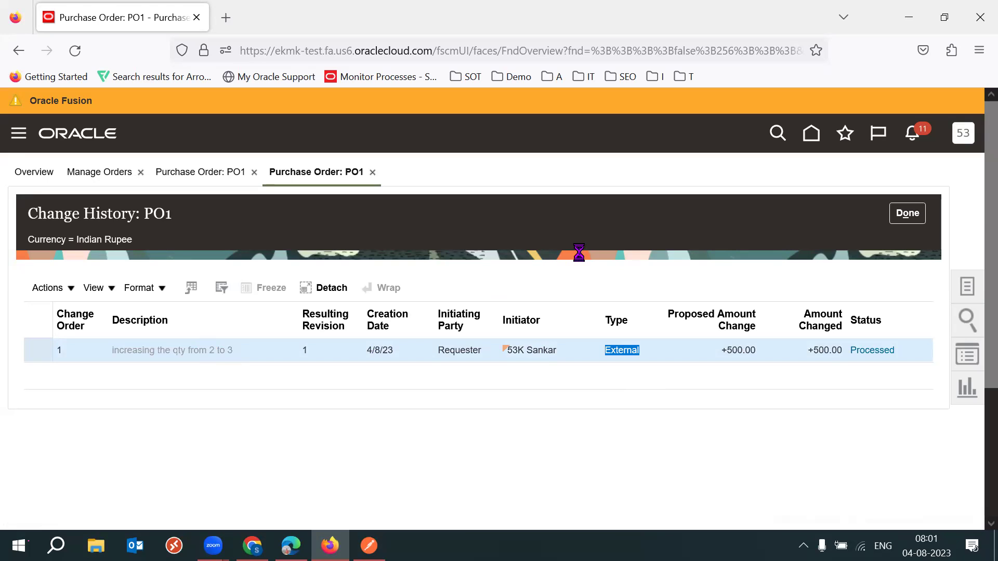
pyautogui.press('F11')
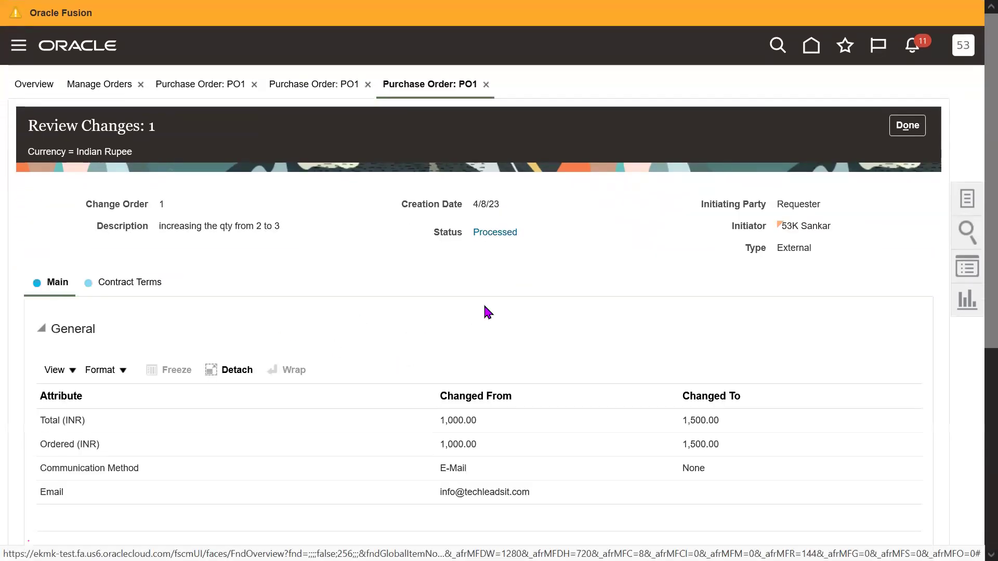
# Review change order 1's line and schedule changes.
pyautogui.scroll(-6, 706, 376)
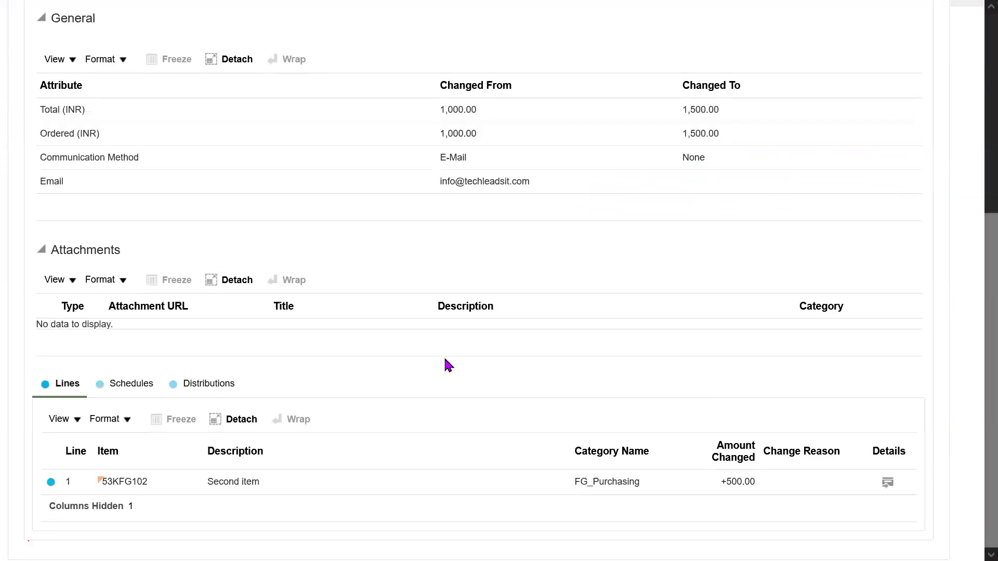
pyautogui.click(76, 419)
pyautogui.moveTo(129, 301)
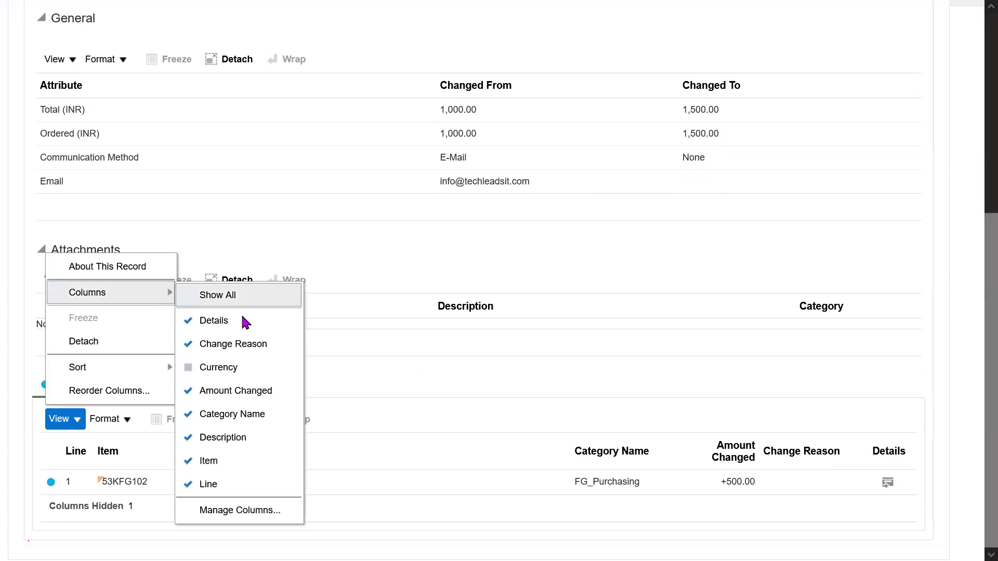
pyautogui.click(460, 355)
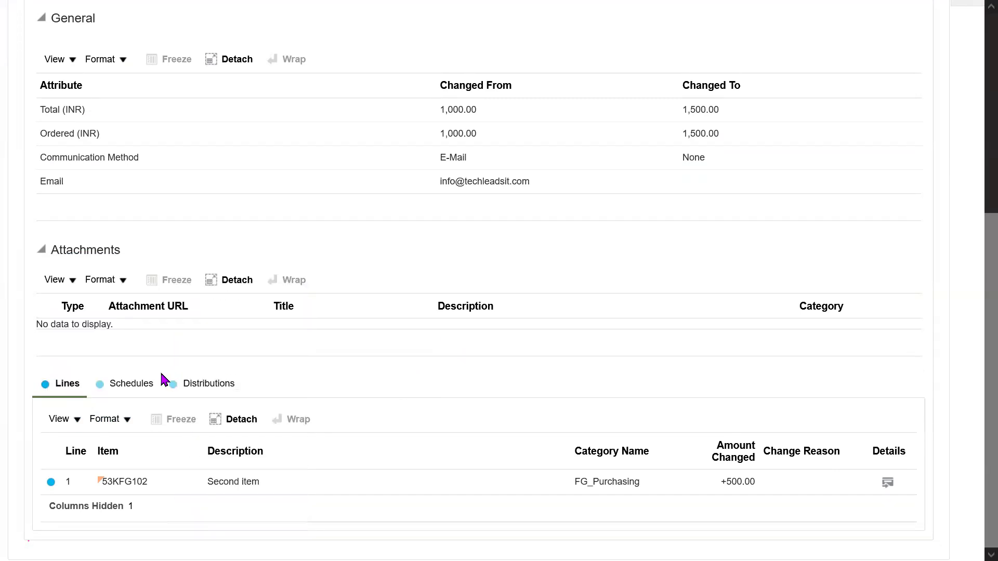
pyautogui.click(133, 385)
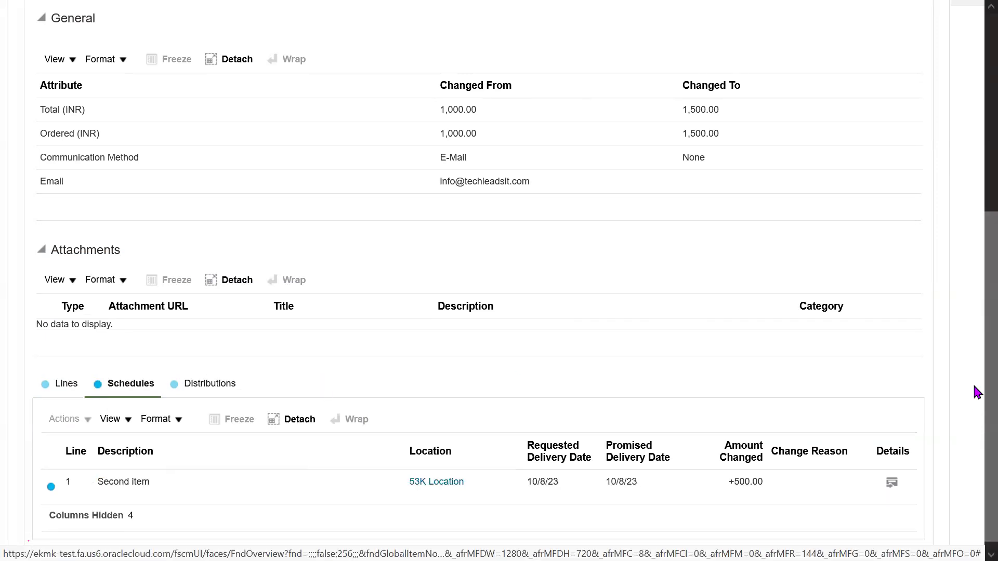
pyautogui.scroll(-1, 978, 421)
pyautogui.click(66, 375)
# Inspect line 1's change details: quantity 2 to 3, ordered amount 1,000.00 to 1,500.00.
pyautogui.click(888, 483)
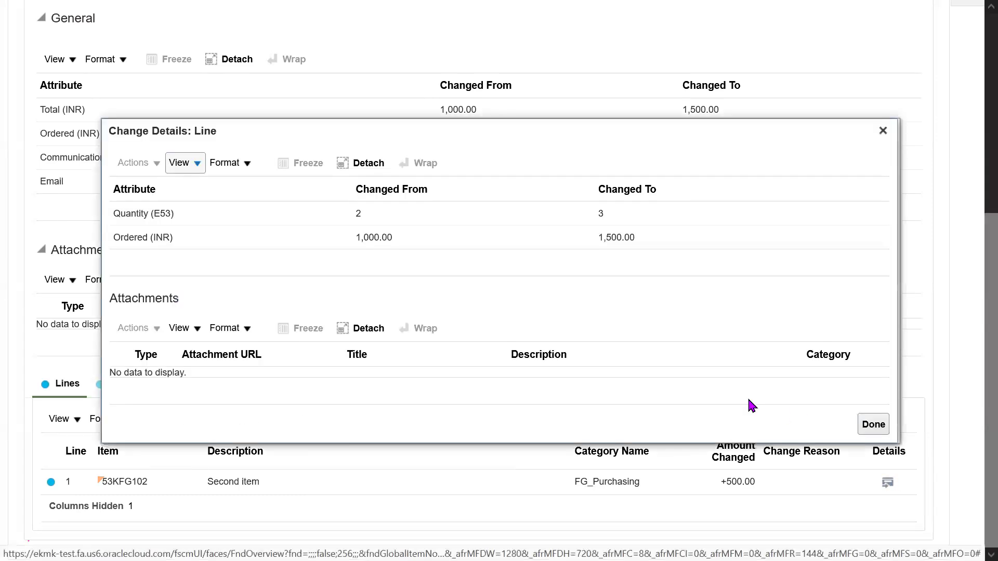
pyautogui.click(357, 216)
pyautogui.doubleClick(600, 213)
pyautogui.doubleClick(383, 240)
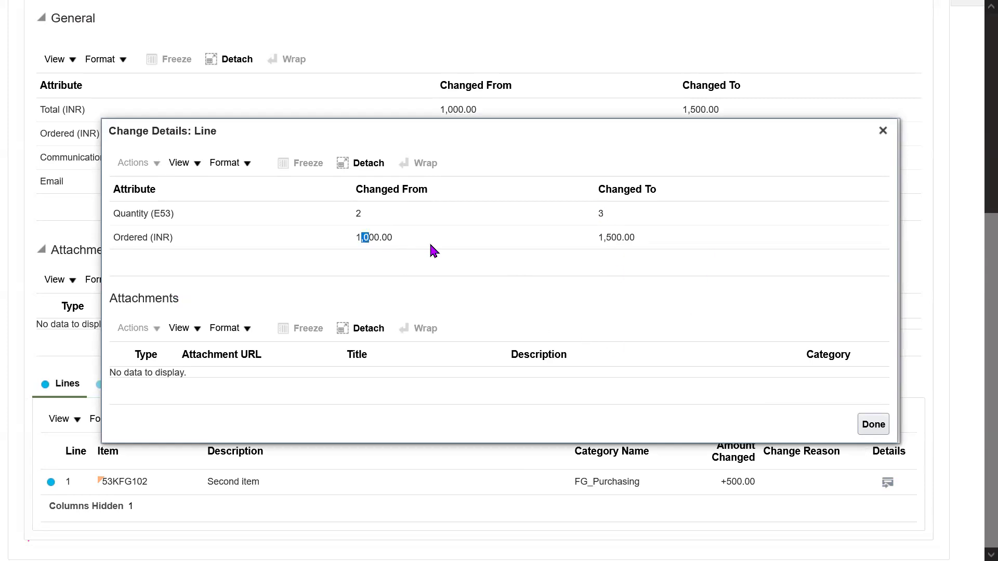
pyautogui.doubleClick(631, 237)
pyautogui.click(737, 306)
pyautogui.click(882, 131)
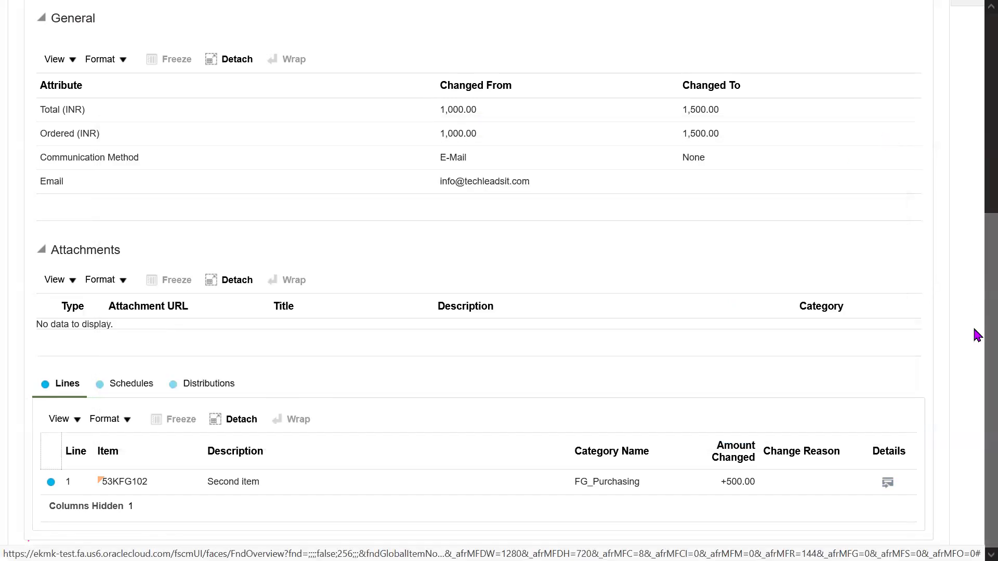
# Note the External change type and return through the change history to PO1.
pyautogui.scroll(6, 975, 308)
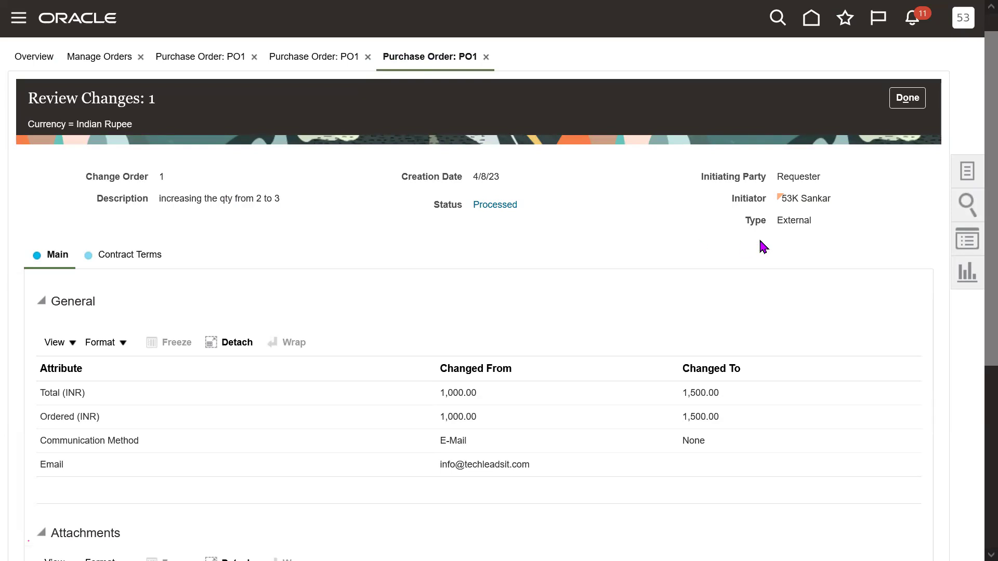
pyautogui.moveTo(812, 221); pyautogui.dragTo(771, 229)
pyautogui.click(620, 246)
pyautogui.click(907, 100)
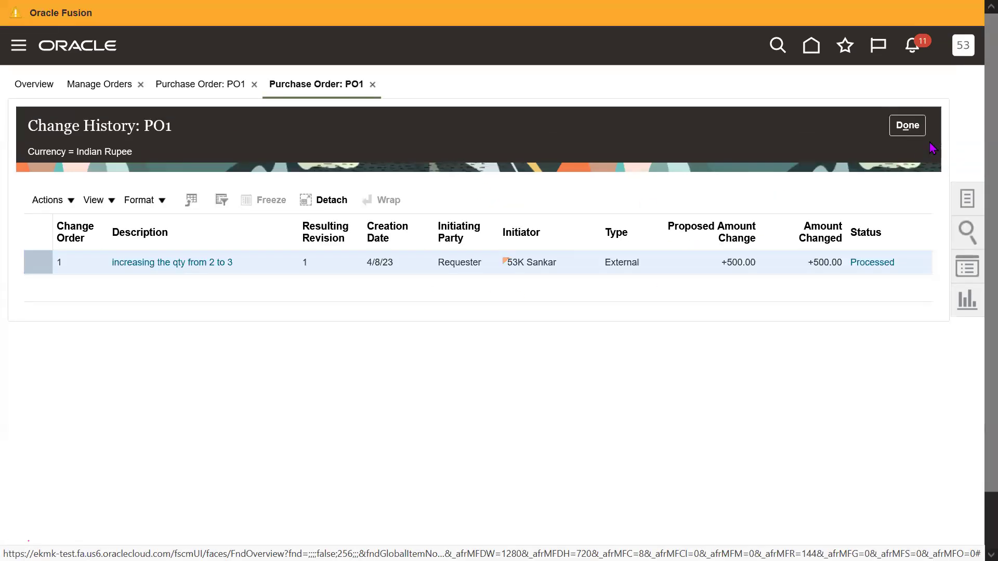
pyautogui.click(907, 126)
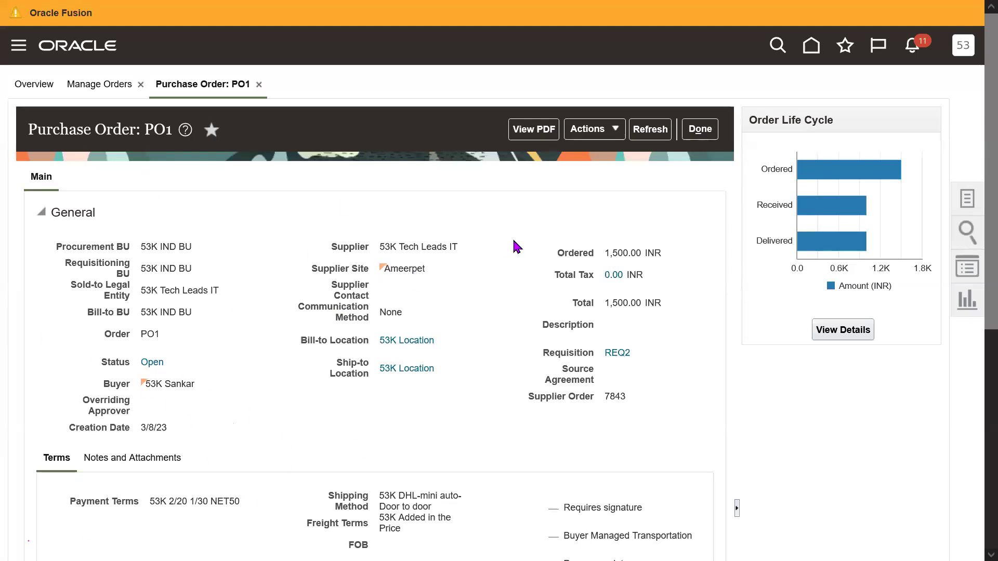
pyautogui.click(598, 129)
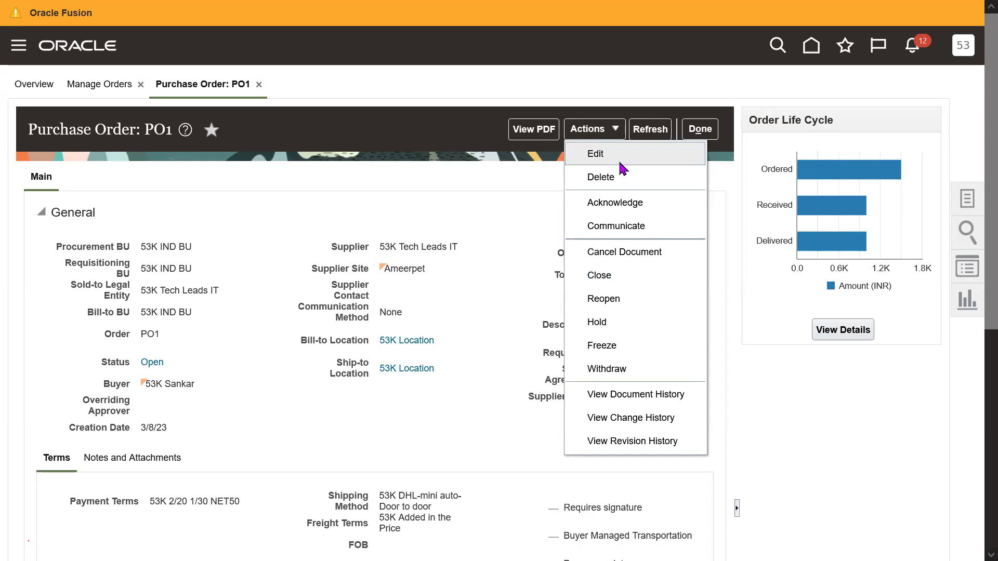
# Start a new change order on PO1 via Actions > Edit.
pyautogui.click(155, 360)
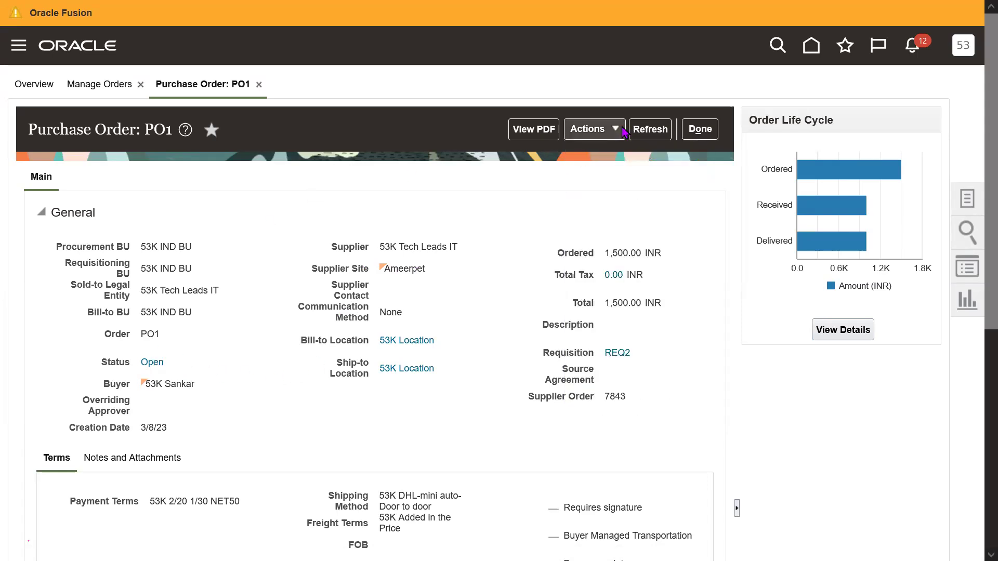
pyautogui.click(590, 128)
pyautogui.click(614, 164)
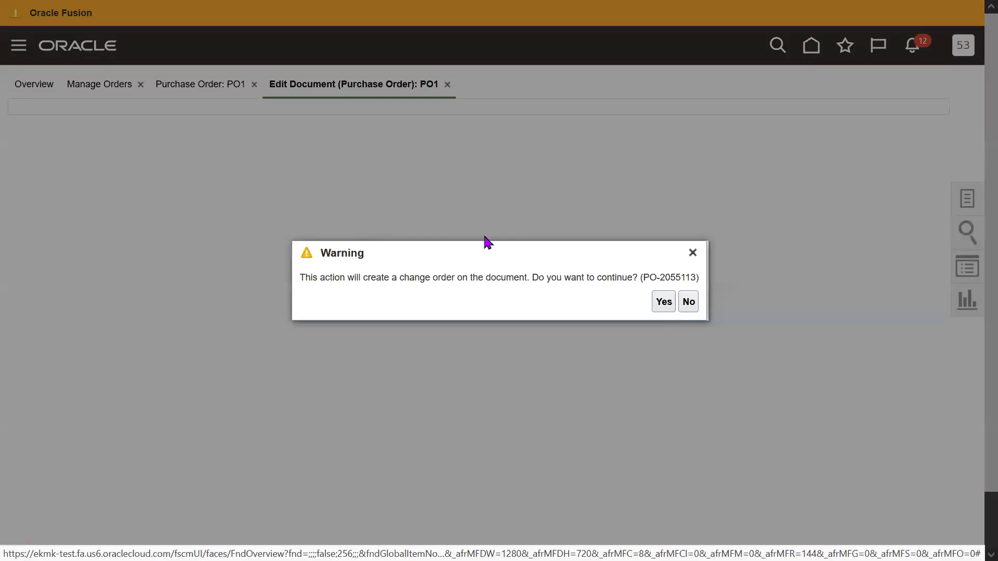
pyautogui.click(662, 301)
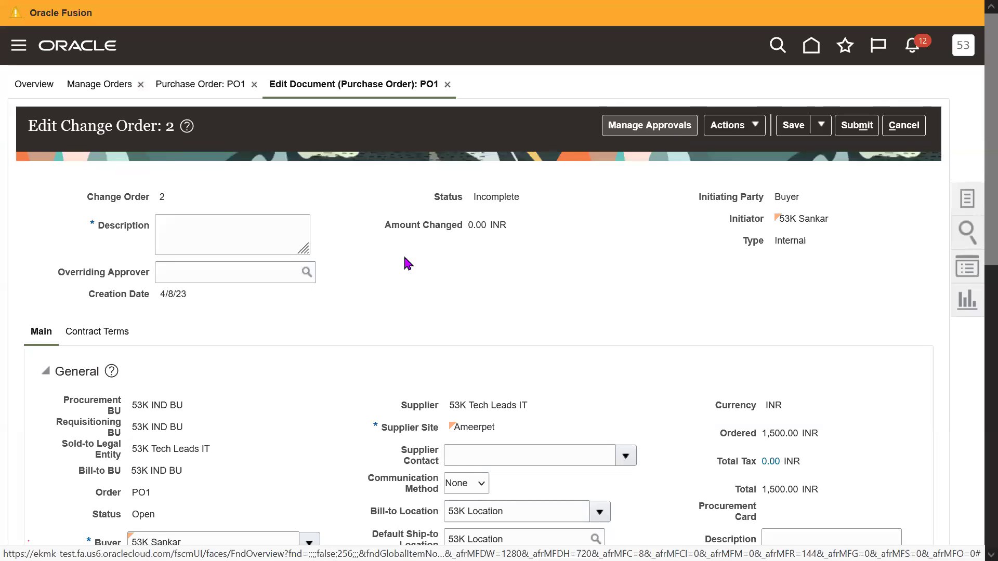
# Describe change order 2 as 'updating the delivery dates'.
pyautogui.click(240, 249)
pyautogui.write('updatging')
pyautogui.press('BackSpace')
pyautogui.press('BackSpace')
pyautogui.press('BackSpace')
pyautogui.press('BackSpace')
pyautogui.press('BackSpace')
pyautogui.write('ting the deliv')
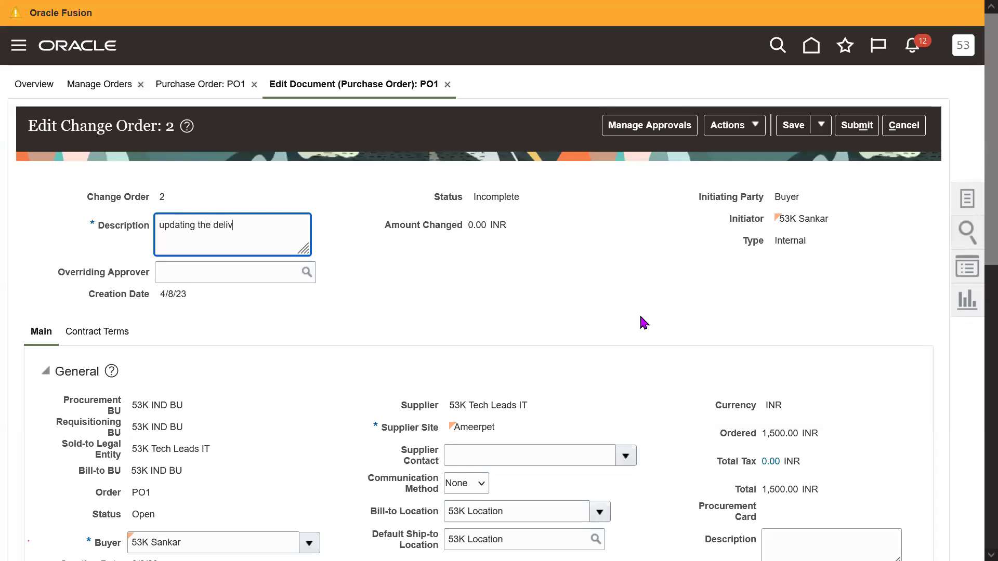
pyautogui.write('ery dates')
pyautogui.click(643, 322)
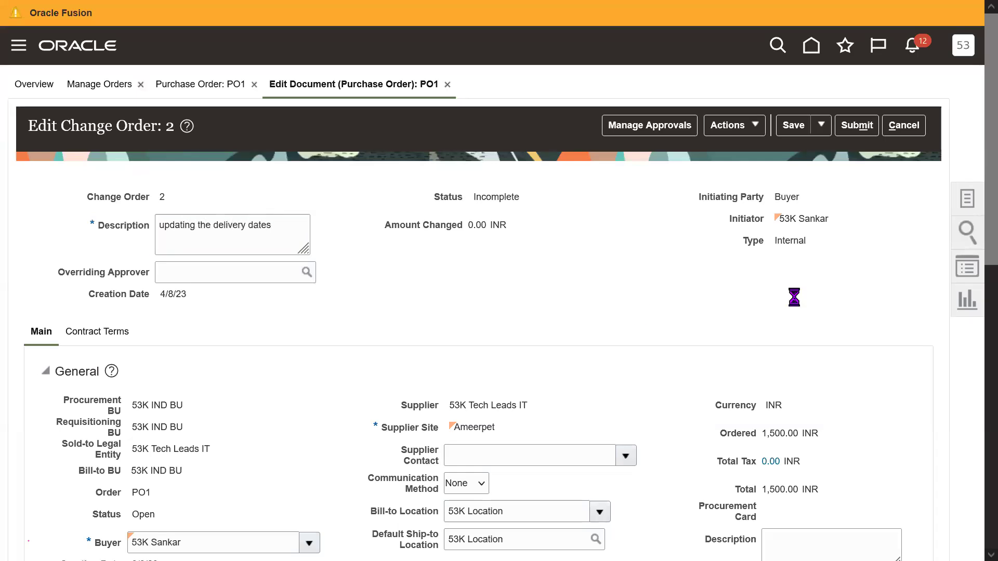
pyautogui.scroll(-11, 975, 197)
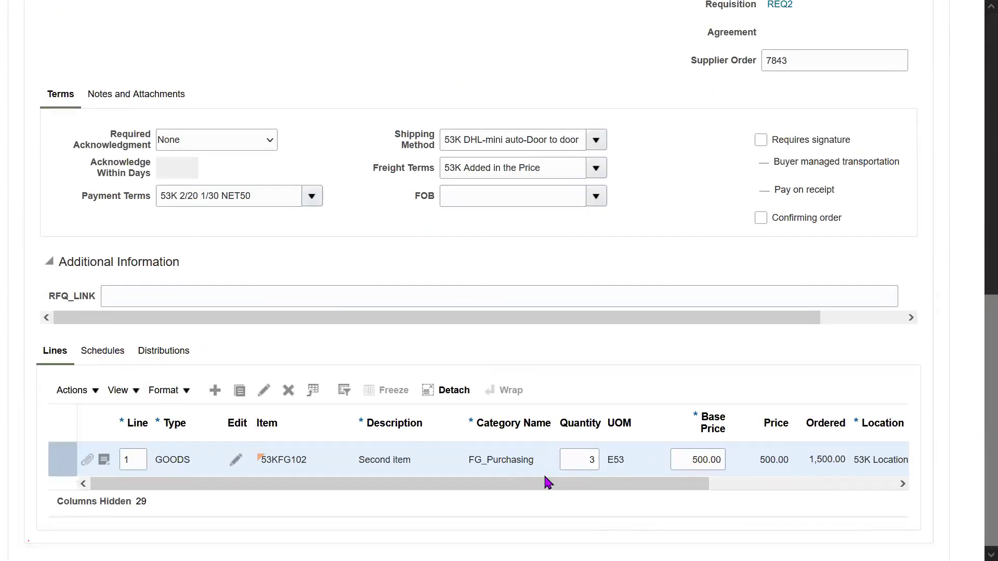
# Set the first schedule's promised delivery date to 20/8/23 and save change order 2.
pyautogui.scroll(-1, 973, 396)
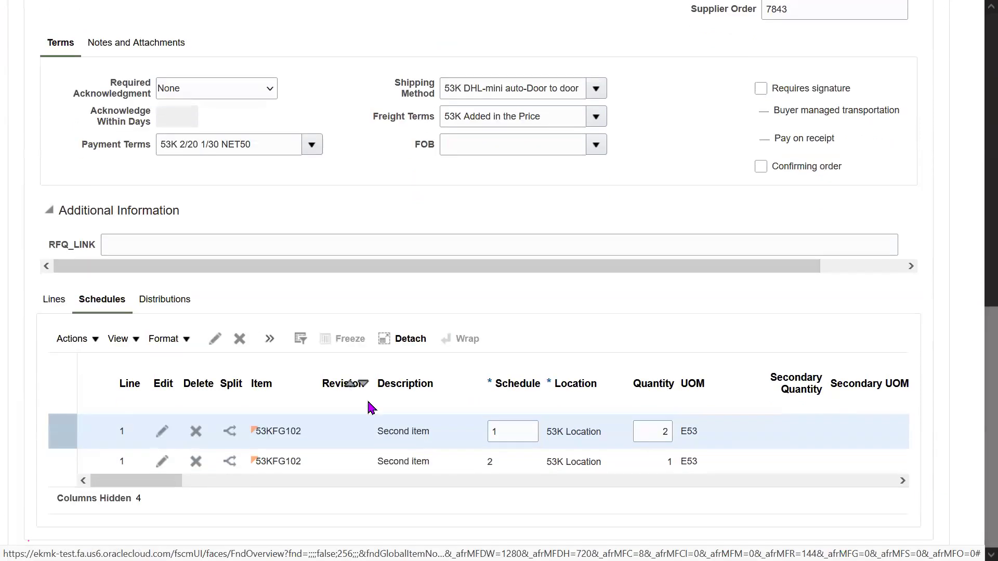
pyautogui.click(187, 480)
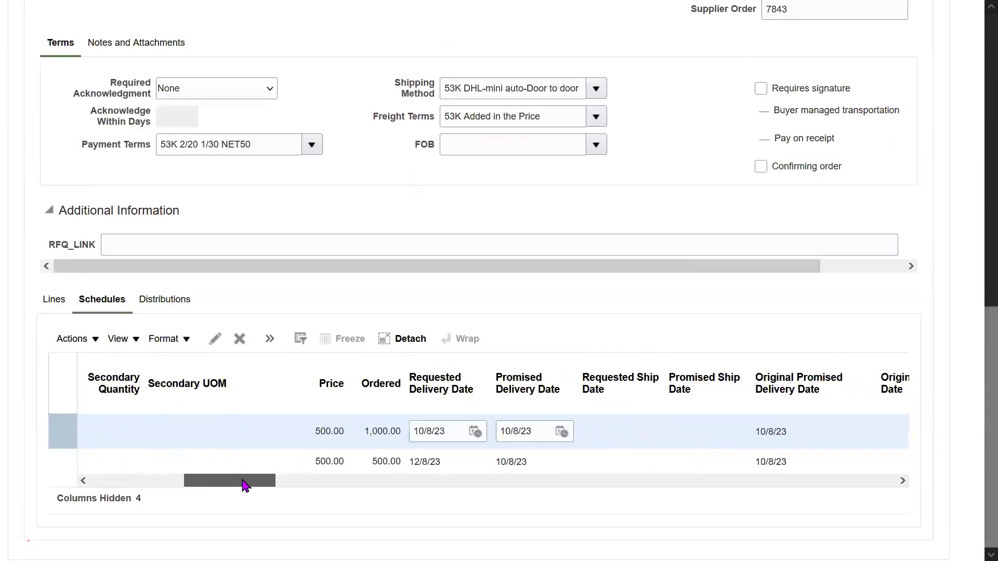
pyautogui.click(508, 433)
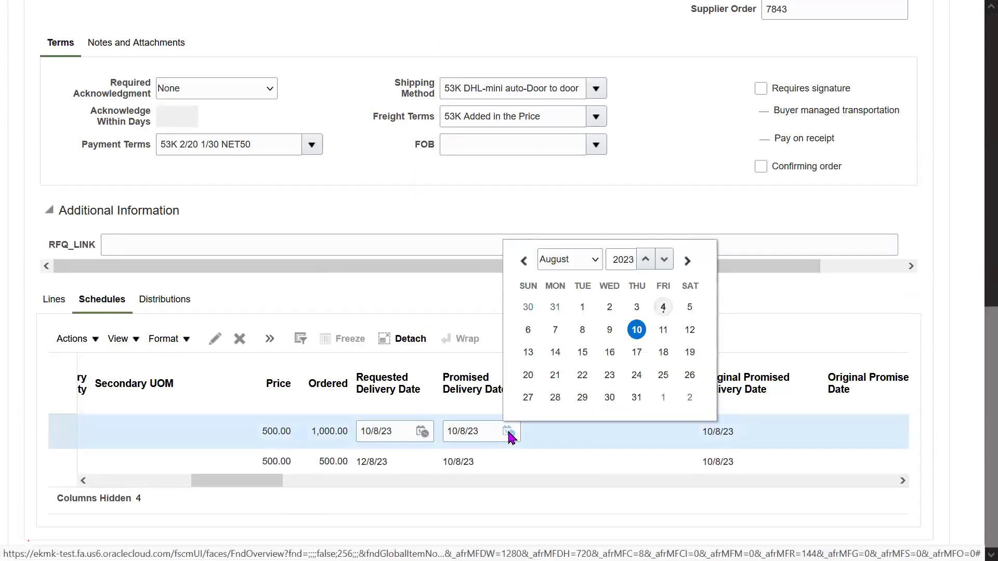
pyautogui.click(526, 374)
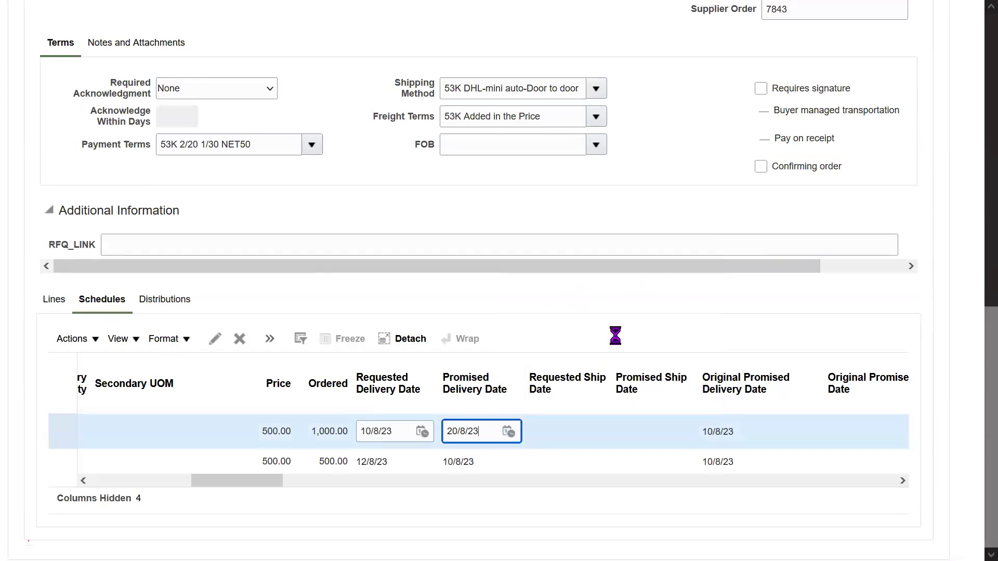
pyautogui.scroll(10, 975, 386)
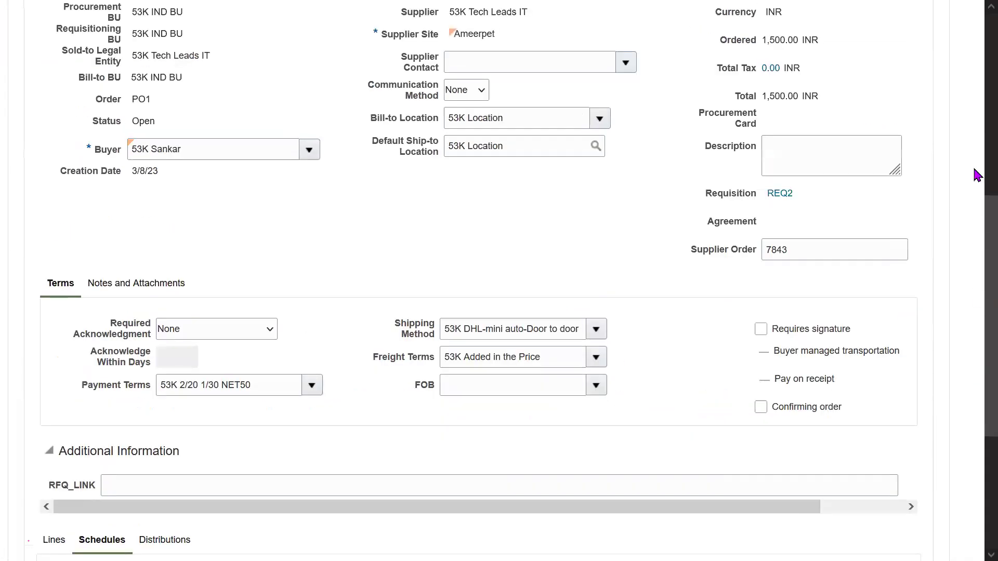
pyautogui.click(796, 77)
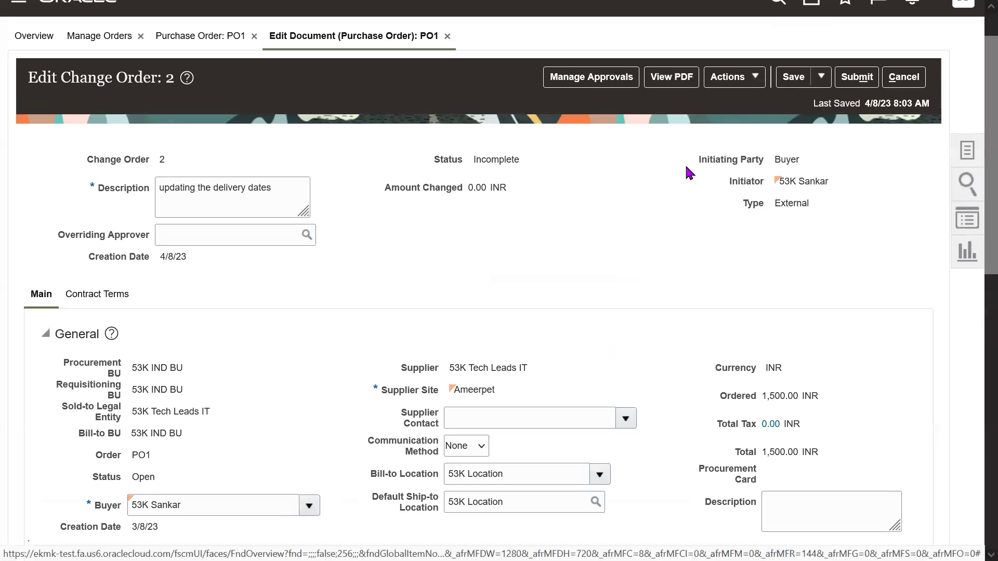
# Review the initiating party, initiator and change type, then submit change order 2.
pyautogui.moveTo(697, 160); pyautogui.dragTo(817, 206)
pyautogui.click(829, 255)
pyautogui.click(789, 284)
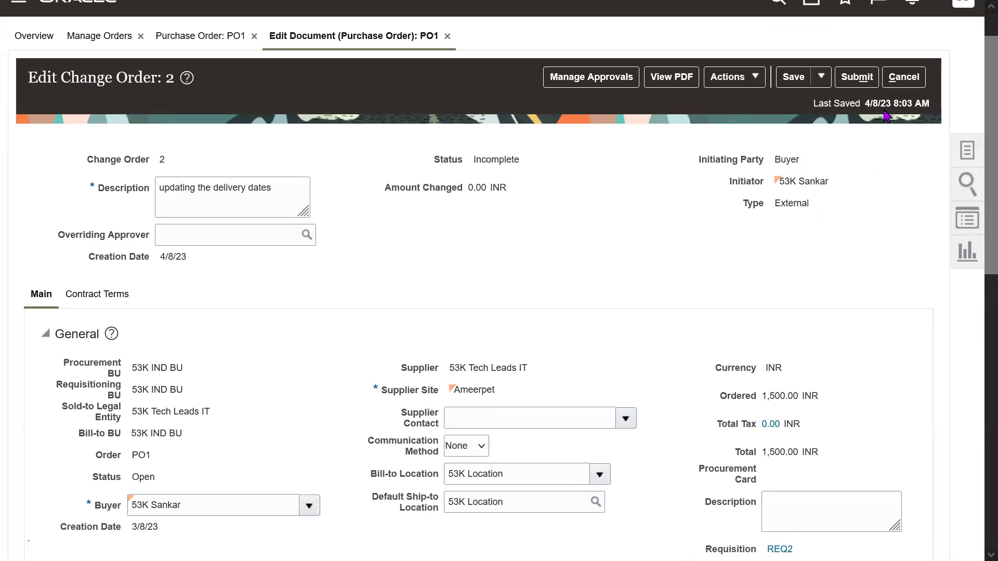
pyautogui.click(857, 78)
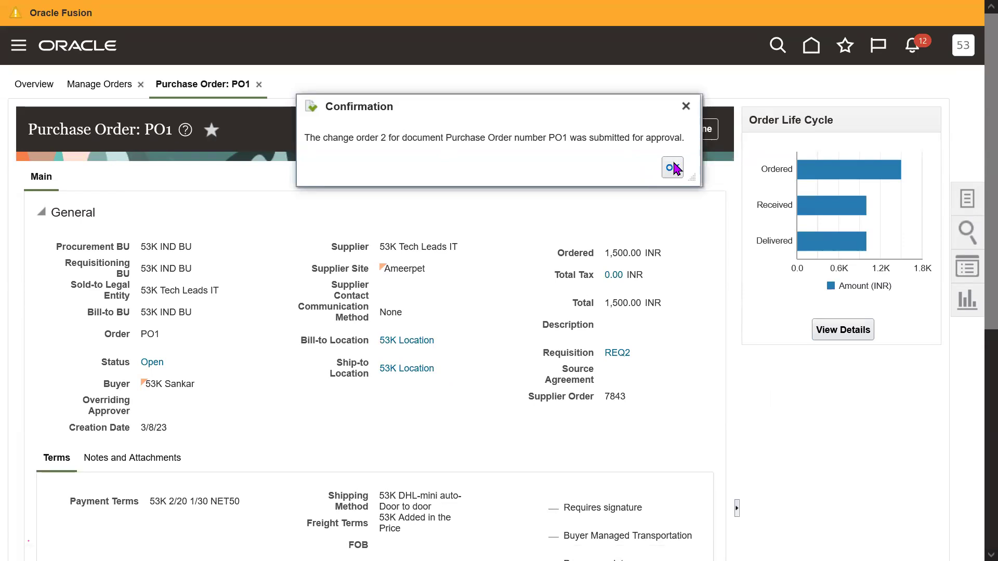
# Dismiss the submission confirmation and reopen PO1 from the order search.
pyautogui.click(672, 167)
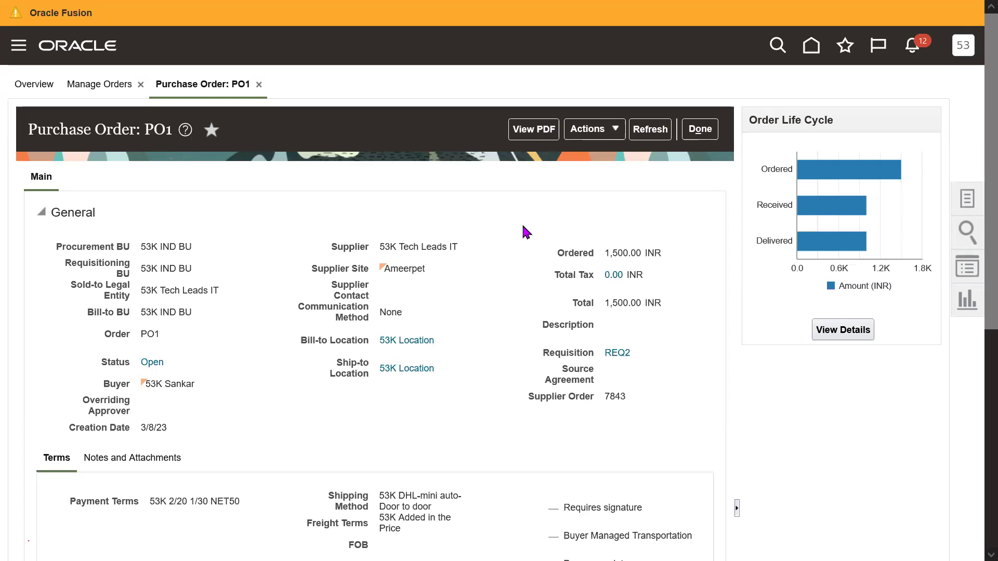
pyautogui.click(699, 130)
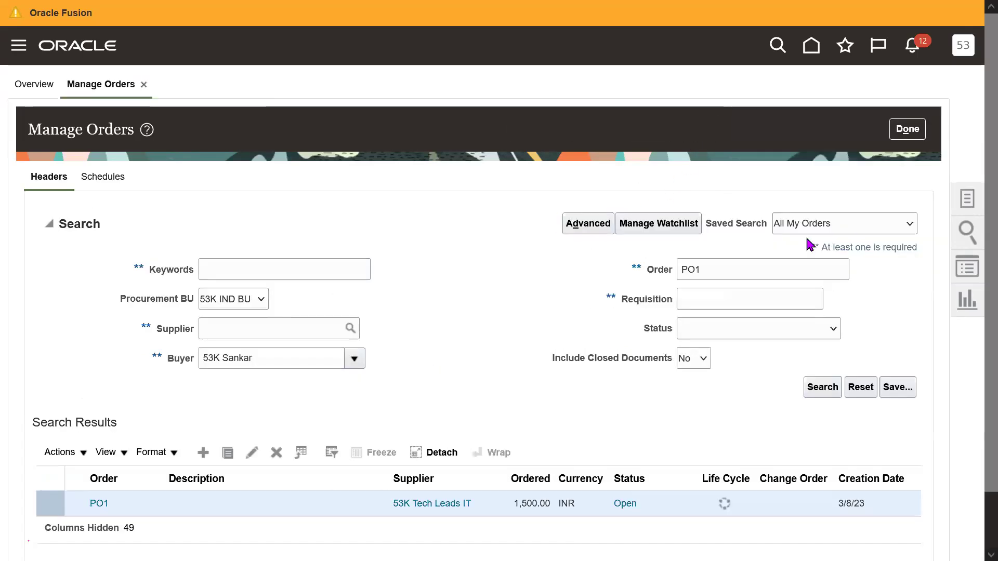
pyautogui.scroll(-1, 309, 372)
pyautogui.click(98, 443)
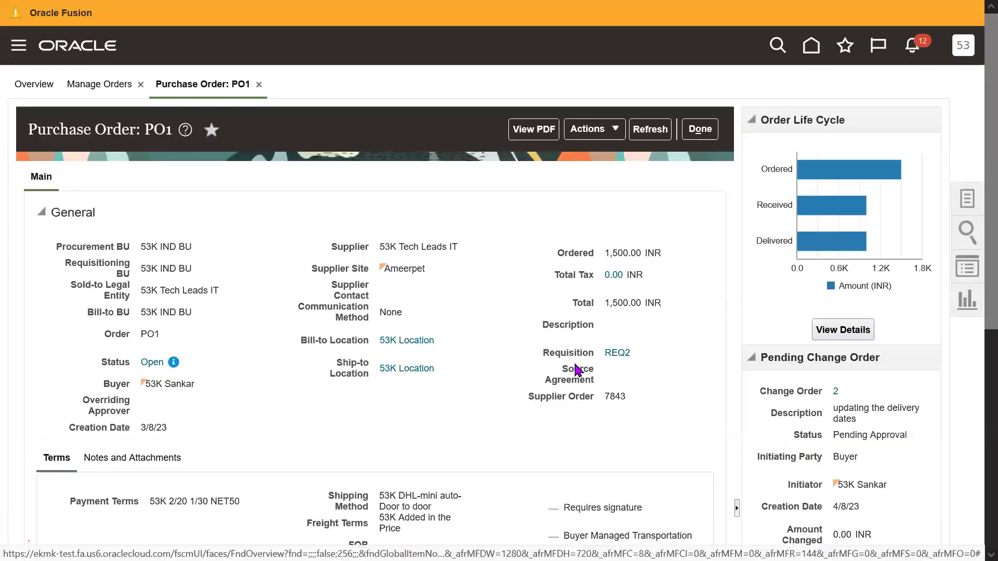
# Check PO1's pending change order 2 and its status note, then return to Manage Orders.
pyautogui.scroll(-3, 930, 296)
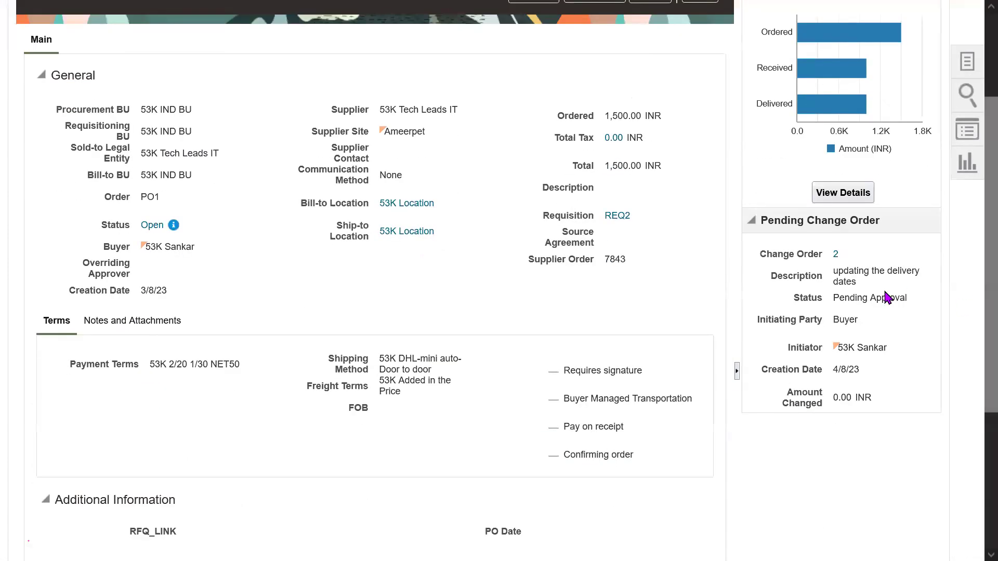
pyautogui.moveTo(773, 256); pyautogui.dragTo(860, 401)
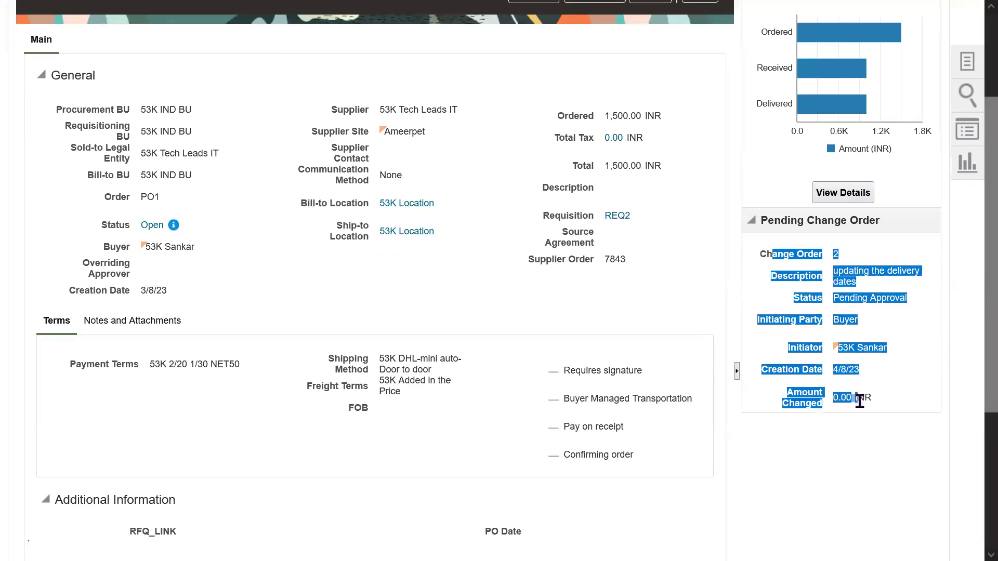
pyautogui.click(872, 260)
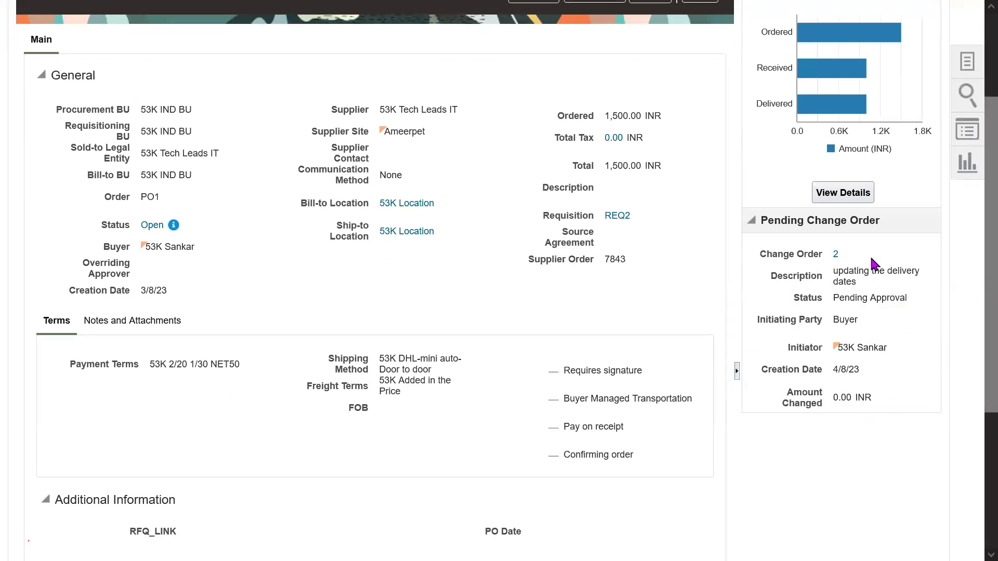
pyautogui.moveTo(803, 223); pyautogui.dragTo(861, 232)
pyautogui.click(861, 233)
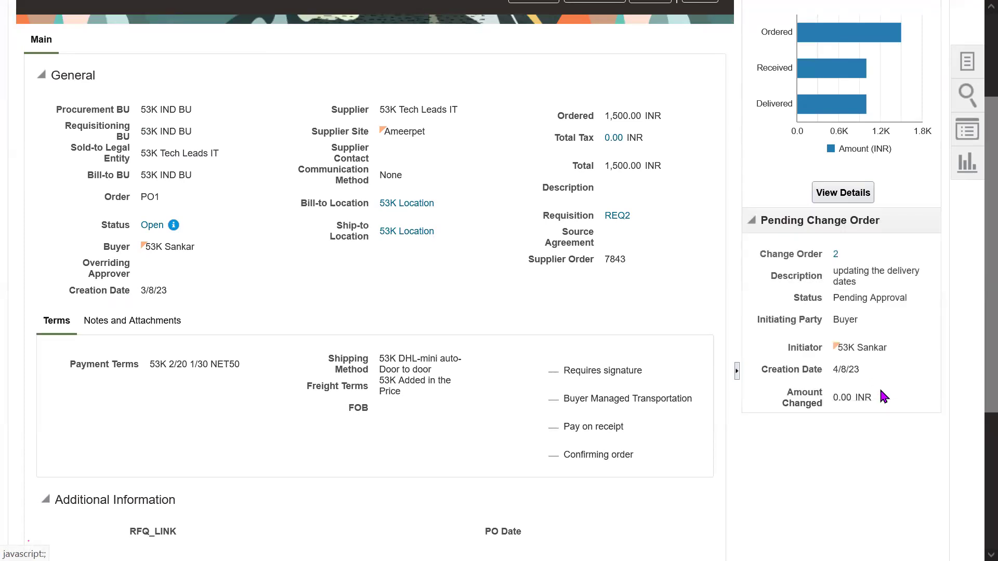
pyautogui.moveTo(850, 299); pyautogui.dragTo(897, 298)
pyautogui.click(902, 430)
pyautogui.scroll(3, 977, 317)
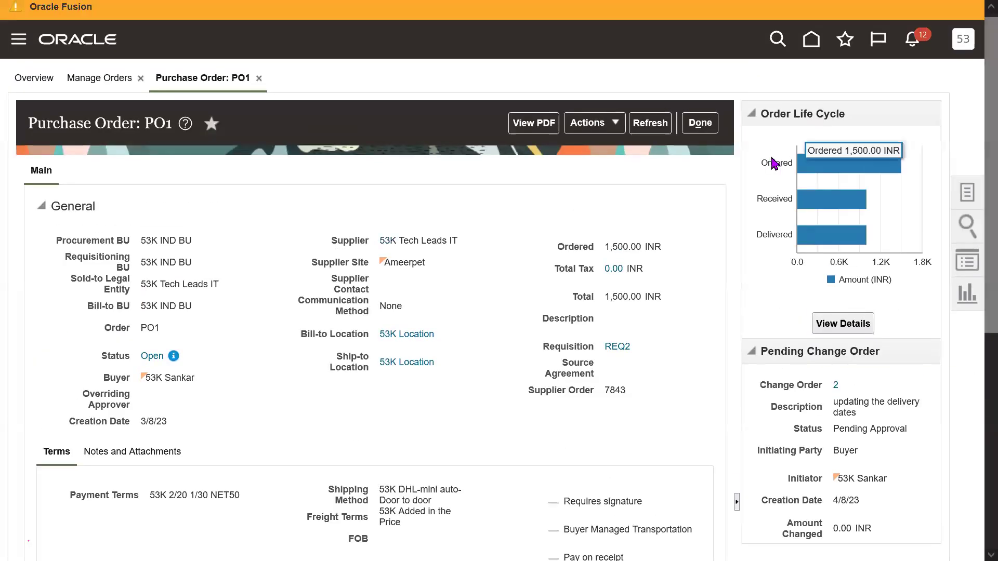
pyautogui.click(174, 358)
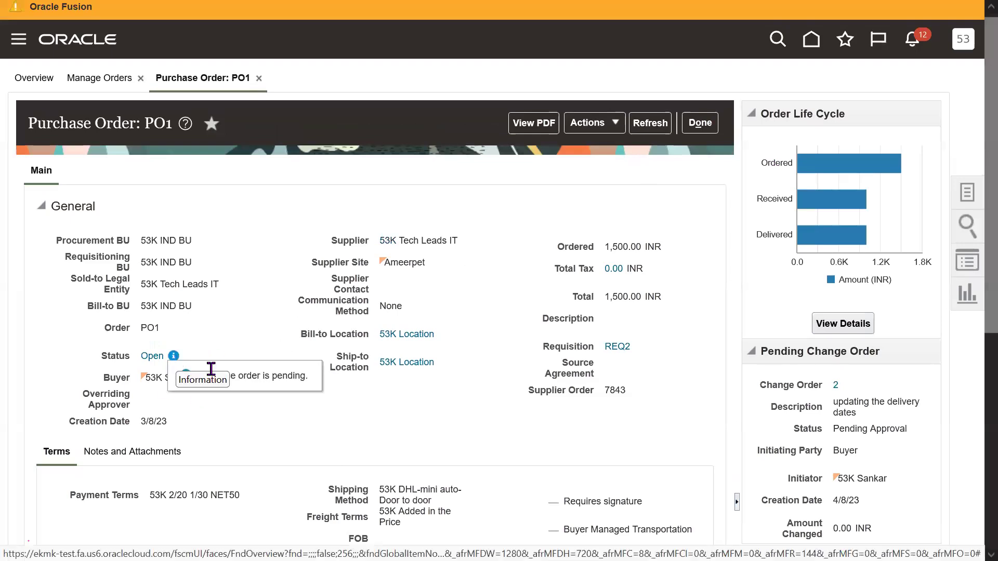
pyautogui.click(699, 123)
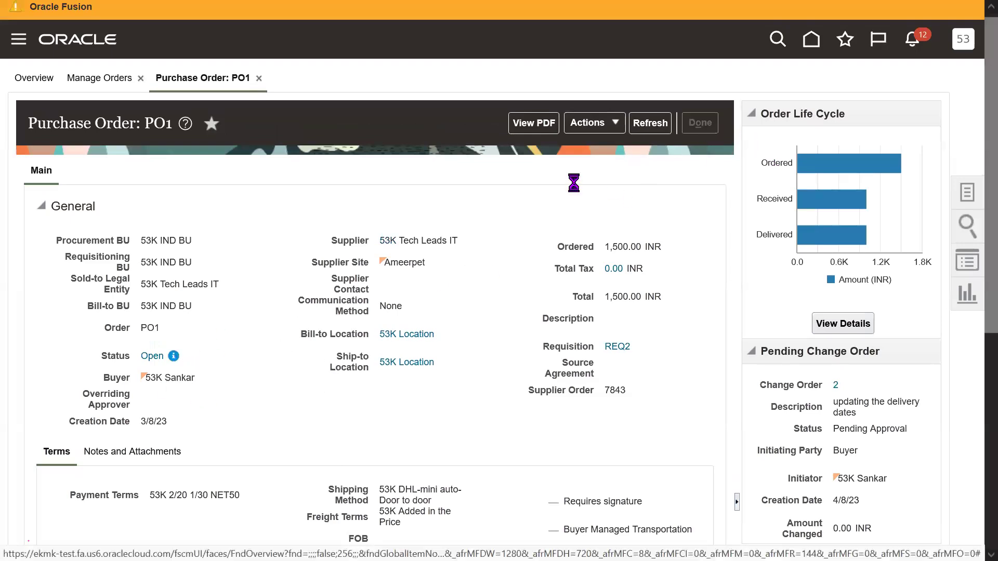
pyautogui.scroll(-1, 824, 356)
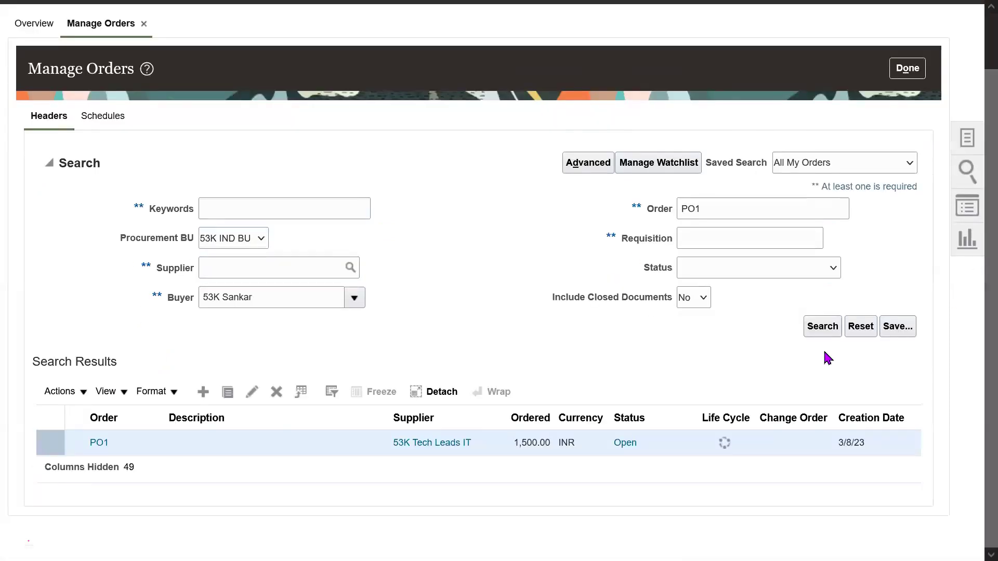
# Reopen purchase order PO1 and bring up its change history.
pyautogui.click(100, 445)
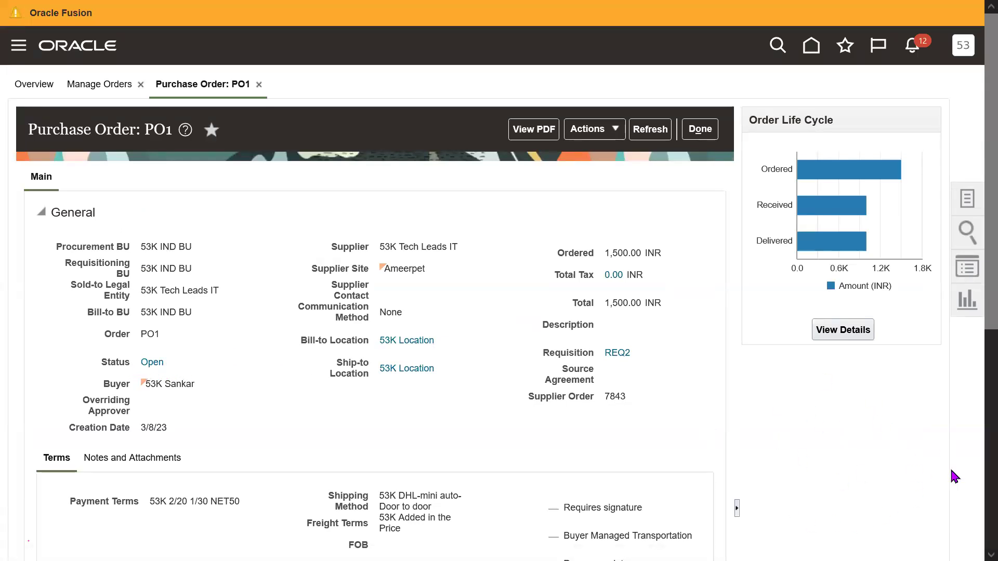
pyautogui.click(587, 133)
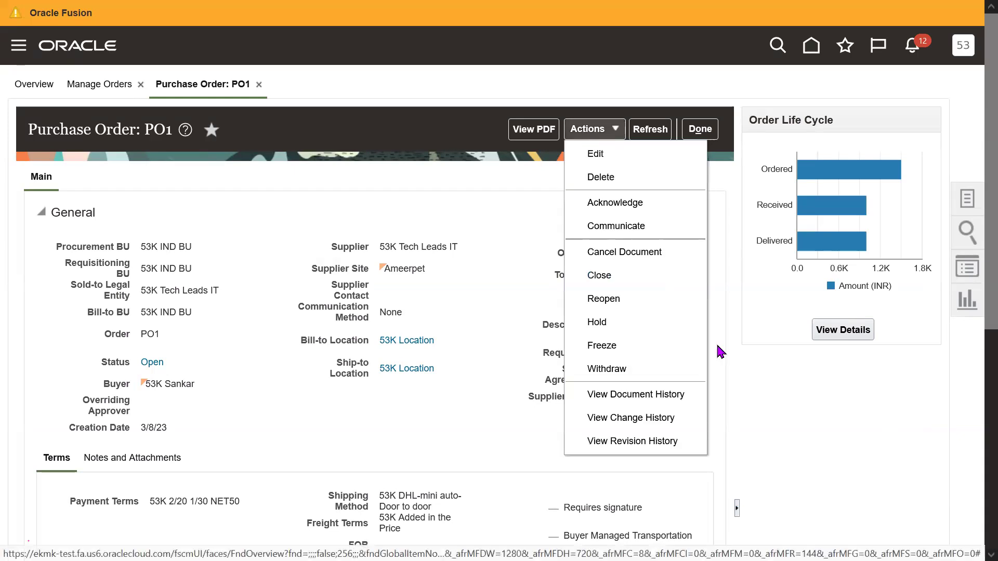
pyautogui.click(664, 421)
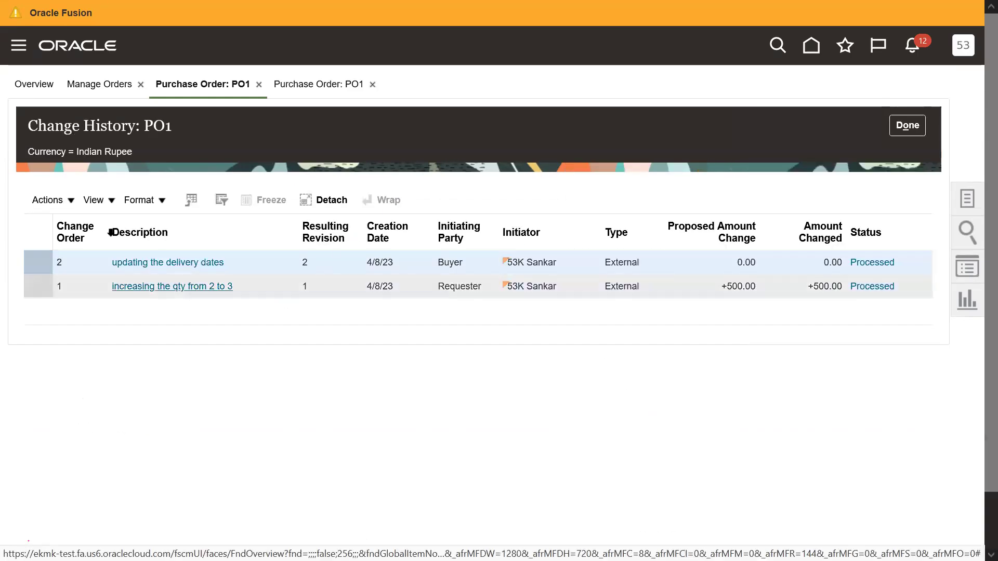
# Review both change orders' Type, Change Order and Resulting Revision columns, confirming revision 2.
pyautogui.click(617, 232)
pyautogui.click(307, 232)
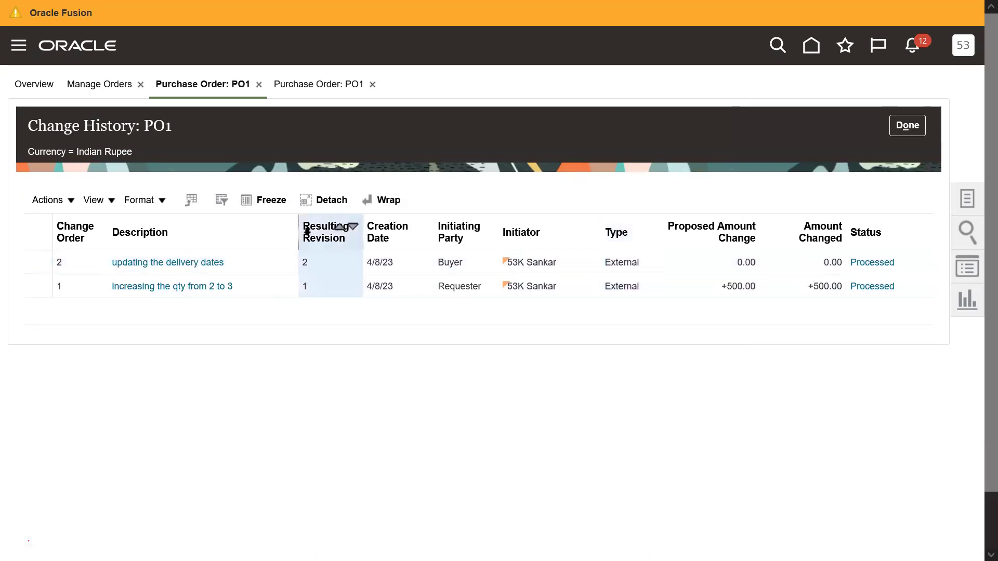
pyautogui.click(319, 285)
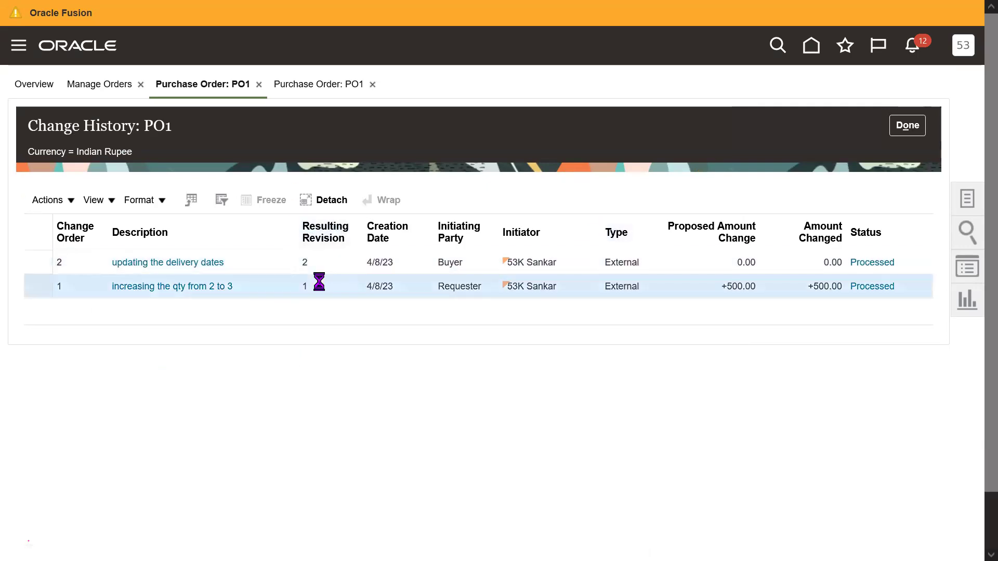
pyautogui.click(322, 263)
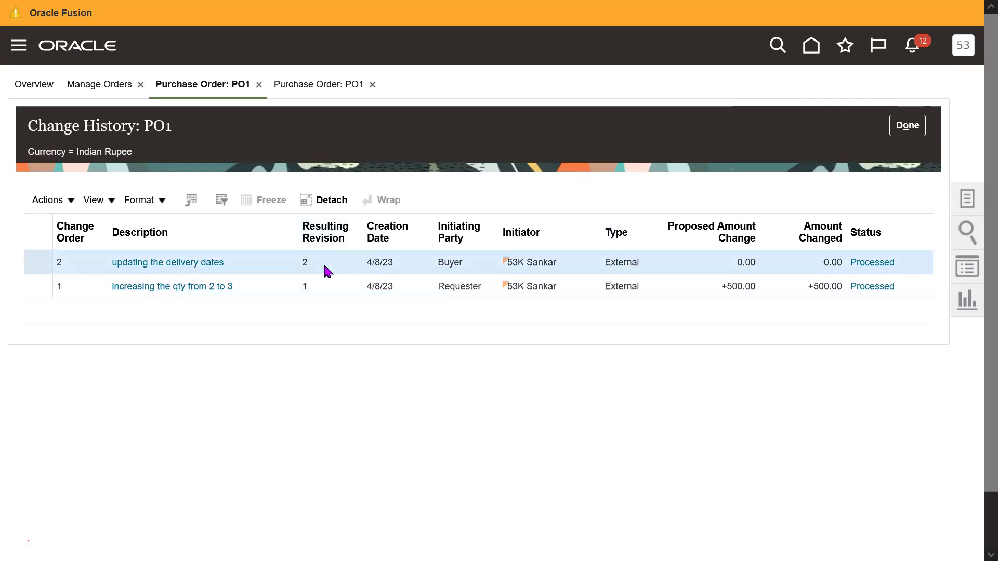
pyautogui.click(327, 222)
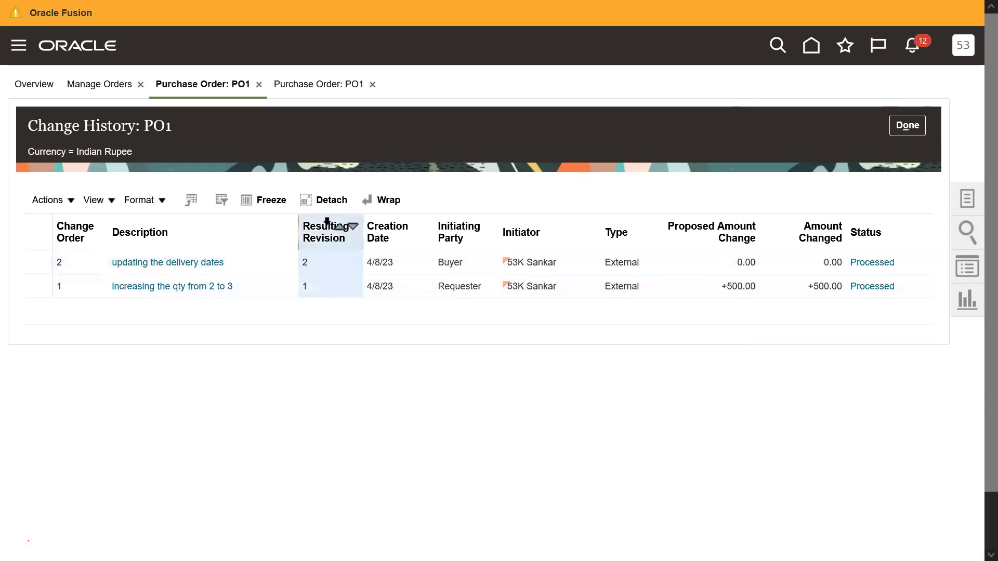
pyautogui.click(76, 227)
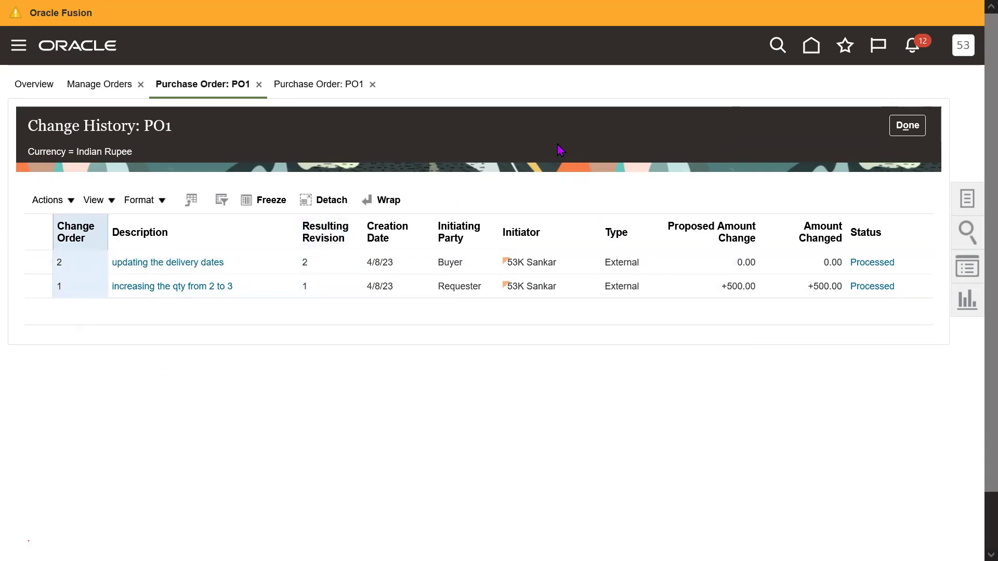
pyautogui.click(310, 227)
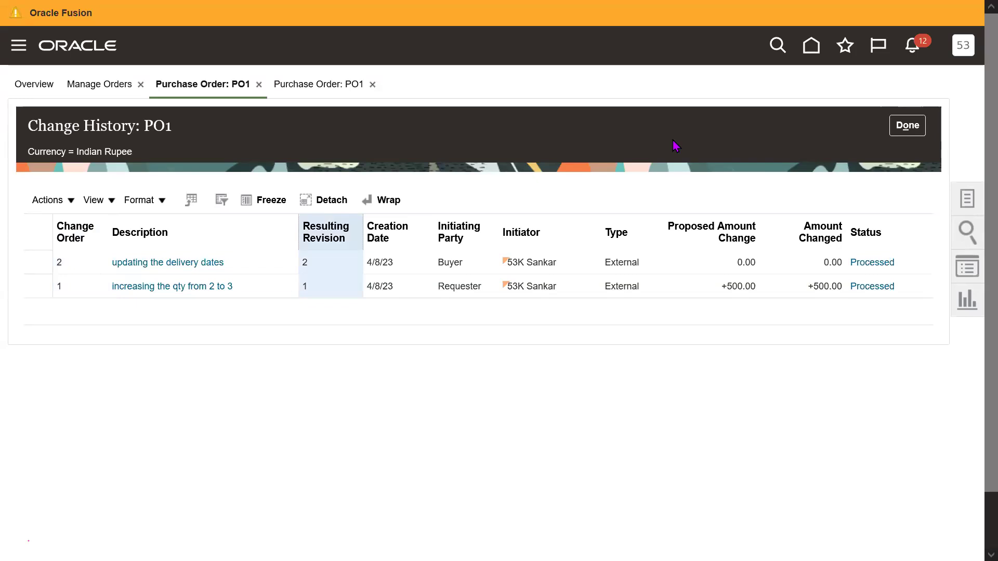
# Leave full screen and return to the 2023 SCM Setups Sheet's Procurement Suite tab.
pyautogui.press('F11')
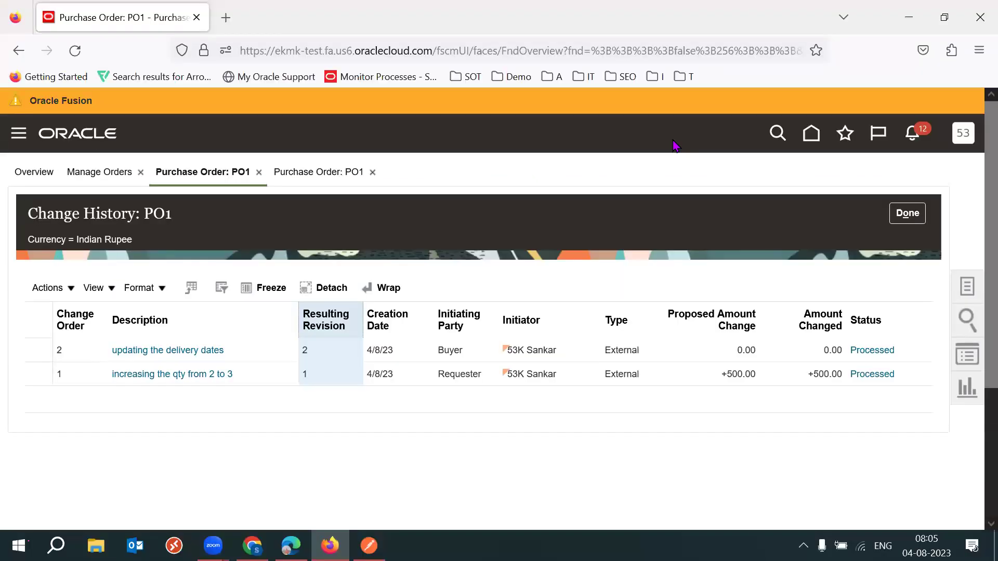
pyautogui.click(252, 545)
pyautogui.click(111, 387)
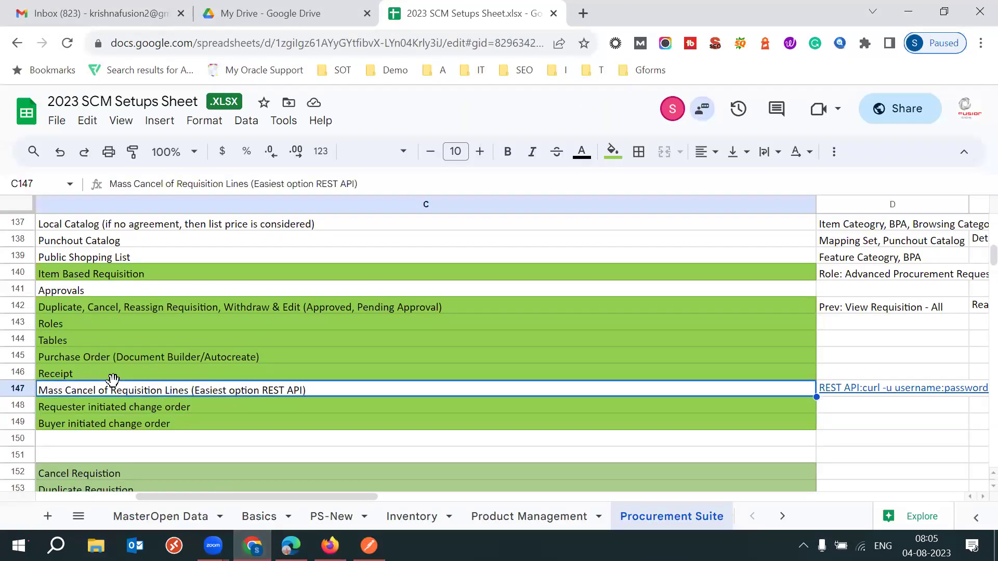
# Review the buyer- and requester-initiated change order topics and the requisition topics above them.
pyautogui.click(131, 425)
pyautogui.press('Left')
pyautogui.click(372, 409)
pyautogui.click(351, 429)
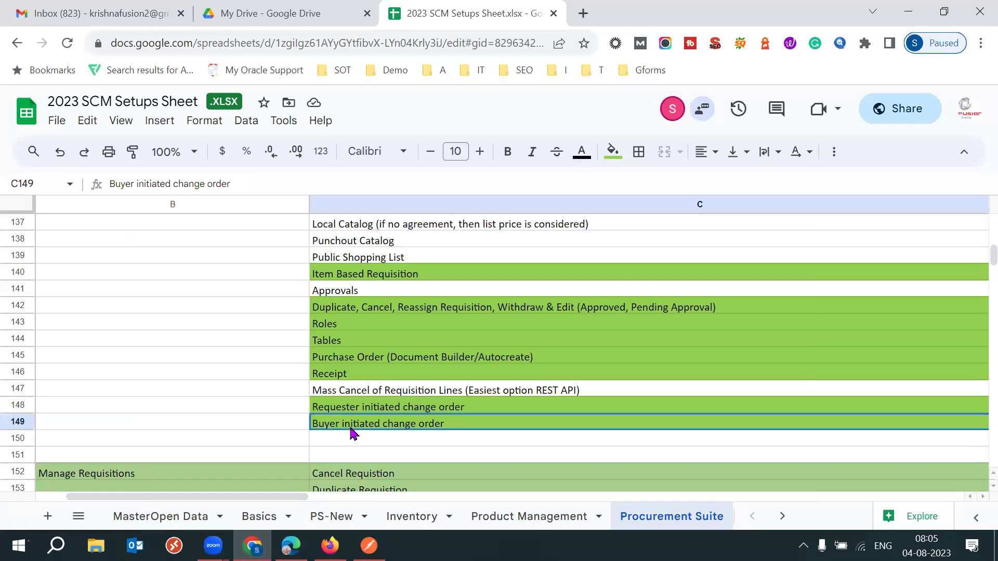
pyautogui.click(282, 339)
pyautogui.press('Up')
pyautogui.press('Up')
pyautogui.press('Up')
pyautogui.press('Up')
pyautogui.press('Up')
pyautogui.press('Up')
pyautogui.press('Up')
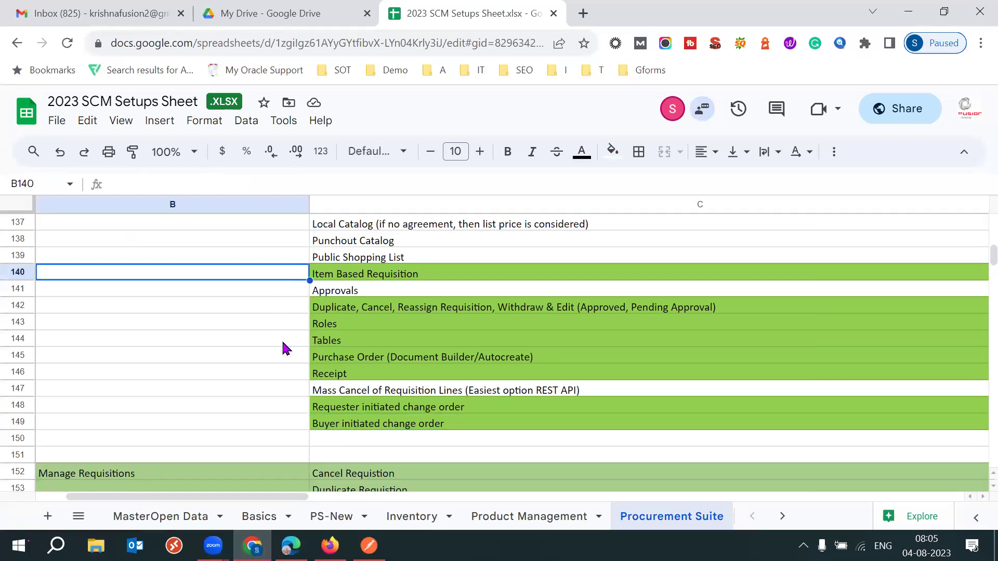
pyautogui.press('Up')
pyautogui.press('Up')
pyautogui.press('Up')
pyautogui.press('Up')
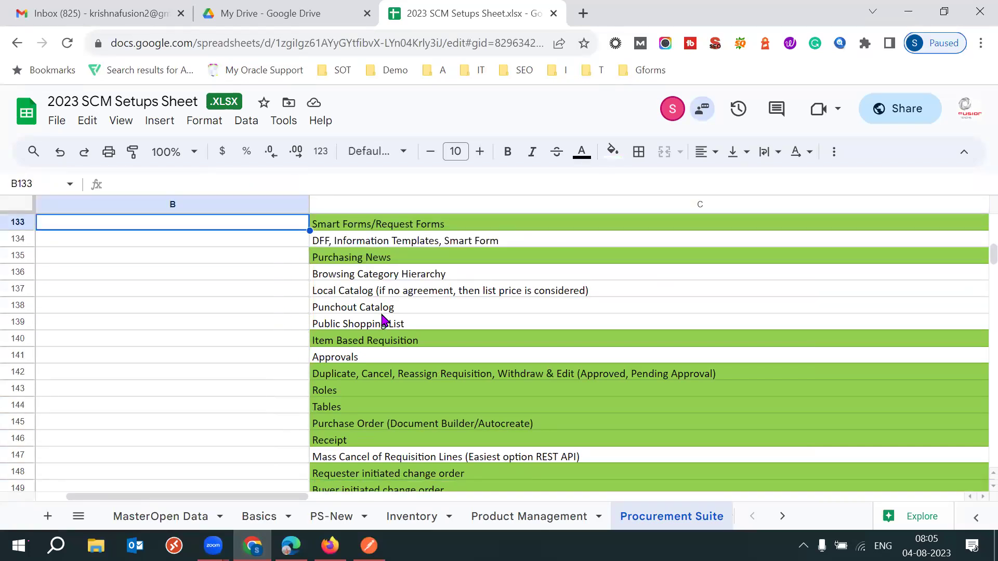
# Select the catalog topics in rows 136–139, from Punchout Catalog to Local Catalog.
pyautogui.click(387, 308)
pyautogui.keyDown('shift'); pyautogui.click(367, 324); pyautogui.keyUp('shift')
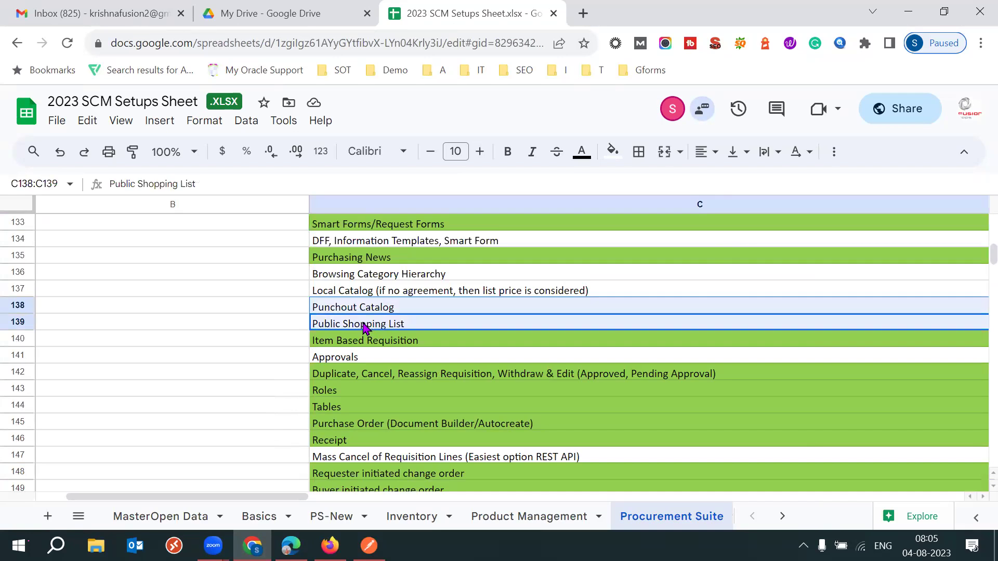
pyautogui.keyDown('ctrl'); pyautogui.click(294, 277); pyautogui.keyUp('ctrl')
pyautogui.hotkey('shift', 'Right')
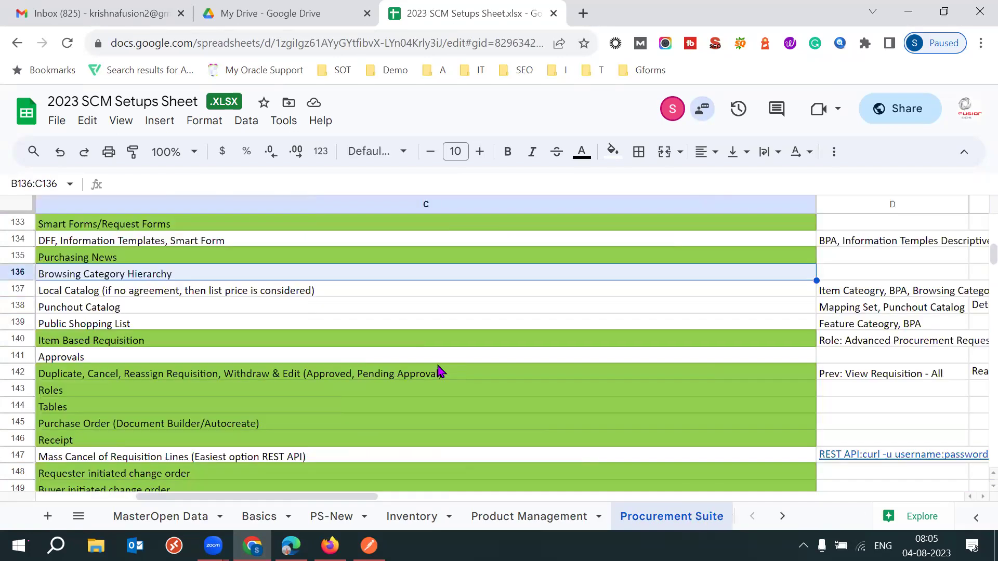
pyautogui.hotkey('shift', 'Down')
pyautogui.hotkey('shift', 'Down')
pyautogui.hotkey('shift', 'Down')
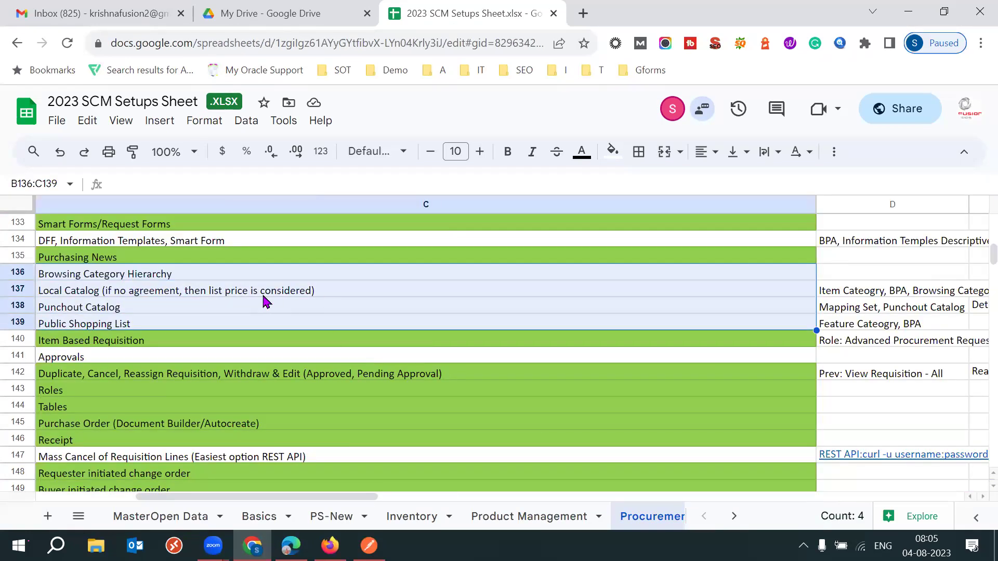
pyautogui.click(139, 288)
pyautogui.press('Left')
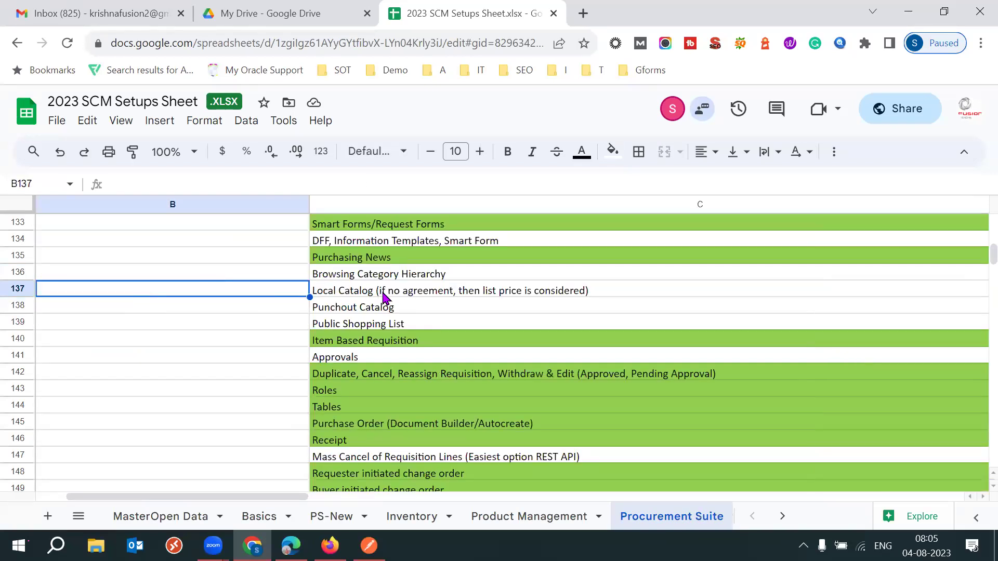
pyautogui.click(383, 294)
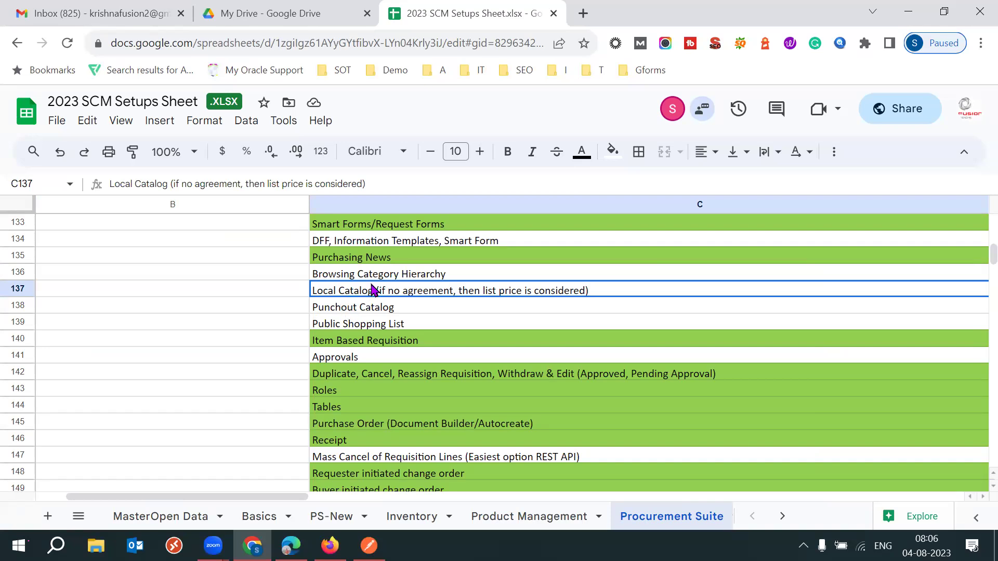
# Mark Browsing Category Hierarchy, Local Catalog, Punchout Catalog and Public Shopping List in rows 136–139.
pyautogui.click(382, 276)
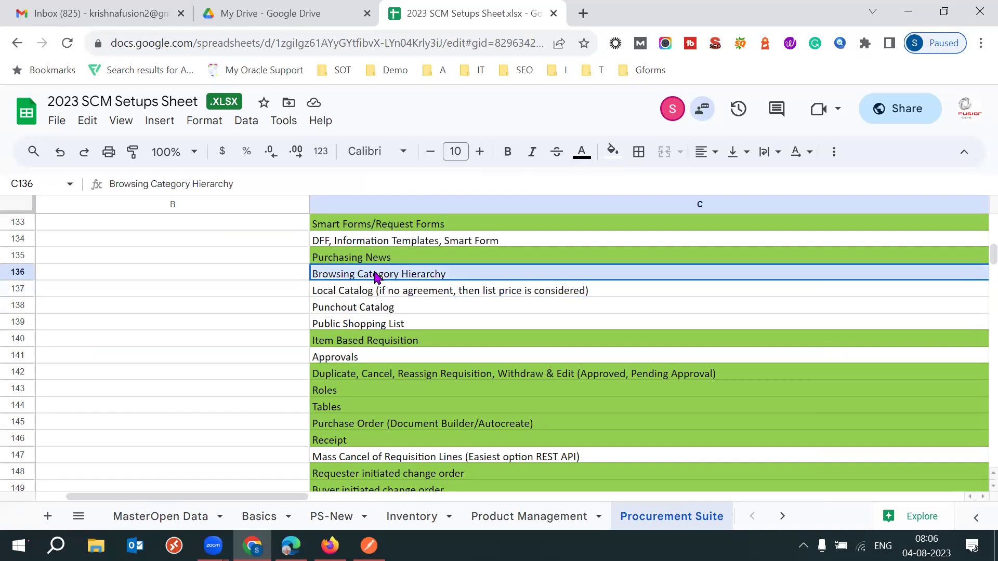
pyautogui.keyDown('ctrl'); pyautogui.click(380, 324); pyautogui.keyUp('ctrl')
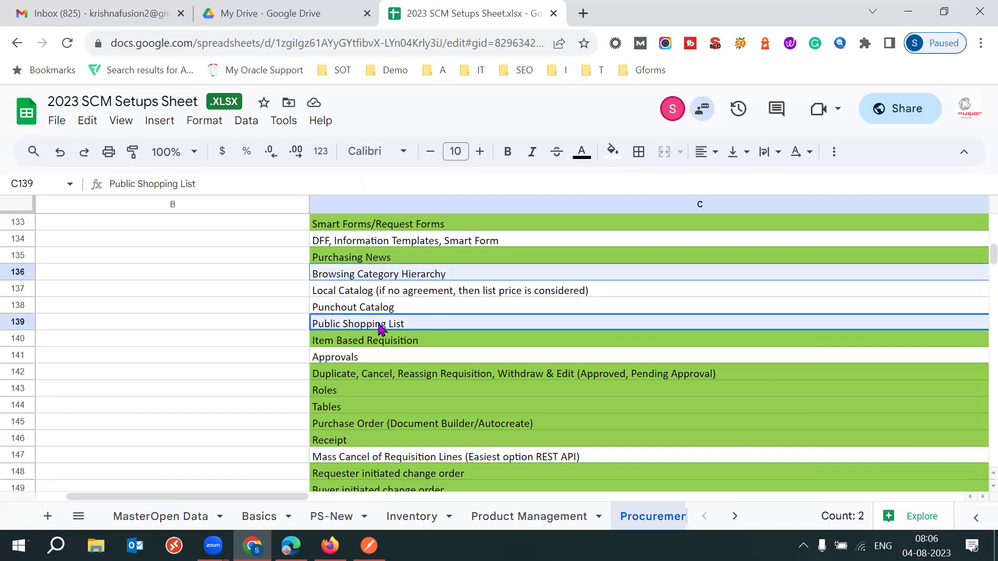
pyautogui.click(402, 311)
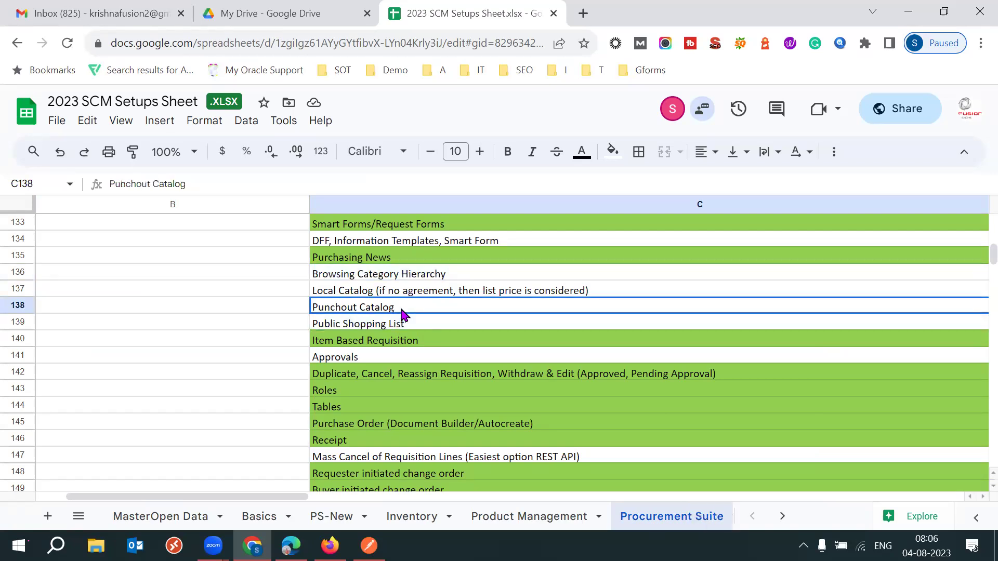
pyautogui.hscroll(5, 402, 311)
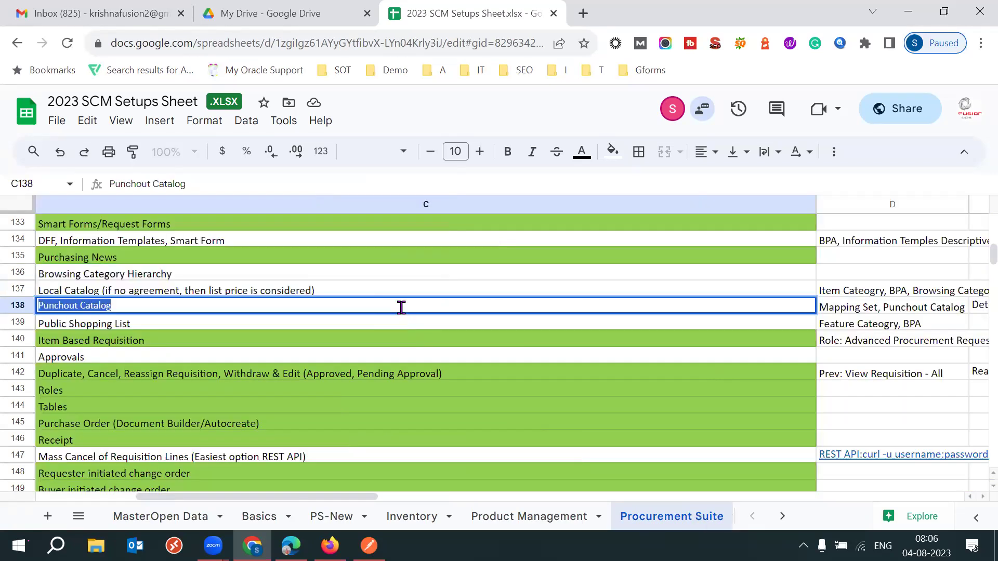
pyautogui.click(114, 282)
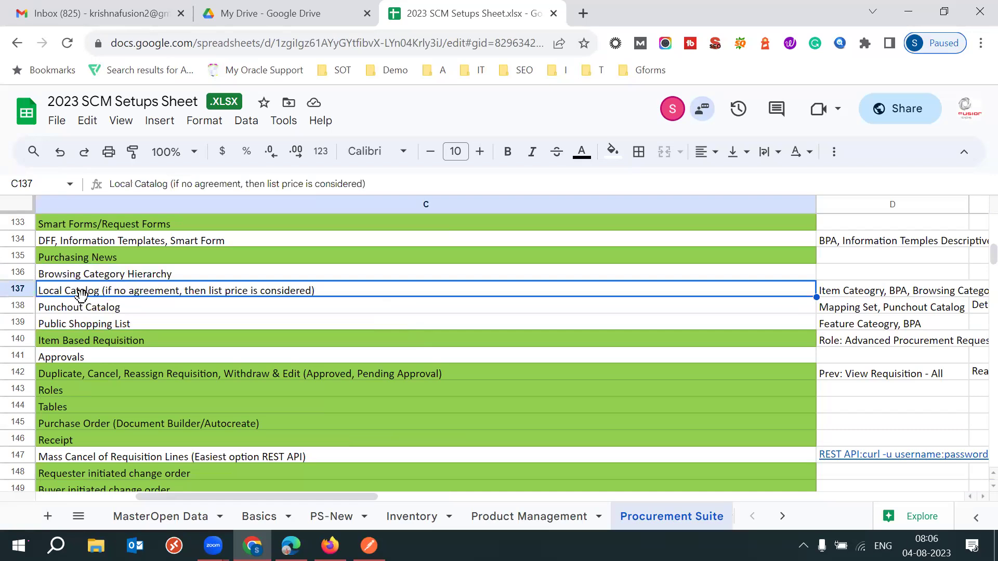
pyautogui.click(139, 312)
pyautogui.moveTo(104, 275); pyautogui.dragTo(98, 325)
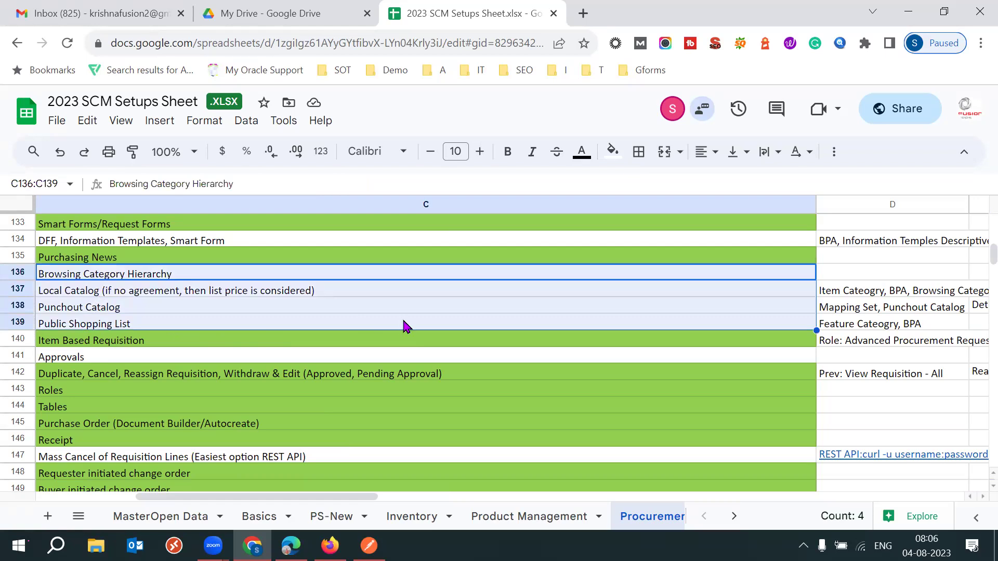
pyautogui.click(157, 424)
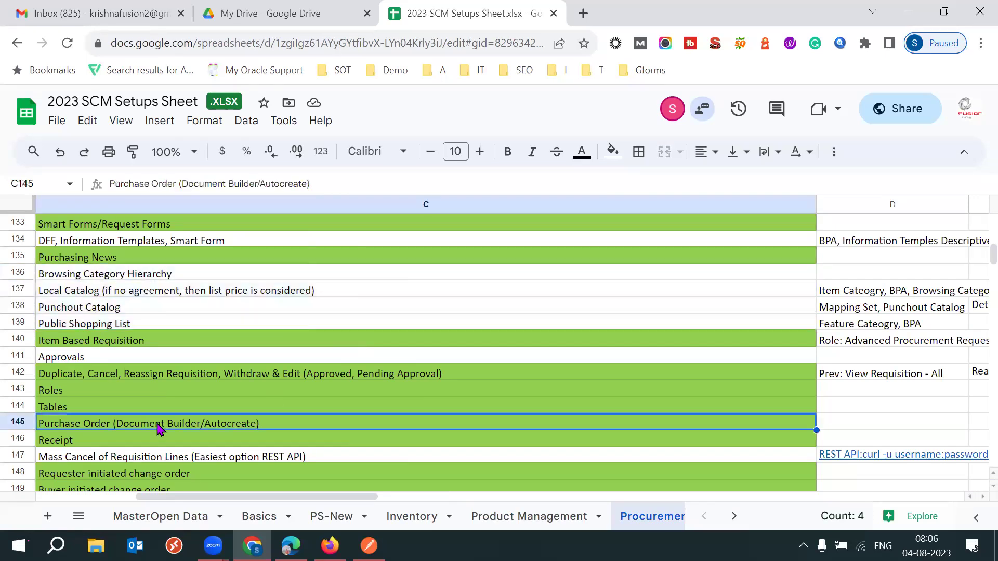
# Step through the Purchasing section rows, then return up to row 150.
pyautogui.press('Left')
pyautogui.press('Down')
pyautogui.press('Down')
pyautogui.press('Down')
pyautogui.press('Down')
pyautogui.press('Down')
pyautogui.press('Down')
pyautogui.press('Down')
pyautogui.press('Down')
pyautogui.press('Down')
pyautogui.press('Down')
pyautogui.press('Down')
pyautogui.press('Down')
pyautogui.press('Down')
pyautogui.press('Down')
pyautogui.press('Down')
pyautogui.press('Down')
pyautogui.press('Down')
pyautogui.press('Down')
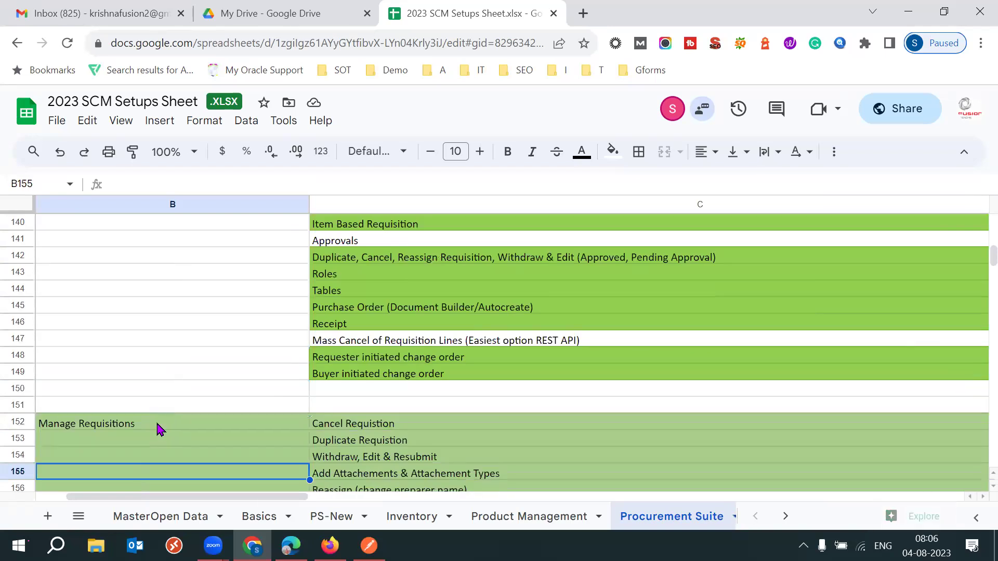
pyautogui.press('Down')
pyautogui.press('Down')
pyautogui.press('Down')
pyautogui.press('Down')
pyautogui.press('Down')
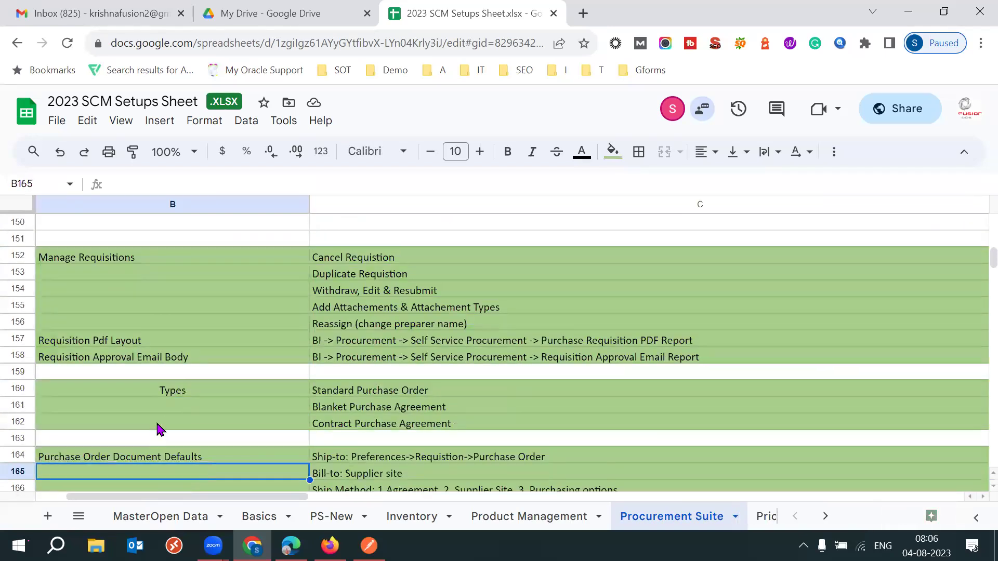
pyautogui.press('Up')
pyautogui.press('Down')
pyautogui.press('Down')
pyautogui.press('Down')
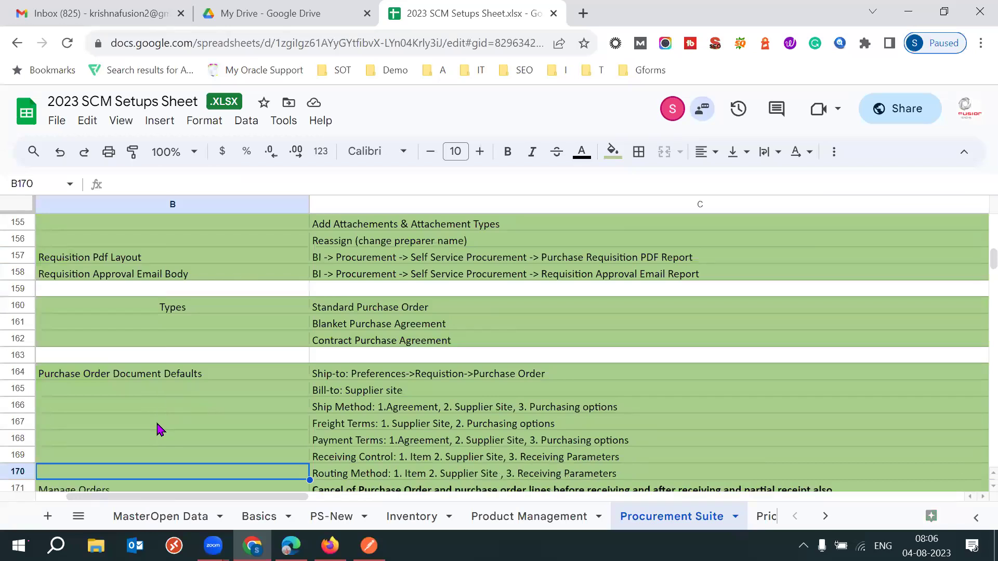
pyautogui.press('Left')
pyautogui.click(80, 311)
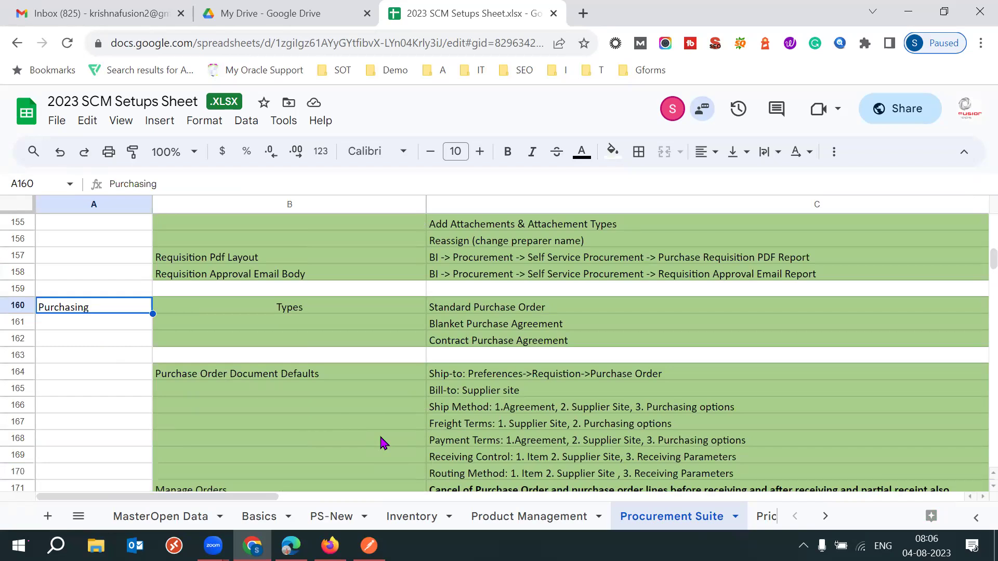
pyautogui.press('Up')
pyautogui.press('Up')
pyautogui.press('Up')
pyautogui.press('Up')
pyautogui.press('Up')
pyautogui.press('Up')
pyautogui.press('Up')
pyautogui.press('Up')
pyautogui.press('Up')
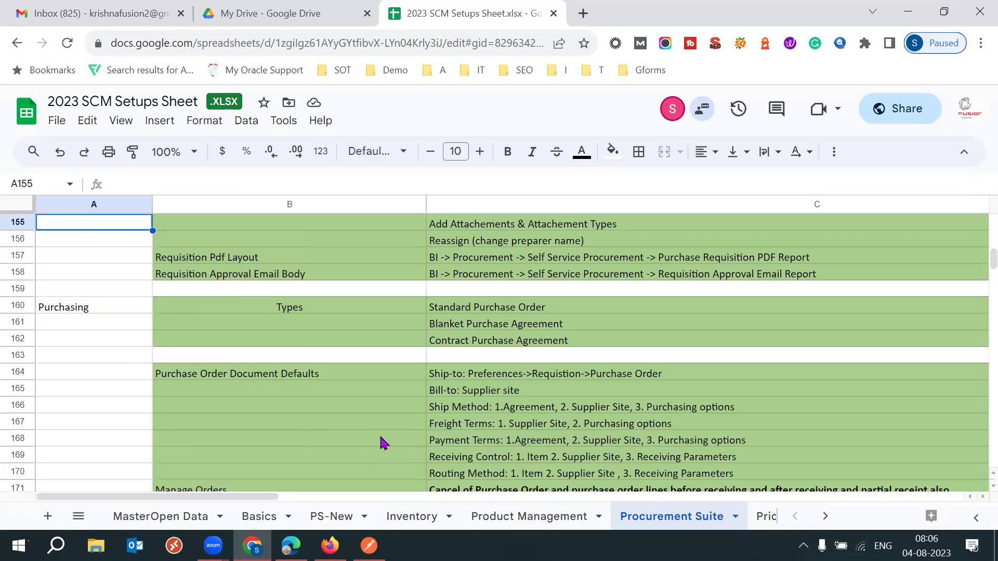
pyautogui.press('Up')
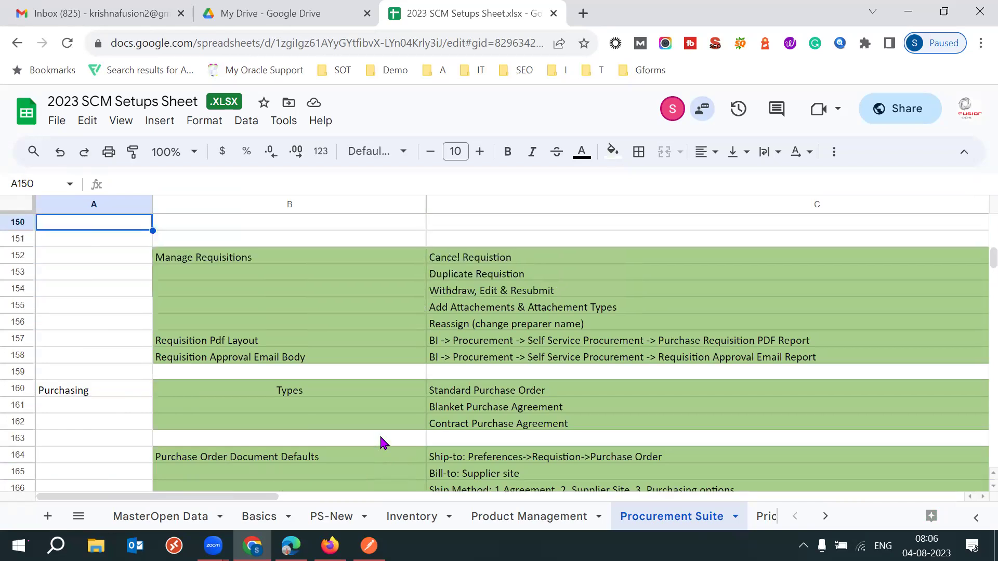
# Review the Requisition Pdf Layout and Requisition Approval Email Body topics and their report paths.
pyautogui.click(283, 341)
pyautogui.click(463, 341)
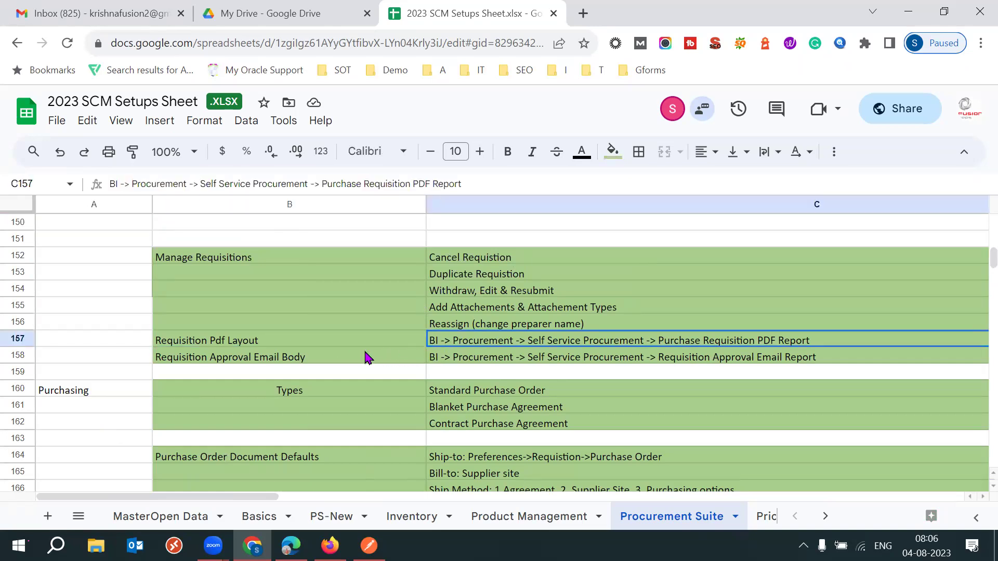
pyautogui.click(345, 357)
pyautogui.click(473, 361)
pyautogui.click(449, 339)
pyautogui.click(358, 344)
pyautogui.click(323, 355)
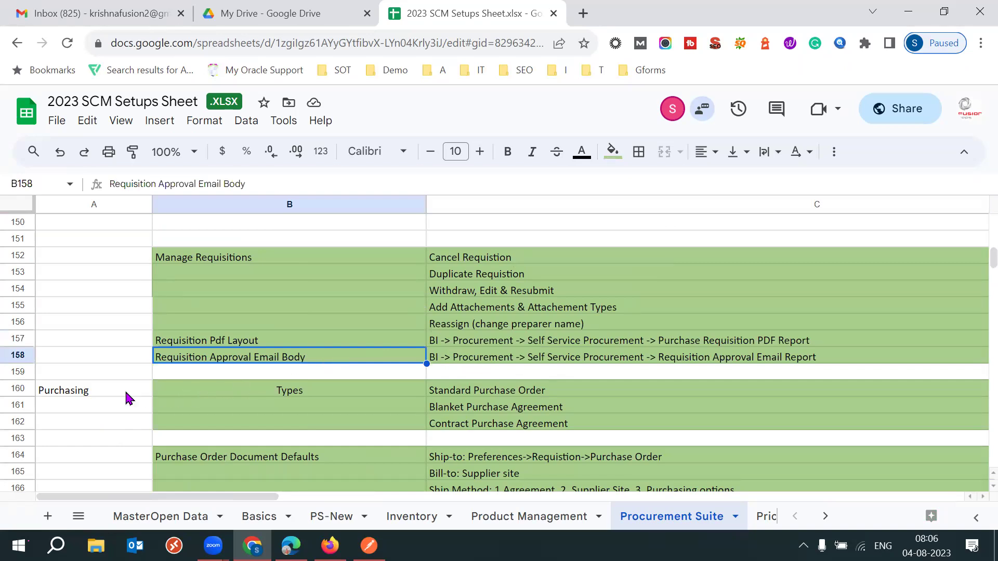
pyautogui.click(109, 397)
# Scan purchasing types, document defaults, Manage Orders and PO PDF/Layout, then return to requisition topics.
pyautogui.press('Down')
pyautogui.press('Down')
pyautogui.press('Down')
pyautogui.press('Down')
pyautogui.press('Down')
pyautogui.press('Down')
pyautogui.press('Down')
pyautogui.press('Down')
pyautogui.press('Down')
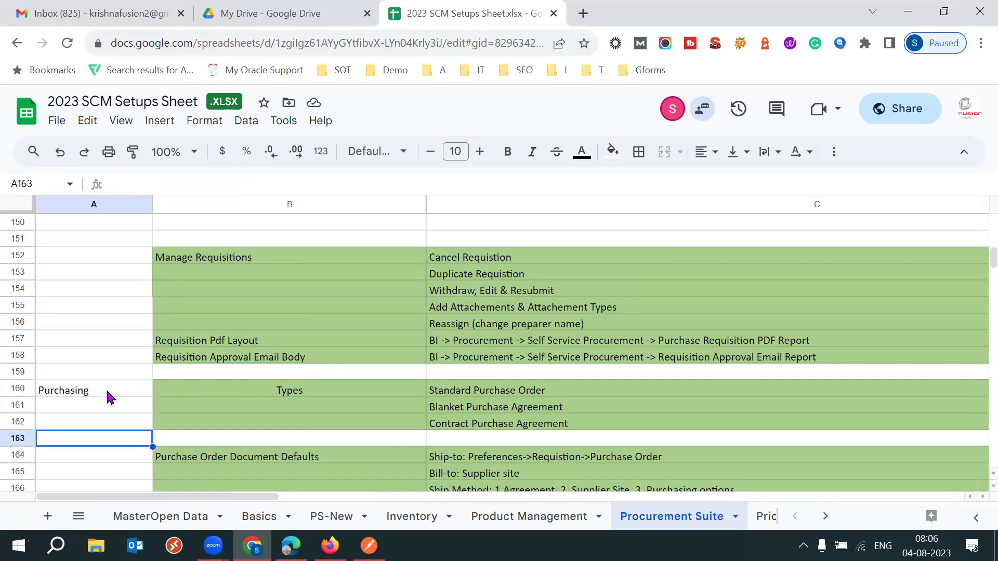
pyautogui.press('Down')
pyautogui.press('Down')
pyautogui.press('Down')
pyautogui.press('Down')
pyautogui.press('Down')
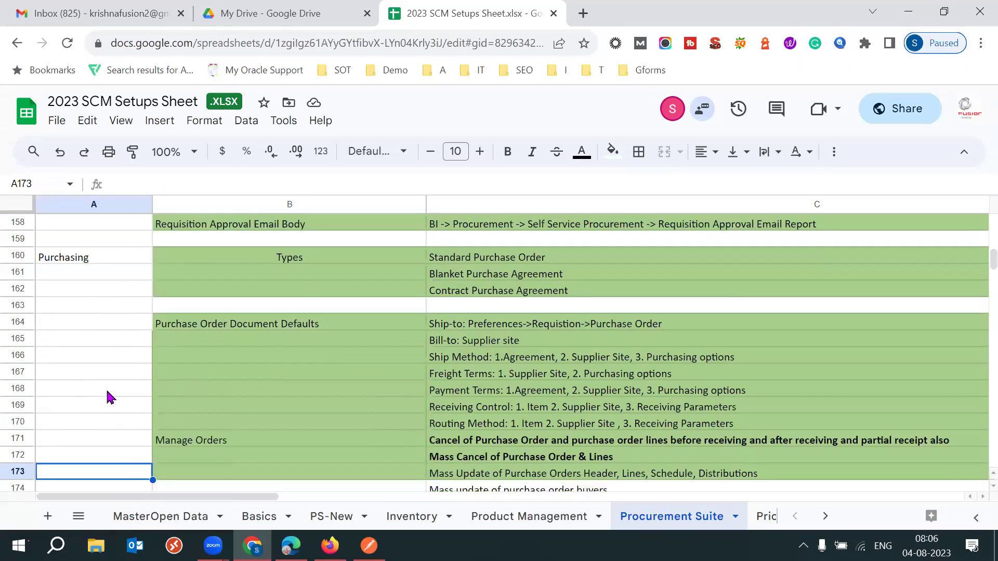
pyautogui.press('Down')
pyautogui.press('Down')
pyautogui.press('Down')
pyautogui.press('Down')
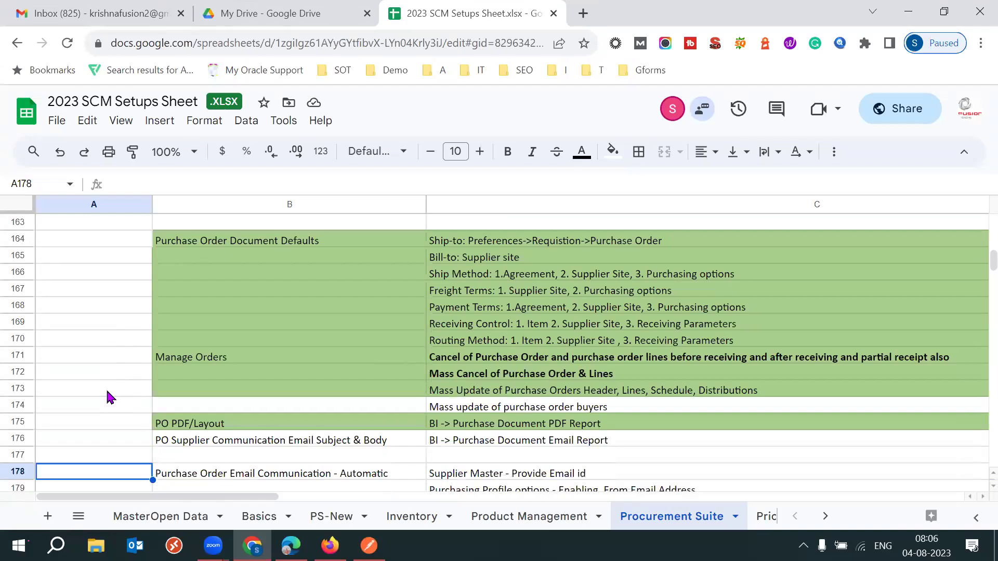
pyautogui.click(211, 427)
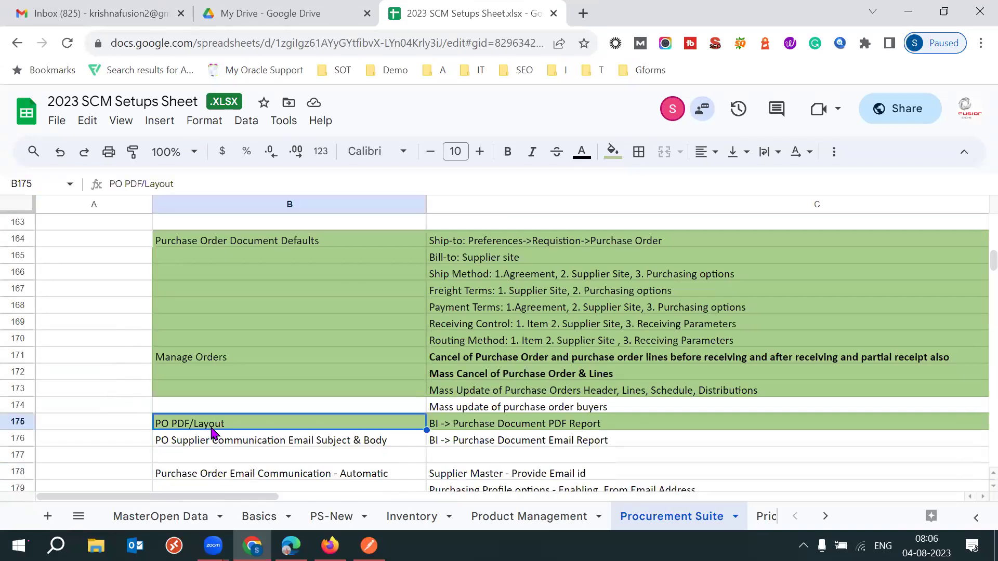
pyautogui.press('Up')
pyautogui.press('Up')
pyautogui.press('Up')
pyautogui.press('Up')
pyautogui.press('Up')
pyautogui.press('Up')
pyautogui.press('Up')
pyautogui.press('Up')
pyautogui.press('Up')
pyautogui.press('Up')
pyautogui.press('Up')
pyautogui.press('Up')
pyautogui.press('Up')
pyautogui.press('Up')
pyautogui.press('Up')
pyautogui.press('Up')
pyautogui.press('Up')
pyautogui.press('Up')
pyautogui.press('Up')
pyautogui.press('Up')
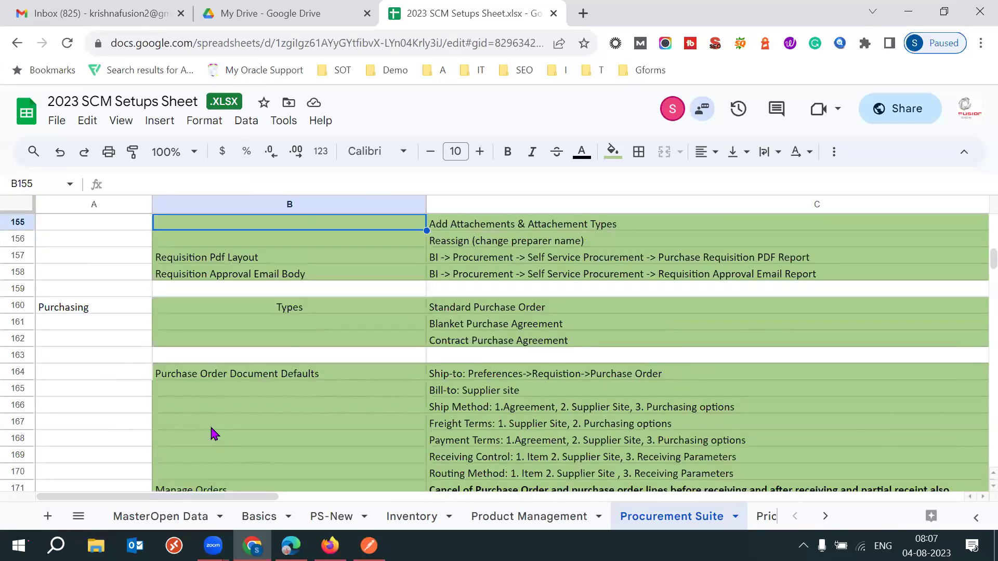
pyautogui.click(263, 293)
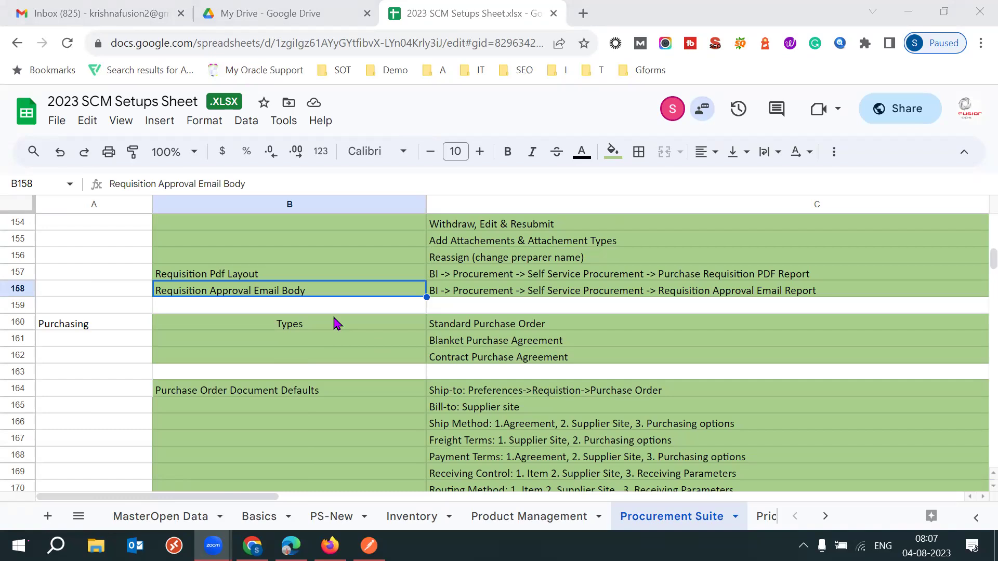
pyautogui.press('super+r')
pyautogui.press('Return')
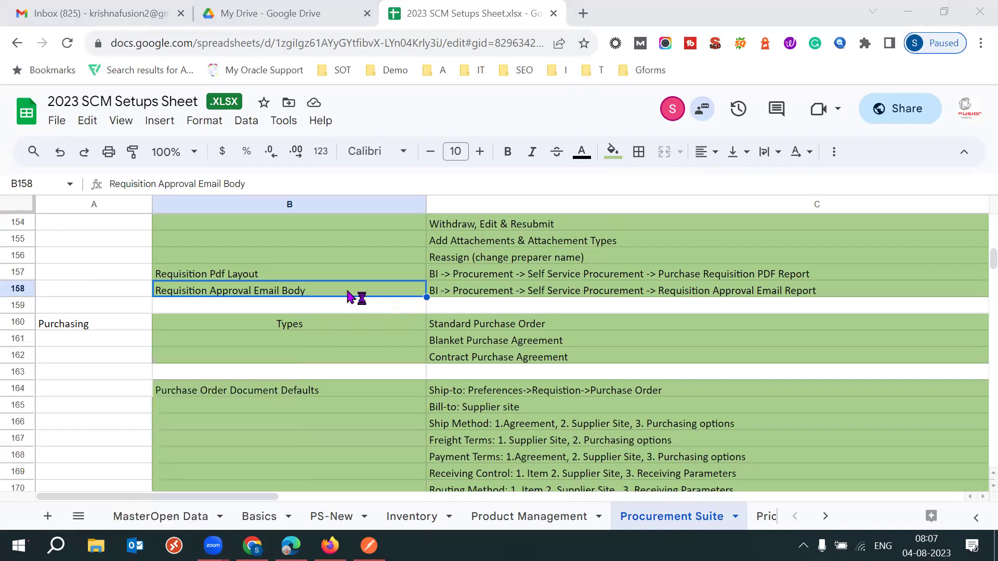
pyautogui.write('Ehqj')
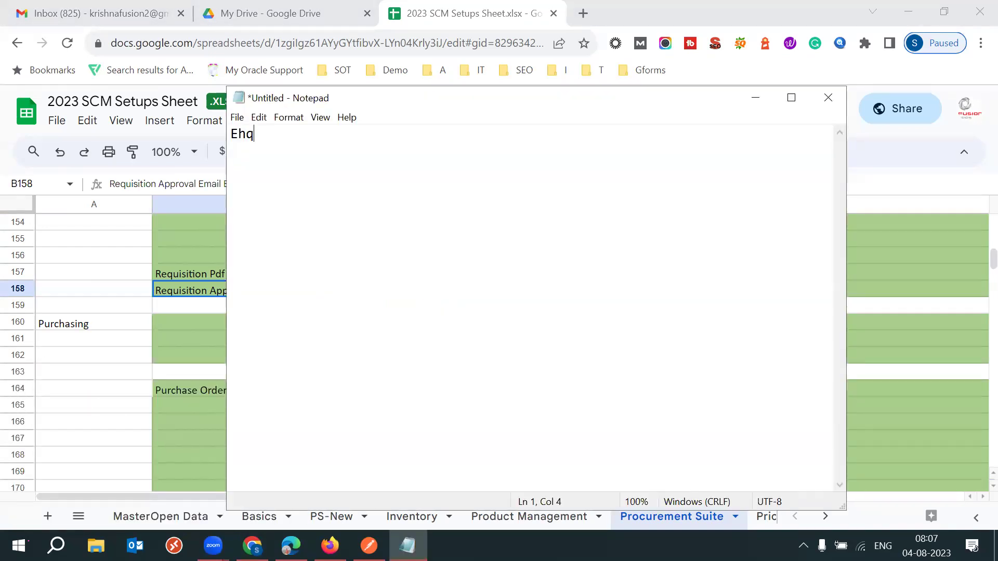
pyautogui.moveTo(281, 136); pyautogui.dragTo(232, 134)
pyautogui.click(375, 71)
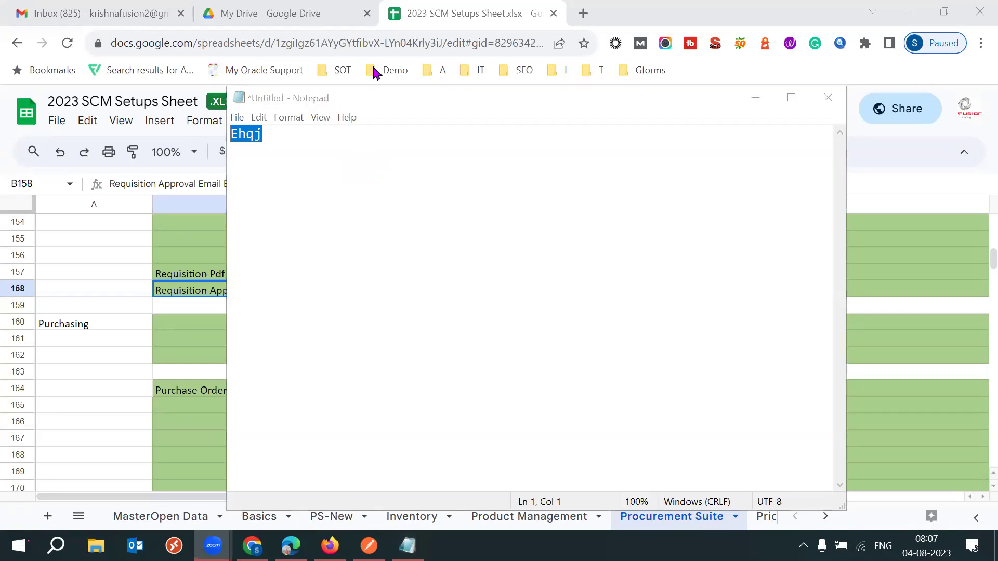
pyautogui.click(345, 148)
pyautogui.hotkey('ctrl', 'a')
pyautogui.press('BackSpace')
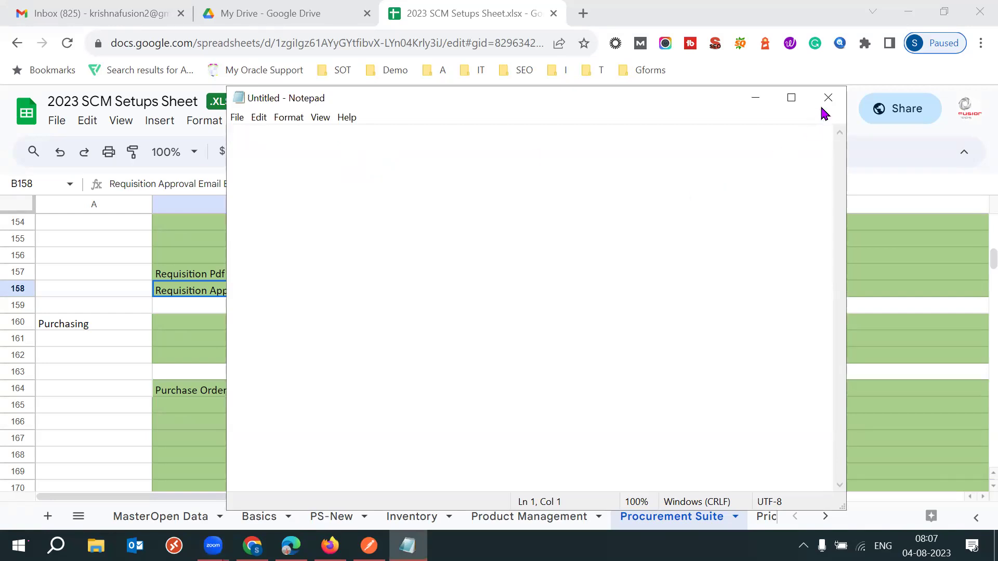
pyautogui.click(826, 107)
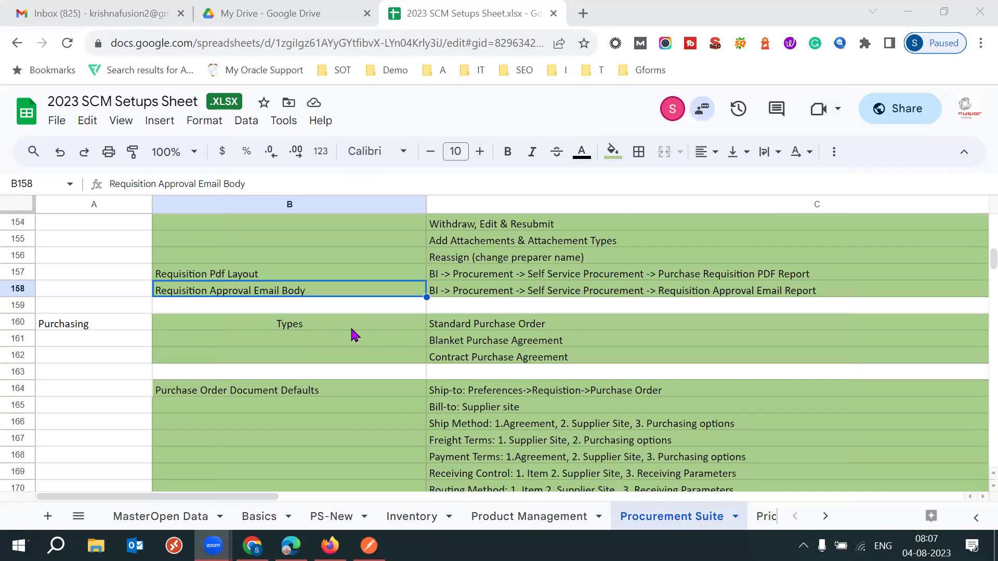
# Select the Types cell B160, then move to the Gmail inbox tab.
pyautogui.click(326, 328)
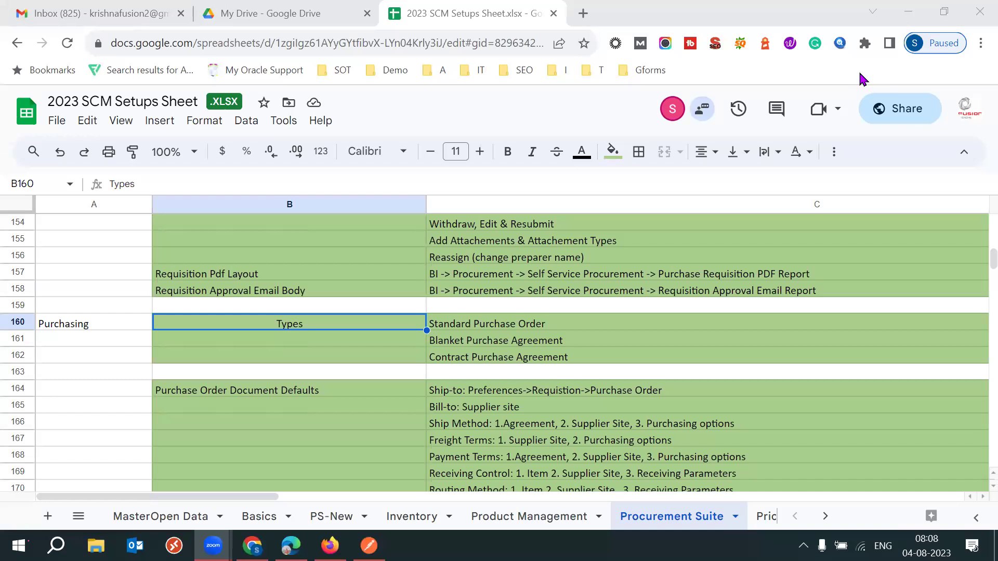
pyautogui.click(95, 21)
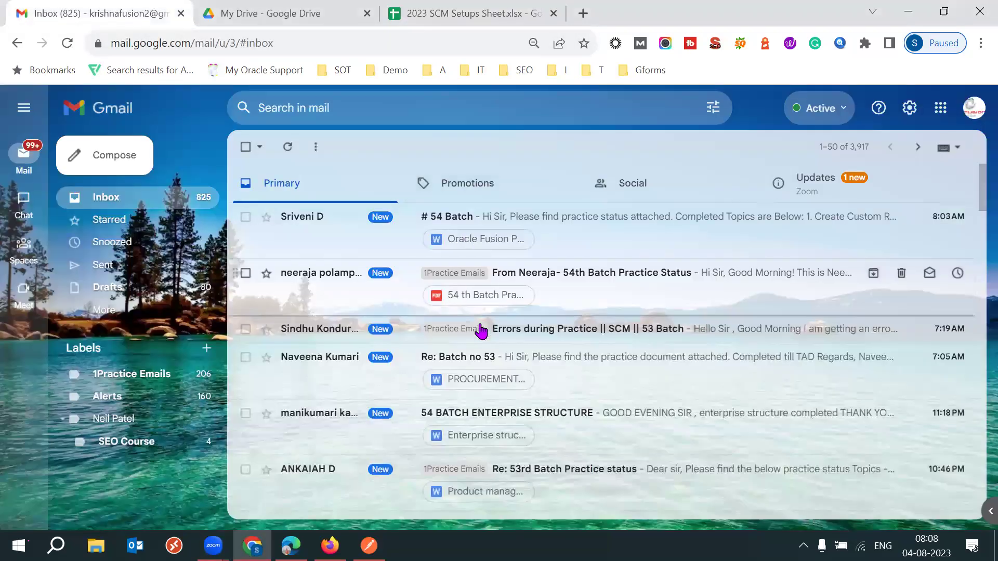
# Open the 'Errors during Practice || SCM || 53 Batch' email and read its instance details.
pyautogui.click(524, 338)
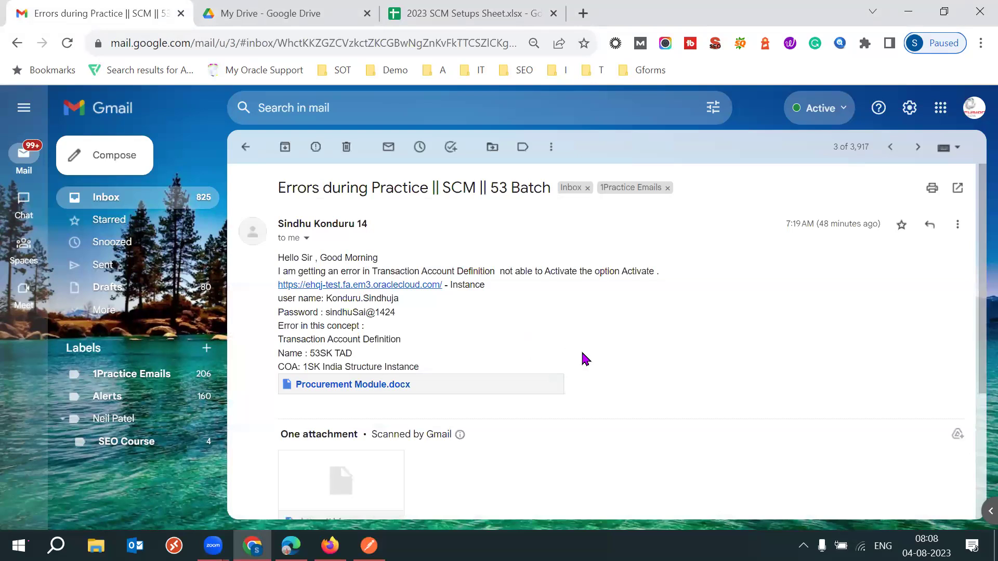
pyautogui.scroll(-1, 583, 357)
pyautogui.scroll(-1, 583, 358)
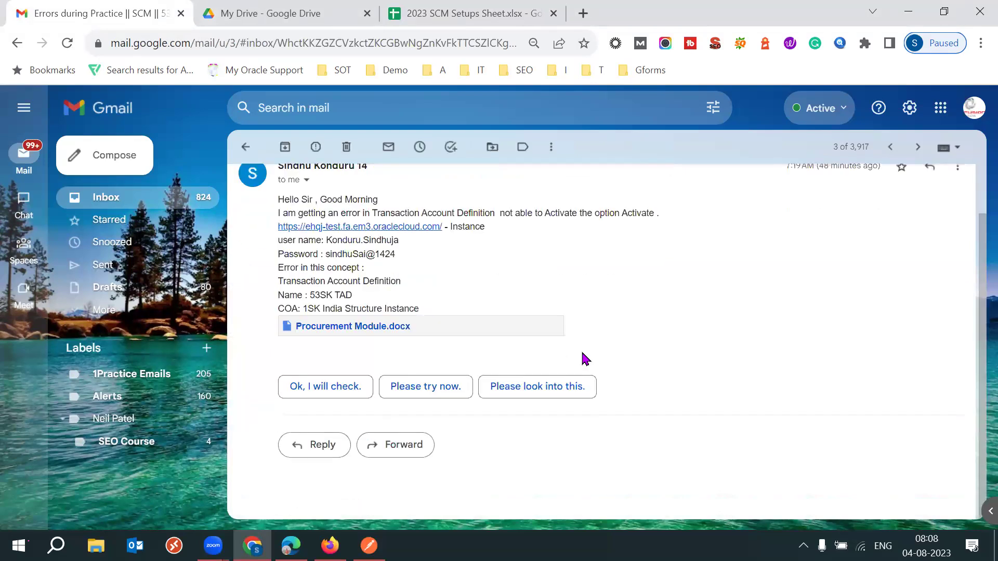
# Try the Procurement Module.docx attachment, dismiss the Google Drive sign-in, and go back to the inbox.
pyautogui.click(331, 333)
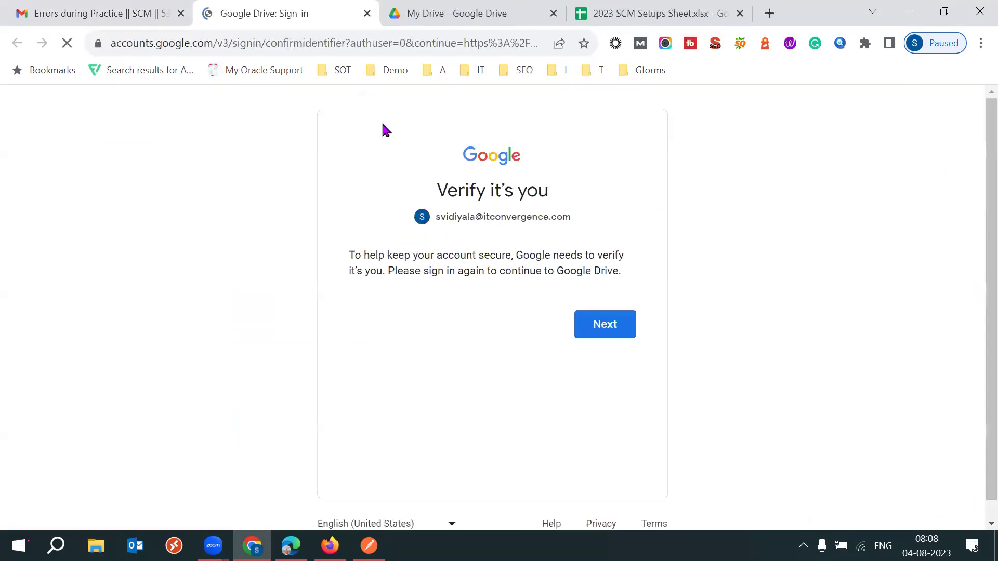
pyautogui.click(367, 13)
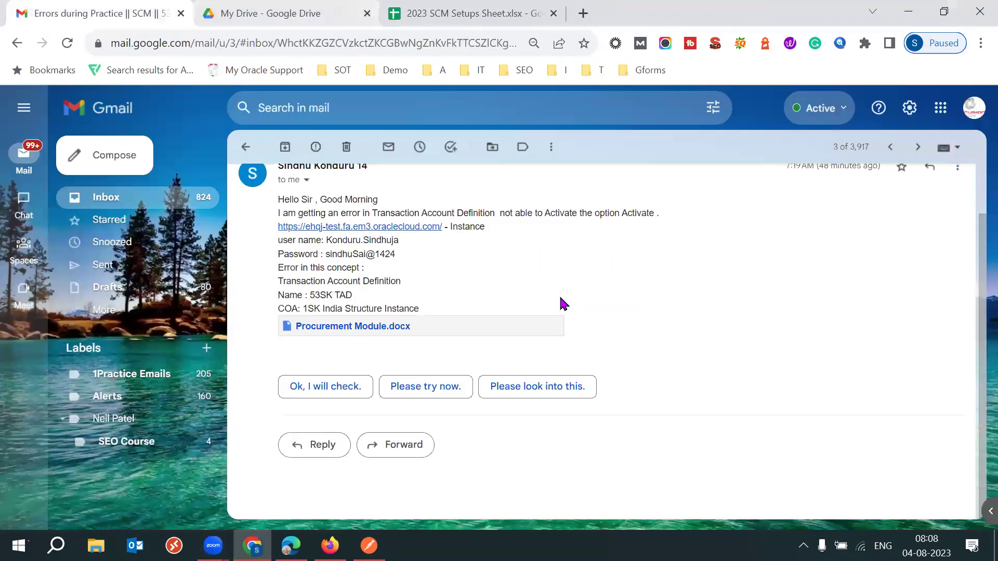
pyautogui.scroll(1, 560, 295)
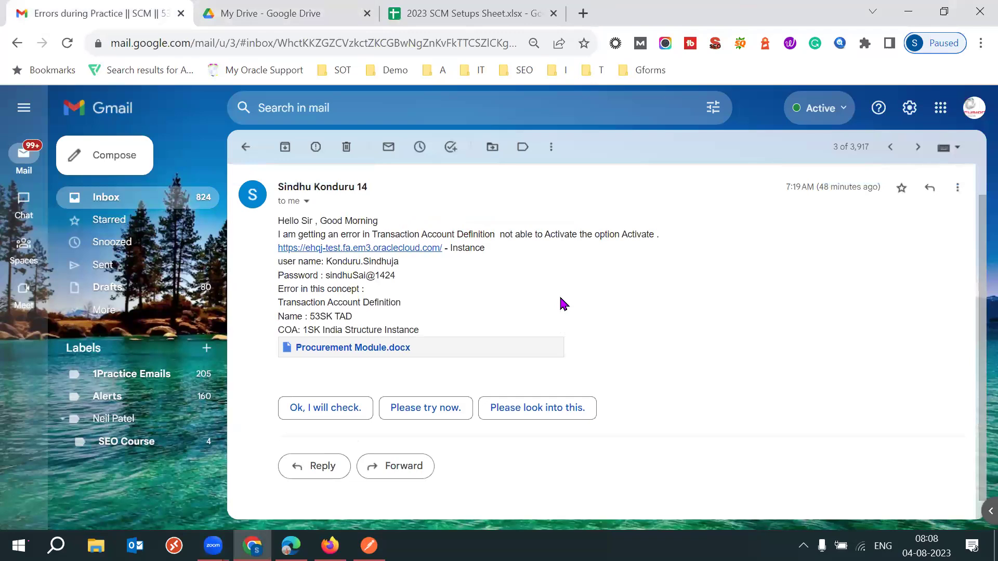
pyautogui.scroll(1, 559, 304)
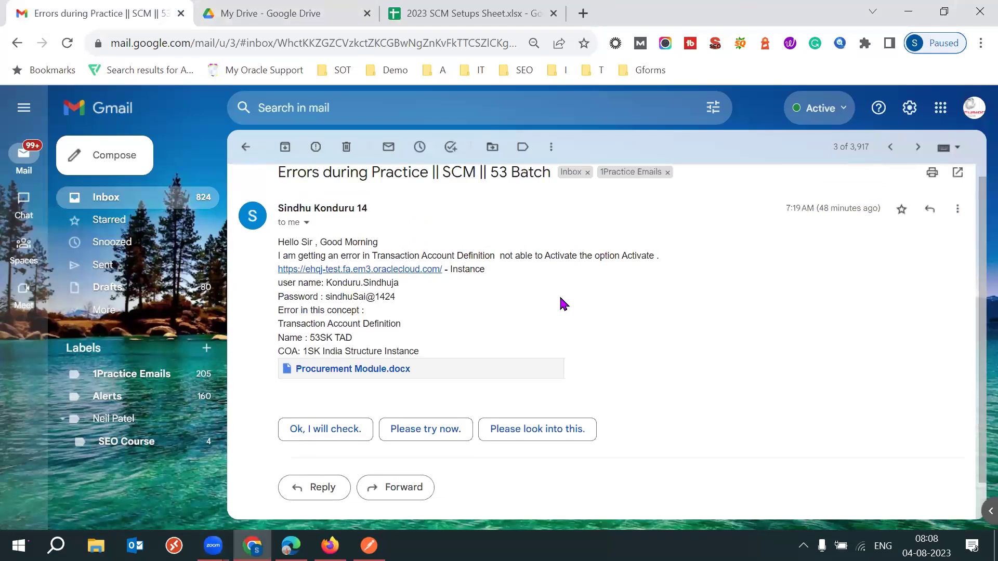
pyautogui.scroll(-2, 560, 298)
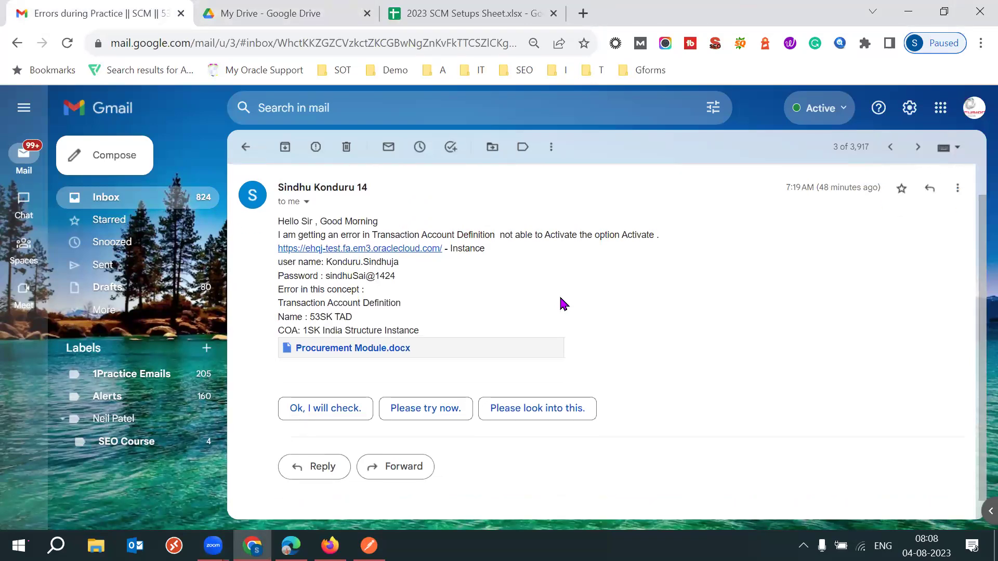
pyautogui.click(155, 206)
pyautogui.moveTo(330, 541)
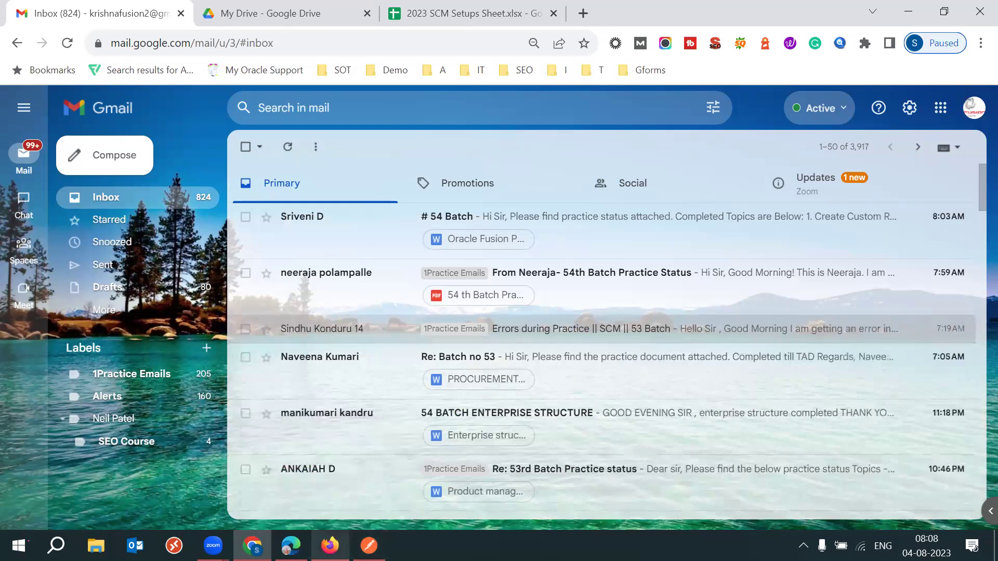
# Load the ehqj-test.fa.em3.oraclecloud.com instance in a new Firefox tab.
pyautogui.click(330, 545)
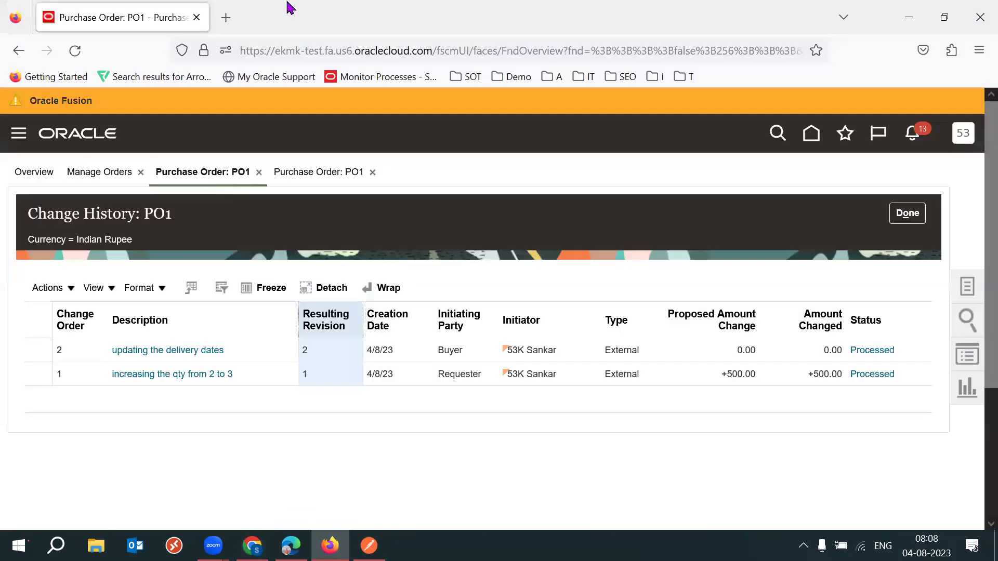
pyautogui.click(221, 20)
pyautogui.write('ehq')
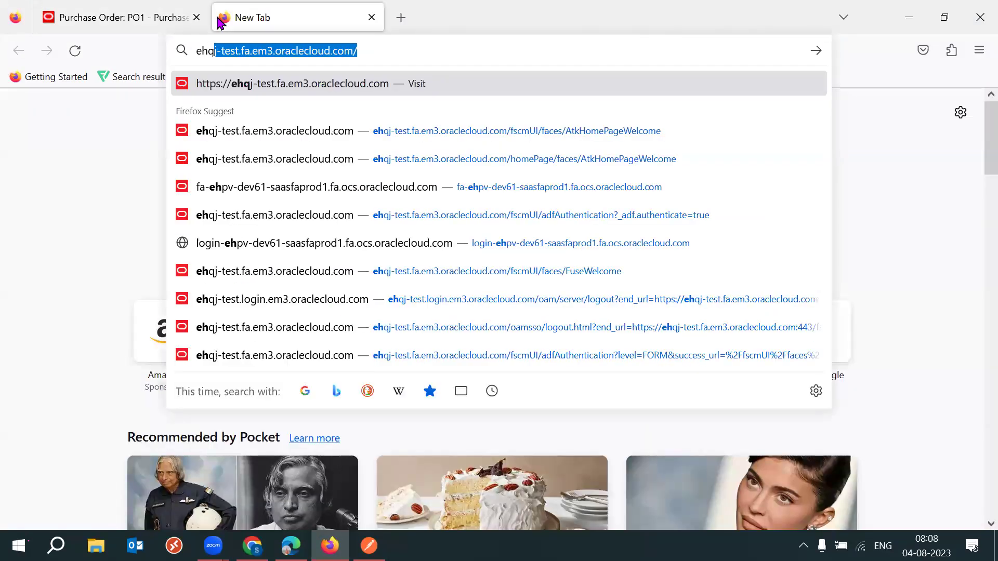
pyautogui.press('Return')
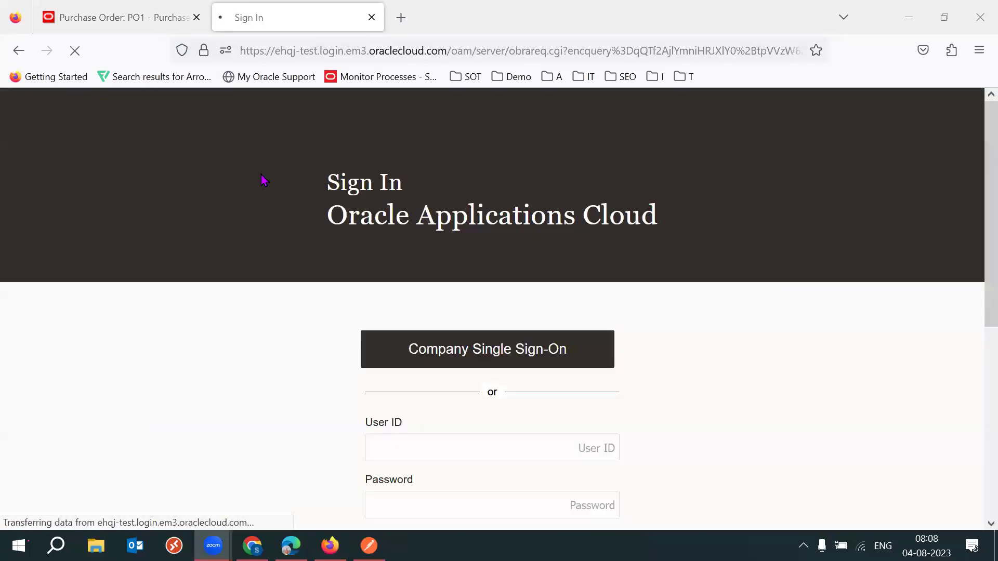
# Begin entering a User ID on the sign-in page, correcting a stray character.
pyautogui.scroll(-2, 575, 370)
pyautogui.click(575, 370)
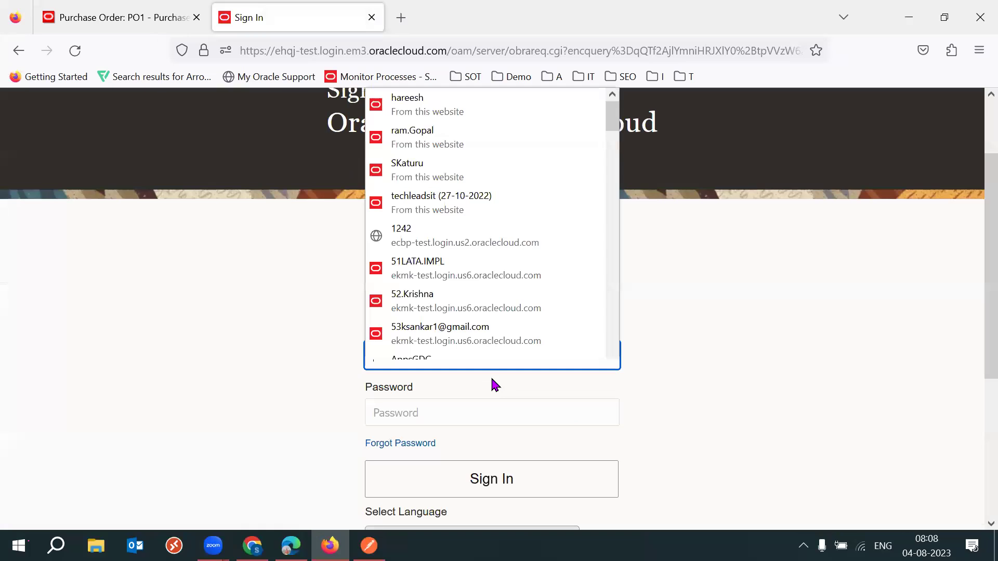
pyautogui.write('pad')
pyautogui.press('BackSpace')
pyautogui.press('BackSpace')
pyautogui.press('BackSpace')
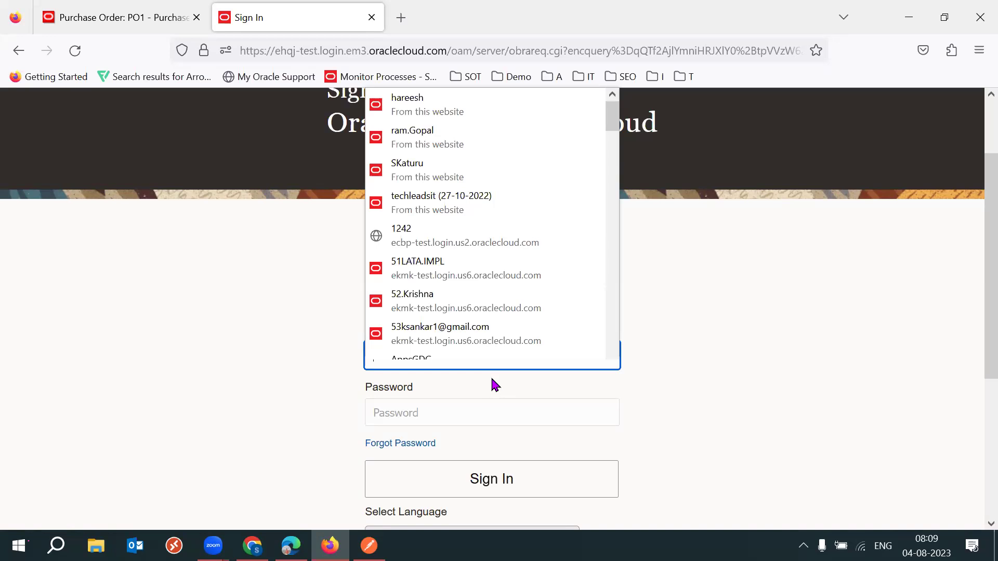
# In Chrome, load the ehqj-test Oracle Cloud sign-in page in a new tab.
pyautogui.click(259, 356)
pyautogui.click(252, 546)
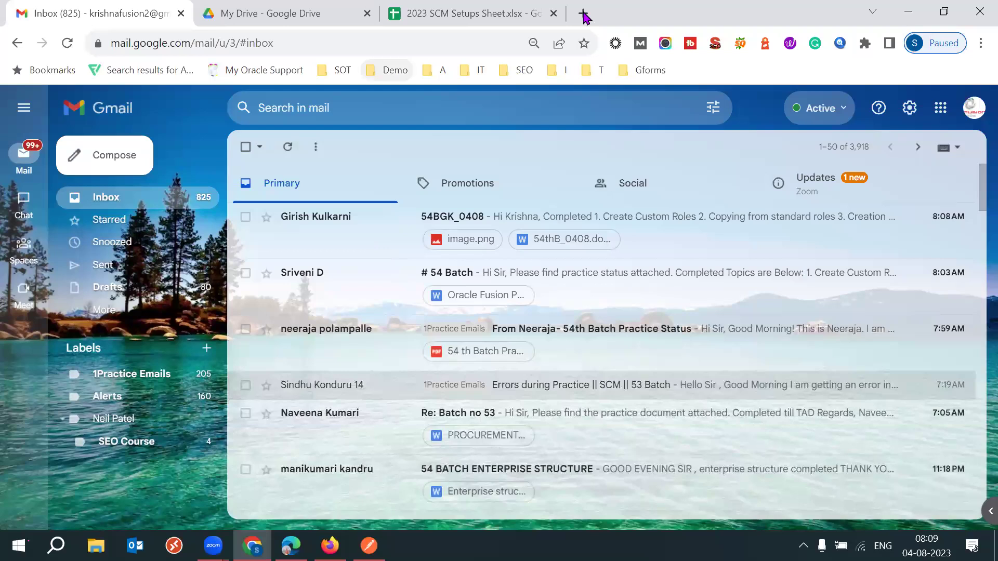
pyautogui.click(584, 15)
pyautogui.write('ehq')
pyautogui.press('Return')
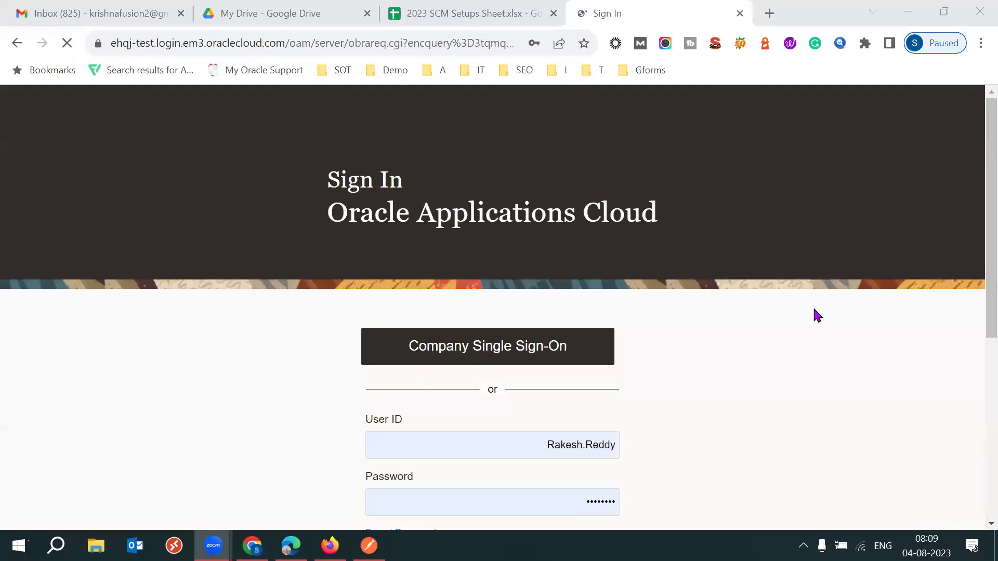
# Fill the User ID and password from a saved login and sign in, retrying after the failure.
pyautogui.scroll(-2, 975, 322)
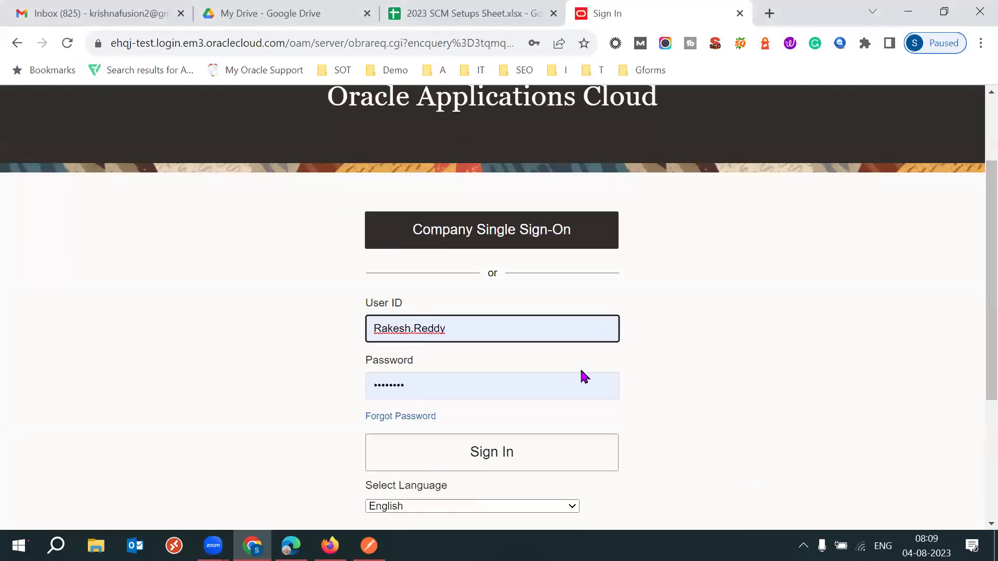
pyautogui.doubleClick(482, 319)
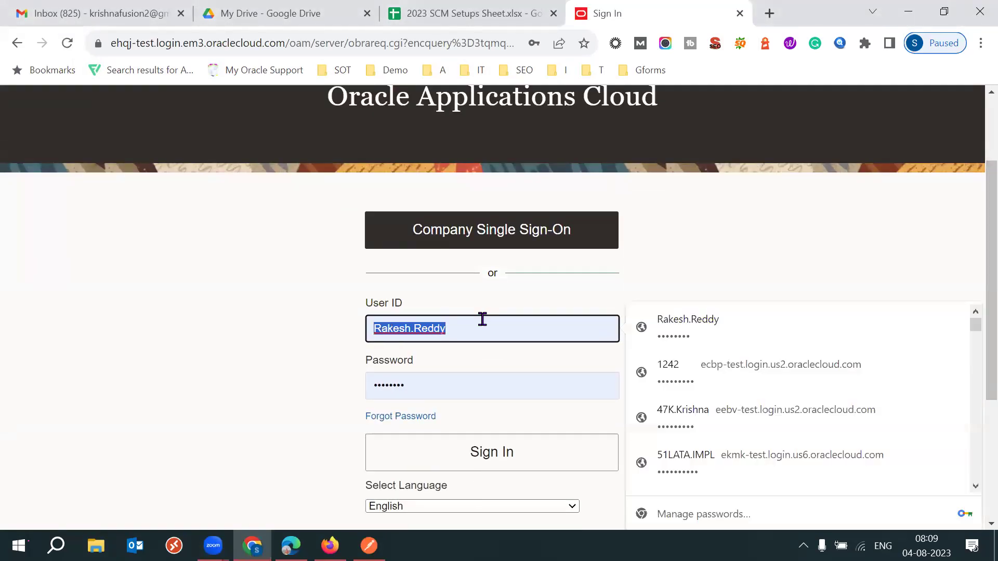
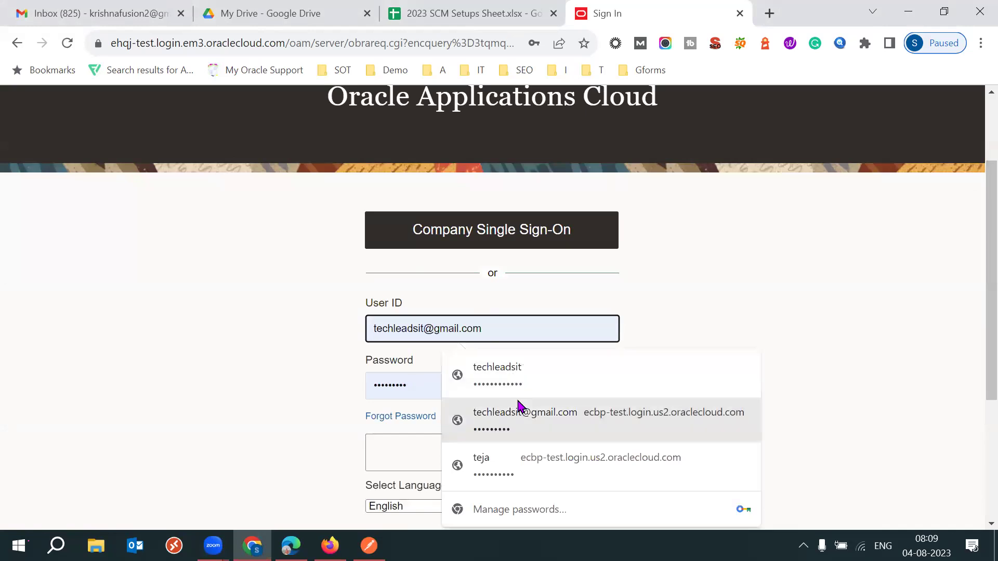
pyautogui.click(517, 409)
pyautogui.doubleClick(470, 338)
pyautogui.hotkey('ctrl', 'a')
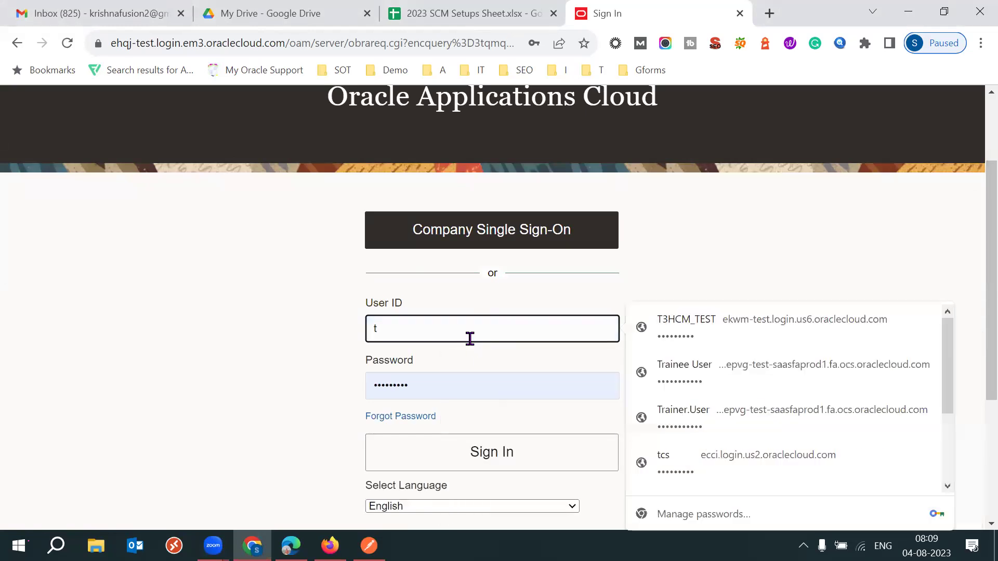
pyautogui.click(508, 381)
pyautogui.click(402, 460)
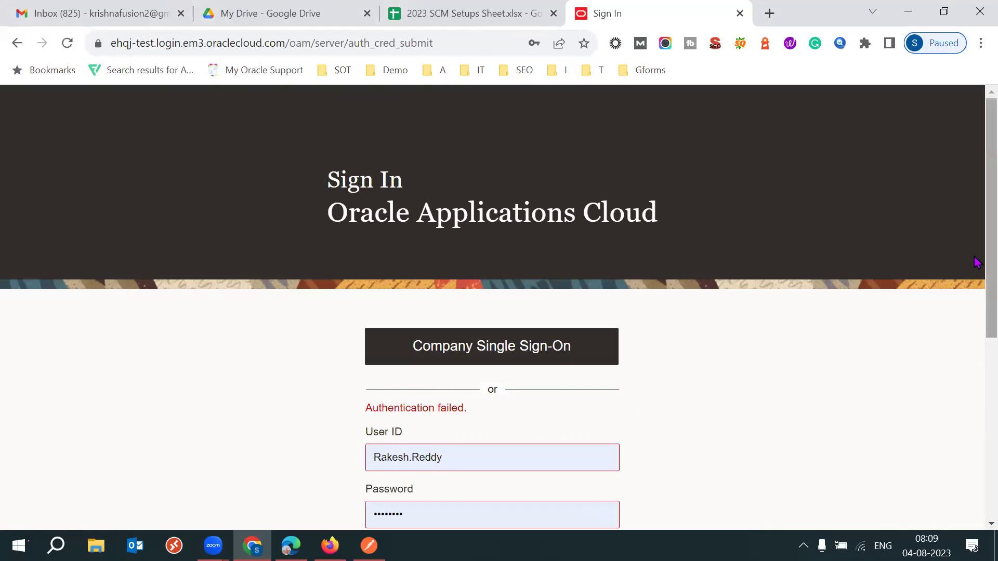
pyautogui.click(479, 457)
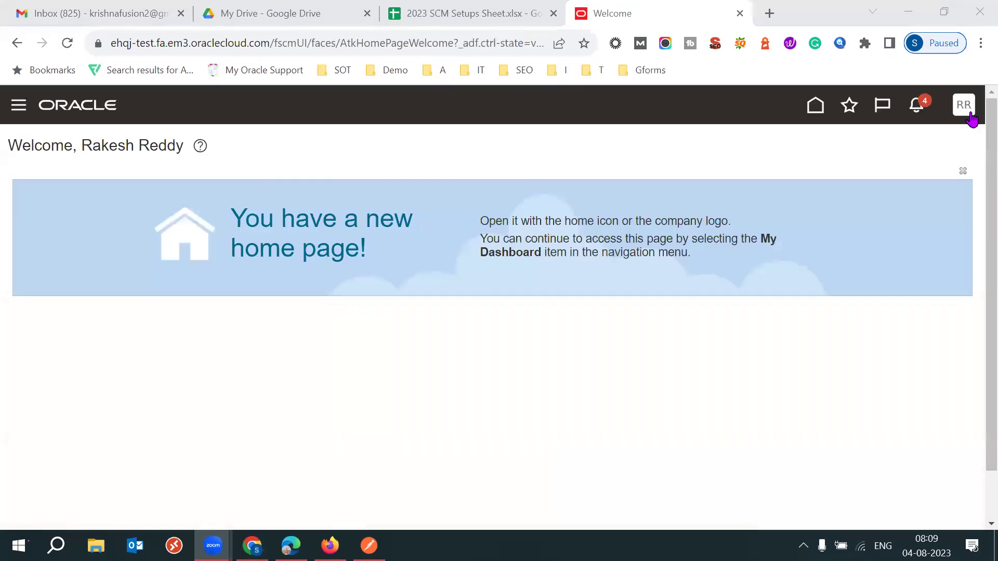
# Through Setup and Maintenance's Procurement offering, open Procurement Transaction Account Rules > Manage Transaction Account Definitions.
pyautogui.click(970, 118)
pyautogui.click(670, 338)
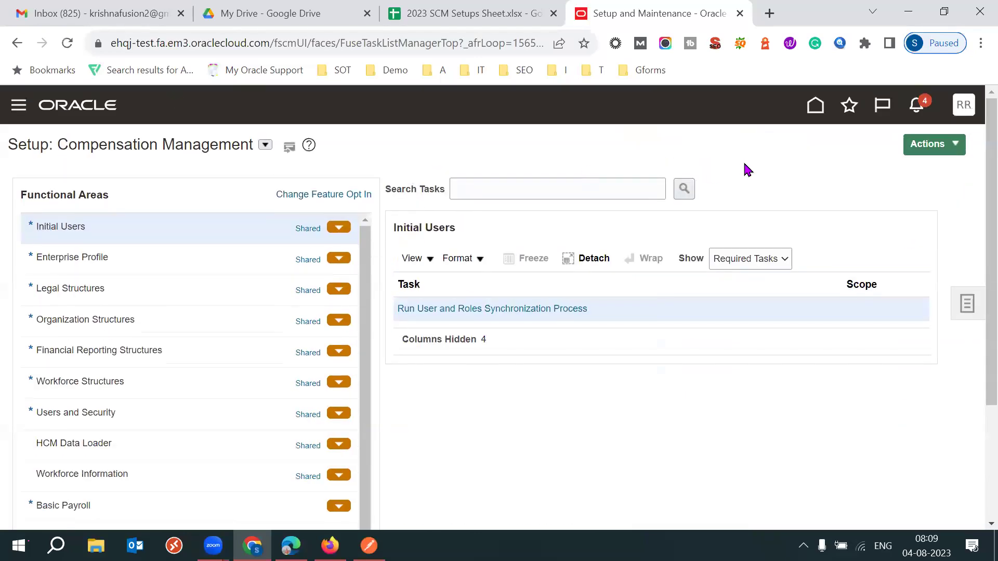
pyautogui.click(265, 145)
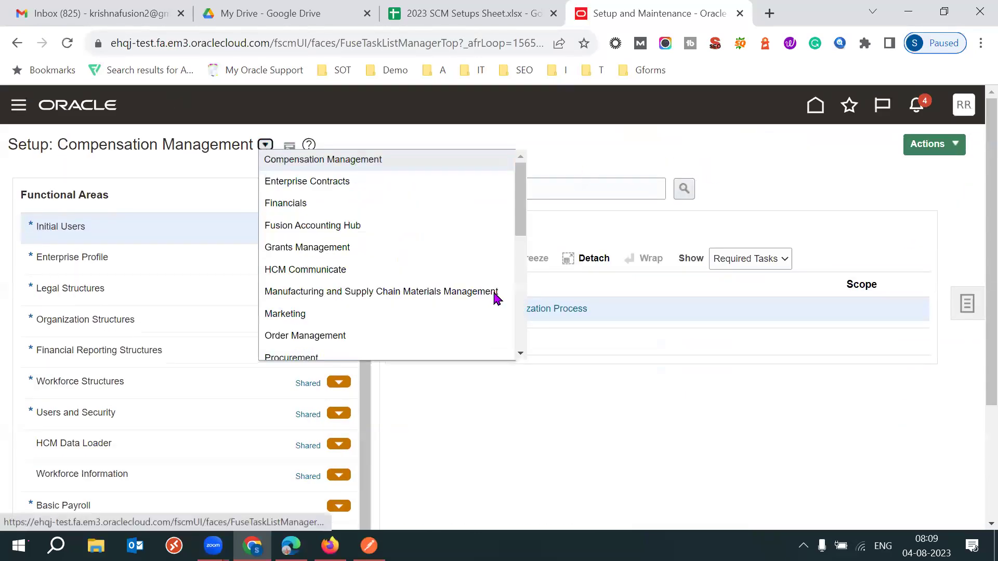
pyautogui.scroll(-3, 524, 213)
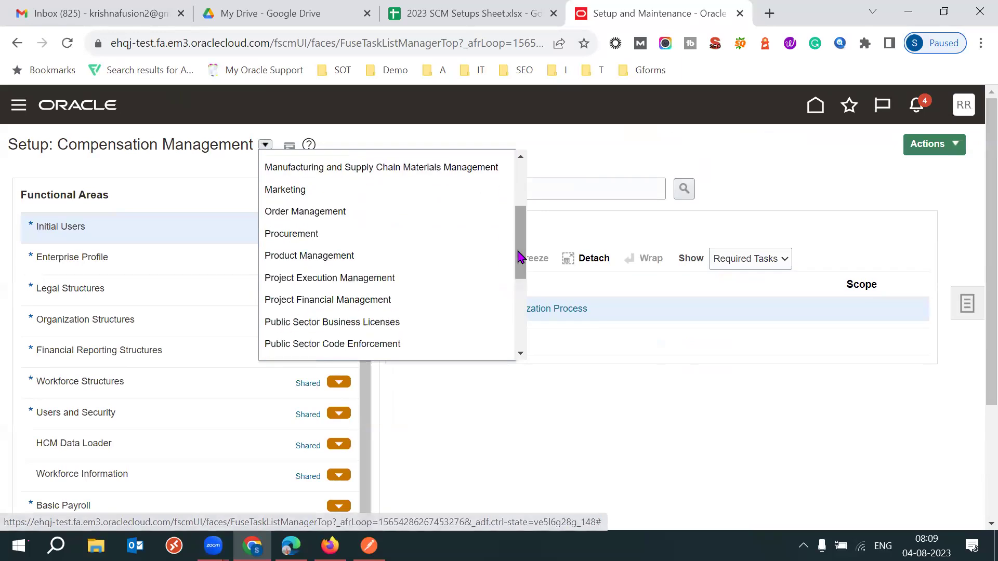
pyautogui.click(332, 235)
pyautogui.scroll(-3, 973, 364)
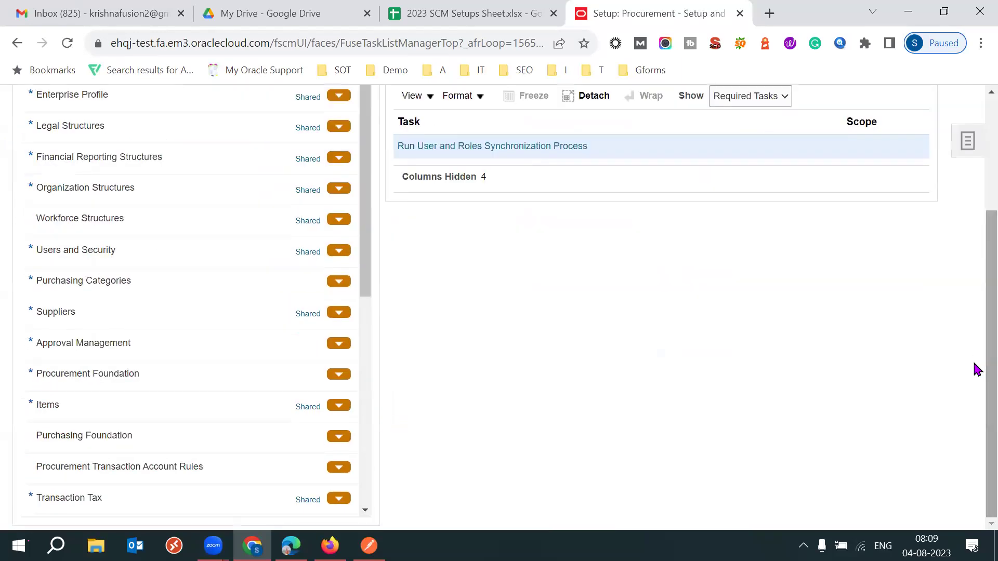
pyautogui.click(231, 460)
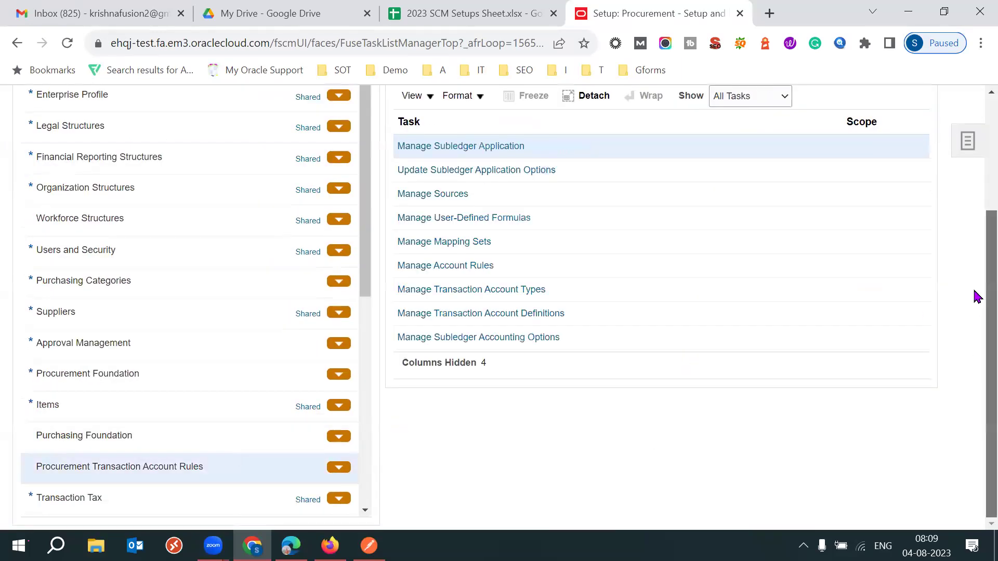
pyautogui.click(508, 356)
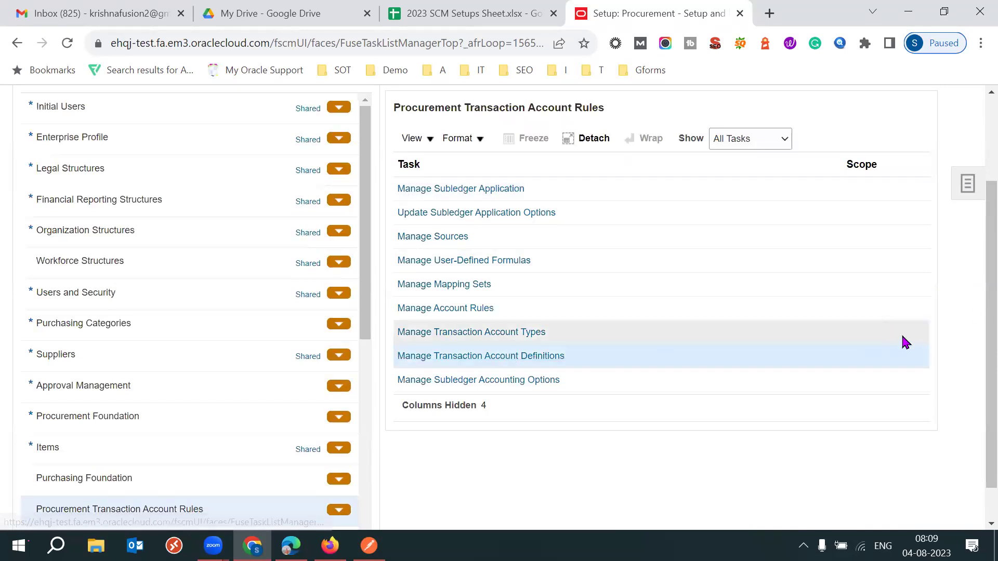
pyautogui.click(531, 357)
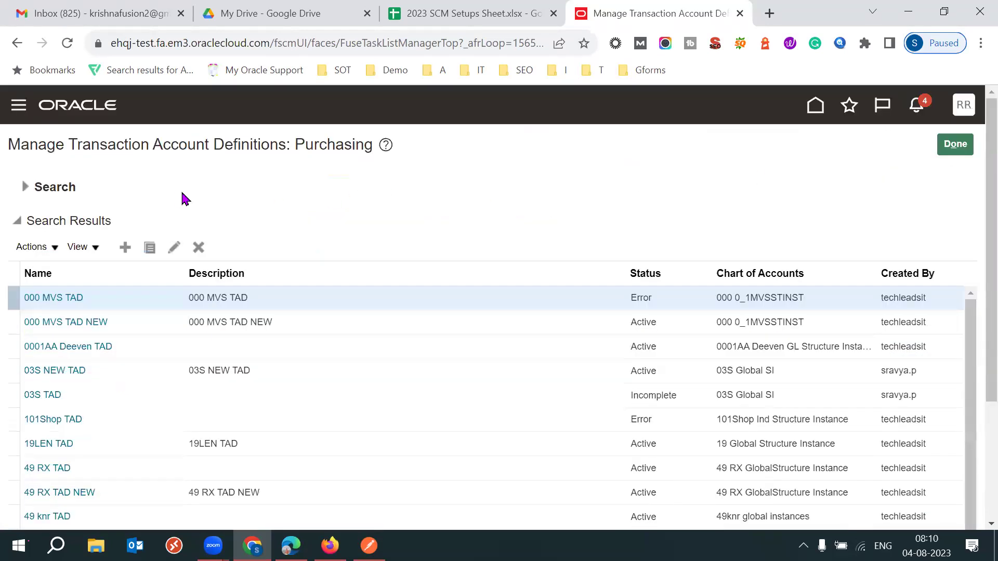
# Search definitions by Name 53SK and open 53SK TAD for editing.
pyautogui.scroll(-1, 971, 208)
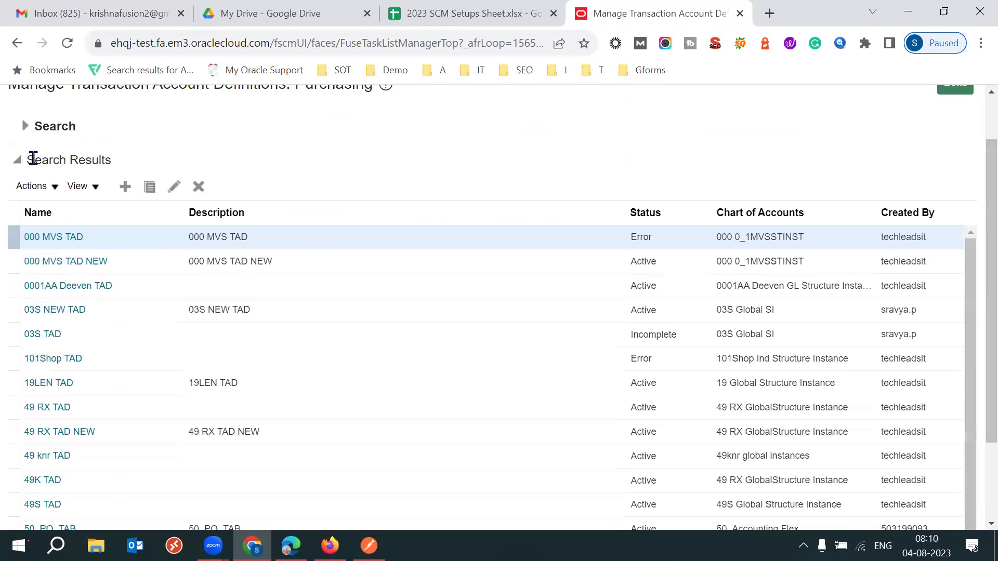
pyautogui.click(26, 133)
pyautogui.click(247, 154)
pyautogui.write('53SK')
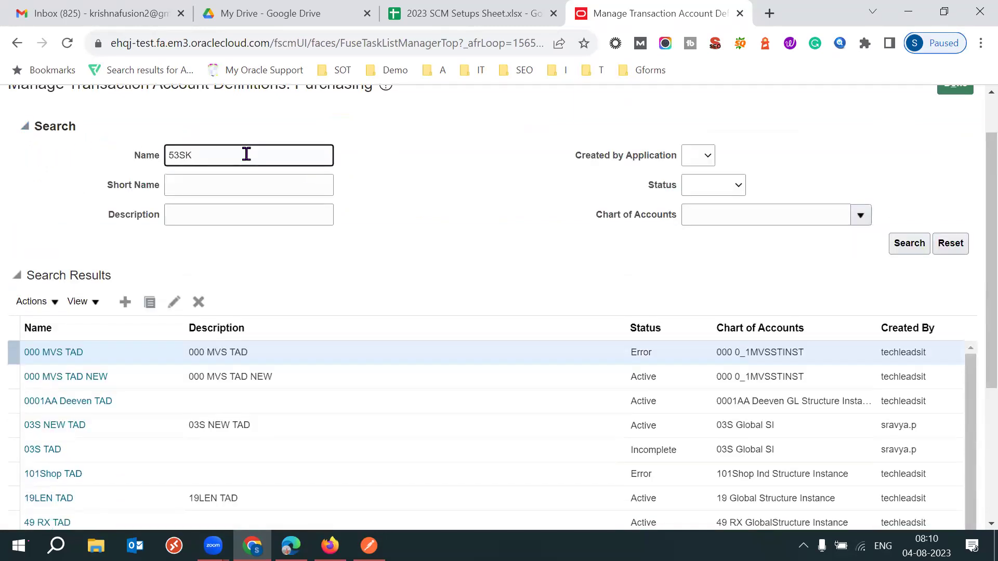
pyautogui.press('Return')
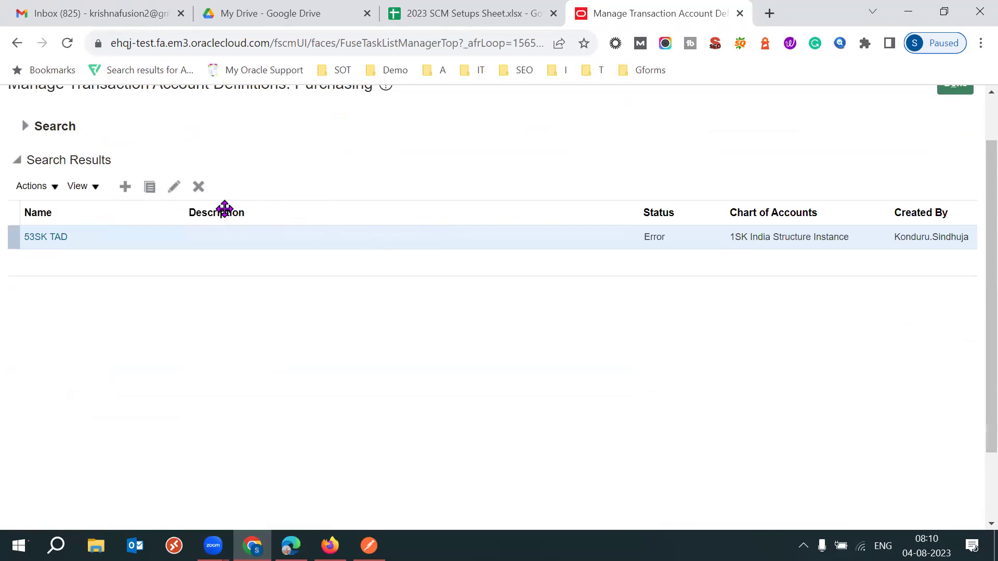
pyautogui.click(174, 187)
# Try to activate 53SK TAD and acknowledge the activation failure warning.
pyautogui.scroll(-3, 975, 363)
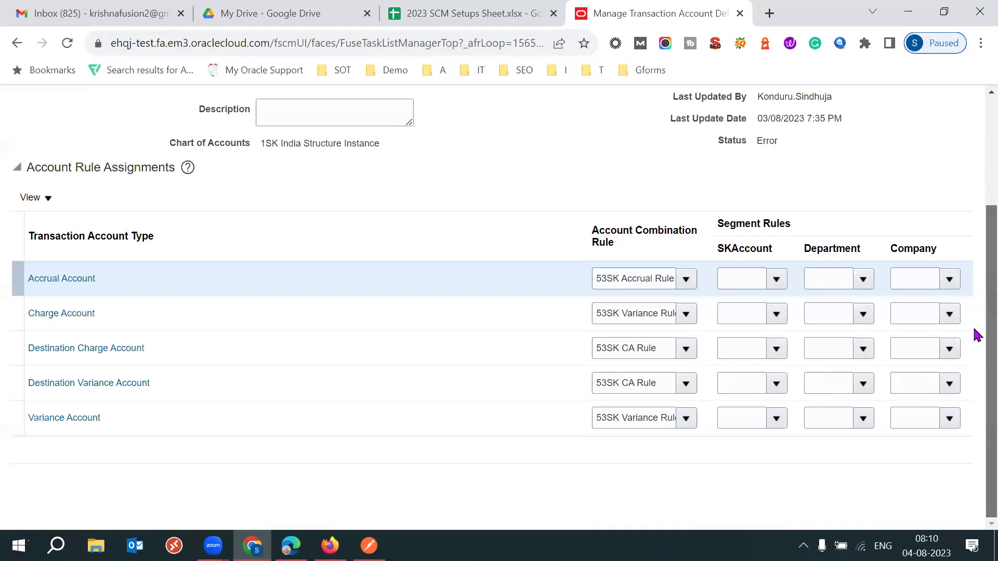
pyautogui.scroll(3, 975, 312)
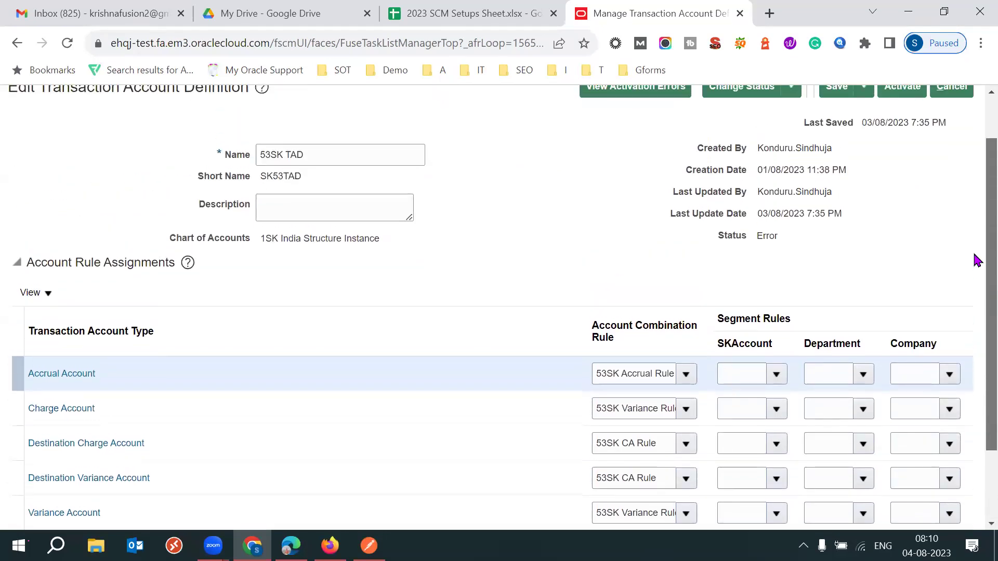
pyautogui.scroll(1, 975, 257)
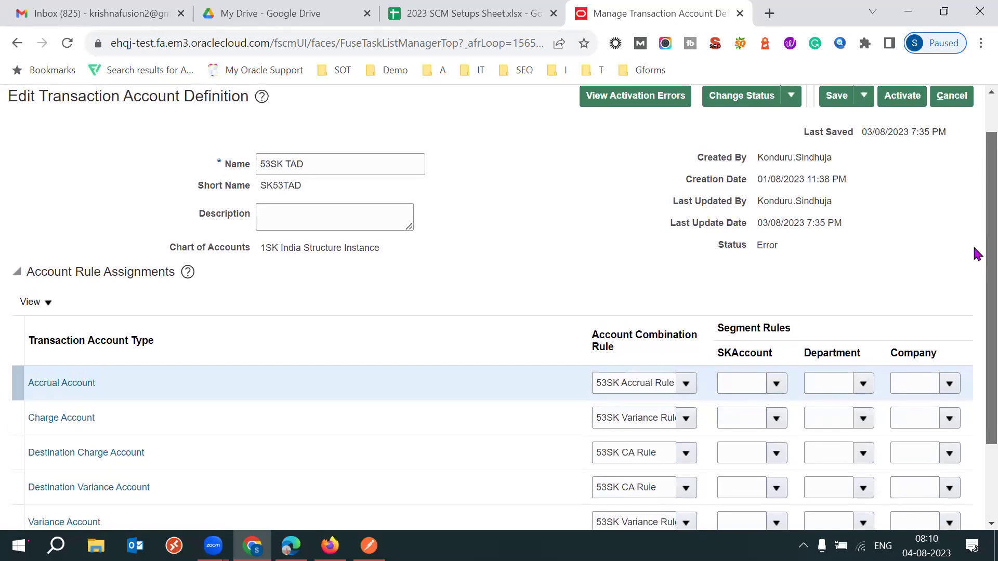
pyautogui.tripleClick(308, 251)
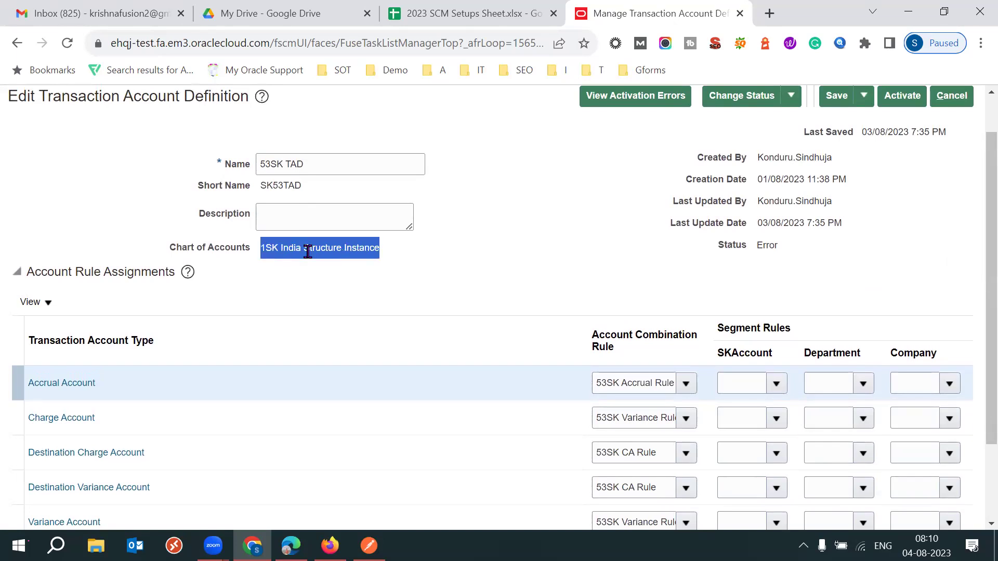
pyautogui.click(470, 255)
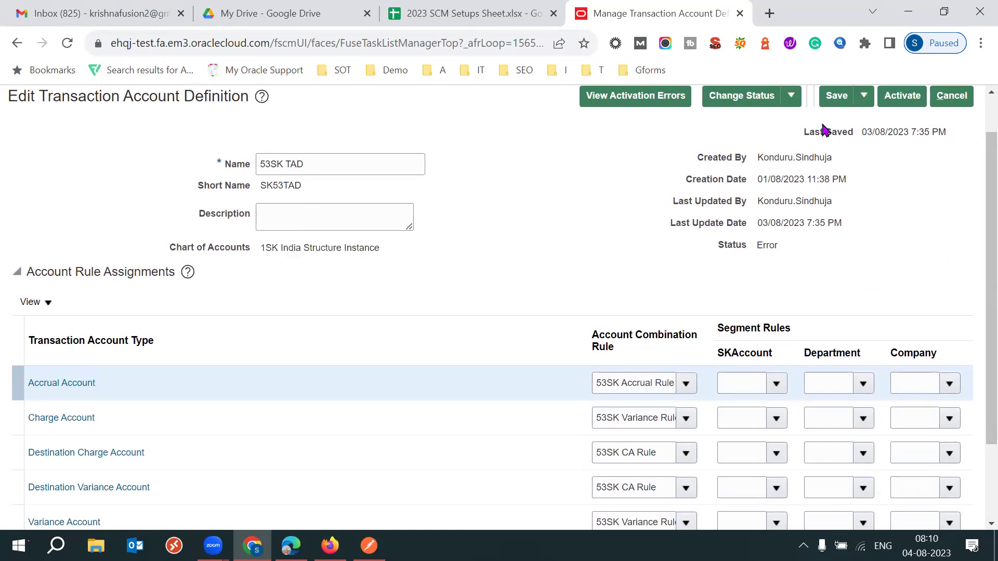
pyautogui.click(780, 102)
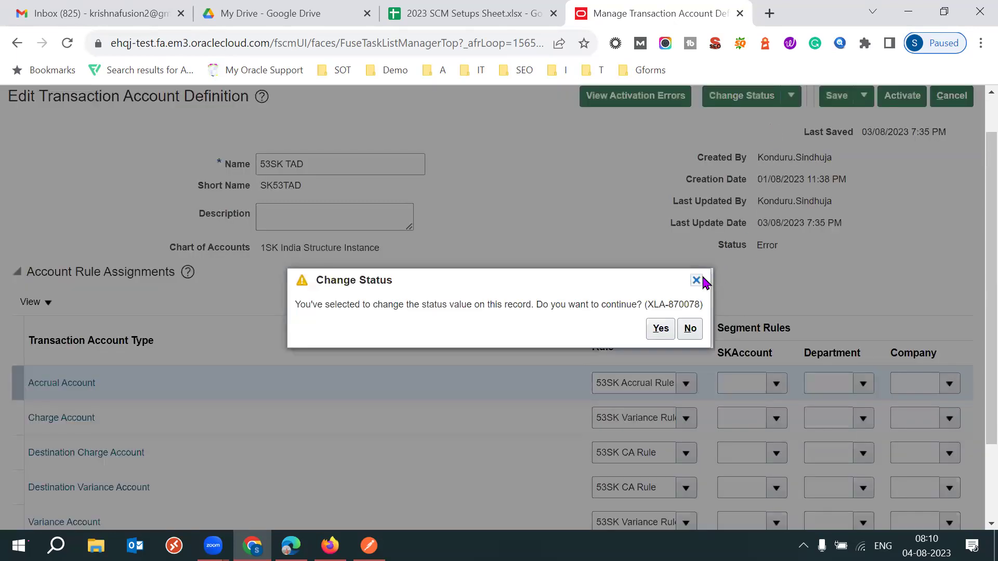
pyautogui.click(697, 280)
pyautogui.click(899, 97)
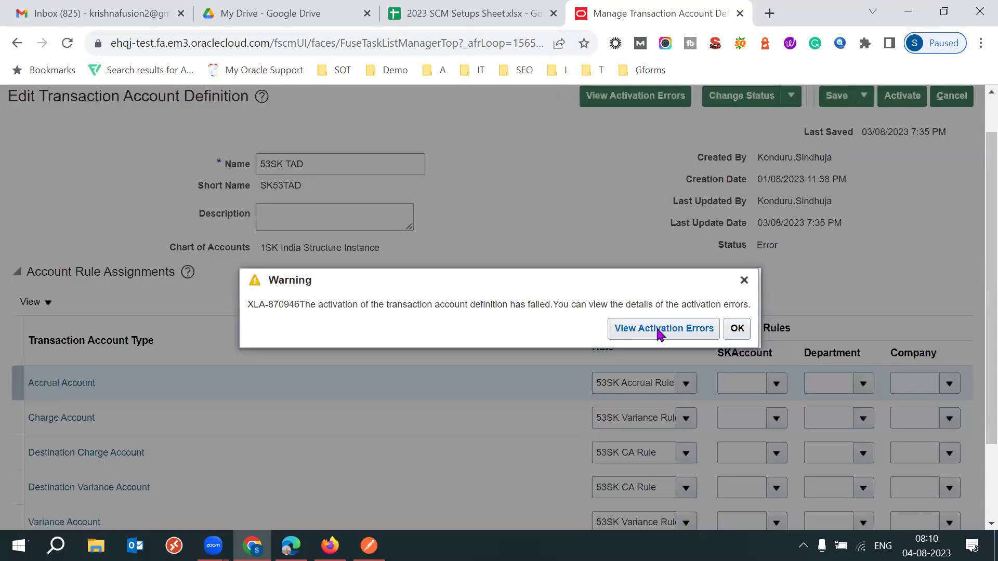
pyautogui.click(736, 329)
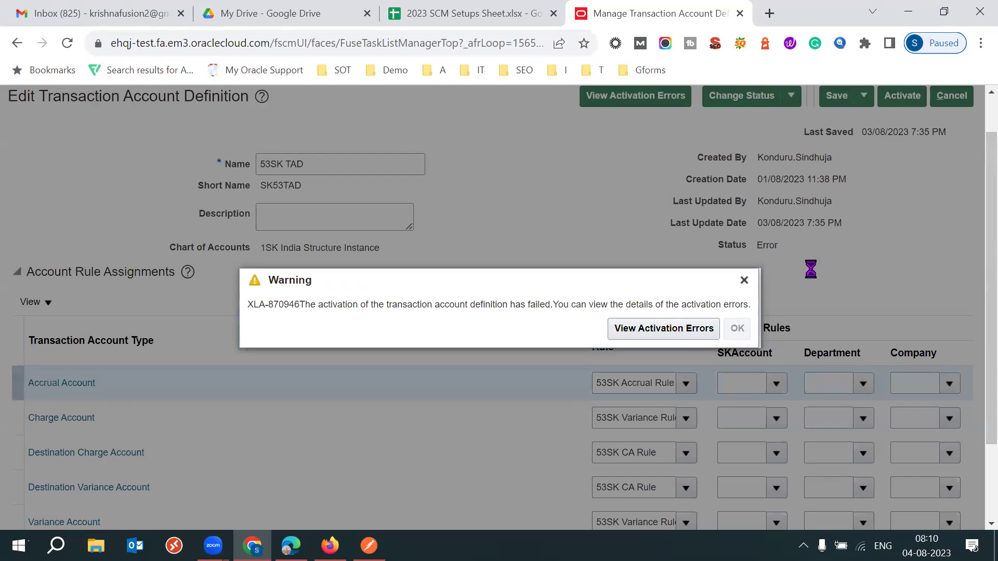
pyautogui.scroll(-3, 973, 270)
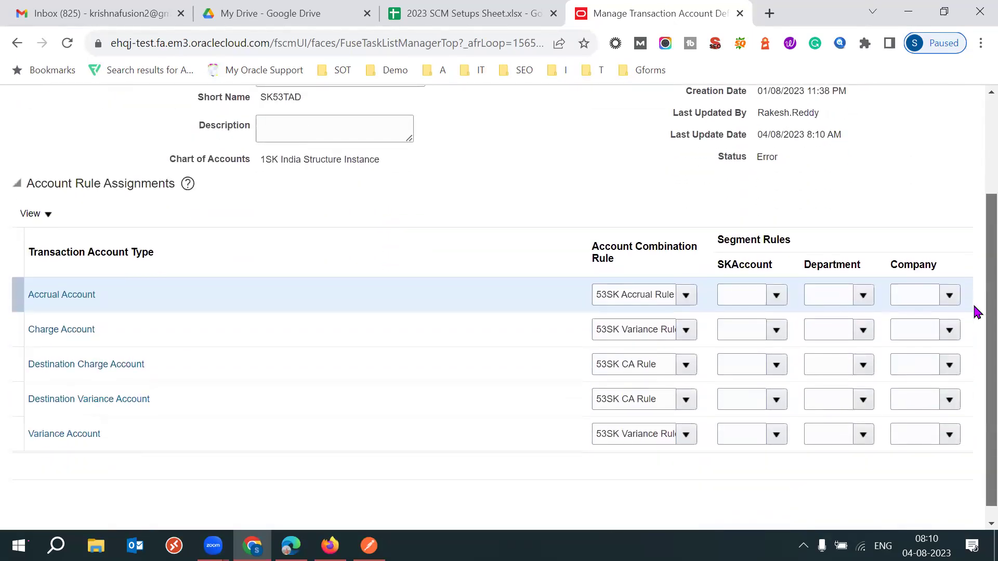
pyautogui.scroll(3, 976, 311)
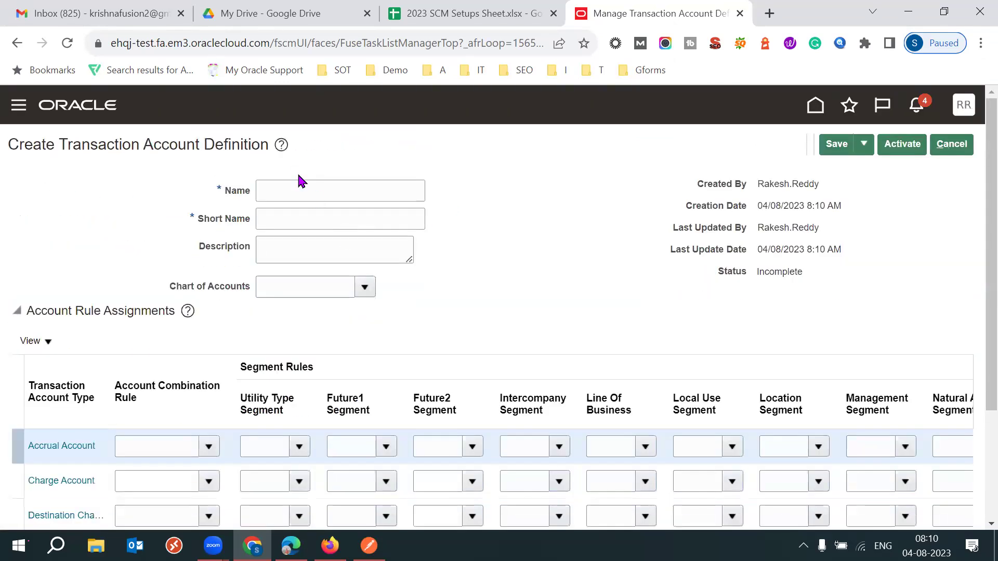
# Name the new definition 53SK TAD1, short name SK53TAD1, on chart 1SK India Structure Instance.
pyautogui.click(278, 193)
pyautogui.write('53SN TAD1')
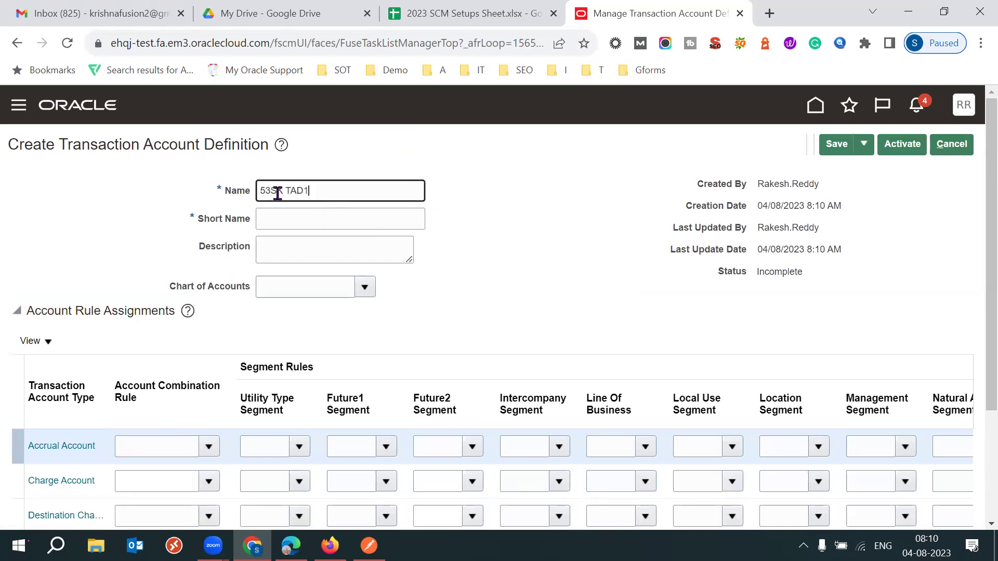
pyautogui.press('Tab')
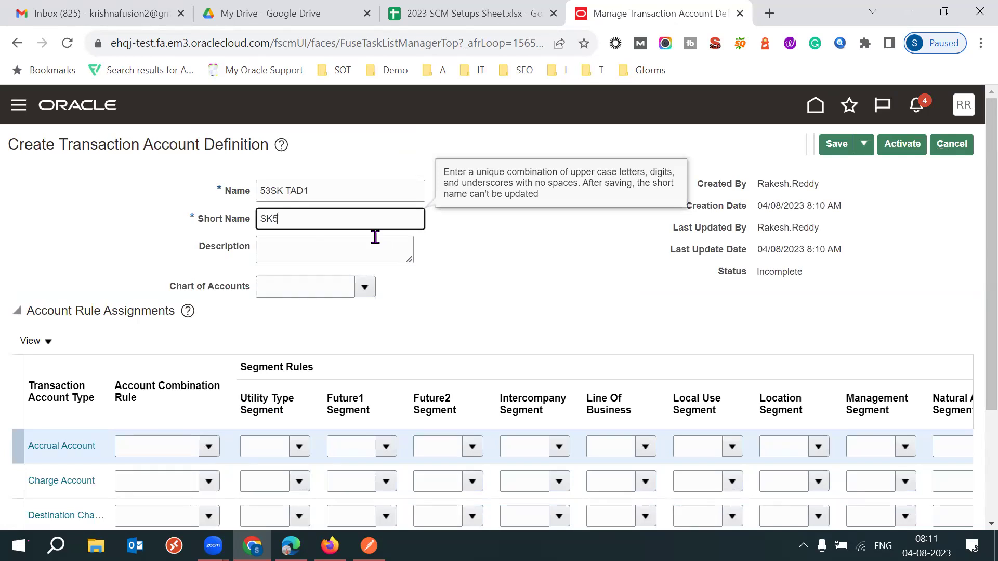
pyautogui.click(375, 237)
pyautogui.click(316, 224)
pyautogui.write('1')
pyautogui.press('Tab')
pyautogui.click(277, 286)
pyautogui.write('1S')
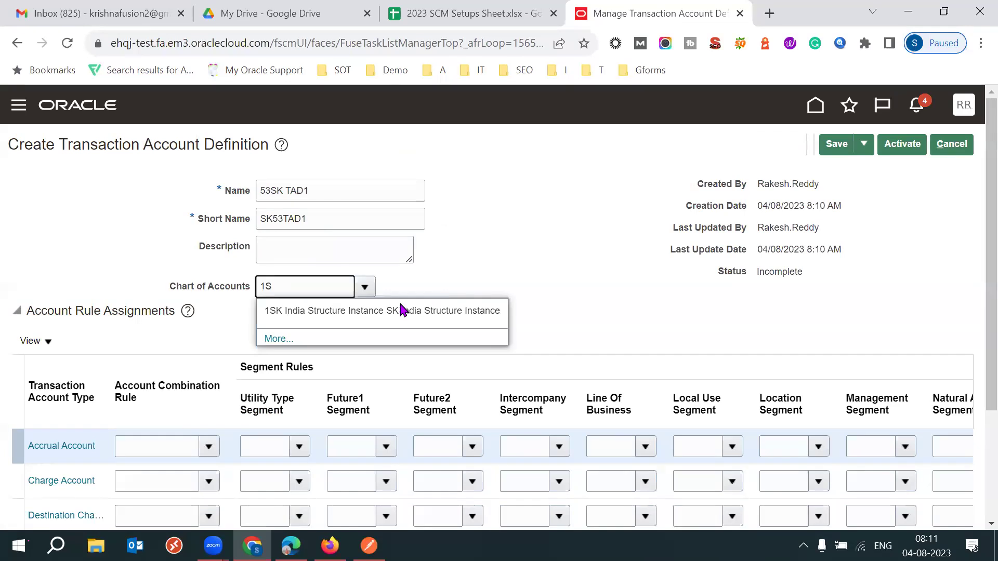
pyautogui.click(401, 310)
# Assign 53SK Accrual Rule to Accrual Account and 53SK CA Rule to Charge Account.
pyautogui.scroll(-2, 976, 359)
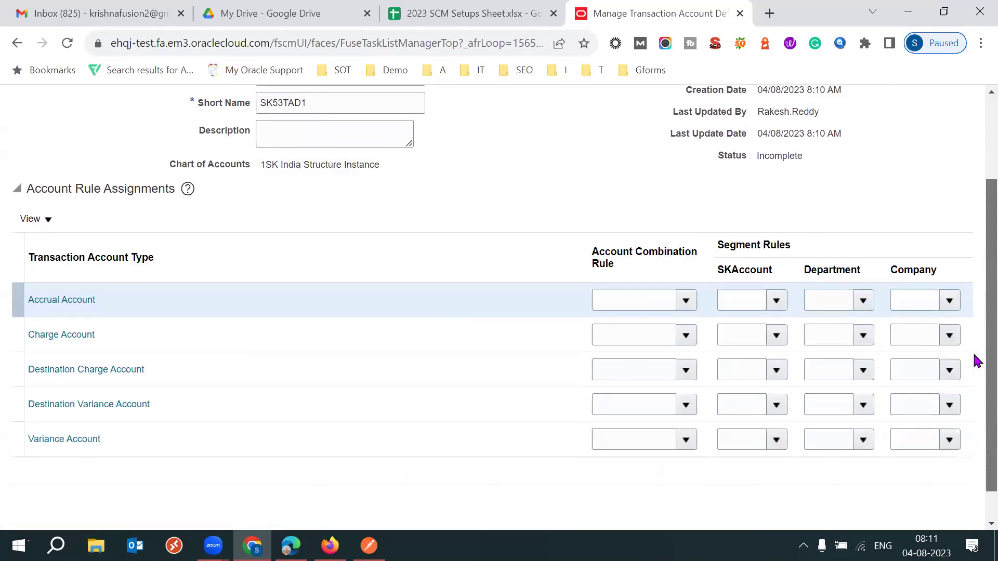
pyautogui.click(644, 306)
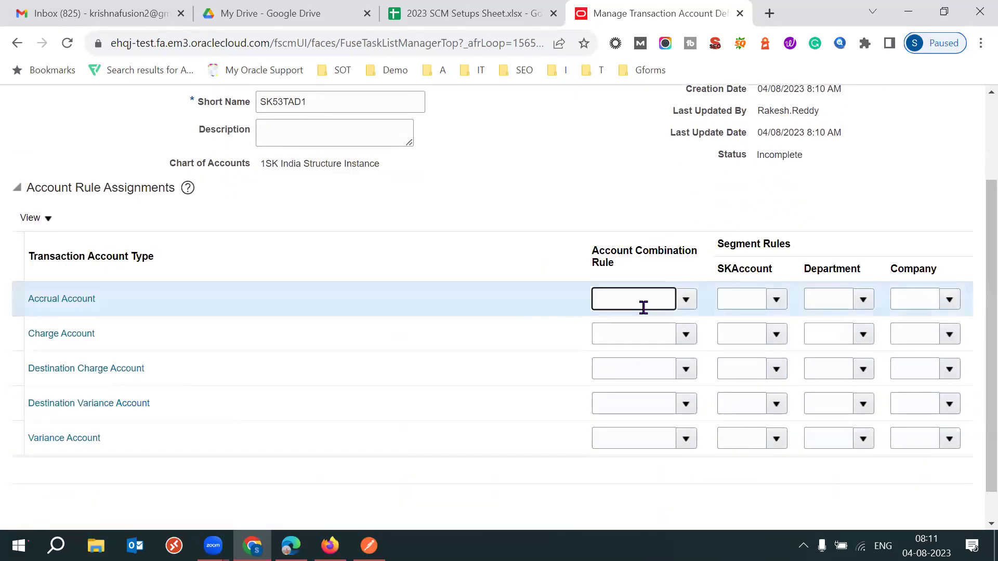
pyautogui.press('Tab')
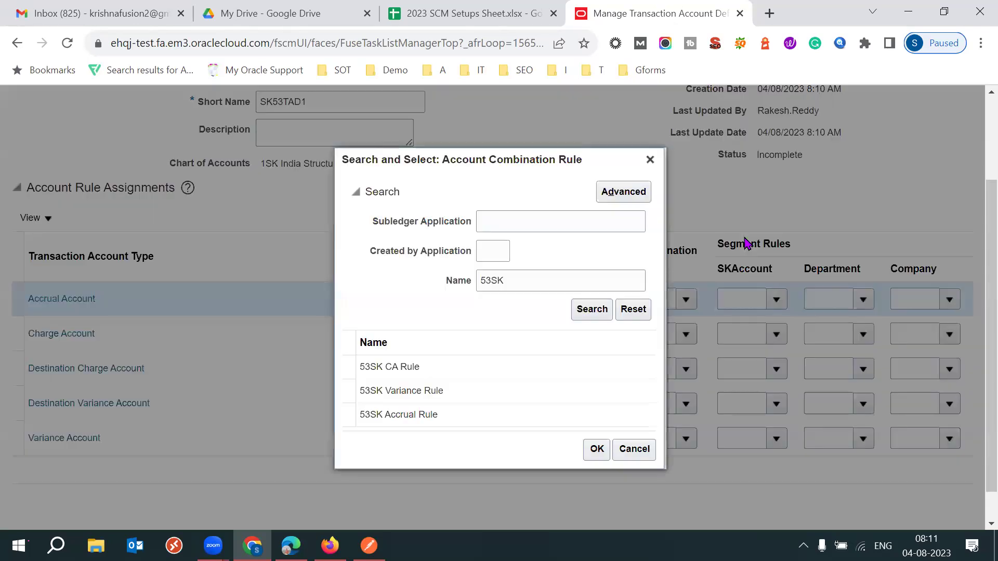
pyautogui.click(419, 414)
pyautogui.click(596, 448)
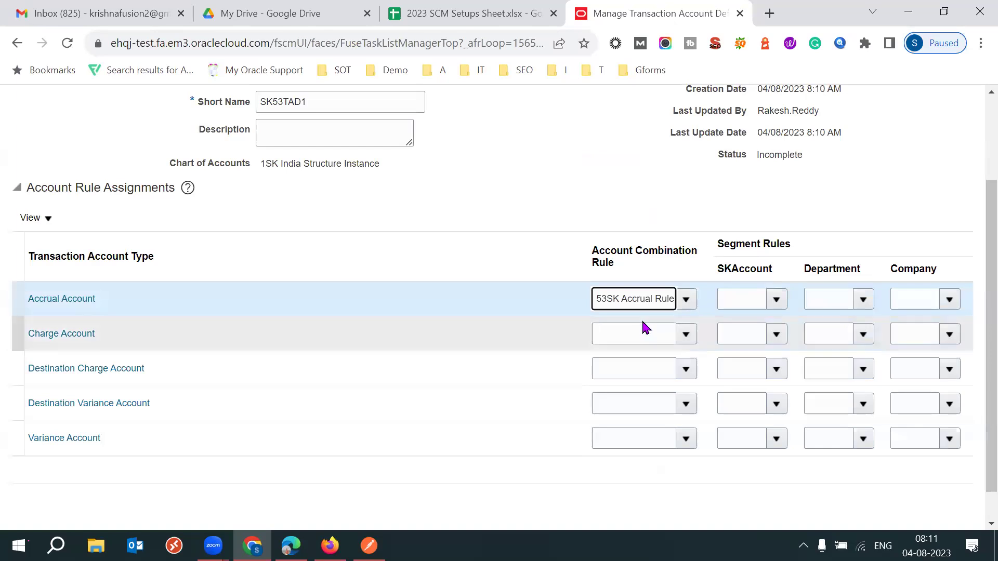
pyautogui.click(643, 326)
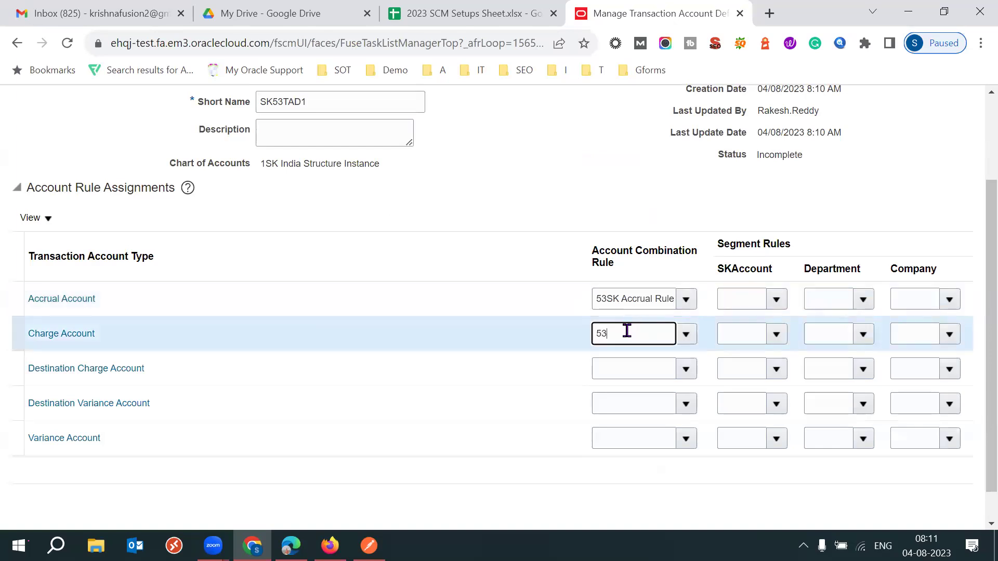
pyautogui.press('Tab')
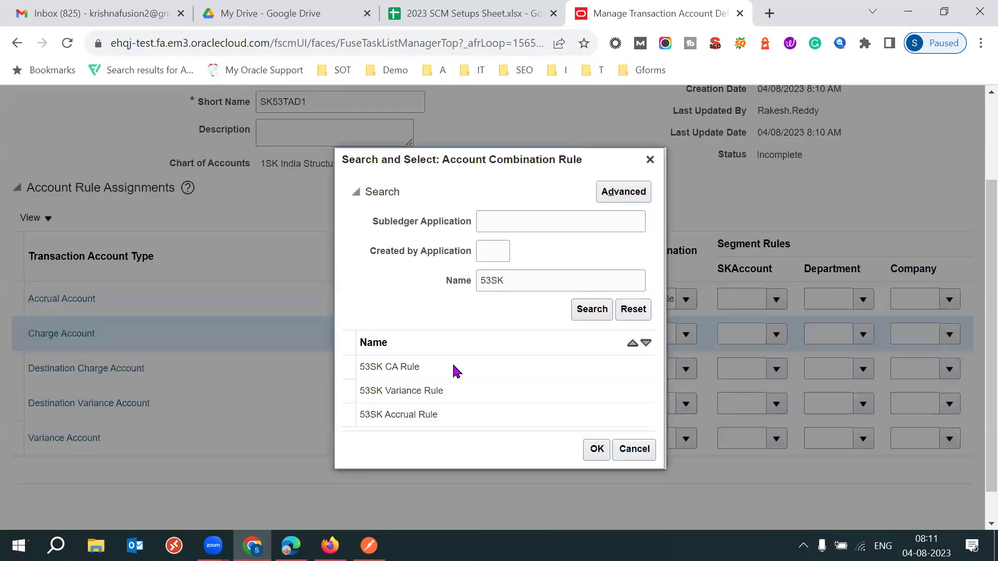
pyautogui.click(450, 369)
pyautogui.click(590, 447)
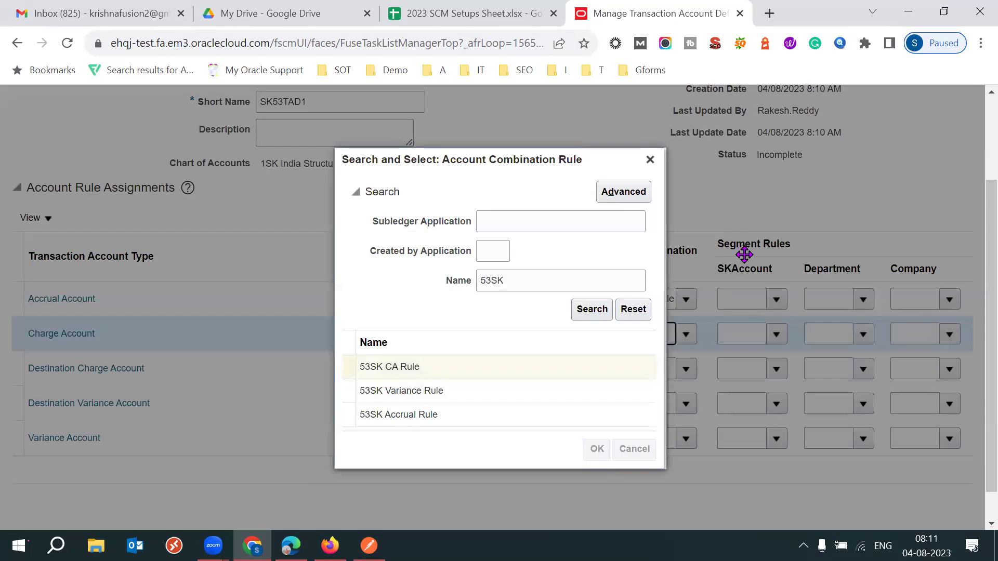
# Copy 53SK CA Rule into the Destination Charge and Destination Variance Account rules.
pyautogui.click(637, 370)
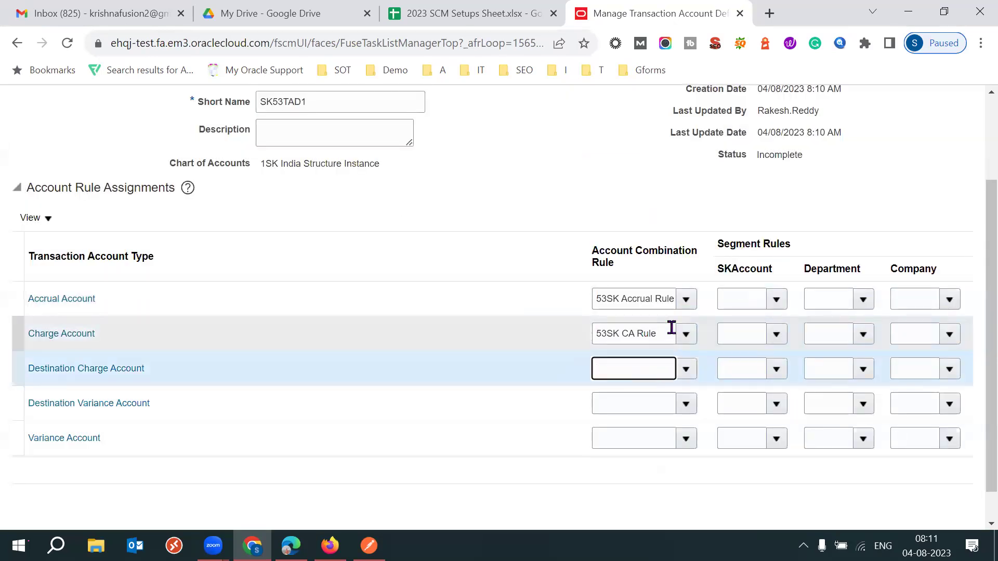
pyautogui.tripleClick(671, 328)
pyautogui.hotkey('ctrl', 'c')
pyautogui.click(630, 368)
pyautogui.hotkey('ctrl', 'v')
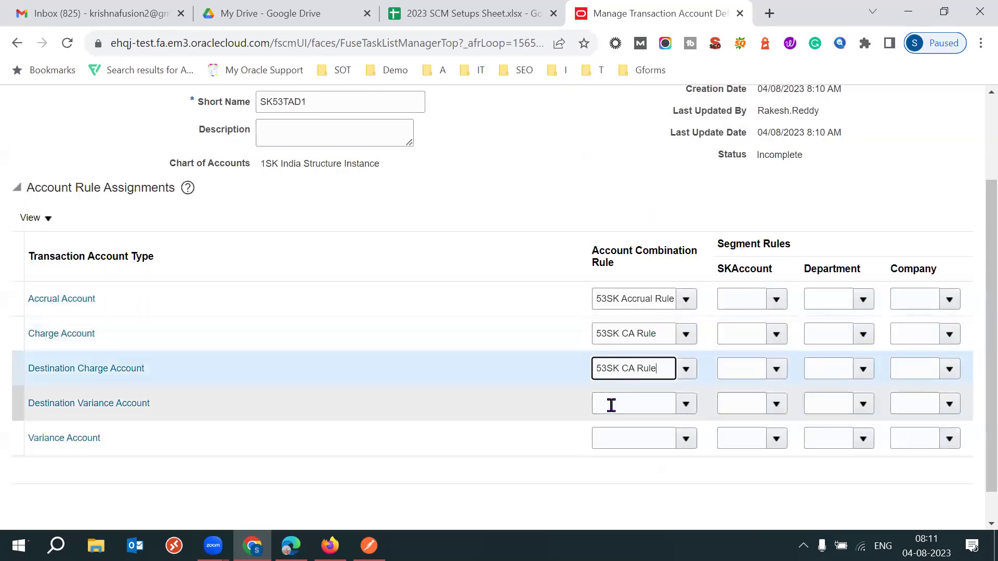
pyautogui.click(611, 404)
pyautogui.hotkey('ctrl', 'v')
# Assign 53SK Variance Rule to the Variance Account.
pyautogui.click(614, 427)
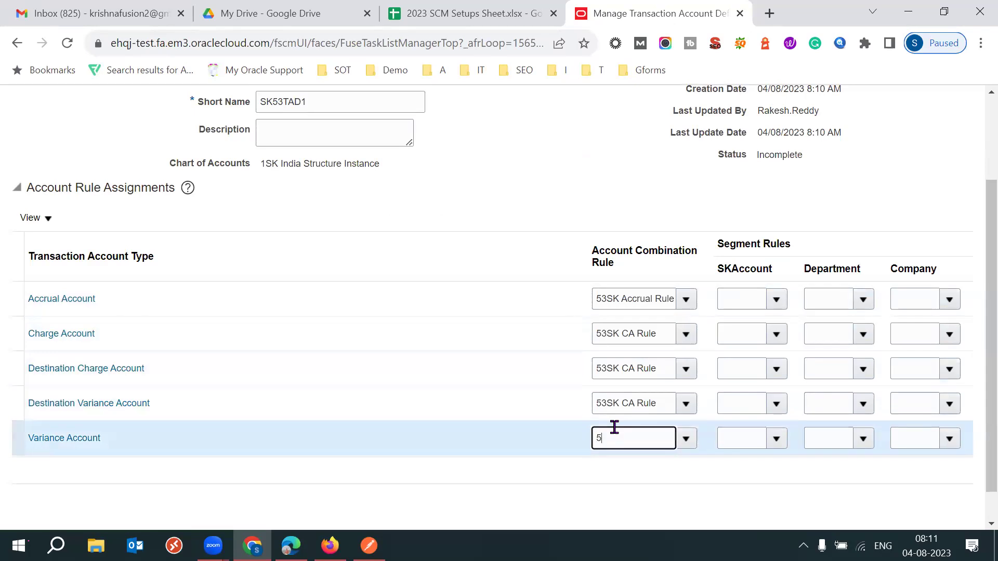
pyautogui.press('Tab')
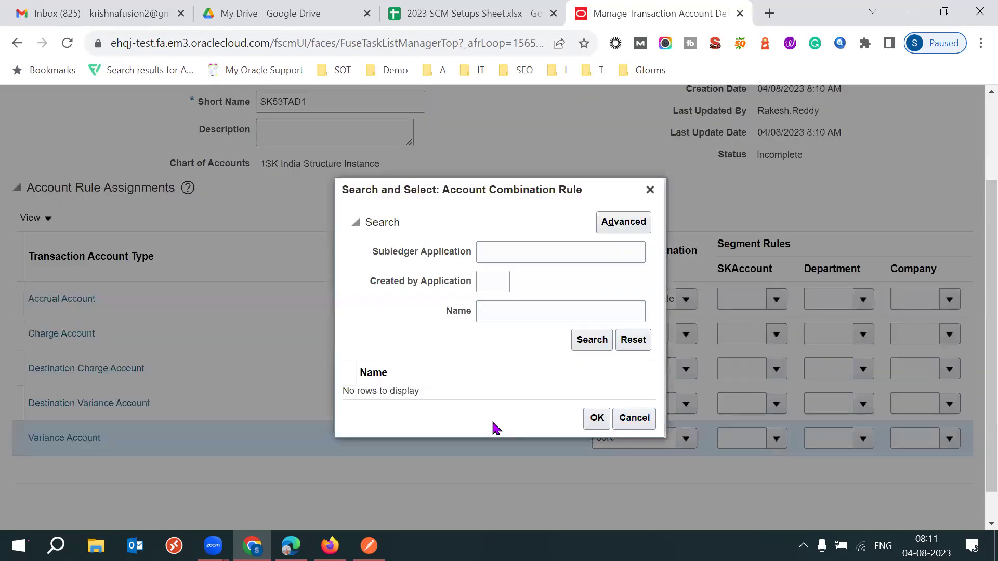
pyautogui.click(650, 190)
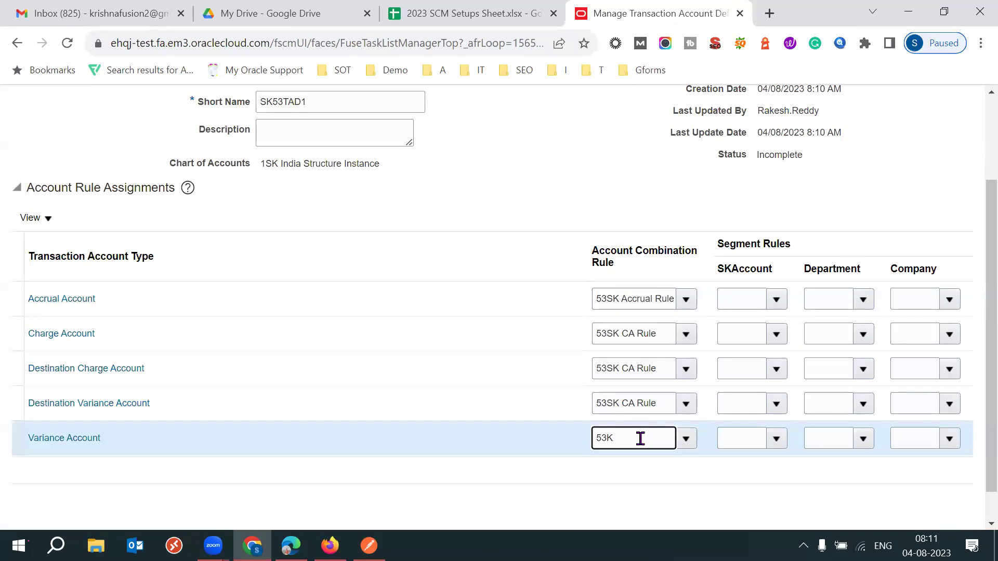
pyautogui.write('K')
pyautogui.press('Tab')
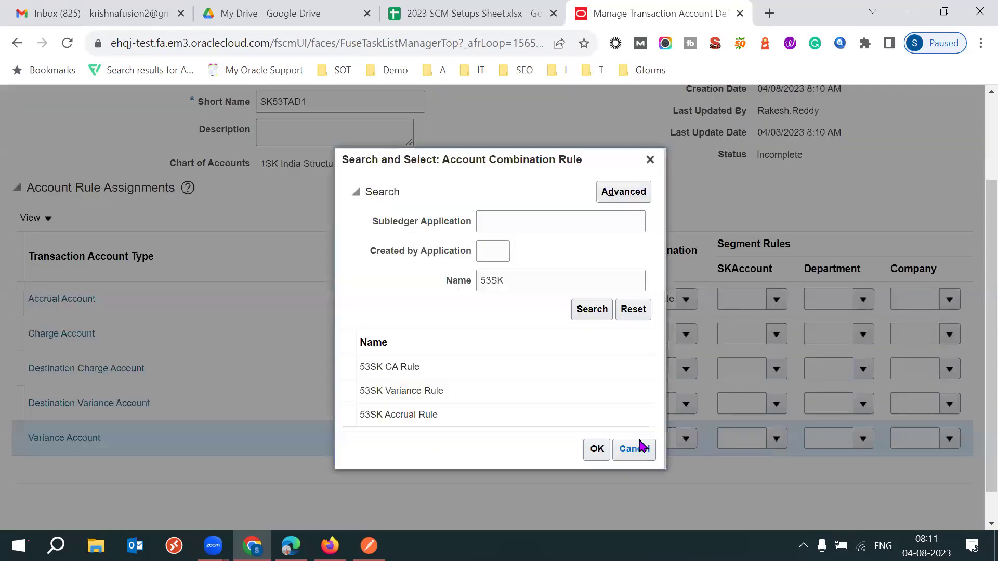
pyautogui.click(467, 392)
pyautogui.click(596, 449)
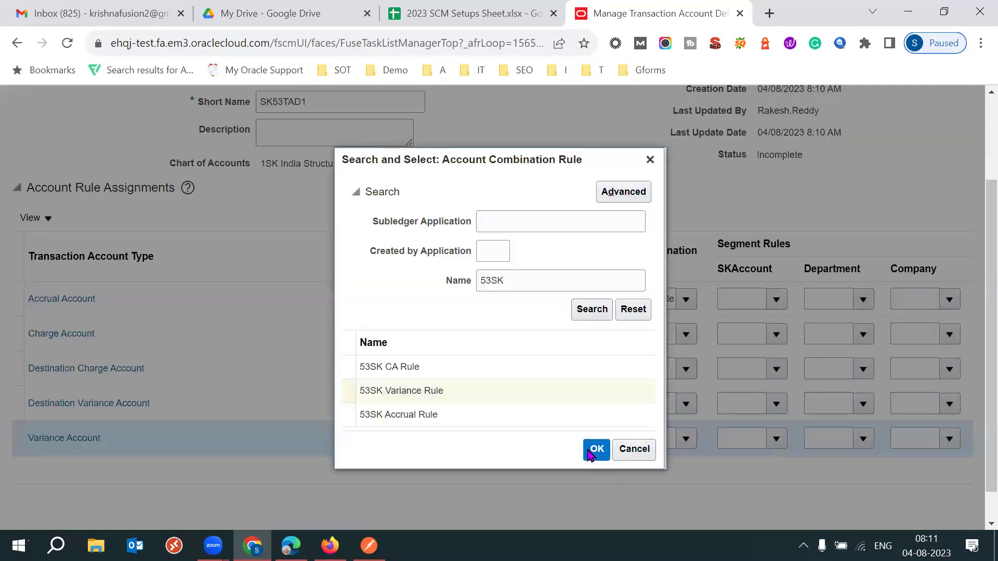
pyautogui.scroll(3, 973, 320)
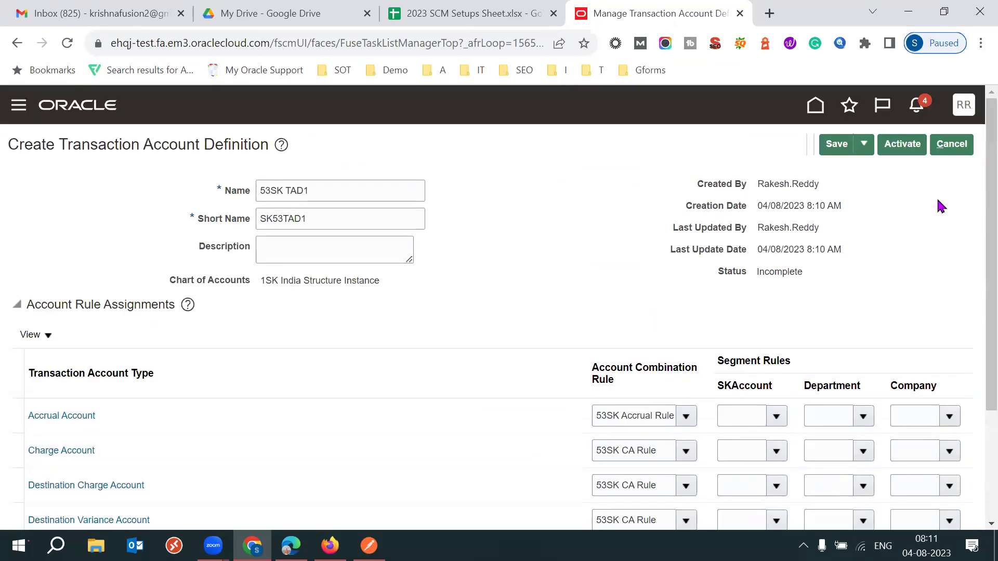
# Save 53SK TAD1, attempt activation, and dismiss the failure warning.
pyautogui.click(840, 151)
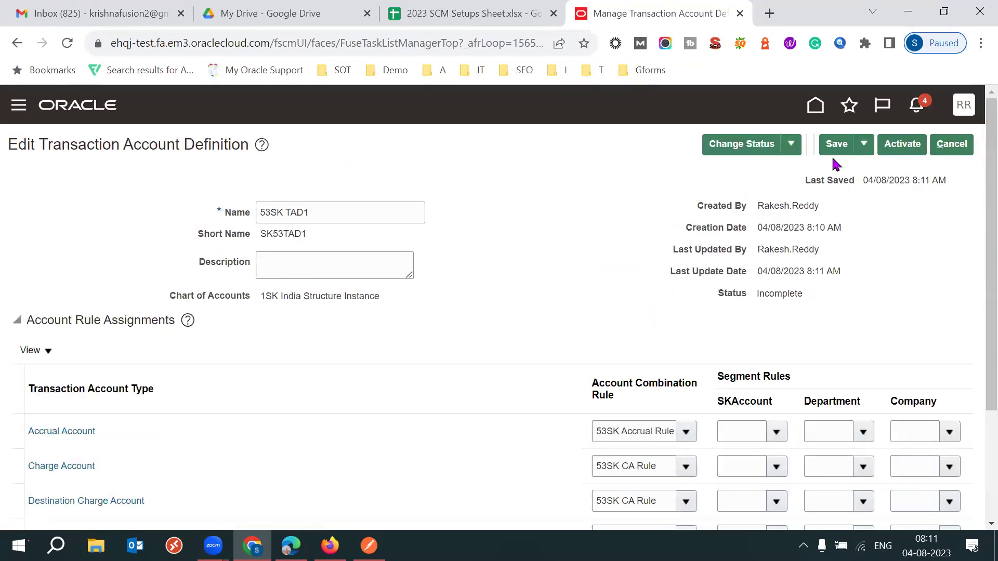
pyautogui.click(895, 150)
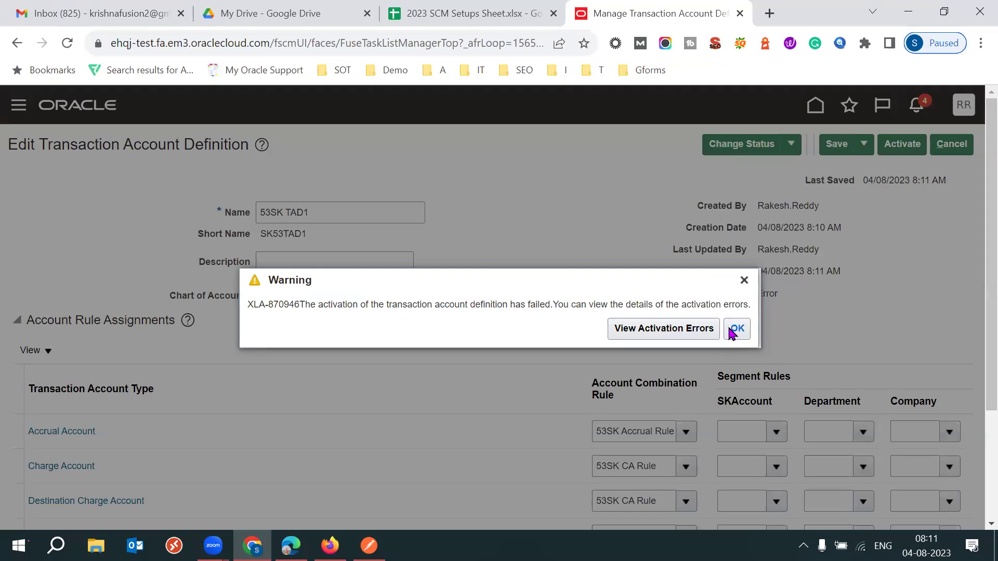
pyautogui.click(735, 329)
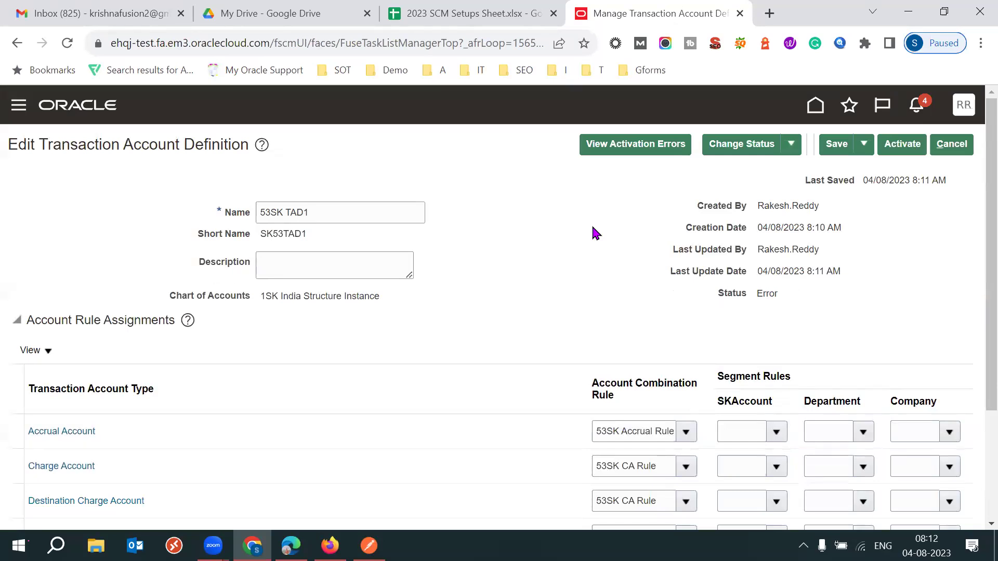
# Review the activation errors, check Change Status options, and dismiss the repeated XLA-870946 warning.
pyautogui.click(641, 145)
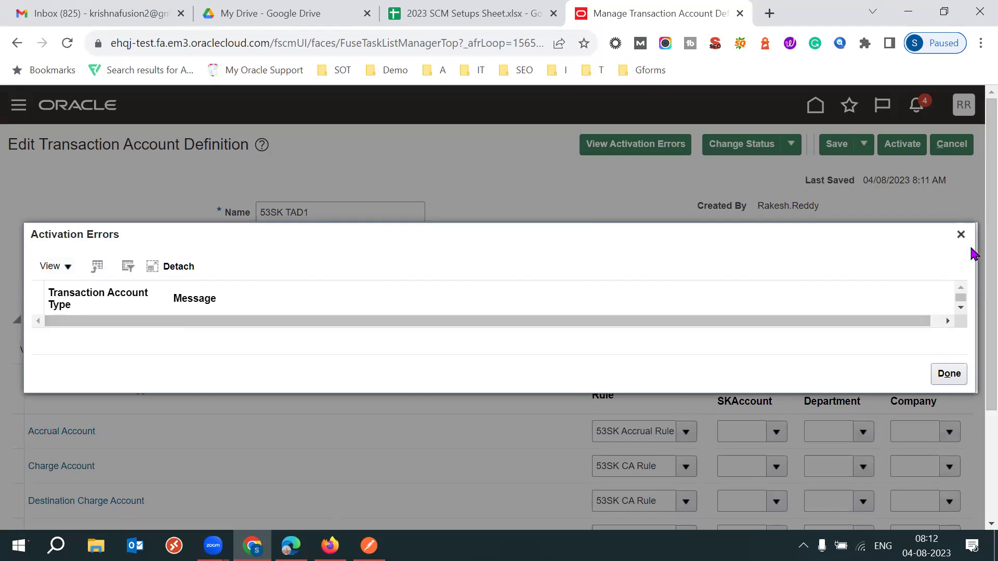
pyautogui.click(960, 235)
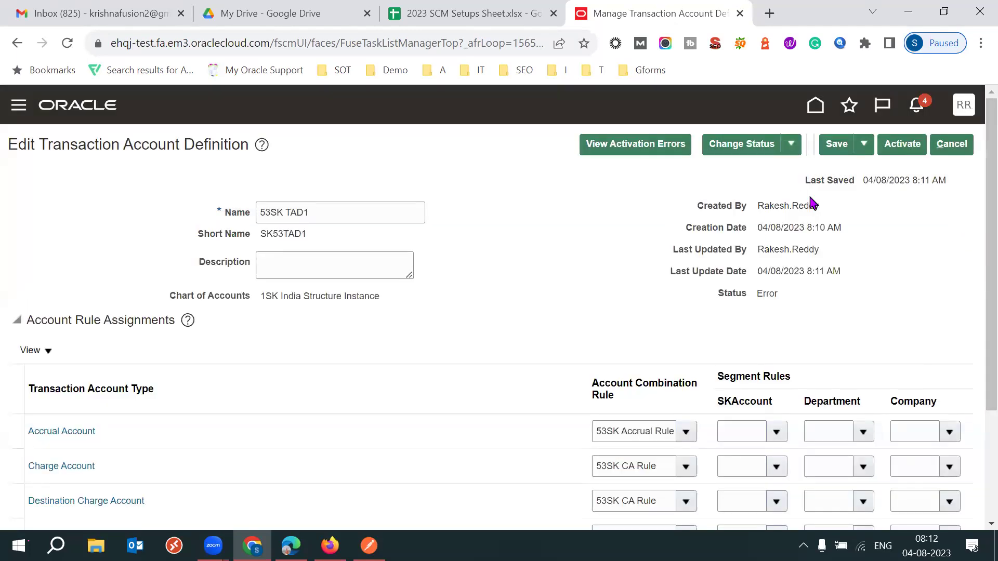
pyautogui.scroll(-2, 974, 221)
pyautogui.scroll(2, 974, 218)
pyautogui.click(791, 145)
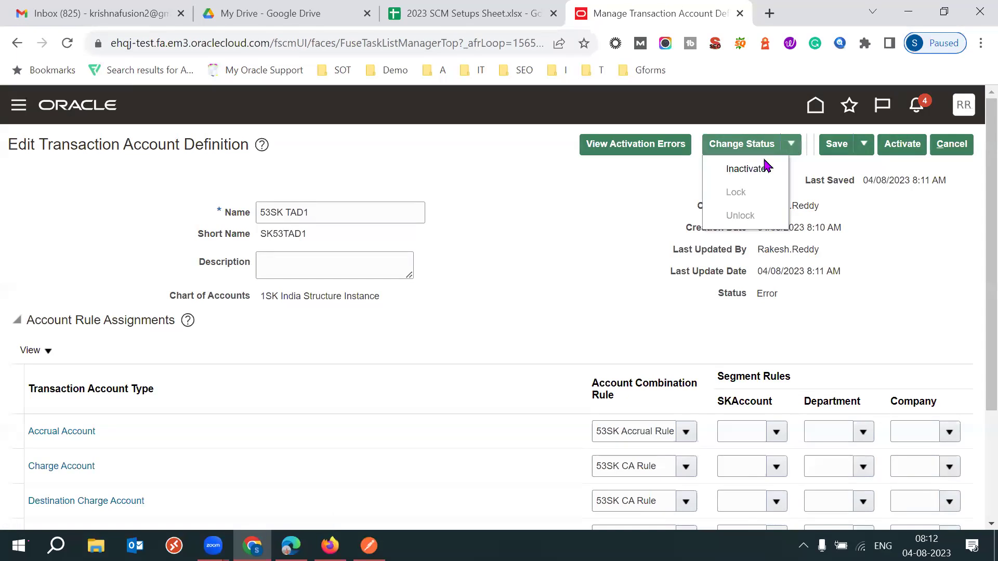
pyautogui.scroll(-3, 975, 292)
pyautogui.scroll(3, 976, 292)
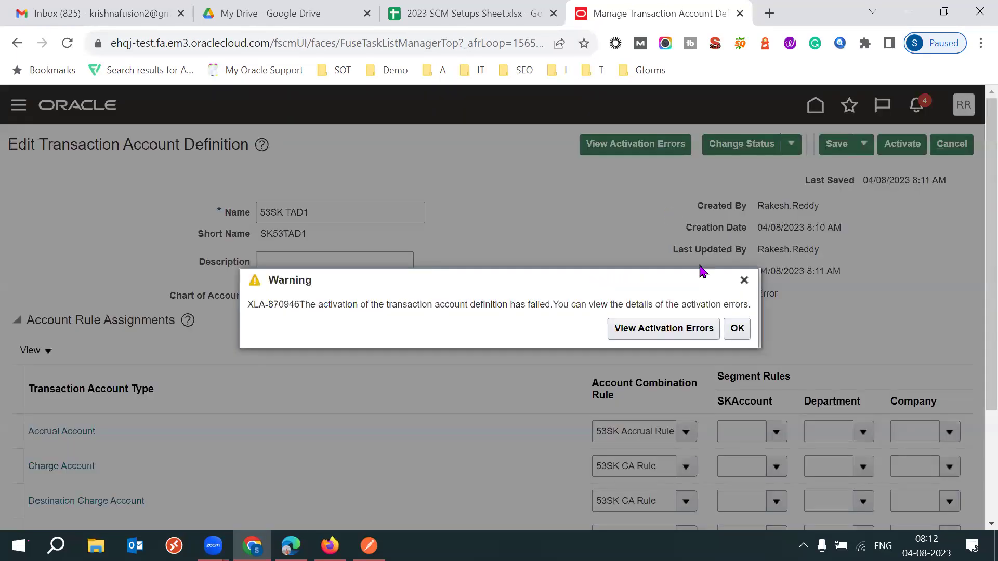
pyautogui.click(742, 279)
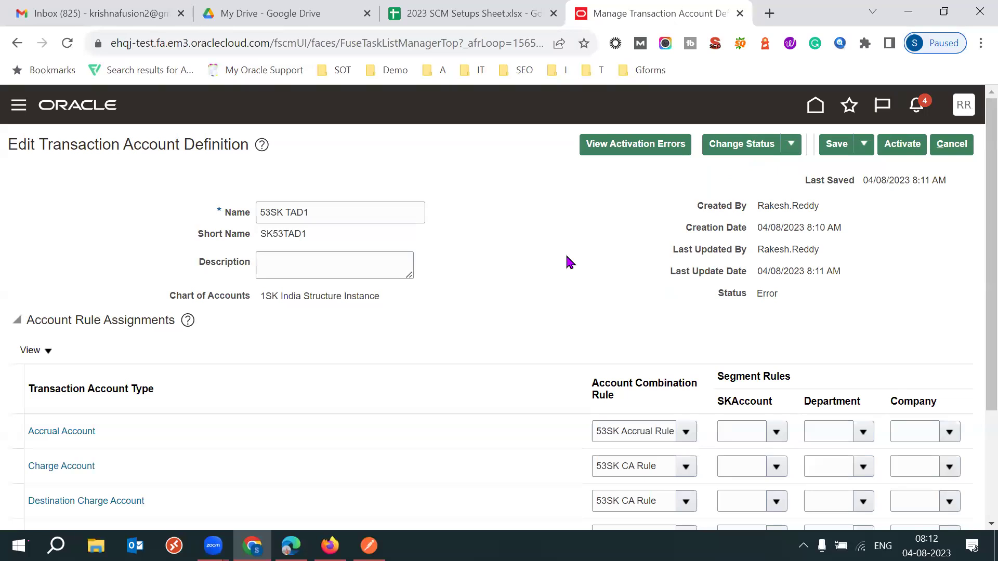
# Copy the definition's chart of accounts name into Notepad for reference.
pyautogui.tripleClick(304, 294)
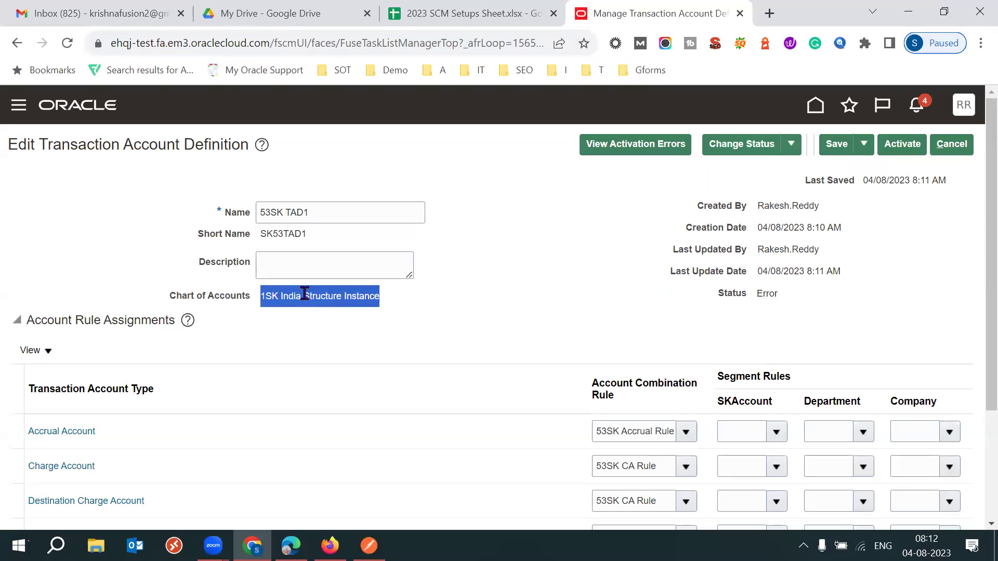
pyautogui.press('super+r')
pyautogui.press('Return')
pyautogui.hotkey('ctrl', 'v')
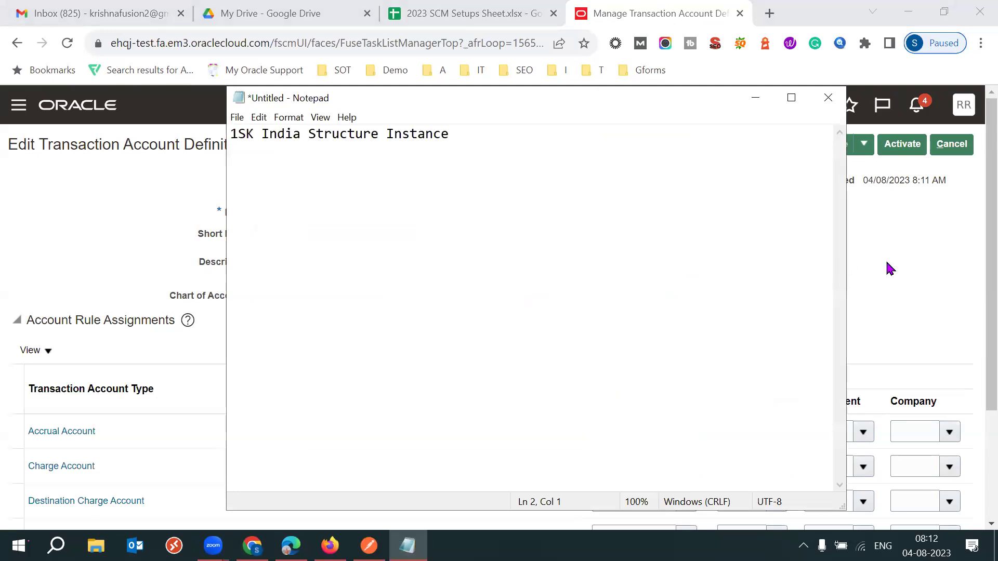
pyautogui.click(885, 259)
pyautogui.tripleClick(637, 428)
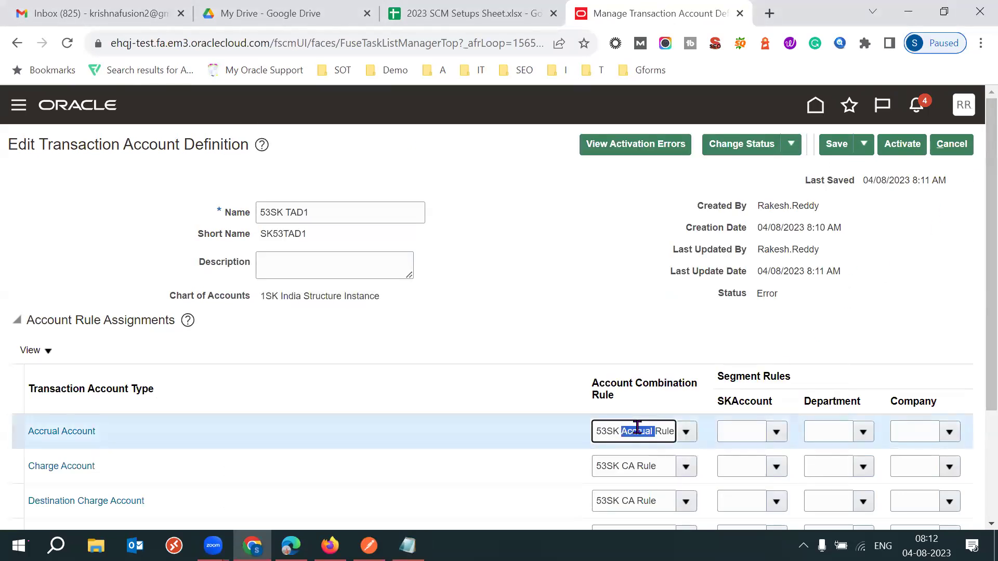
# Leave the definition unsaved, then search Manage Account Rules for 53SK Accrual Rule and open it.
pyautogui.click(951, 145)
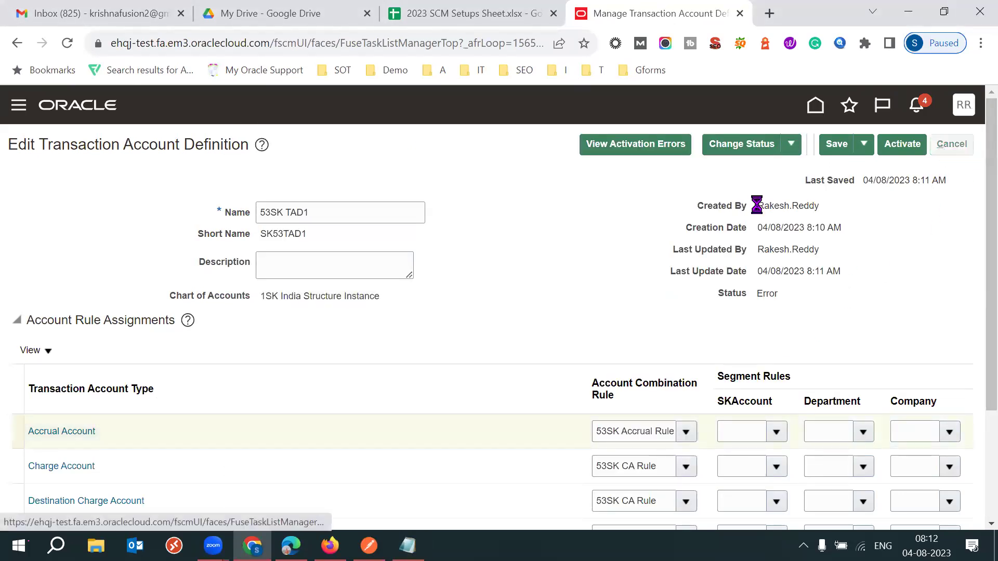
pyautogui.click(951, 144)
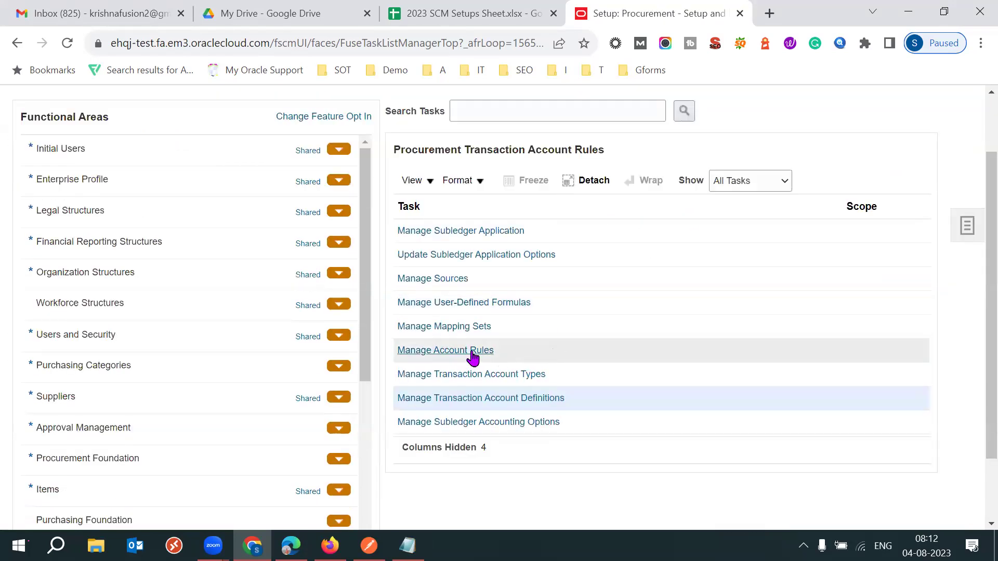
pyautogui.click(471, 351)
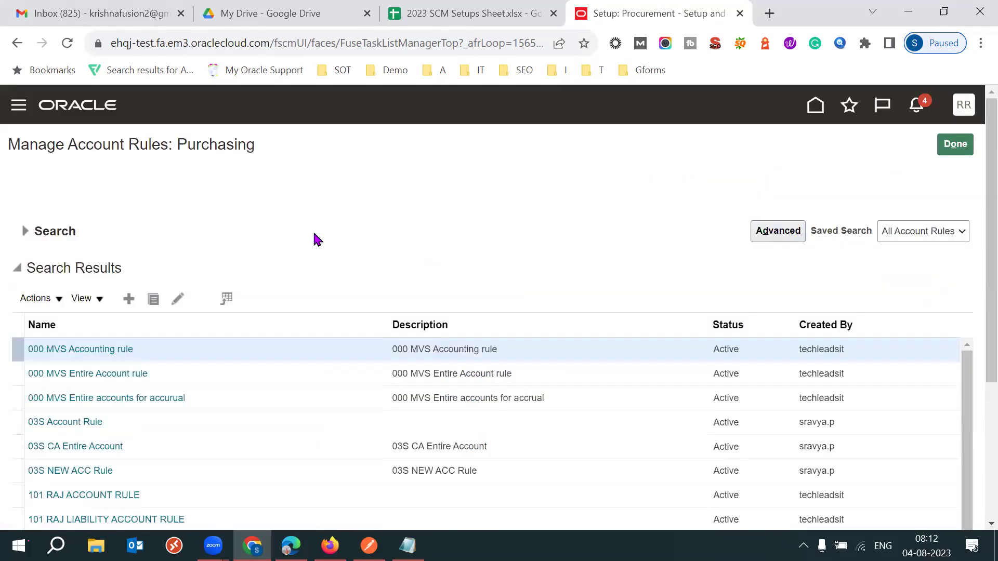
pyautogui.click(31, 190)
pyautogui.click(225, 214)
pyautogui.hotkey('ctrl', 'v')
pyautogui.press('Return')
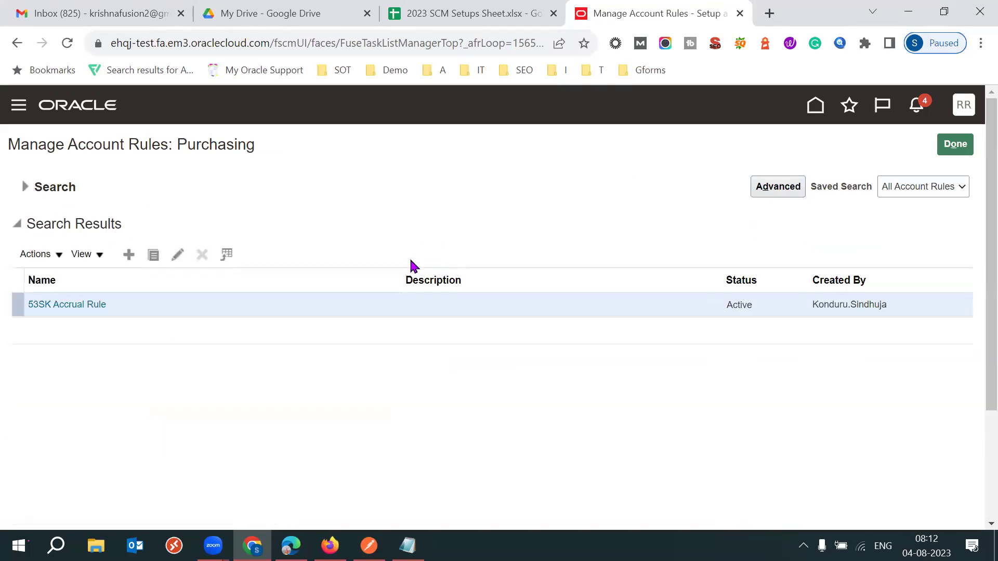
pyautogui.click(78, 305)
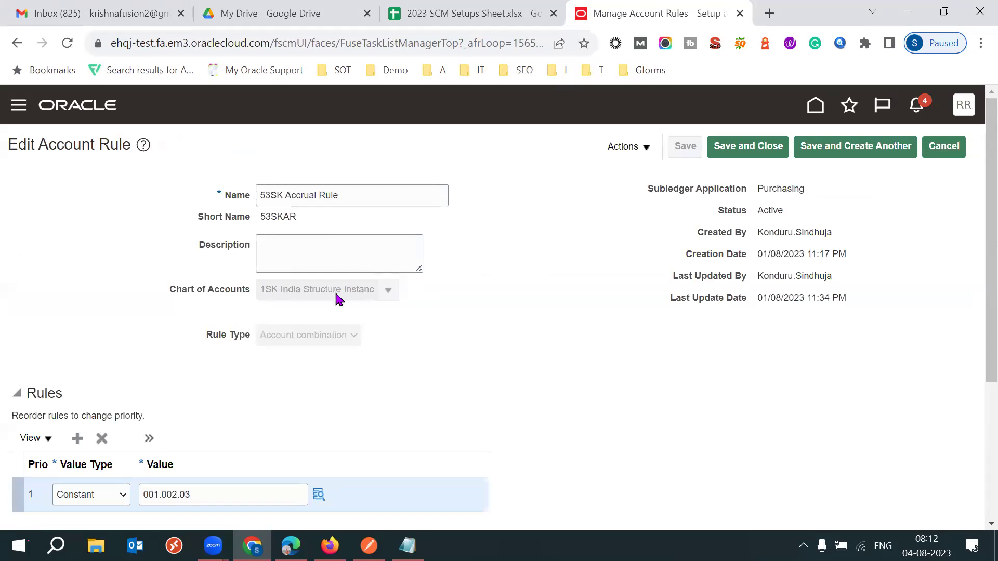
# Compare the rule's chart of accounts and account combination value, then exit without saving.
pyautogui.tripleClick(339, 296)
pyautogui.click(417, 533)
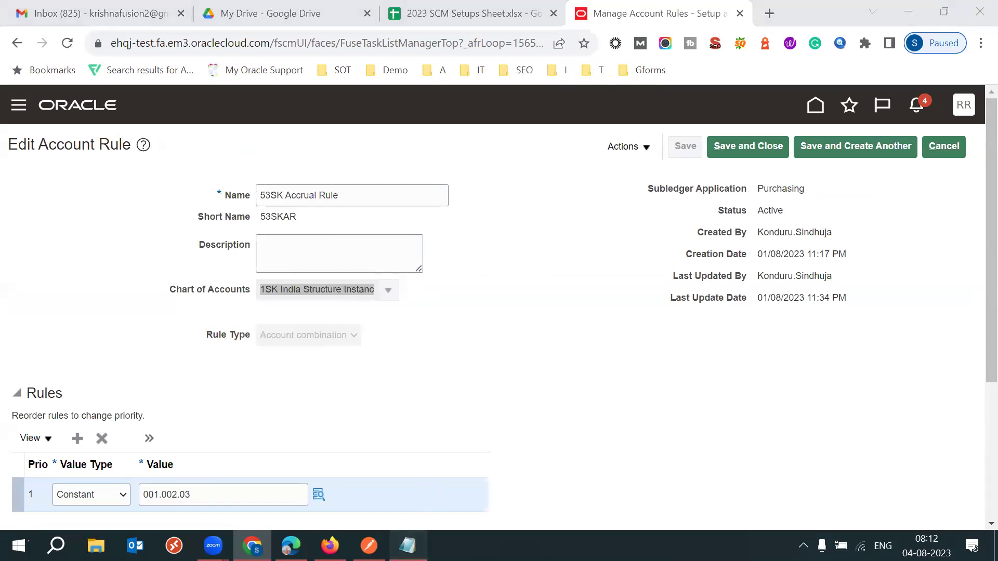
pyautogui.hotkey('alt', 'Tab')
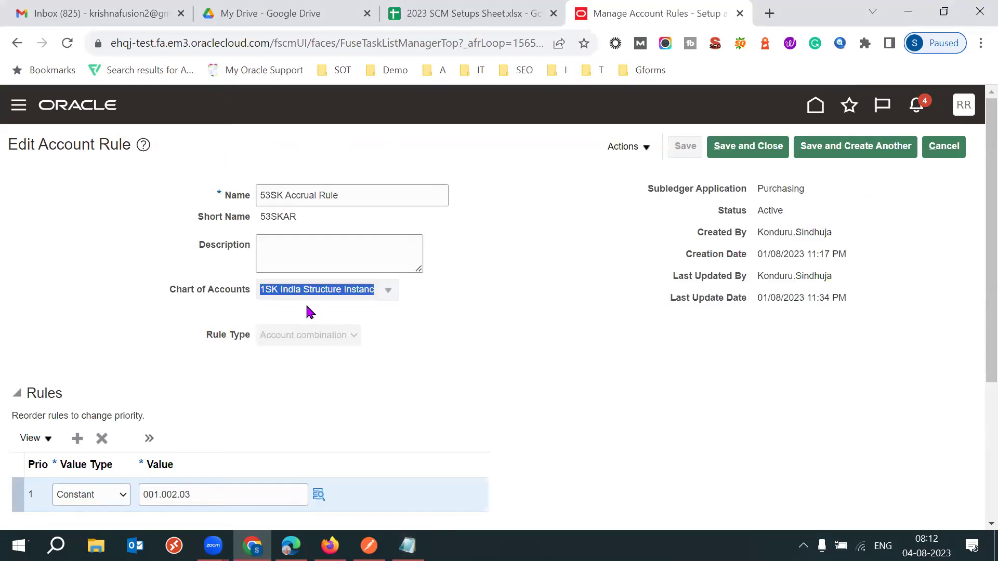
pyautogui.click(594, 367)
pyautogui.scroll(-4, 975, 329)
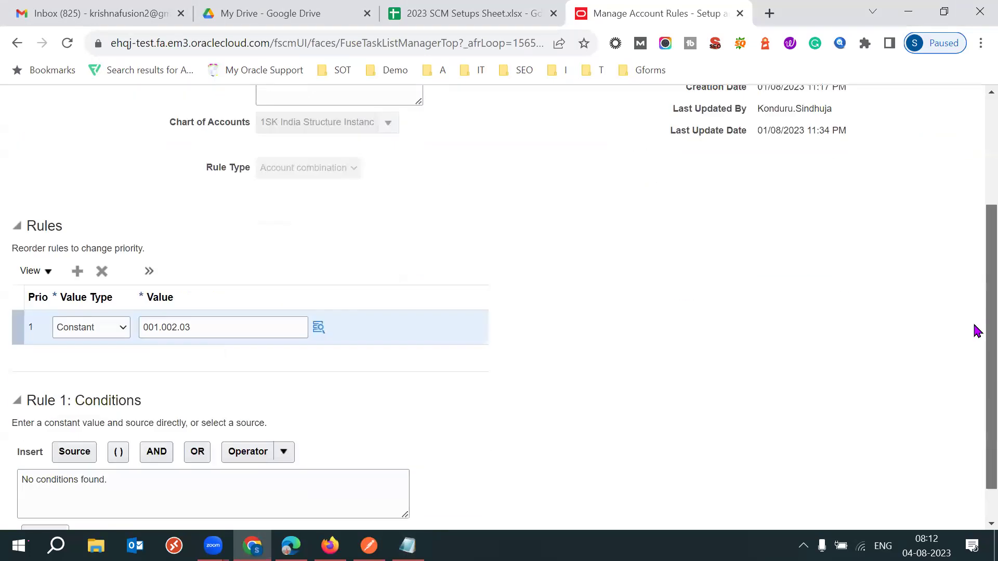
pyautogui.scroll(4, 974, 317)
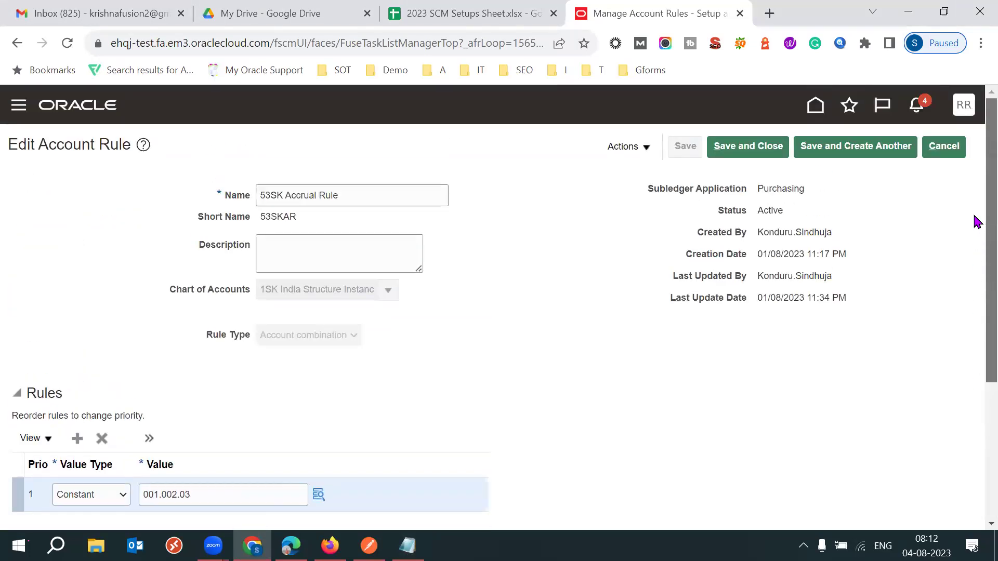
pyautogui.scroll(-3, 975, 311)
pyautogui.click(319, 358)
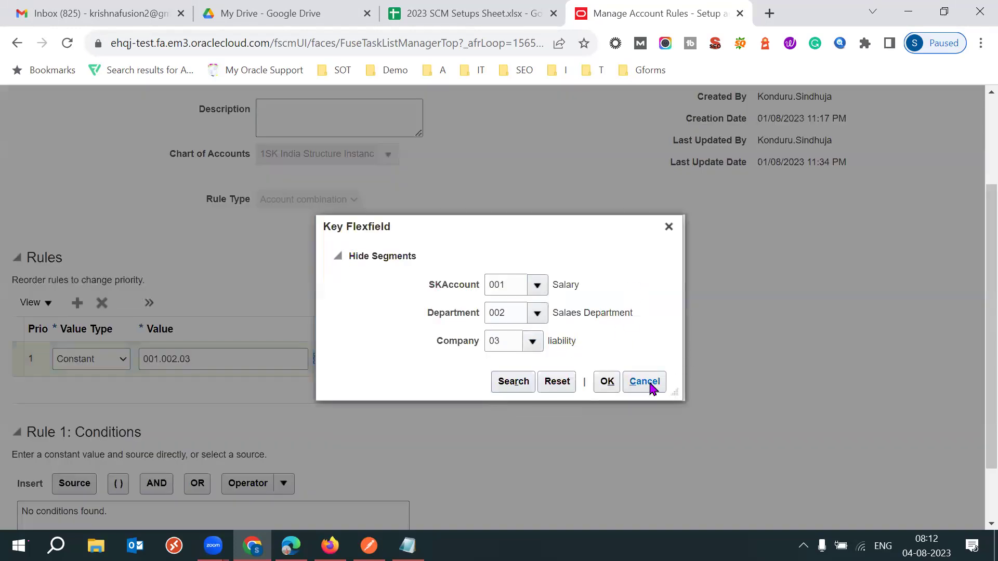
pyautogui.click(645, 382)
pyautogui.scroll(3, 972, 192)
pyautogui.click(945, 147)
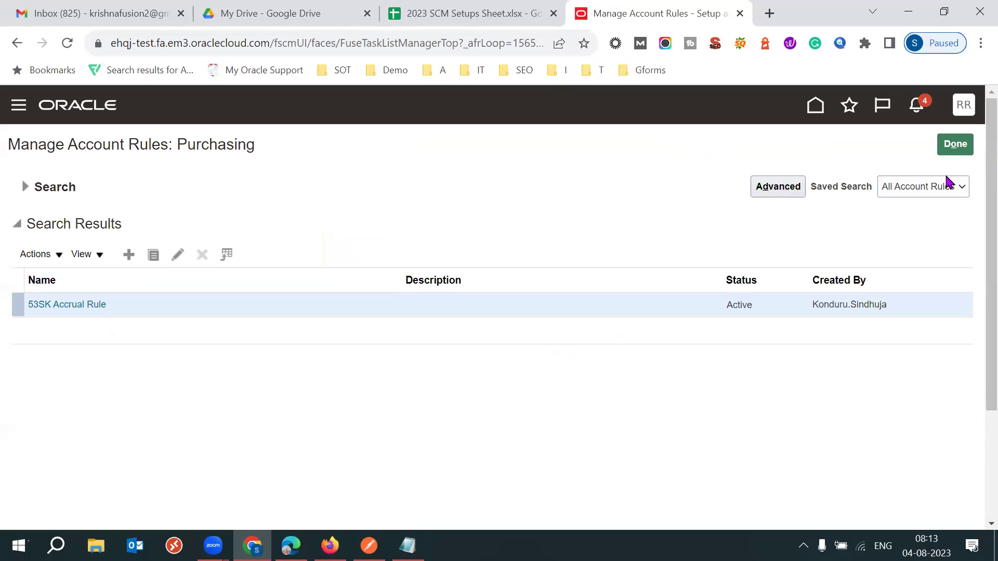
pyautogui.click(954, 147)
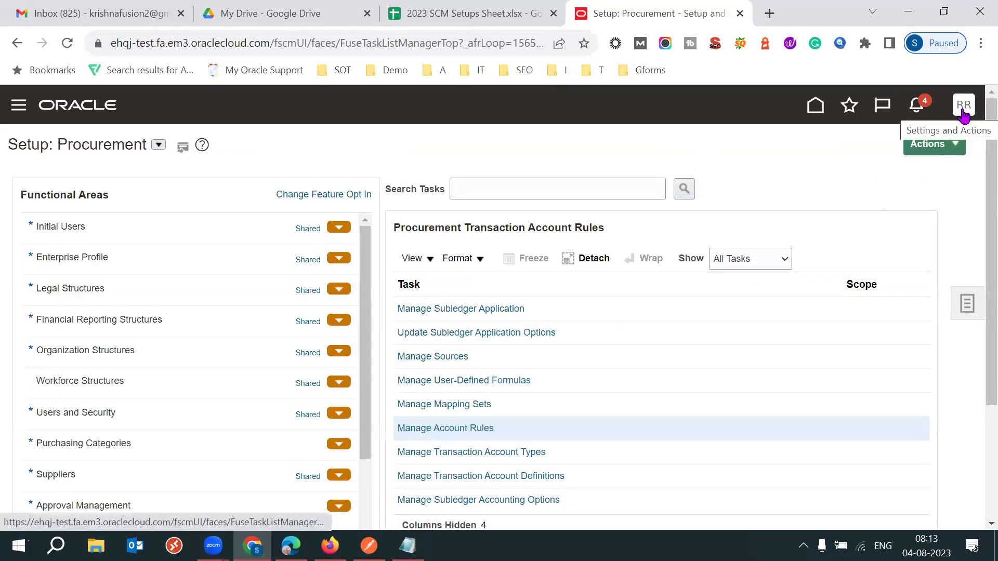
# Switch setup to Financials and open General Ledger's Manage Primary Ledgers.
pyautogui.click(158, 145)
pyautogui.moveTo(413, 195); pyautogui.dragTo(405, 188)
pyautogui.click(259, 208)
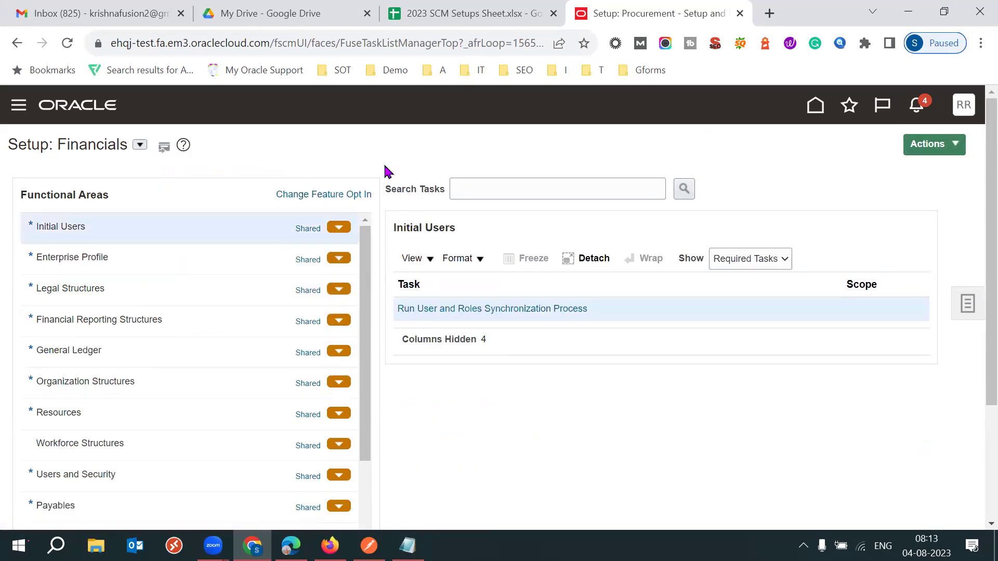
pyautogui.click(102, 351)
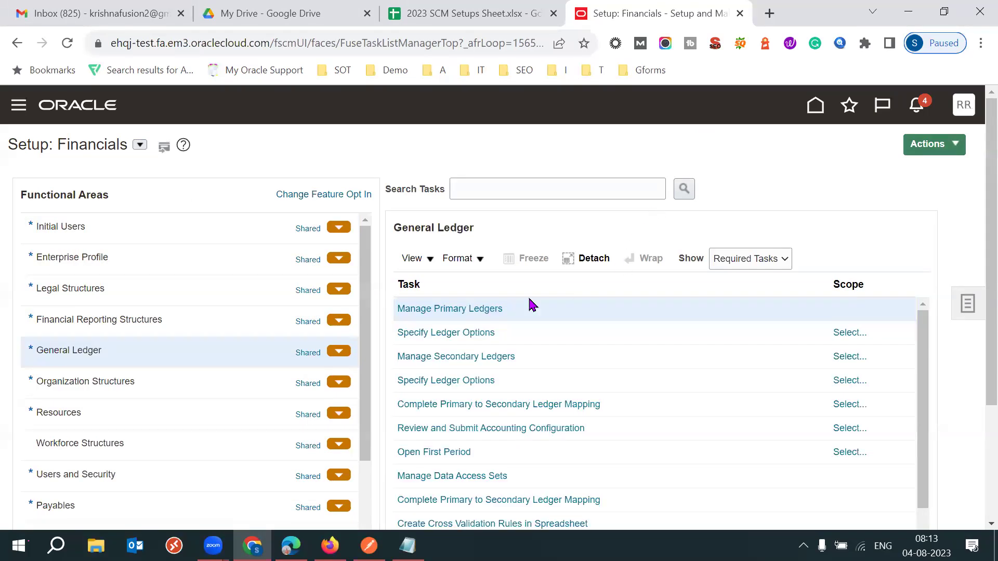
pyautogui.click(449, 308)
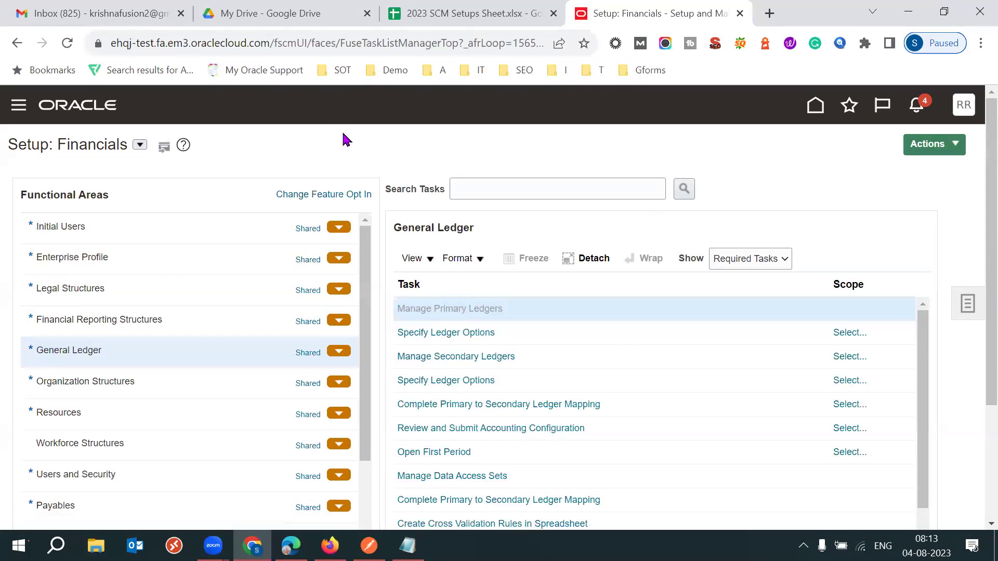
# Filter primary ledgers by 53SK, then SK, and inspect the Chart of Accounts and Accounting Calendar columns.
pyautogui.click(103, 222)
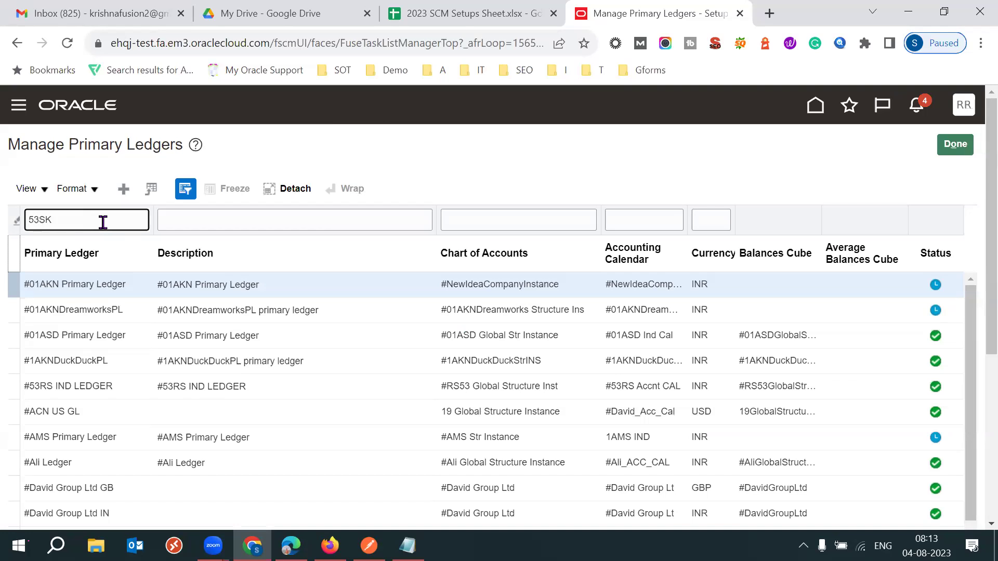
pyautogui.press('Return')
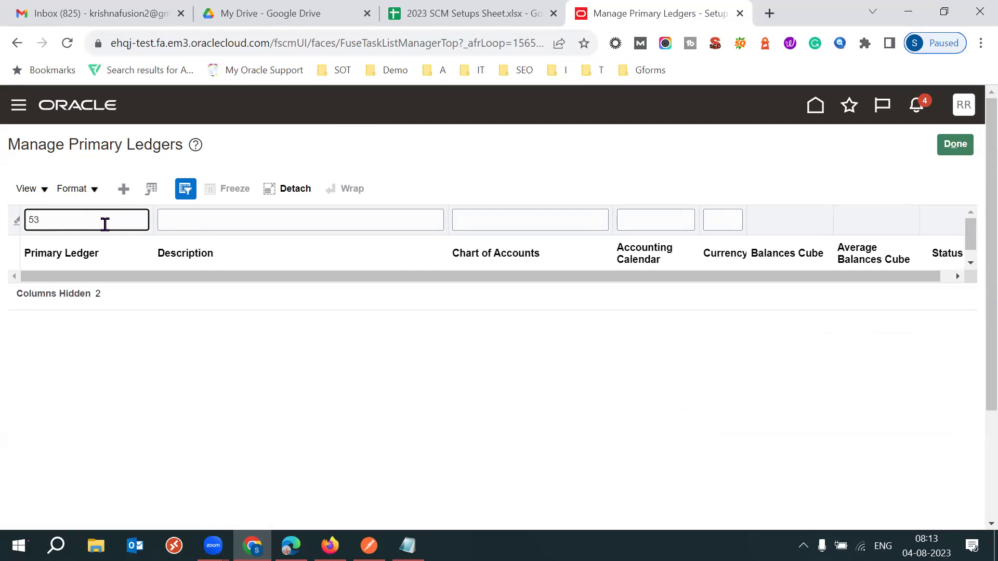
pyautogui.press('Return')
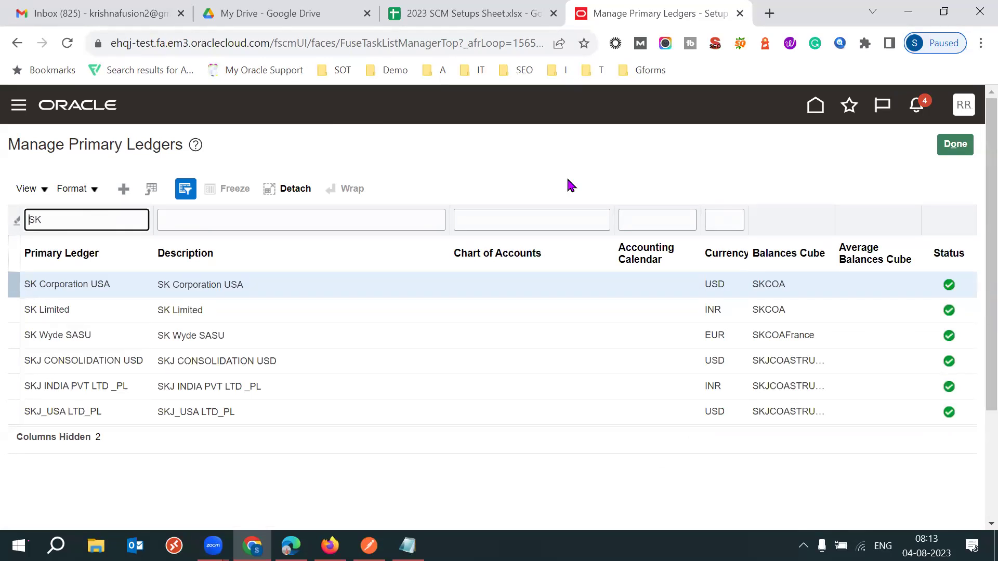
pyautogui.moveTo(524, 245); pyautogui.dragTo(498, 270)
pyautogui.click(497, 250)
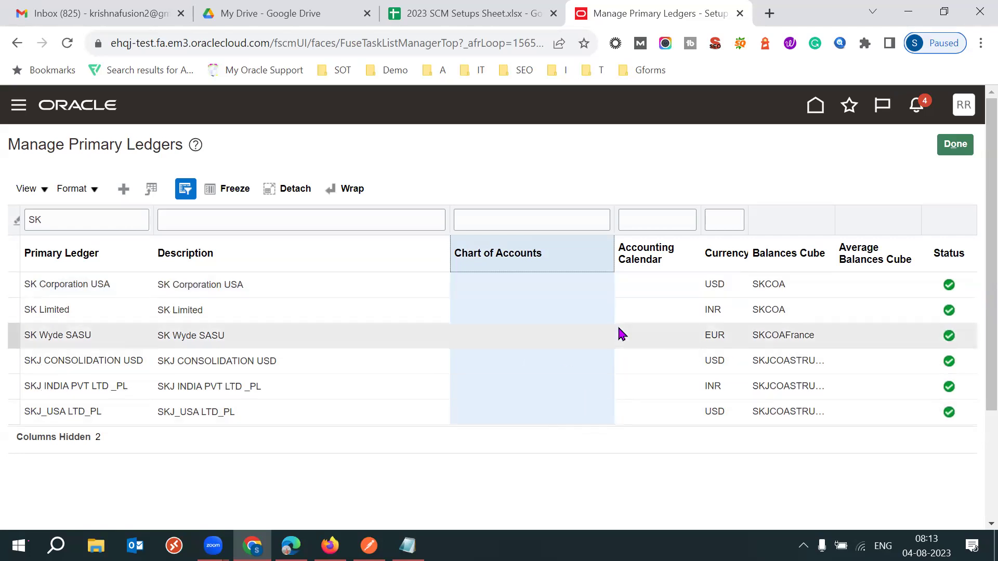
pyautogui.click(668, 235)
pyautogui.click(524, 237)
pyautogui.click(660, 248)
pyautogui.click(537, 236)
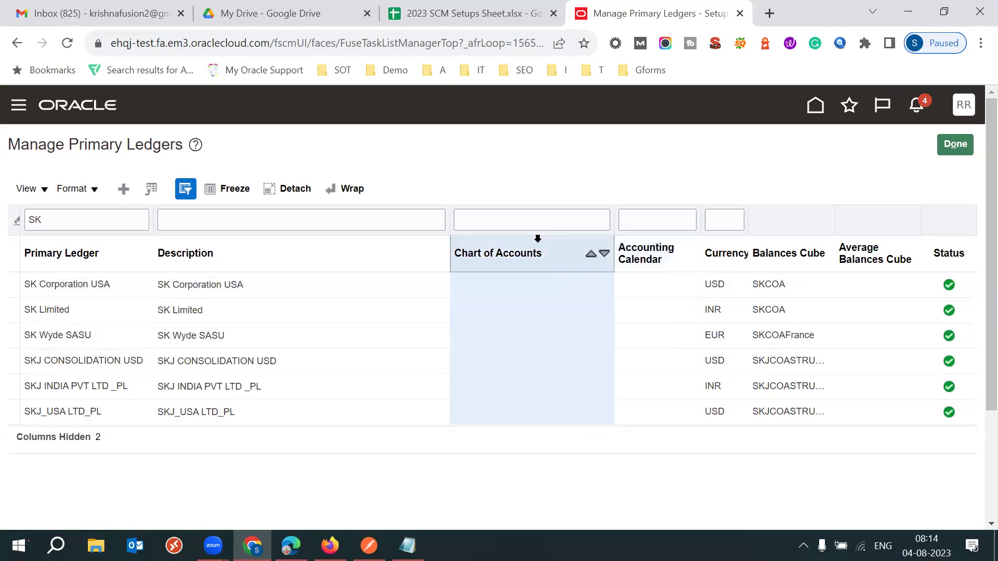
# Filter ledgers by 1SK and read the 1SK Food Delivery Ledger's chart of accounts.
pyautogui.click(91, 225)
pyautogui.write('1SK')
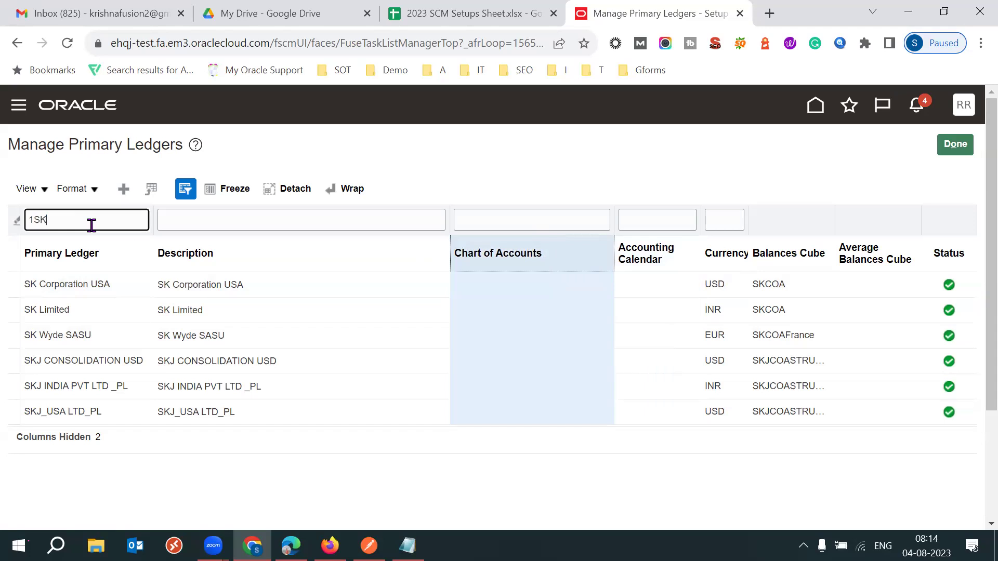
pyautogui.press('Return')
pyautogui.click(517, 285)
pyautogui.tripleClick(518, 287)
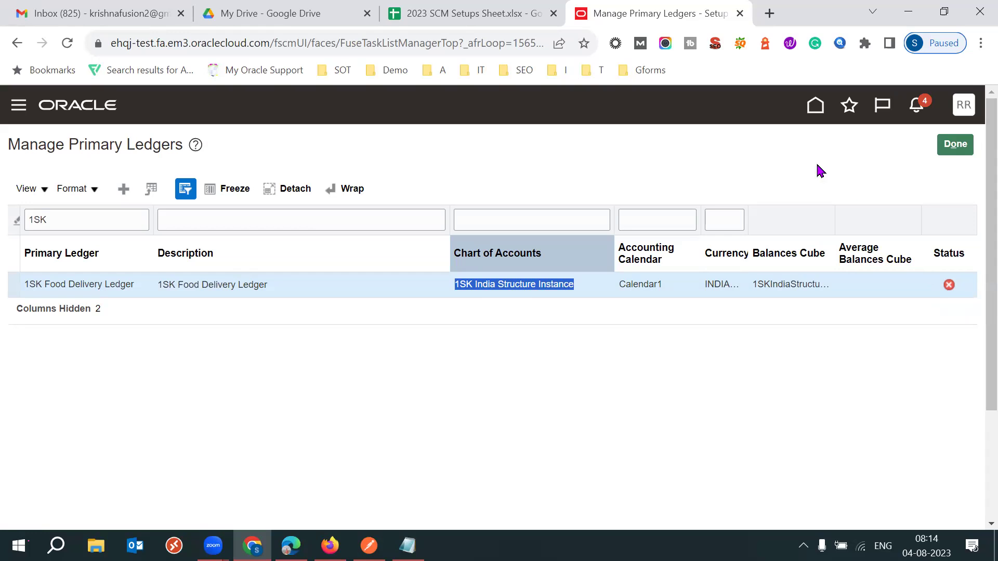
pyautogui.click(781, 168)
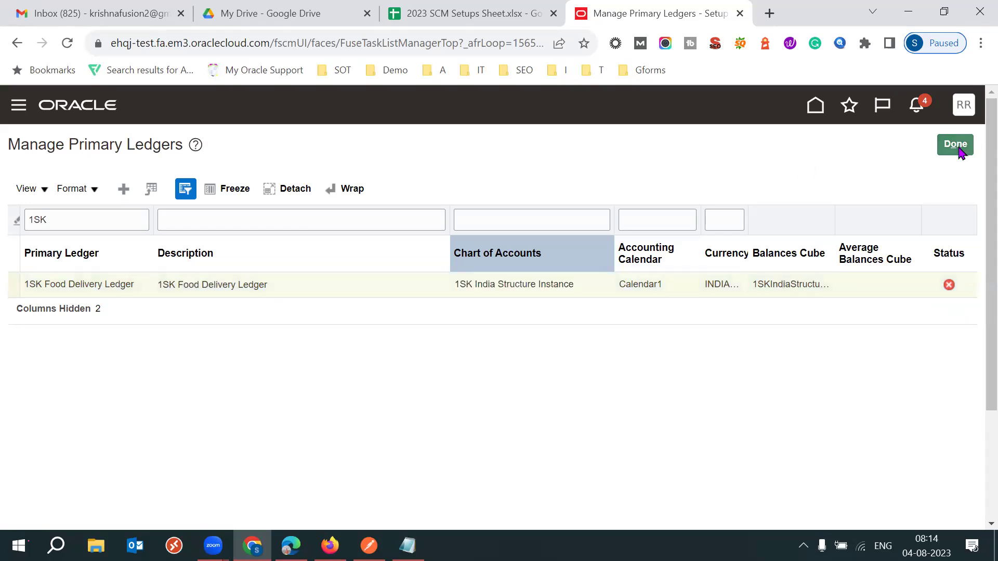
pyautogui.click(947, 284)
pyautogui.click(956, 145)
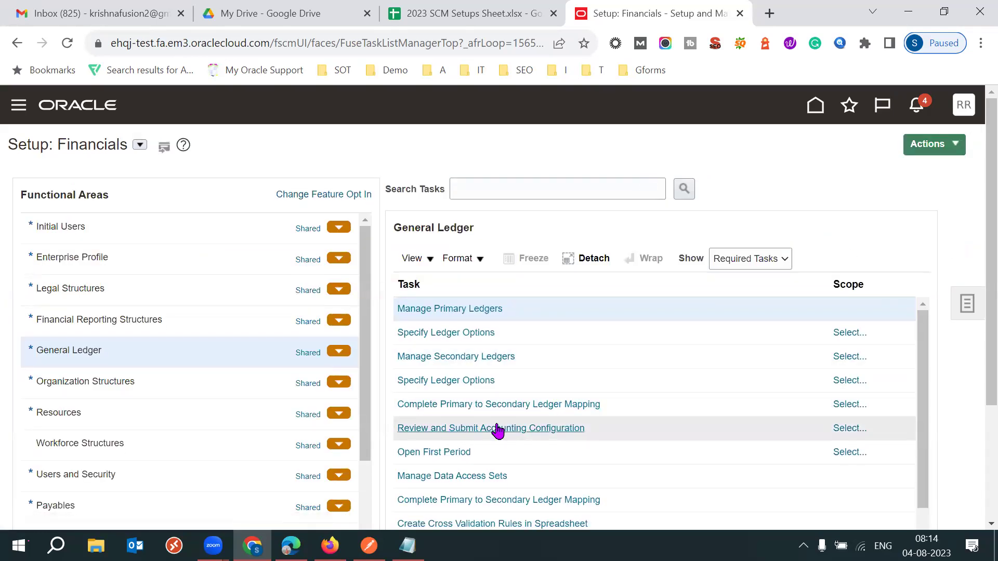
# Set the accounting configuration review scope to the 1SK Food Delivery Ledger primary ledger.
pyautogui.click(850, 429)
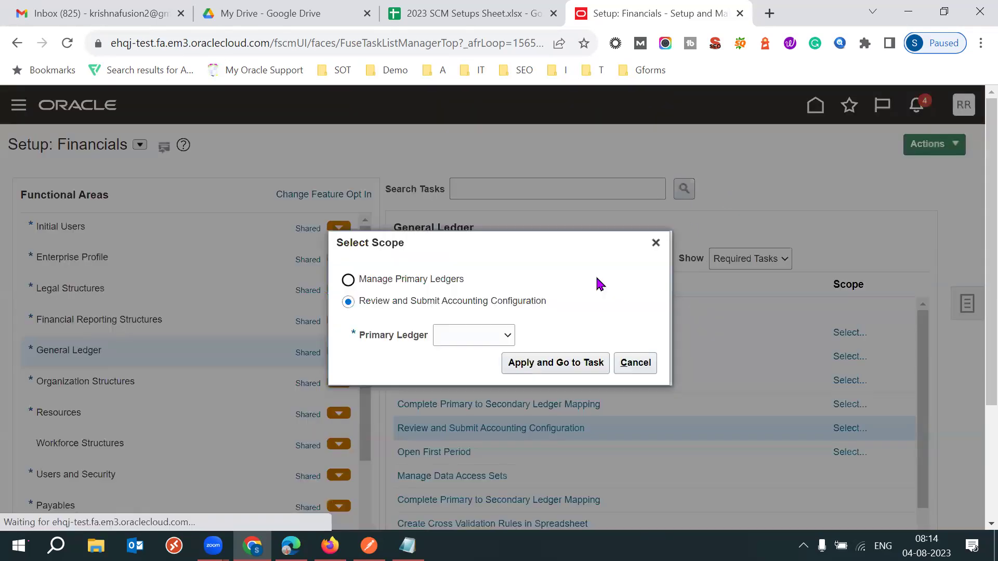
pyautogui.click(473, 332)
pyautogui.click(464, 376)
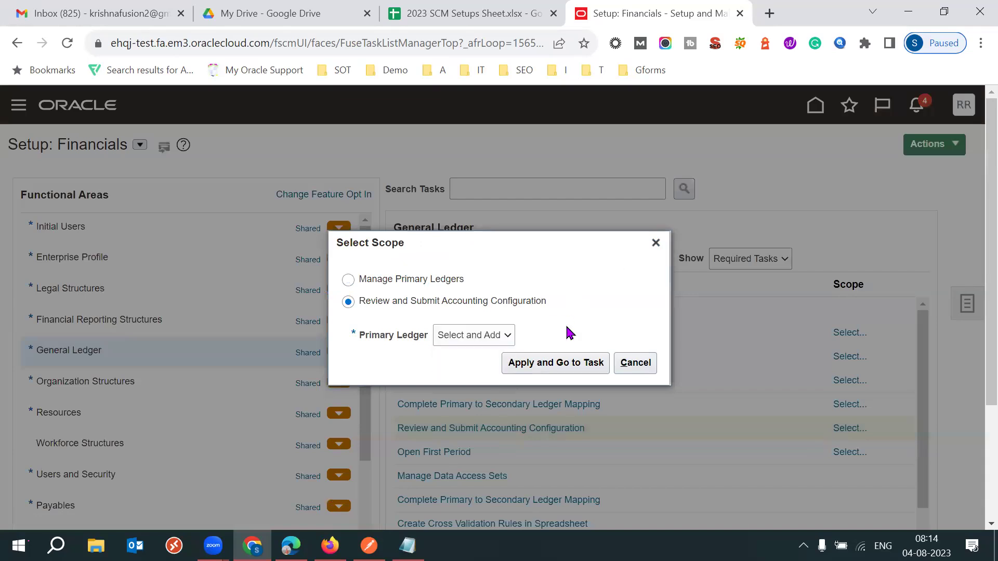
pyautogui.click(530, 365)
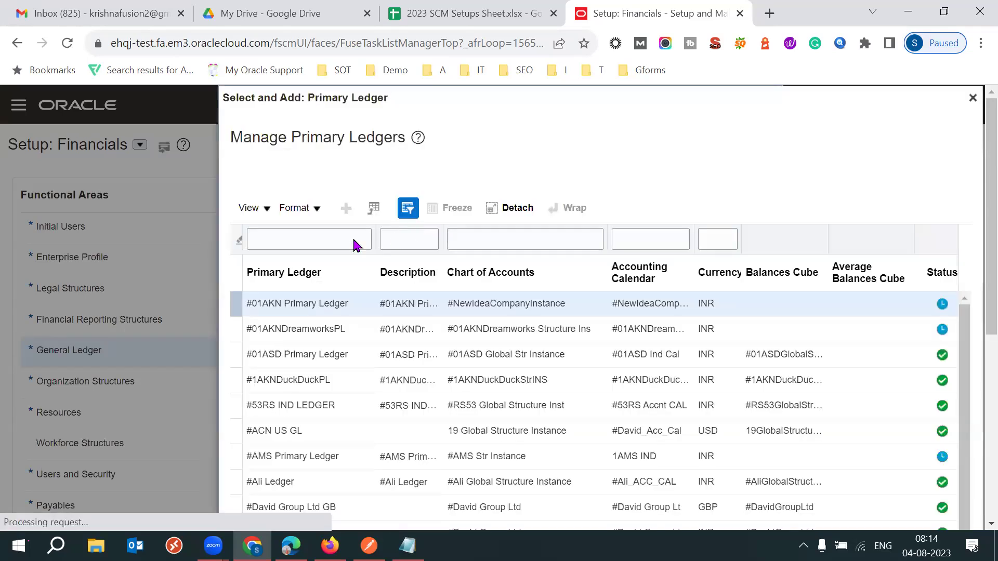
pyautogui.click(289, 218)
pyautogui.write('1SK')
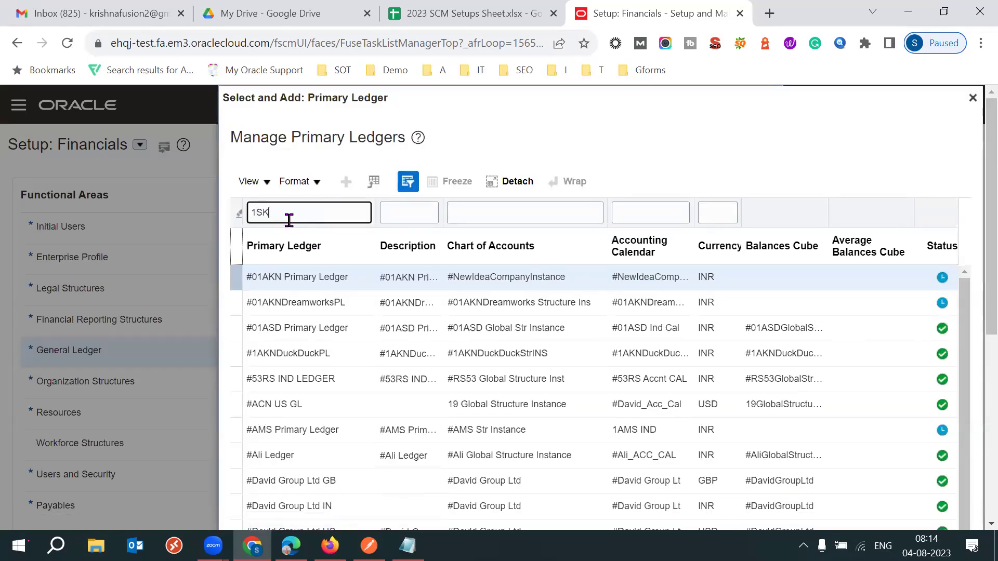
pyautogui.press('Return')
pyautogui.click(285, 418)
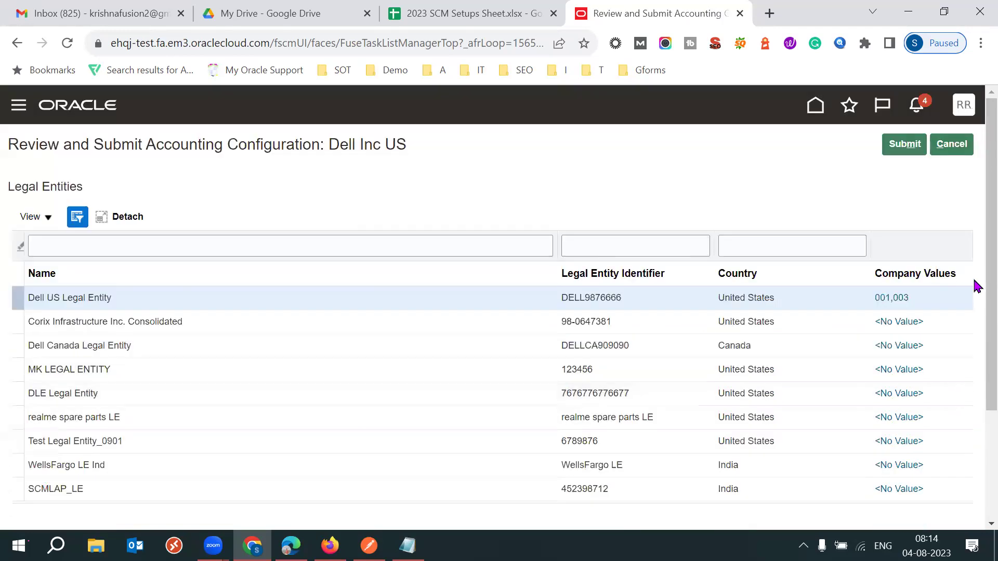
# Look over the Review and Submit Accounting Configuration page, then cancel without submitting.
pyautogui.scroll(-3, 977, 372)
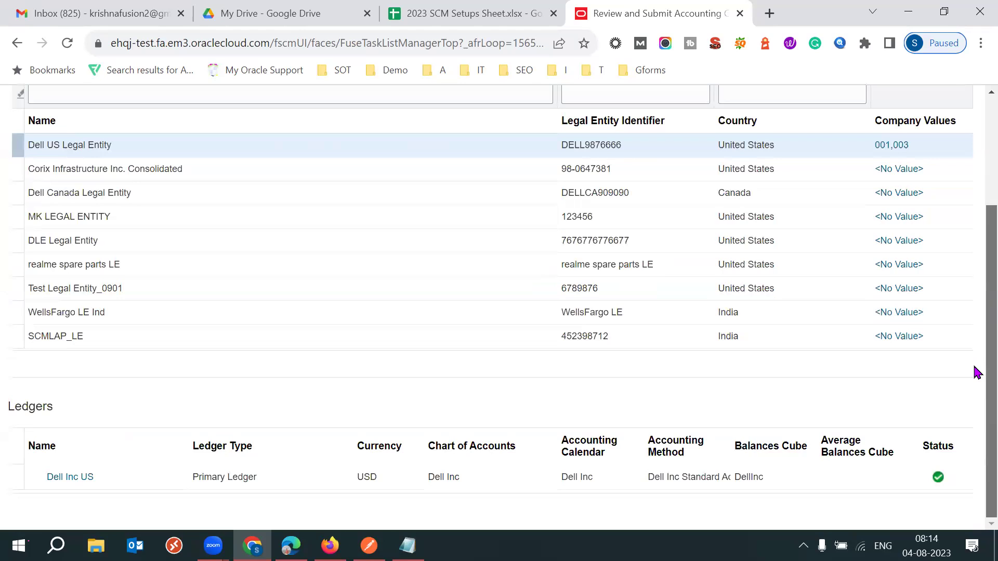
pyautogui.scroll(2, 973, 274)
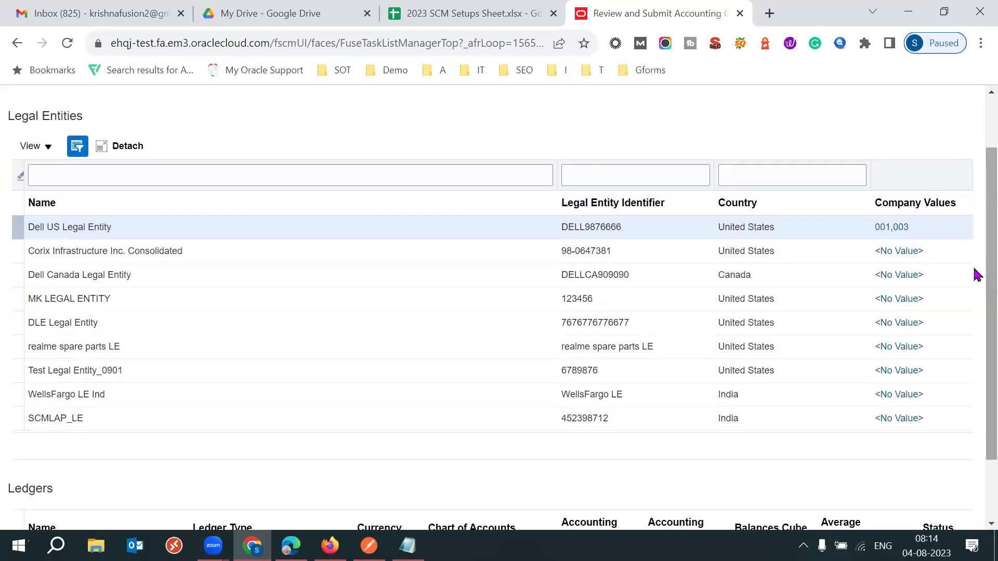
pyautogui.scroll(2, 975, 256)
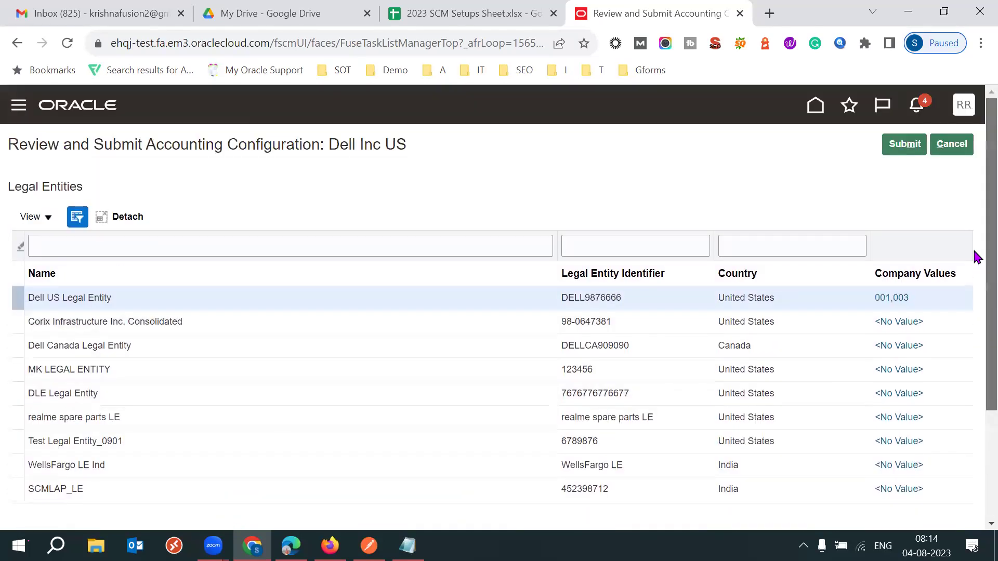
pyautogui.moveTo(351, 153); pyautogui.dragTo(377, 144)
pyautogui.click(694, 182)
pyautogui.click(951, 148)
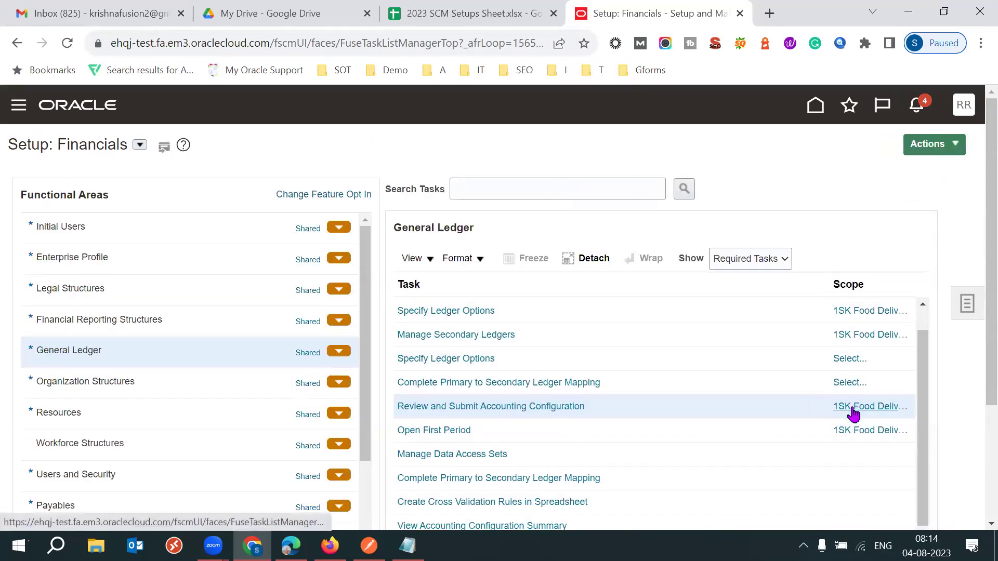
pyautogui.click(589, 412)
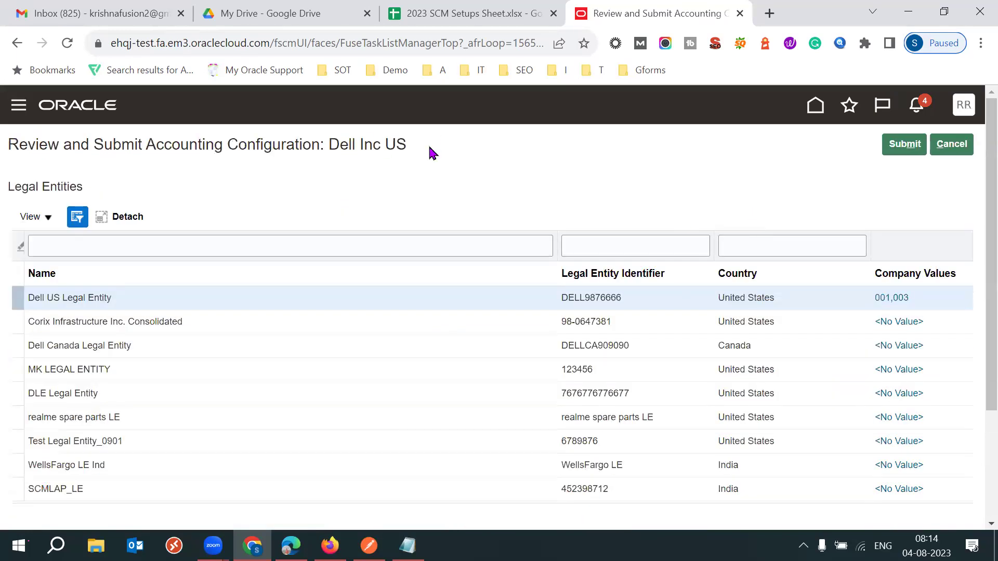
pyautogui.moveTo(428, 144); pyautogui.dragTo(348, 145)
pyautogui.click(957, 150)
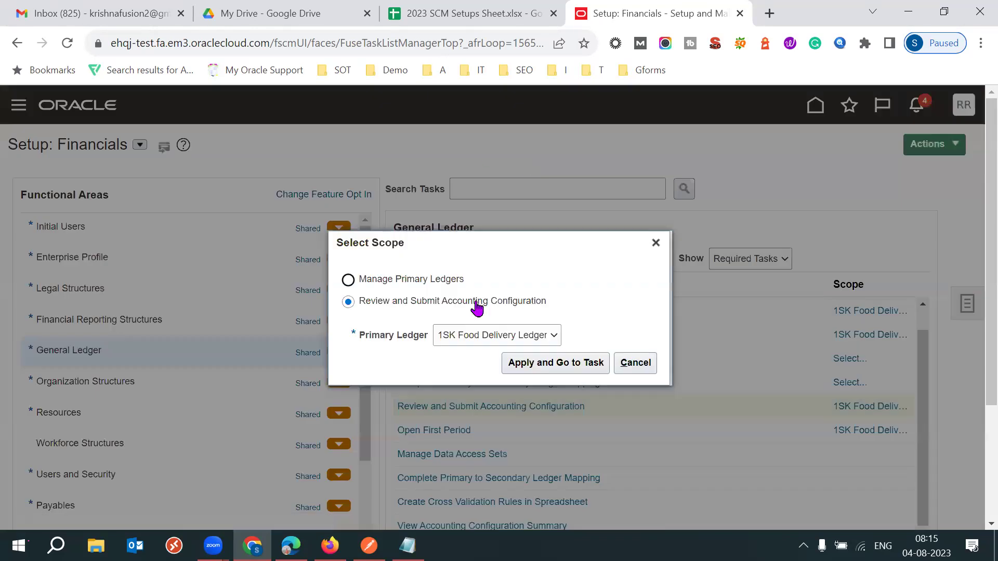
pyautogui.click(478, 335)
pyautogui.click(471, 373)
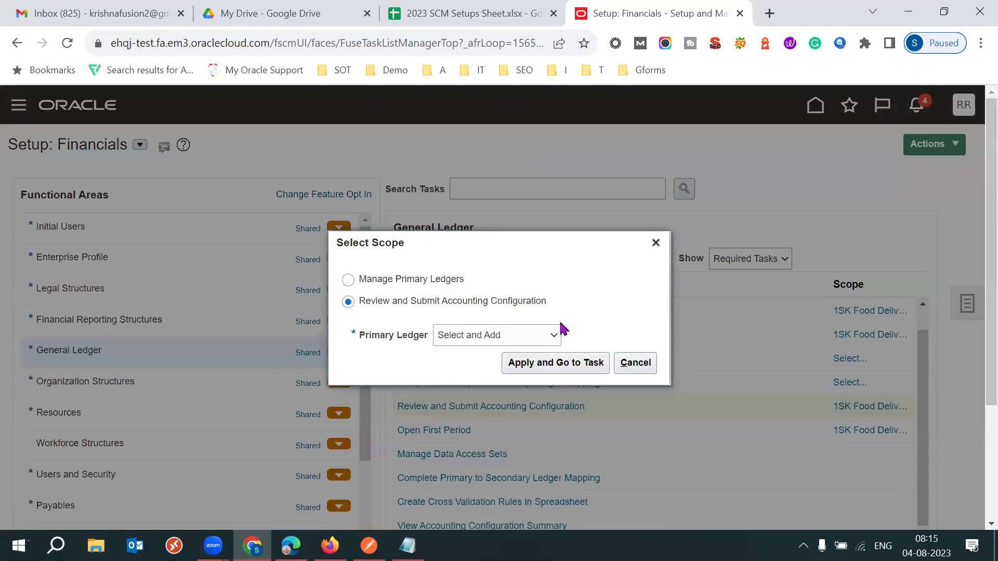
pyautogui.click(535, 362)
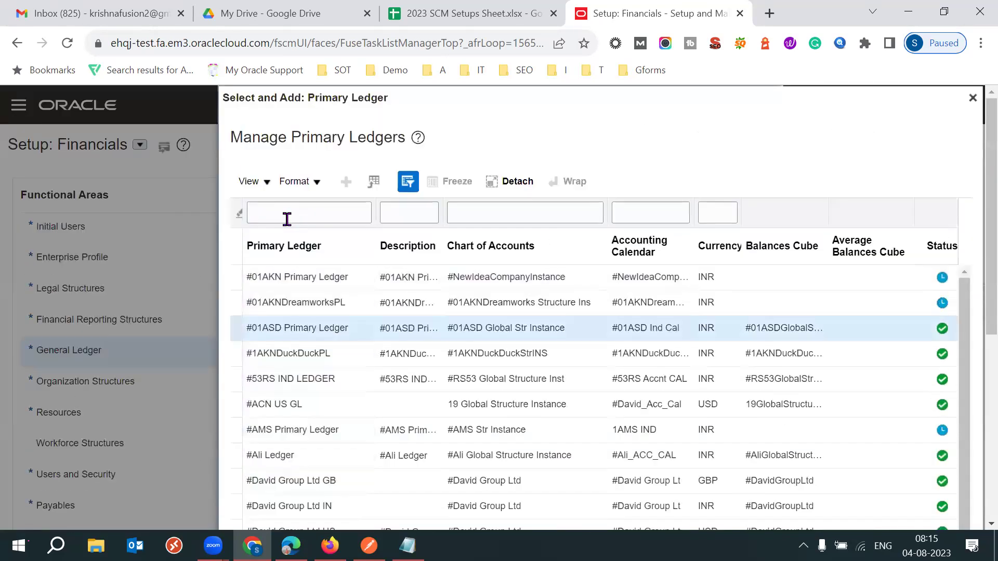
pyautogui.click(287, 218)
pyautogui.scroll(-2, 287, 218)
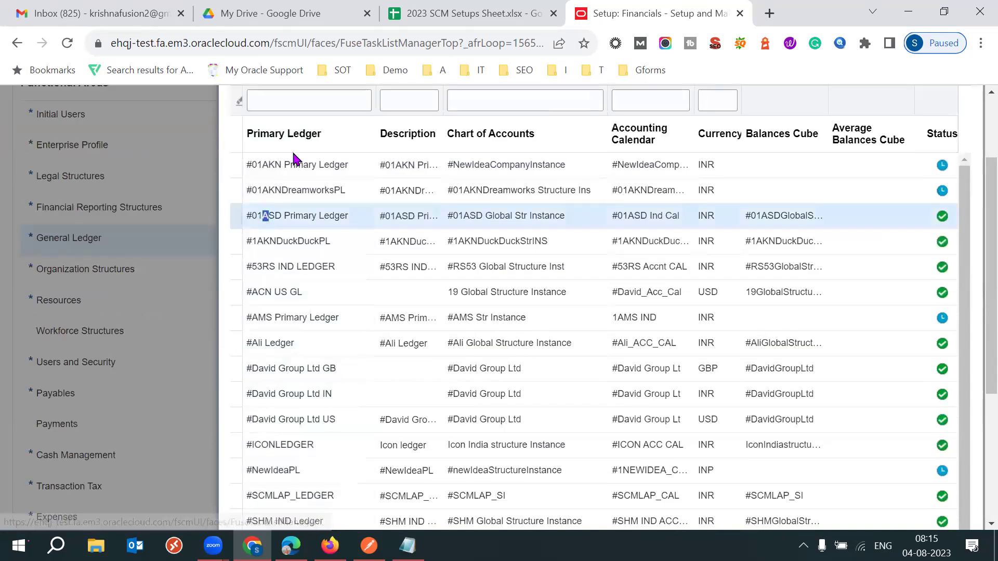
pyautogui.write('1SK')
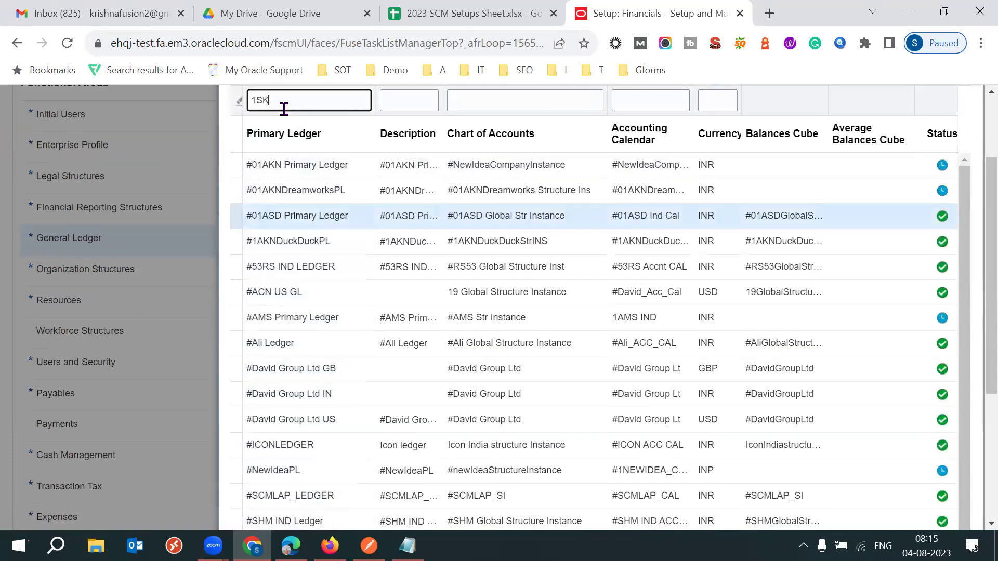
pyautogui.press('Return')
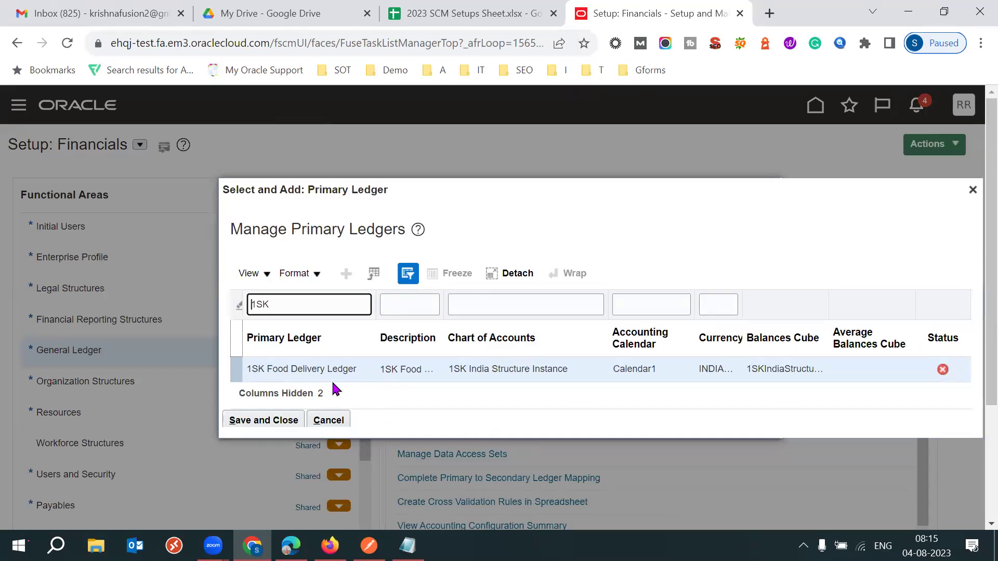
pyautogui.click(268, 419)
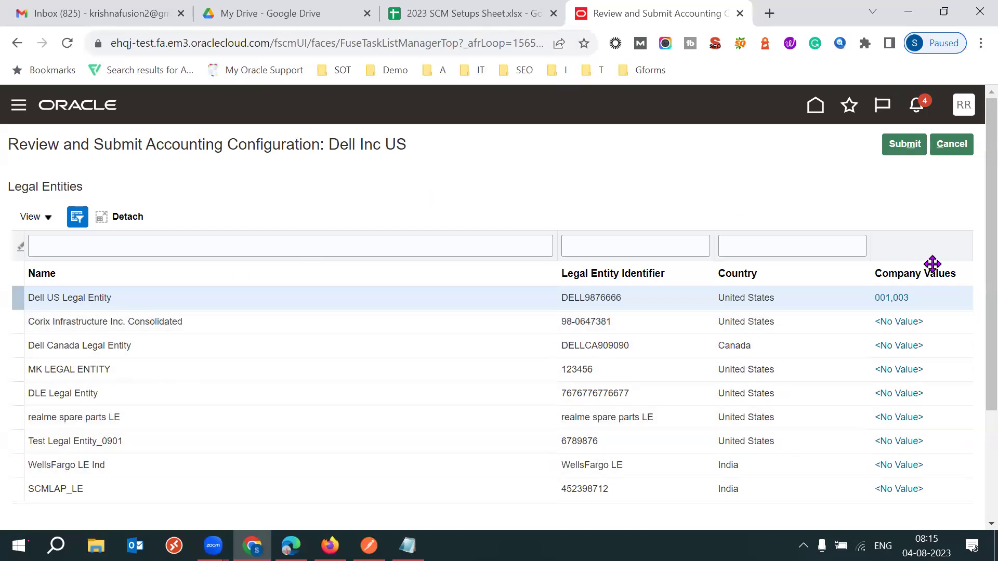
pyautogui.scroll(-3, 973, 338)
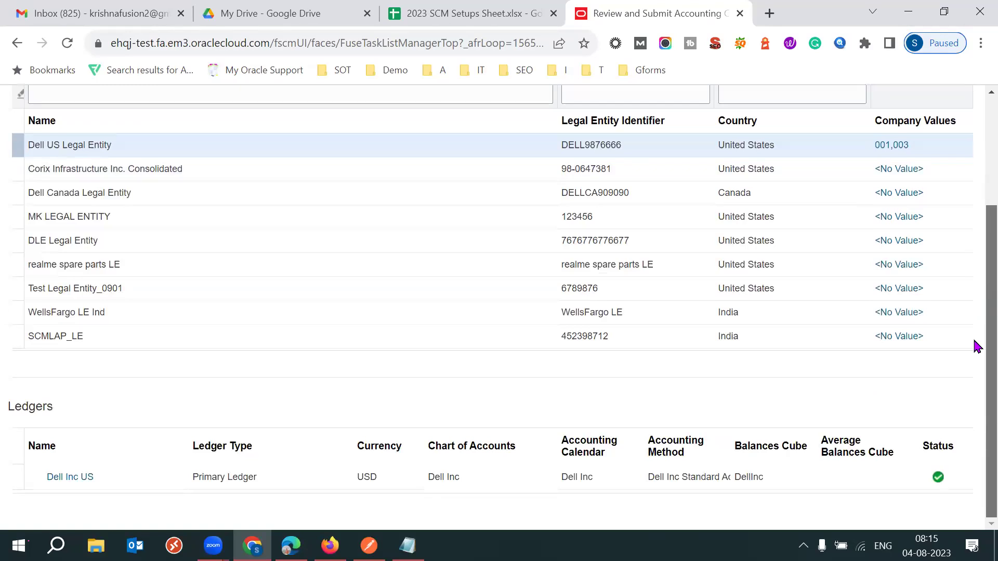
pyautogui.scroll(3, 974, 280)
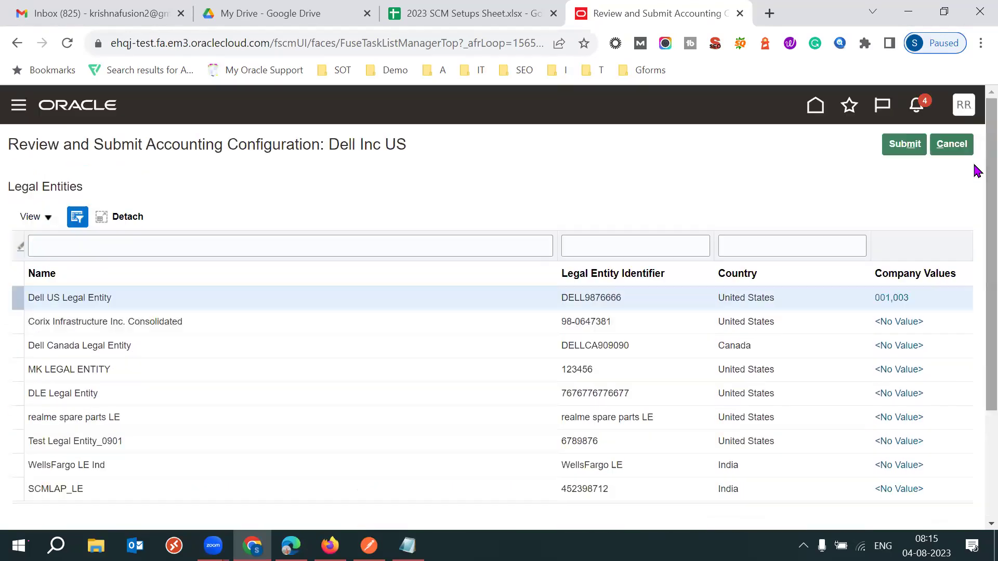
pyautogui.click(959, 146)
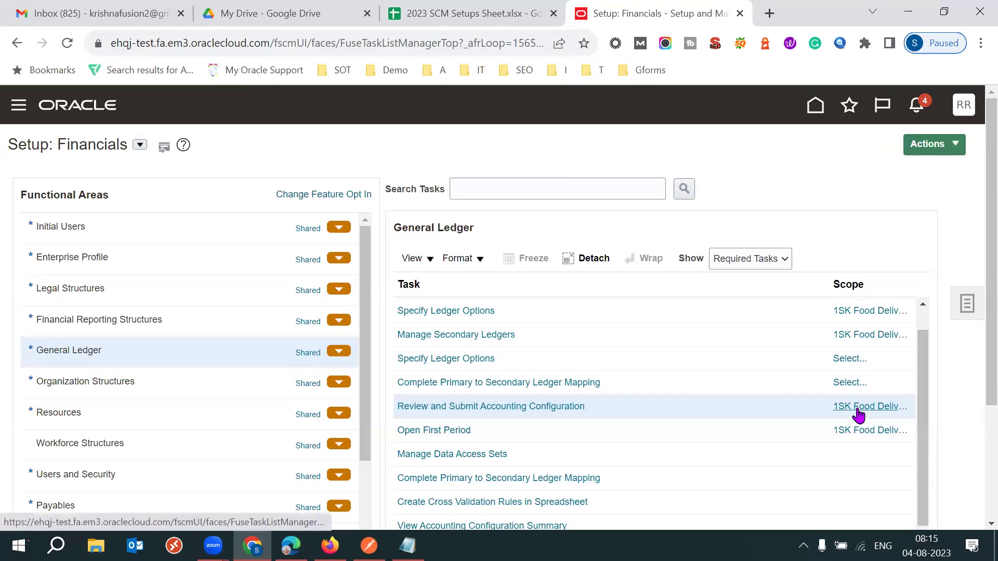
# Try Specify Ledger Options for 1SK Food Delivery Ledger and dismiss the ledger-not-found error.
pyautogui.moveTo(858, 414)
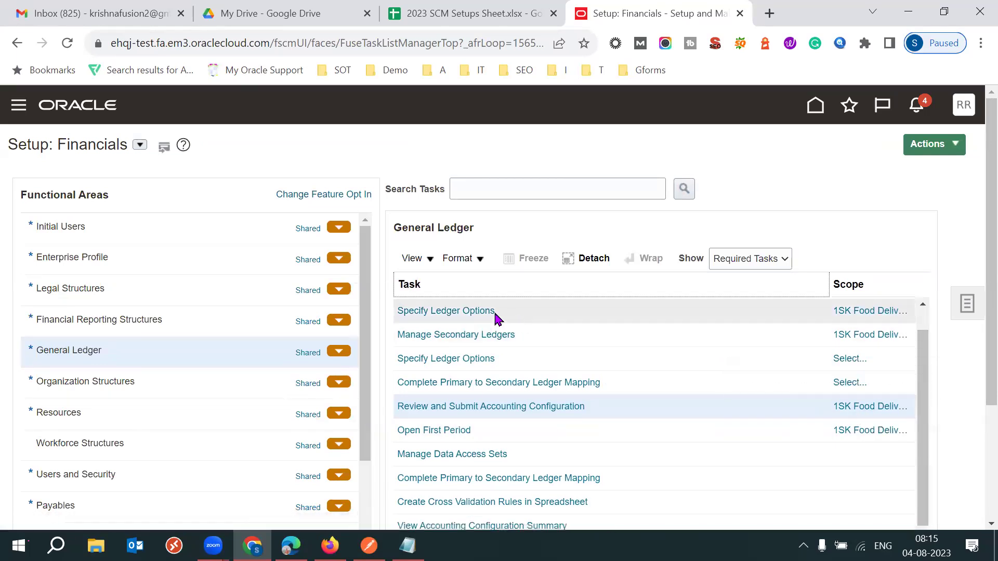
pyautogui.click(462, 311)
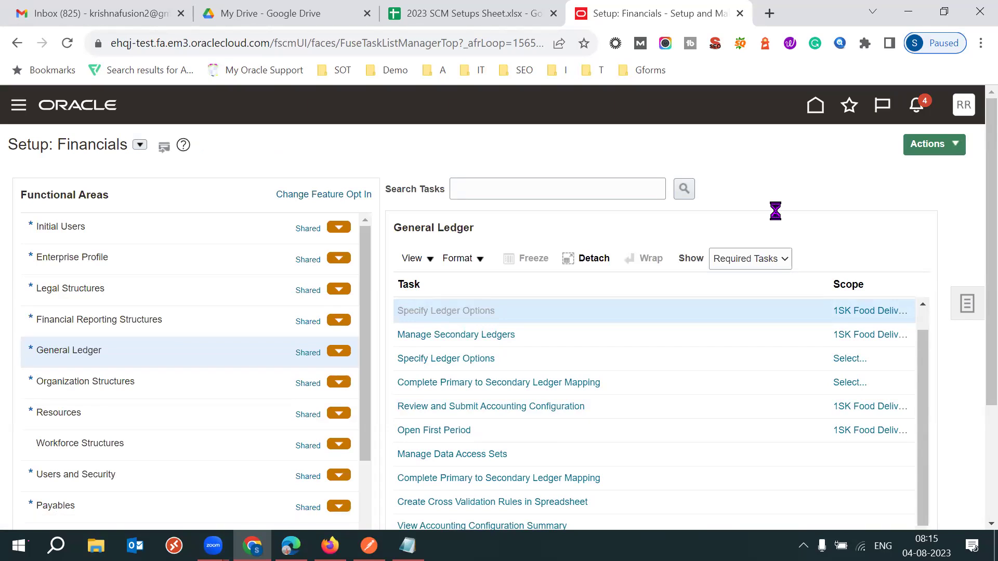
pyautogui.press('F11')
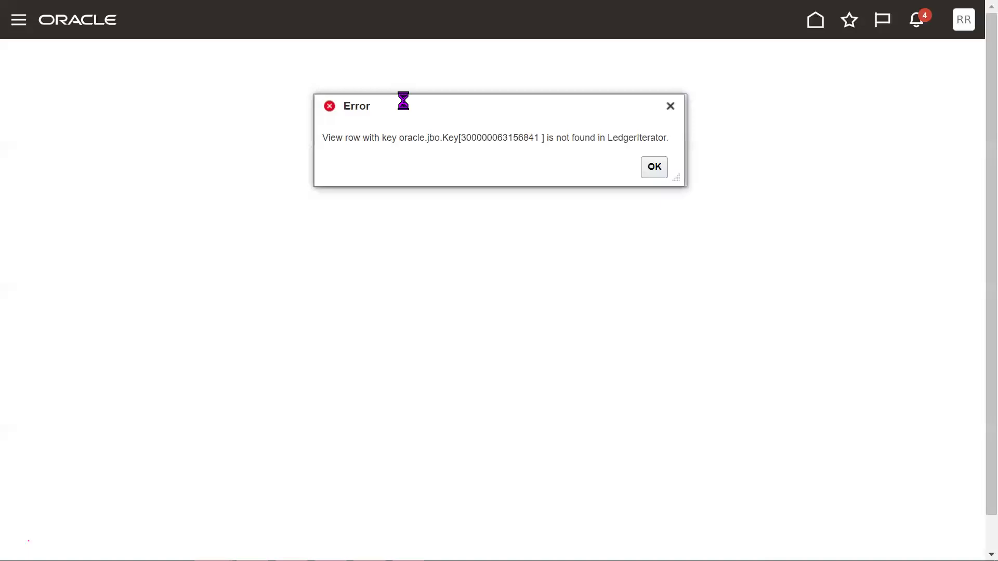
pyautogui.click(657, 167)
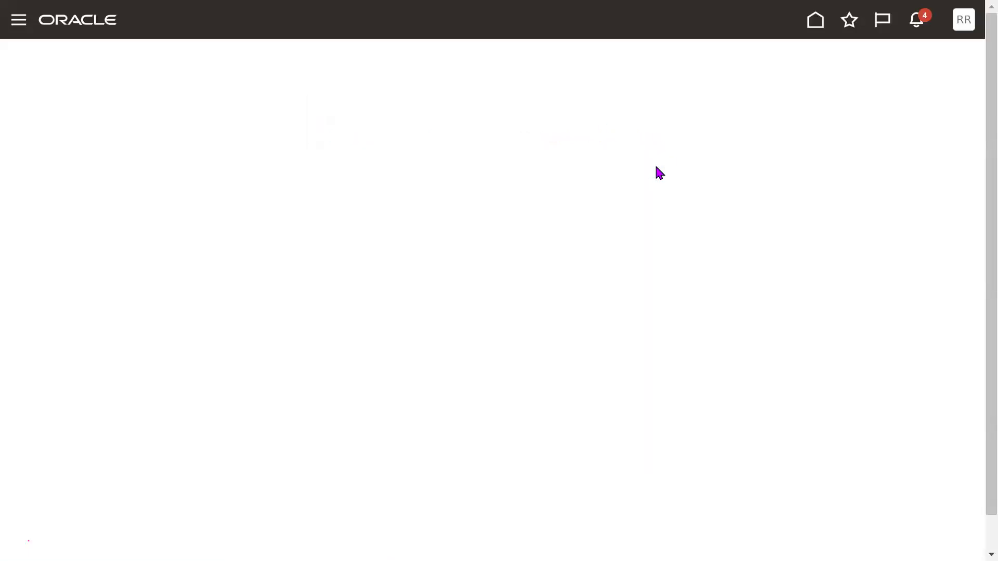
# Leave full screen and go to Setup and Maintenance via Settings and Actions.
pyautogui.press('F11')
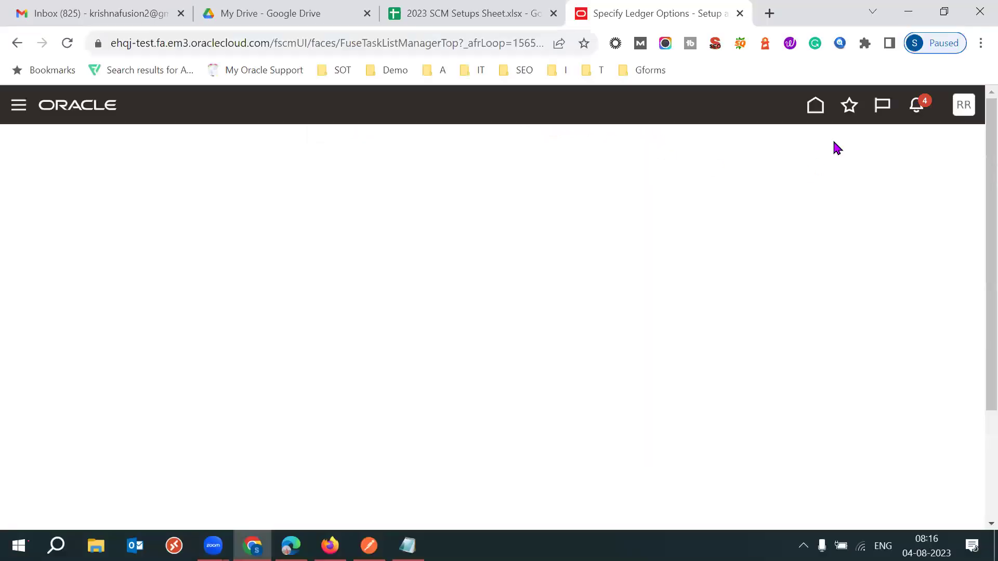
pyautogui.click(963, 105)
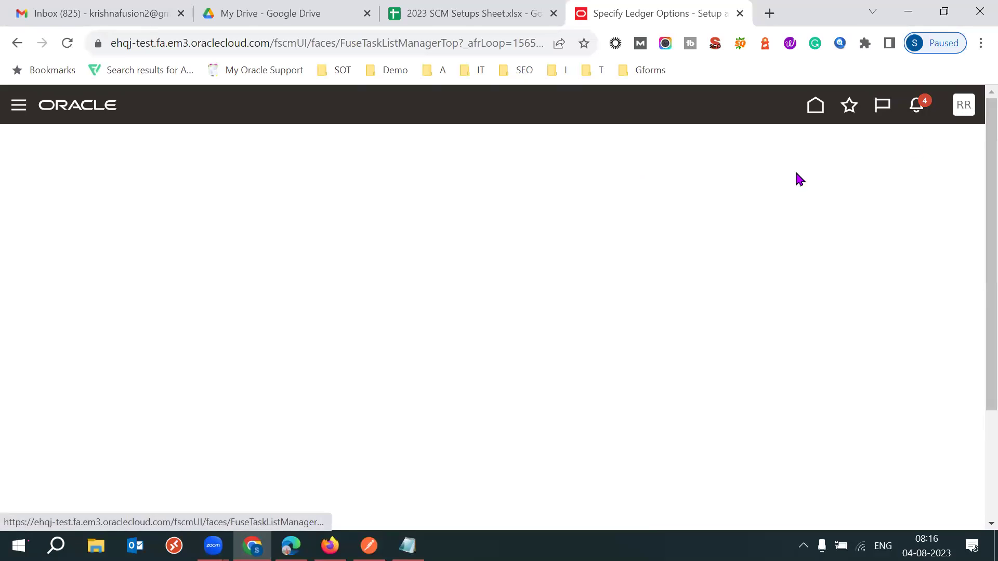
pyautogui.click(669, 338)
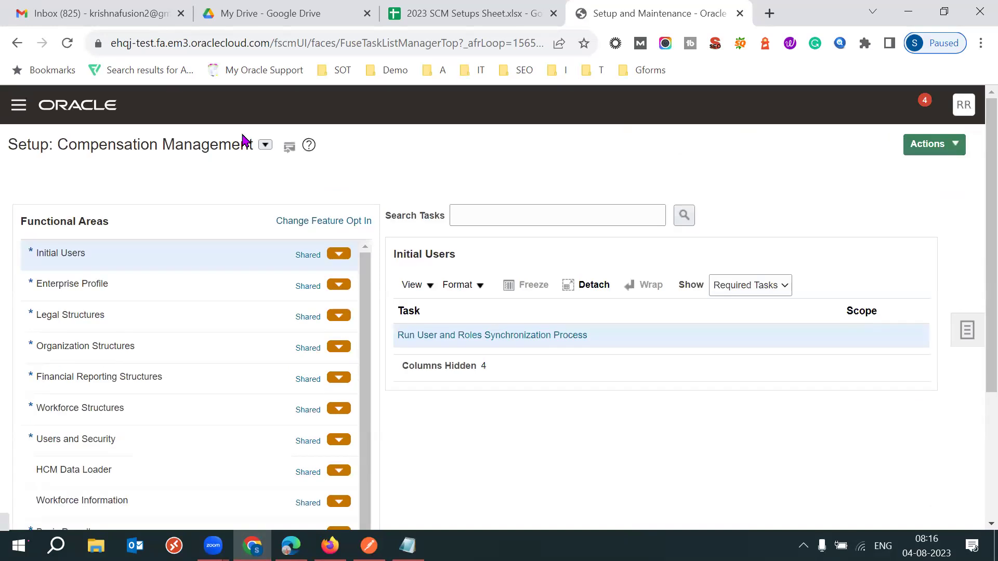
# Change the Setup offering from Compensation Management to Financials.
pyautogui.click(264, 145)
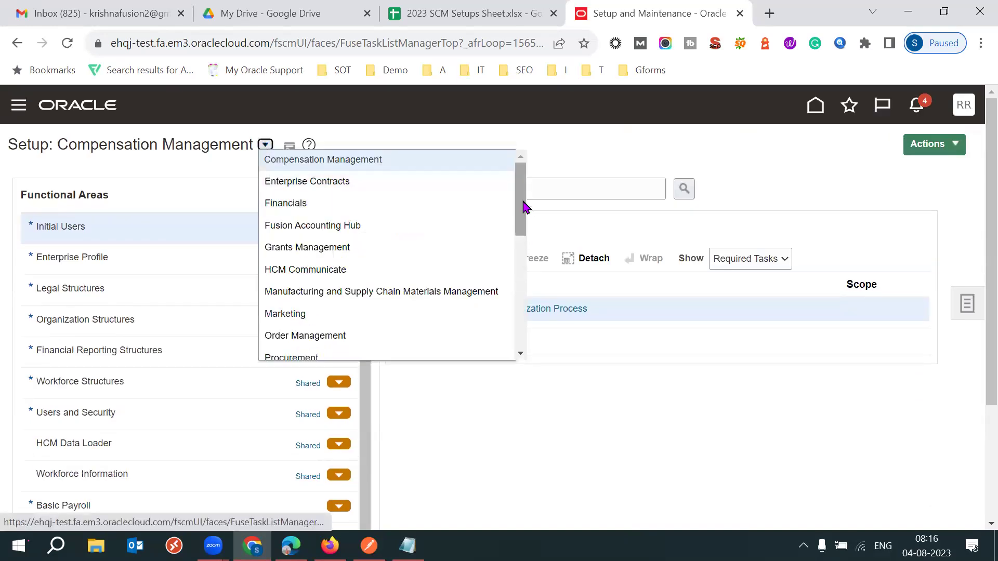
pyautogui.moveTo(522, 210); pyautogui.dragTo(523, 248)
pyautogui.scroll(-1, 357, 234)
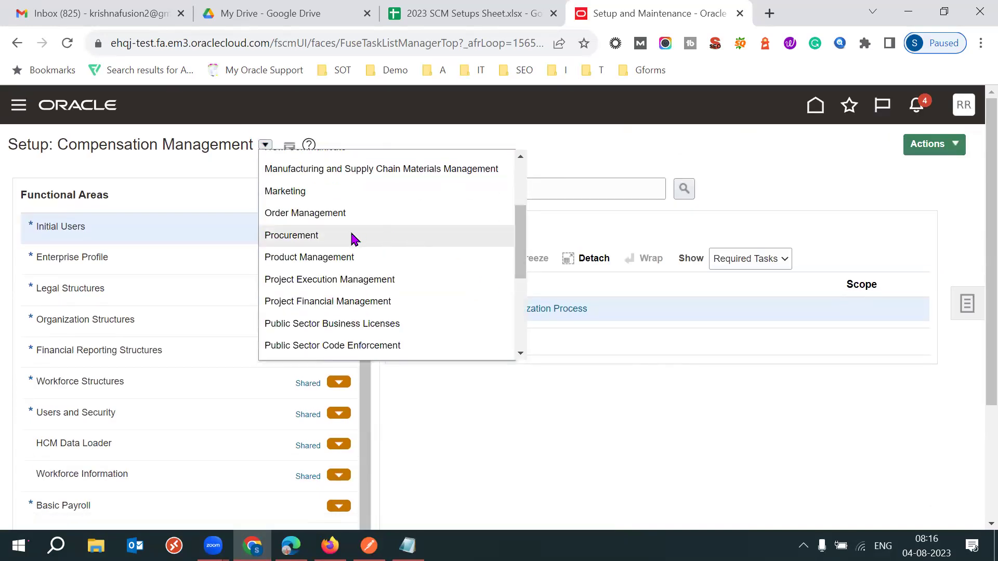
pyautogui.scroll(3, 354, 238)
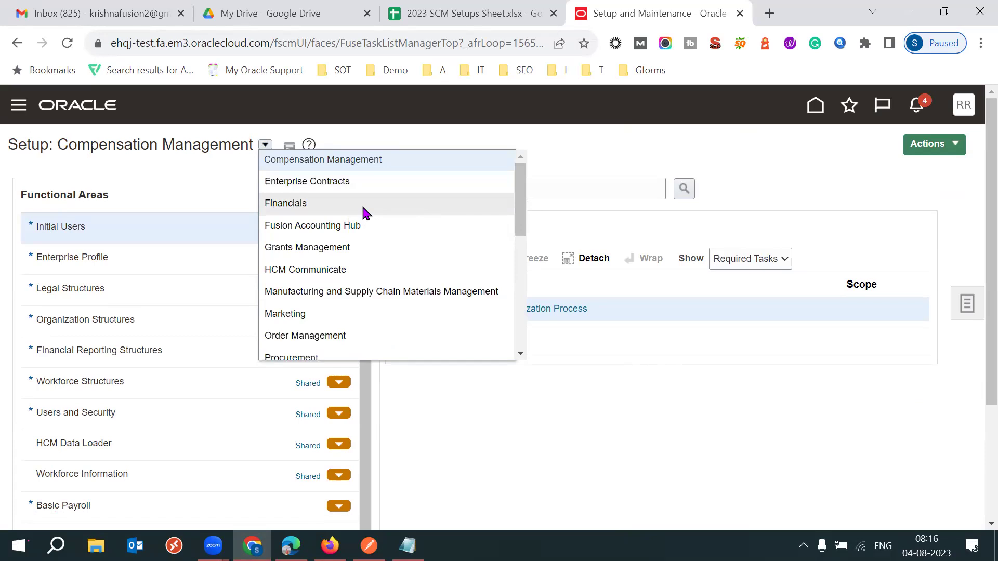
pyautogui.click(365, 203)
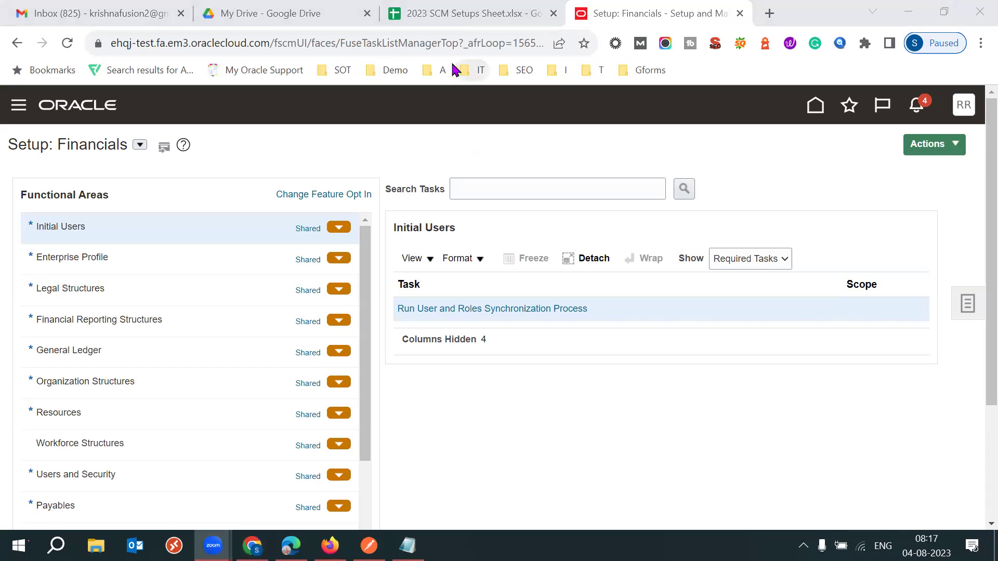
pyautogui.click(580, 146)
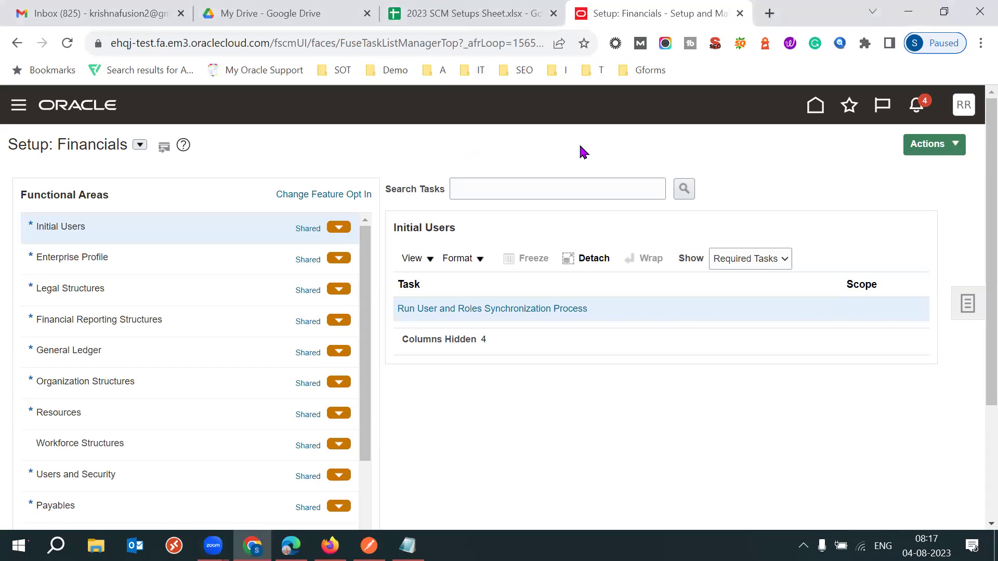